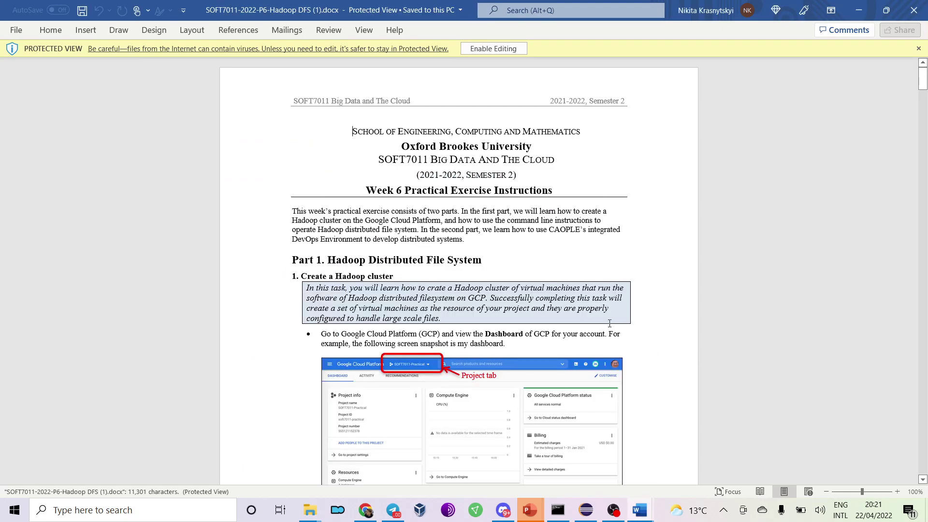
# Scroll the Hadoop DFS Word instructions down to the Navigation menu step.
pyautogui.keyDown('ctrl'); pyautogui.scroll(2, 610, 323); pyautogui.keyUp('ctrl')
pyautogui.scroll(-2, 570, 293)
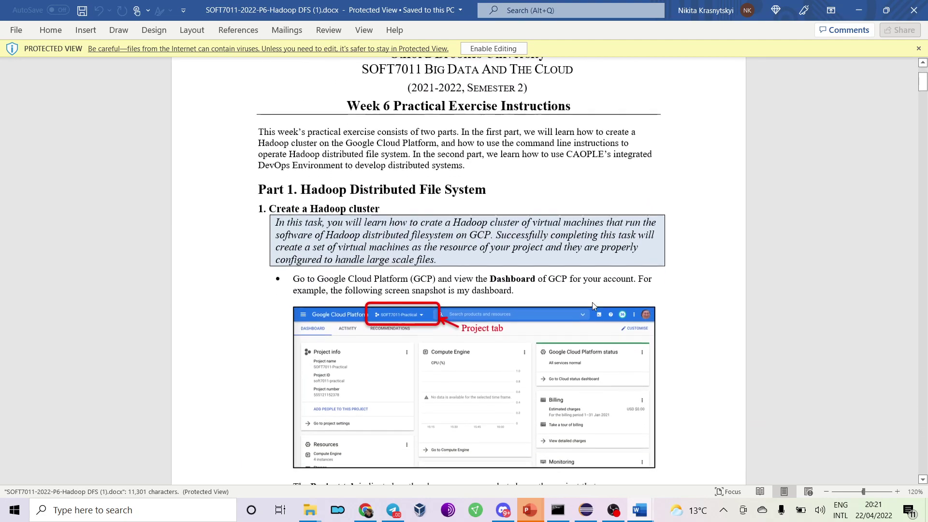
pyautogui.keyDown('ctrl'); pyautogui.scroll(2, 570, 293); pyautogui.keyUp('ctrl')
pyautogui.scroll(-2, 571, 298)
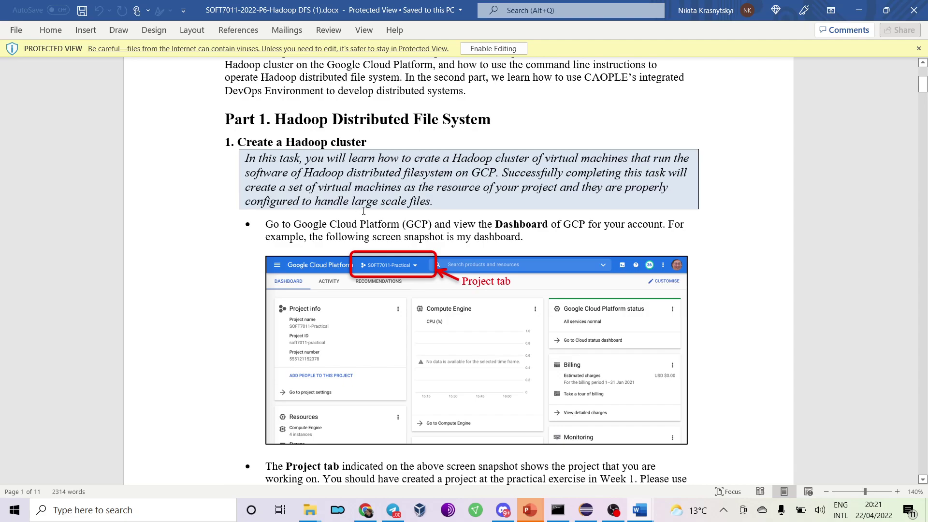
pyautogui.scroll(-3, 312, 233)
pyautogui.scroll(-2, 311, 230)
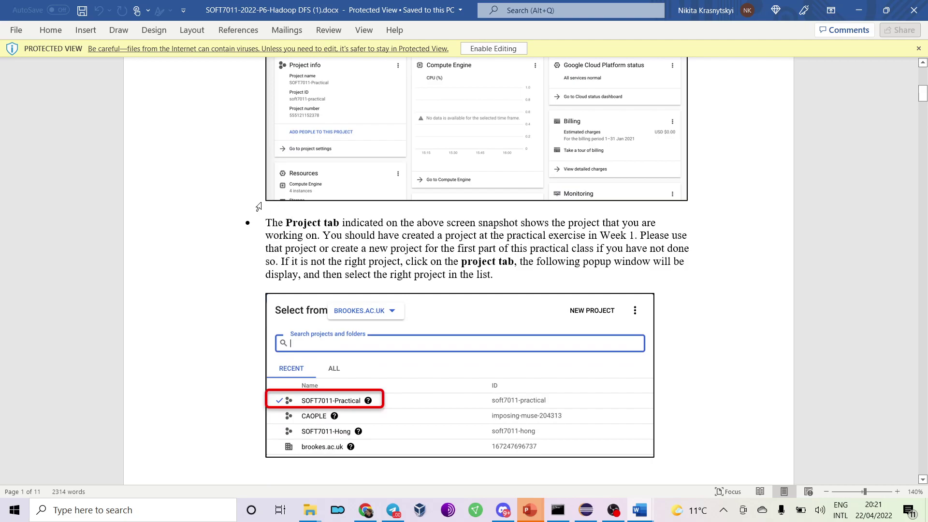
pyautogui.scroll(-12, 369, 220)
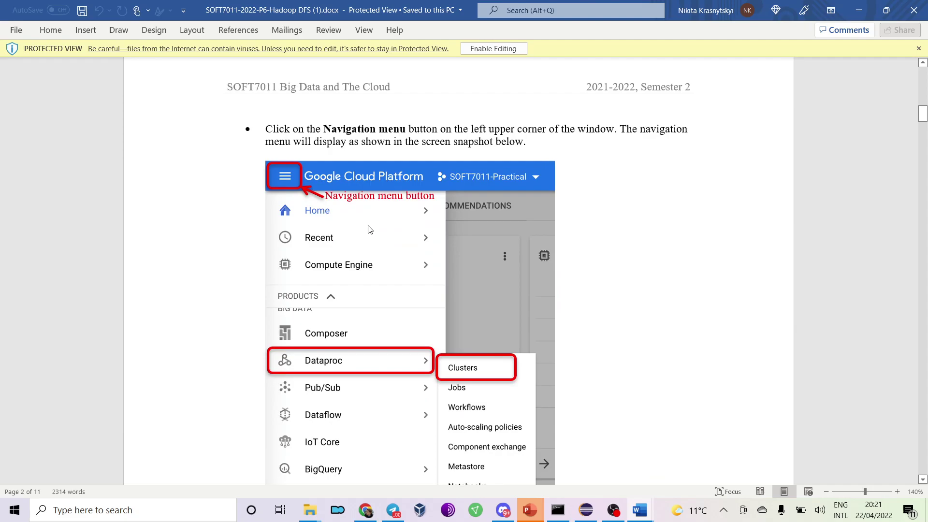
pyautogui.scroll(-2, 370, 229)
# Return to Chrome's VM instances page listing the six instances.
pyautogui.hotkey('alt', 'Tab')
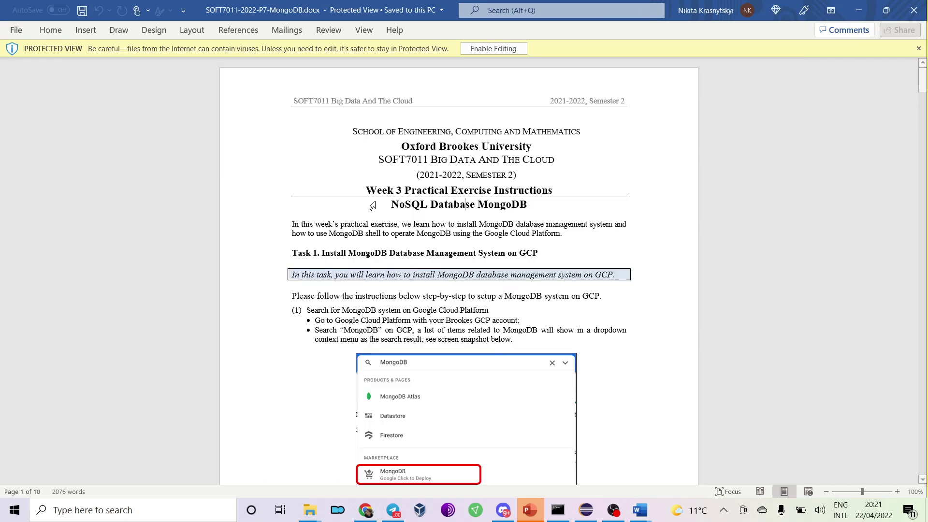
pyautogui.hotkey('alt', 'Tab')
pyautogui.click(512, 4)
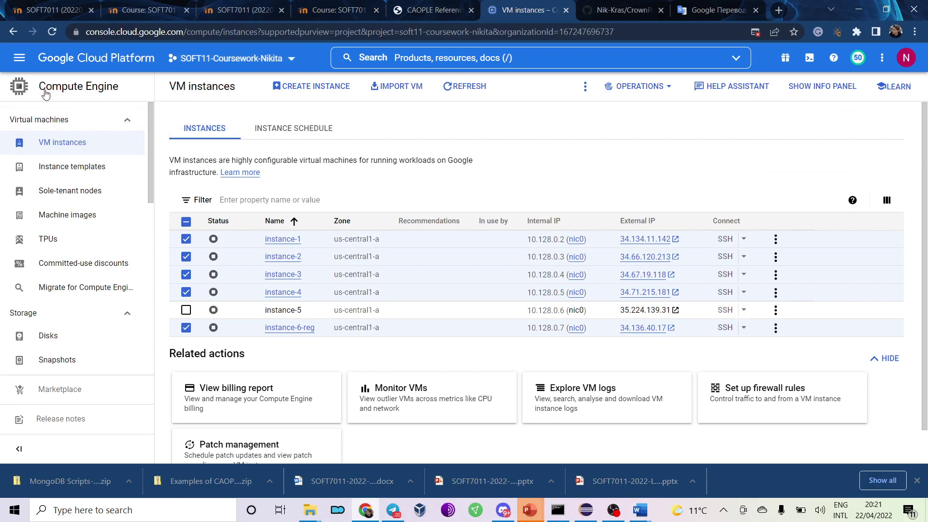
# Go to Dataproc > Clusters from the console's Navigation menu product list.
pyautogui.click(19, 58)
pyautogui.scroll(-4, 73, 265)
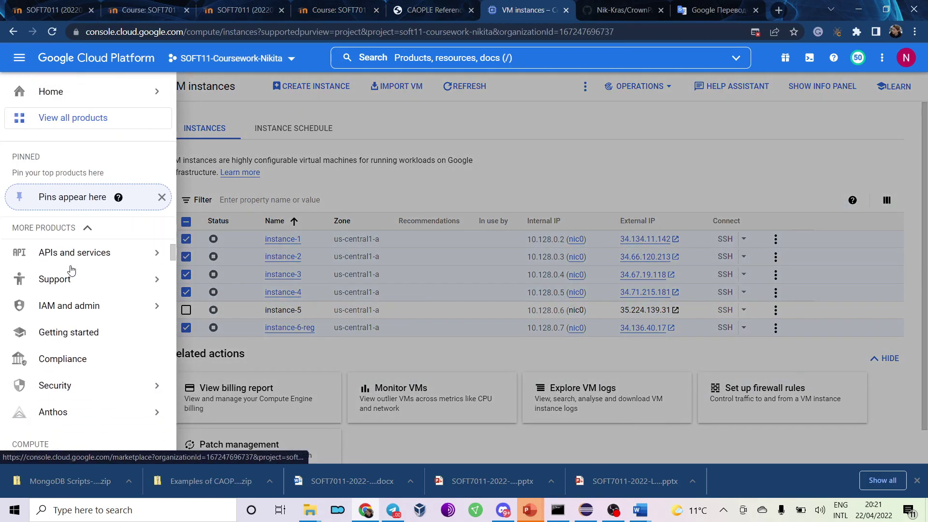
pyautogui.moveTo(71, 269)
pyautogui.scroll(-6, 71, 269)
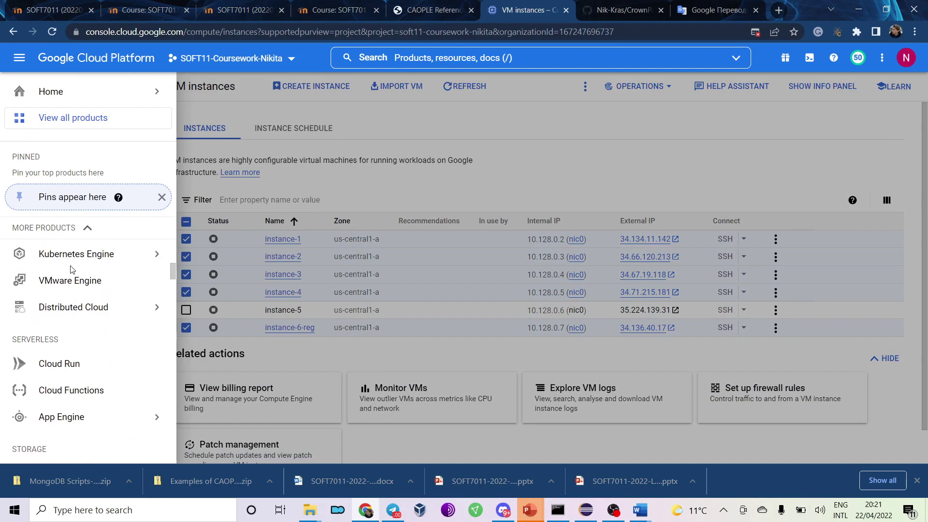
pyautogui.scroll(-3, 71, 269)
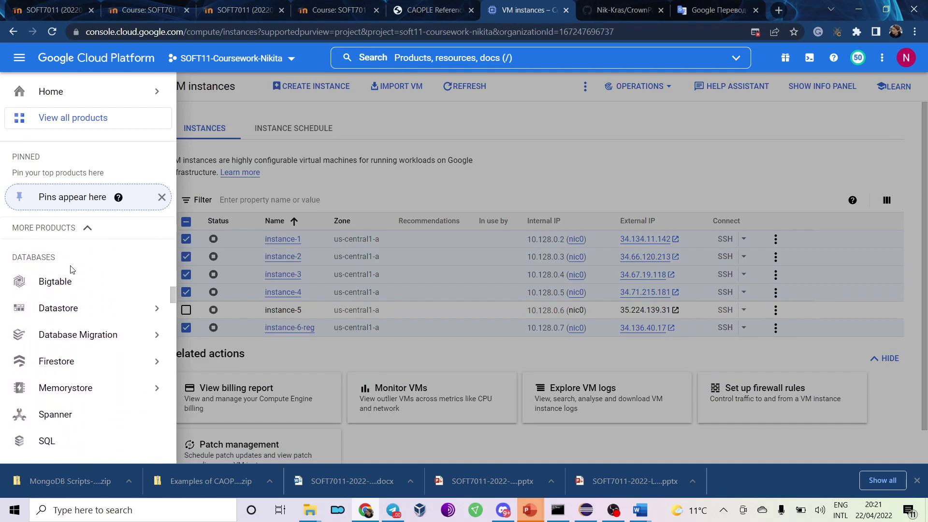
pyautogui.scroll(-5, 70, 258)
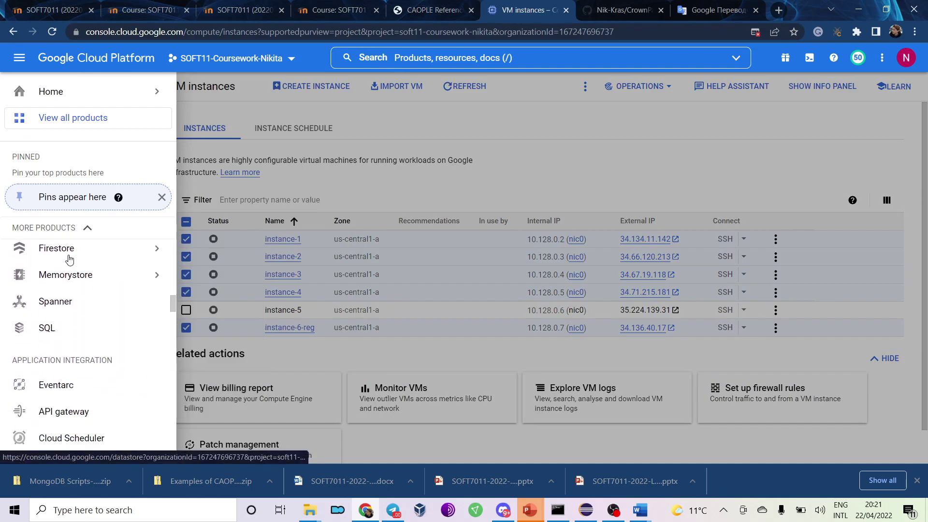
pyautogui.scroll(-2, 70, 260)
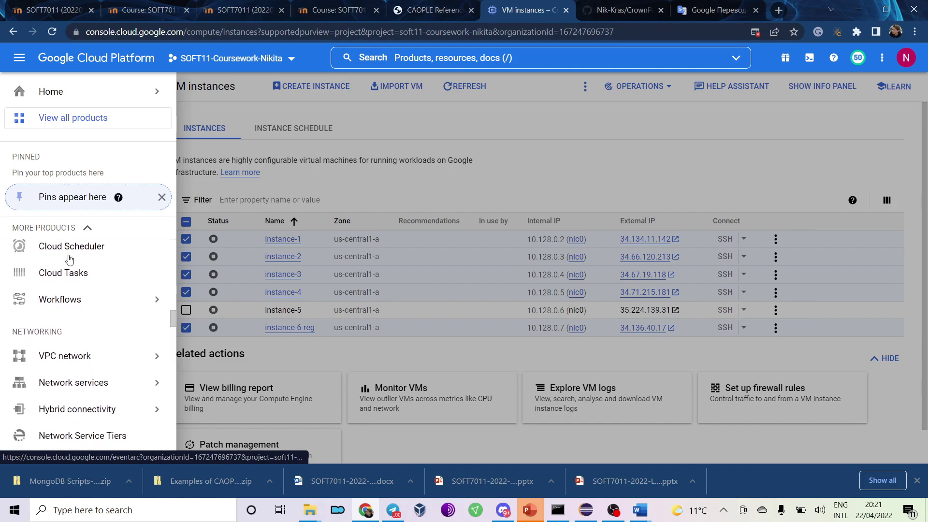
pyautogui.scroll(-1, 70, 260)
pyautogui.scroll(-4, 70, 260)
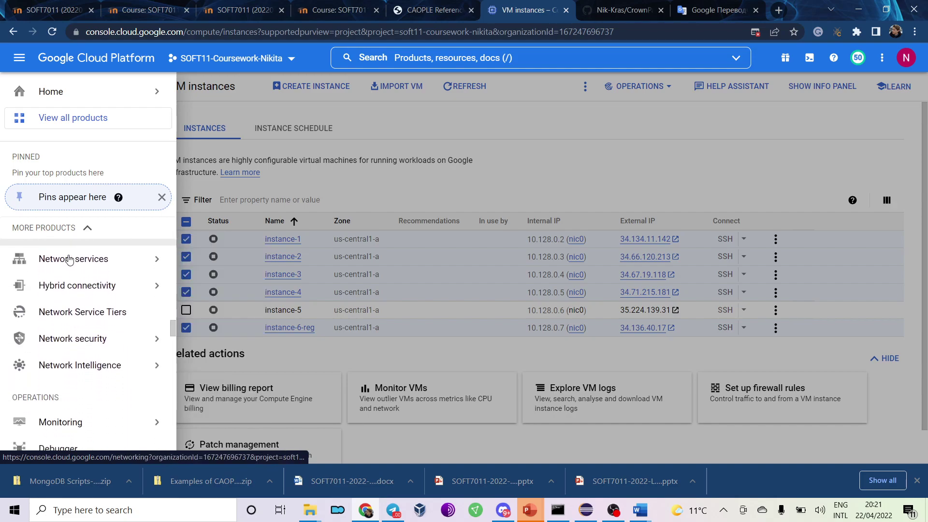
pyautogui.scroll(-4, 70, 260)
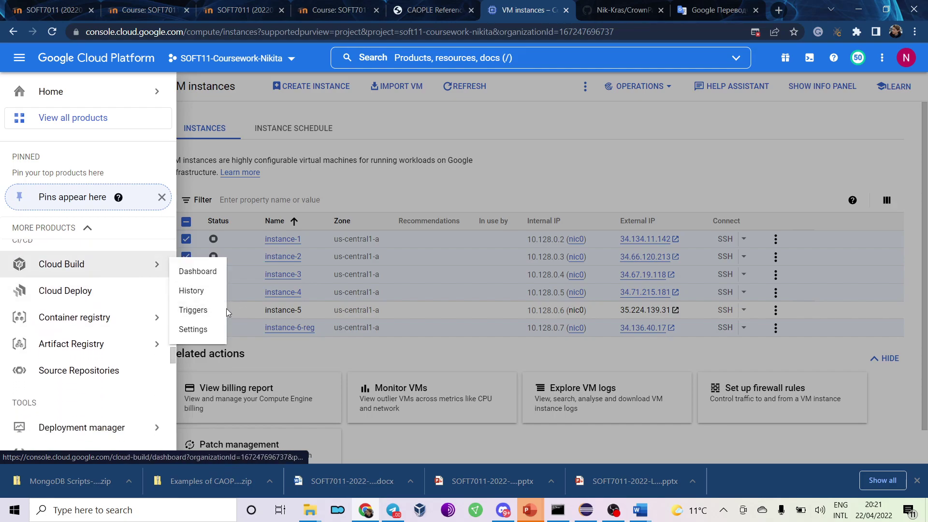
pyautogui.scroll(-3, 26, 353)
pyautogui.scroll(-4, 26, 353)
pyautogui.scroll(-1, 26, 353)
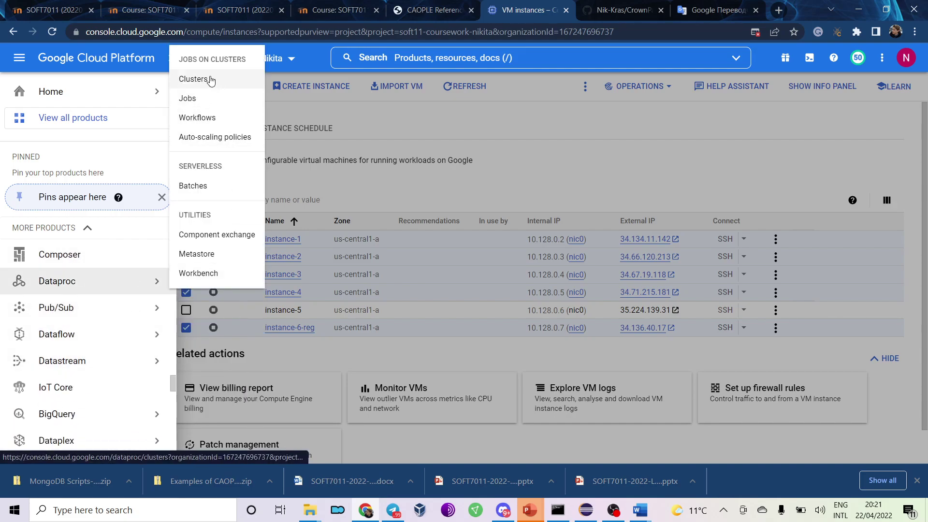
pyautogui.click(209, 79)
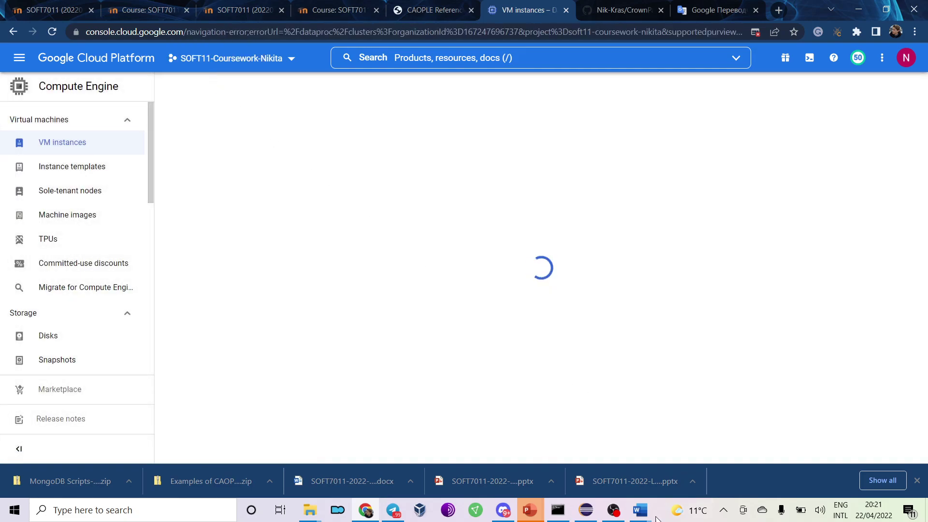
# Read the Hadoop DFS guide's Enable Cloud Dataproc API step, then return to Chrome.
pyautogui.moveTo(642, 511)
pyautogui.click(696, 487)
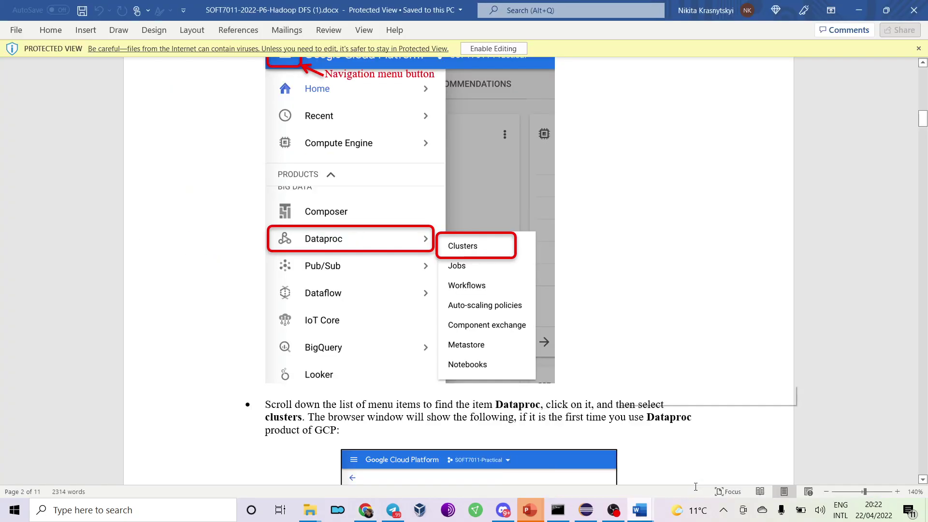
pyautogui.scroll(-5, 385, 251)
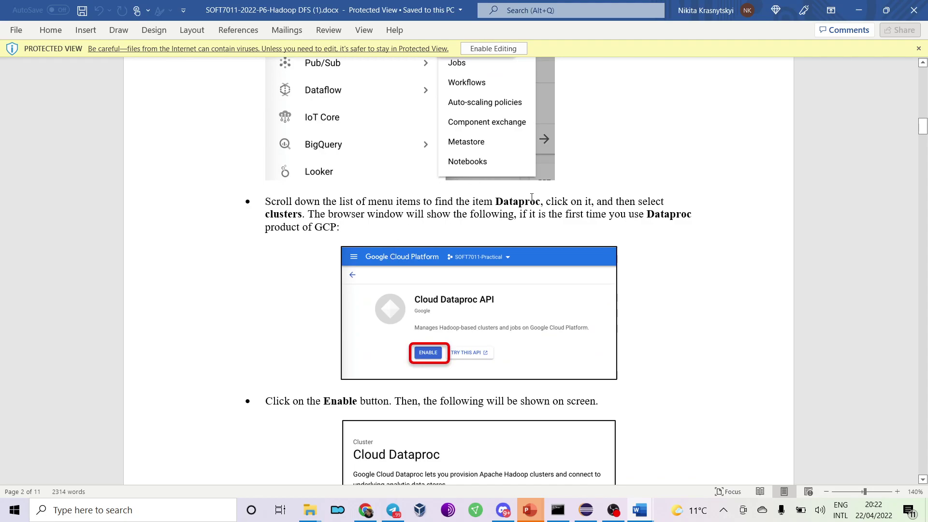
pyautogui.hotkey('alt', 'Tab')
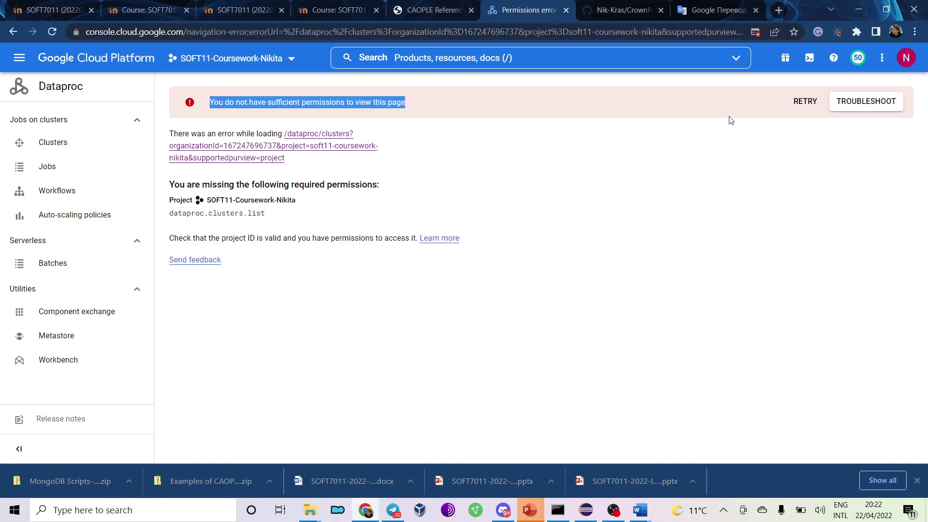
# Switch to SOFT11-classes and the brookes.ac.uk organisation, then go to the Home dashboard.
pyautogui.click(62, 141)
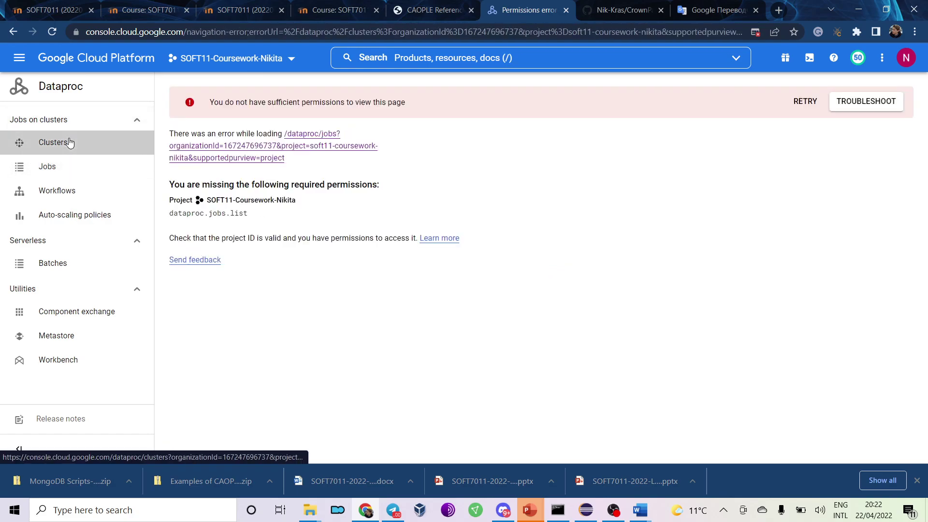
pyautogui.click(231, 58)
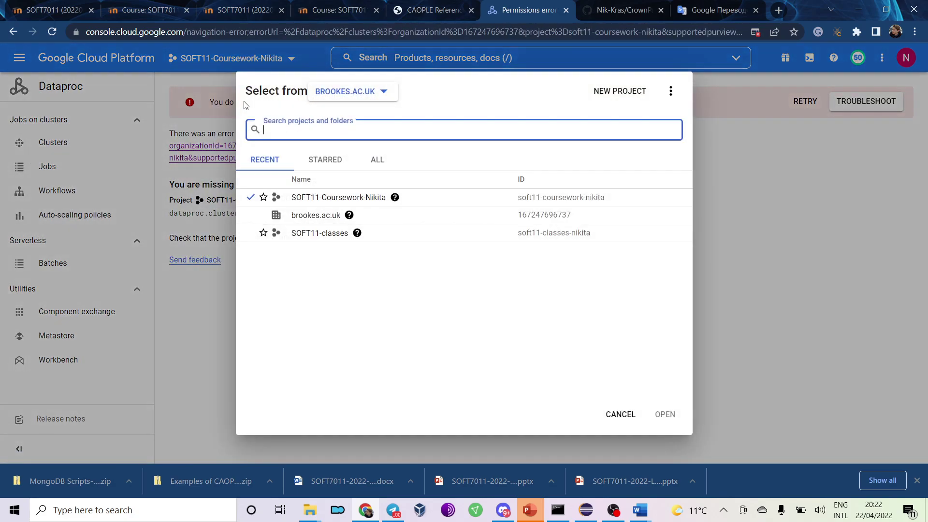
pyautogui.click(321, 233)
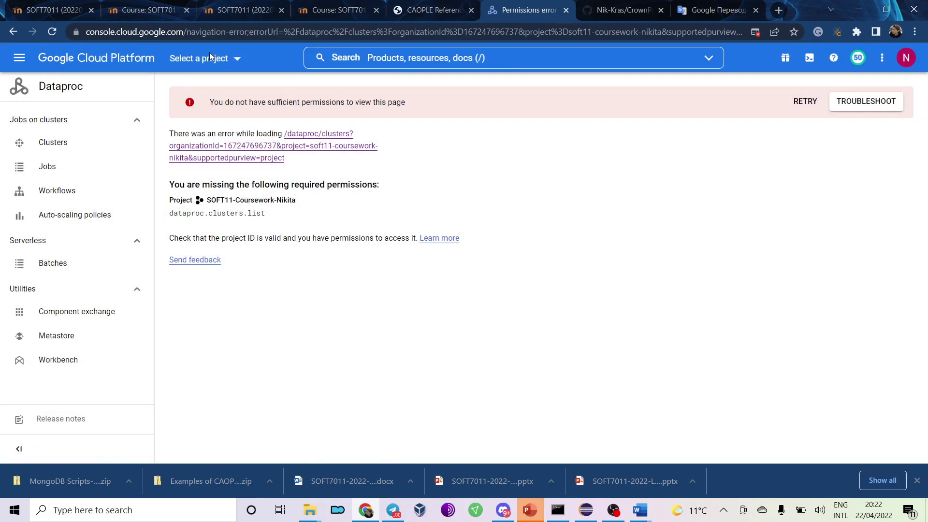
pyautogui.click(209, 59)
pyautogui.click(305, 215)
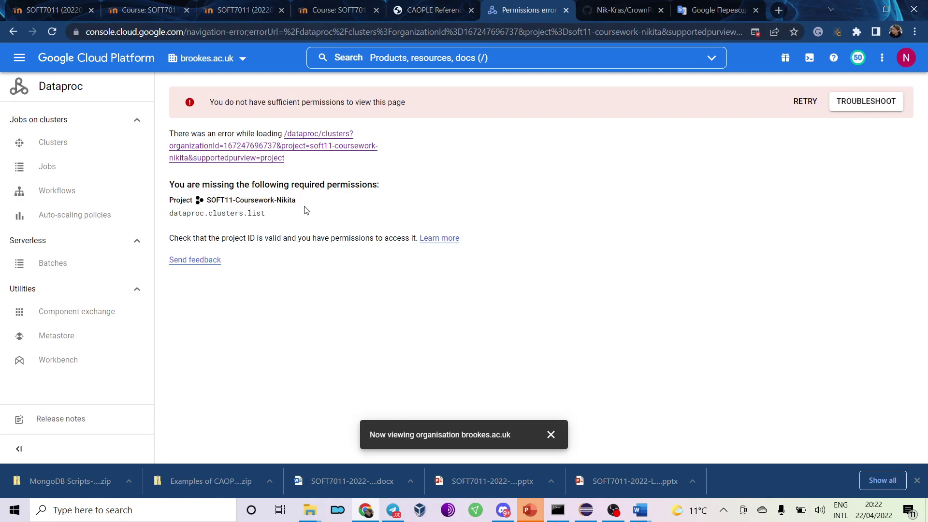
pyautogui.click(19, 58)
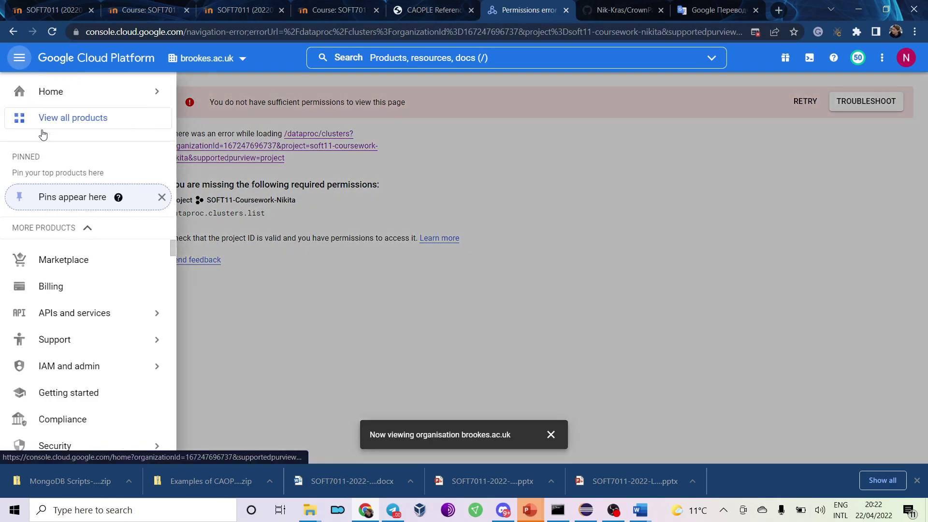
pyautogui.click(68, 92)
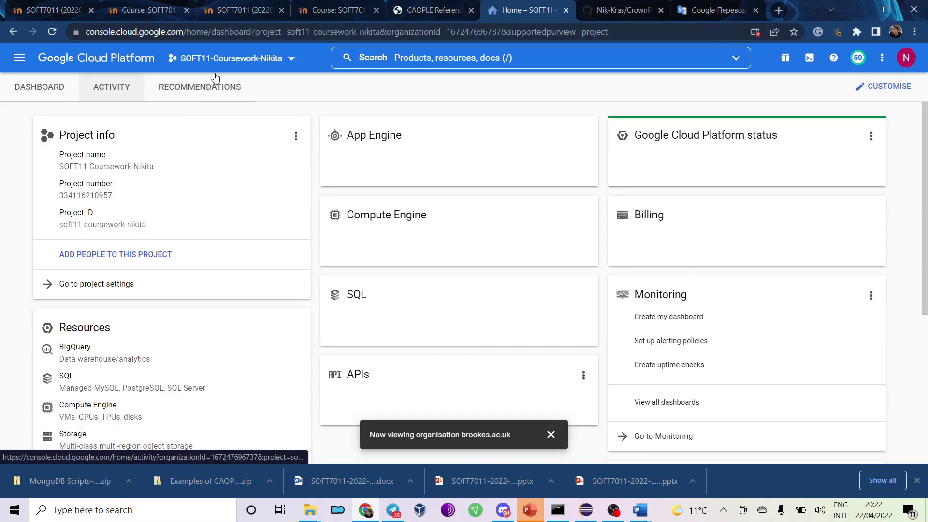
# Check the Hadoop instructions, then reselect the SOFT11 coursework project in the picker.
pyautogui.hotkey('alt', 'Tab')
pyautogui.scroll(4, 509, 247)
pyautogui.scroll(12, 508, 246)
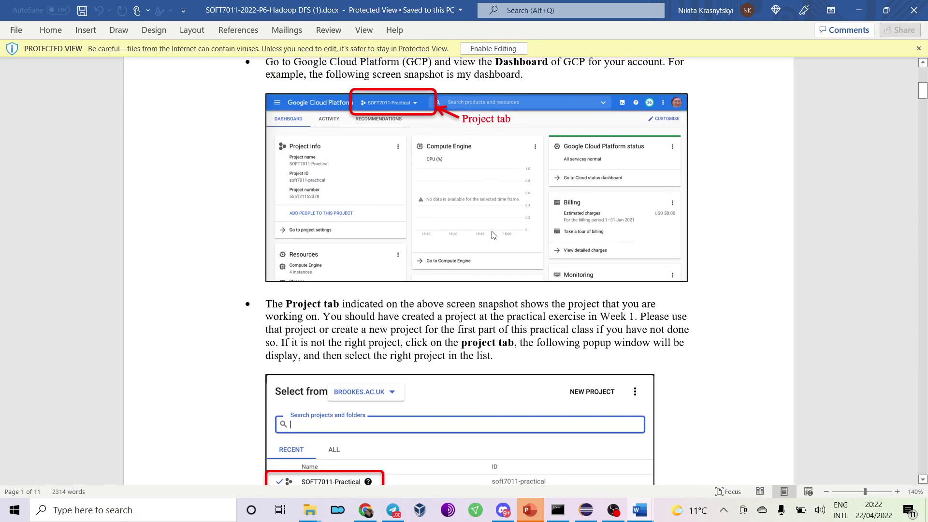
pyautogui.scroll(-3, 411, 118)
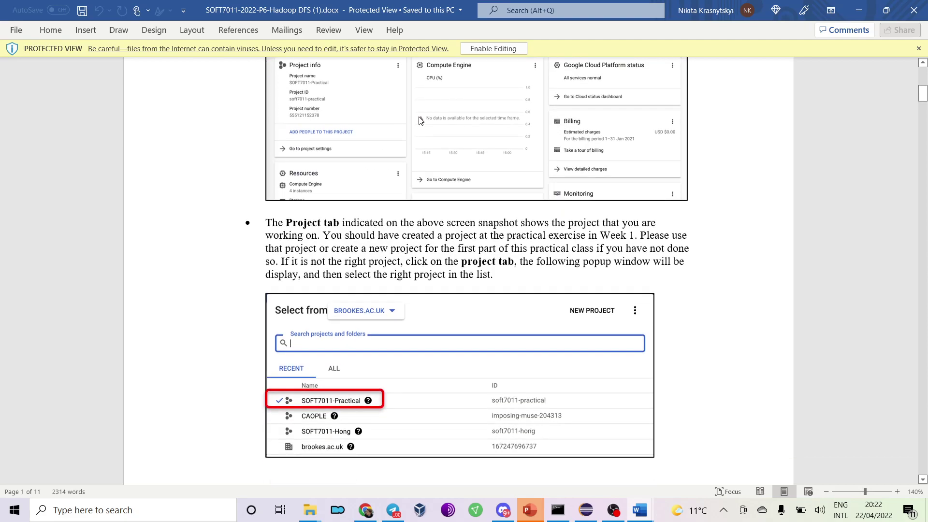
pyautogui.hotkey('alt', 'Tab')
pyautogui.click(254, 49)
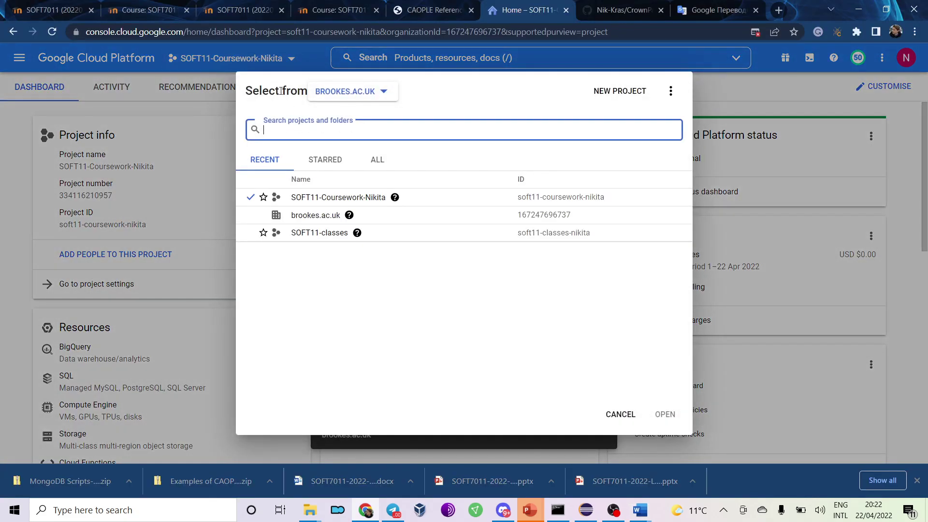
pyautogui.click(346, 199)
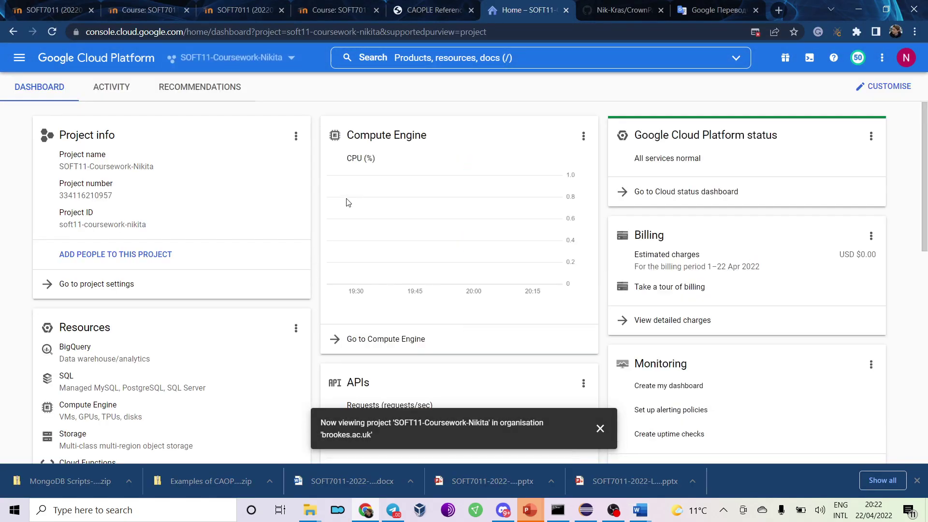
# Read the next instruction step and bring up the console's product menu.
pyautogui.hotkey('alt', 'Tab')
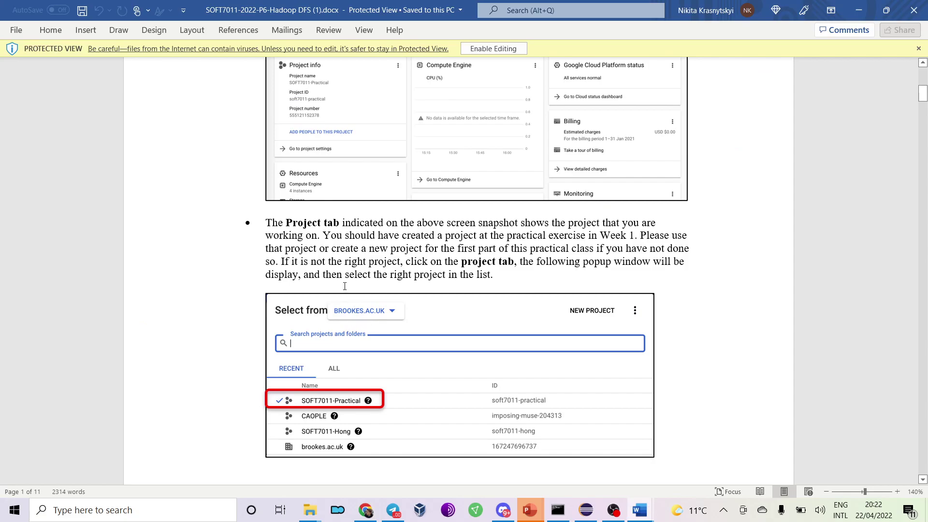
pyautogui.scroll(-15, 345, 286)
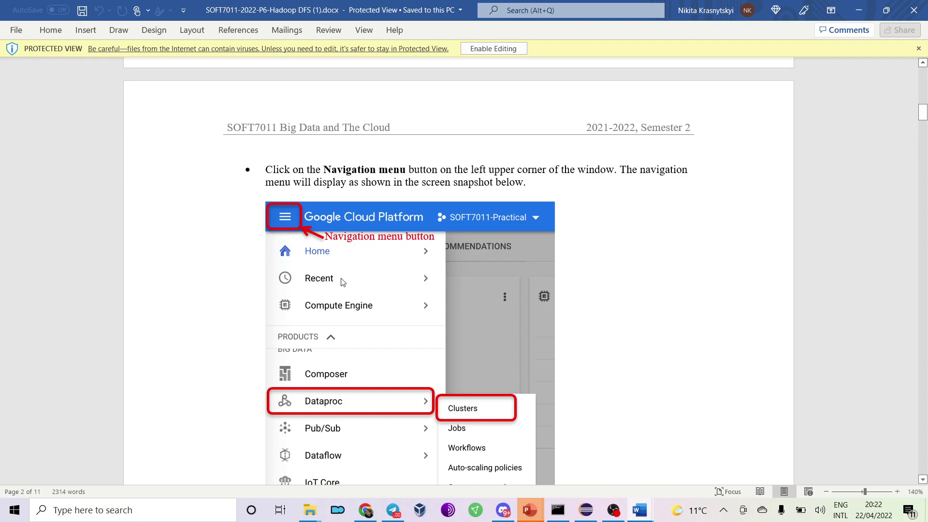
pyautogui.hotkey('alt', 'Tab')
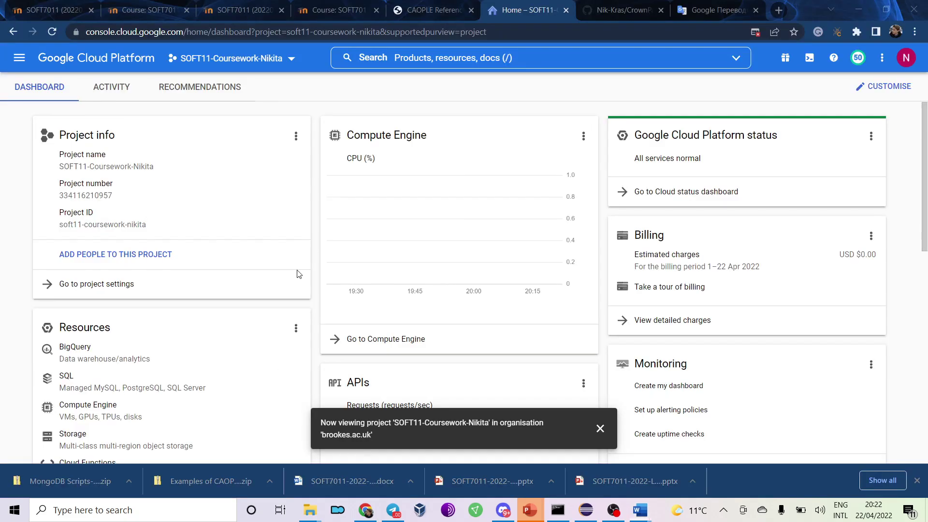
pyautogui.click(19, 57)
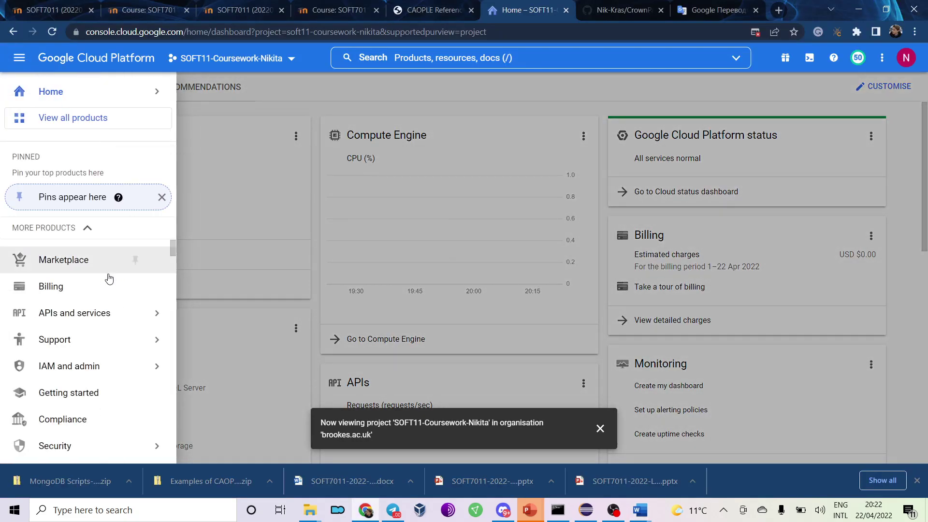
# Show the all-products catalogue, dismiss the project notification, and browse its sections.
pyautogui.click(96, 118)
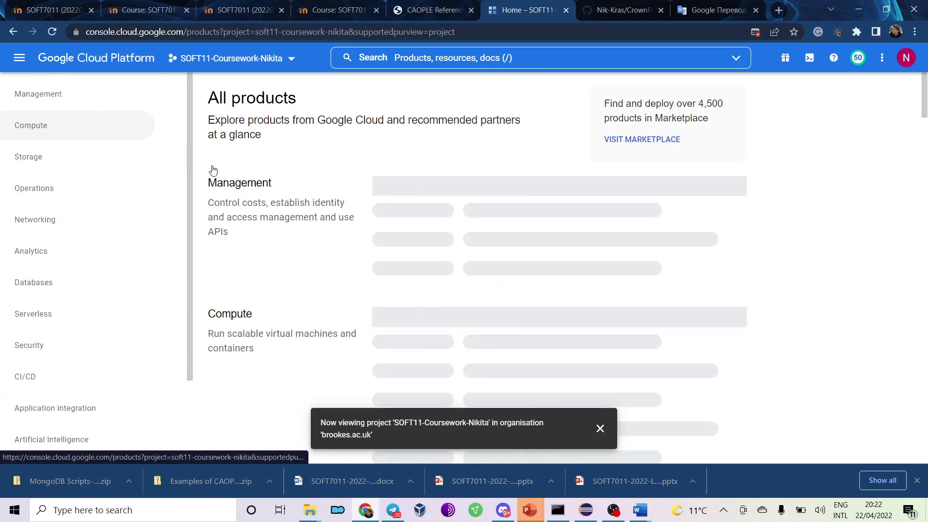
pyautogui.click(600, 428)
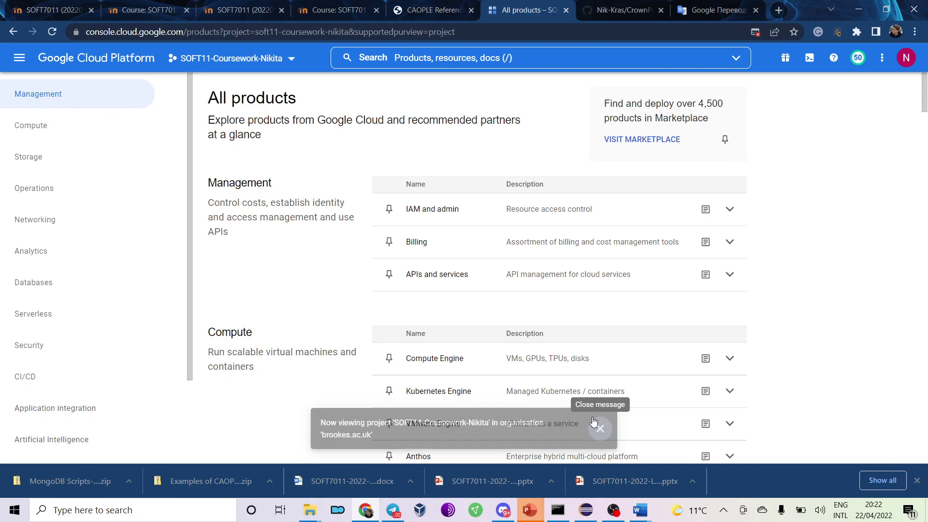
pyautogui.scroll(-2, 432, 205)
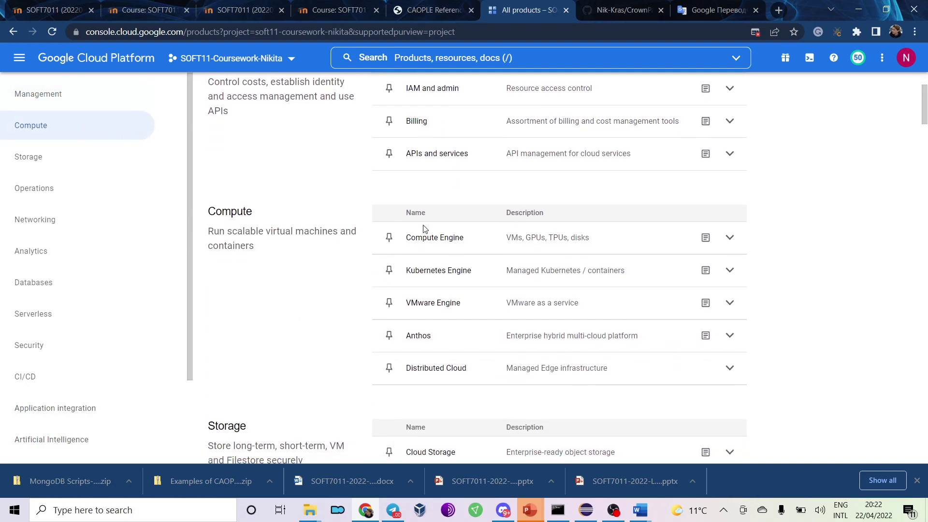
pyautogui.scroll(-2, 68, 209)
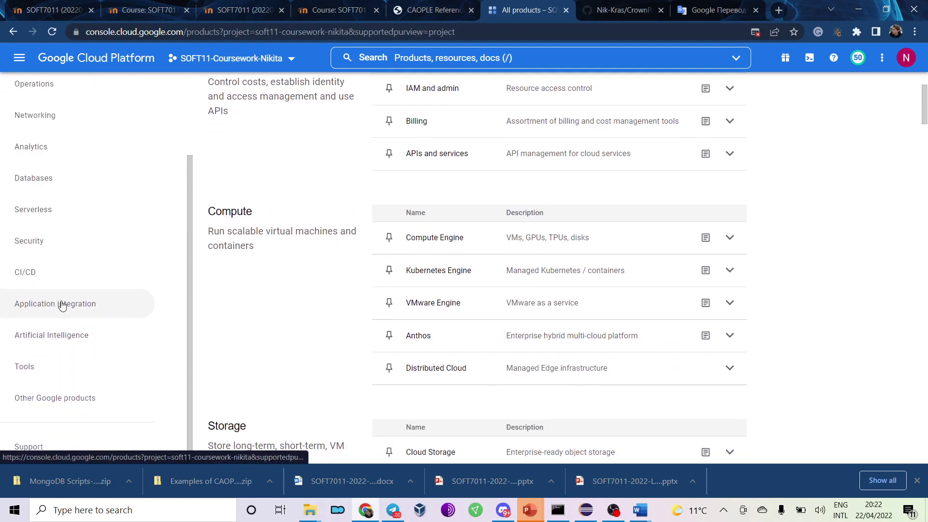
pyautogui.click(67, 398)
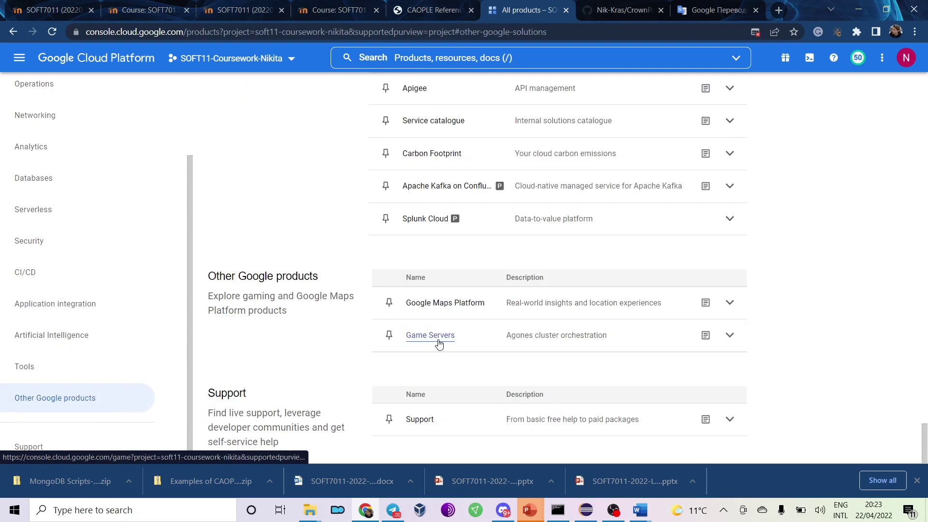
pyautogui.scroll(2, 436, 341)
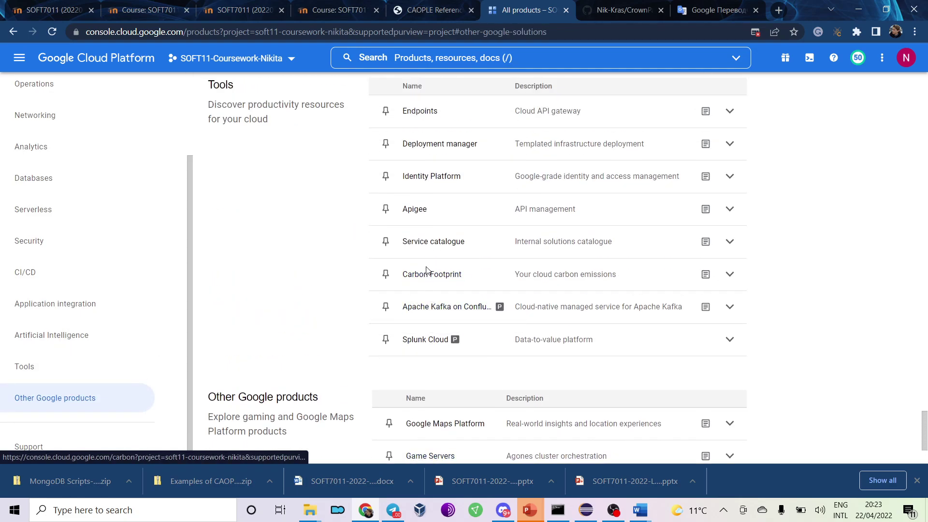
pyautogui.scroll(6, 380, 252)
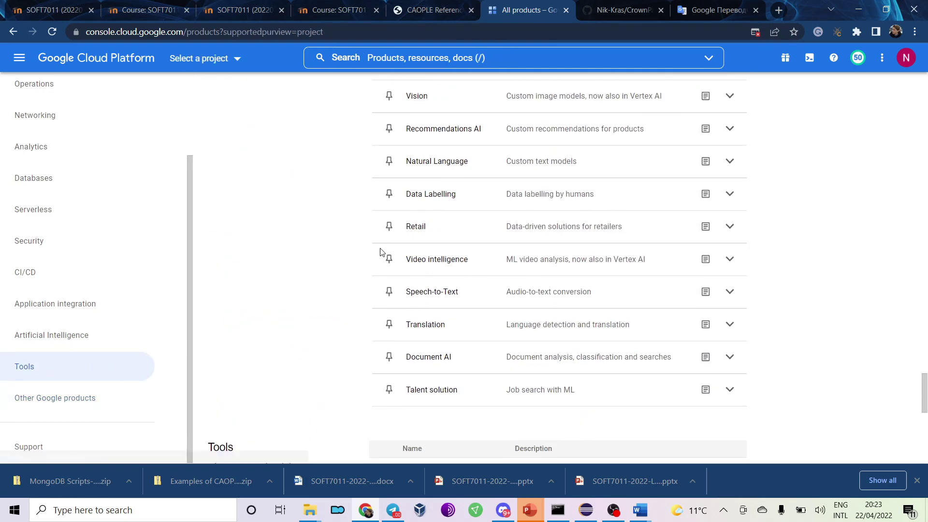
pyautogui.scroll(3, 381, 252)
pyautogui.scroll(-15, 380, 252)
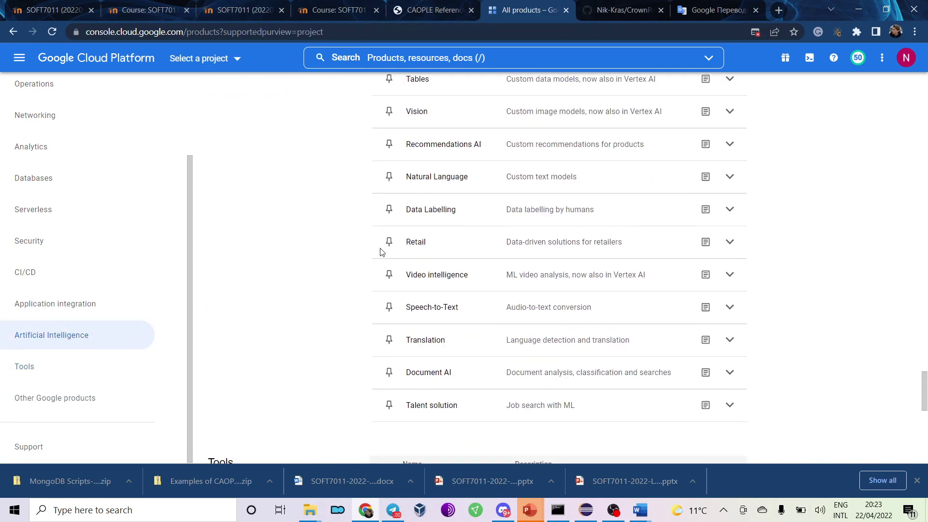
pyautogui.scroll(3, 372, 257)
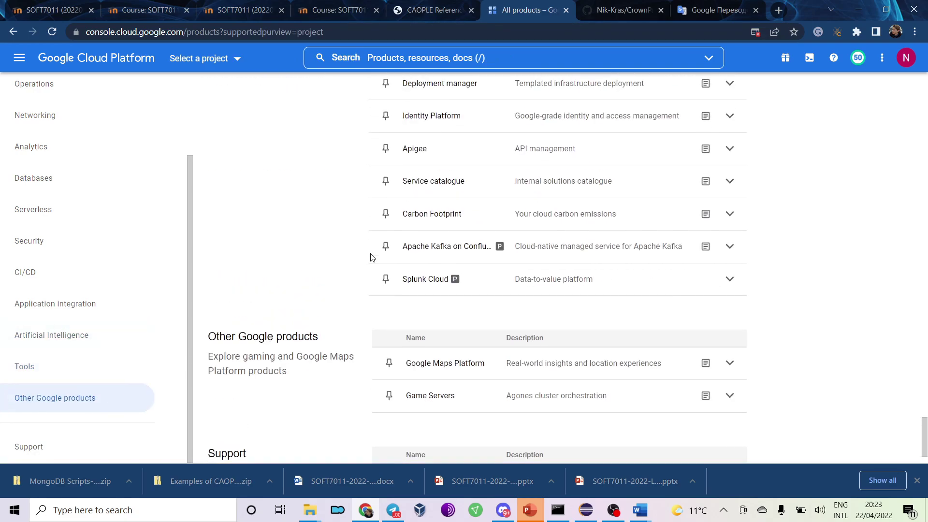
pyautogui.scroll(1, 372, 257)
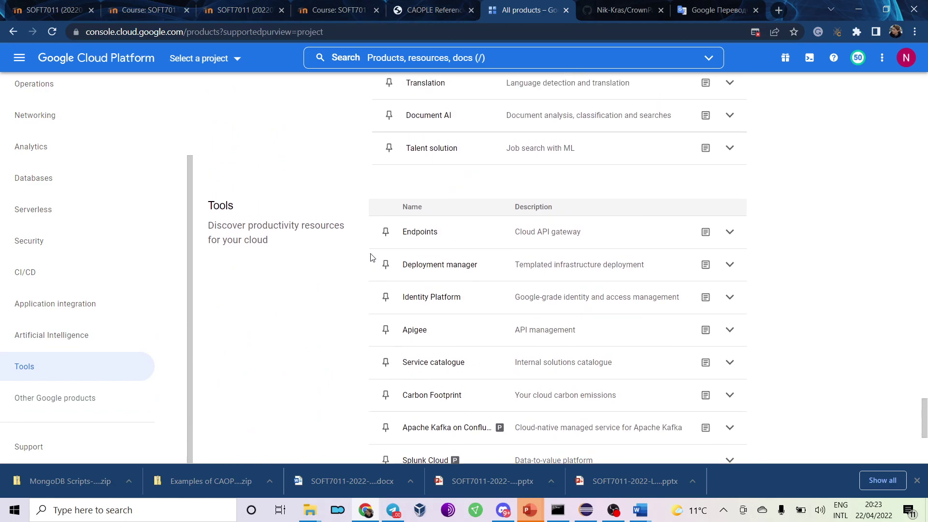
# Find Dataproc in the catalogue by searching 'datap' and open it.
pyautogui.hotkey('ctrl', 'f')
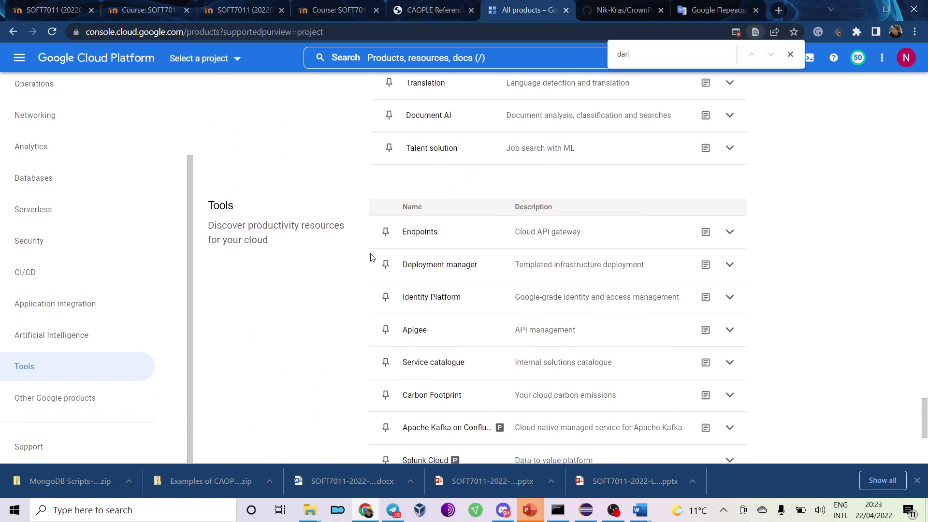
pyautogui.write('datap')
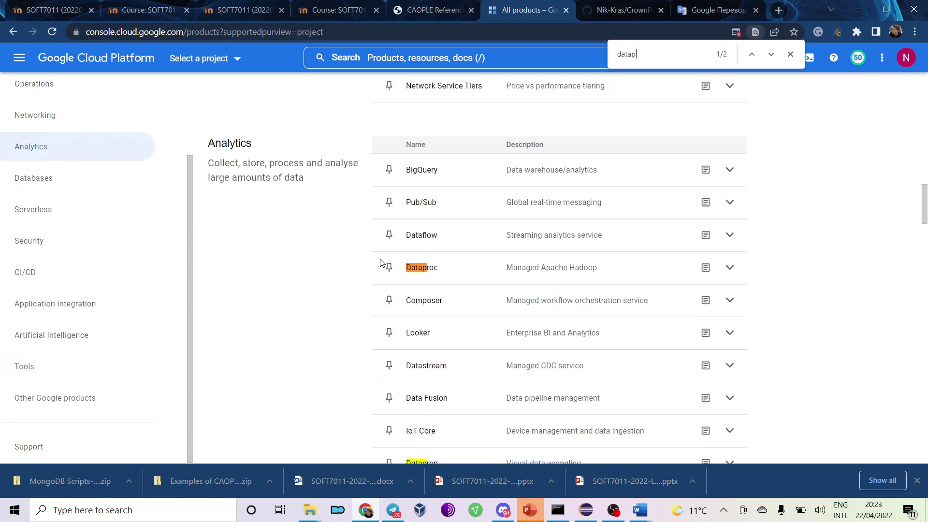
pyautogui.click(418, 269)
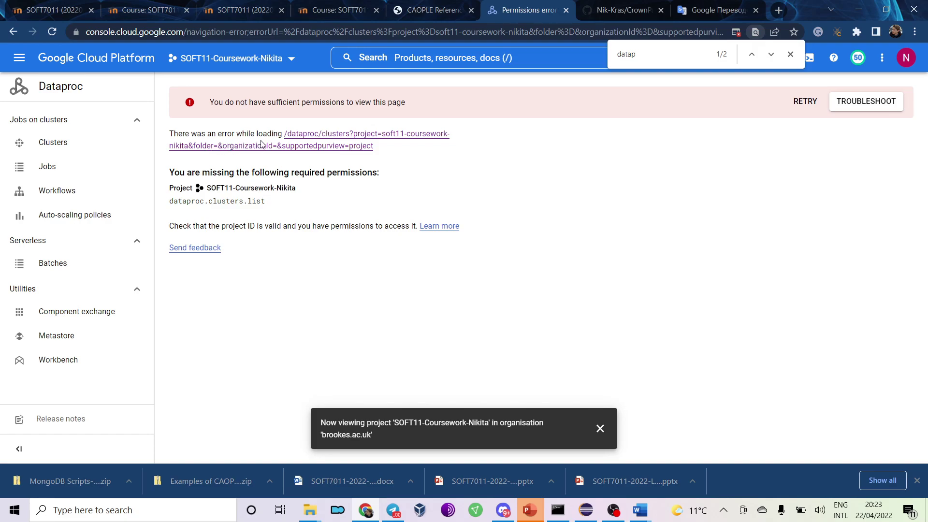
# Close the find bar and sign out of the current Google account from the account menu.
pyautogui.click(791, 54)
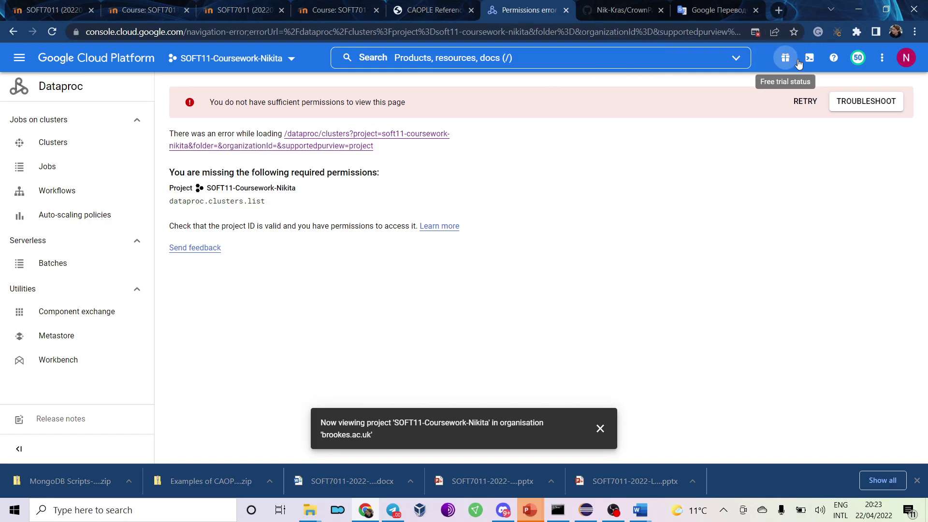
pyautogui.click(906, 57)
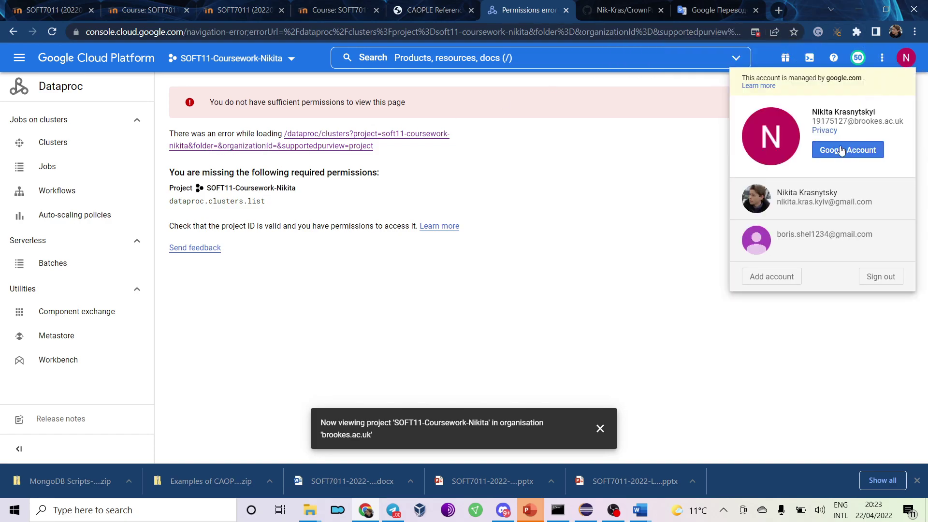
pyautogui.click(888, 277)
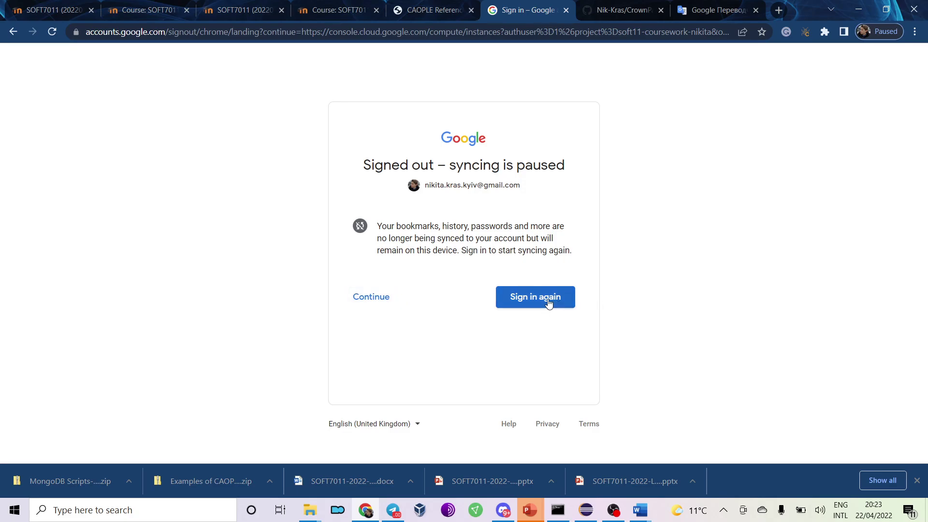
# Sign back in with the university work account and decline the Chrome profile switch.
pyautogui.click(368, 300)
pyautogui.click(423, 243)
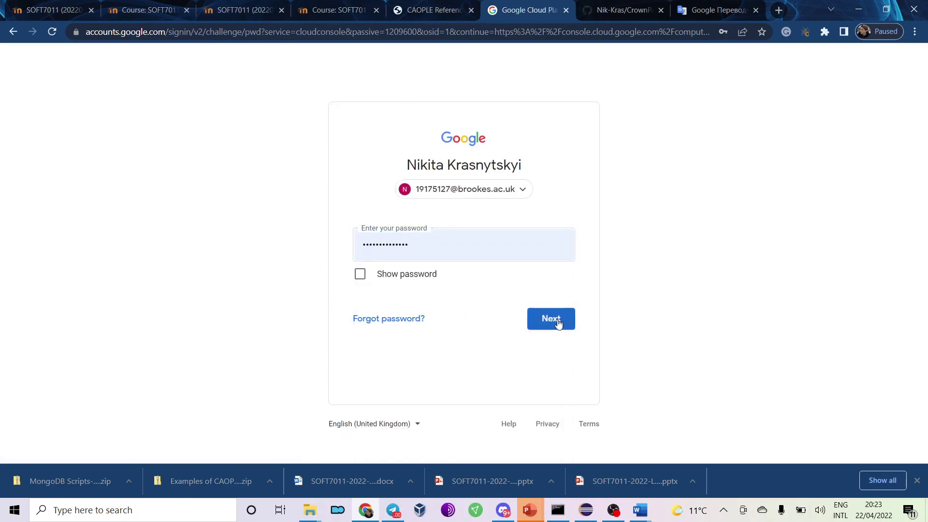
pyautogui.click(557, 322)
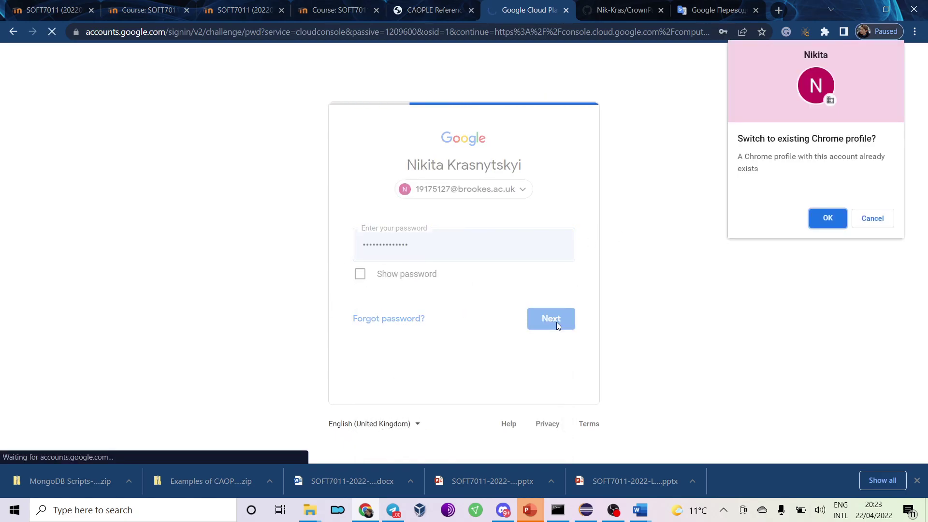
pyautogui.click(867, 221)
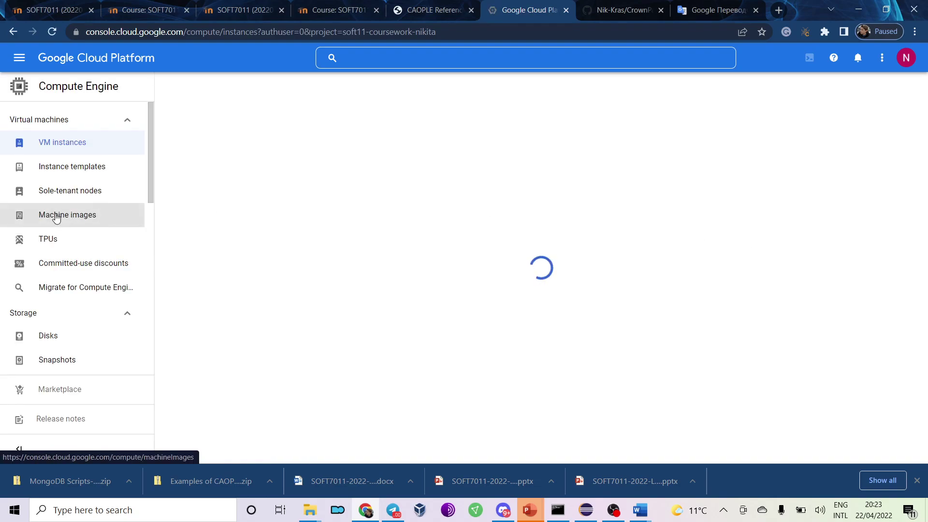
# Look over the Compute Engine page, open and close release notes, and collapse Virtual machines.
pyautogui.scroll(-3, 58, 215)
pyautogui.scroll(-2, 63, 339)
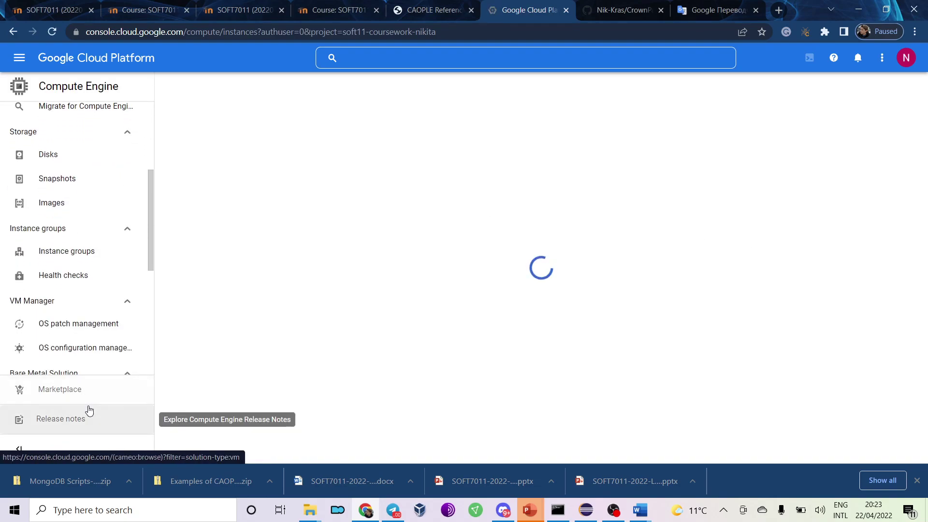
pyautogui.scroll(-4, 87, 357)
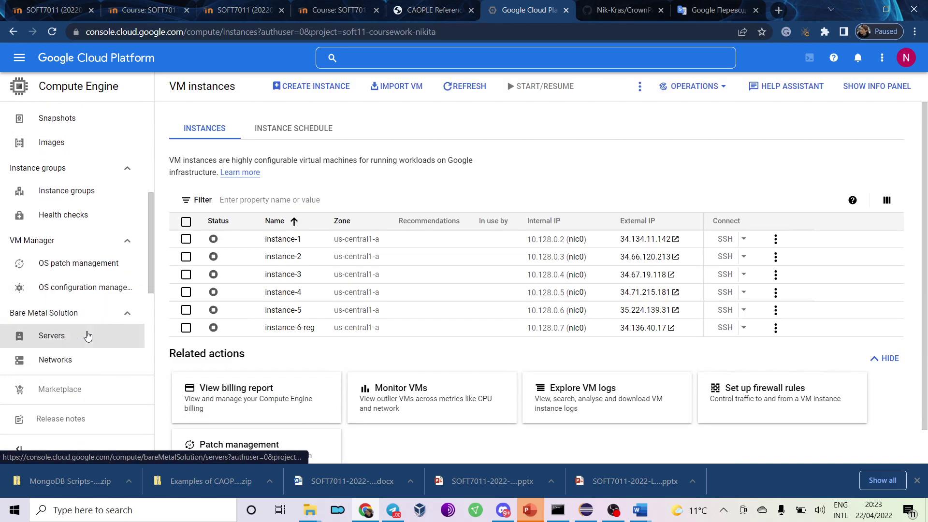
pyautogui.scroll(-4, 87, 335)
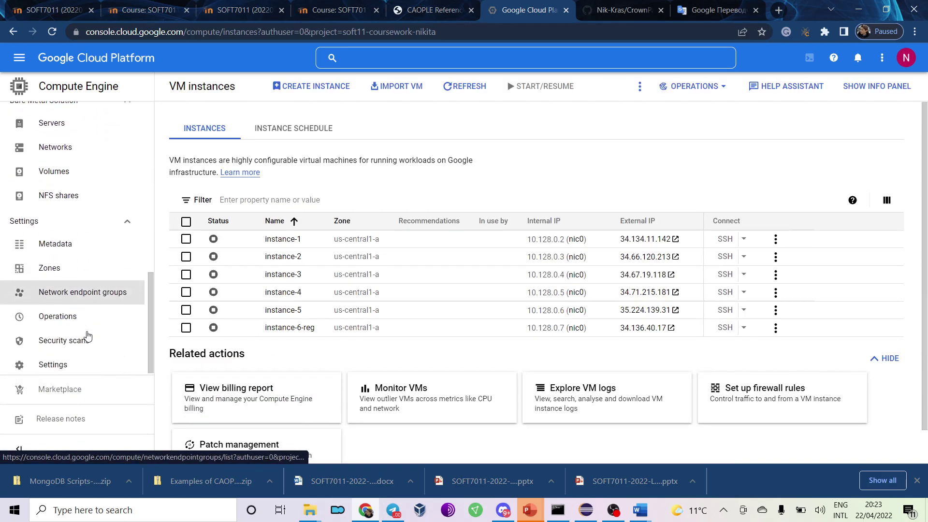
pyautogui.click(80, 430)
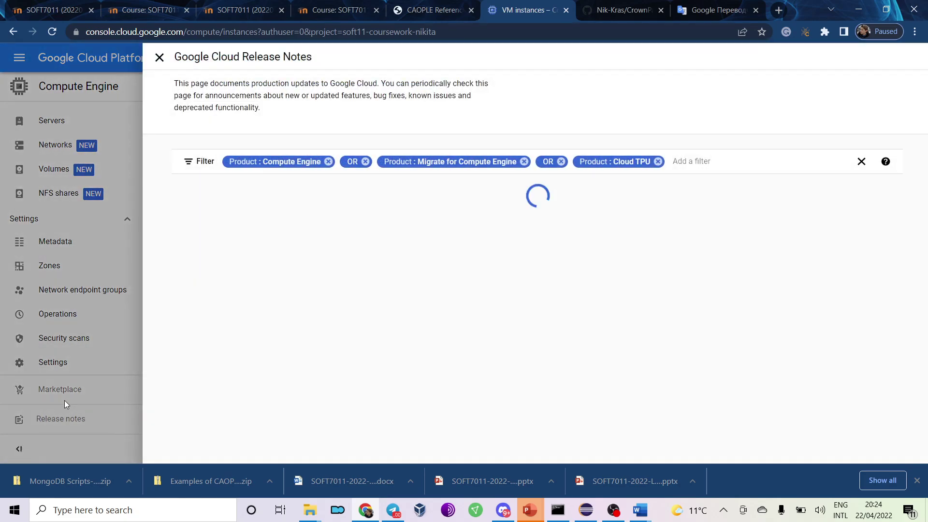
pyautogui.click(66, 399)
pyautogui.scroll(4, 62, 319)
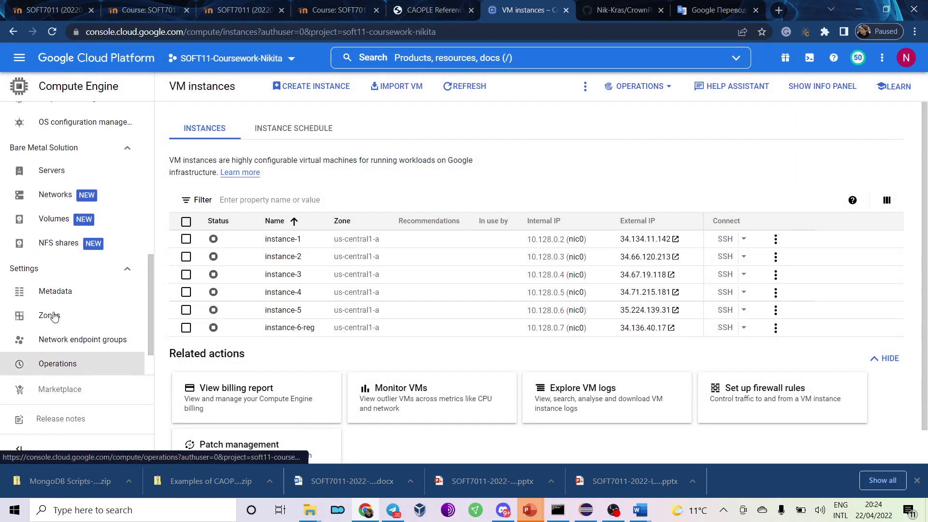
pyautogui.scroll(4, 55, 259)
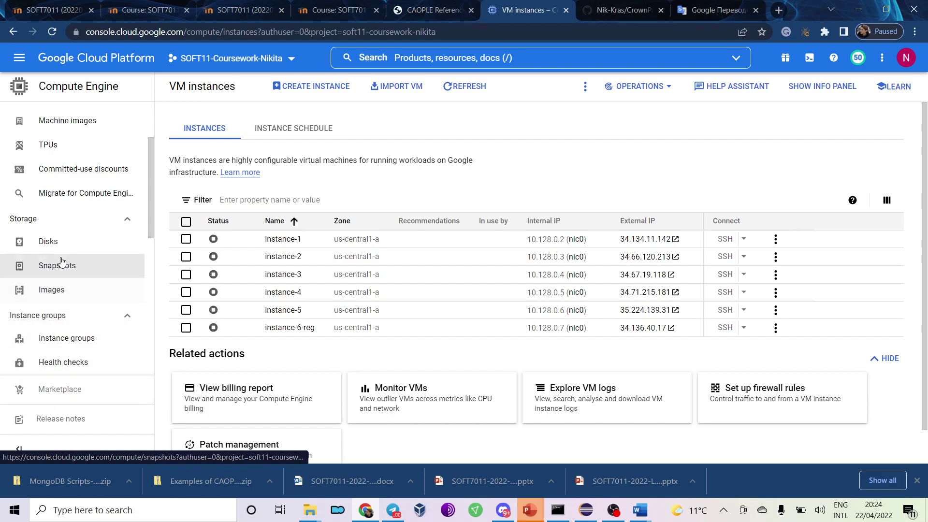
pyautogui.scroll(1, 61, 252)
pyautogui.scroll(1, 61, 253)
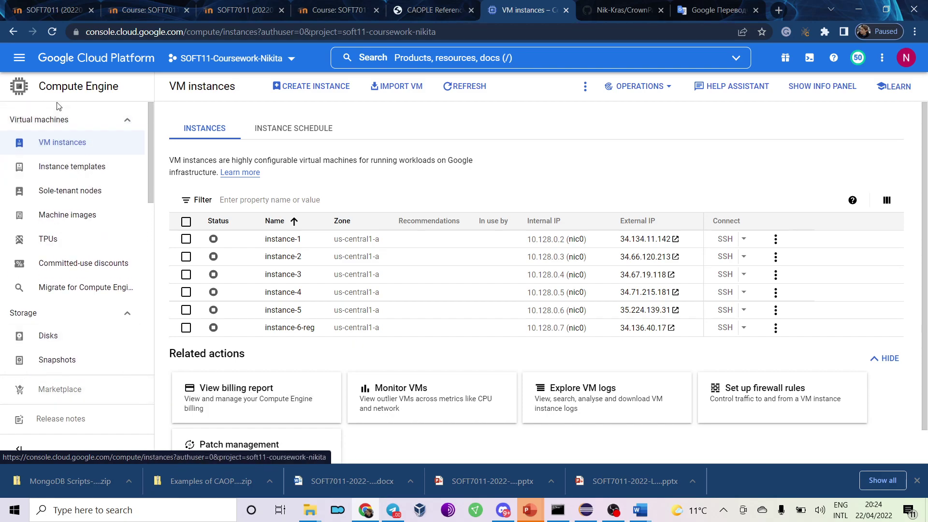
pyautogui.click(140, 120)
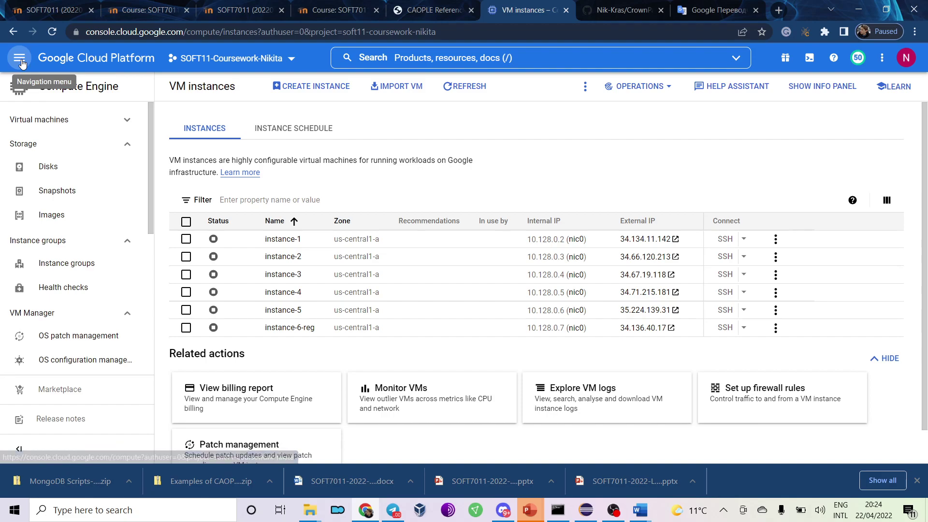
# Go through the Navigation menu's Analytics section to Dataproc > Clusters.
pyautogui.click(20, 57)
pyautogui.scroll(-5, 128, 250)
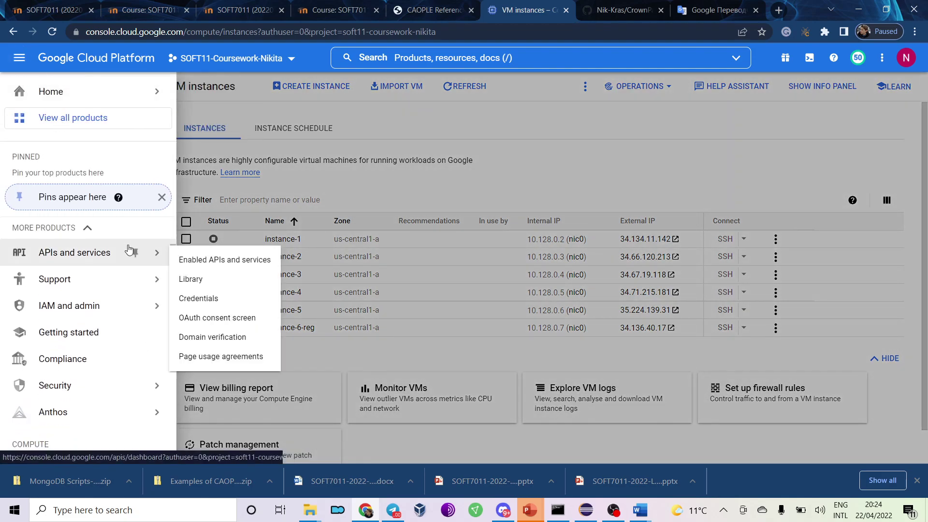
pyautogui.scroll(-5, 129, 250)
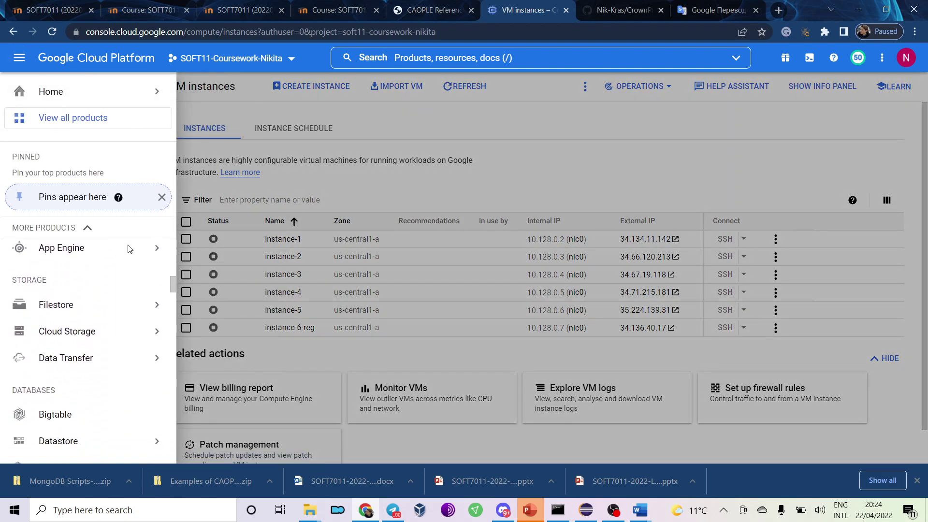
pyautogui.scroll(5, 127, 249)
pyautogui.scroll(-5, 120, 266)
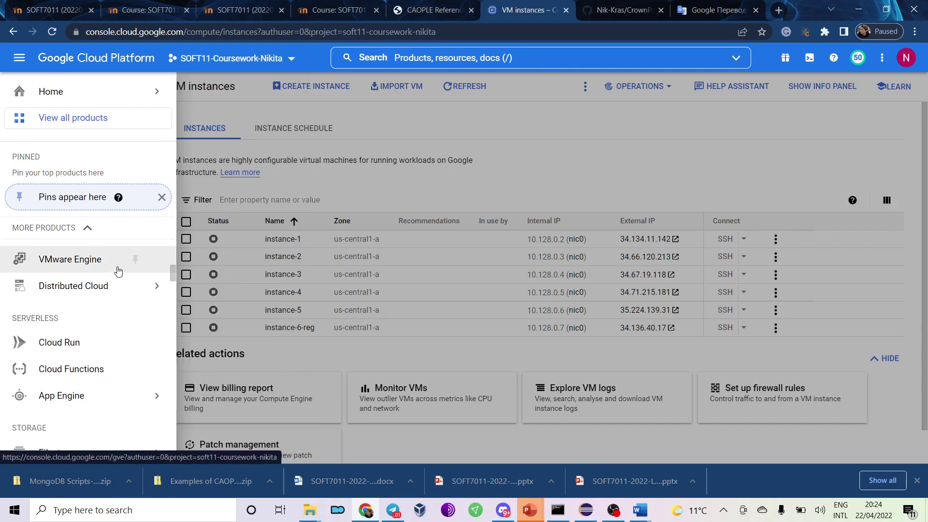
pyautogui.scroll(-3, 119, 271)
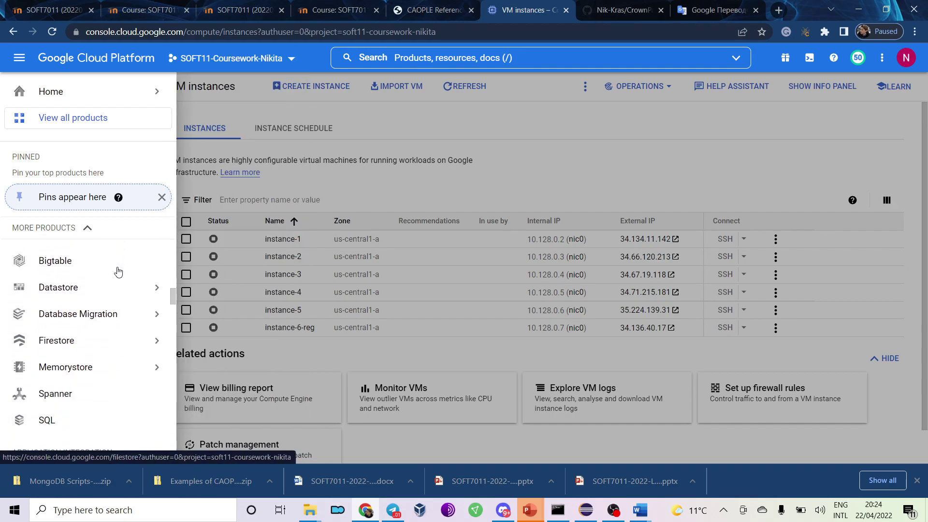
pyautogui.moveTo(112, 288)
pyautogui.scroll(-5, 113, 288)
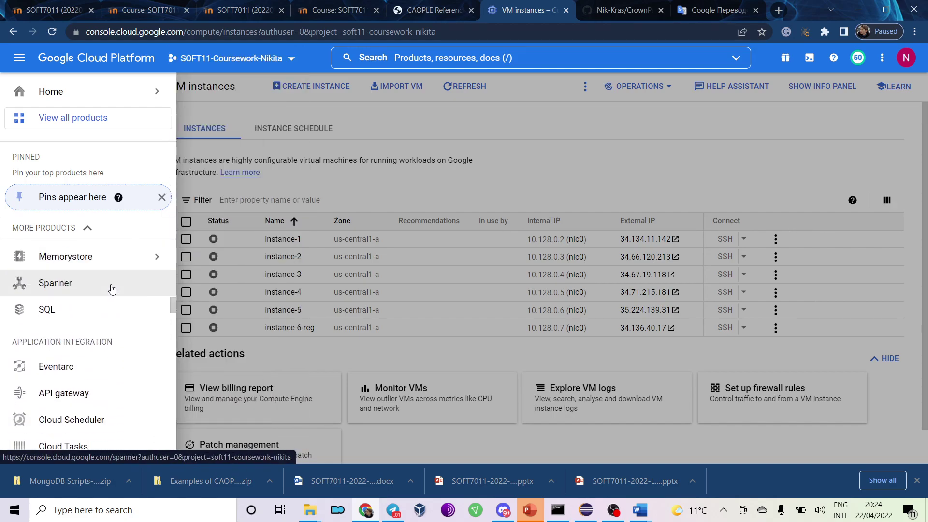
pyautogui.scroll(-4, 111, 289)
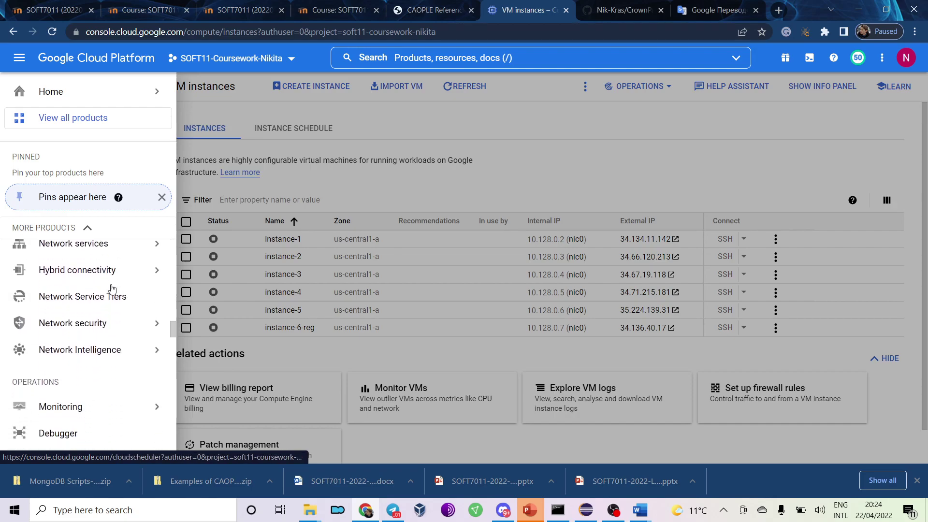
pyautogui.scroll(-3, 118, 292)
pyautogui.scroll(-2, 91, 312)
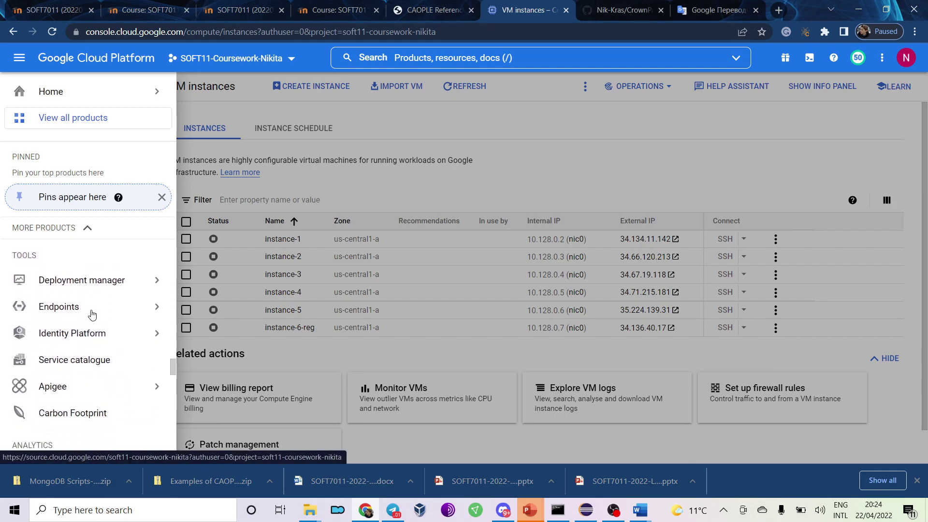
pyautogui.scroll(-5, 95, 358)
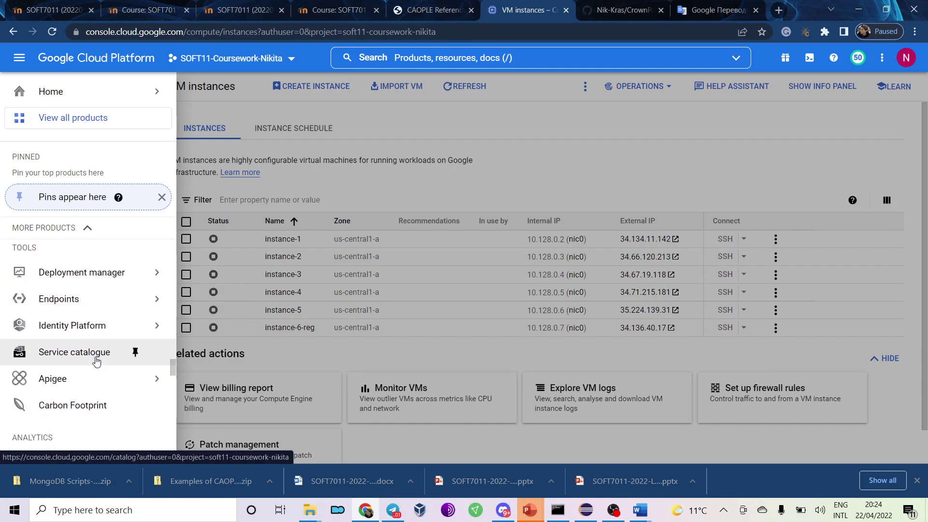
pyautogui.scroll(1, 91, 334)
pyautogui.moveTo(89, 315)
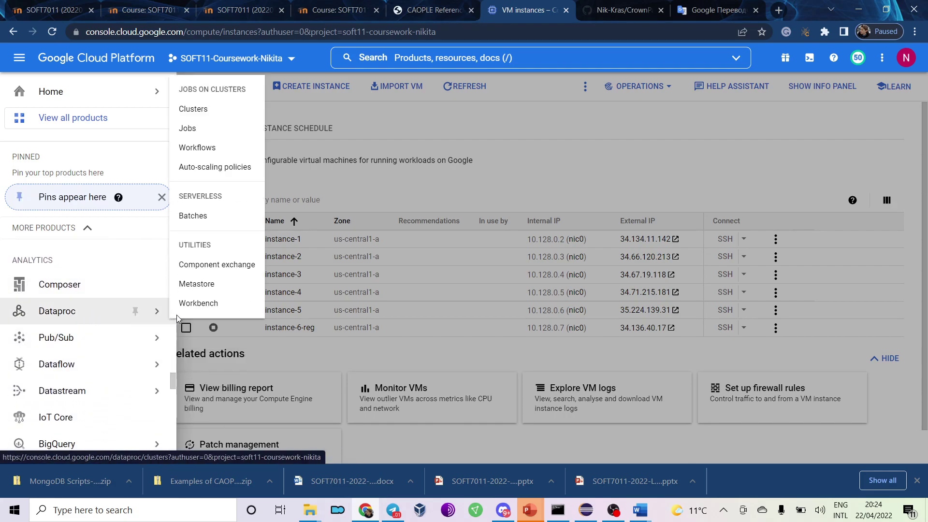
pyautogui.click(220, 111)
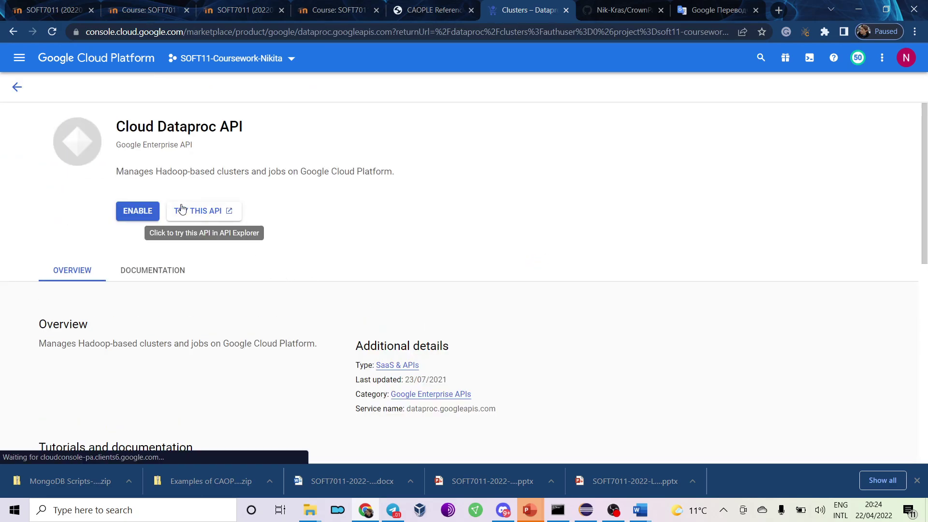
# Enable the Cloud Dataproc API so the empty Clusters page loads.
pyautogui.click(150, 210)
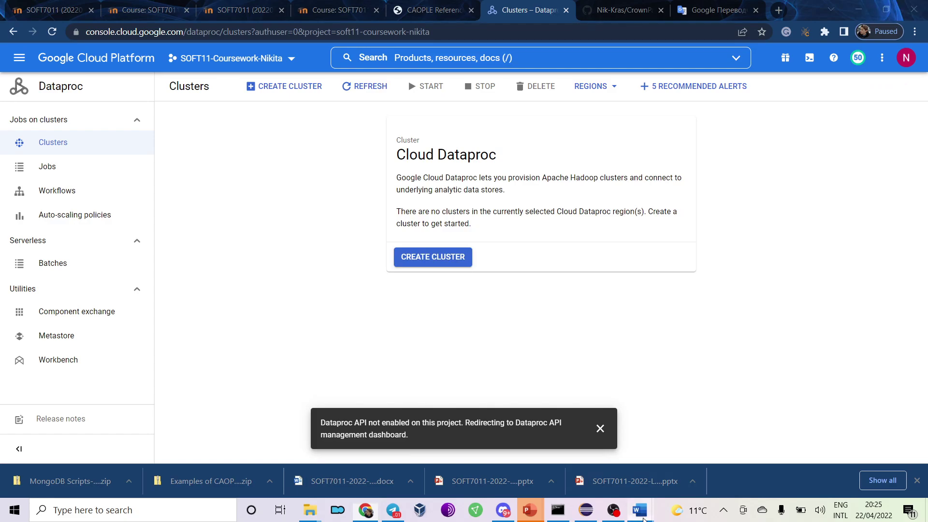
# Scroll the P6-Hadoop Word guide down to the Create Cluster form screenshot.
pyautogui.moveTo(640, 510)
pyautogui.click(692, 486)
pyautogui.scroll(-10, 564, 333)
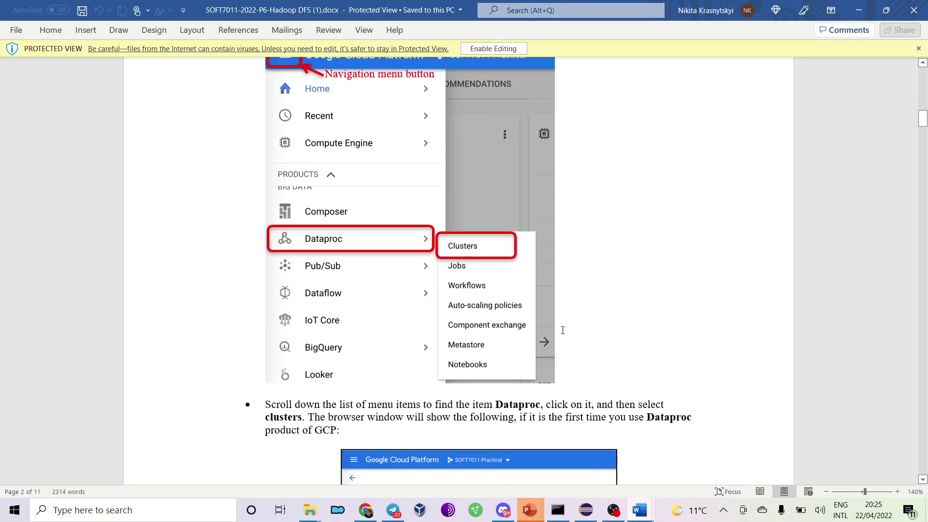
pyautogui.scroll(-1, 563, 333)
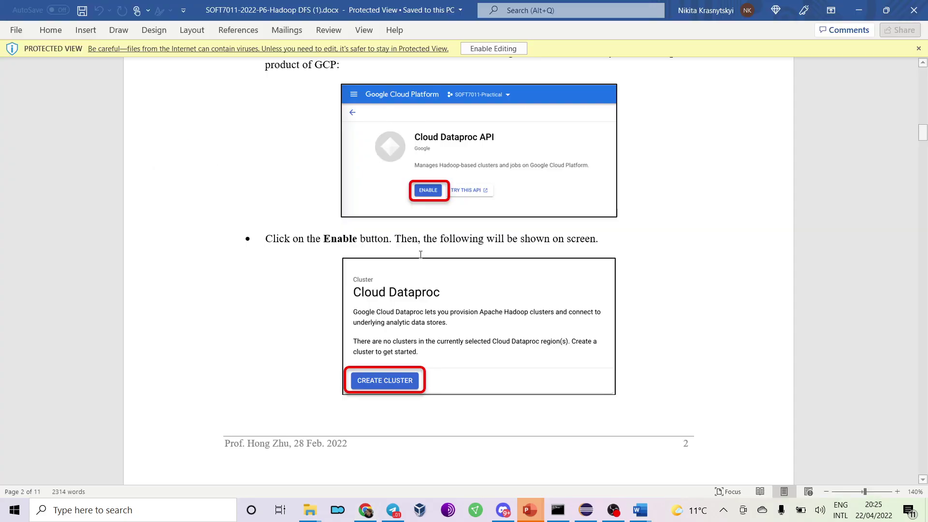
pyautogui.scroll(-5, 420, 260)
pyautogui.scroll(-10, 420, 259)
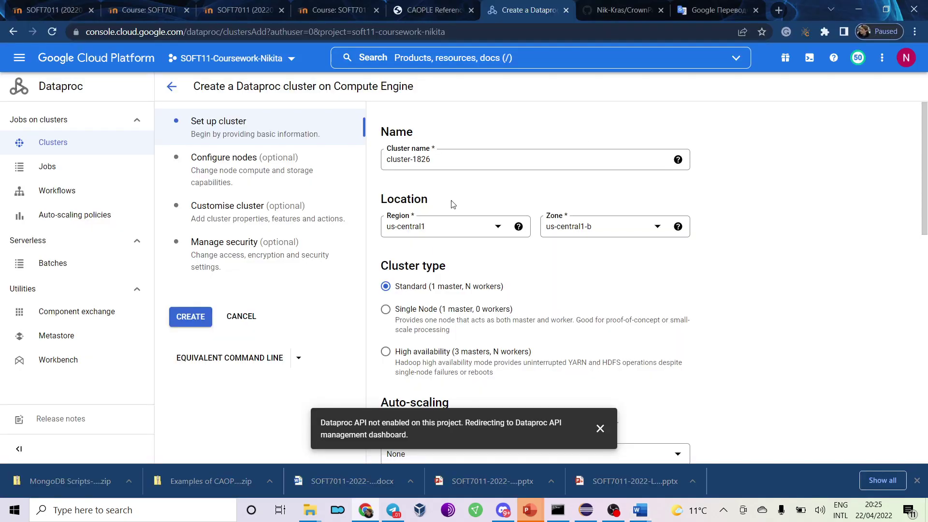
# Replace the default cluster name's numeric suffix so it reads cluster-hadoop-cw.
pyautogui.click(441, 159)
pyautogui.moveTo(429, 162); pyautogui.dragTo(414, 164)
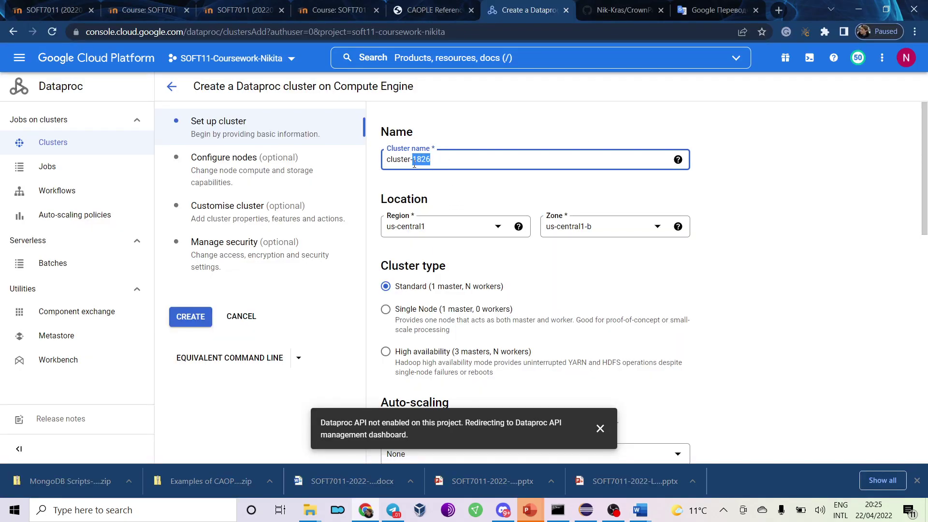
pyautogui.write('hadoop')
pyautogui.hotkey('alt', 'Tab')
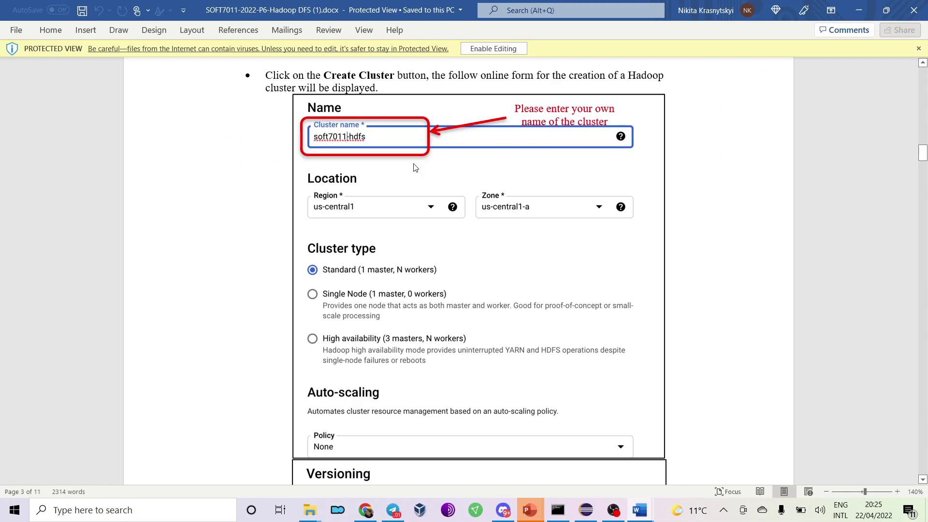
pyautogui.hotkey('alt', 'Tab')
pyautogui.write('-c')
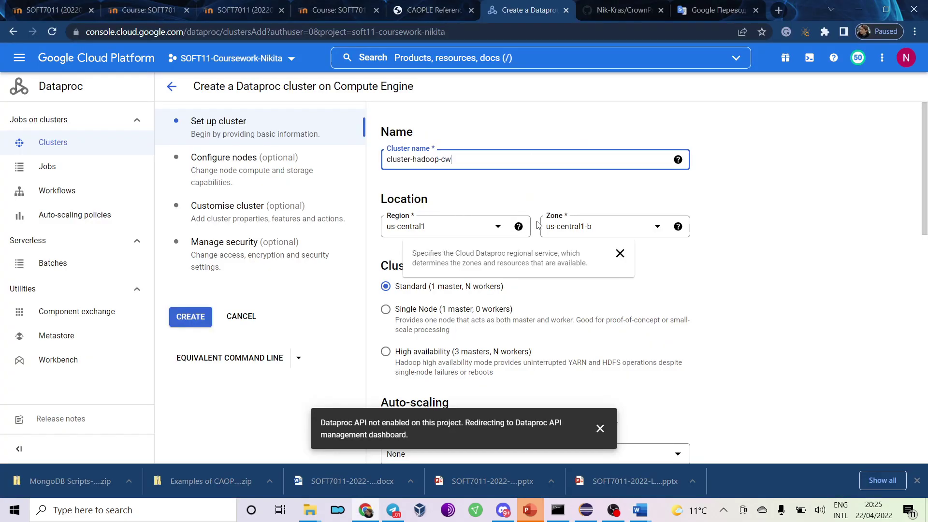
# Keep us-central1 as the region, checking the form against the guide's screenshot.
pyautogui.click(422, 226)
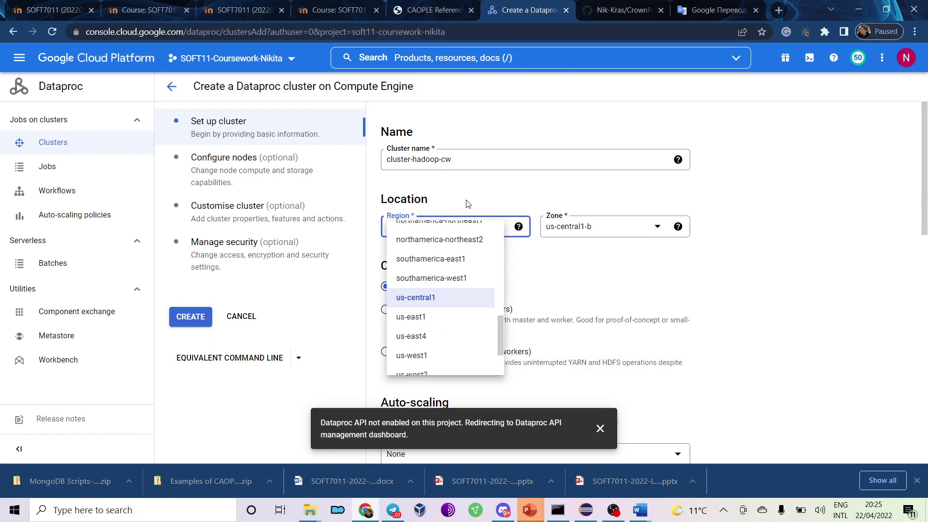
pyautogui.click(480, 198)
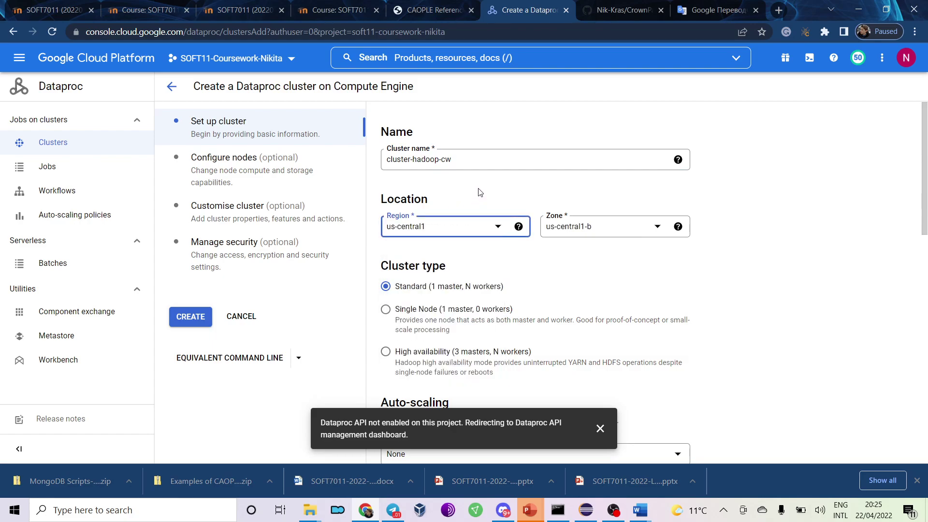
pyautogui.hotkey('alt', 'Tab')
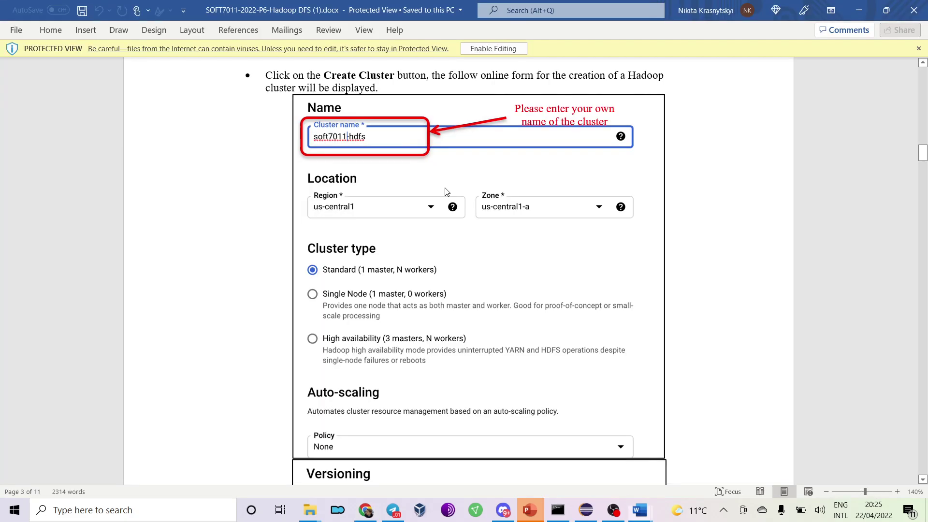
pyautogui.hotkey('alt', 'Tab')
# Scroll the creation form down to Versioning, following along in the lab guide.
pyautogui.scroll(-3, 445, 188)
pyautogui.hotkey('alt', 'Tab')
pyautogui.scroll(-3, 428, 201)
pyautogui.scroll(-4, 402, 323)
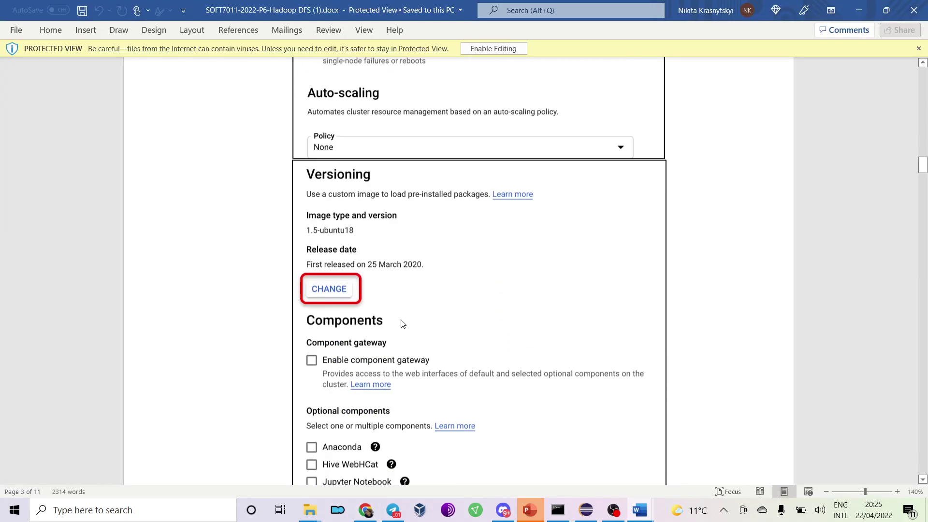
pyautogui.hotkey('alt', 'Tab')
pyautogui.scroll(-3, 454, 201)
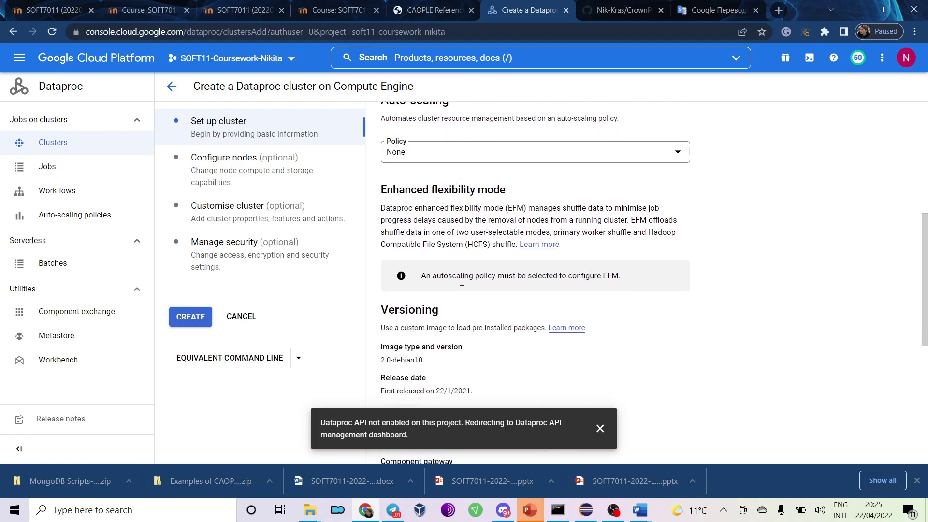
pyautogui.scroll(-4, 520, 279)
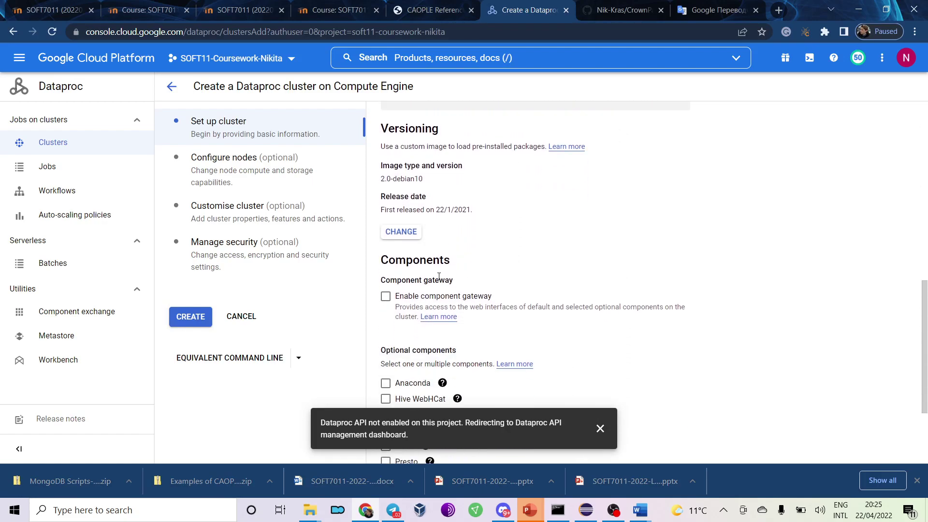
pyautogui.hotkey('alt', 'Tab')
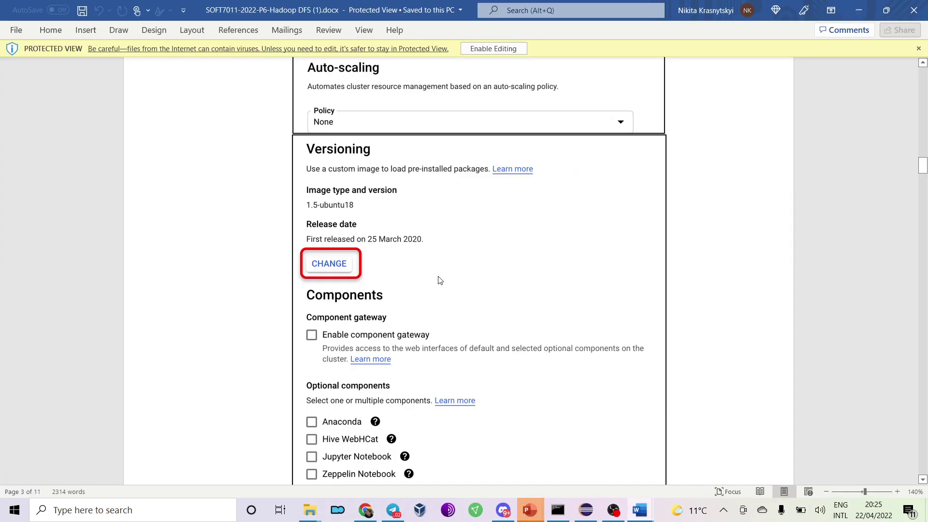
pyautogui.hotkey('alt', 'Tab')
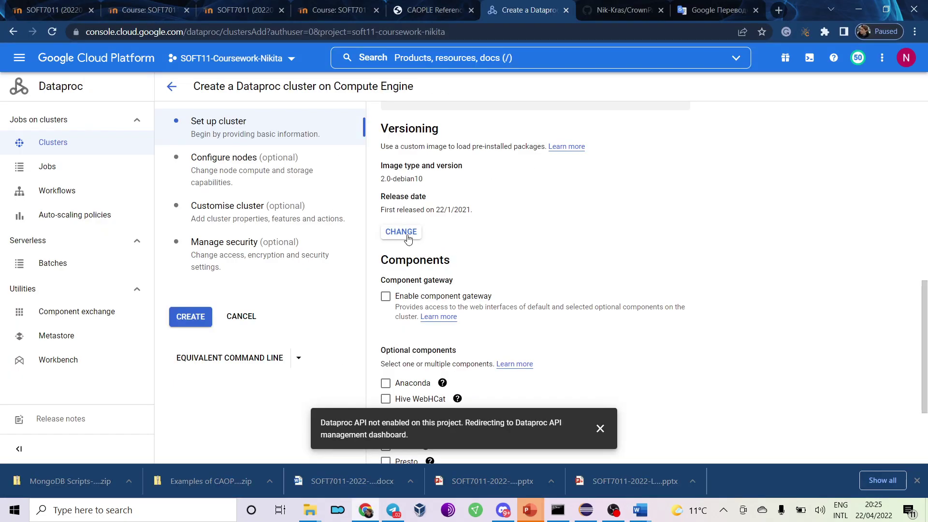
# Change the cluster image to version 1.5 (Ubuntu 18.04 LTS).
pyautogui.click(407, 238)
pyautogui.hotkey('alt', 'Tab')
pyautogui.scroll(-12, 408, 238)
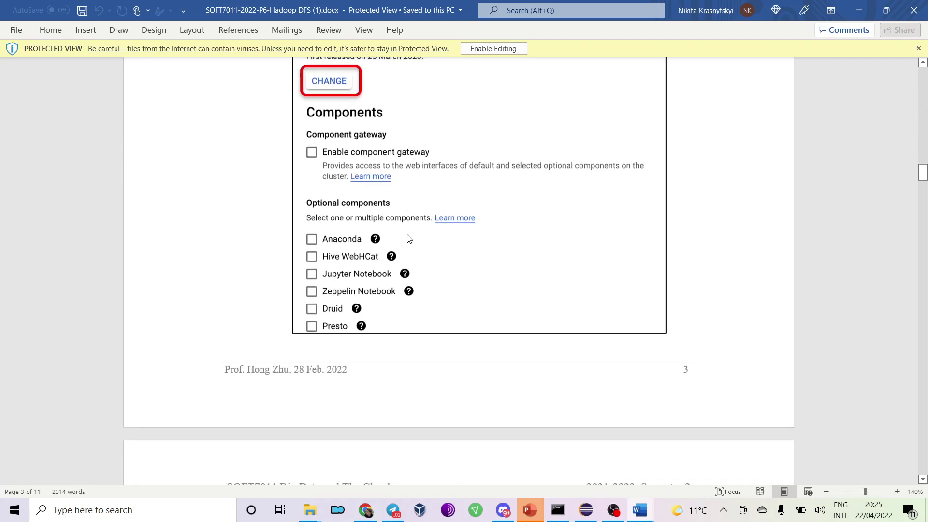
pyautogui.scroll(-3, 407, 238)
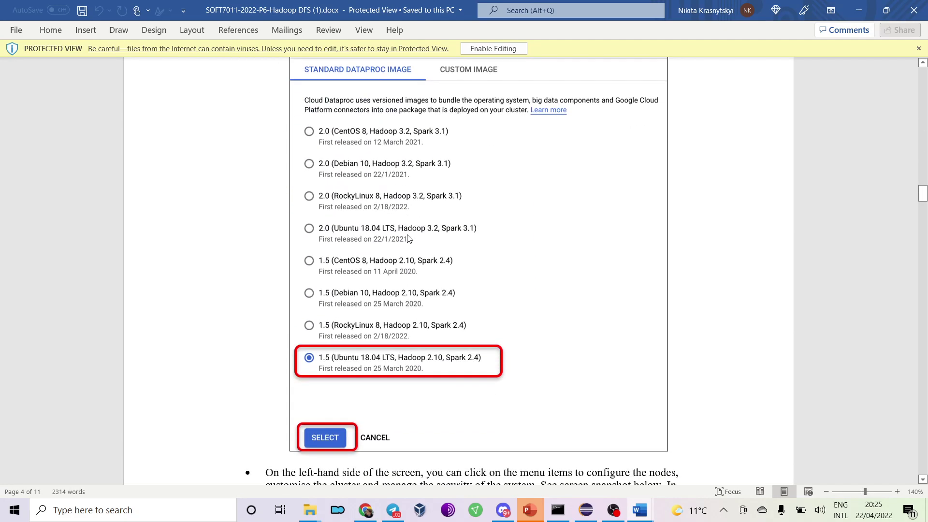
pyautogui.hotkey('alt', 'Tab')
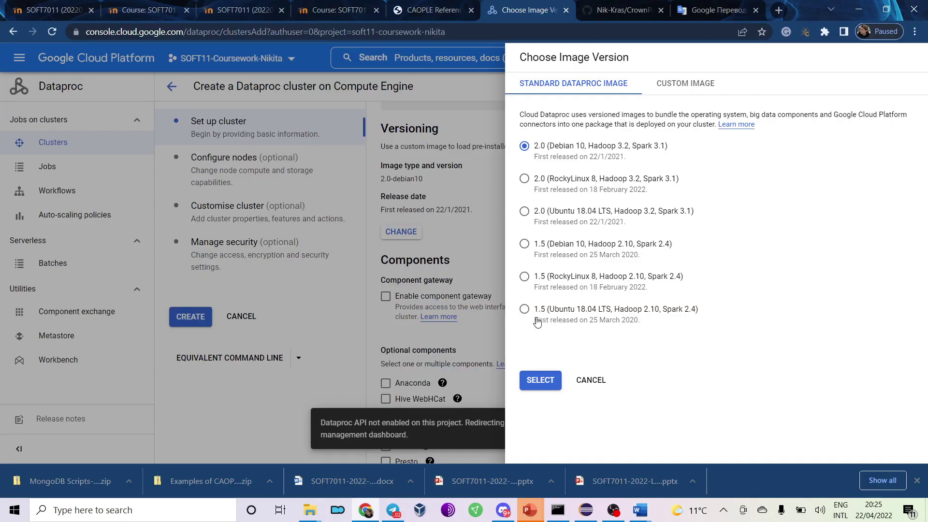
pyautogui.click(526, 313)
pyautogui.click(536, 381)
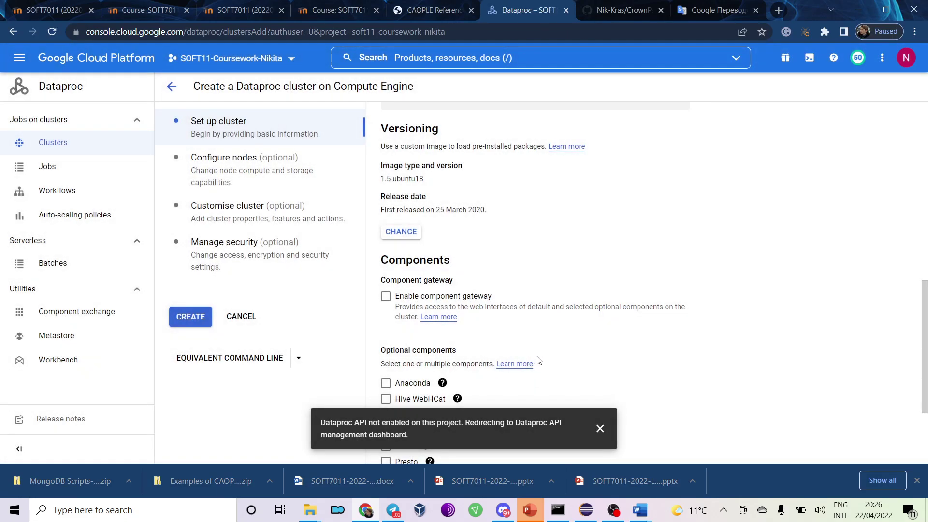
# Dismiss the Dataproc API-not-enabled notification after checking the guide's next step.
pyautogui.hotkey('alt', 'Tab')
pyautogui.scroll(-8, 508, 180)
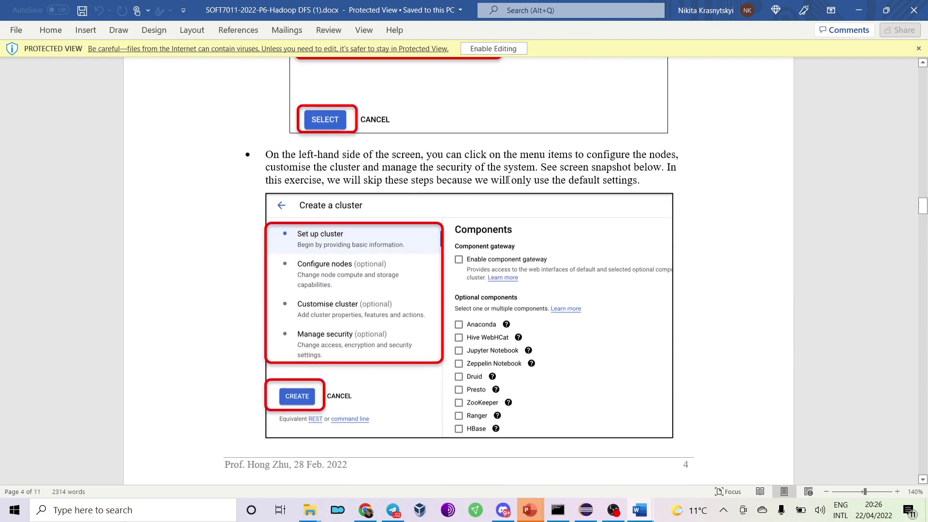
pyautogui.scroll(10, 508, 180)
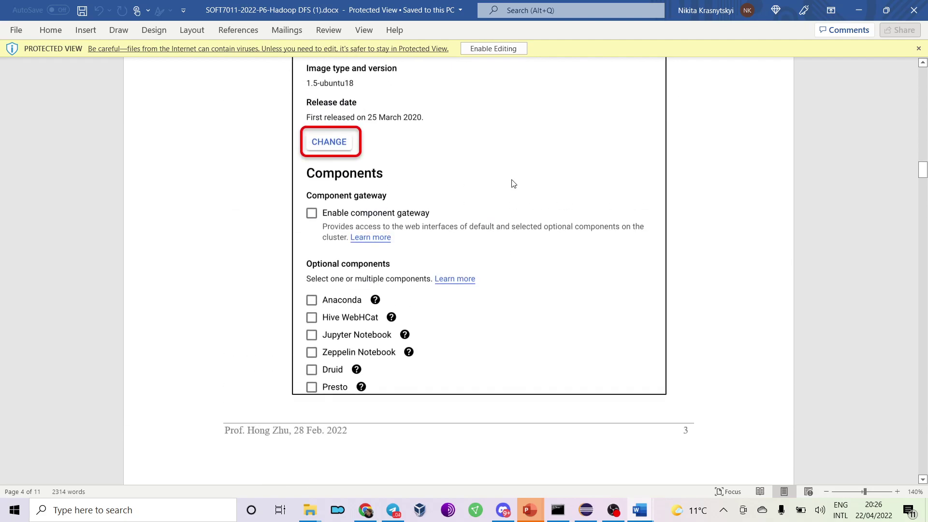
pyautogui.hotkey('alt', 'Tab')
pyautogui.scroll(-3, 508, 199)
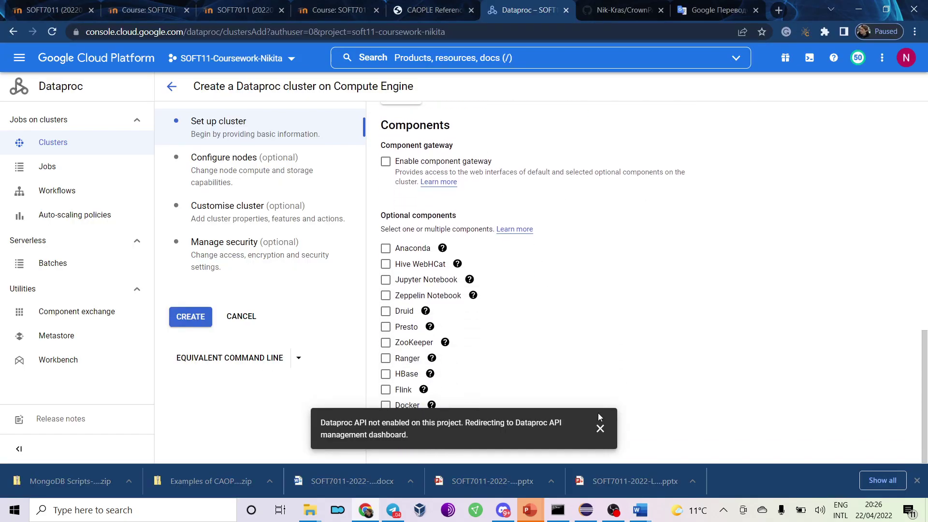
pyautogui.click(600, 428)
# Create the cluster-hadoop-cw cluster and read what the guide expects afterwards.
pyautogui.hotkey('alt', 'Tab')
pyautogui.scroll(-7, 450, 261)
pyautogui.scroll(-14, 449, 261)
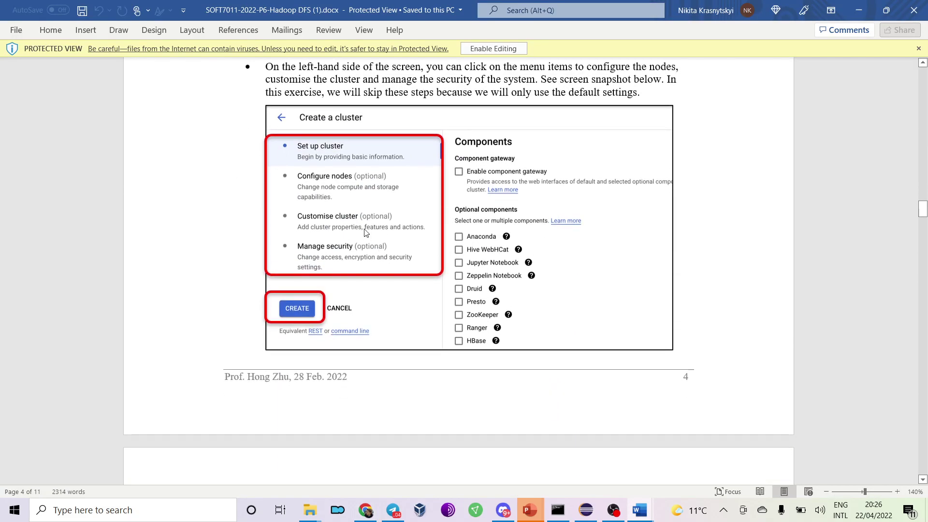
pyautogui.hotkey('alt', 'Tab')
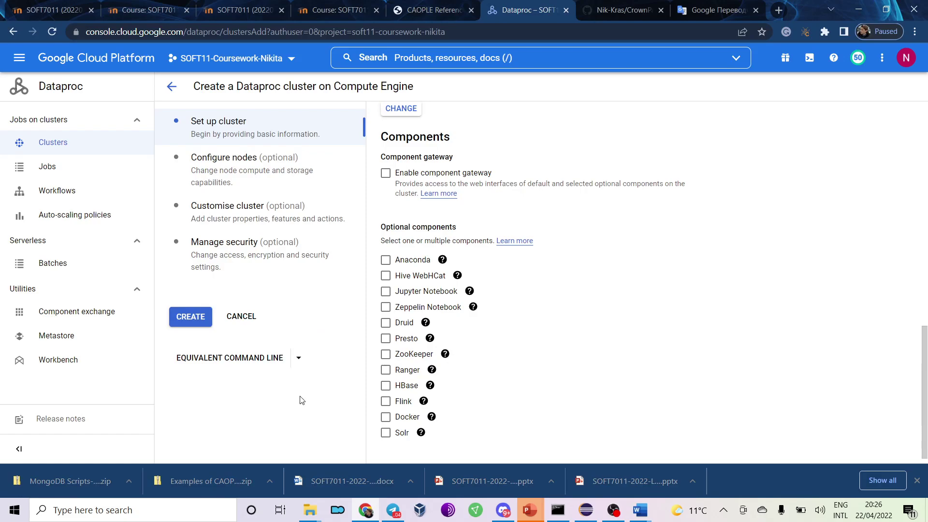
pyautogui.hotkey('alt', 'Tab')
pyautogui.hotkey('alt', 'Tab')
pyautogui.click(196, 319)
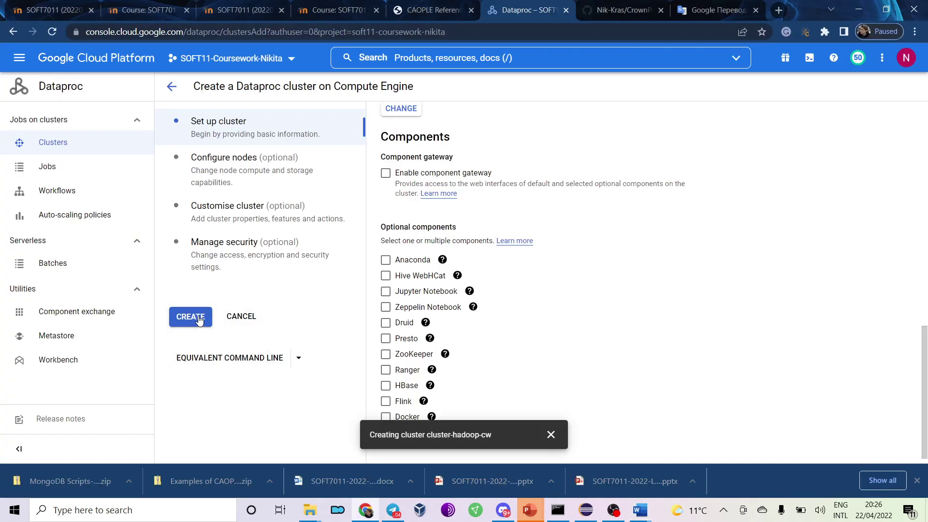
pyautogui.hotkey('alt', 'Tab')
pyautogui.scroll(-5, 215, 309)
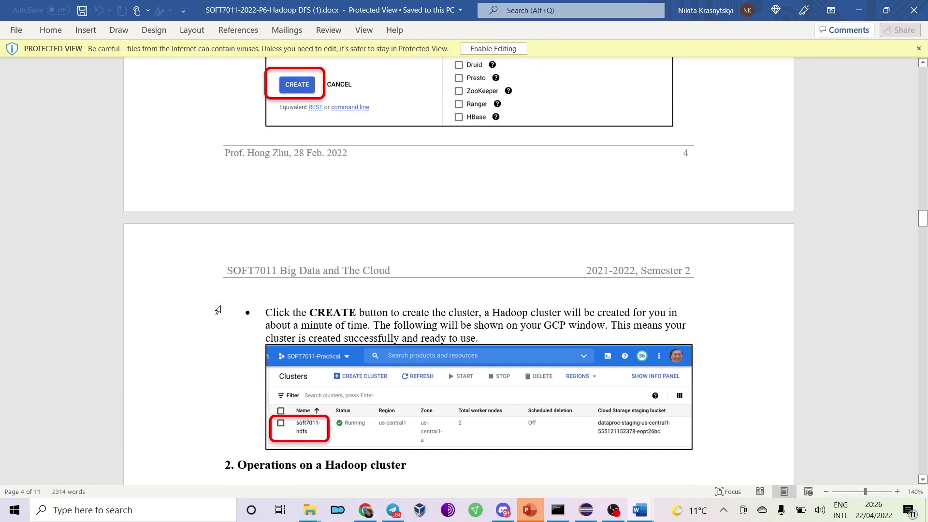
pyautogui.scroll(-3, 219, 310)
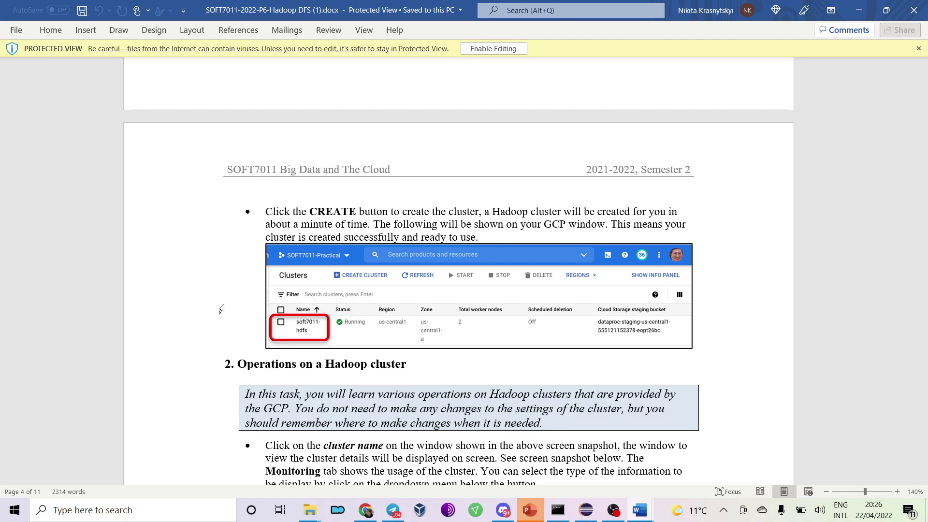
# Open the management details for the Cloud Dataproc API.
pyautogui.hotkey('alt', 'Tab')
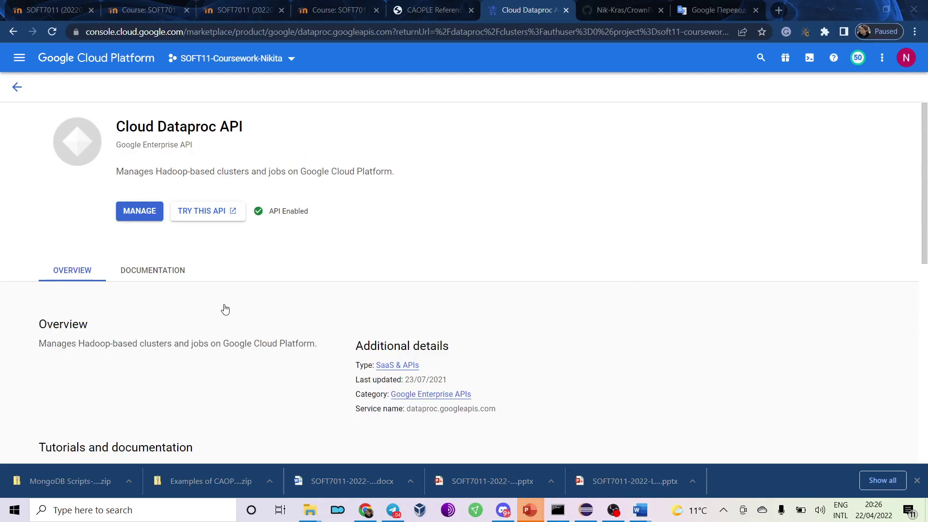
pyautogui.click(128, 212)
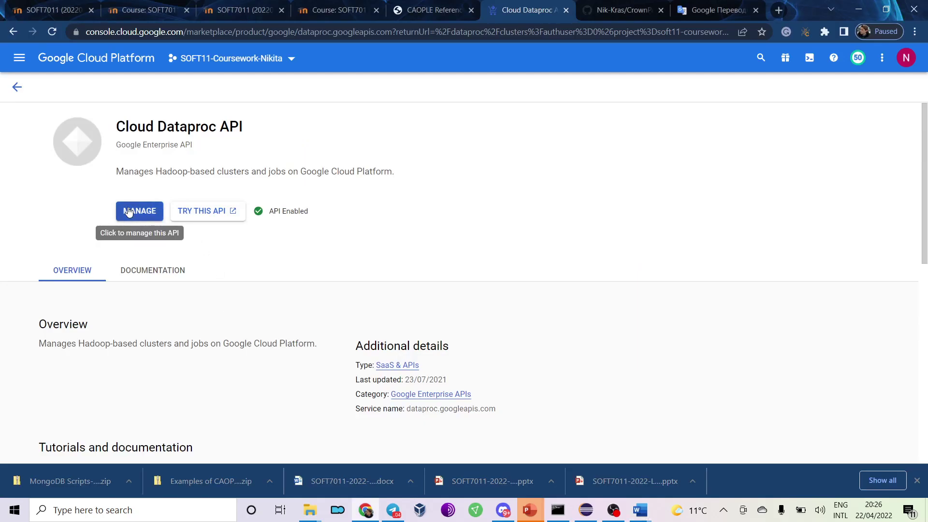
pyautogui.hotkey('alt', 'Tab')
pyautogui.hotkey('alt', 'Tab')
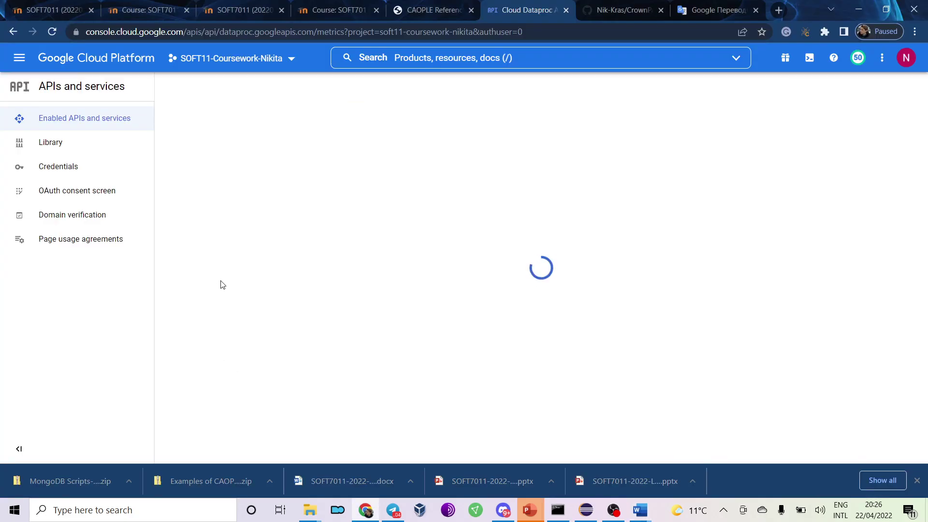
pyautogui.scroll(-3, 203, 357)
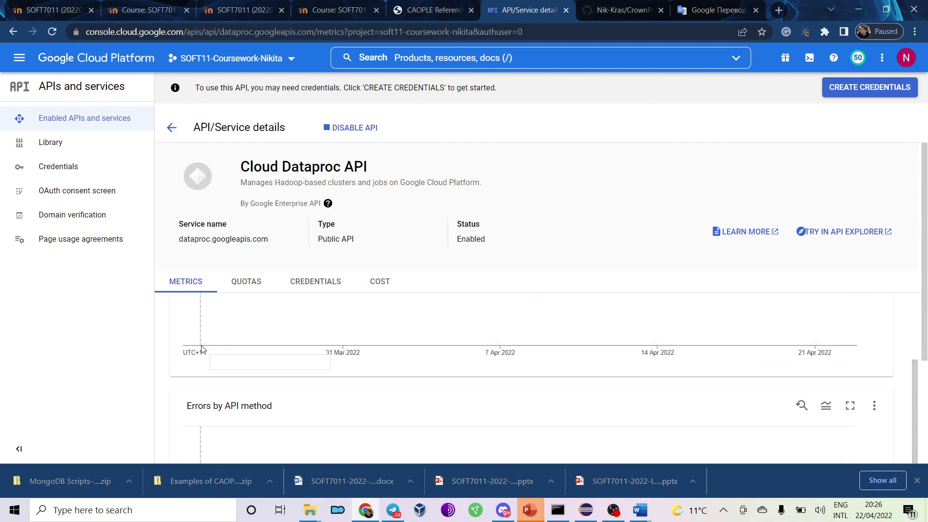
pyautogui.scroll(3, 200, 350)
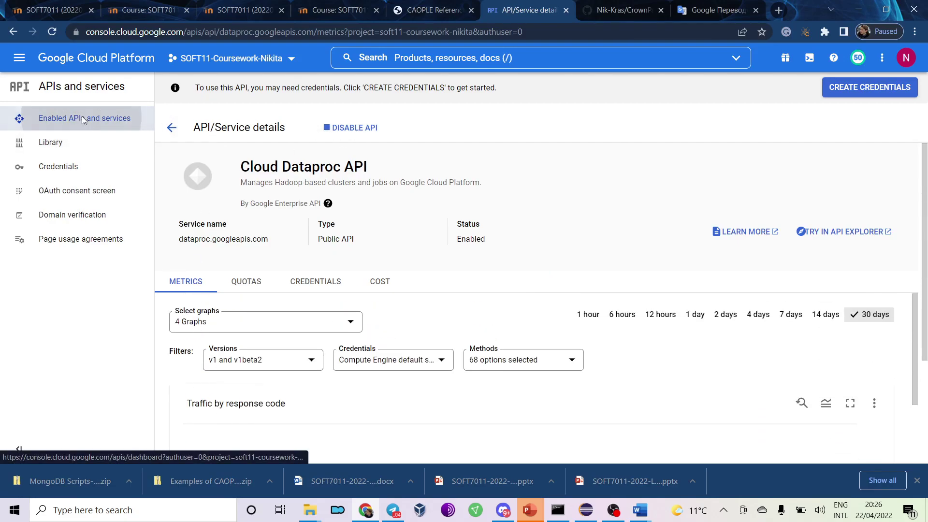
# Go to Enabled APIs and services to see traffic, errors and latency charts.
pyautogui.click(76, 124)
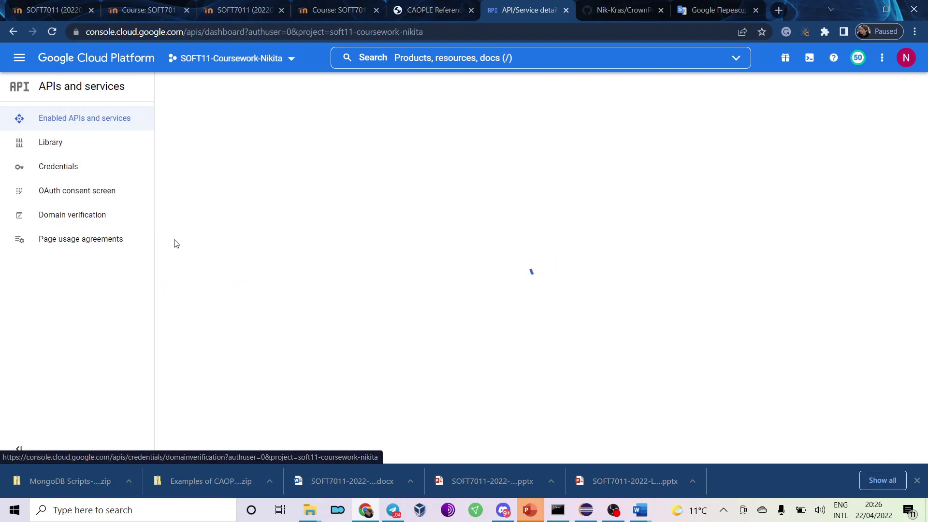
pyautogui.hotkey('alt', 'Tab')
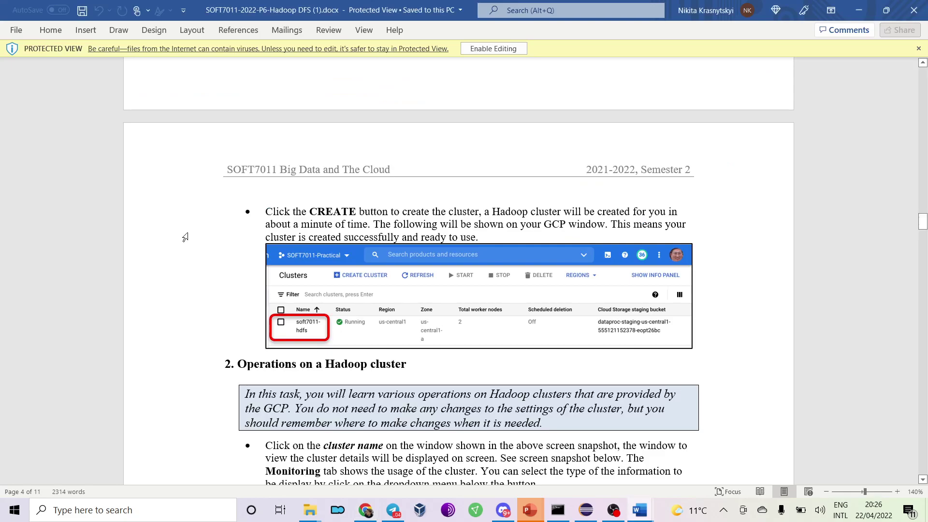
pyautogui.hotkey('alt', 'Tab')
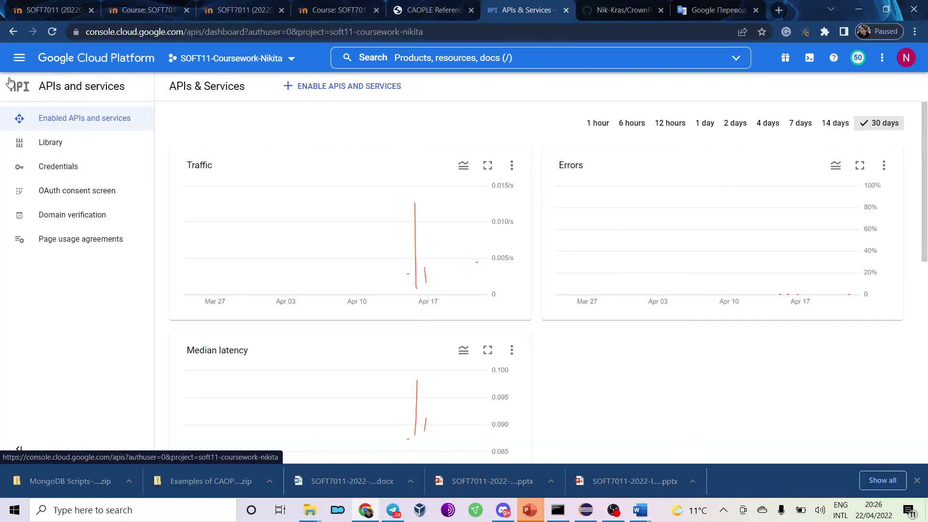
pyautogui.click(19, 58)
# Pin Dataproc to the top of the navigation menu's products list.
pyautogui.scroll(-15, 103, 323)
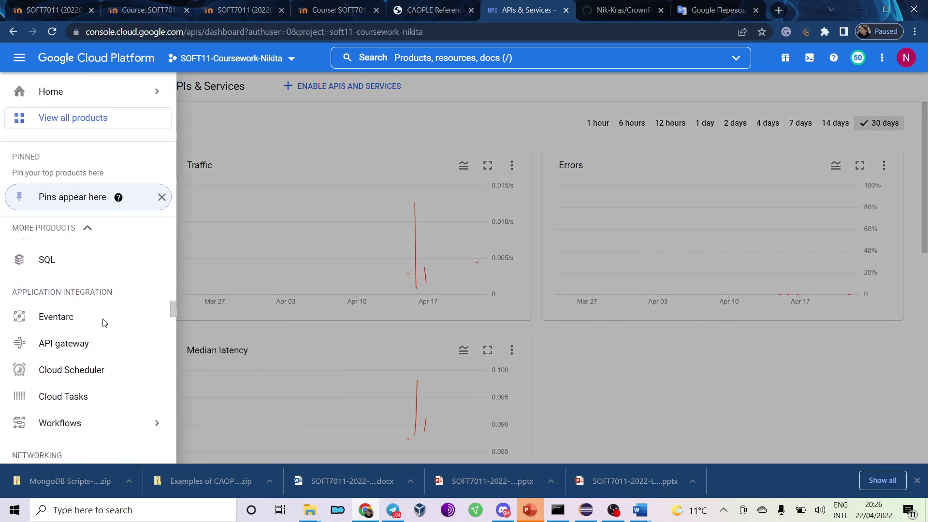
pyautogui.scroll(-1, 103, 320)
pyautogui.scroll(-2, 71, 269)
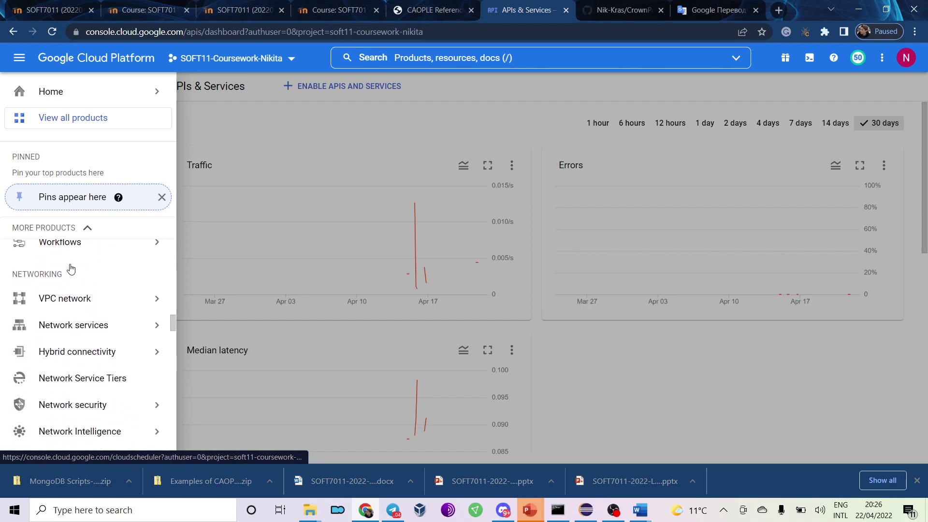
pyautogui.scroll(-4, 68, 263)
pyautogui.scroll(-5, 68, 303)
pyautogui.moveTo(77, 269)
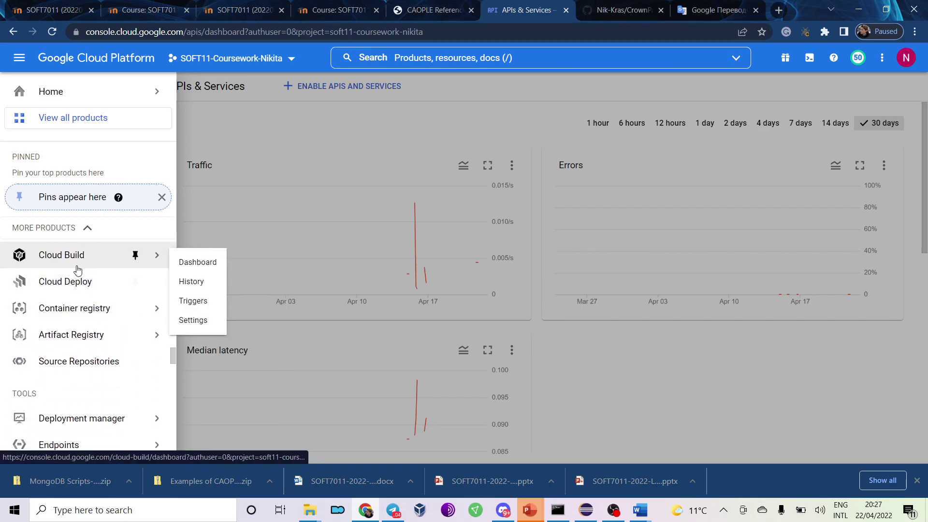
pyautogui.scroll(-5, 75, 284)
pyautogui.scroll(-3, 74, 283)
pyautogui.click(136, 271)
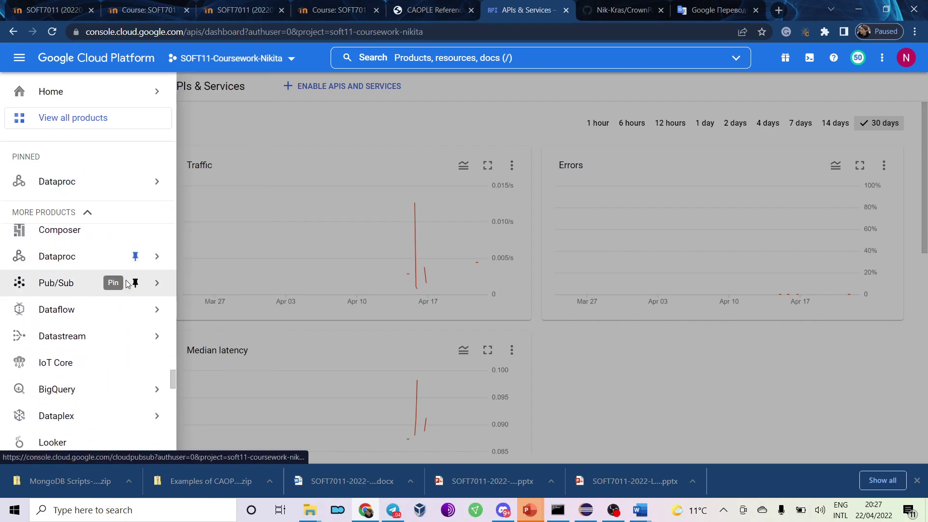
# From Dataproc Clusters, try the API docs, close them, and open the API's service details.
pyautogui.moveTo(145, 256)
pyautogui.click(206, 86)
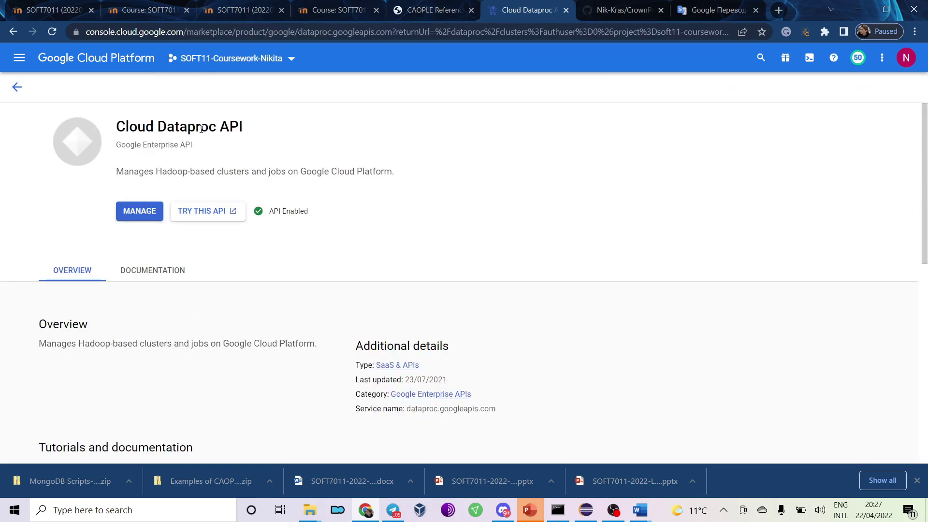
pyautogui.scroll(-9, 210, 265)
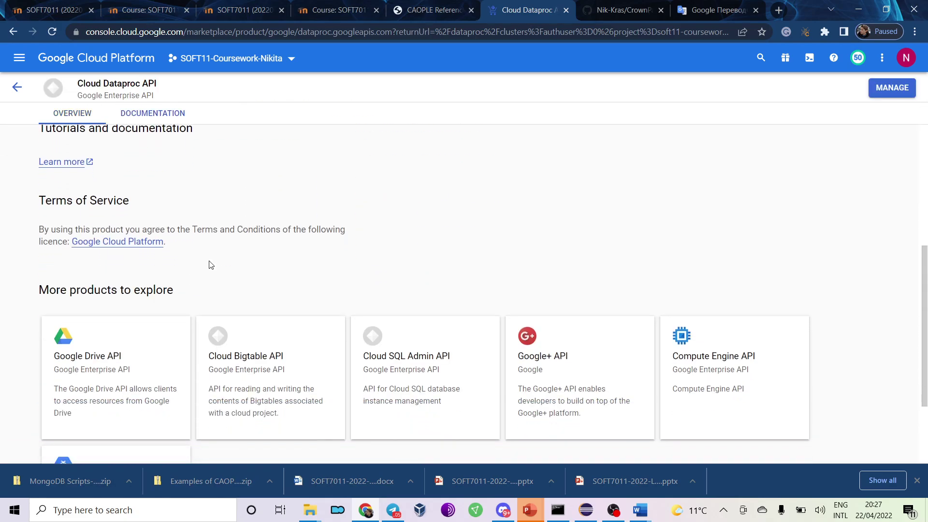
pyautogui.scroll(10, 210, 265)
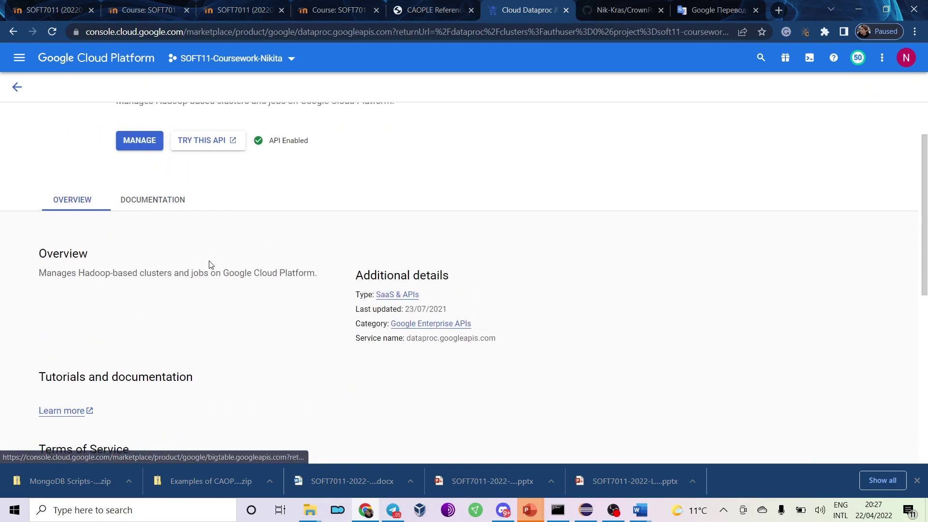
pyautogui.click(200, 212)
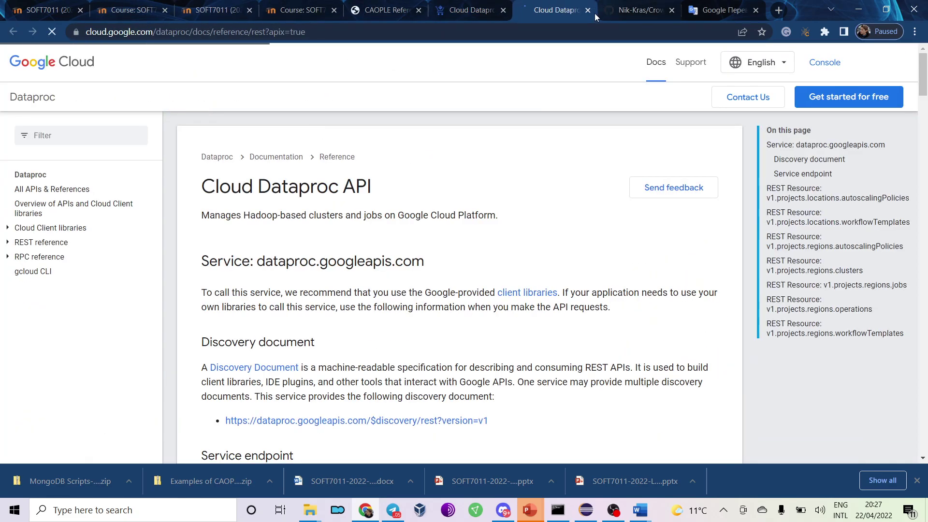
pyautogui.click(587, 11)
pyautogui.click(146, 216)
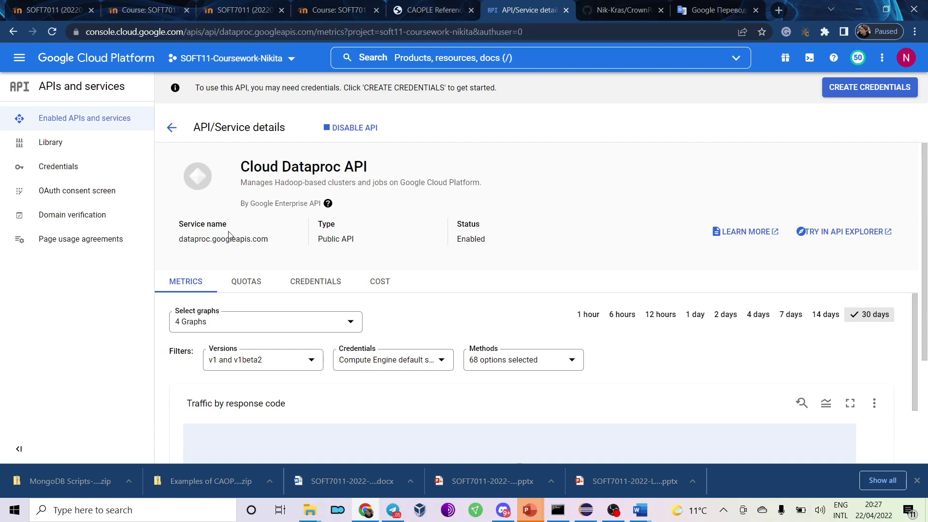
# Return to the enabled APIs dashboard and scroll through it.
pyautogui.click(173, 128)
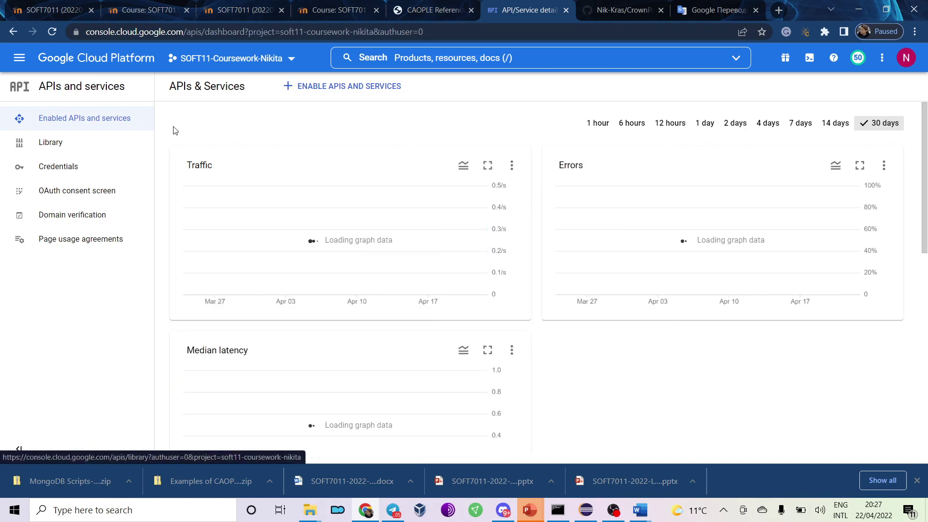
pyautogui.moveTo(421, 276)
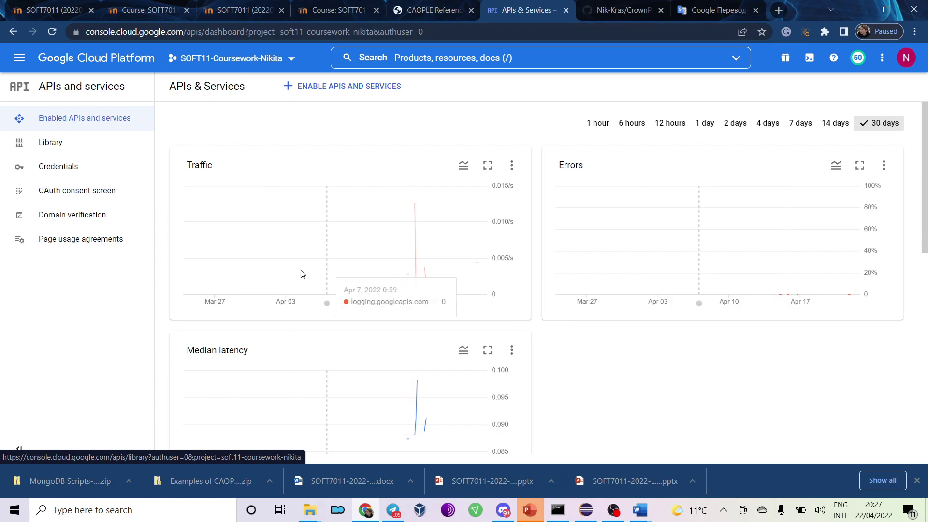
pyautogui.scroll(-9, 238, 280)
pyautogui.scroll(-2, 168, 285)
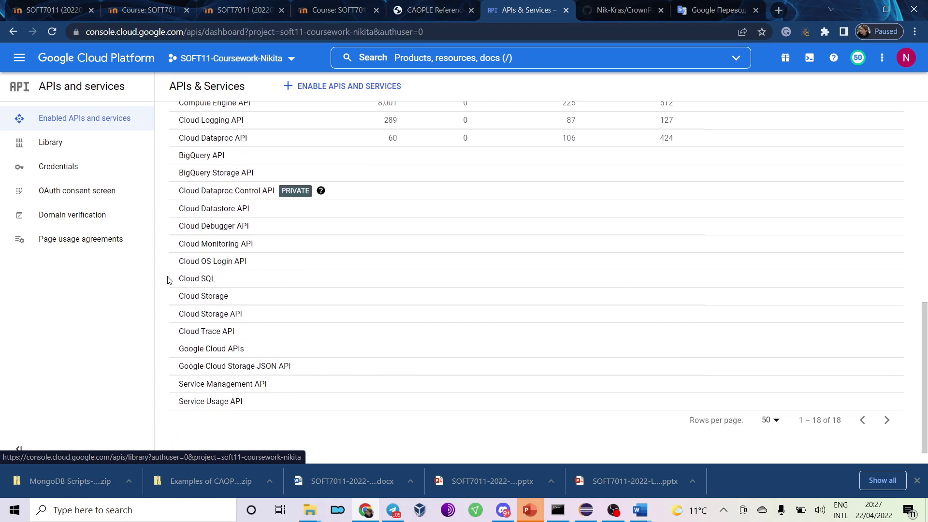
pyautogui.scroll(10, 167, 280)
# Glance at the API Library, go back, and switch to the Word guide.
pyautogui.click(96, 154)
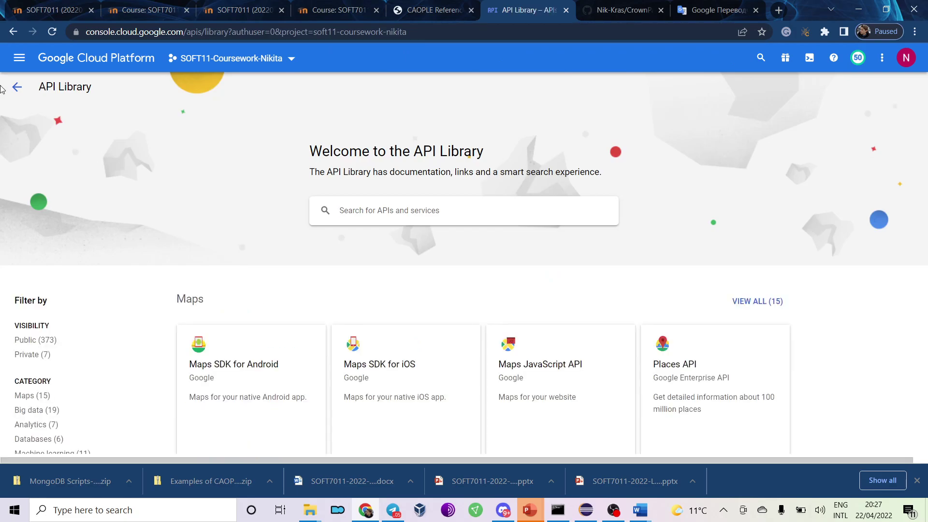
pyautogui.click(17, 88)
pyautogui.hotkey('alt', 'Tab')
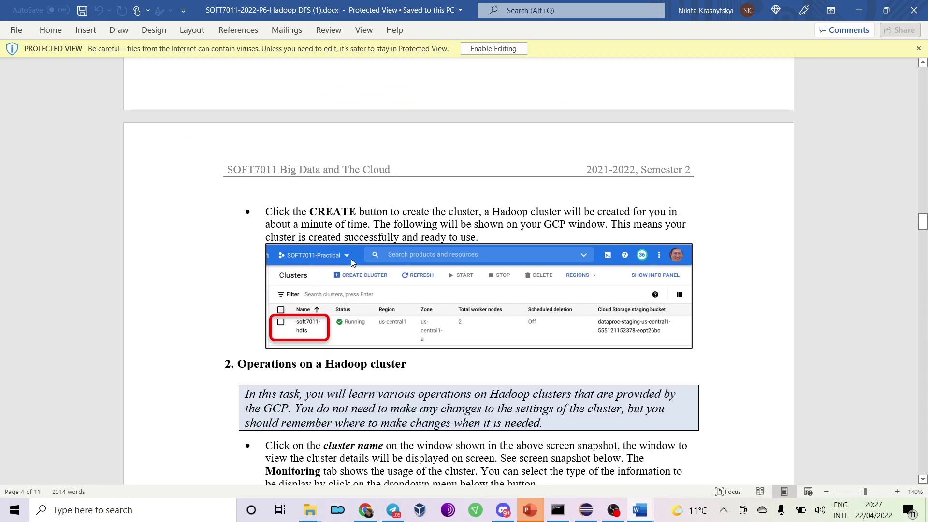
# Scroll the Word handout to section 2, Operations on a Hadoop cluster.
pyautogui.scroll(6, 396, 220)
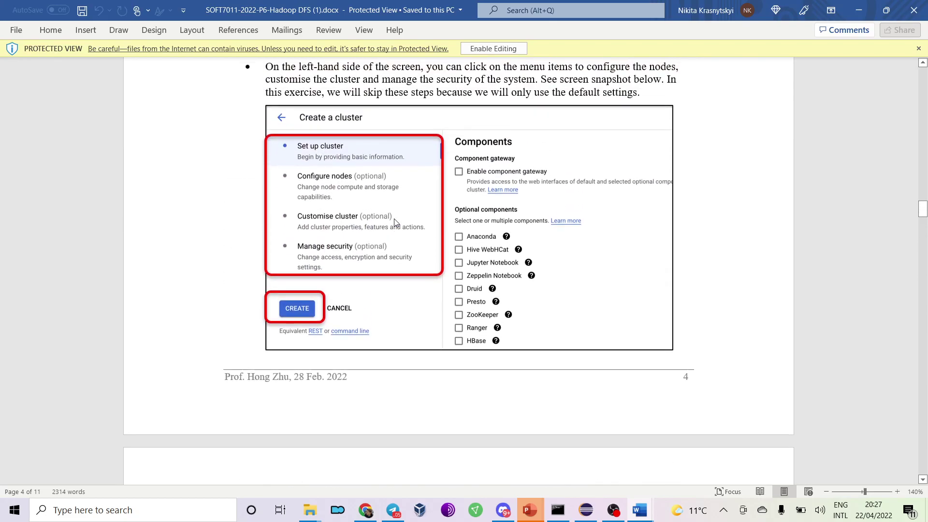
pyautogui.scroll(3, 378, 203)
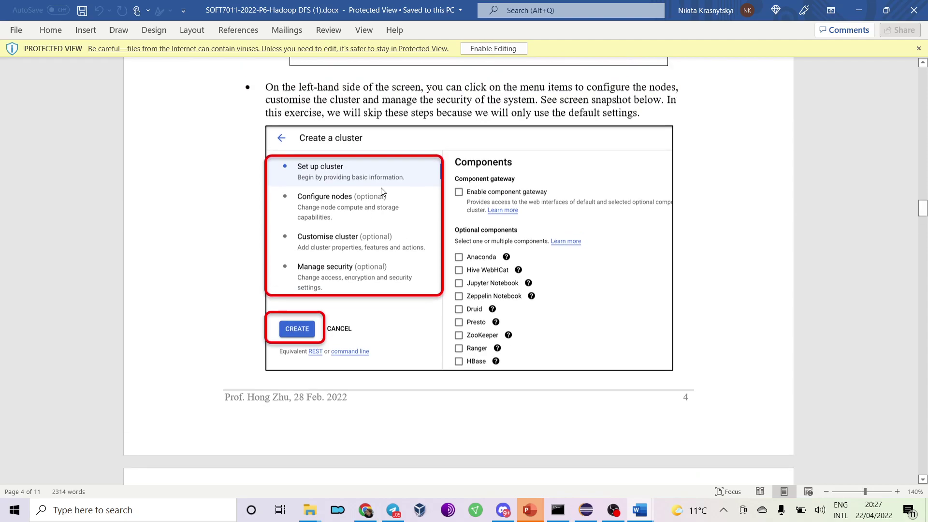
pyautogui.scroll(2, 378, 205)
pyautogui.scroll(-4, 367, 232)
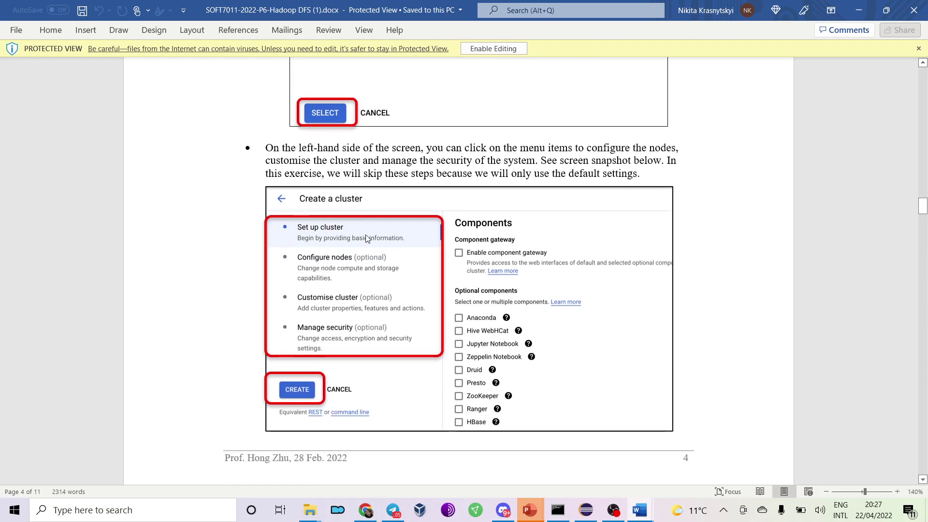
pyautogui.scroll(10, 365, 234)
pyautogui.scroll(-7, 366, 236)
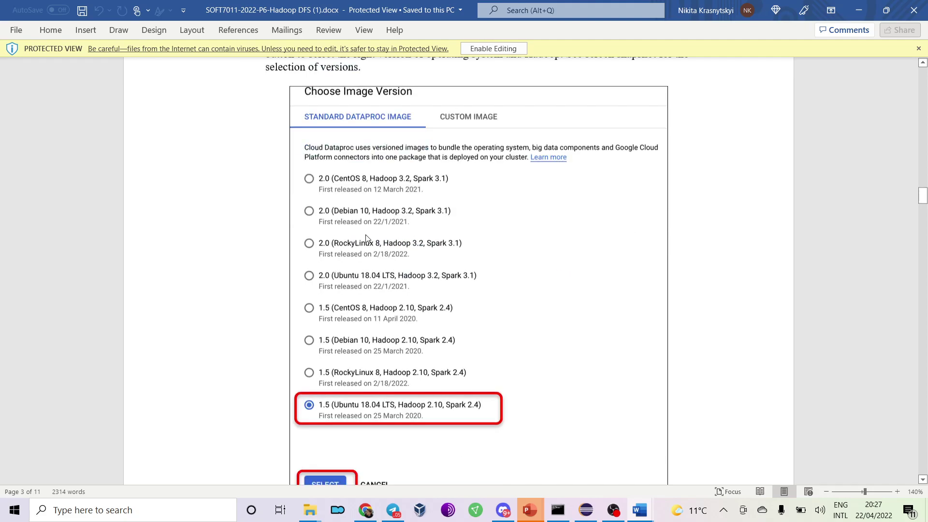
pyautogui.scroll(-10, 366, 237)
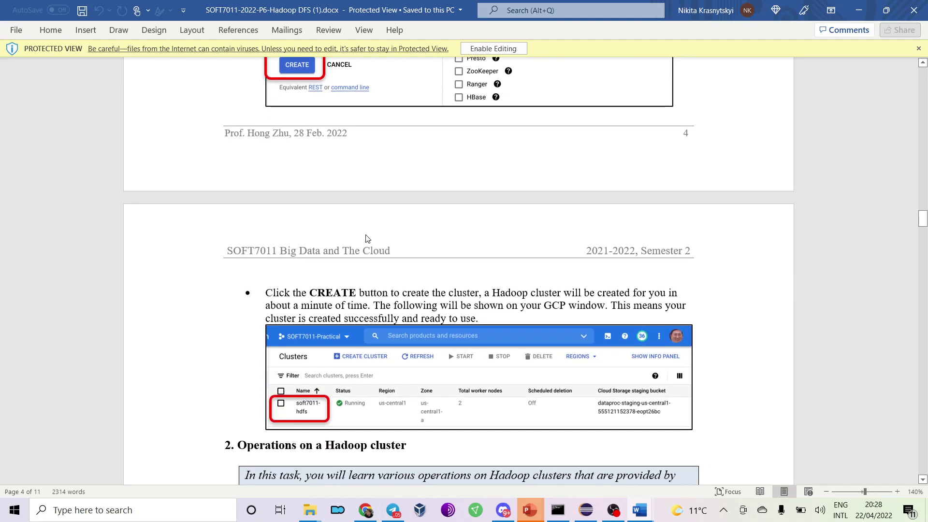
pyautogui.scroll(-6, 367, 235)
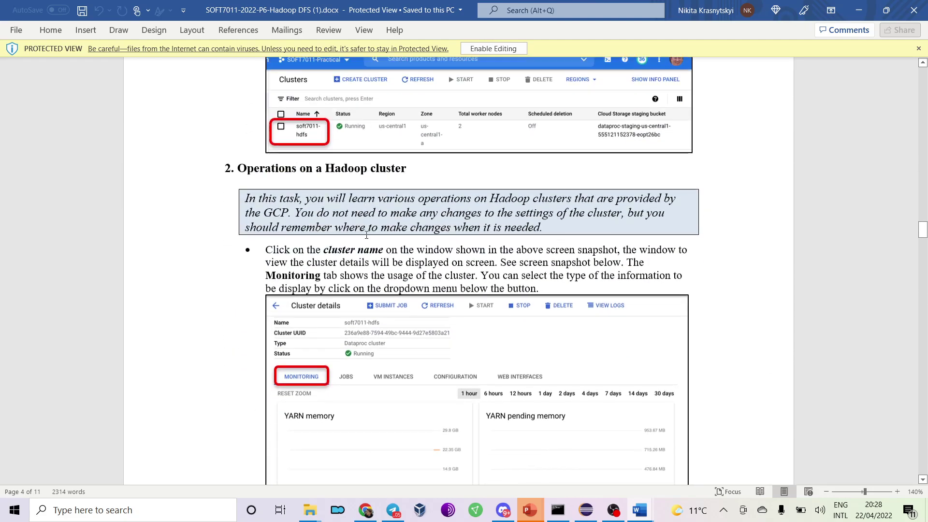
pyautogui.scroll(3, 367, 235)
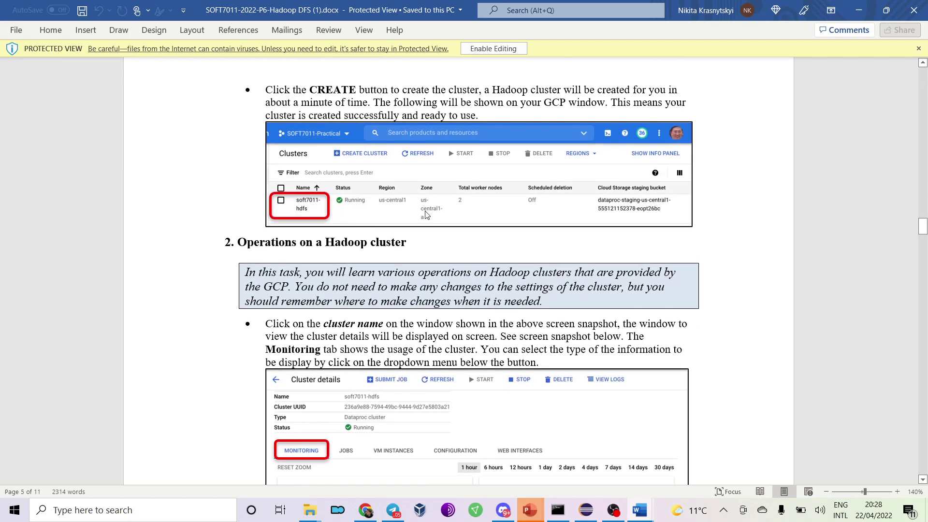
# Switch back to the APIs & Services dashboard and scroll through its API list.
pyautogui.hotkey('alt', 'Tab')
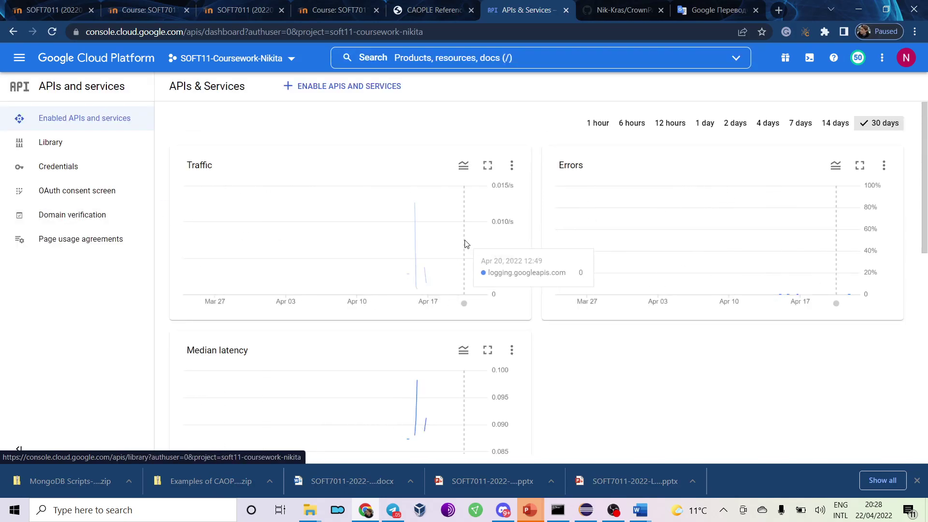
pyautogui.scroll(-9, 509, 251)
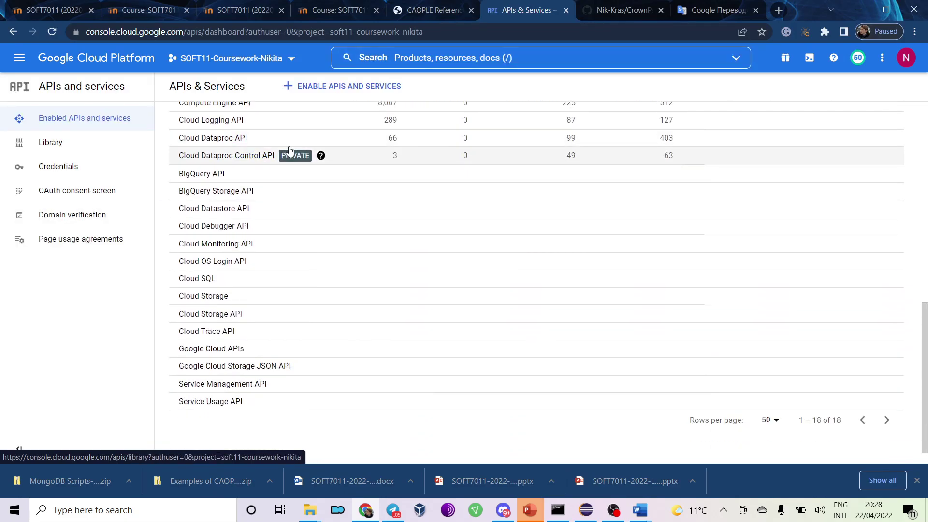
pyautogui.scroll(1, 220, 165)
pyautogui.scroll(-1, 217, 174)
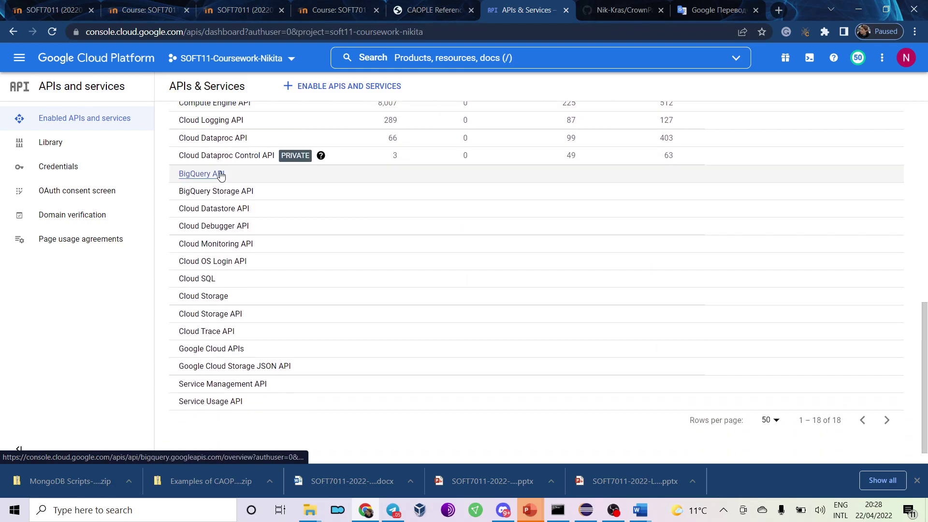
pyautogui.scroll(8, 222, 175)
pyautogui.scroll(1, 222, 174)
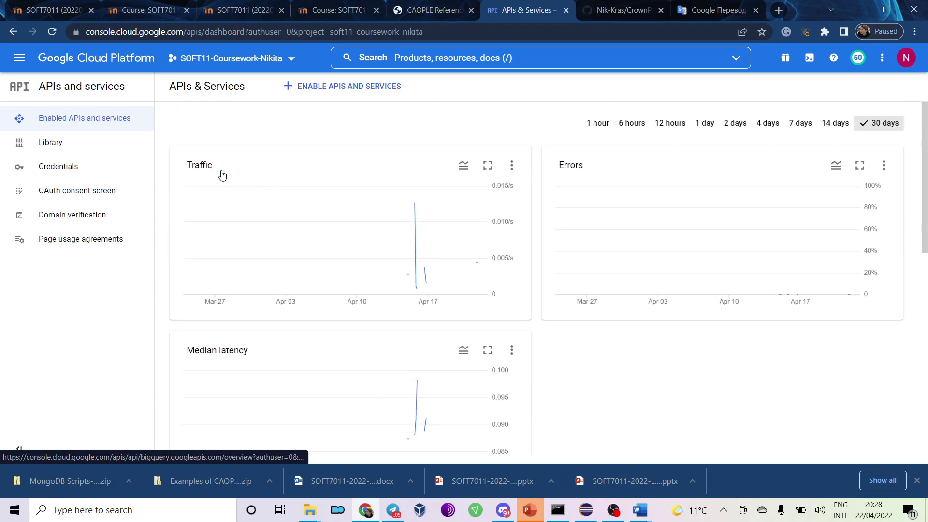
# Close Chrome's downloads bar and compare the Word handout with the APIs page.
pyautogui.click(917, 481)
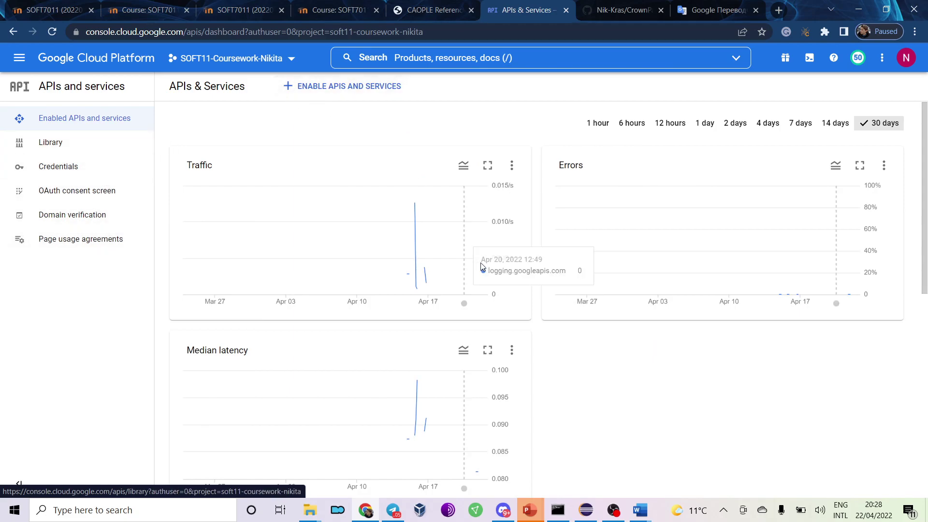
pyautogui.moveTo(638, 507)
pyautogui.click(684, 478)
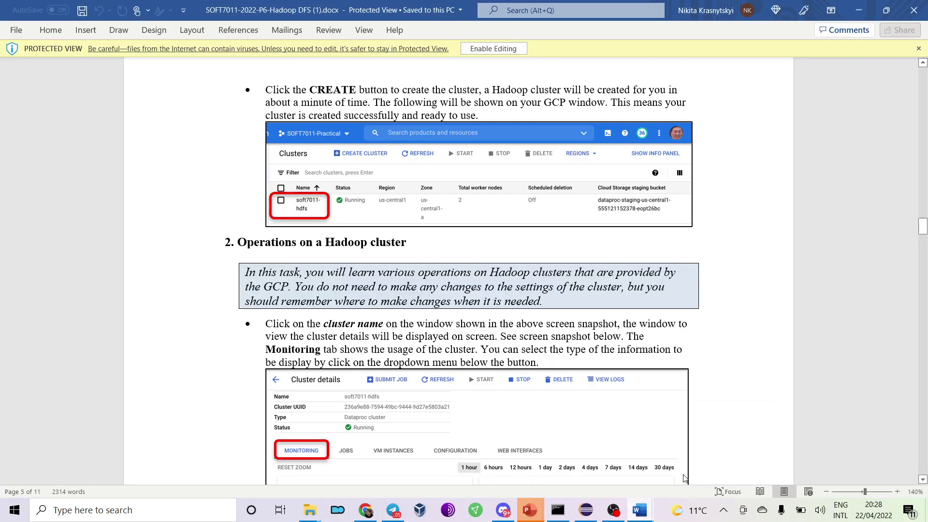
pyautogui.scroll(-3, 355, 229)
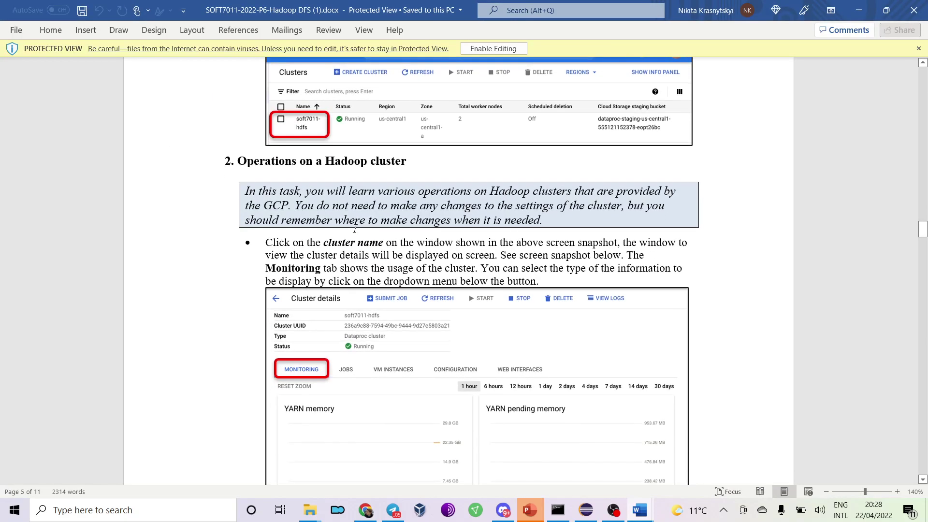
pyautogui.hotkey('alt', 'Tab')
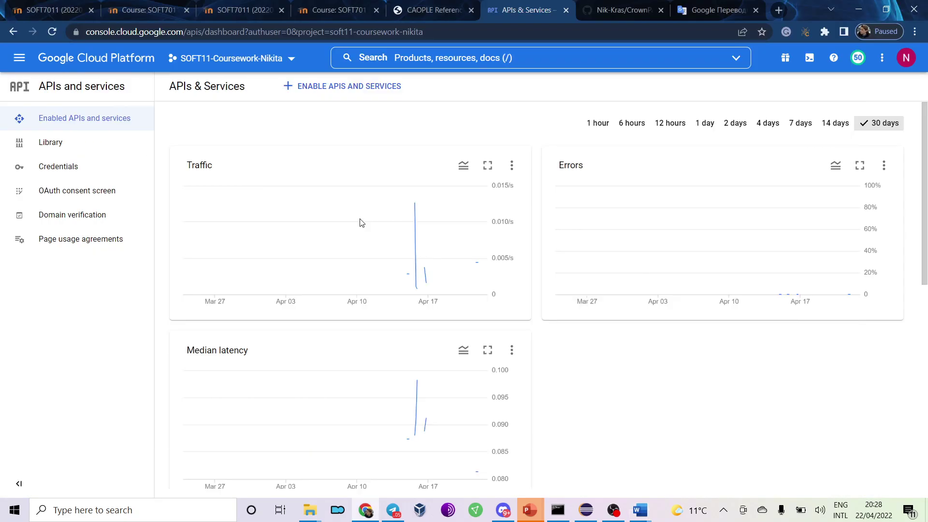
pyautogui.scroll(-5, 265, 155)
pyautogui.scroll(6, 247, 155)
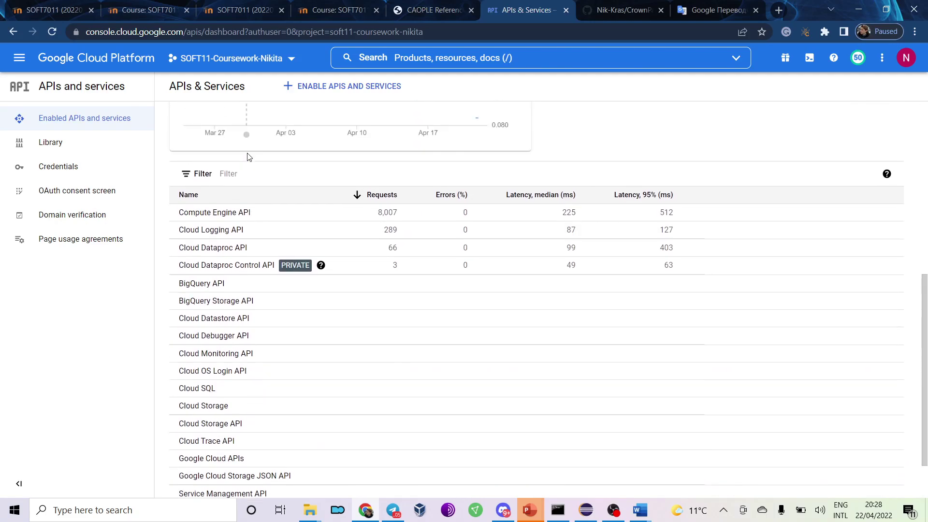
pyautogui.hotkey('alt', 'Tab')
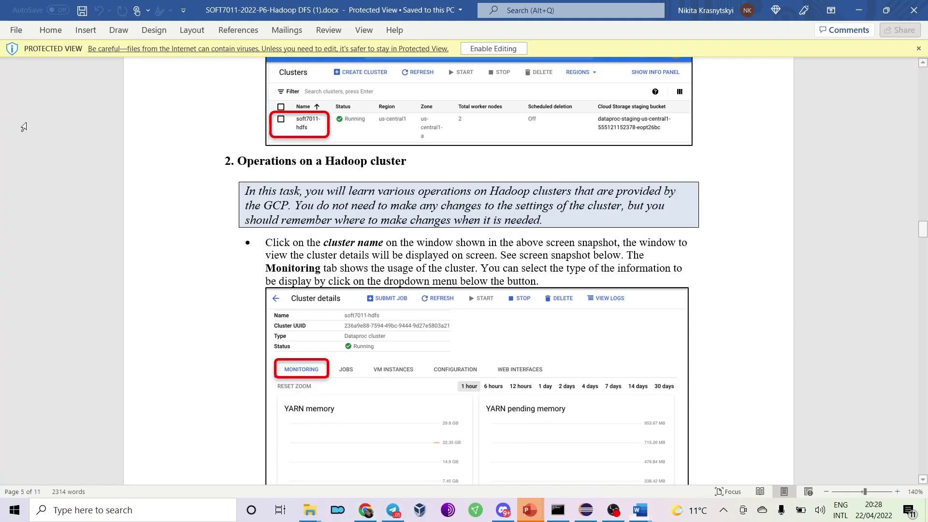
pyautogui.hotkey('alt', 'Tab')
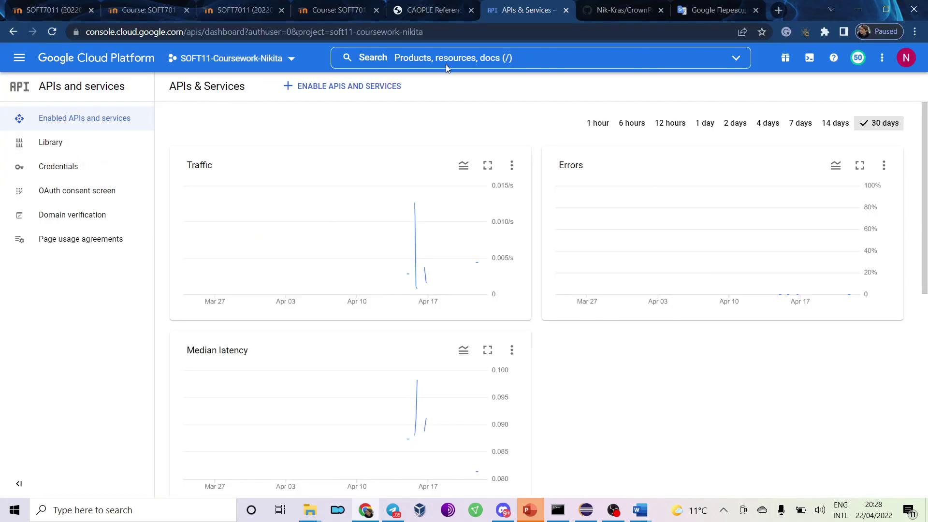
# Search the console for clusters and open the Dataproc Clusters result.
pyautogui.click(553, 63)
pyautogui.write('cluster details')
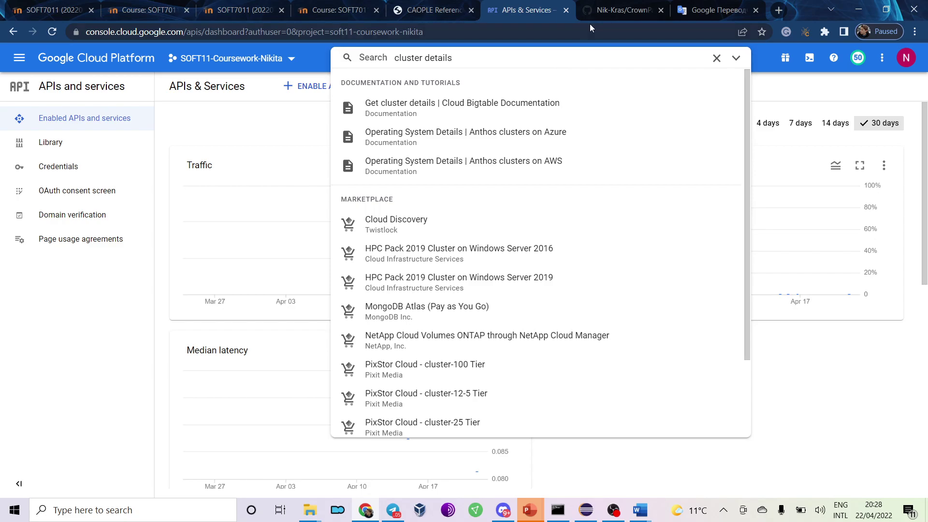
pyautogui.scroll(-2, 467, 216)
pyautogui.scroll(2, 468, 210)
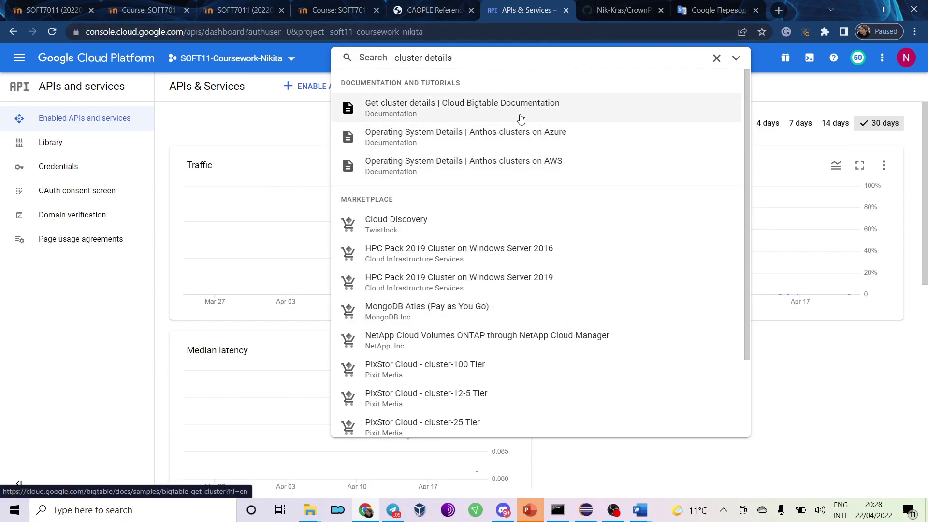
pyautogui.hotkey('alt', 'Tab')
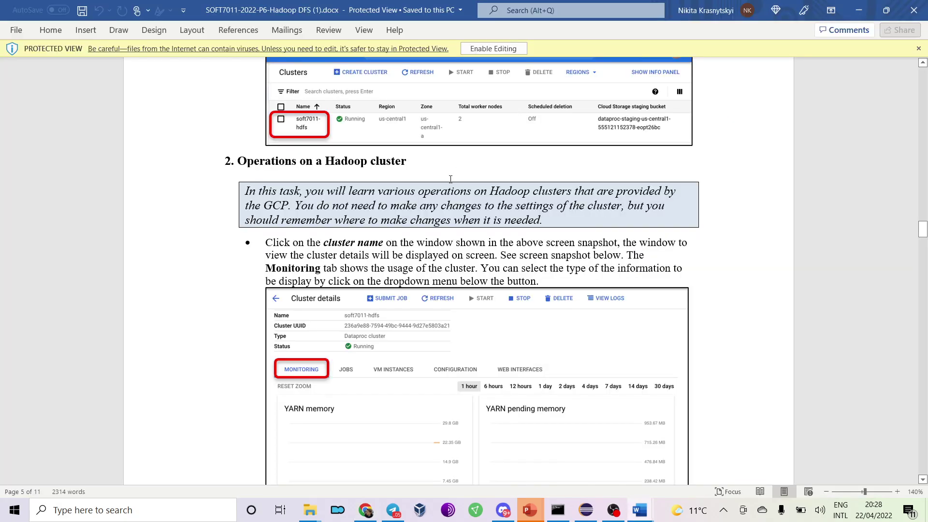
pyautogui.scroll(5, 450, 180)
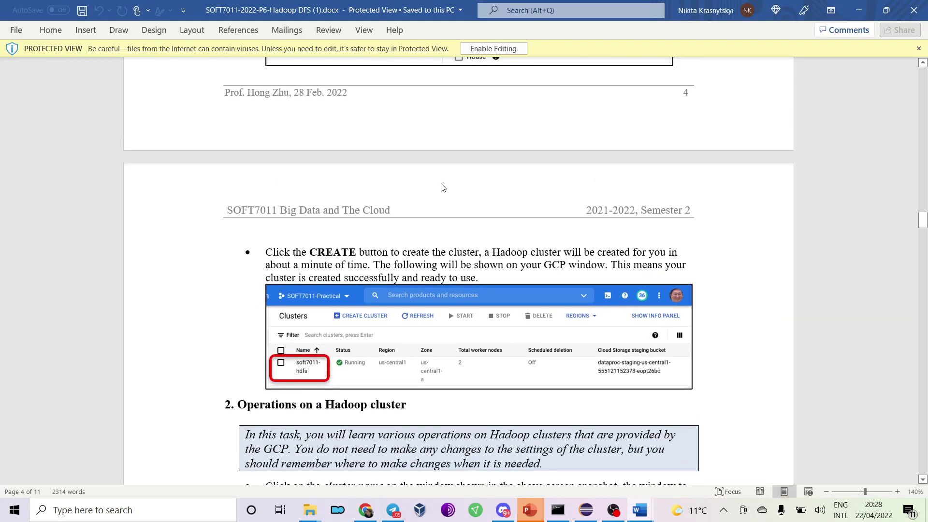
pyautogui.hotkey('alt', 'Tab')
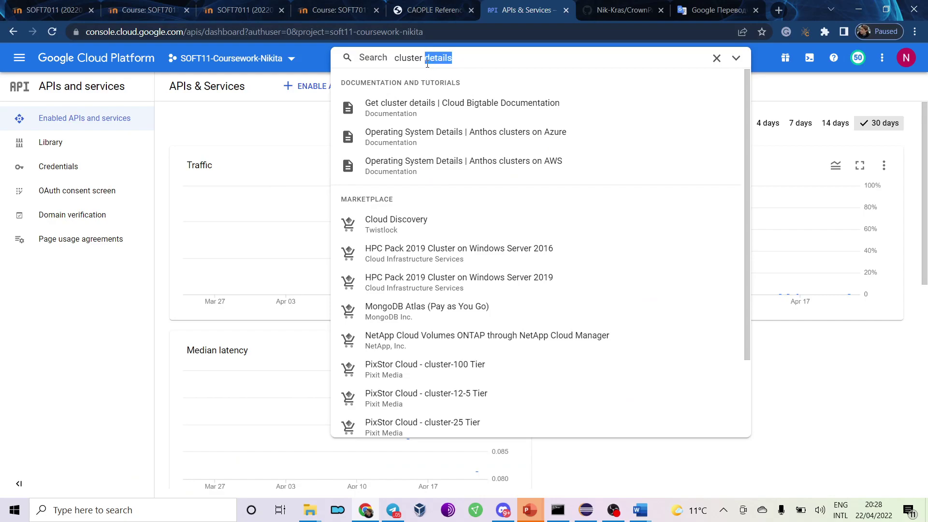
pyautogui.write('s')
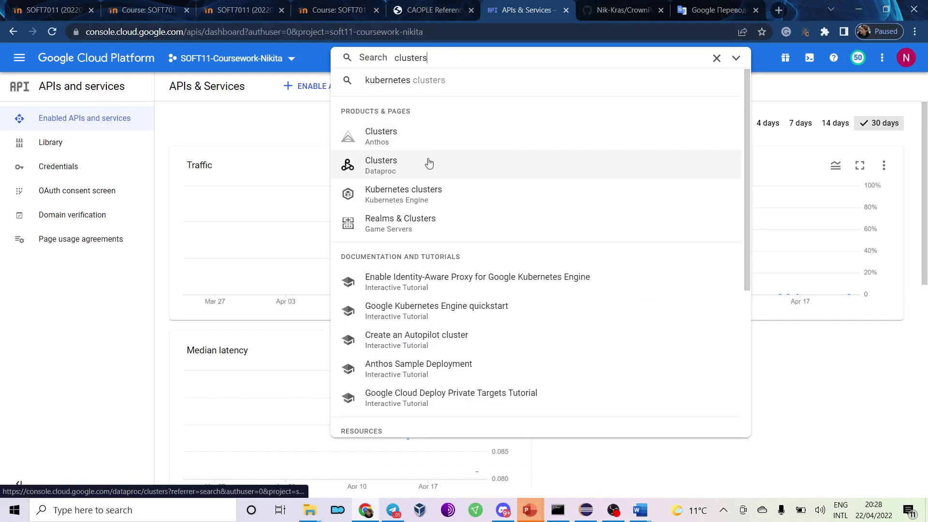
pyautogui.click(428, 172)
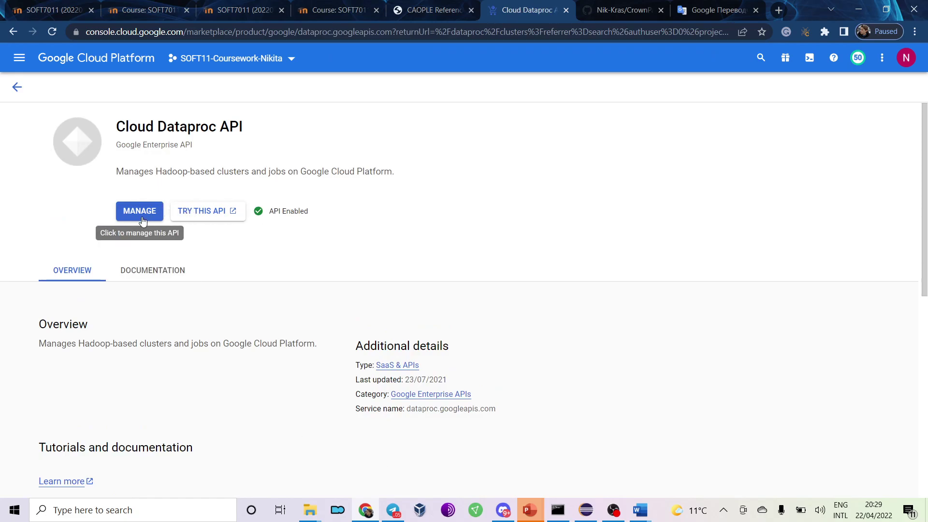
# Go to the project Home dashboard and open the Google account menu.
pyautogui.moveTo(134, 131); pyautogui.dragTo(203, 227)
pyautogui.click(225, 269)
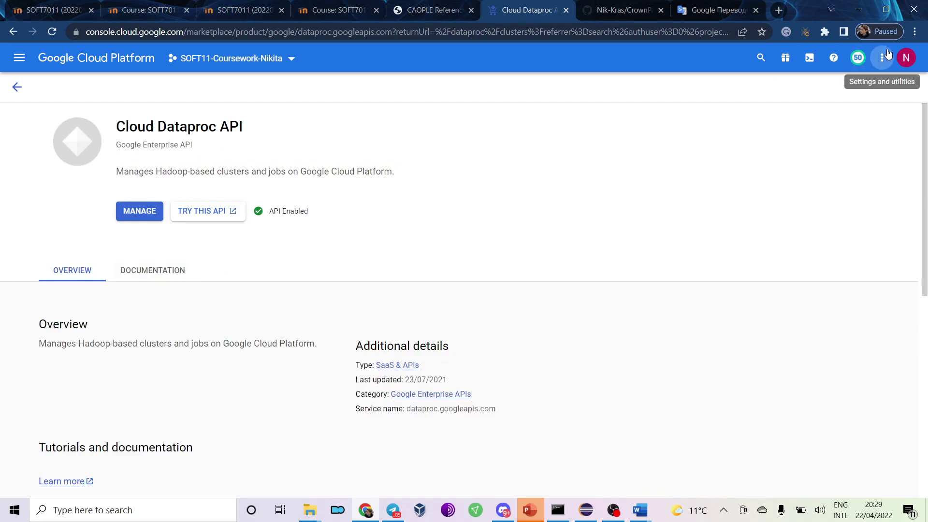
pyautogui.click(902, 59)
pyautogui.click(586, 216)
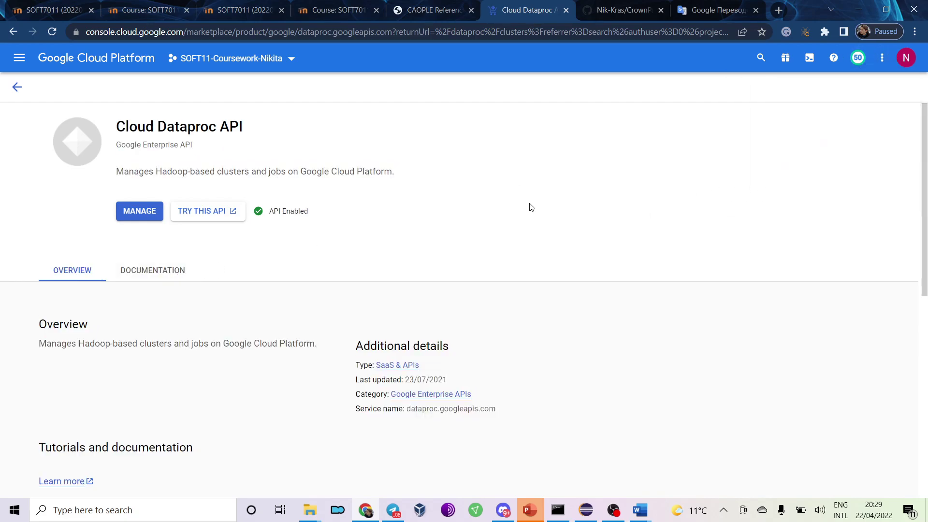
pyautogui.click(68, 62)
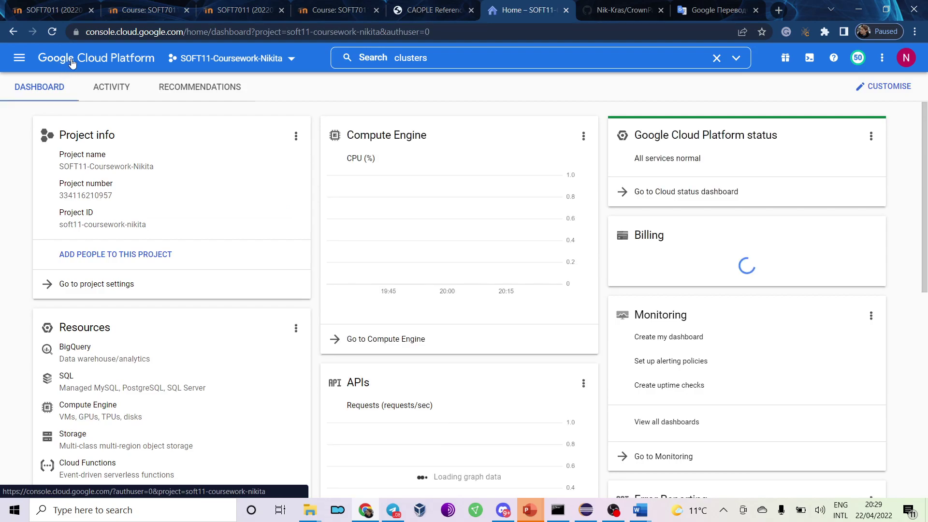
pyautogui.click(908, 58)
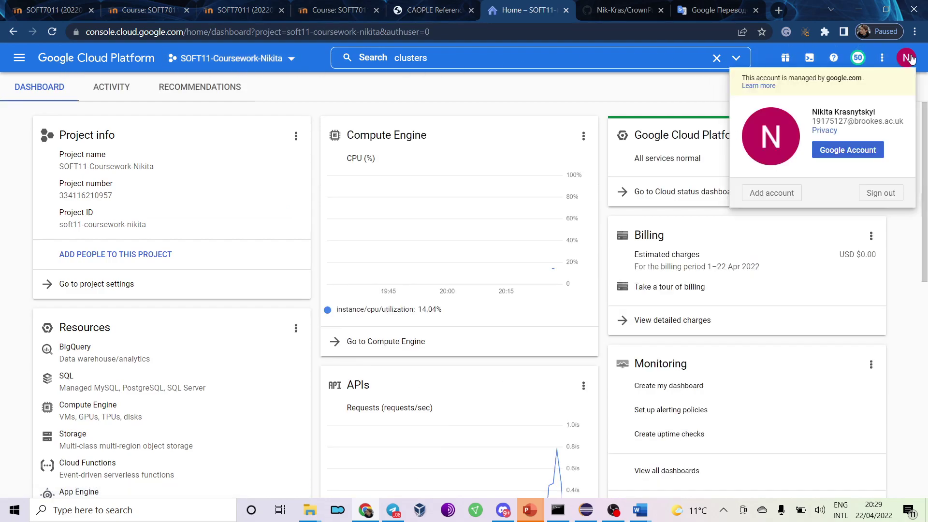
pyautogui.click(881, 196)
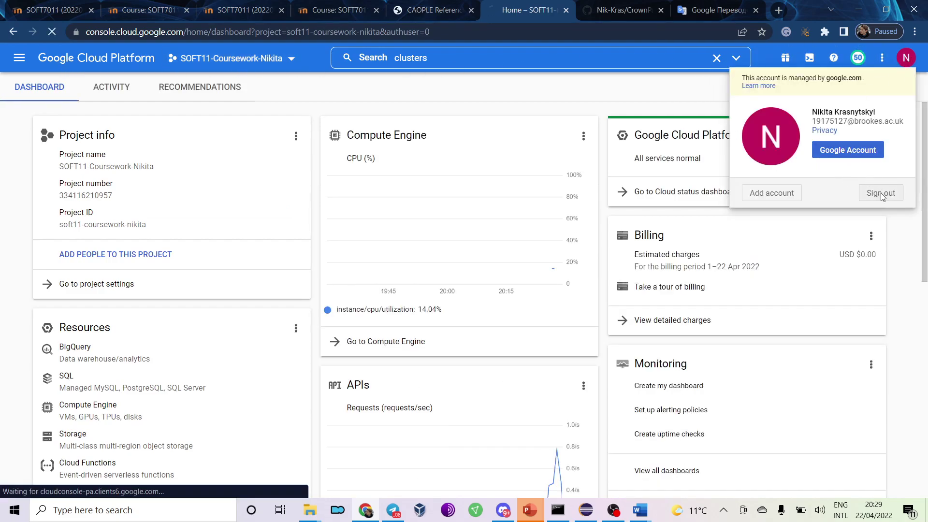
pyautogui.click(396, 271)
pyautogui.click(422, 263)
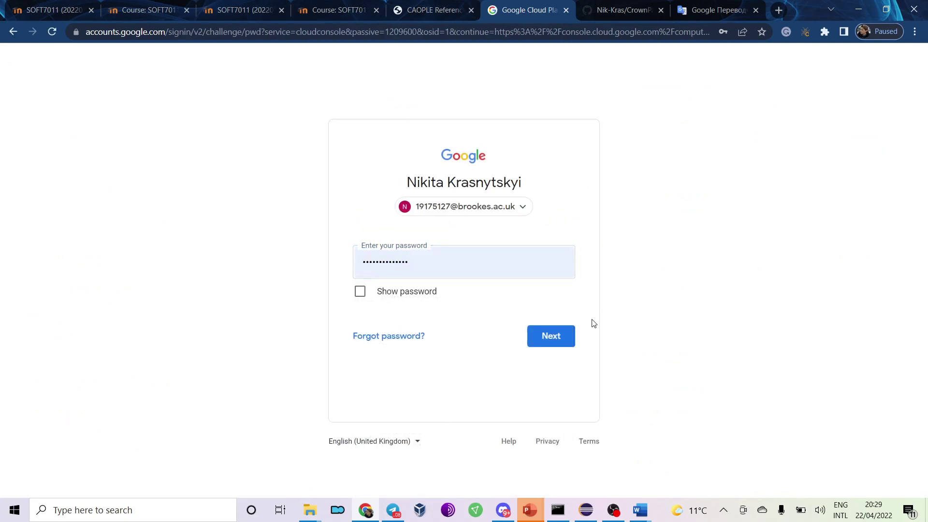
pyautogui.click(561, 341)
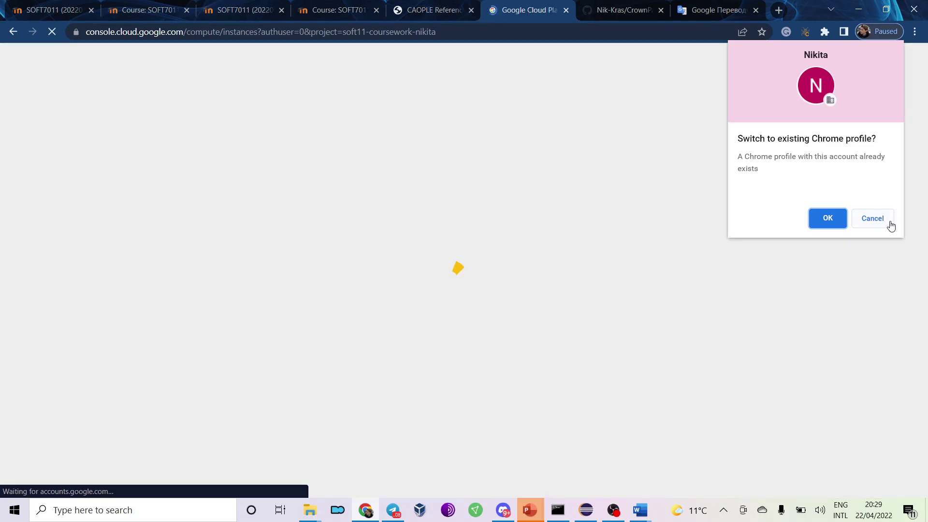
pyautogui.click(891, 225)
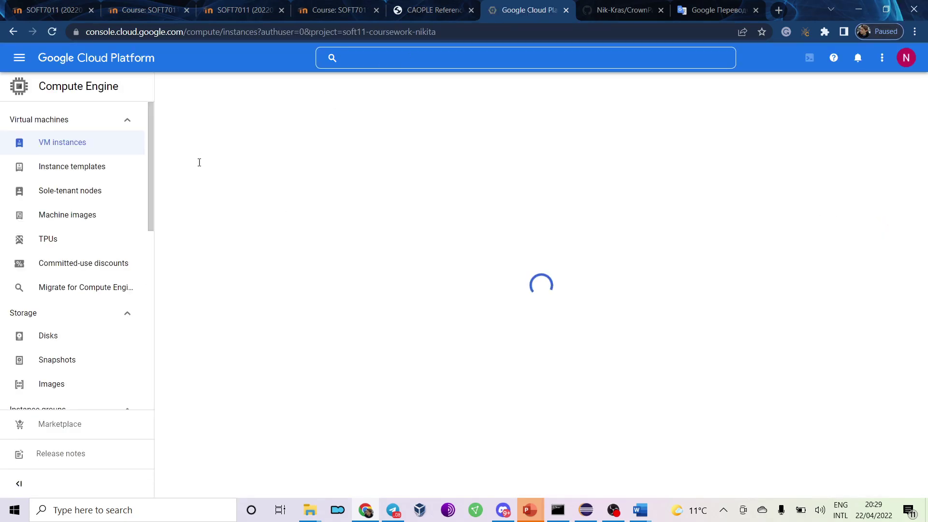
# Sort VM instances by name so the three running cluster-hadoop-cw machines appear first.
pyautogui.click(19, 58)
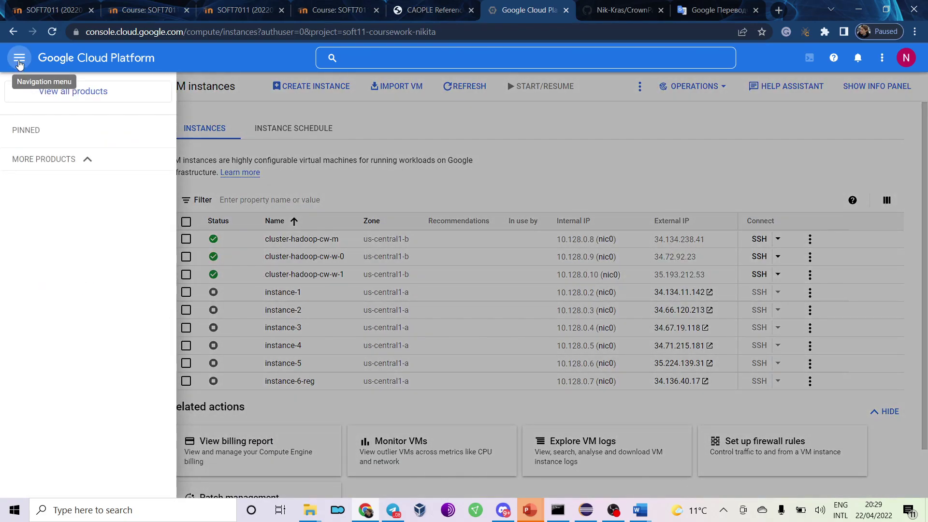
pyautogui.click(18, 59)
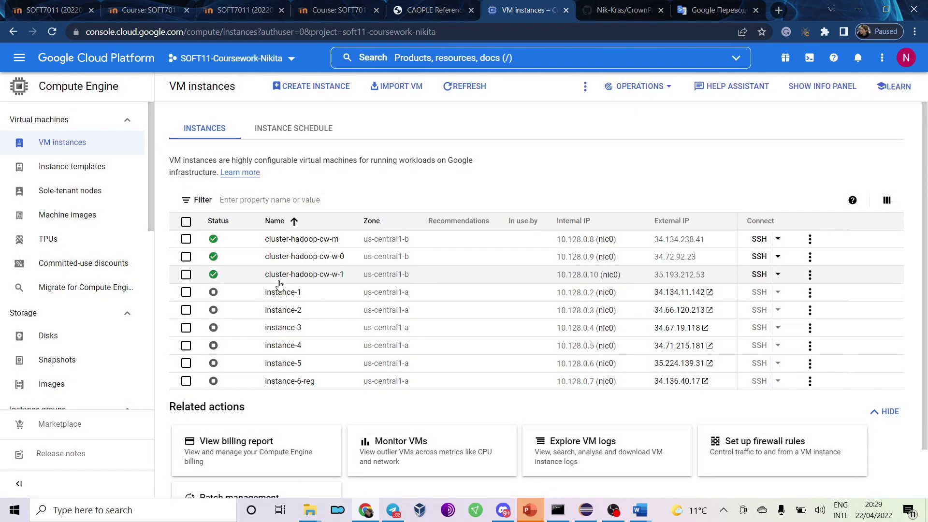
pyautogui.click(292, 222)
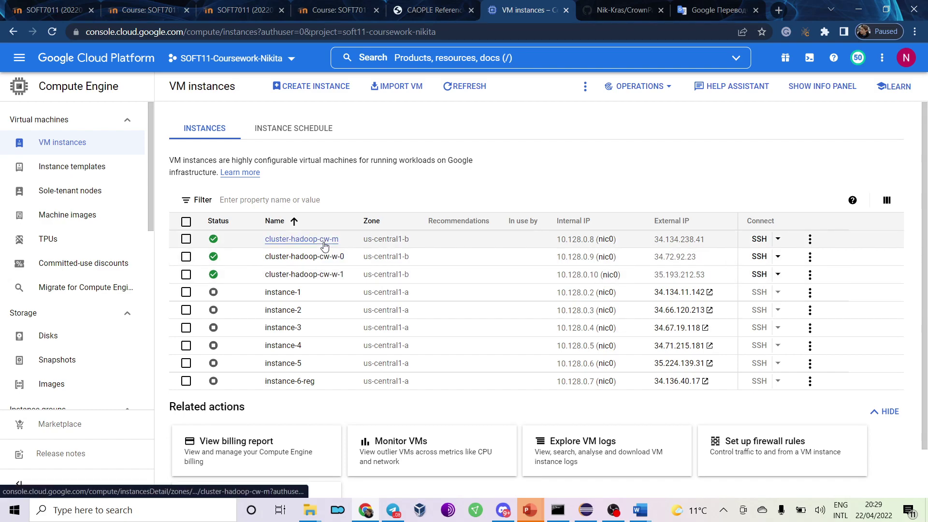
pyautogui.hotkey('alt', 'Tab')
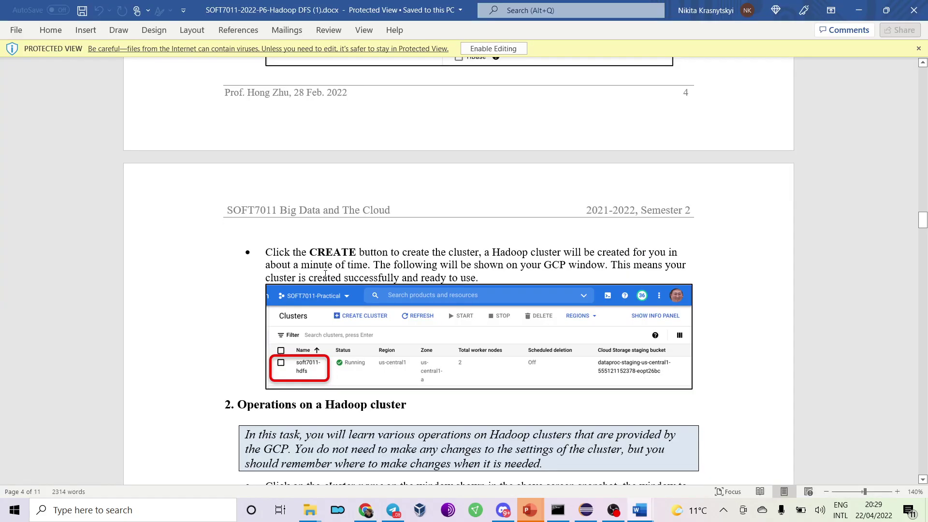
pyautogui.hotkey('alt', 'Tab')
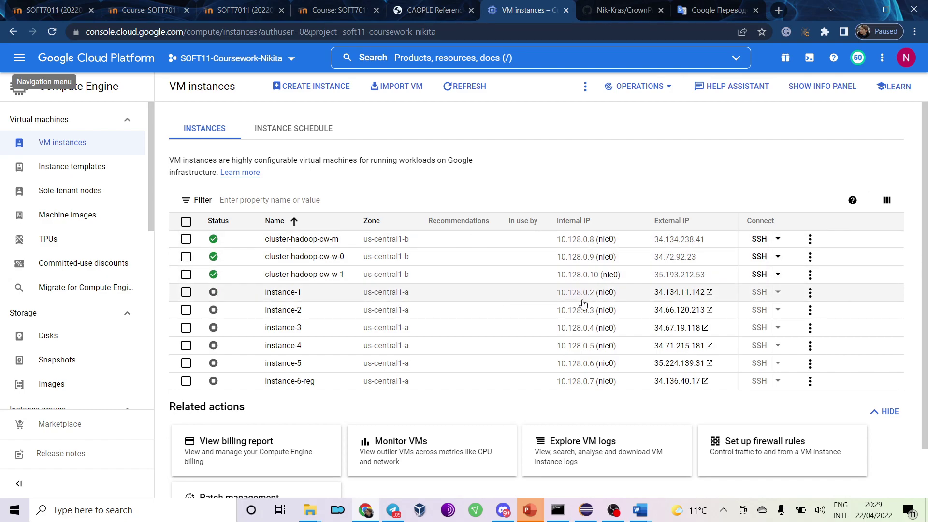
pyautogui.hotkey('alt', 'Tab')
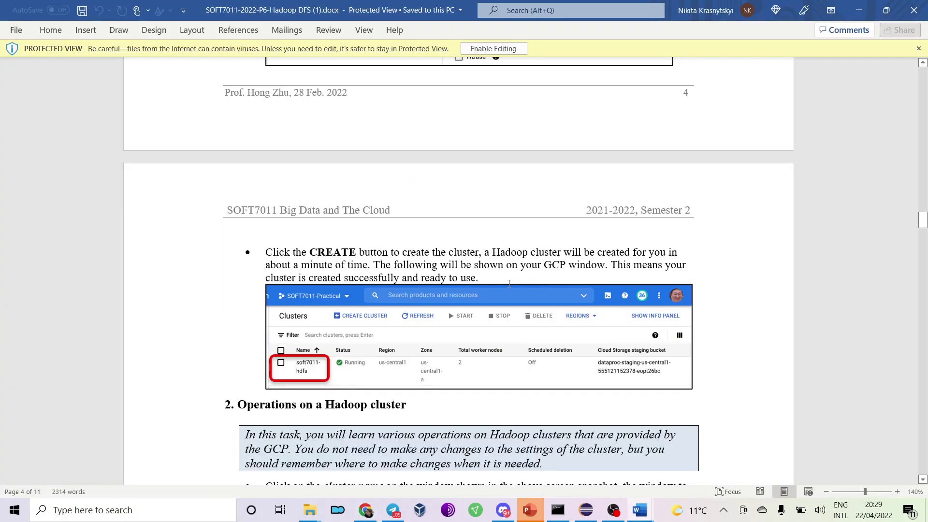
pyautogui.hotkey('alt', 'Tab')
pyautogui.hotkey('alt', 'Tab')
pyautogui.hotkey('alt', 'Tab')
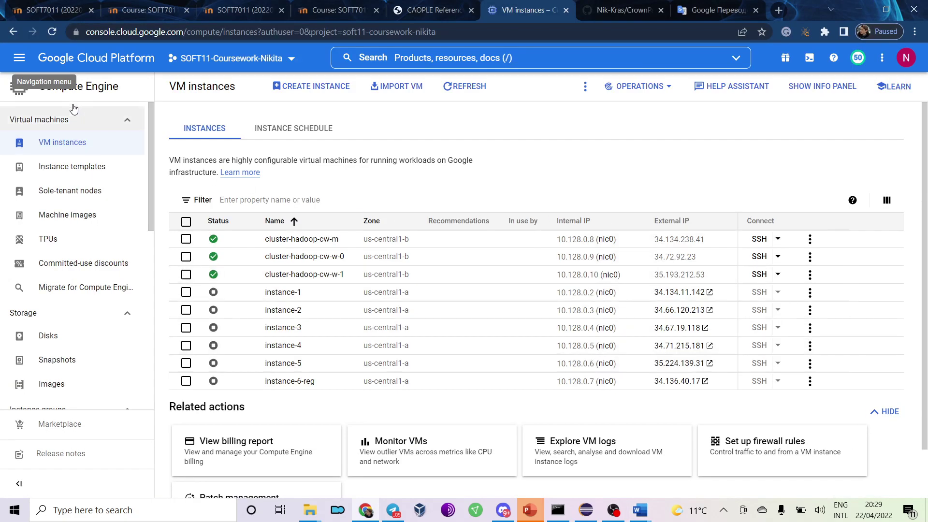
pyautogui.click(24, 59)
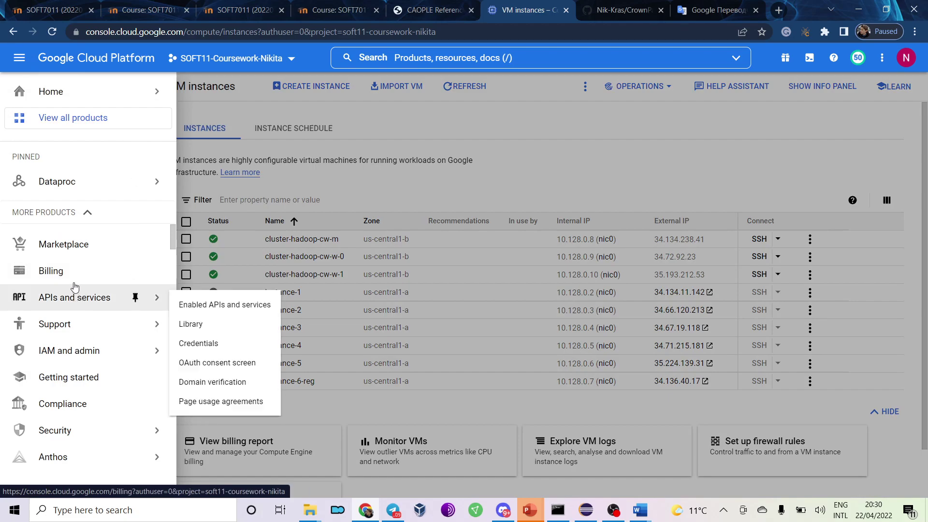
# From Dataproc Clusters, manage the Dataproc API, cancel Disable API, and close its details tab.
pyautogui.moveTo(73, 183)
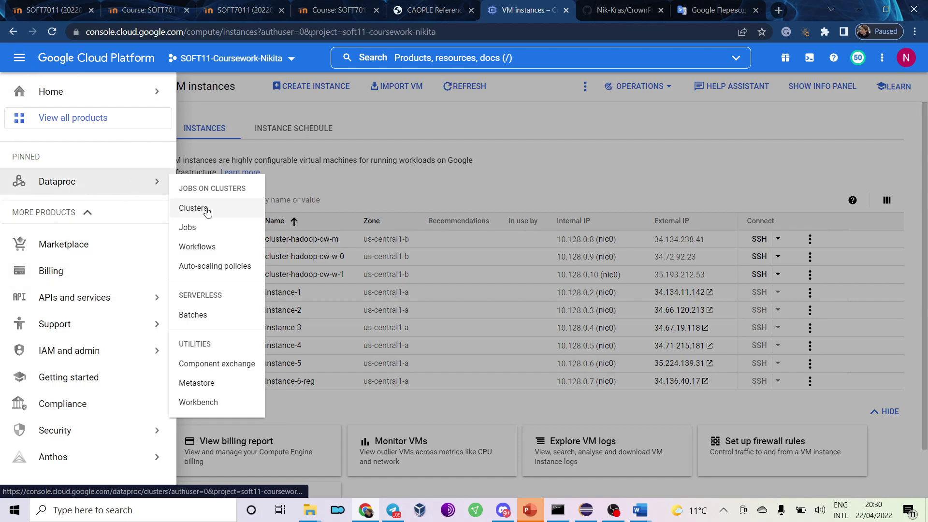
pyautogui.click(206, 208)
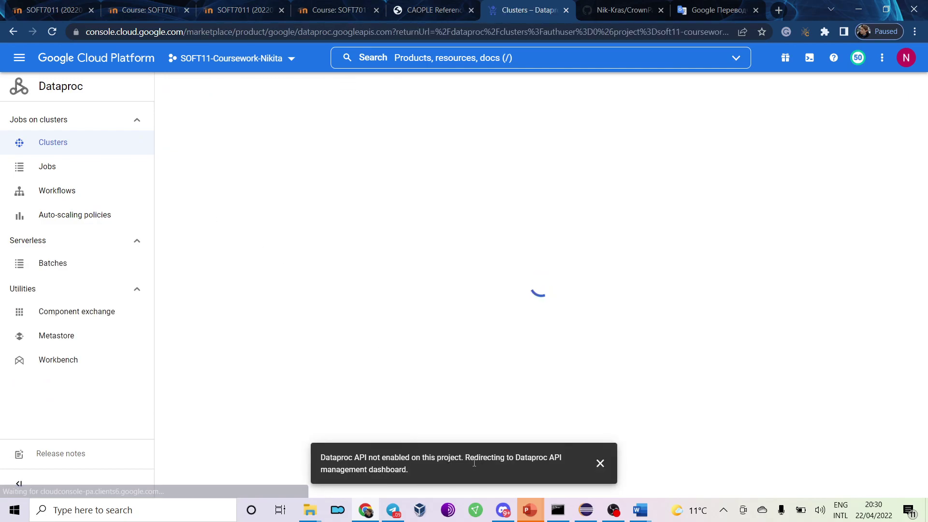
pyautogui.click(140, 211)
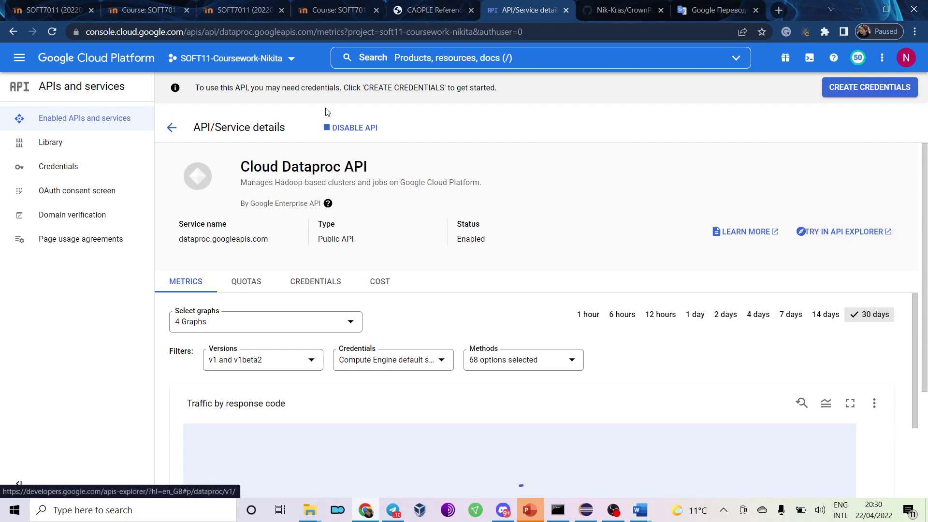
pyautogui.click(349, 128)
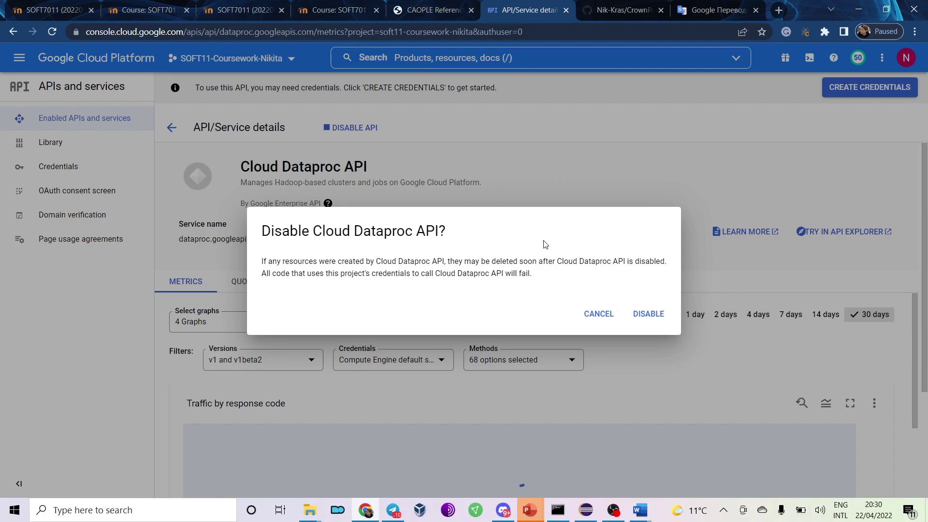
pyautogui.click(600, 315)
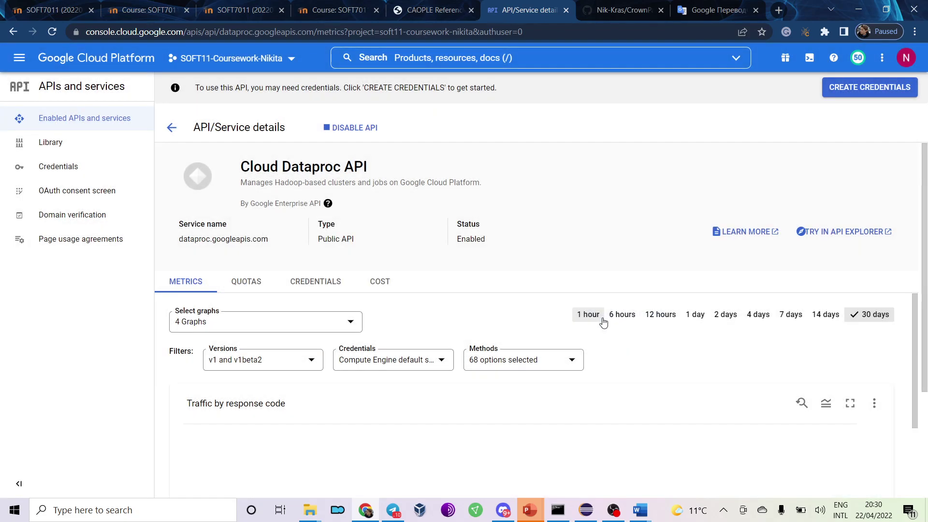
pyautogui.click(567, 16)
# Open the Google Cloud Platform console from the Brookes bookmarks in a new browser tab.
pyautogui.click(680, 13)
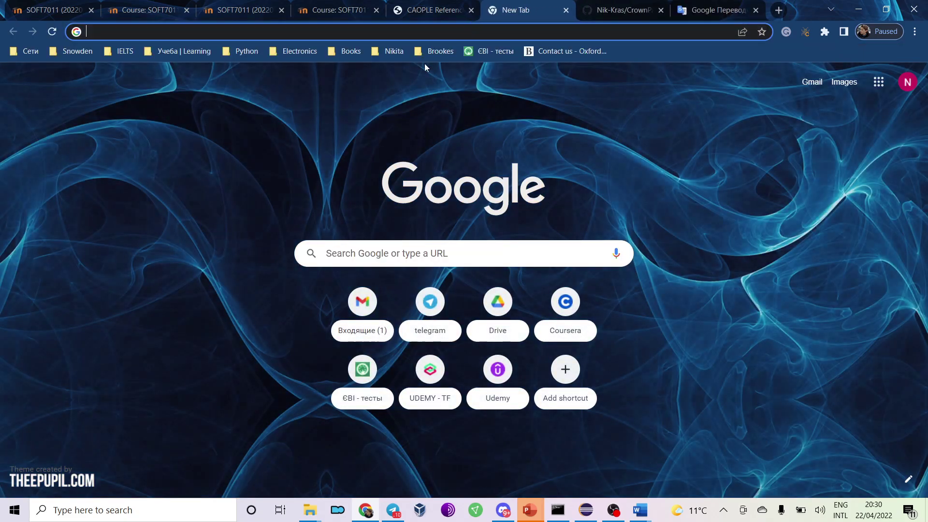
pyautogui.click(437, 52)
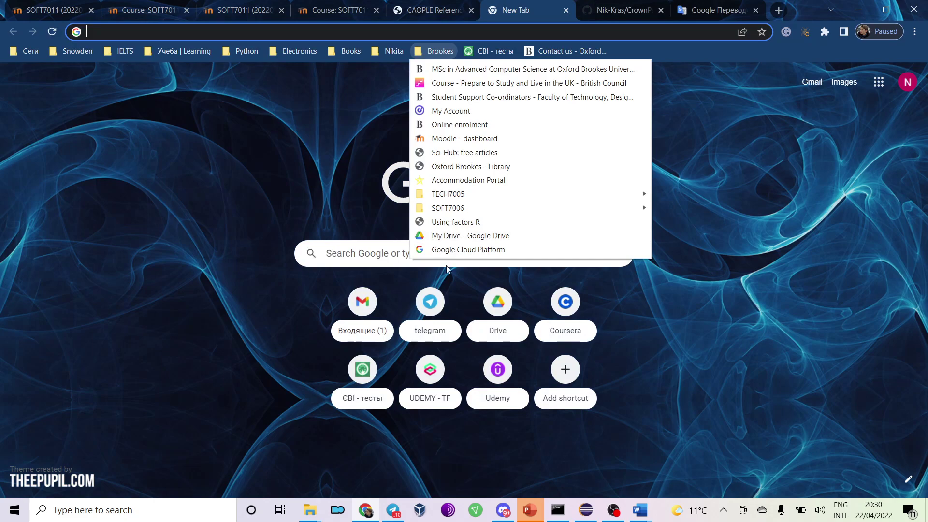
pyautogui.click(452, 249)
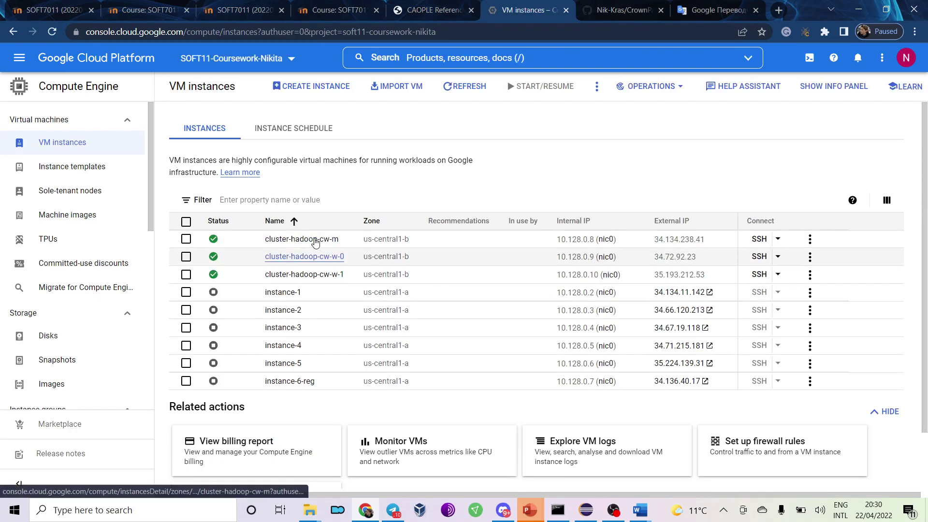
# Check the lab instructions, then open the details of the master VM cluster-hadoop-cw-m.
pyautogui.hotkey('alt', 'Tab')
pyautogui.scroll(-4, 334, 269)
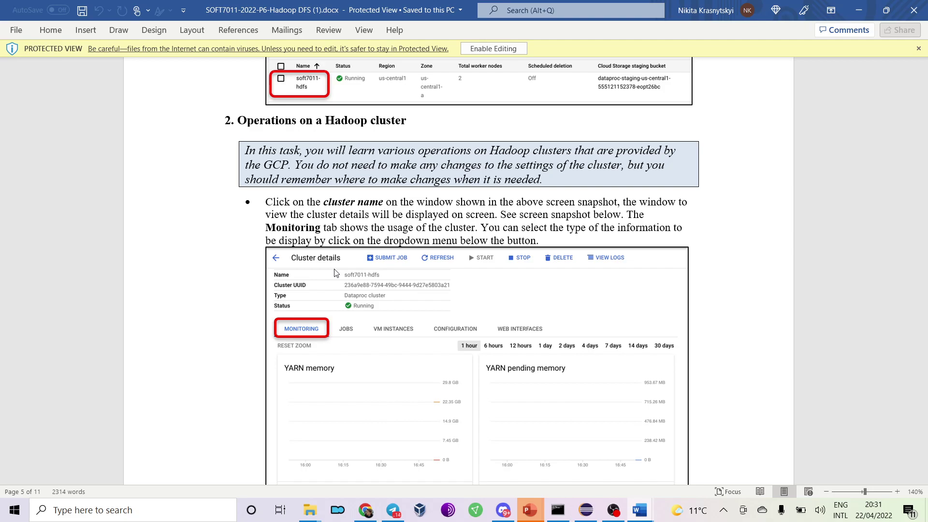
pyautogui.scroll(2, 335, 273)
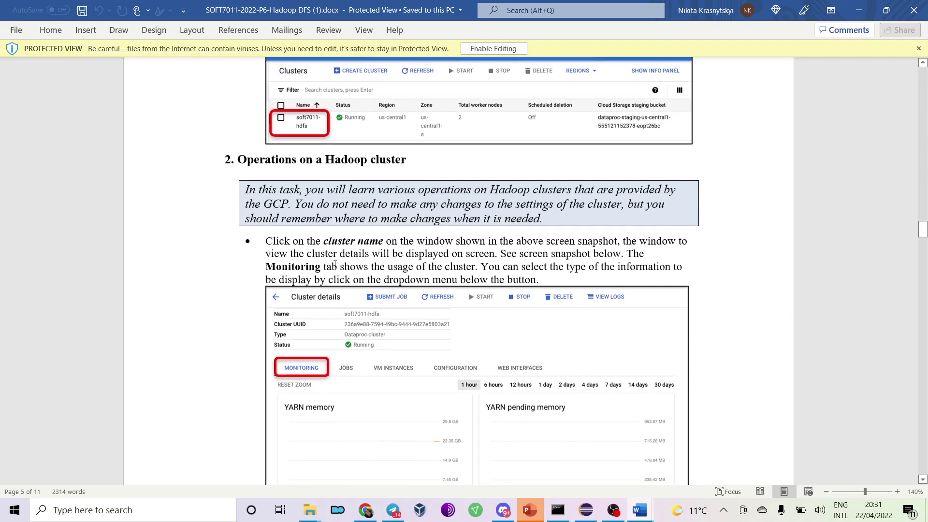
pyautogui.hotkey('alt', 'Tab')
pyautogui.click(290, 240)
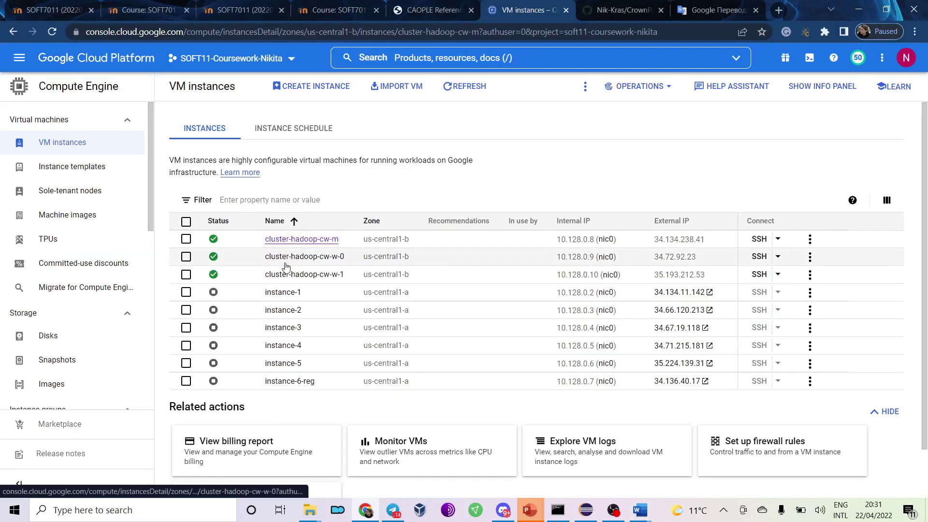
# Review the master VM details: n1-standard-4 machine type and 500 GB Dataproc 1.5 boot disk.
pyautogui.hotkey('alt', 'Tab')
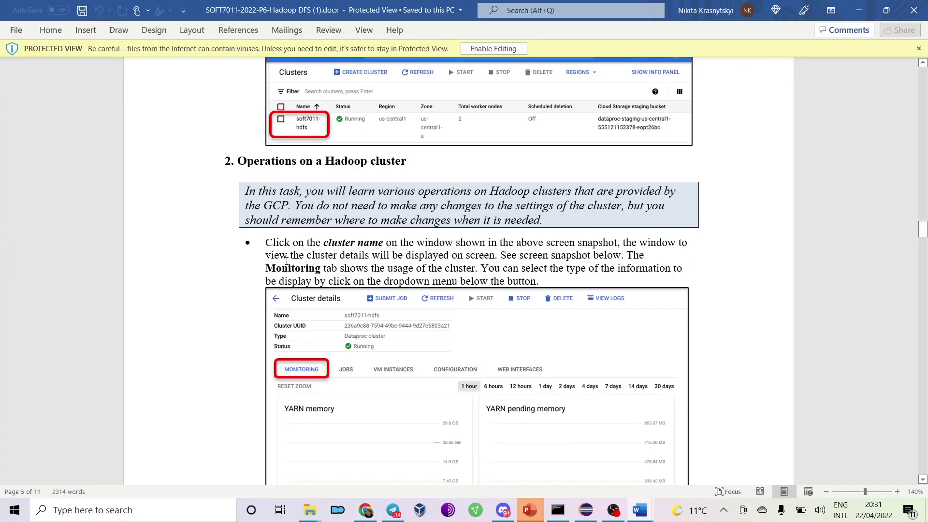
pyautogui.scroll(-1, 287, 261)
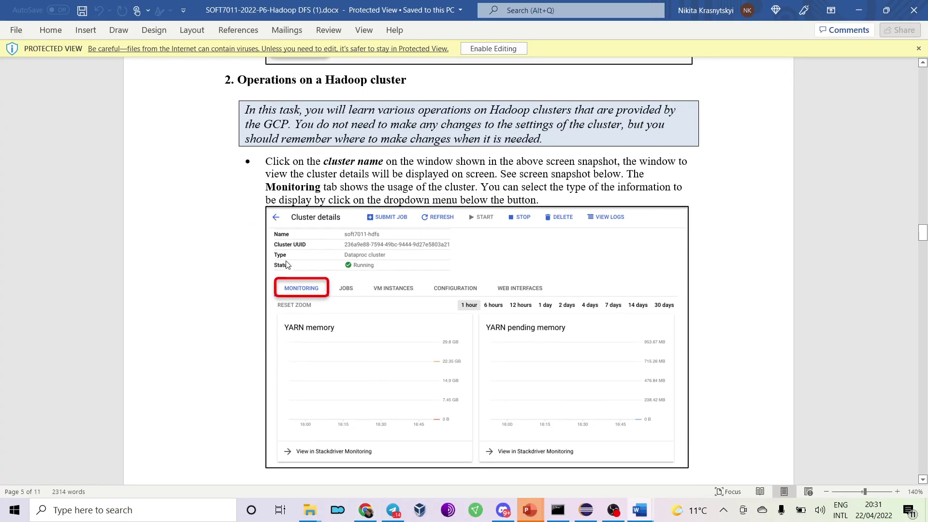
pyautogui.hotkey('alt', 'Tab')
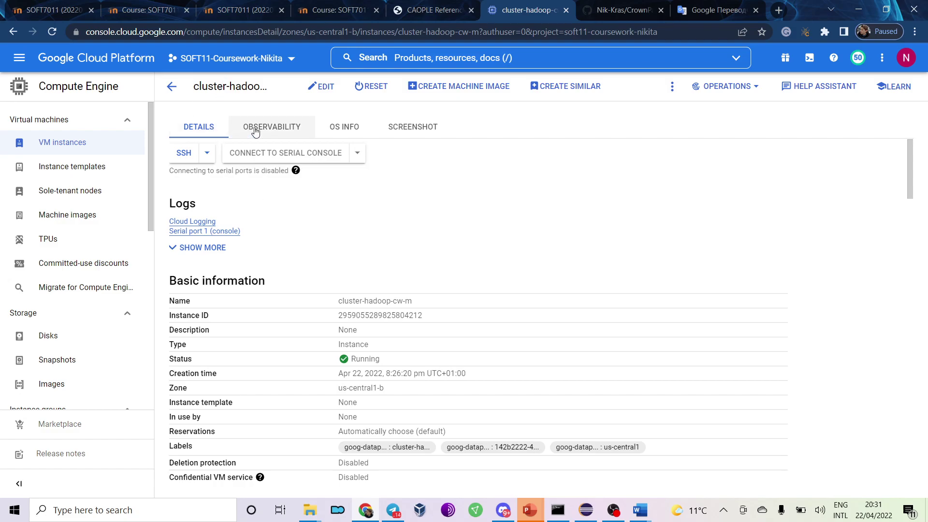
pyautogui.scroll(-20, 359, 206)
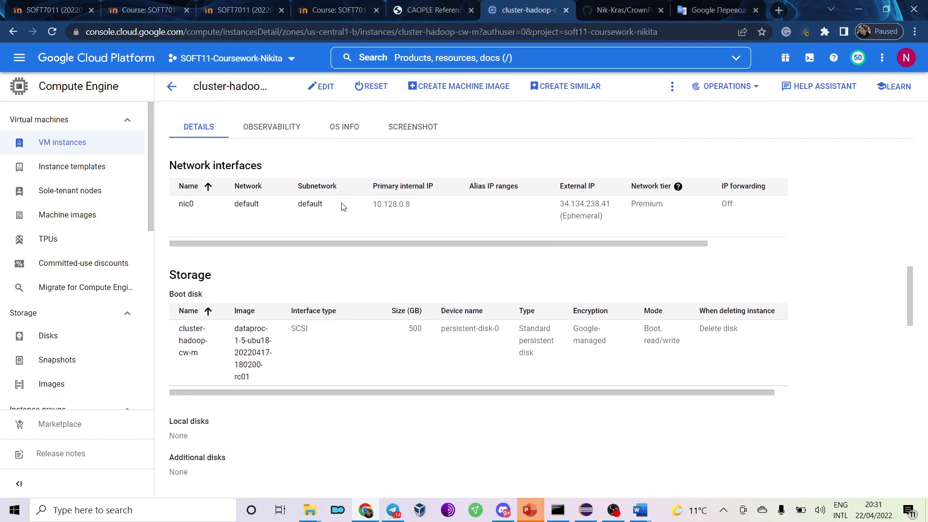
pyautogui.scroll(-15, 341, 212)
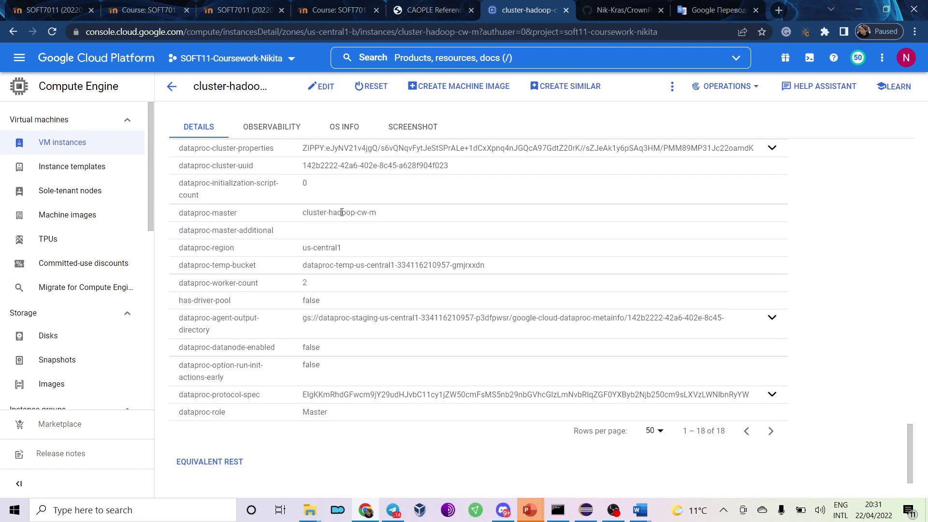
pyautogui.scroll(15, 343, 223)
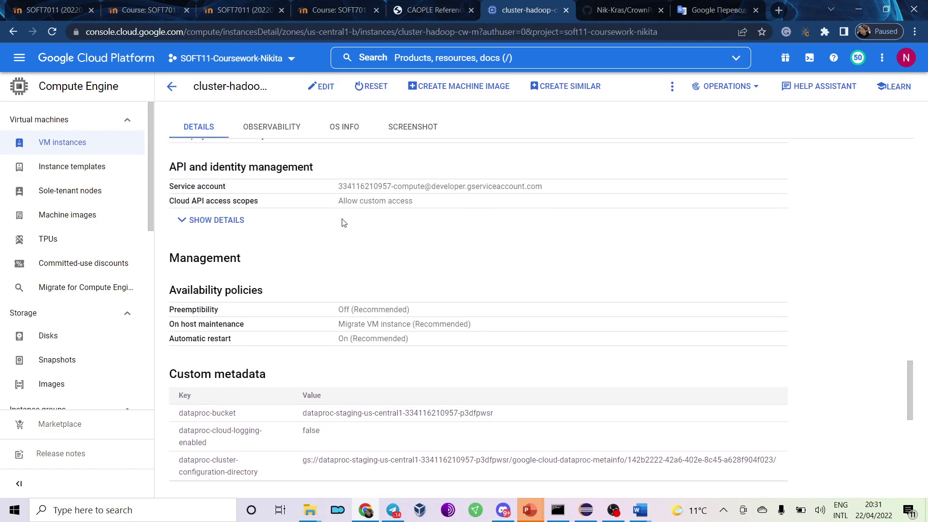
pyautogui.scroll(1, 343, 223)
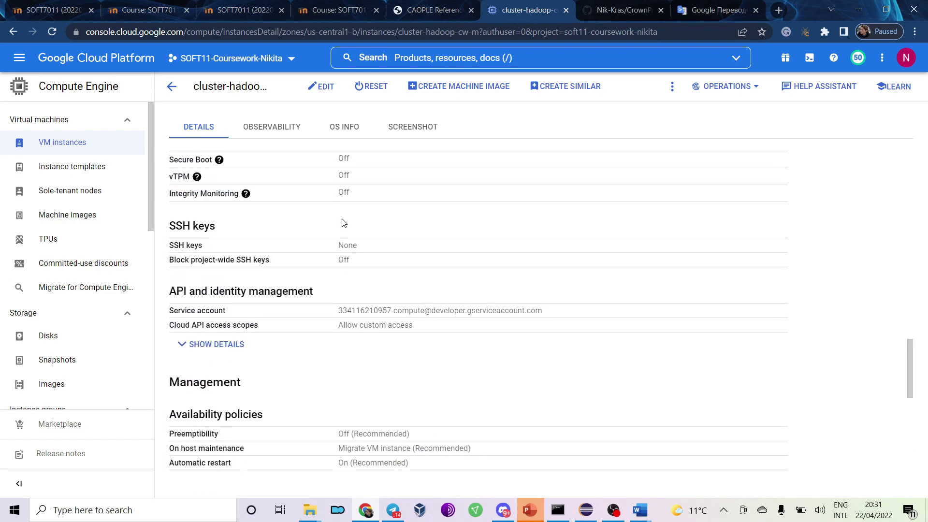
pyautogui.scroll(2, 344, 223)
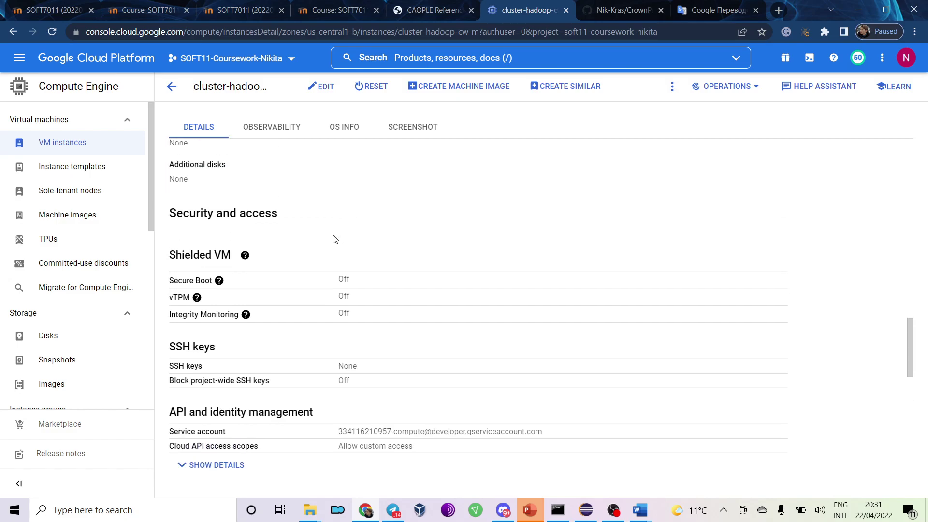
pyautogui.scroll(5, 333, 239)
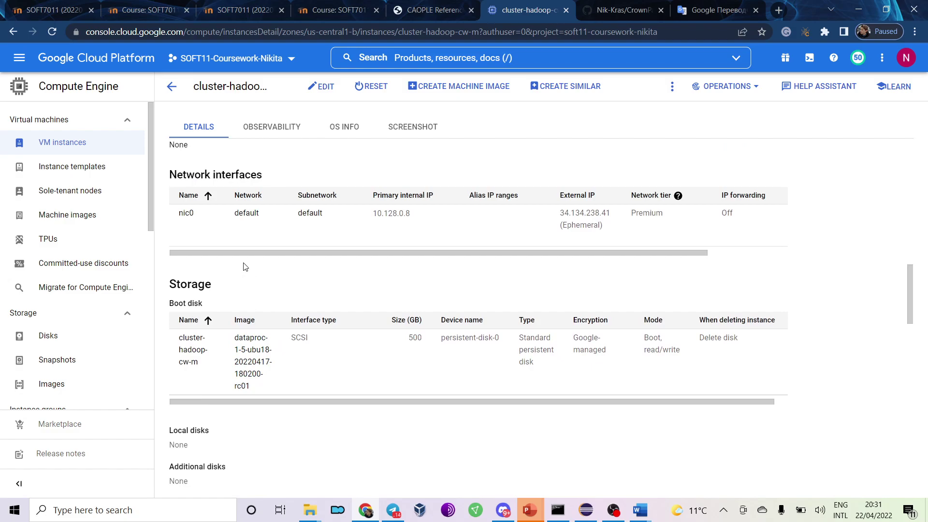
pyautogui.scroll(1, 254, 273)
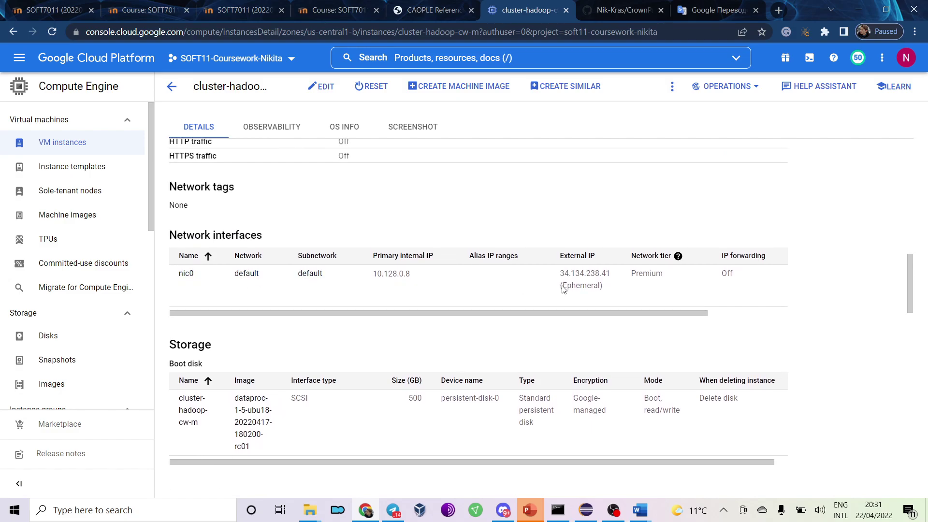
pyautogui.scroll(5, 192, 382)
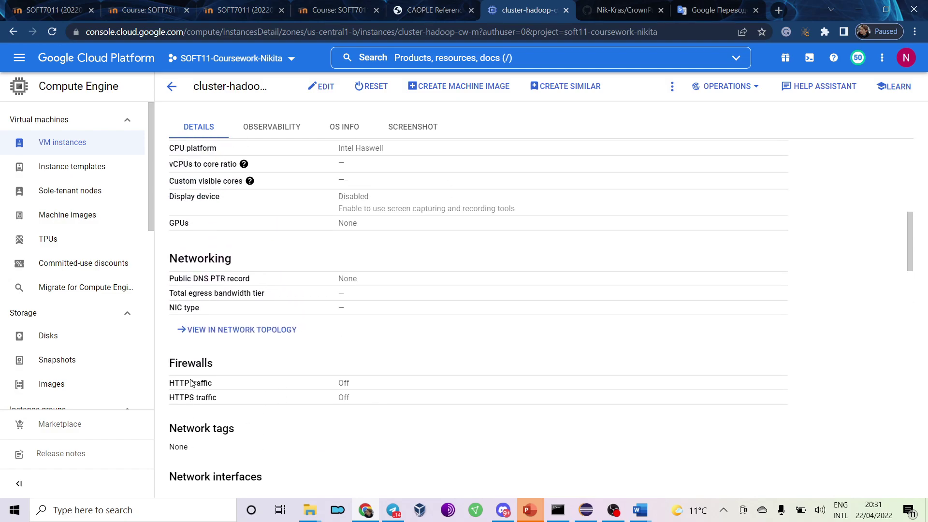
pyautogui.scroll(2, 192, 379)
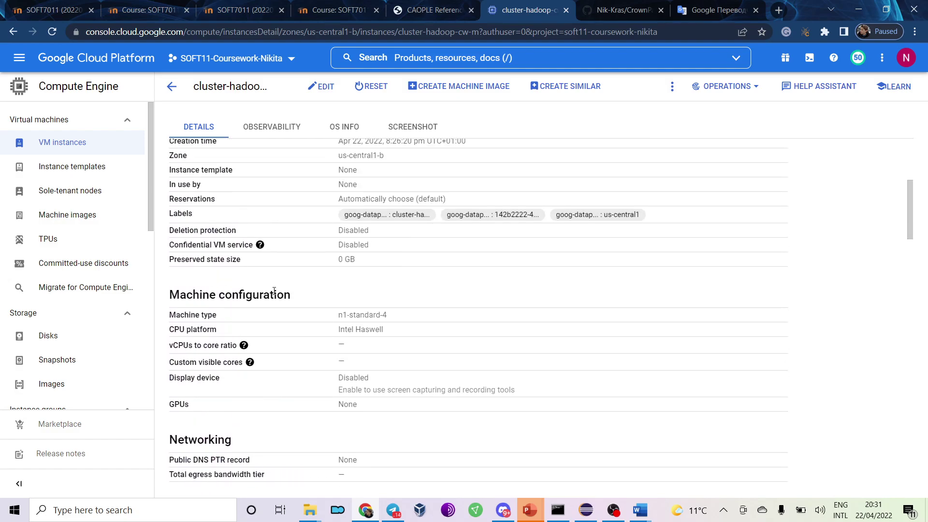
pyautogui.scroll(4, 274, 290)
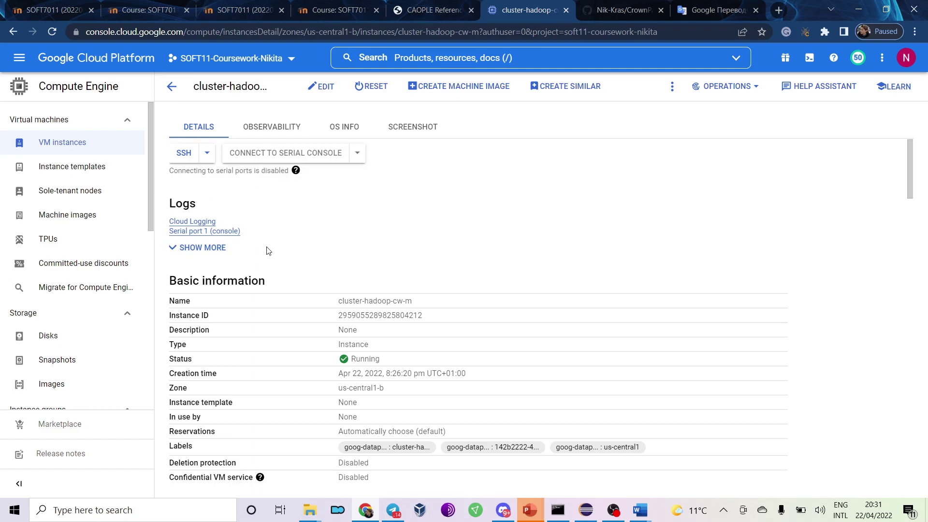
# Expand and collapse the extra log links under Logs, then go to Instance templates.
pyautogui.click(202, 249)
pyautogui.click(199, 274)
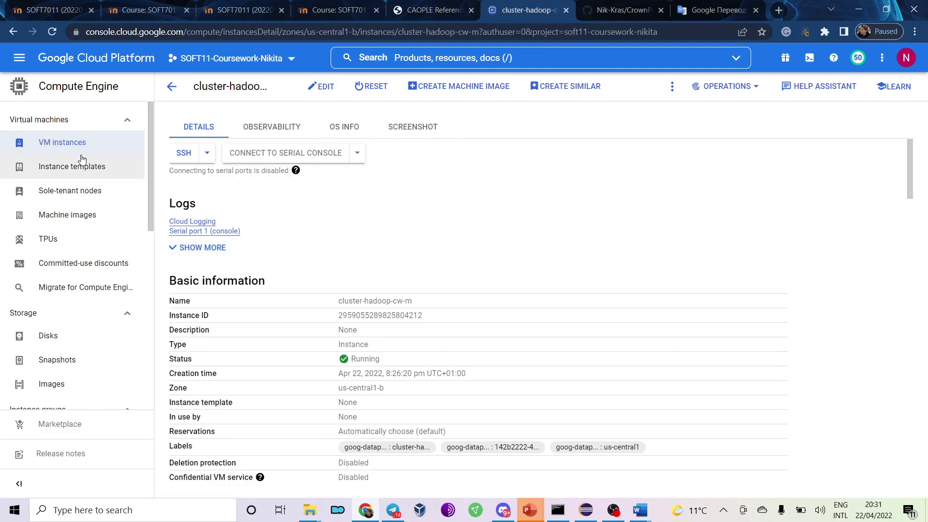
pyautogui.click(68, 166)
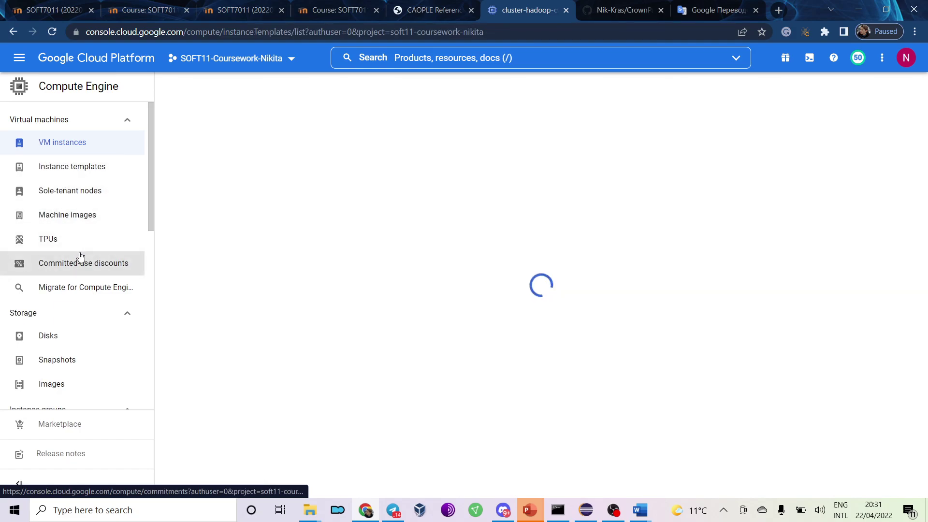
# Show the project's Disks list with the three 500 GB cluster disks, comparing against the lab instructions.
pyautogui.scroll(-3, 44, 333)
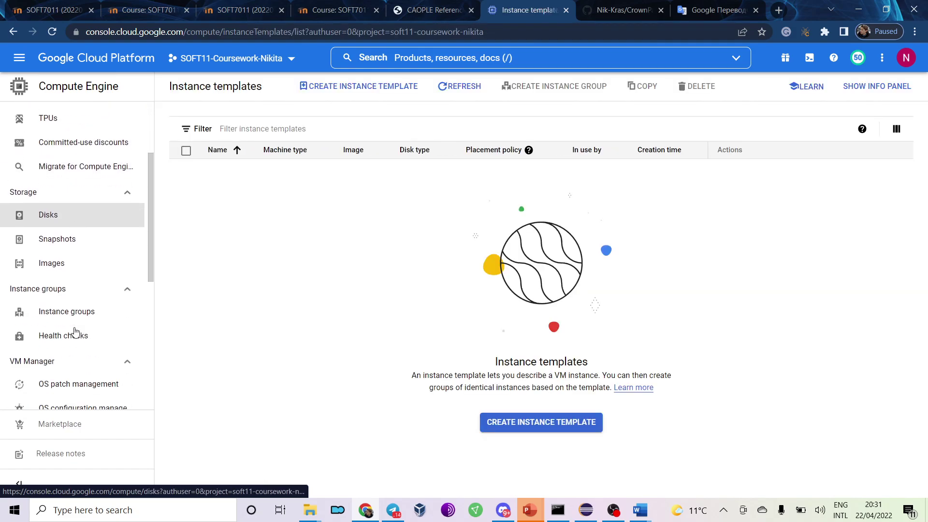
pyautogui.scroll(-1, 47, 228)
pyautogui.scroll(-1, 47, 227)
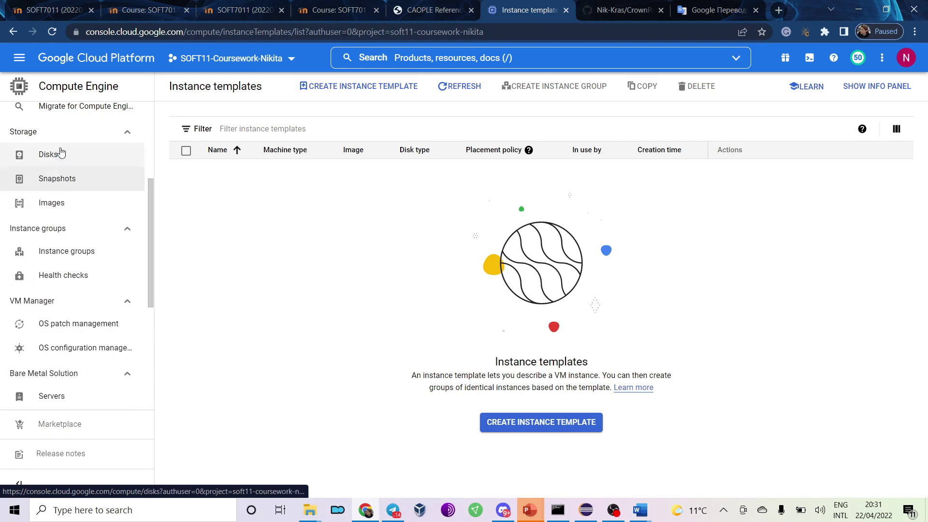
pyautogui.click(60, 151)
pyautogui.scroll(-4, 76, 201)
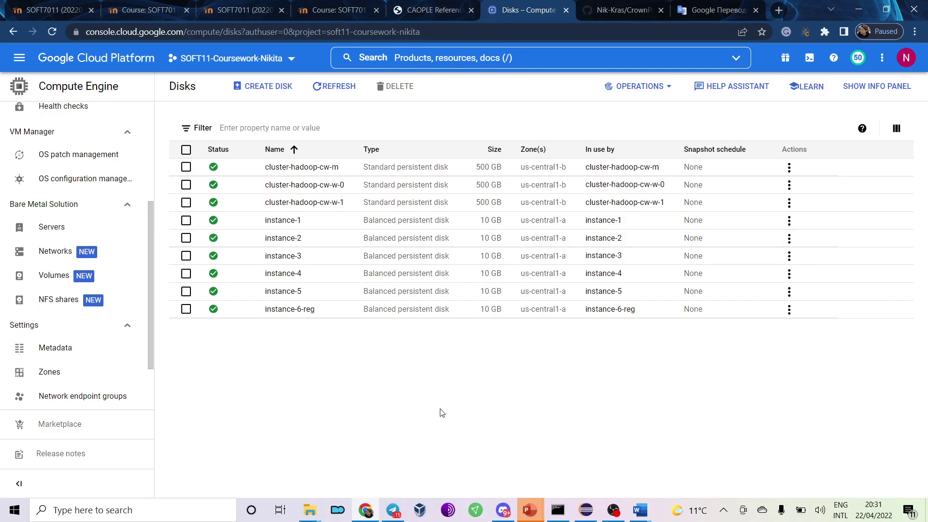
pyautogui.hotkey('alt', 'Tab')
pyautogui.scroll(4, 441, 412)
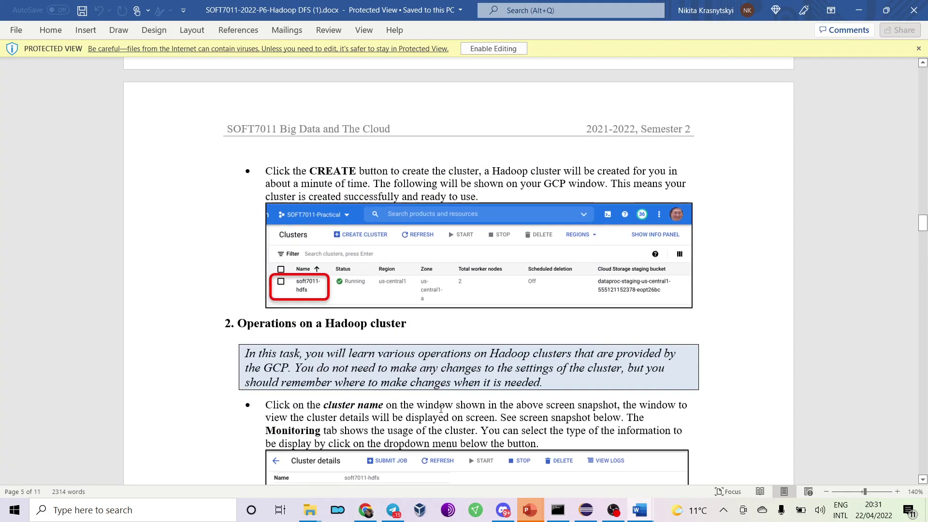
pyautogui.hotkey('alt', 'Tab')
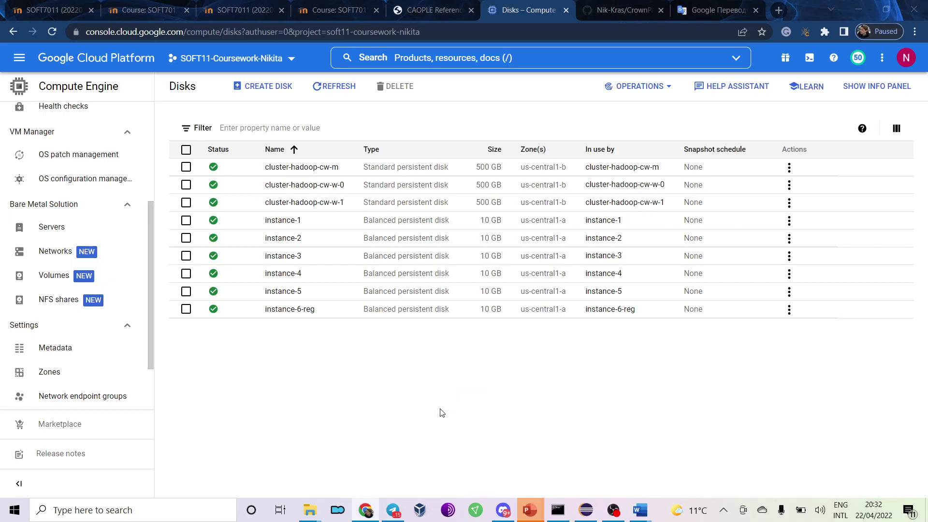
pyautogui.hotkey('alt', 'Tab')
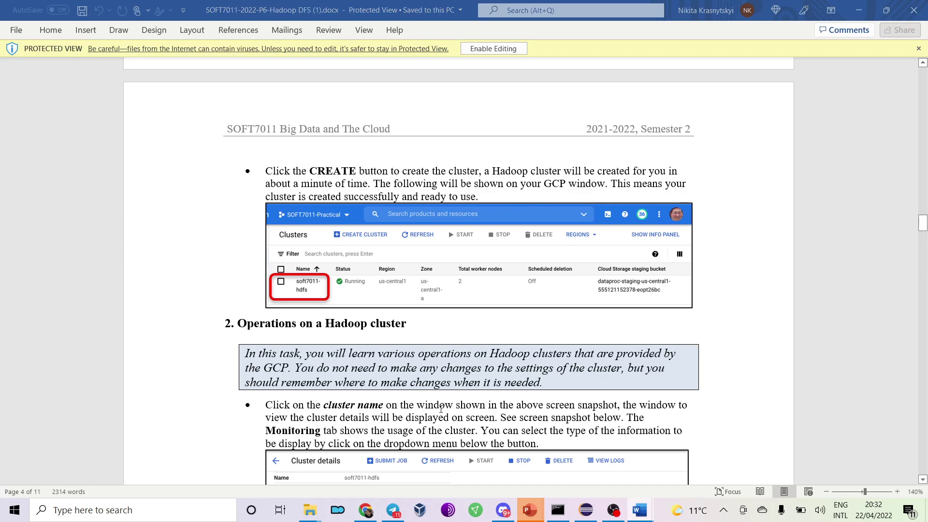
pyautogui.hotkey('alt', 'Tab')
pyautogui.hotkey('alt', 'Tab')
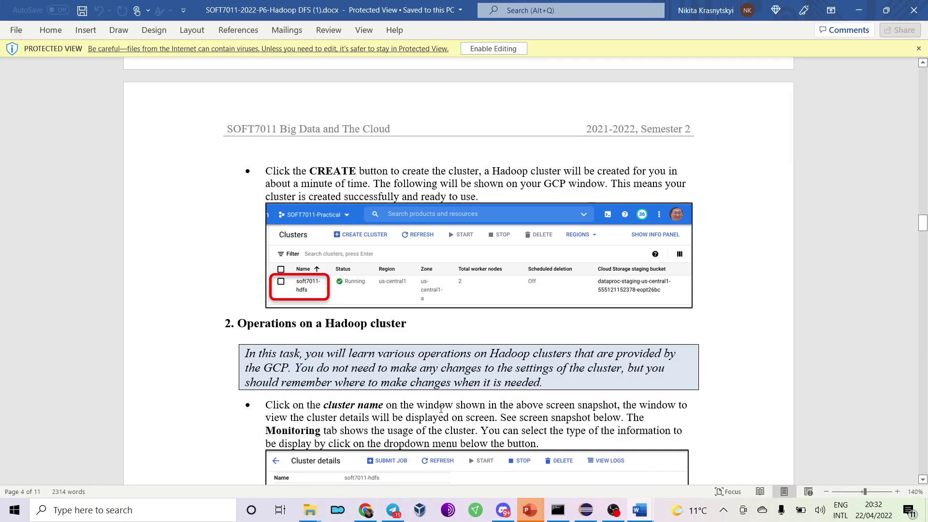
pyautogui.hotkey('alt', 'Tab')
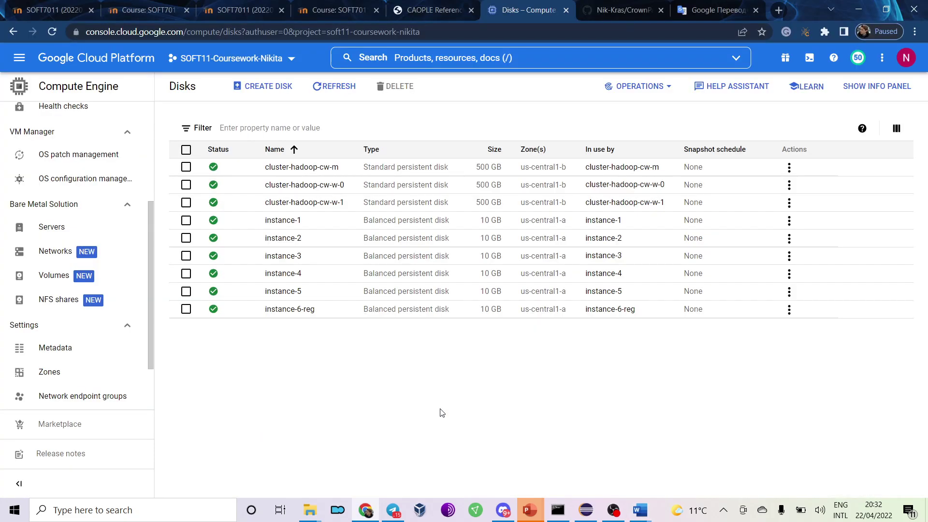
pyautogui.click(286, 170)
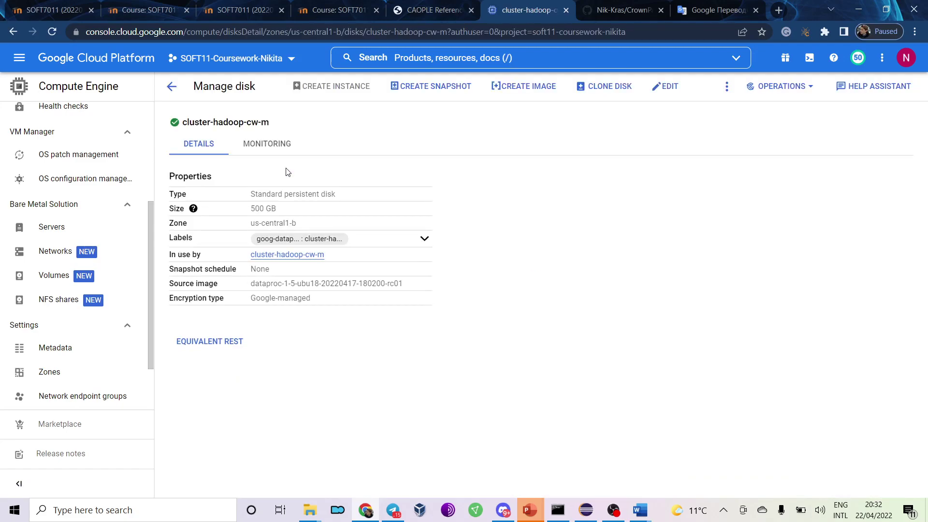
pyautogui.click(273, 155)
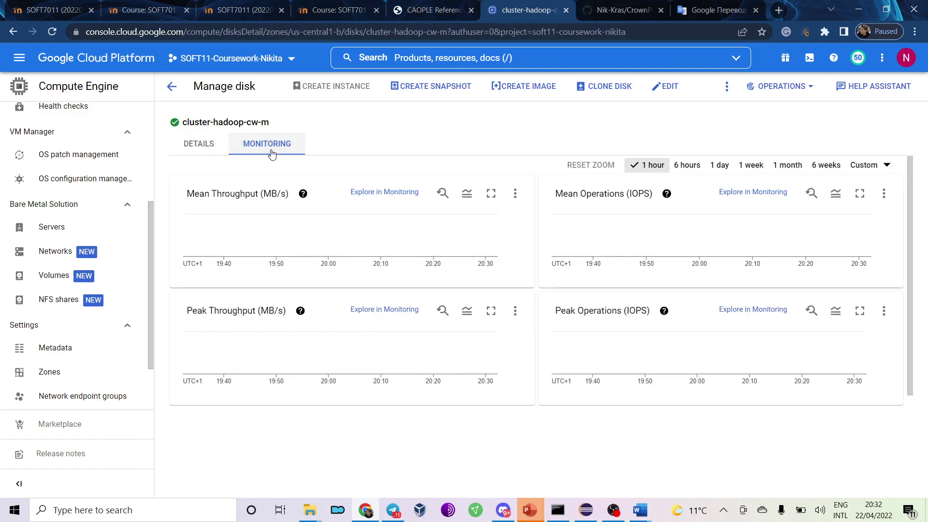
pyautogui.hotkey('alt', 'Tab')
pyautogui.scroll(-4, 411, 228)
pyautogui.scroll(-5, 410, 229)
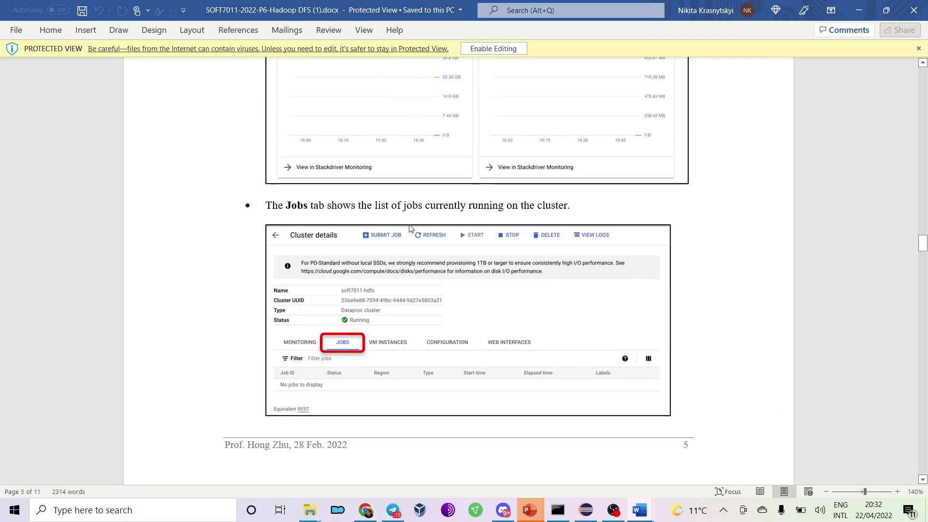
pyautogui.hotkey('alt', 'Tab')
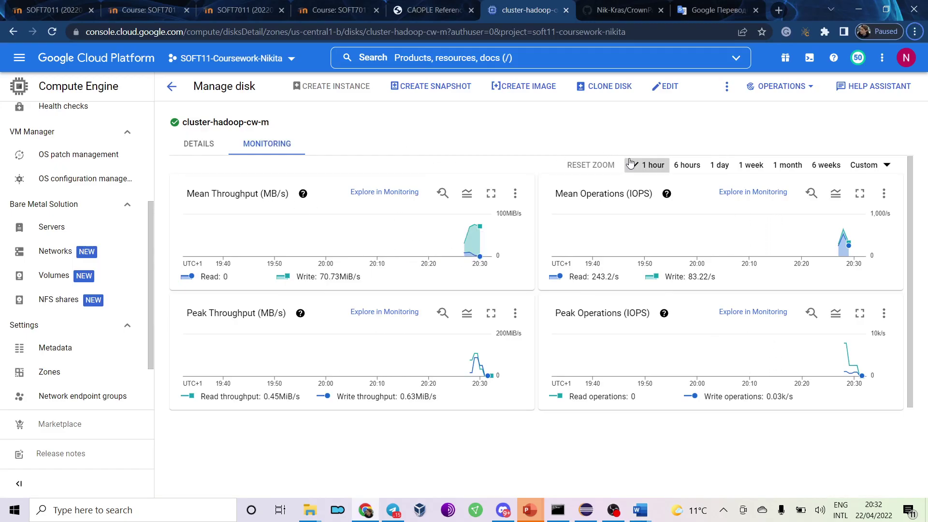
pyautogui.moveTo(474, 242)
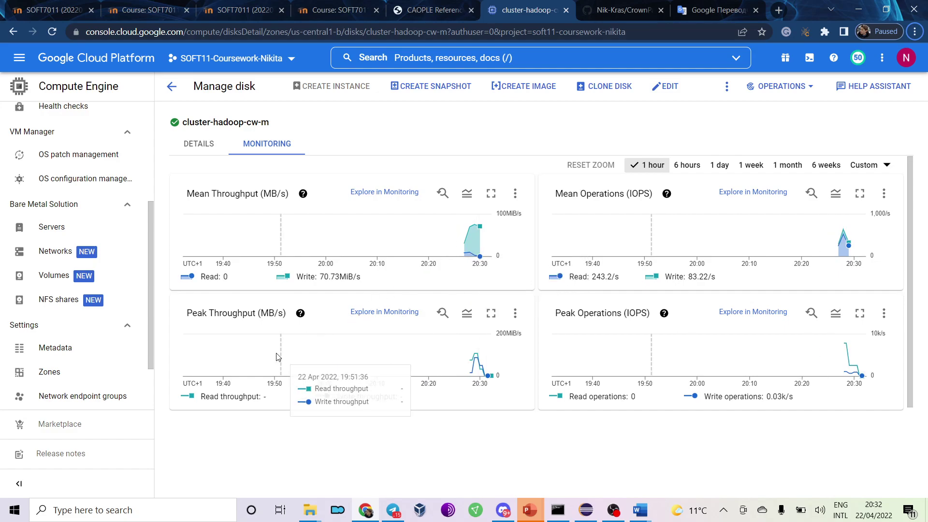
pyautogui.click(726, 87)
pyautogui.click(726, 87)
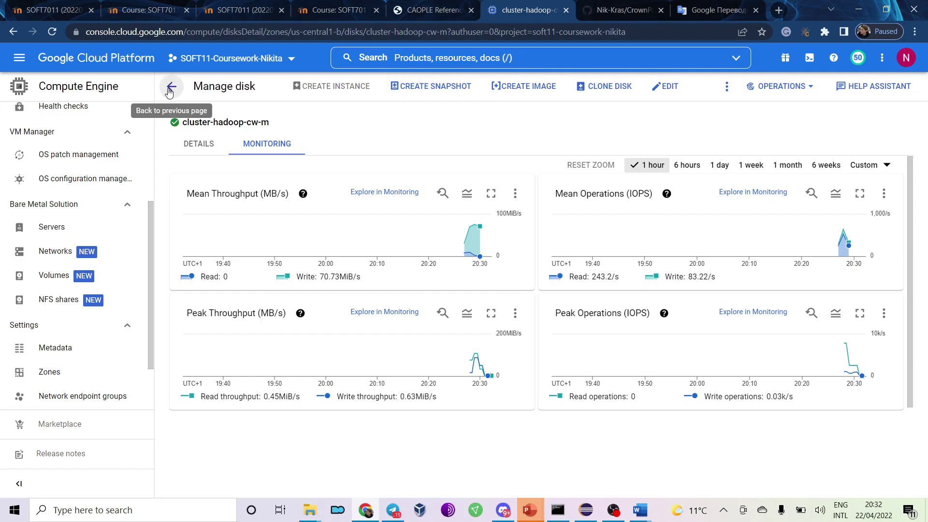
pyautogui.click(170, 87)
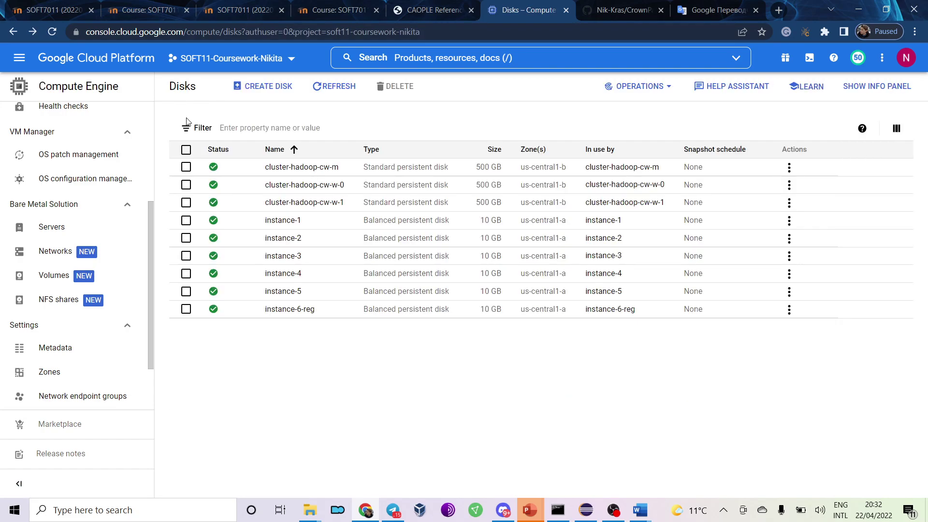
pyautogui.scroll(-1, 75, 274)
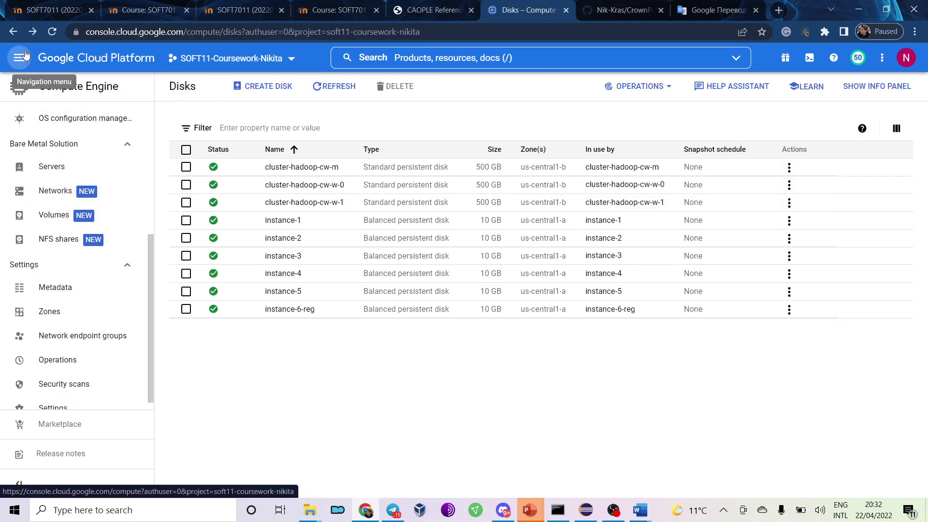
# Disable the Cloud Dataproc API from the Dataproc API management page.
pyautogui.click(20, 58)
pyautogui.moveTo(88, 179)
pyautogui.click(59, 183)
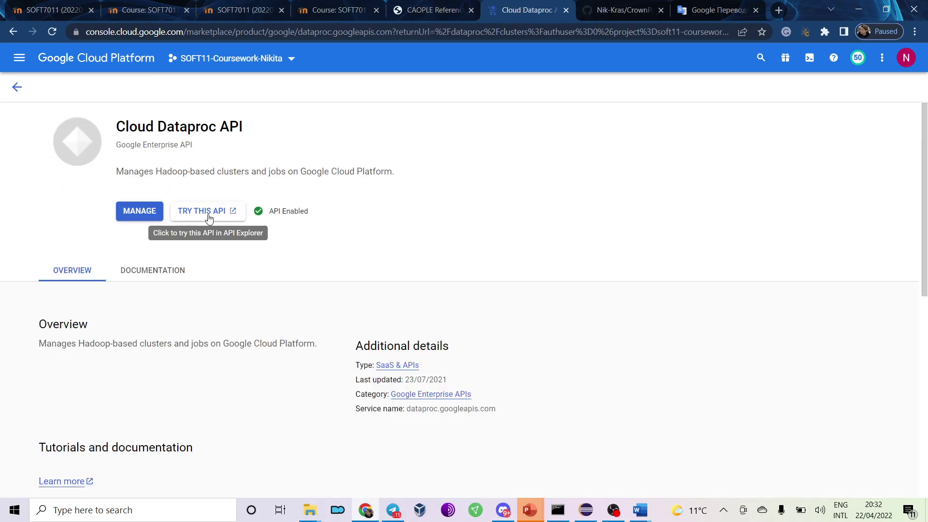
pyautogui.click(139, 213)
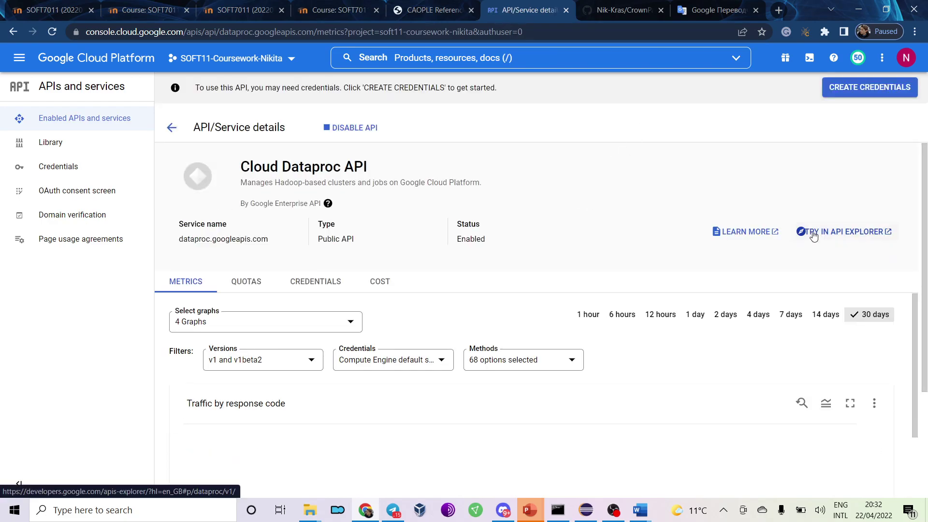
pyautogui.click(351, 128)
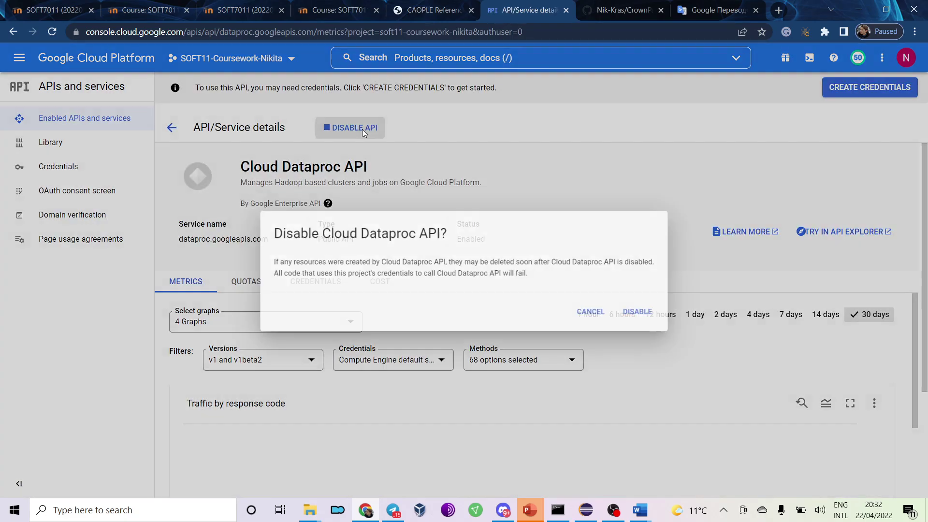
pyautogui.click(653, 315)
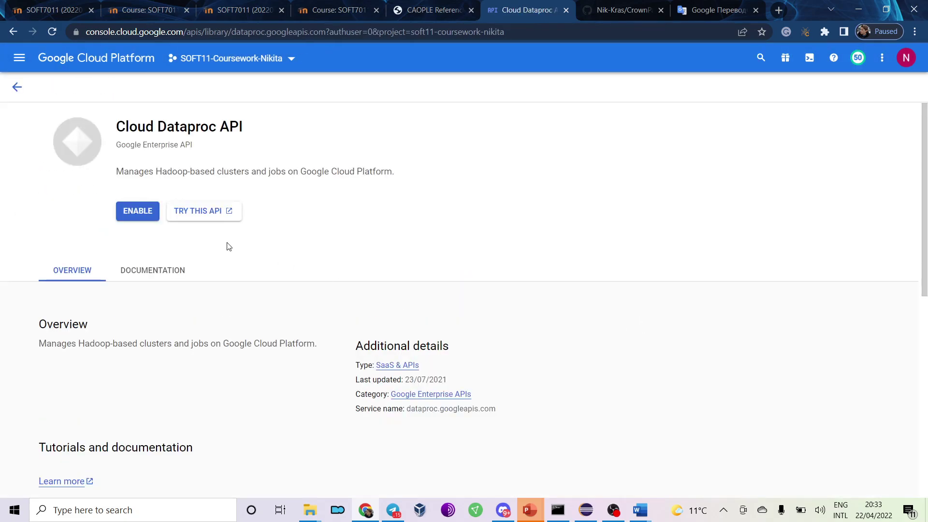
# Pin Compute Engine in the navigation menu and open its VM instances list.
pyautogui.click(20, 58)
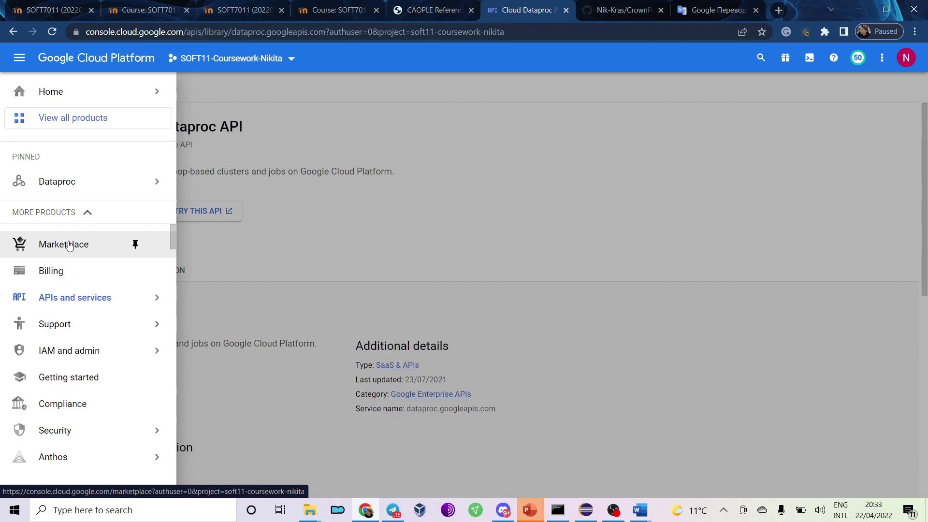
pyautogui.moveTo(69, 180)
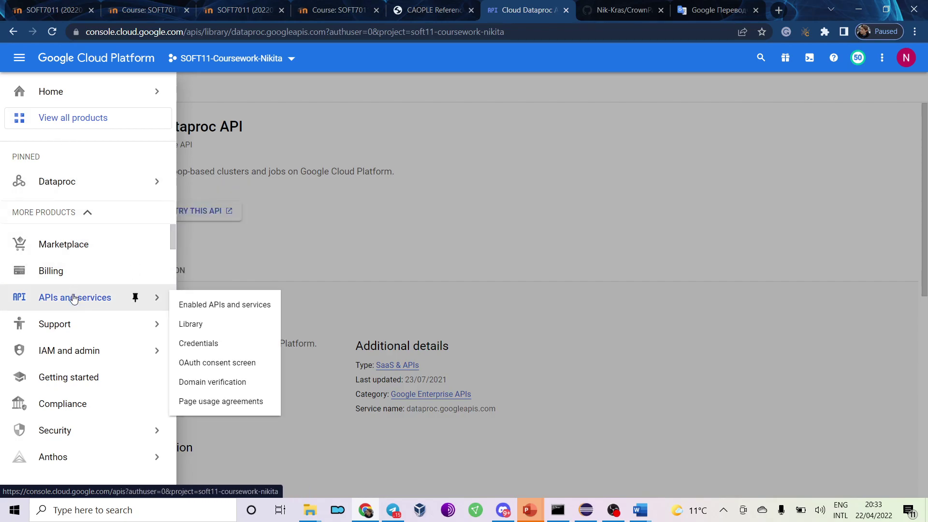
pyautogui.scroll(-3, 72, 297)
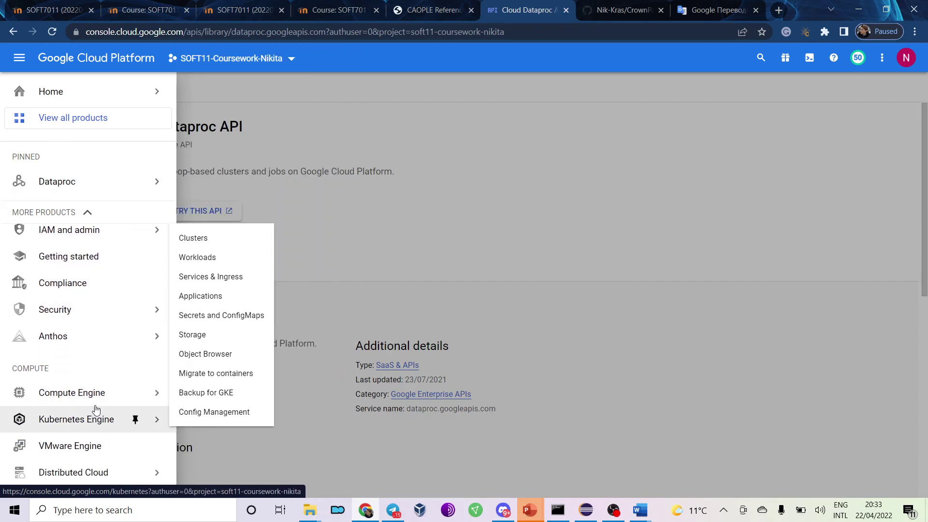
pyautogui.moveTo(96, 406)
pyautogui.click(135, 392)
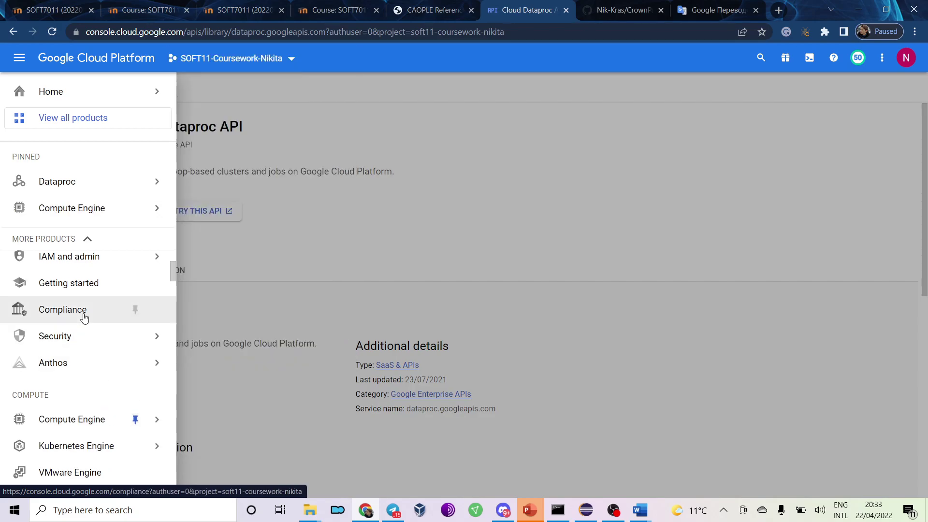
pyautogui.scroll(3, 102, 271)
pyautogui.moveTo(137, 207)
pyautogui.click(221, 111)
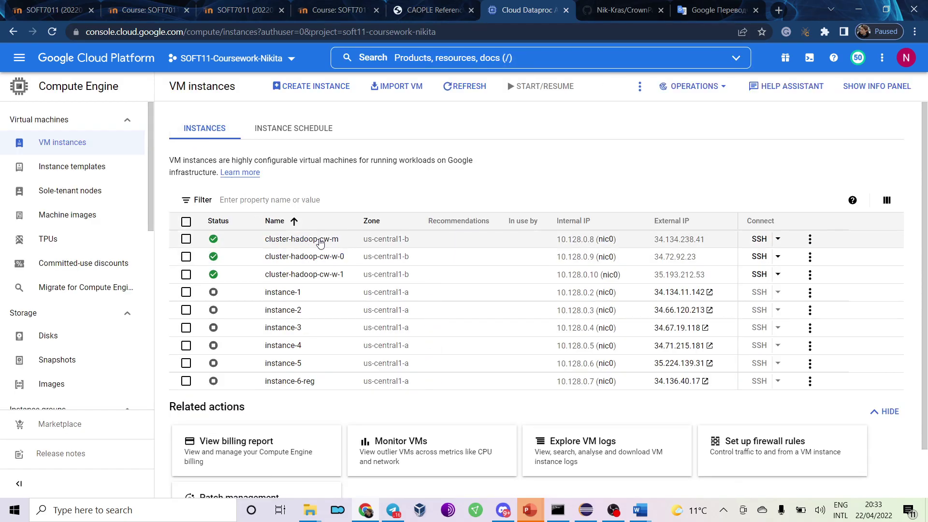
# Delete cluster-hadoop-cw-m, -w-0 and -w-1, refresh, and view their disks being removed.
pyautogui.click(186, 238)
pyautogui.click(186, 256)
pyautogui.click(186, 275)
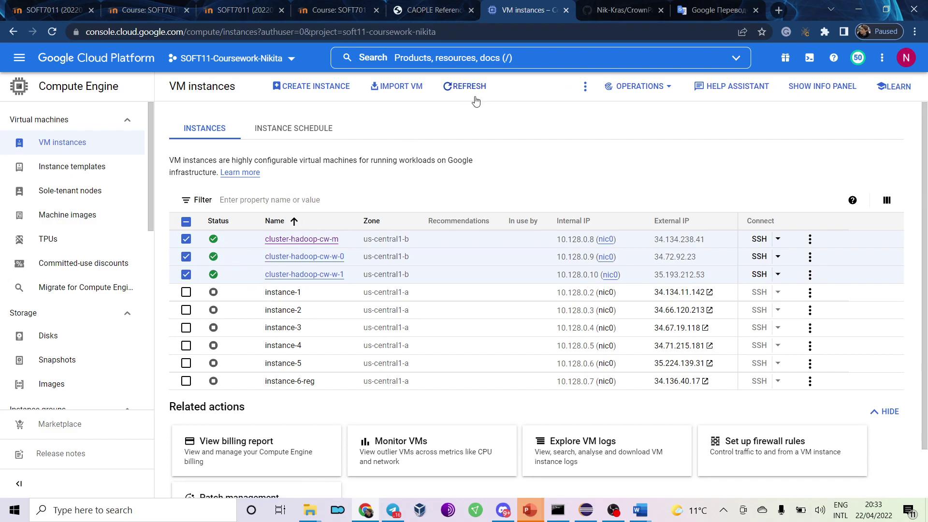
pyautogui.click(585, 86)
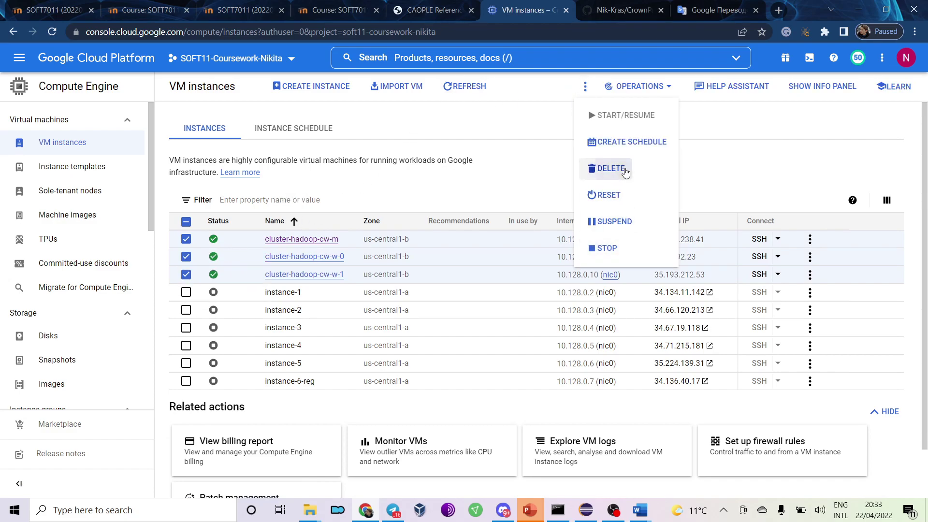
pyautogui.click(610, 168)
pyautogui.click(586, 307)
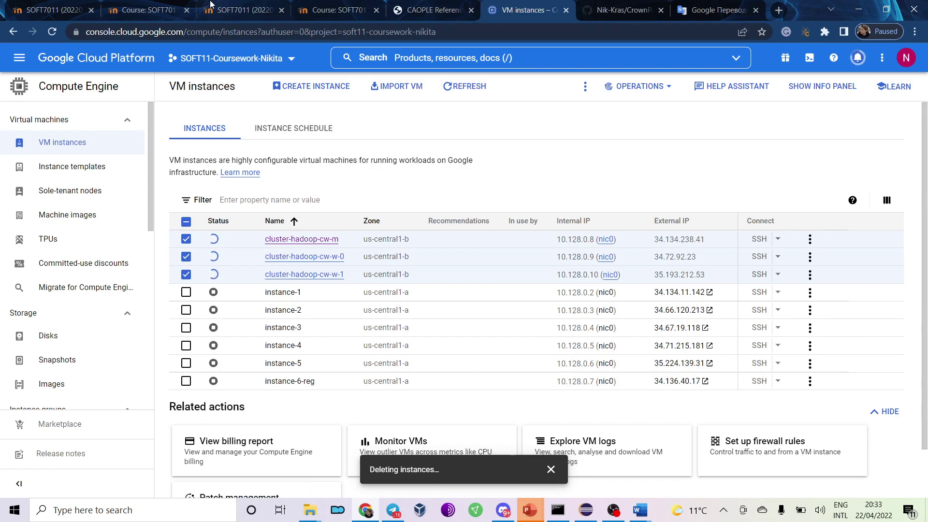
pyautogui.click(53, 33)
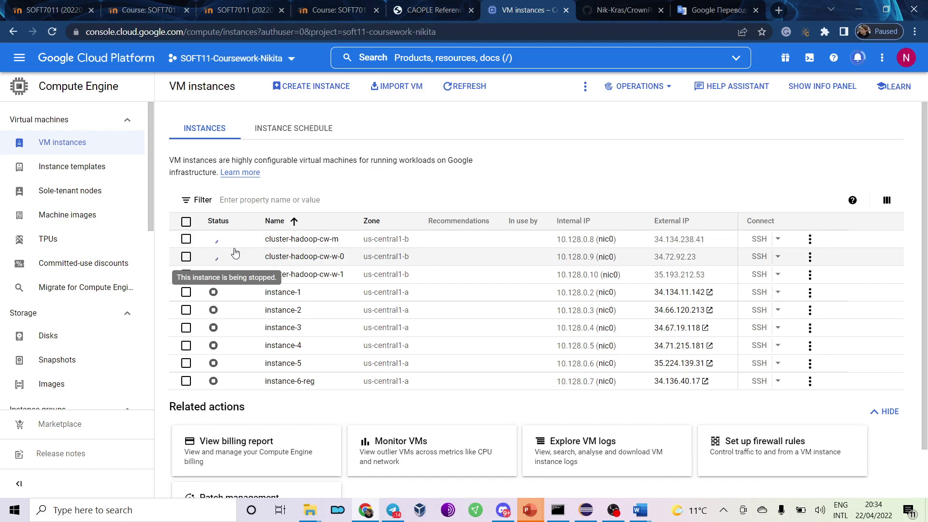
pyautogui.click(48, 337)
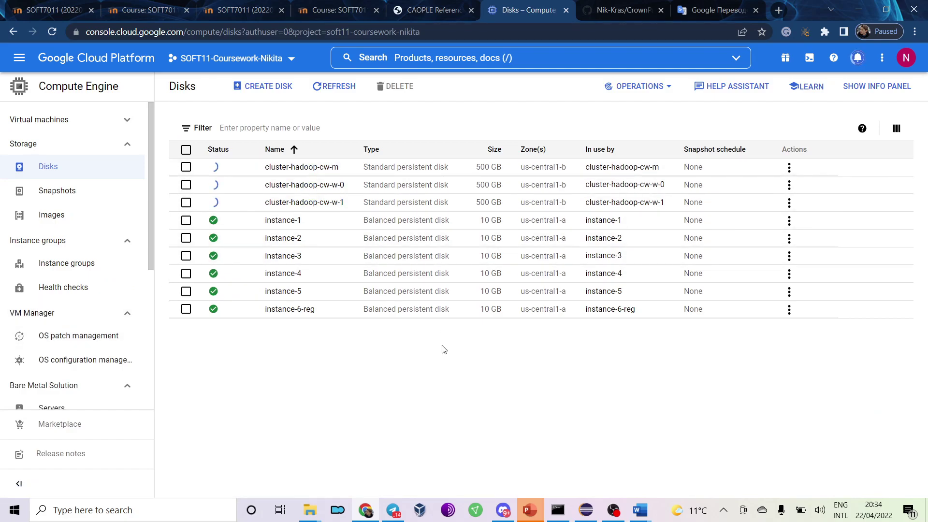
# Review sections 2 and 3 of the P6 Hadoop DFS document, then return to the Cloud Console.
pyautogui.moveTo(640, 510)
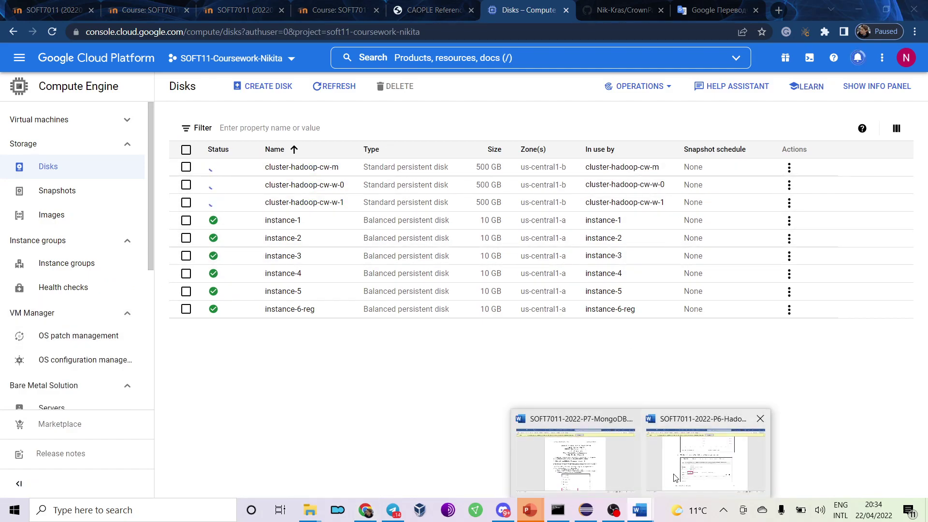
pyautogui.click(676, 477)
pyautogui.scroll(6, 422, 299)
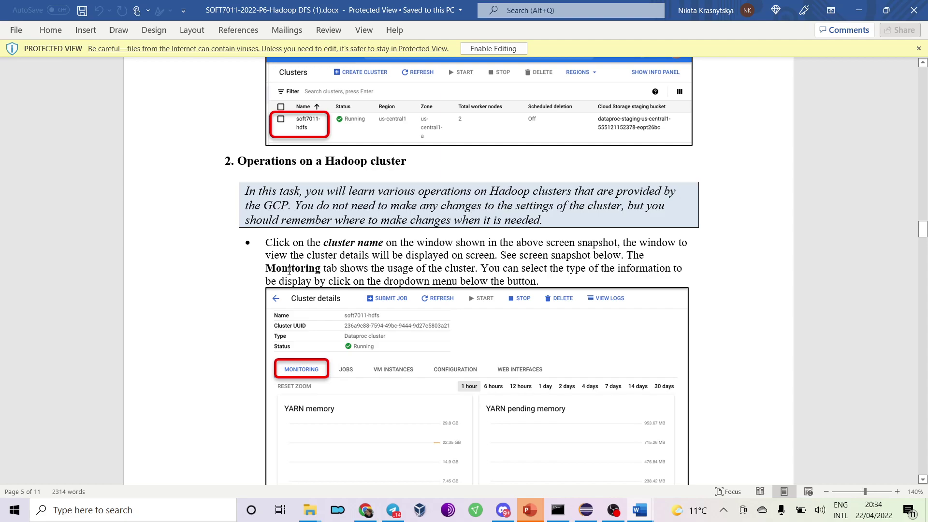
pyautogui.scroll(-5, 305, 315)
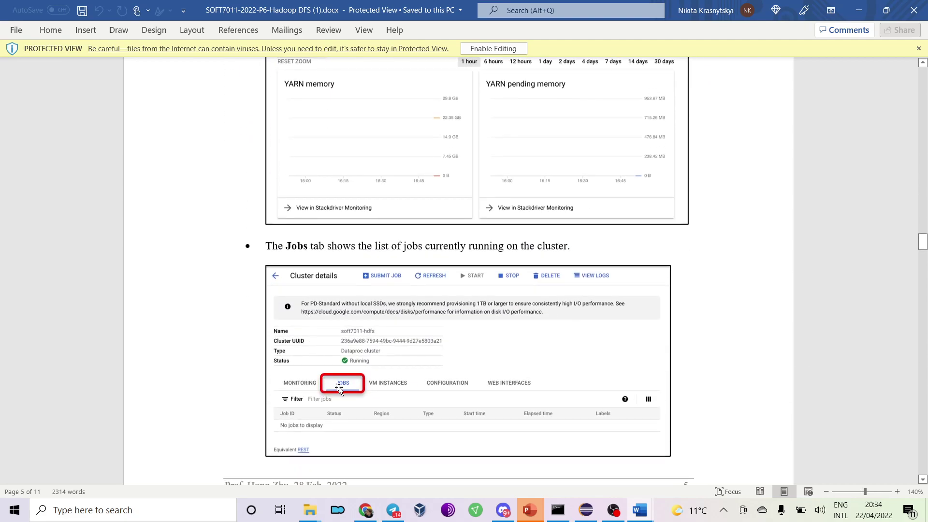
pyautogui.scroll(3, 340, 391)
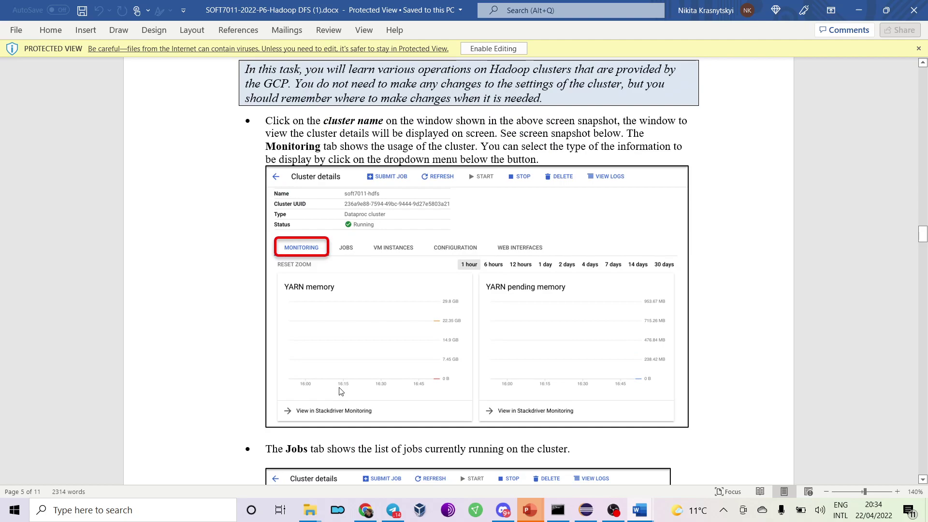
pyautogui.scroll(-10, 340, 391)
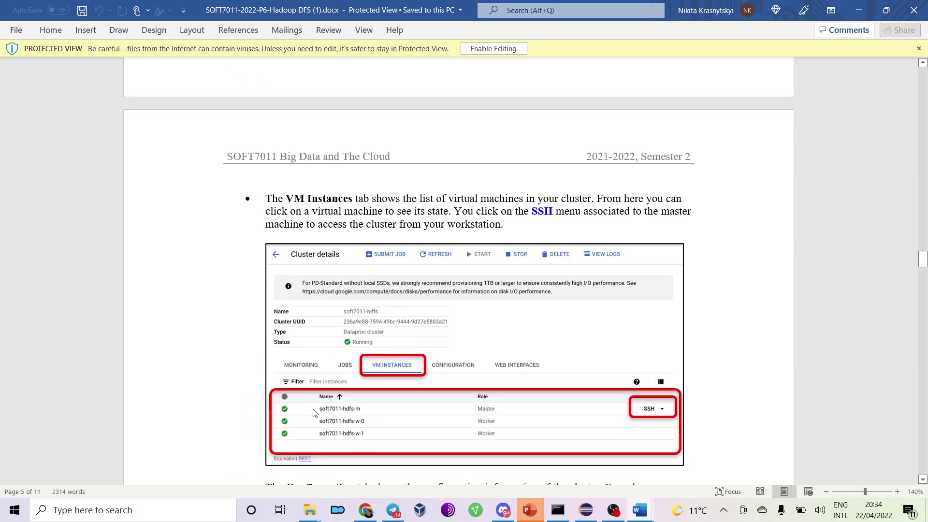
pyautogui.scroll(-5, 324, 402)
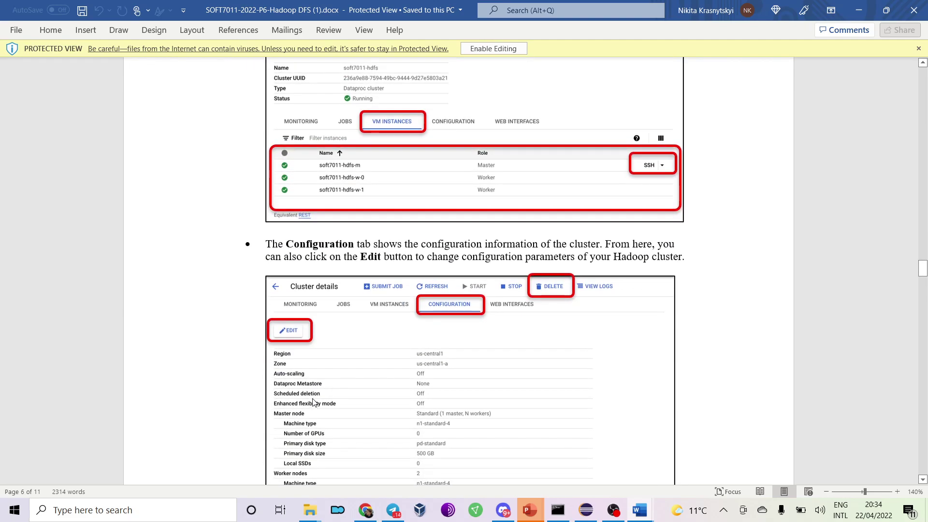
pyautogui.scroll(-8, 313, 402)
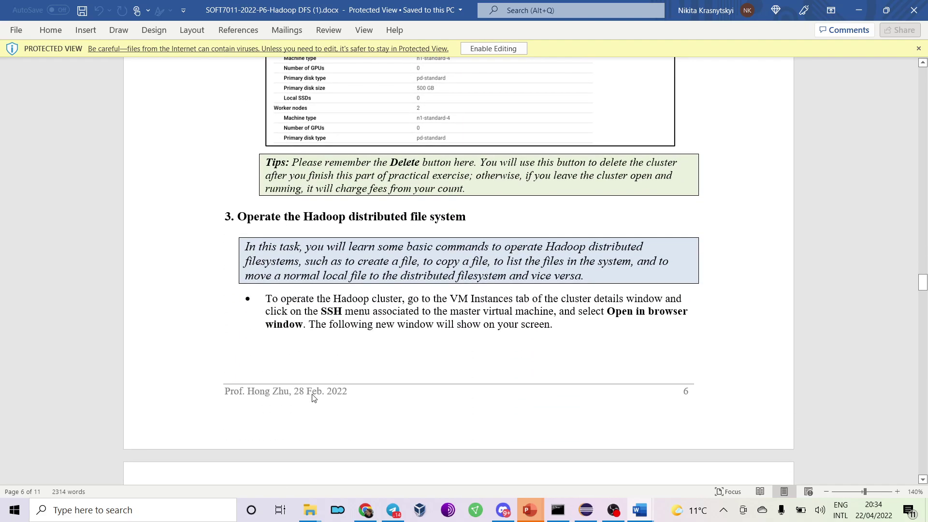
pyautogui.scroll(-4, 313, 397)
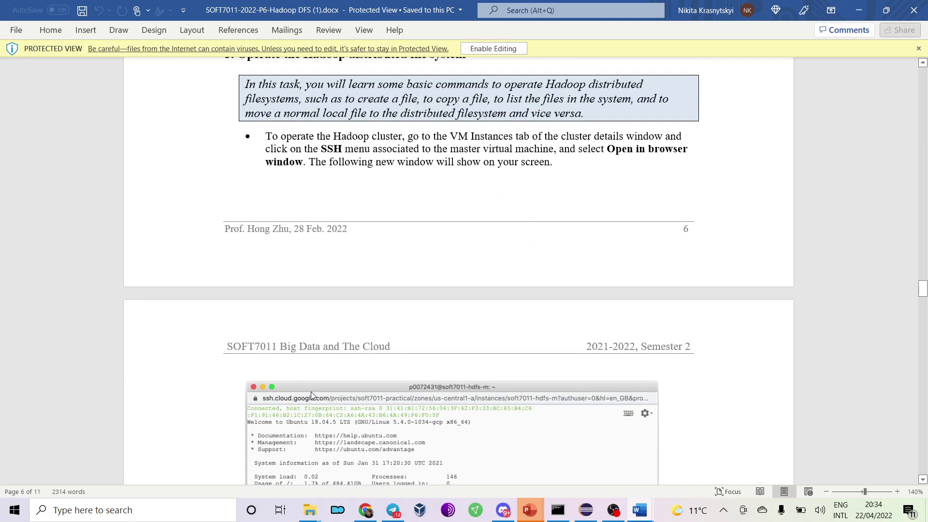
pyautogui.scroll(1, 312, 396)
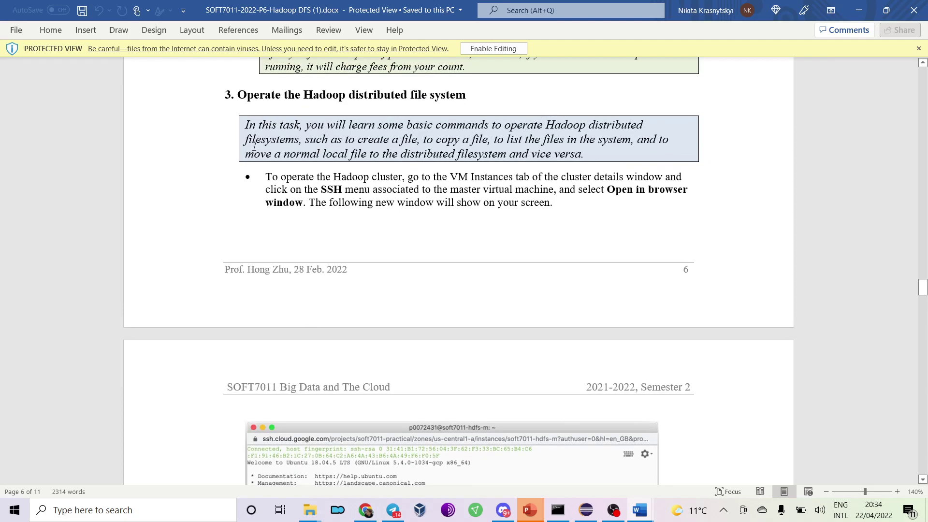
pyautogui.scroll(-10, 368, 143)
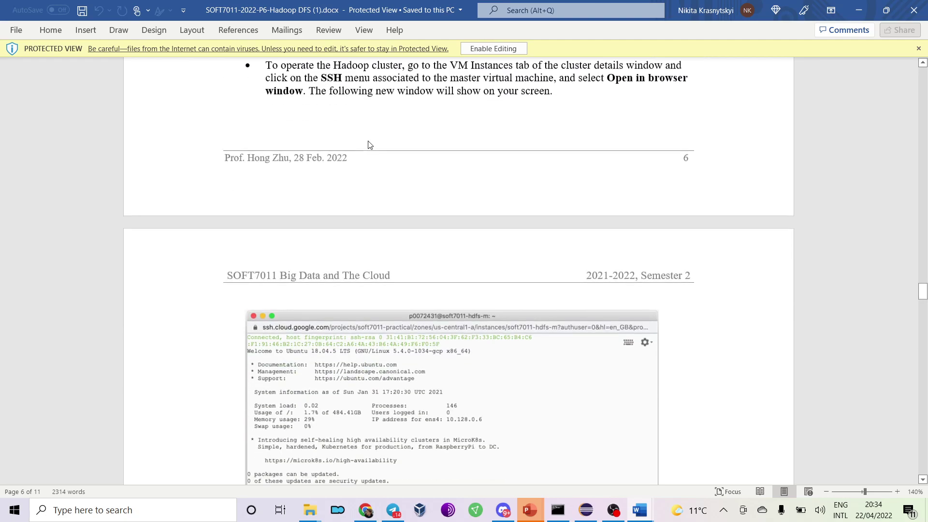
pyautogui.scroll(-4, 369, 144)
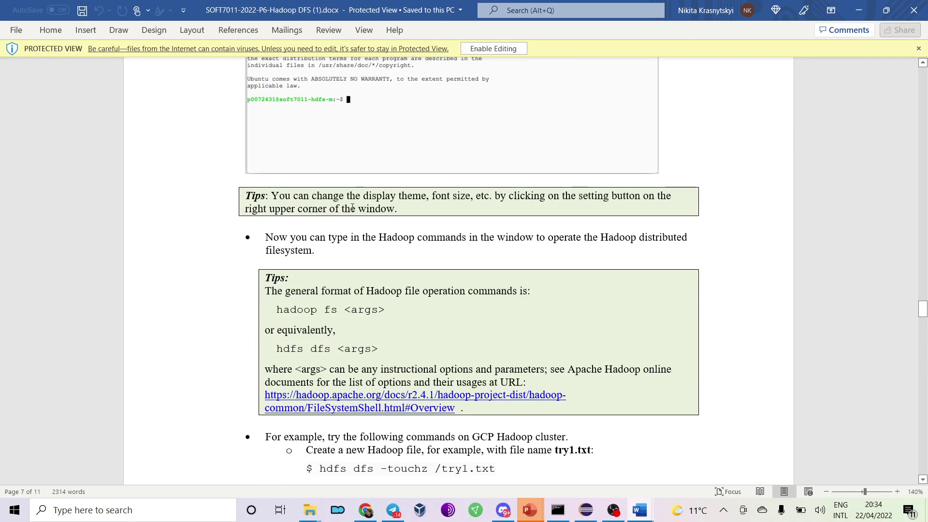
pyautogui.scroll(-5, 352, 208)
pyautogui.scroll(19, 358, 203)
pyautogui.scroll(20, 365, 198)
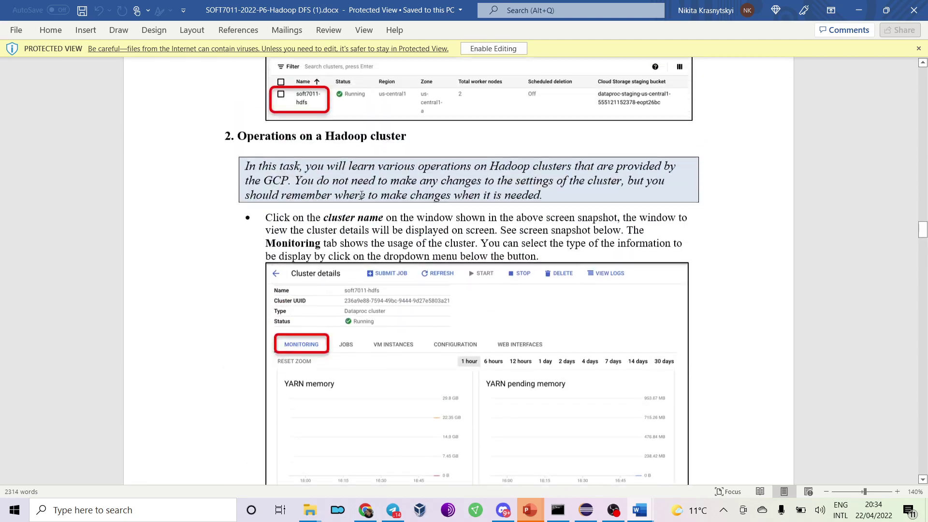
pyautogui.scroll(5, 360, 195)
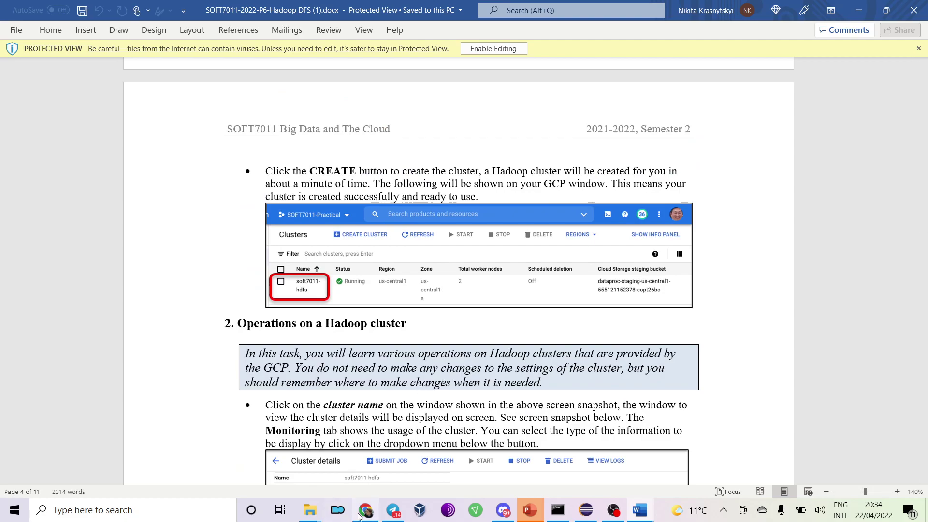
pyautogui.click(366, 510)
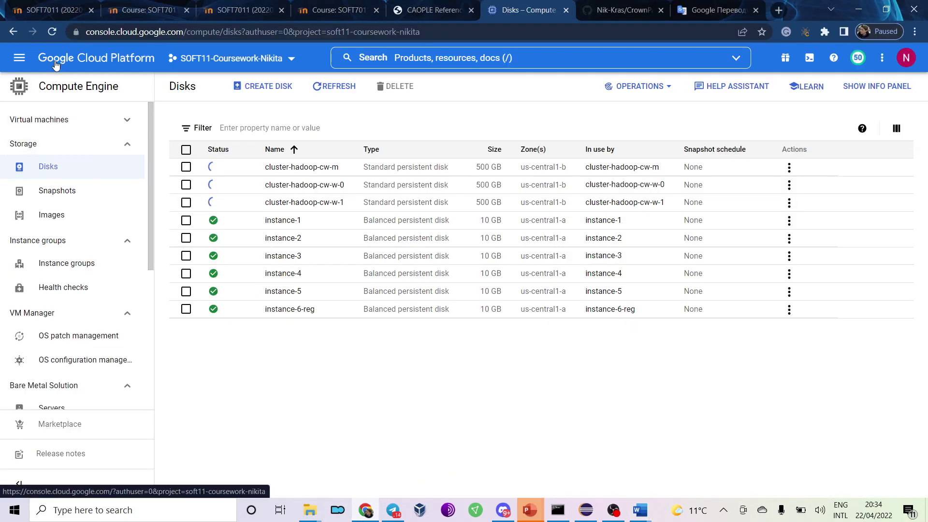
# Reload the Disks page and check the VM instances list.
pyautogui.click(52, 32)
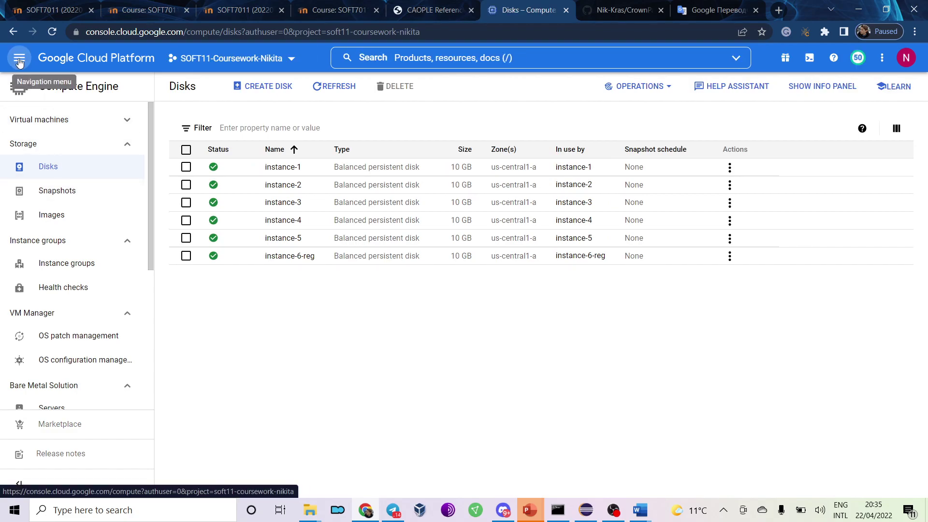
pyautogui.click(20, 57)
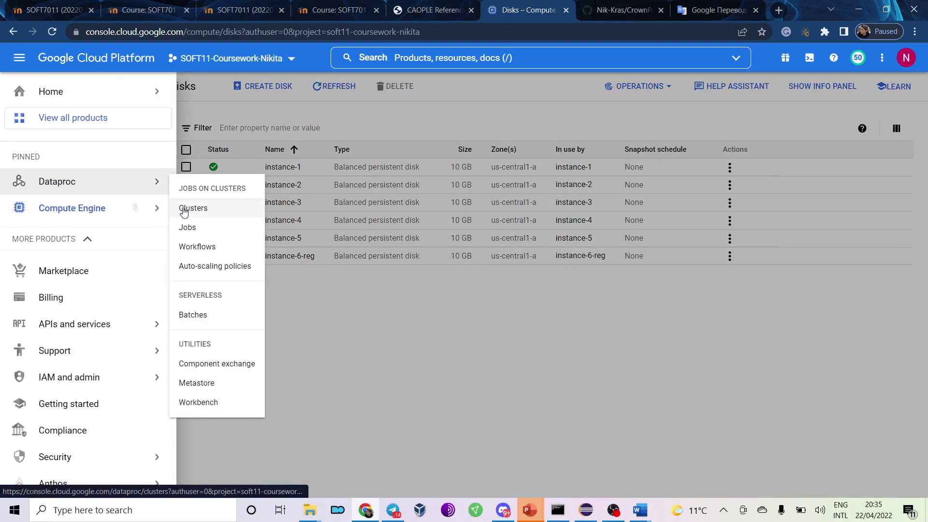
pyautogui.moveTo(129, 208)
pyautogui.click(199, 107)
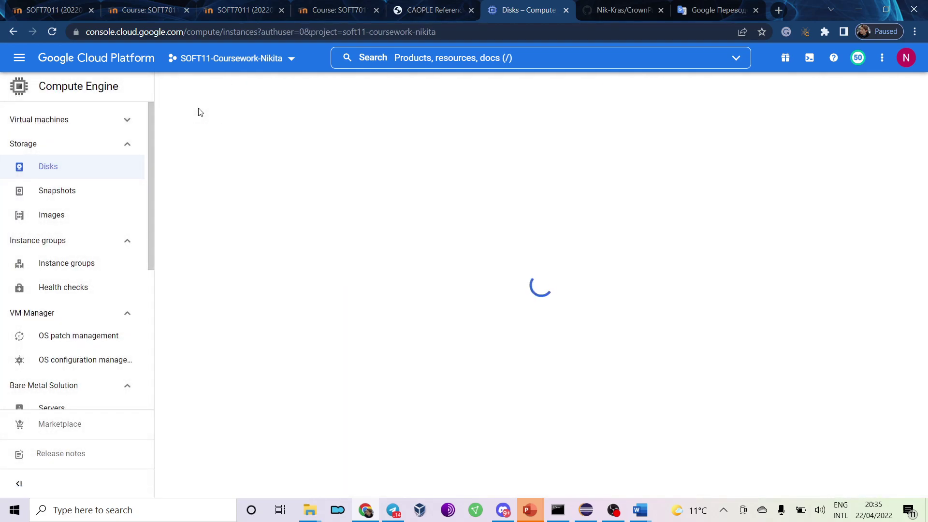
# Enable the Cloud Dataproc API from Dataproc Clusters and return to the clusters list.
pyautogui.click(14, 59)
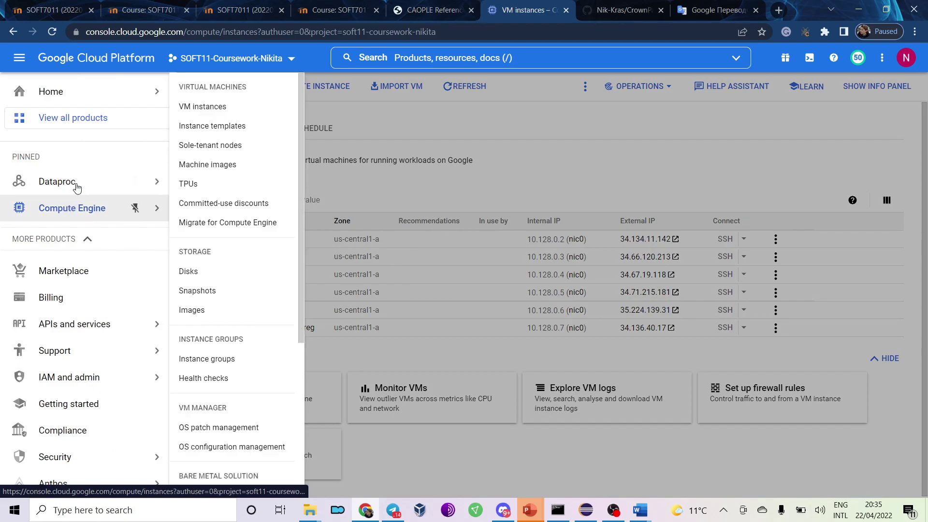
pyautogui.moveTo(76, 183)
pyautogui.click(196, 208)
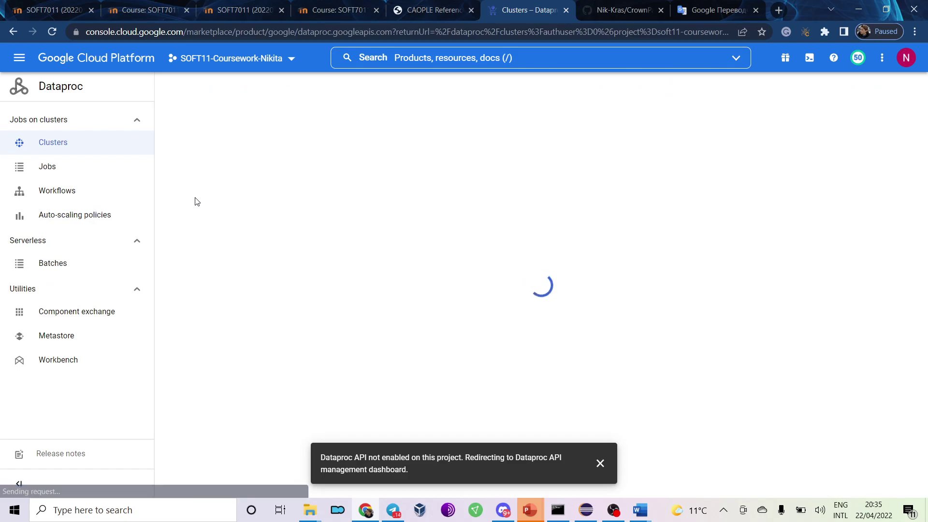
pyautogui.click(141, 218)
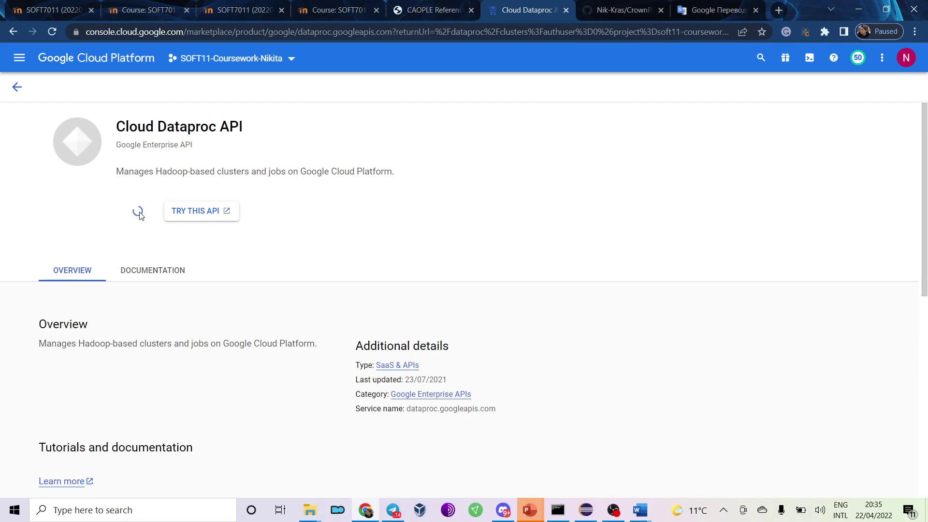
pyautogui.click(140, 216)
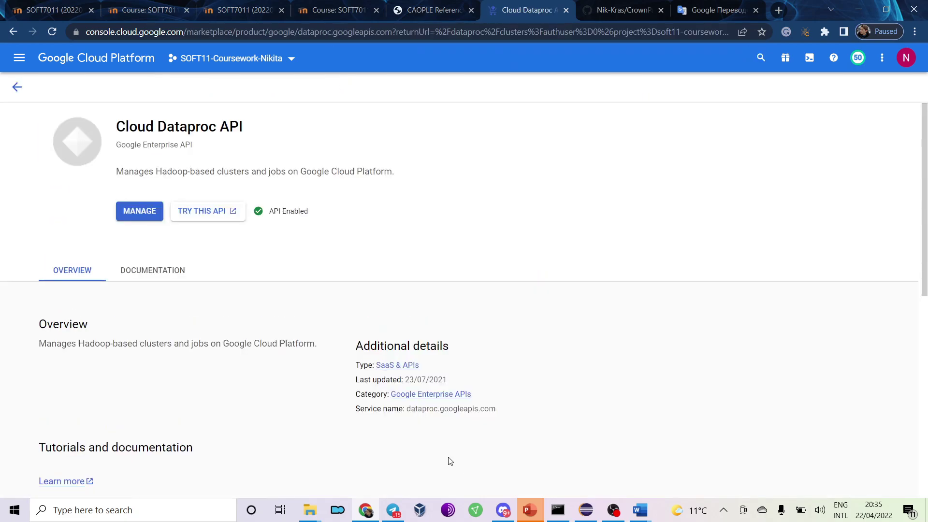
pyautogui.click(17, 87)
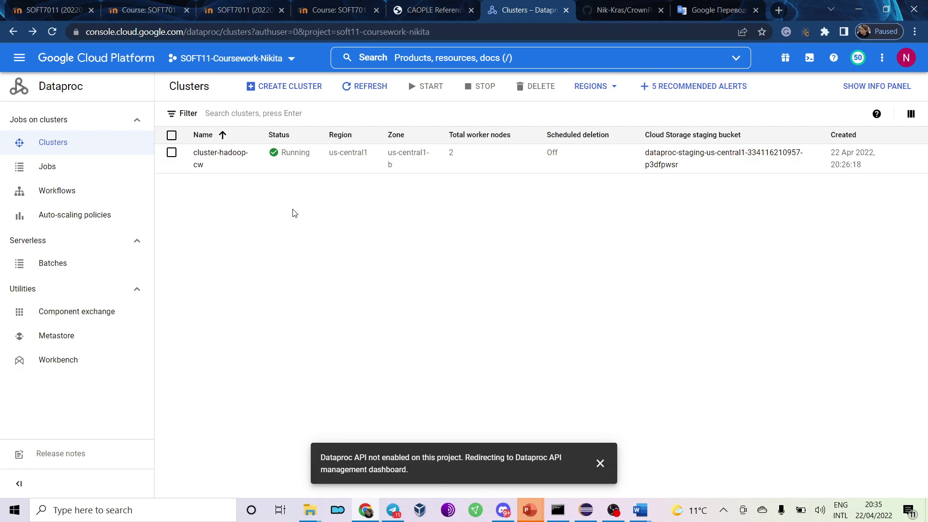
# Open cluster-hadoop-cw's details and view its YARN memory chart showing 24GiB available.
pyautogui.hotkey('alt', 'Tab')
pyautogui.hotkey('alt', 'Tab')
pyautogui.click(221, 159)
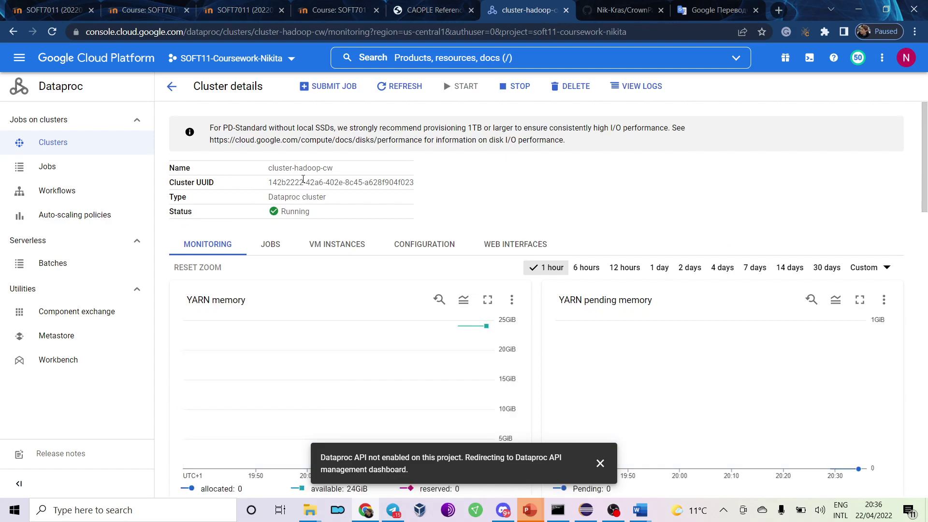
pyautogui.scroll(-1, 522, 216)
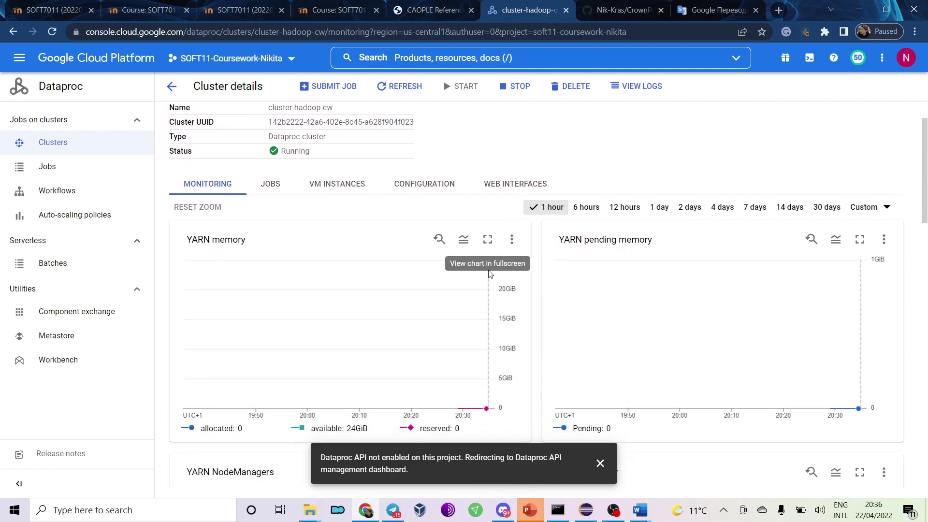
pyautogui.moveTo(488, 305)
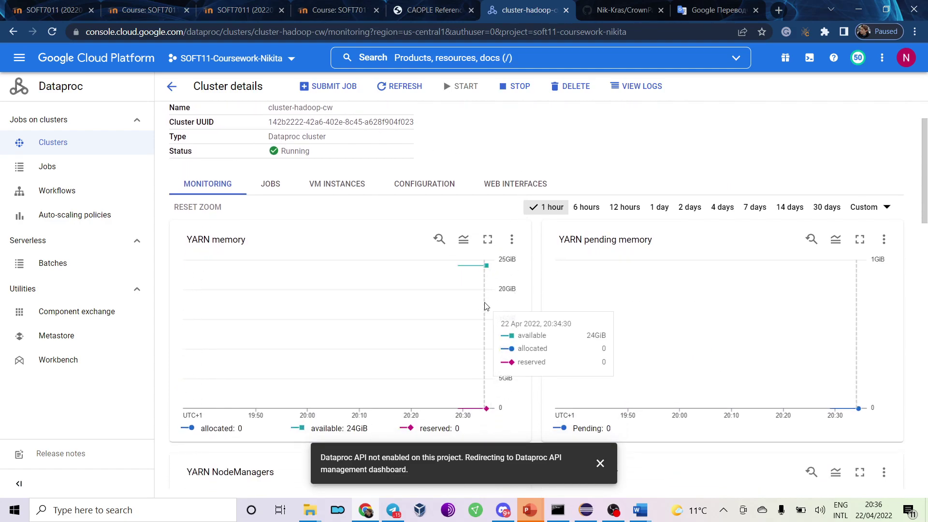
# Start creating a new Dataproc cluster on Compute Engine.
pyautogui.click(170, 88)
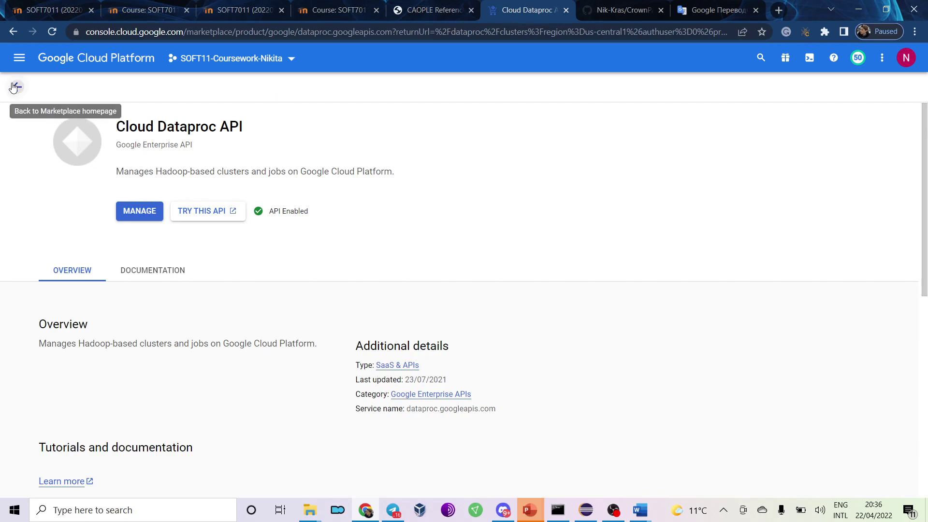
pyautogui.click(16, 87)
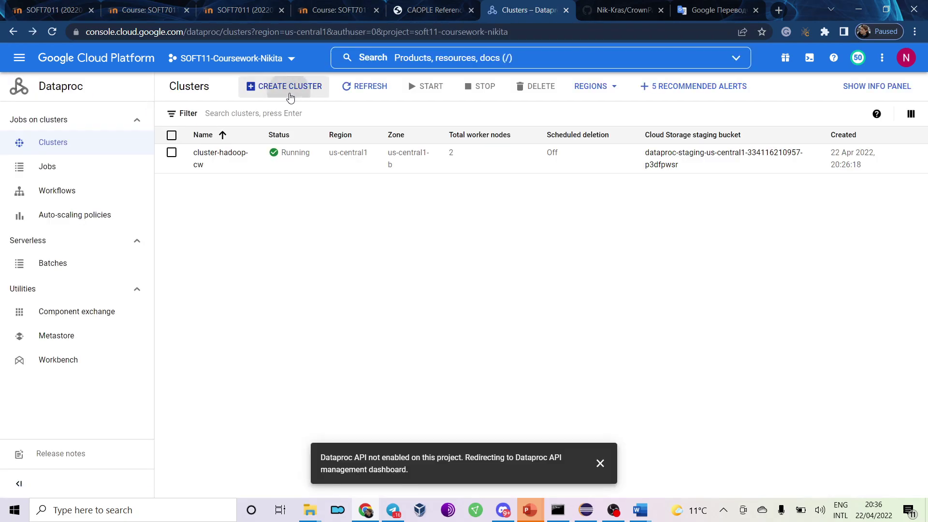
pyautogui.click(289, 91)
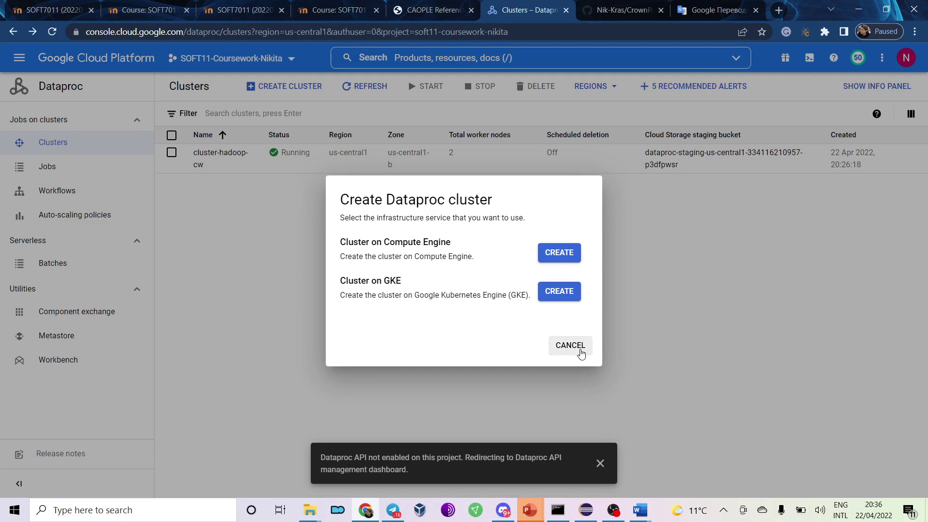
pyautogui.moveTo(414, 258); pyautogui.dragTo(479, 260)
pyautogui.click(428, 301)
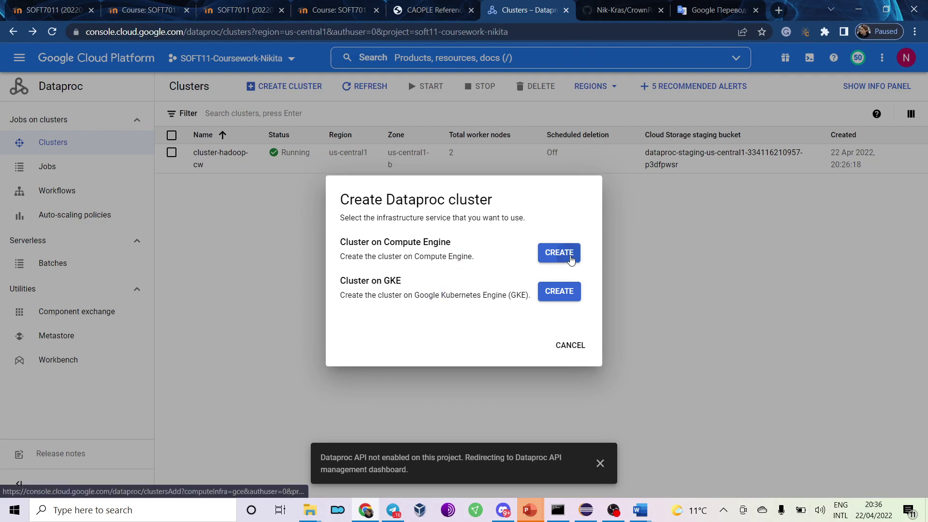
pyautogui.click(569, 256)
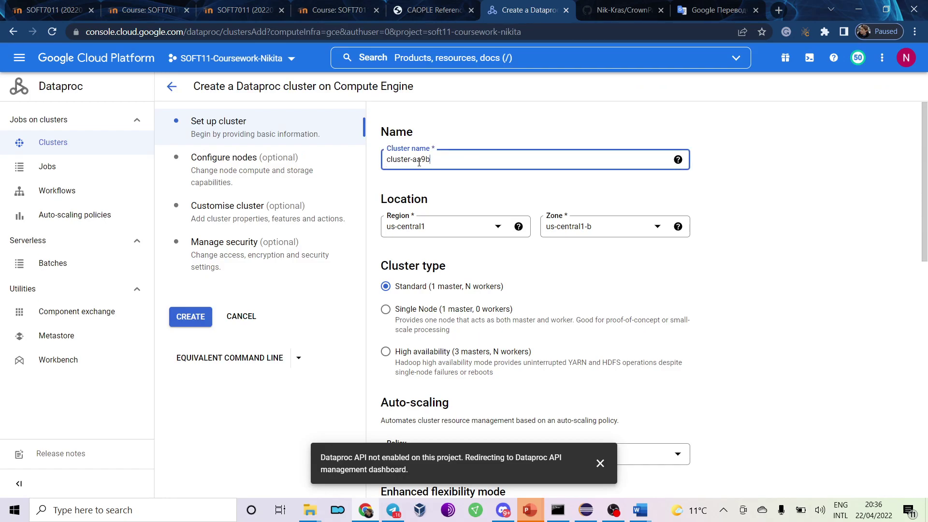
# Name the cluster cluster-hadoop-2, select the 1.5 Ubuntu 18.04 image, and submit it.
pyautogui.moveTo(413, 164); pyautogui.dragTo(446, 160)
pyautogui.write('2')
pyautogui.scroll(-8, 506, 202)
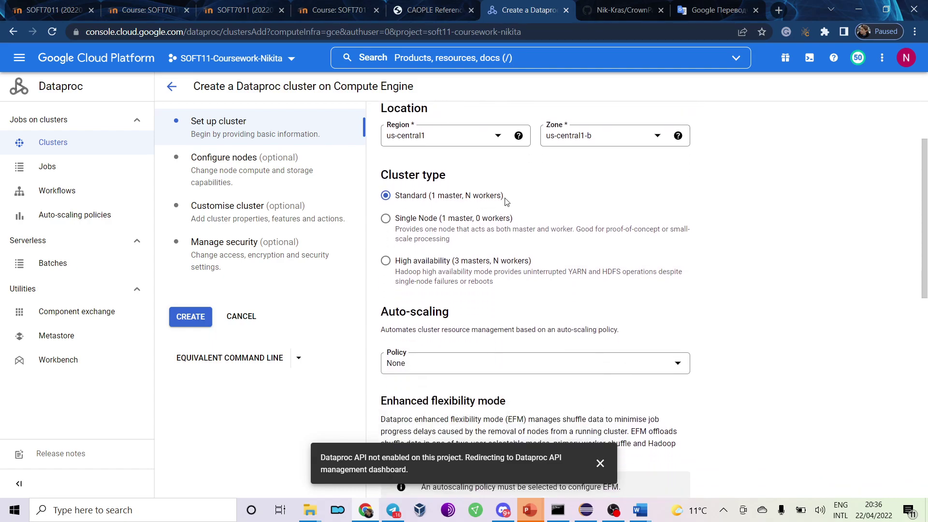
pyautogui.scroll(-2, 443, 154)
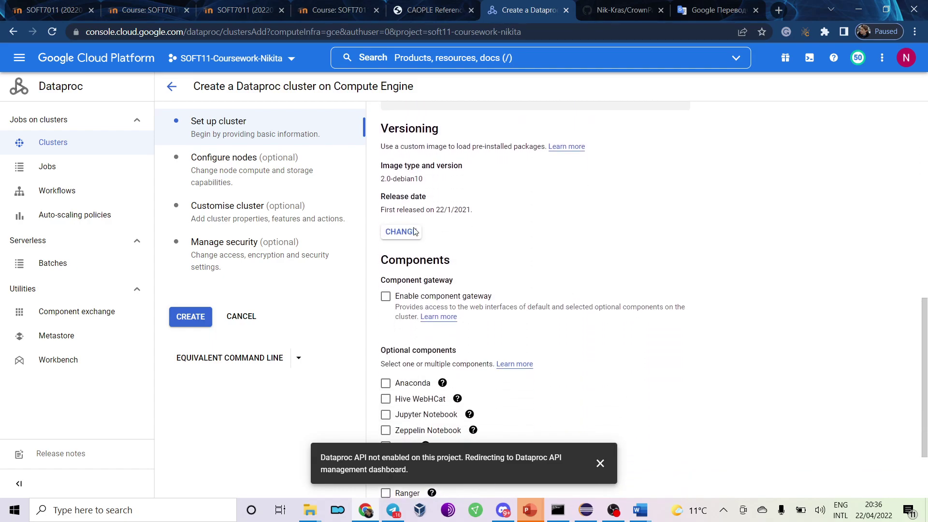
pyautogui.click(401, 232)
pyautogui.click(525, 309)
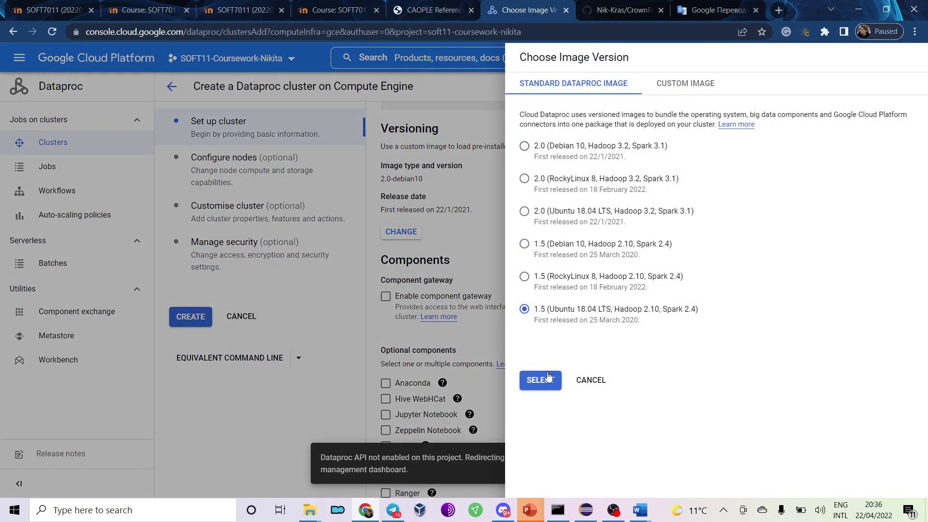
pyautogui.click(541, 380)
pyautogui.scroll(-3, 493, 277)
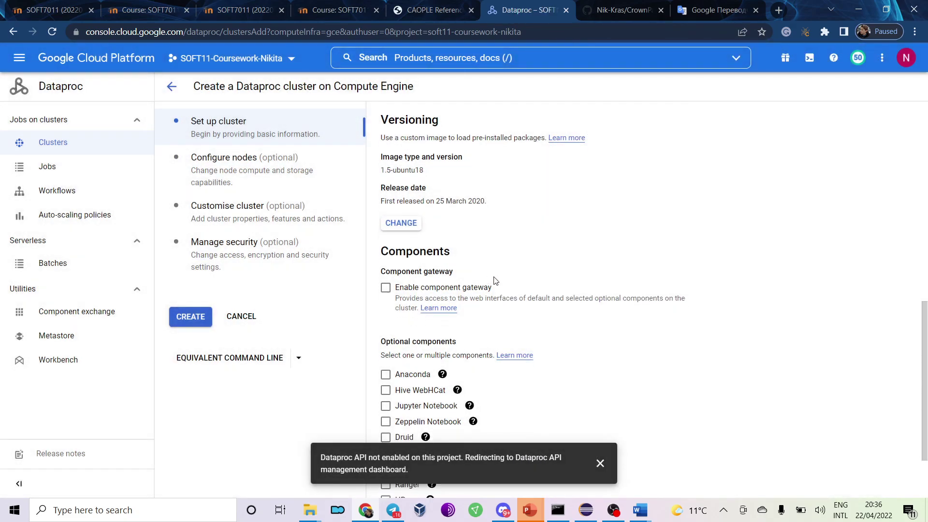
pyautogui.click(600, 463)
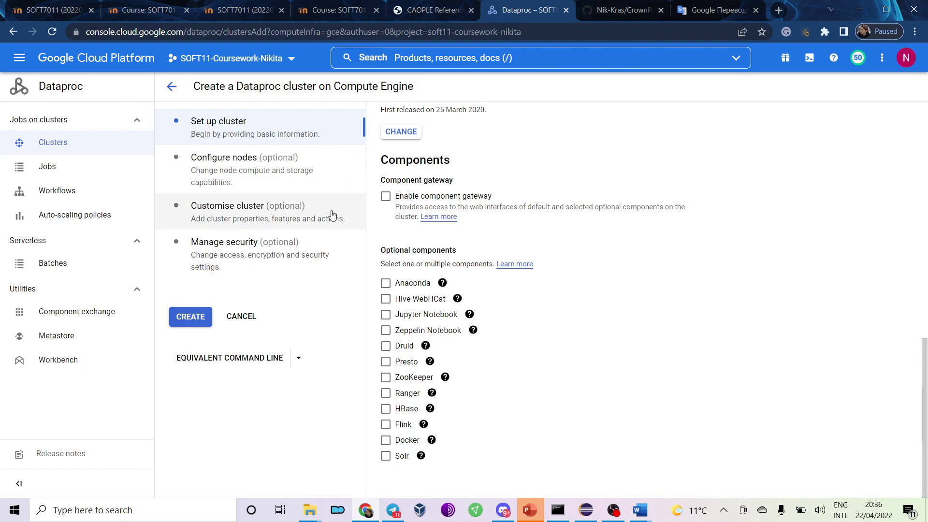
pyautogui.scroll(6, 353, 201)
pyautogui.click(193, 320)
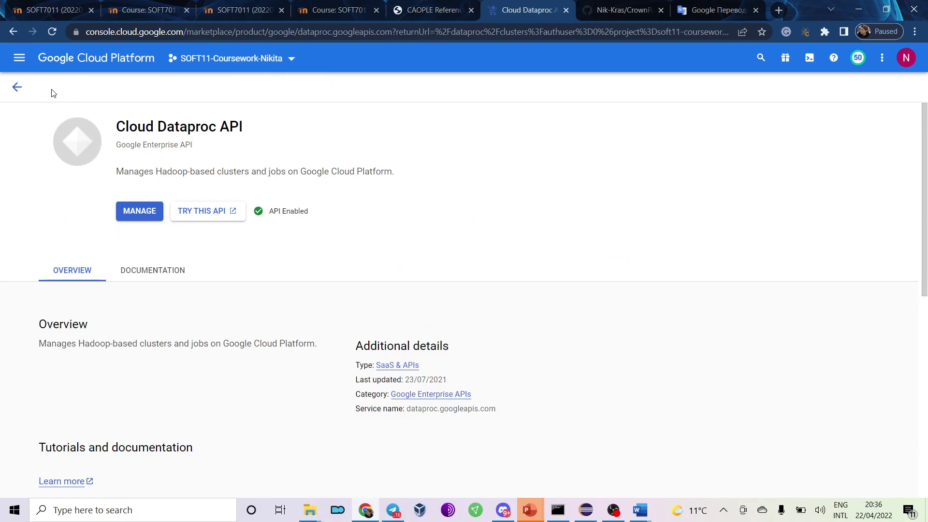
# Refresh the clusters list until cluster-hadoop-2 shows provisioning, then select cluster-hadoop-cw.
pyautogui.click(17, 87)
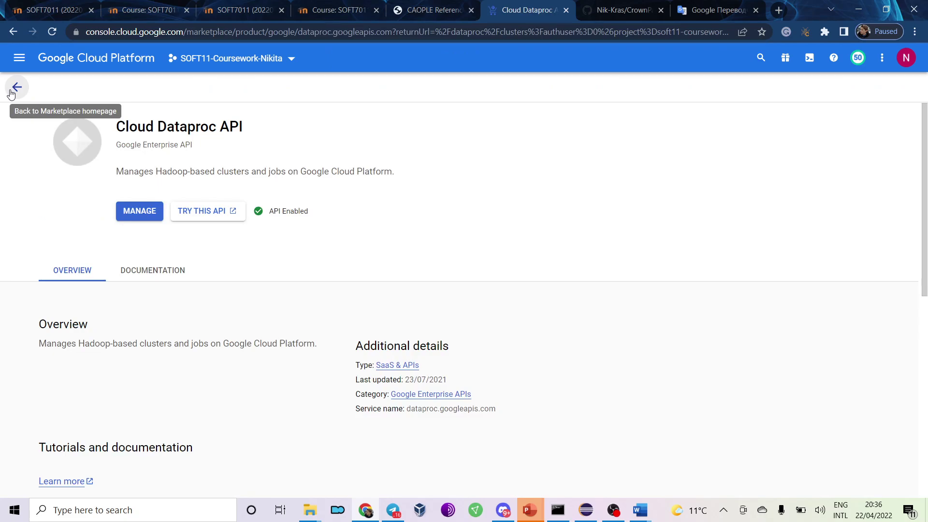
pyautogui.click(17, 87)
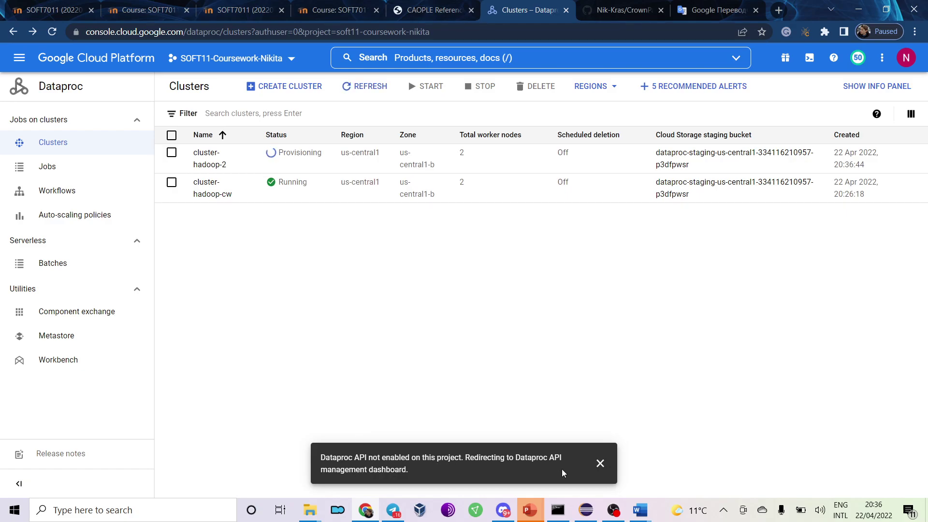
pyautogui.click(600, 463)
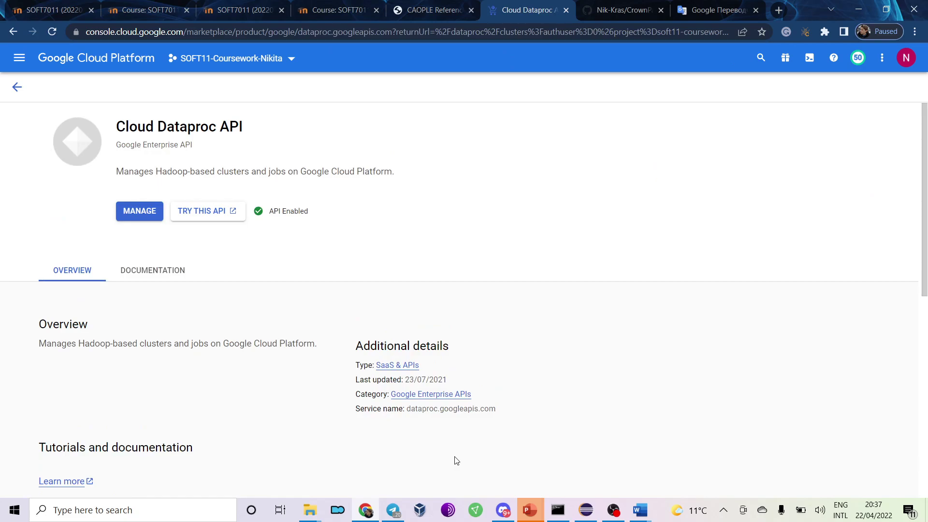
pyautogui.click(17, 87)
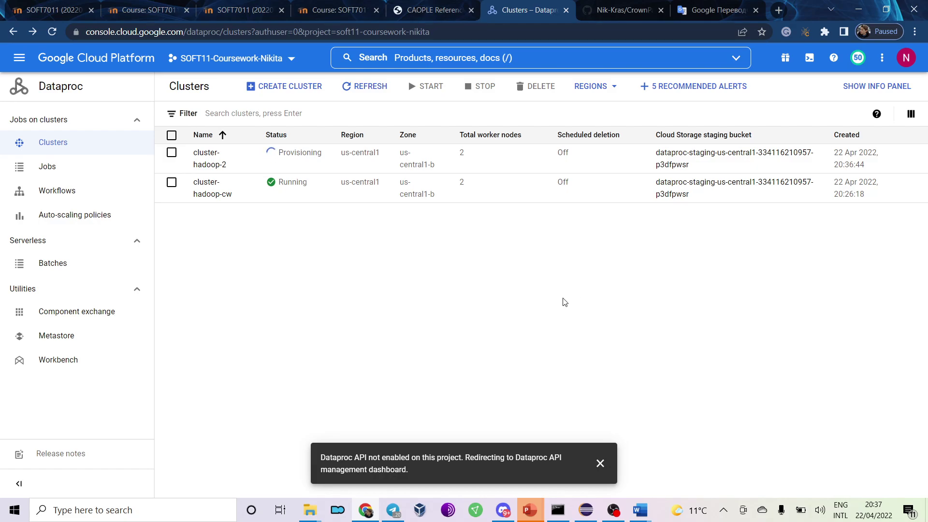
pyautogui.click(362, 94)
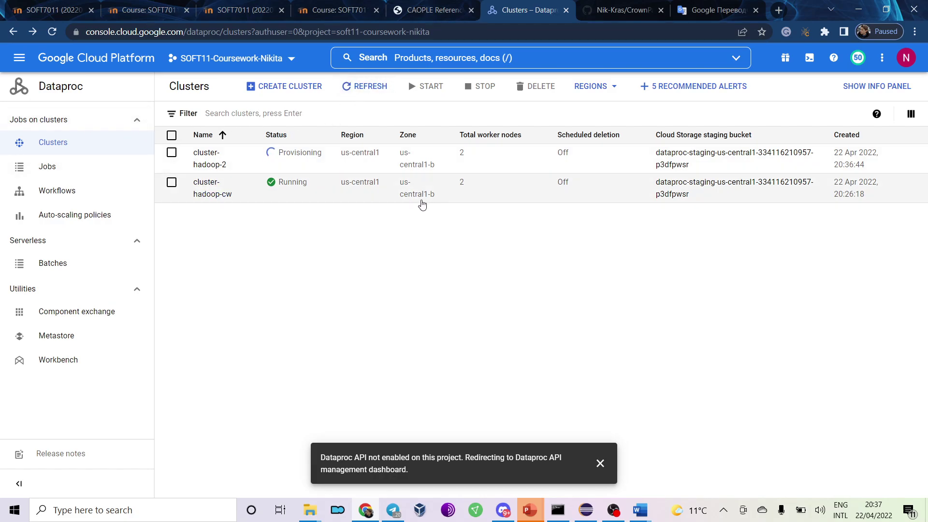
pyautogui.click(173, 186)
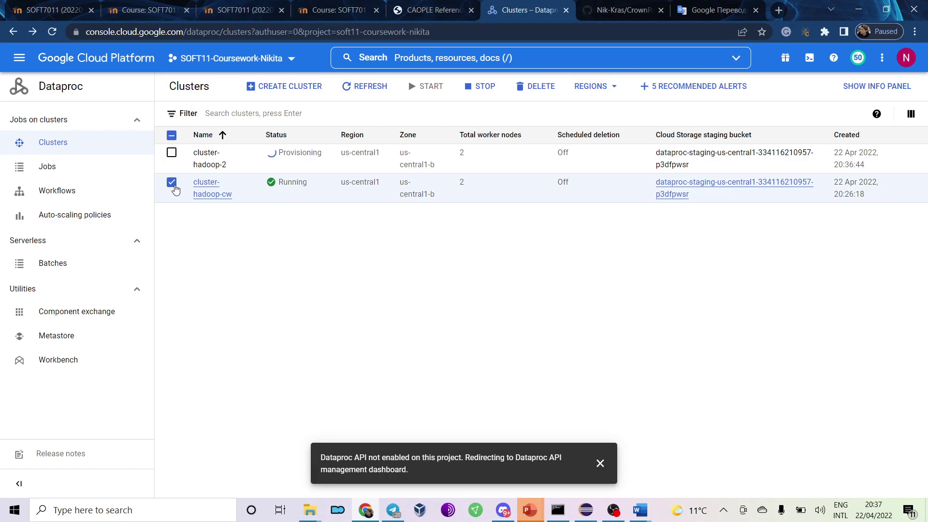
# Deselect cluster-hadoop-cw, reload the clusters list twice, and open then close Recommended Alerts.
pyautogui.click(173, 186)
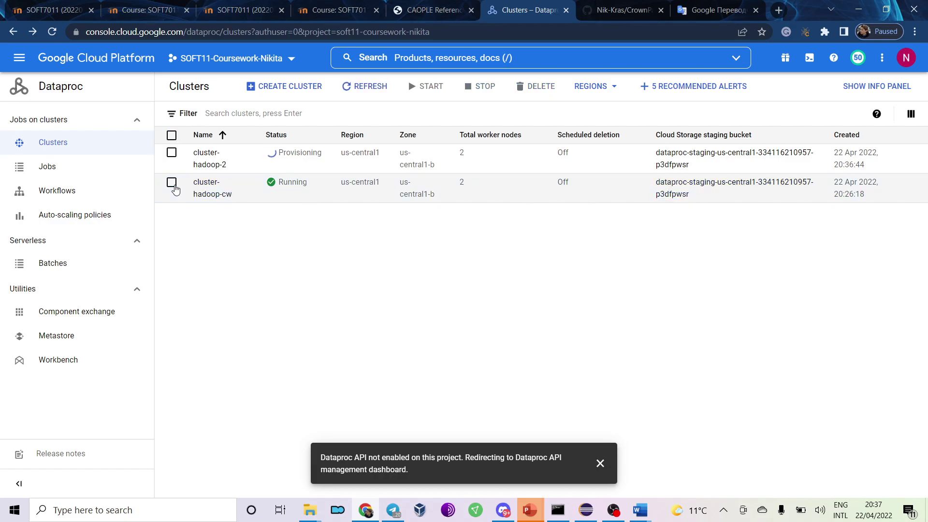
pyautogui.click(51, 33)
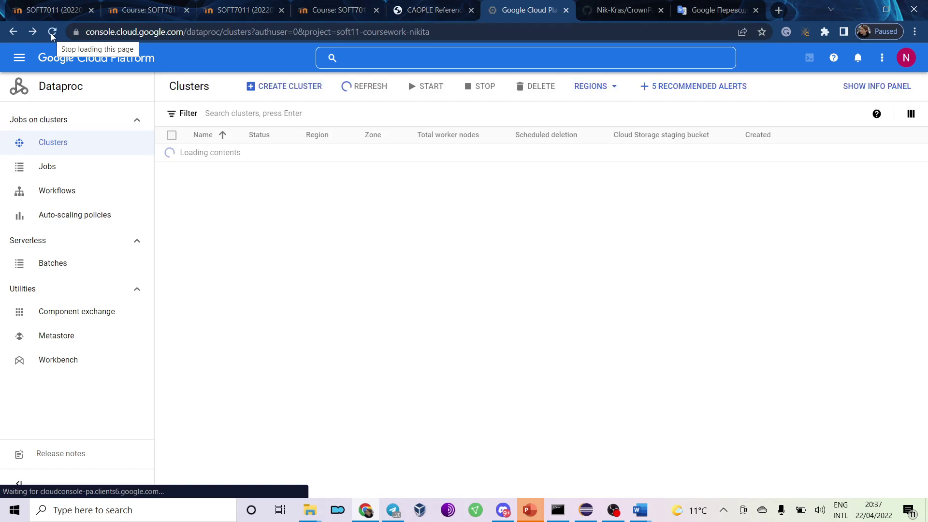
pyautogui.click(53, 32)
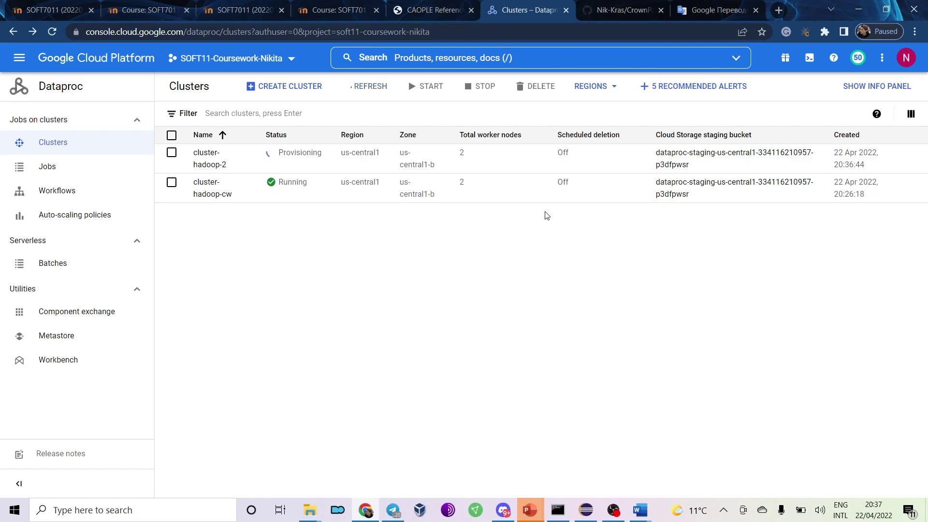
pyautogui.click(670, 96)
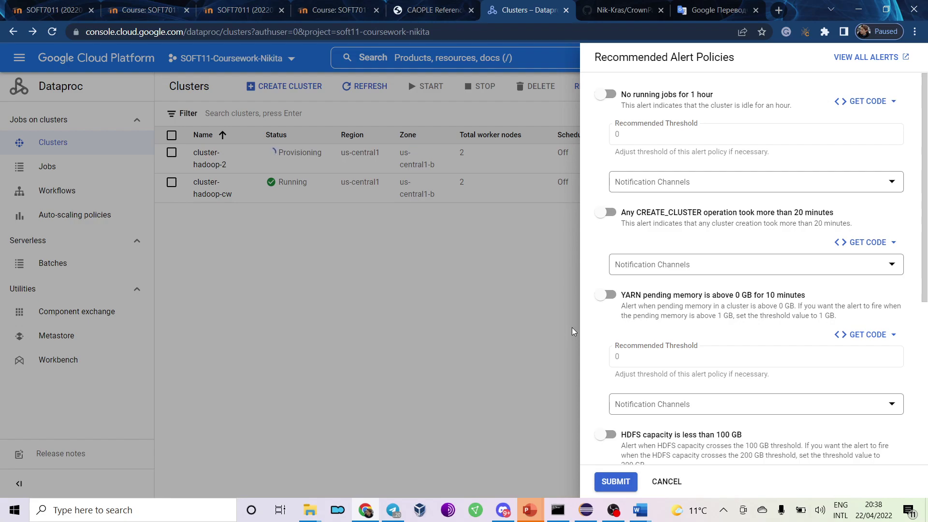
pyautogui.click(498, 320)
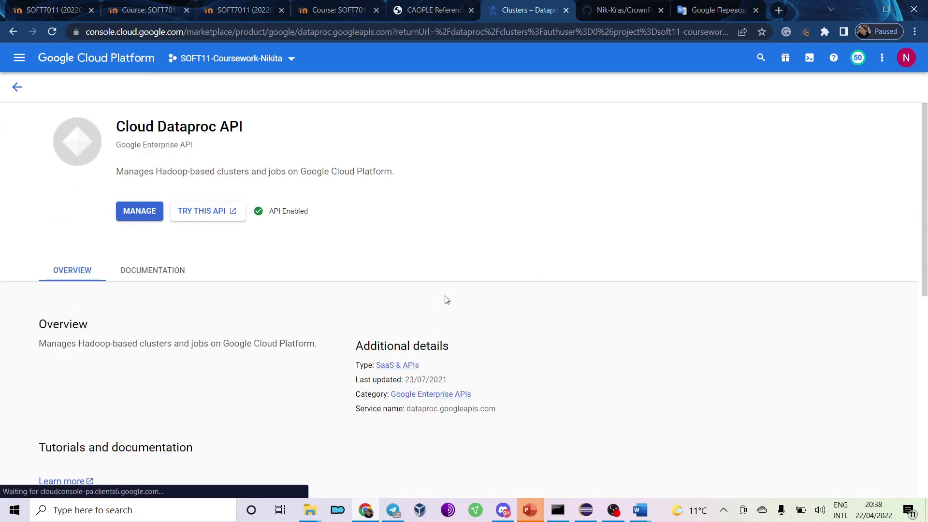
# Return to the clusters list, dismiss the API notification, and replace the Dataproc tab with a new one.
pyautogui.click(11, 85)
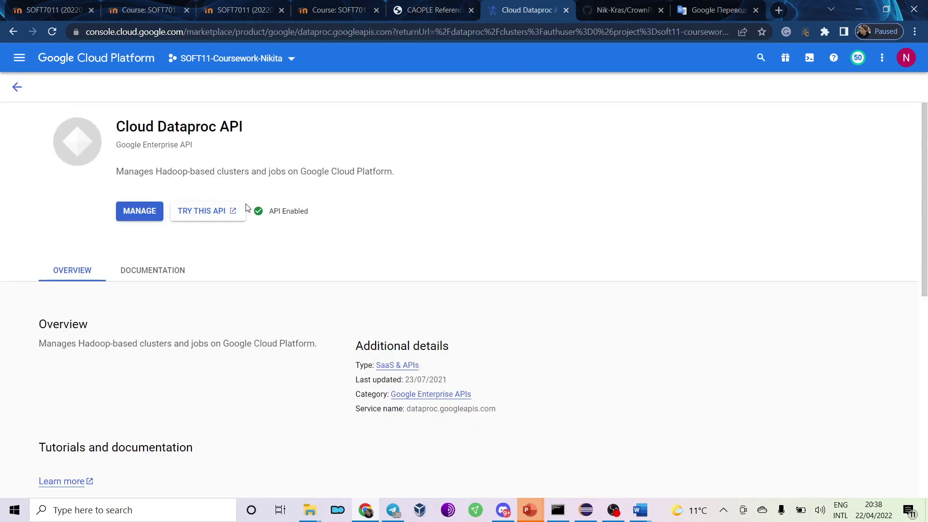
pyautogui.click(17, 87)
pyautogui.click(600, 462)
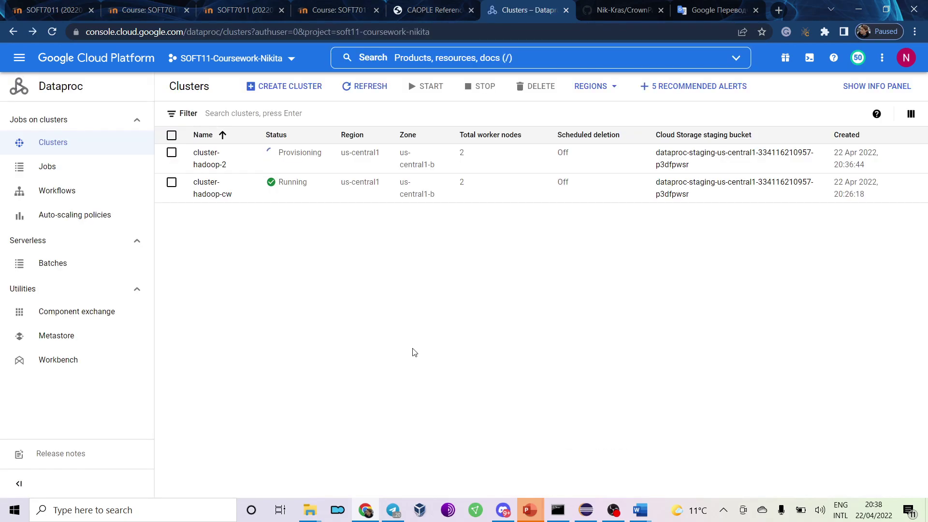
pyautogui.click(565, 10)
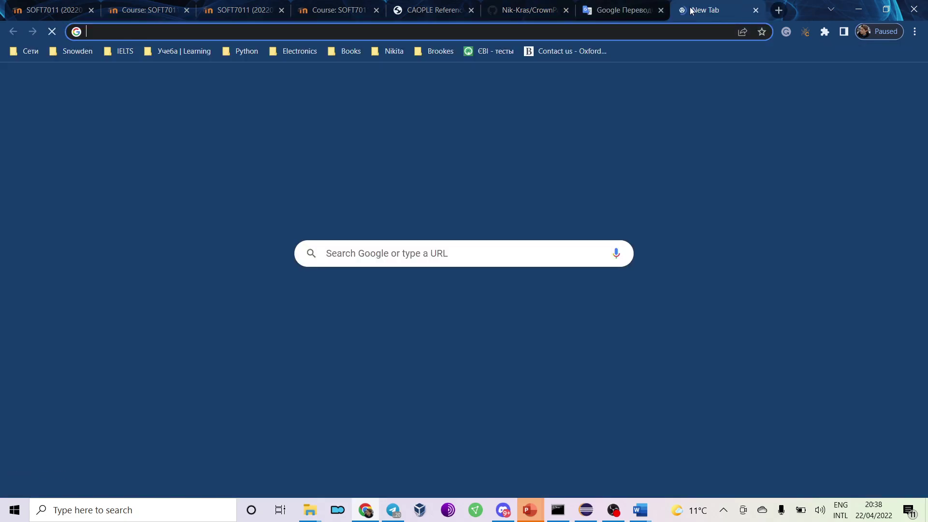
pyautogui.click(685, 12)
pyautogui.click(432, 51)
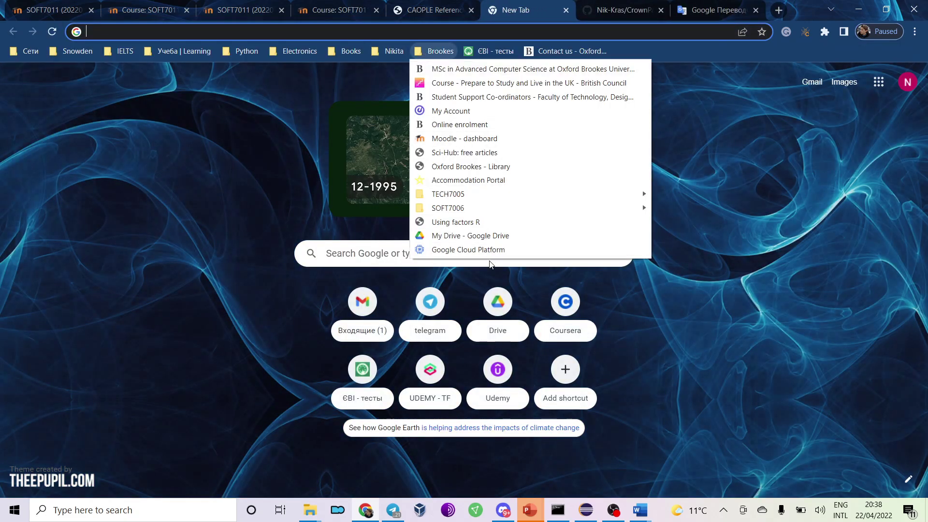
# Open the Google Cloud Platform bookmark and view cluster-hadoop-2's details under Dataproc > Clusters, then switch to Word.
pyautogui.click(491, 251)
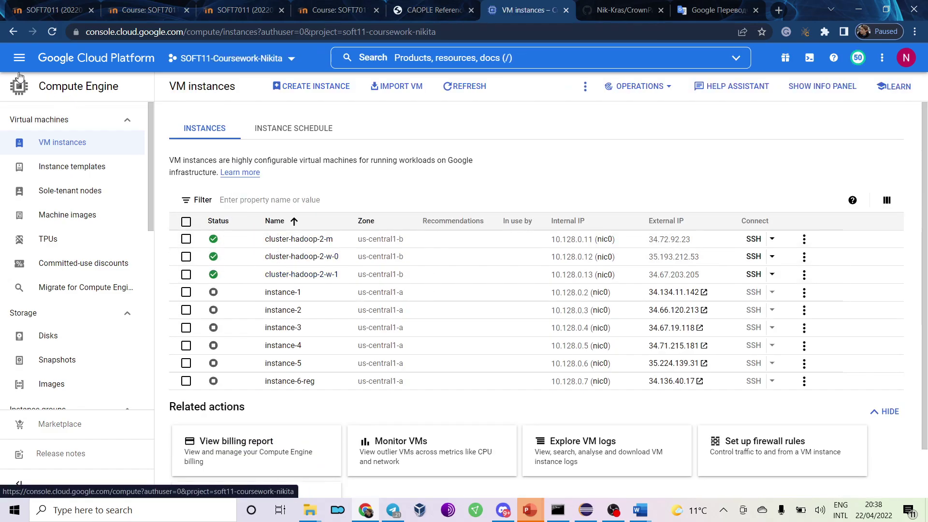
pyautogui.click(12, 60)
pyautogui.moveTo(53, 198)
pyautogui.moveTo(133, 182)
pyautogui.click(217, 207)
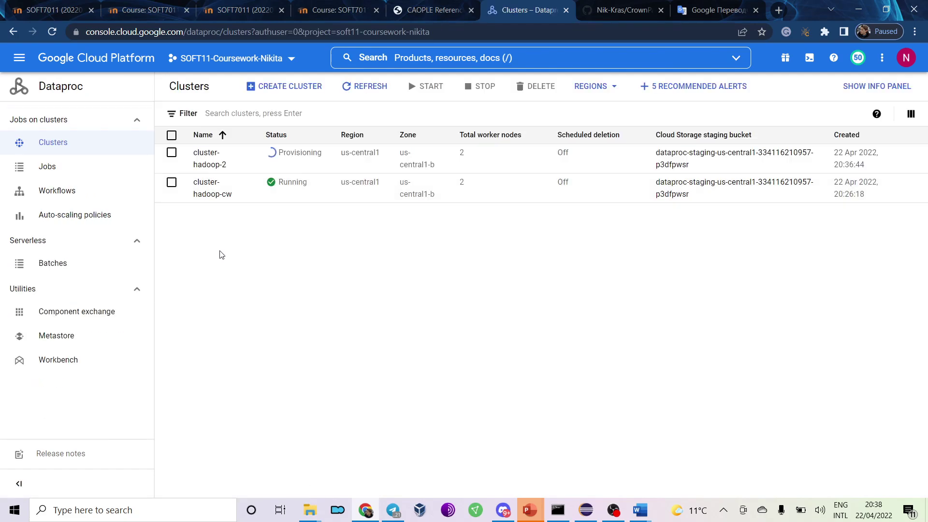
pyautogui.click(207, 161)
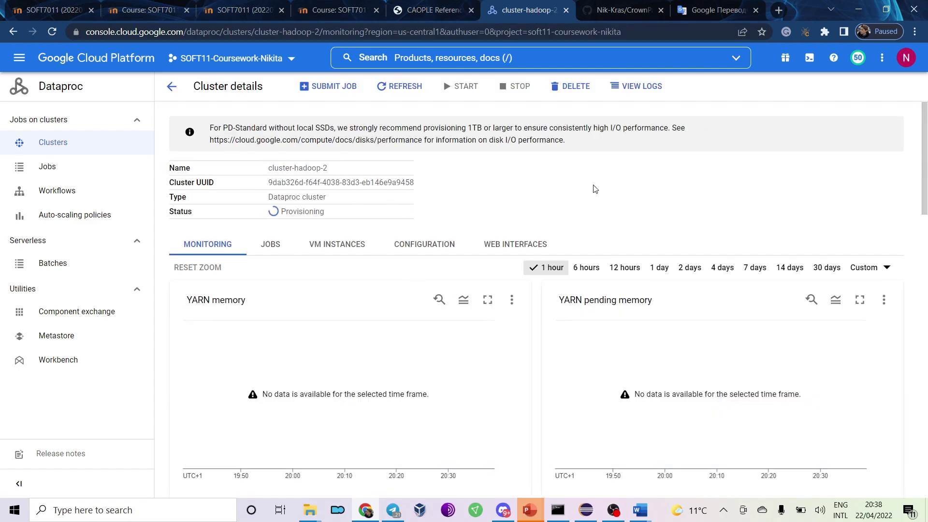
pyautogui.hotkey('alt', 'Tab')
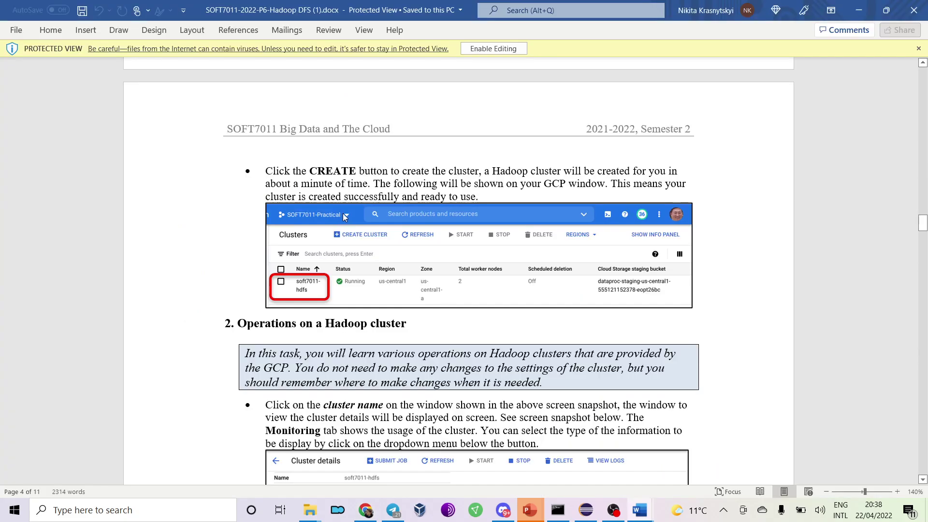
# Scroll the Word guide to the Monitoring tab section, then return to the now-running cluster-hadoop-2 page.
pyautogui.scroll(-6, 387, 225)
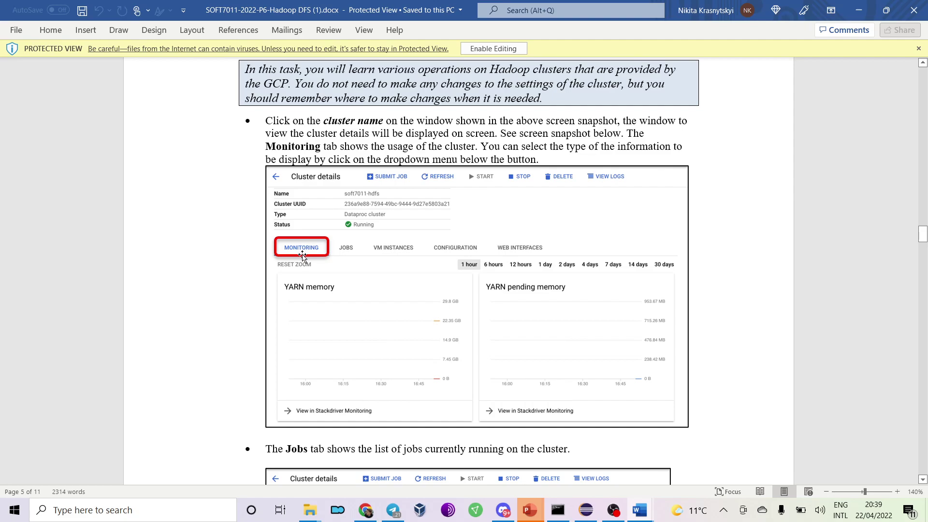
pyautogui.hotkey('alt', 'Tab')
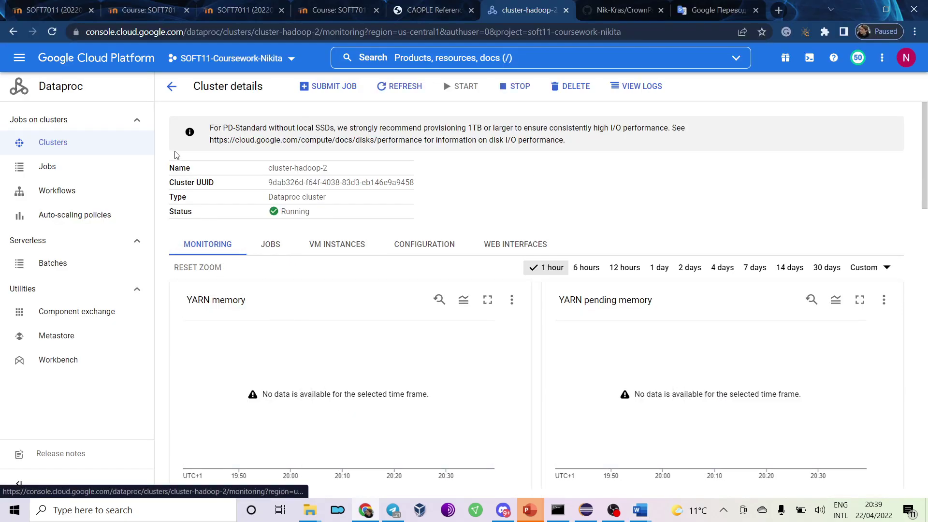
# Refresh cluster-hadoop-2's details and, following the Word guide, view its Jobs tab.
pyautogui.click(401, 86)
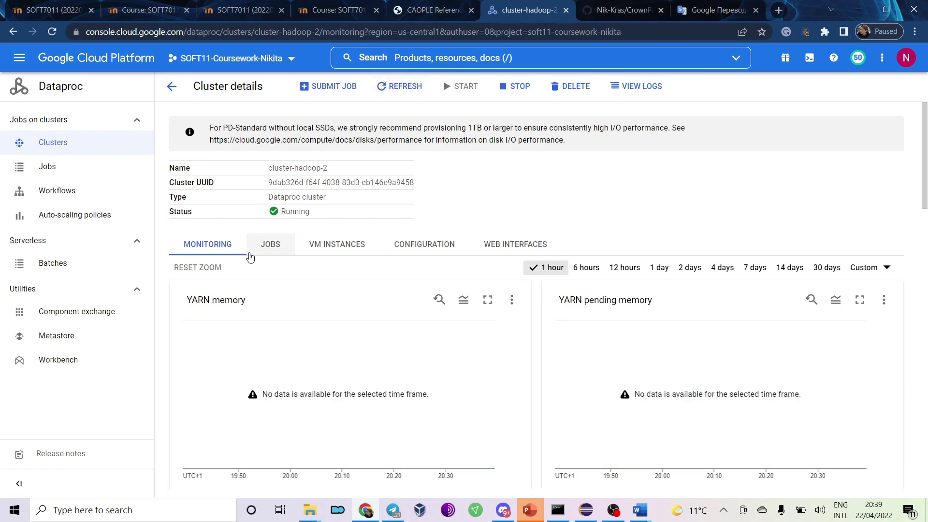
pyautogui.scroll(-6, 250, 256)
pyautogui.scroll(6, 250, 256)
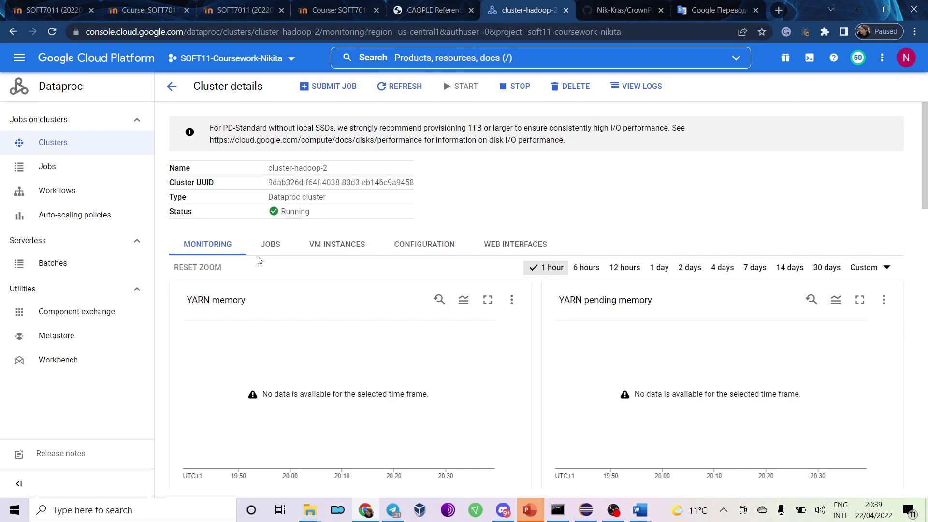
pyautogui.hotkey('alt', 'Tab')
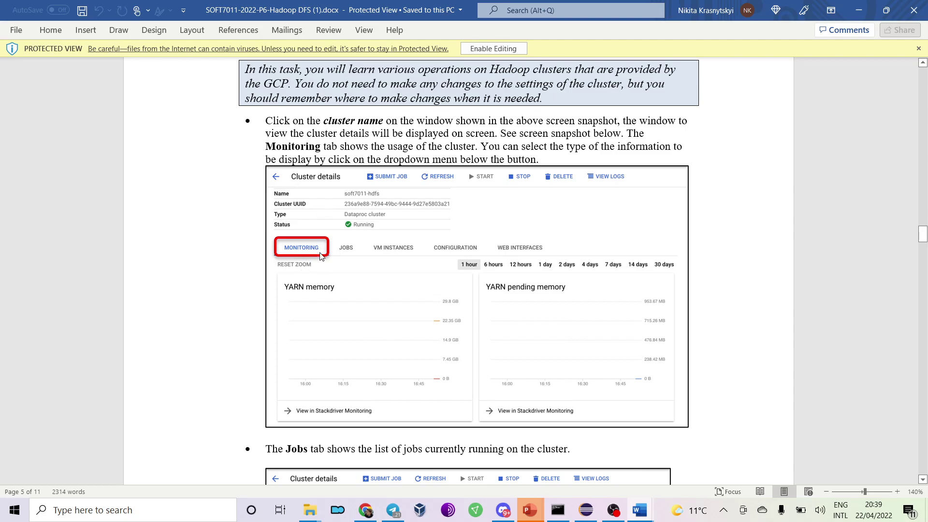
pyautogui.scroll(-5, 299, 203)
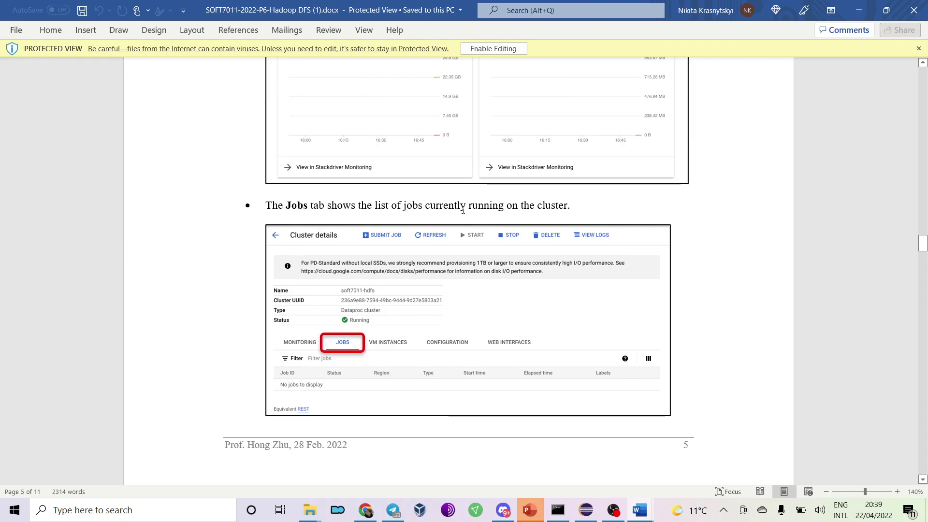
pyautogui.click(365, 510)
pyautogui.click(269, 246)
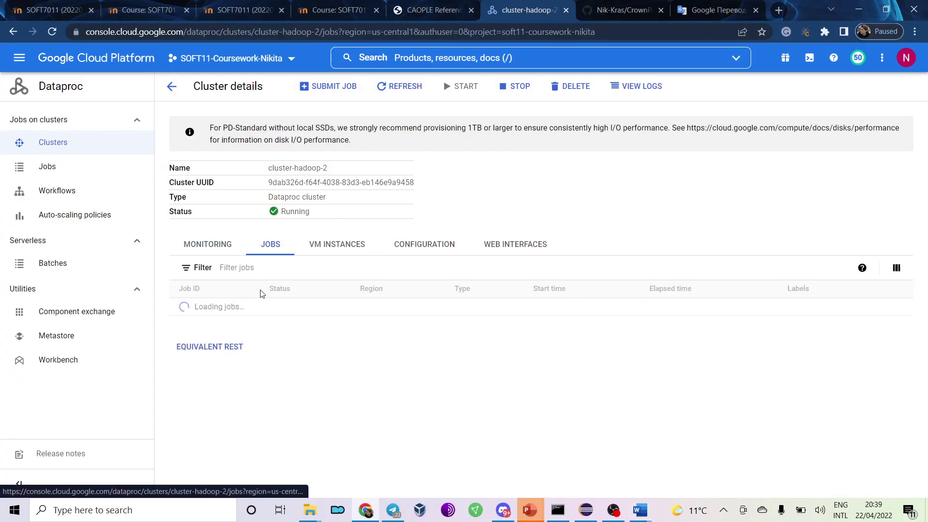
# Check the guide, then view the VM Instances tab: master cluster-hadoop-2-m and workers w-0, w-1 running.
pyautogui.hotkey('alt', 'Tab')
pyautogui.scroll(-6, 231, 305)
pyautogui.scroll(-1, 231, 306)
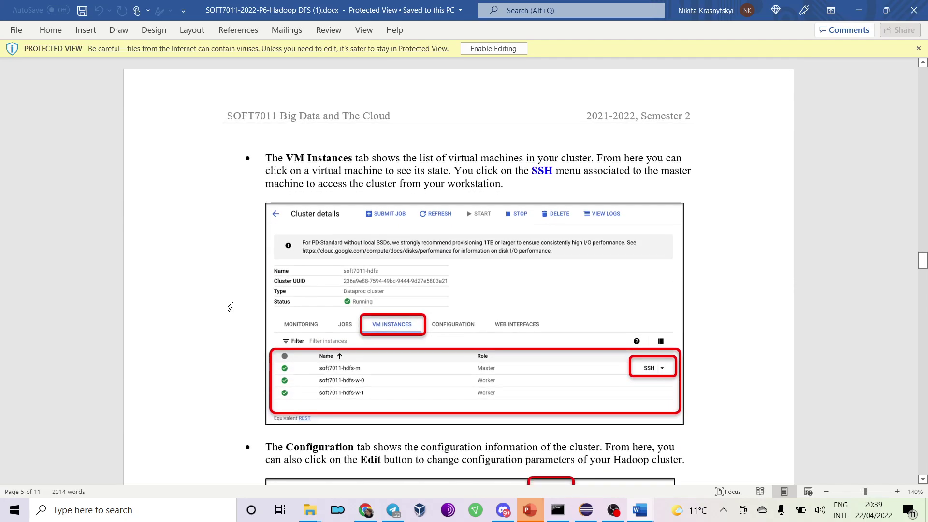
pyautogui.hotkey('alt', 'Tab')
pyautogui.click(343, 243)
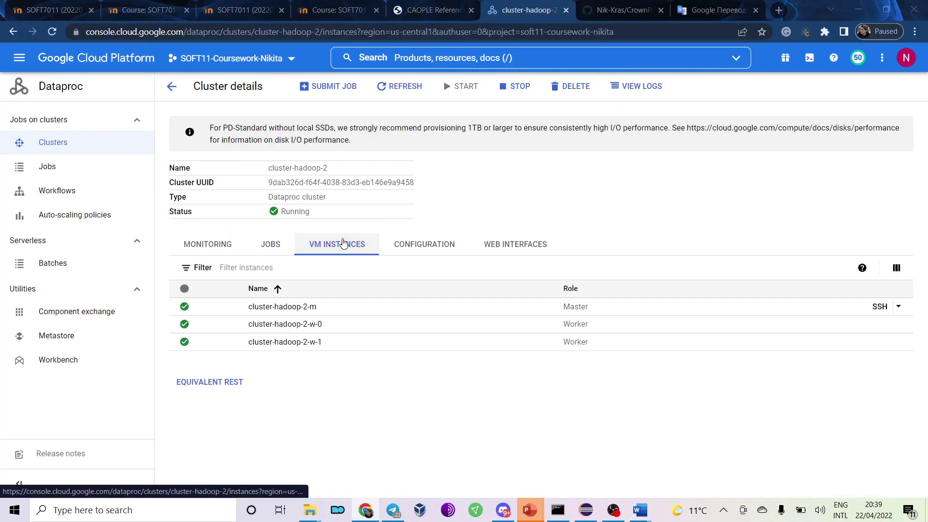
pyautogui.hotkey('alt', 'Tab')
pyautogui.hotkey('alt', 'Tab')
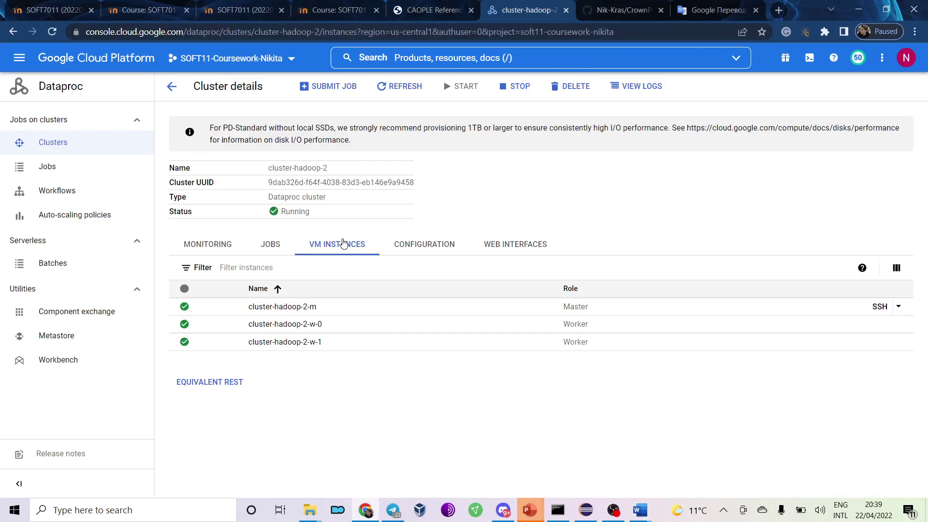
pyautogui.hotkey('alt', 'Tab')
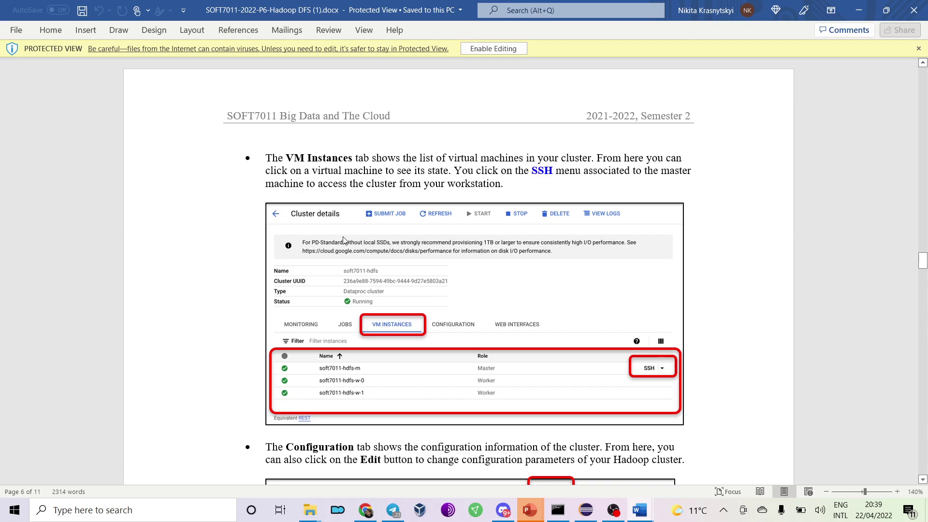
pyautogui.scroll(-2, 344, 240)
pyautogui.hotkey('alt', 'Tab')
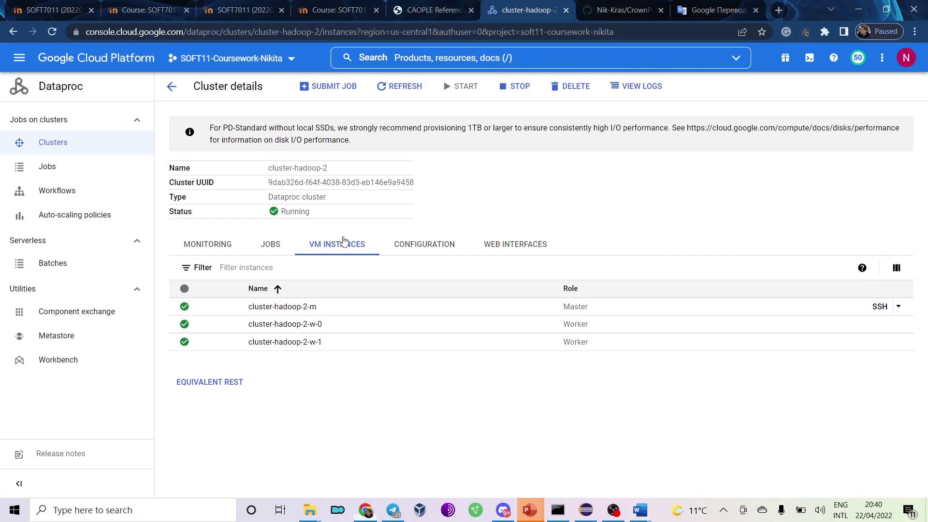
# Open an SSH window to master cluster-hadoop-2-m and confirm the connection.
pyautogui.click(887, 311)
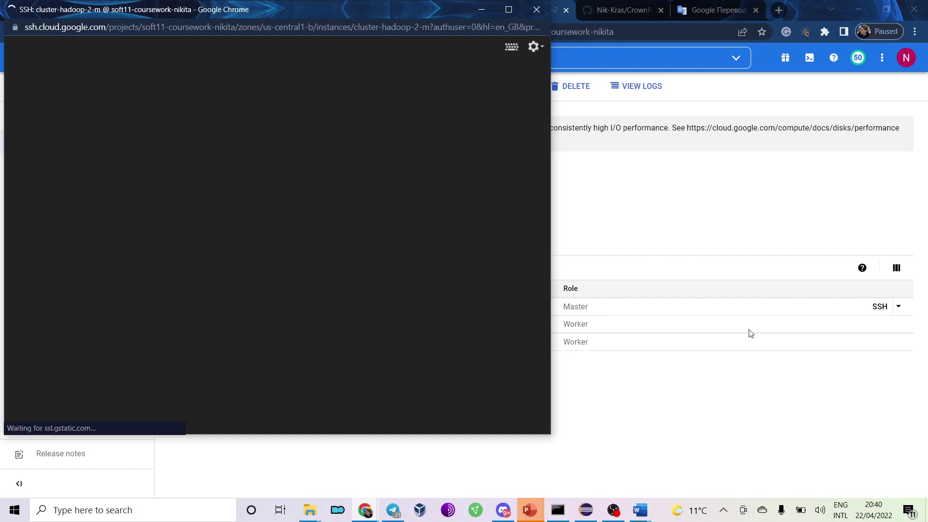
pyautogui.moveTo(280, 10); pyautogui.dragTo(286, 36)
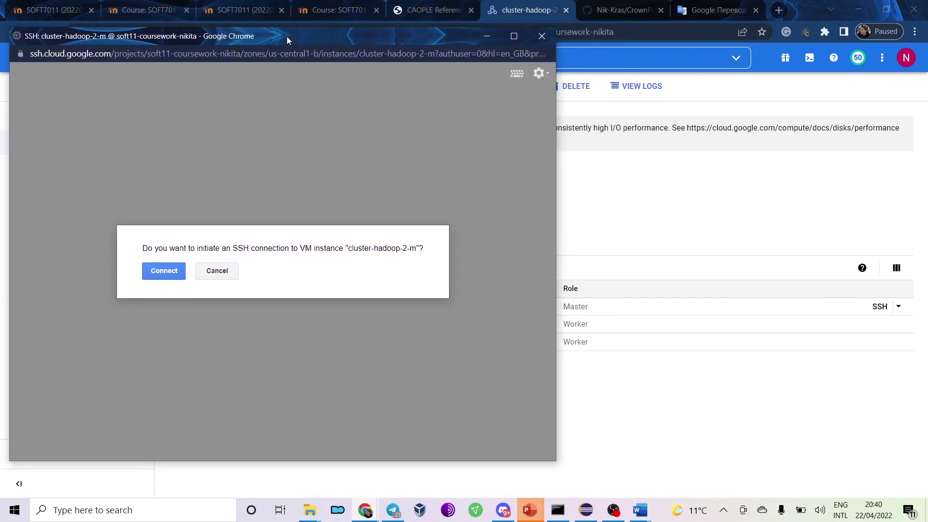
pyautogui.click(146, 273)
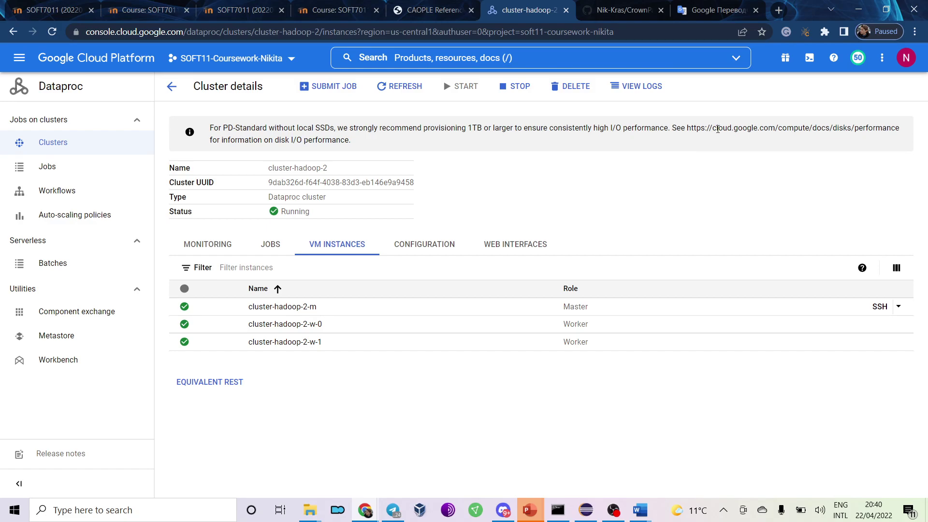
# Check the Hadoop DFS practical, then run ls in the master node's SSH terminal.
pyautogui.moveTo(530, 510)
pyautogui.moveTo(445, 452)
pyautogui.moveTo(365, 510)
pyautogui.click(451, 459)
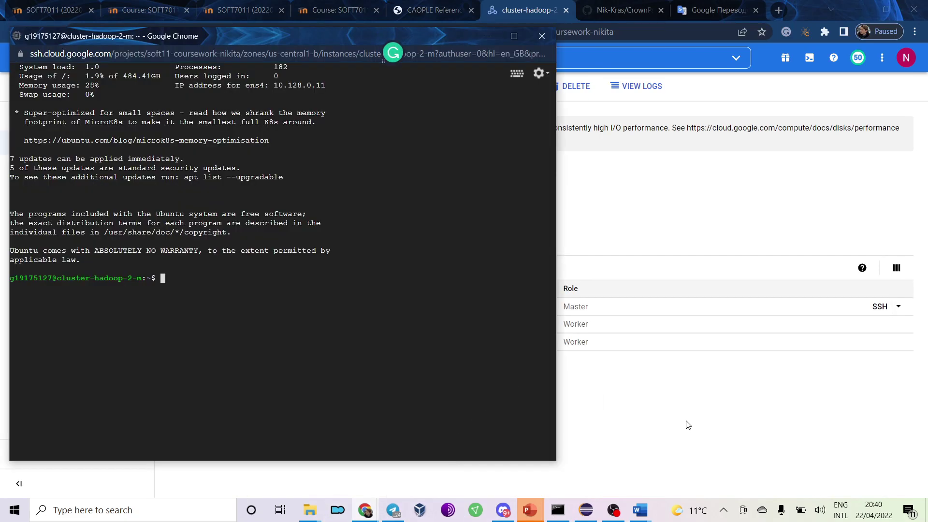
pyautogui.hotkey('alt', 'Tab')
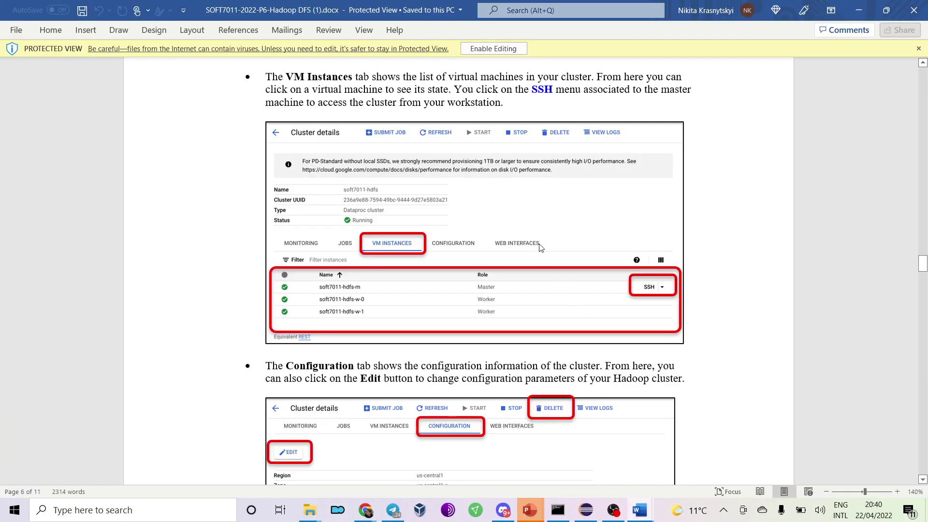
pyautogui.scroll(-4, 541, 249)
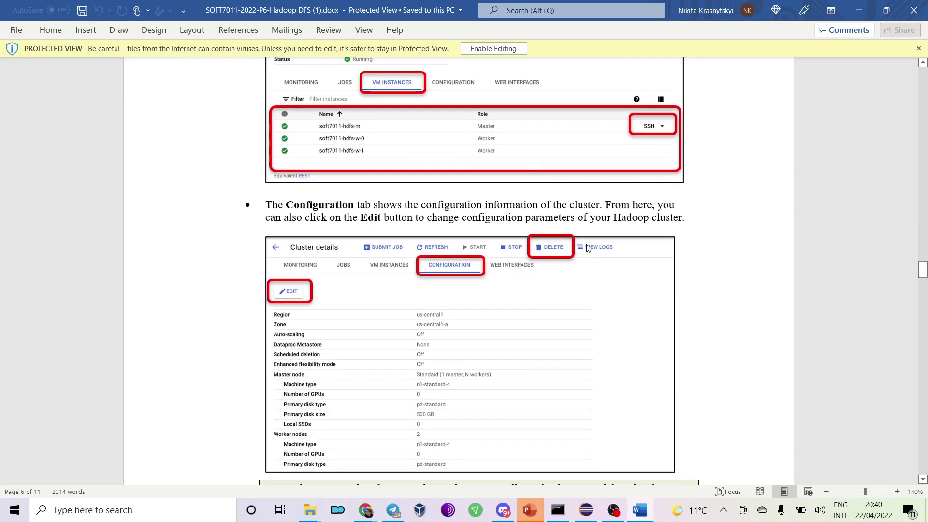
pyautogui.hotkey('alt', 'Tab')
pyautogui.write('k')
pyautogui.press('BackSpace')
pyautogui.write('ls')
pyautogui.press('Return')
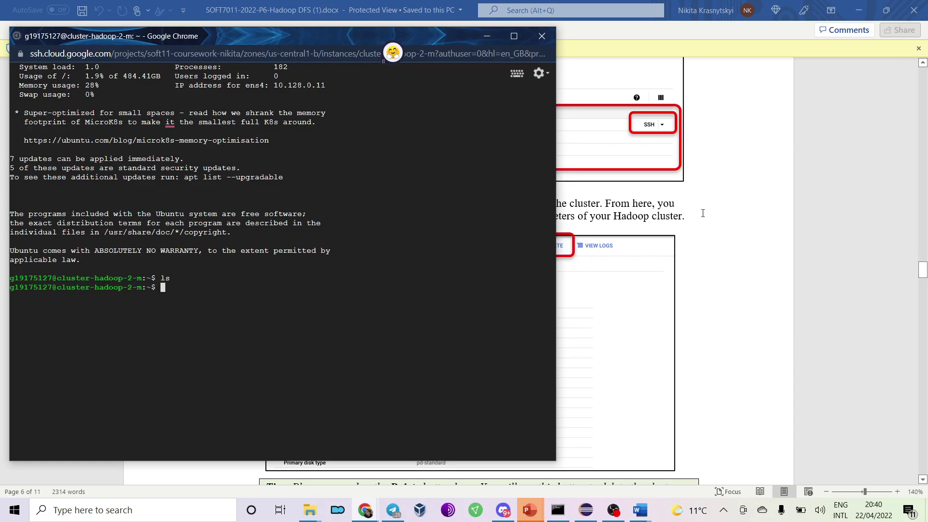
# Close and leave the SSH session, then show cluster-hadoop-2's Configuration tab.
pyautogui.click(513, 36)
pyautogui.click(914, 7)
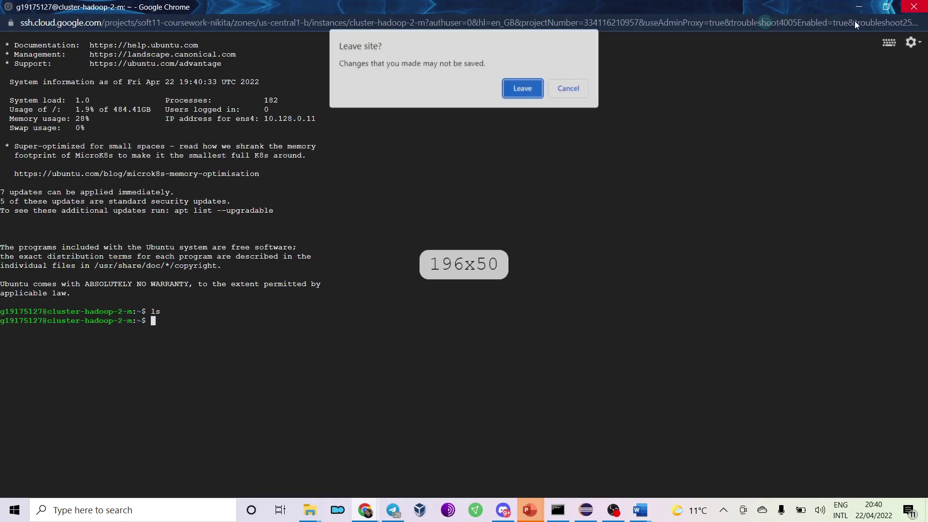
pyautogui.click(523, 88)
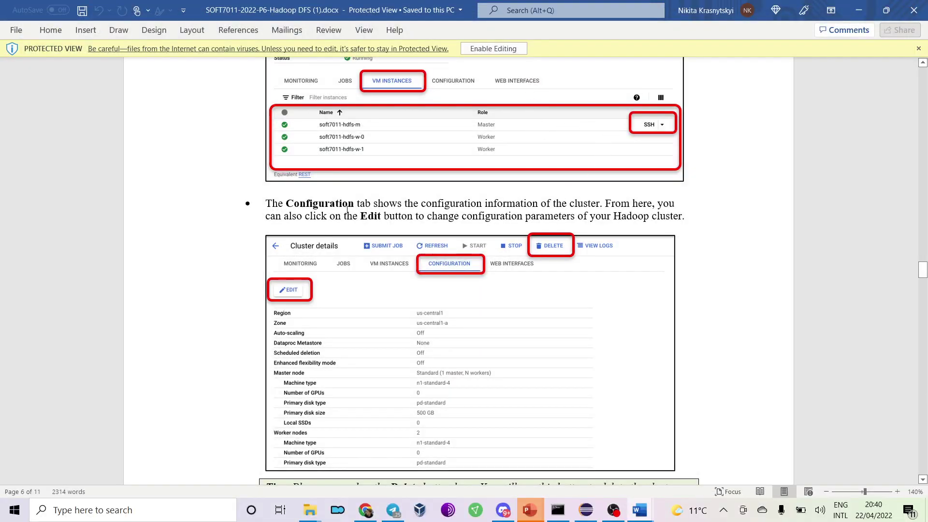
pyautogui.hotkey('alt', 'Tab')
pyautogui.click(420, 243)
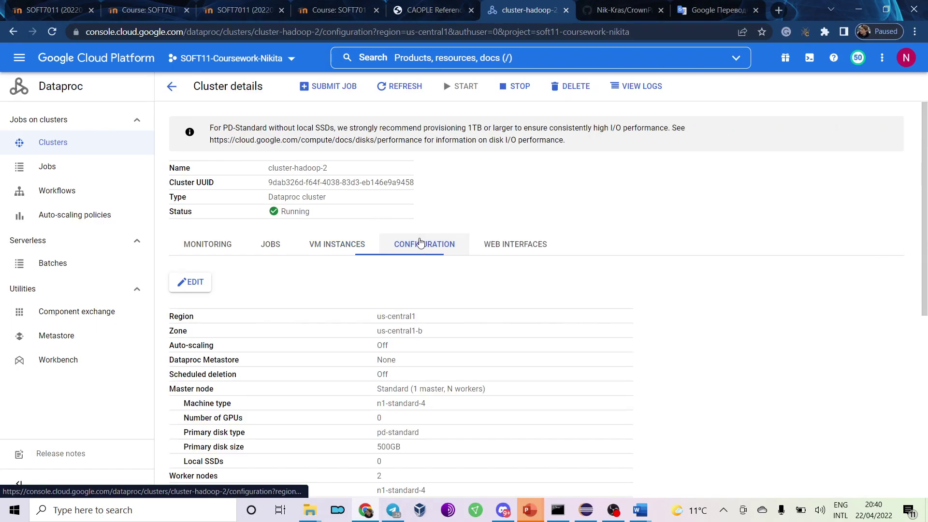
pyautogui.hotkey('alt', 'Tab')
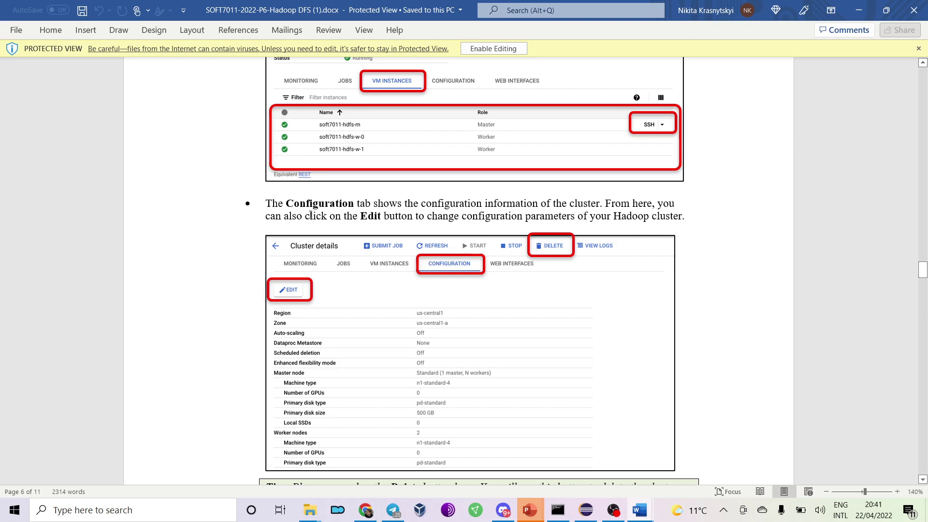
pyautogui.scroll(-6, 266, 286)
pyautogui.scroll(4, 266, 286)
pyautogui.scroll(-5, 267, 283)
pyautogui.scroll(10, 267, 284)
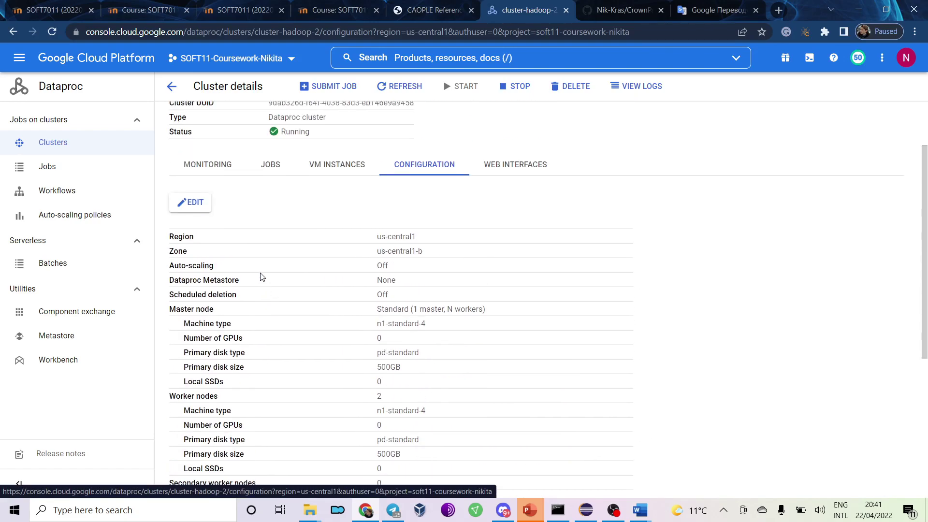
pyautogui.click(190, 248)
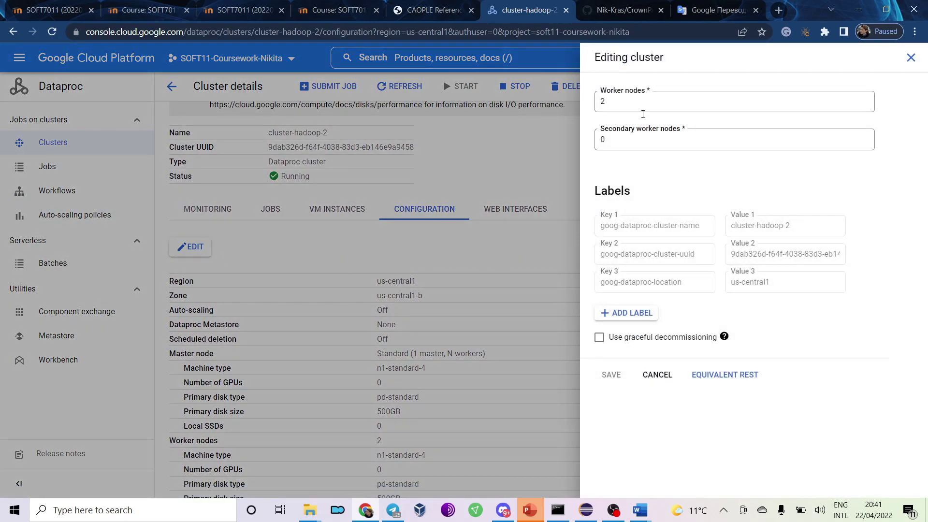
pyautogui.click(632, 103)
pyautogui.click(631, 131)
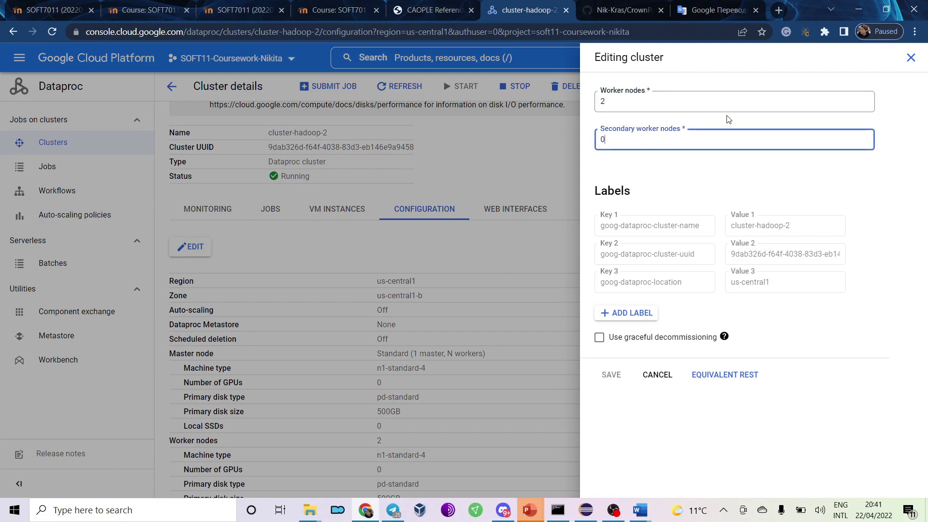
pyautogui.click(911, 59)
pyautogui.hotkey('alt', 'Tab')
pyautogui.scroll(-6, 596, 284)
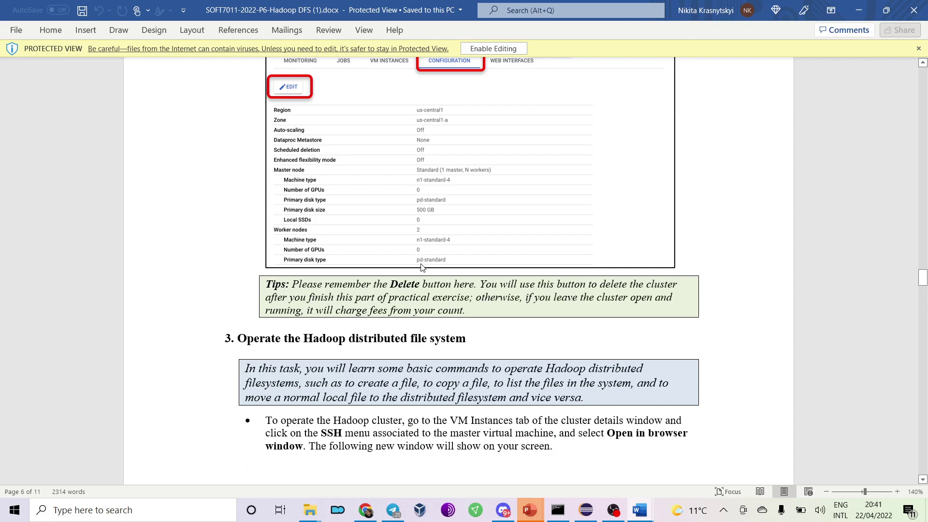
pyautogui.scroll(1, 424, 269)
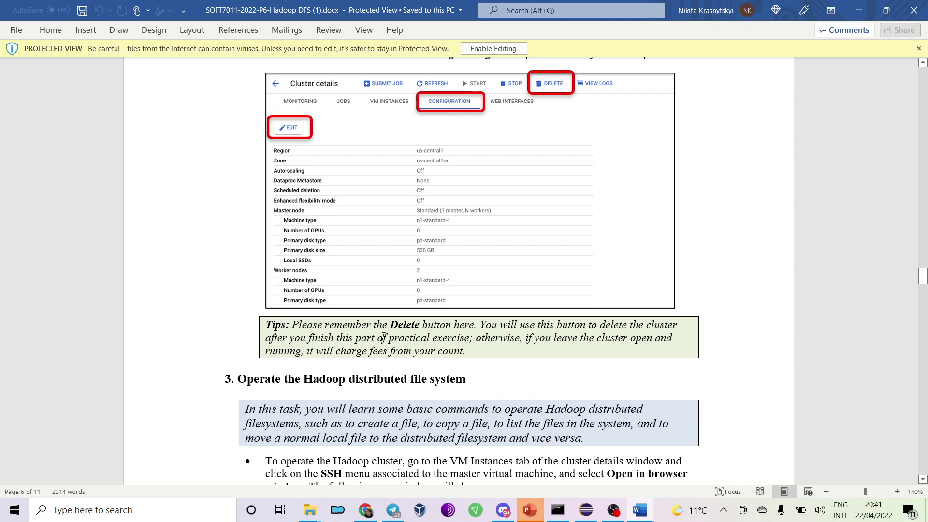
pyautogui.moveTo(477, 337); pyautogui.dragTo(466, 348)
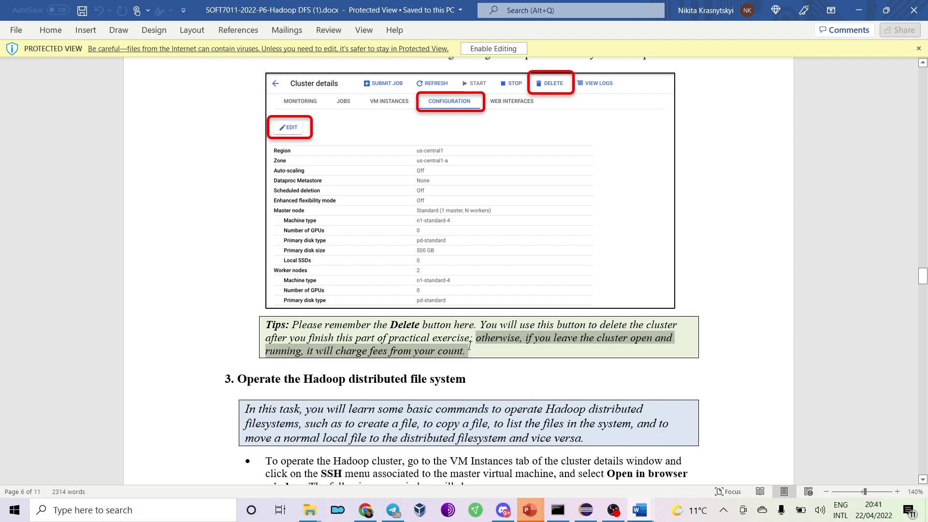
pyautogui.click(467, 351)
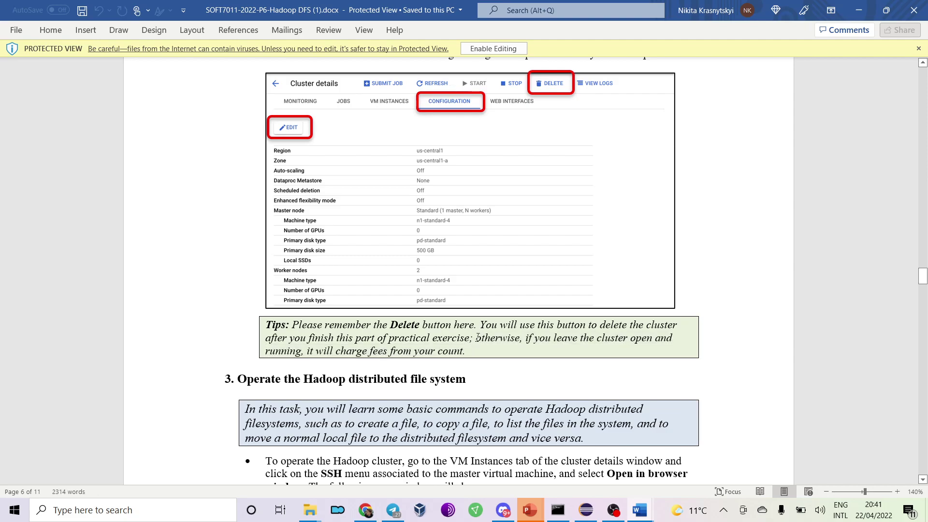
pyautogui.moveTo(476, 337); pyautogui.dragTo(482, 346)
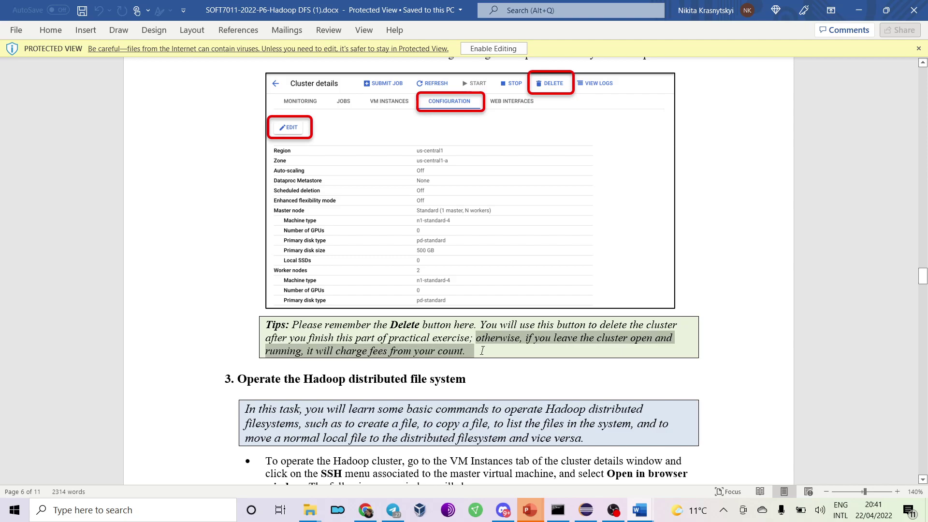
pyautogui.moveTo(470, 353); pyautogui.dragTo(476, 340)
pyautogui.click(477, 338)
pyautogui.click(481, 352)
pyautogui.click(477, 340)
pyautogui.hotkey('alt', 'Tab')
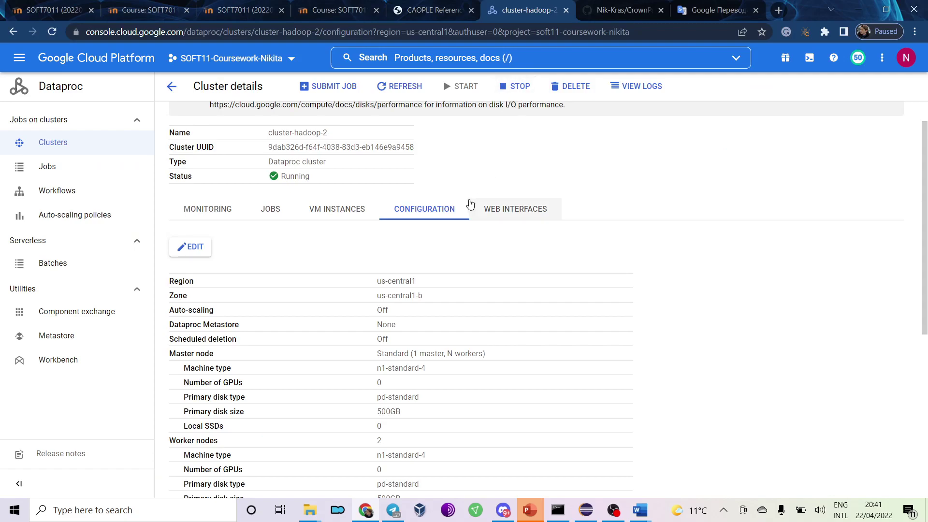
# Scroll through the Hadoop DFS practical document in Word.
pyautogui.scroll(-3, 442, 216)
pyautogui.hotkey('alt', 'Tab')
pyautogui.scroll(-5, 415, 244)
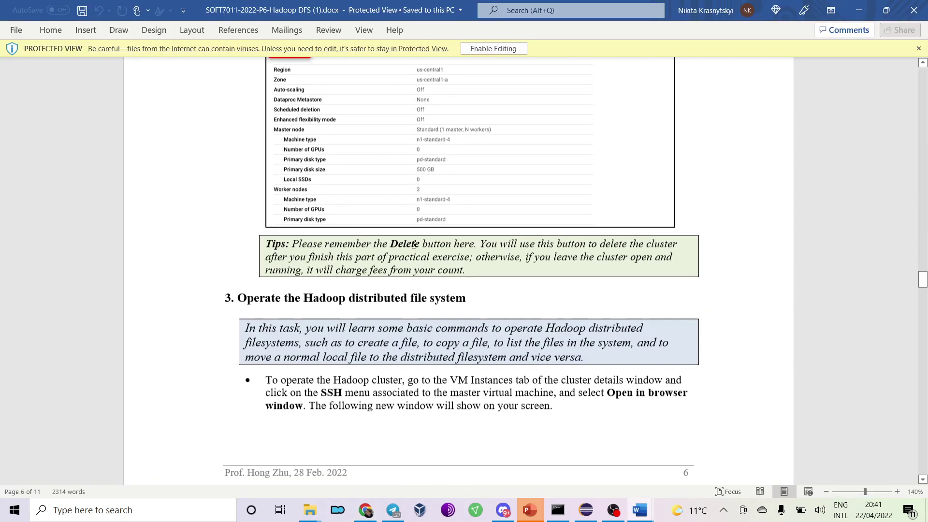
pyautogui.scroll(-3, 415, 244)
pyautogui.scroll(2, 414, 245)
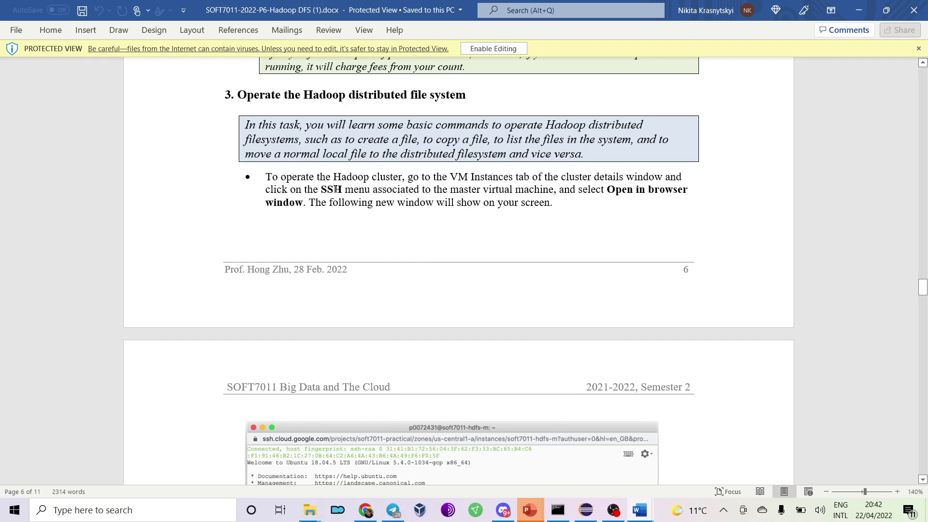
pyautogui.scroll(-3, 377, 183)
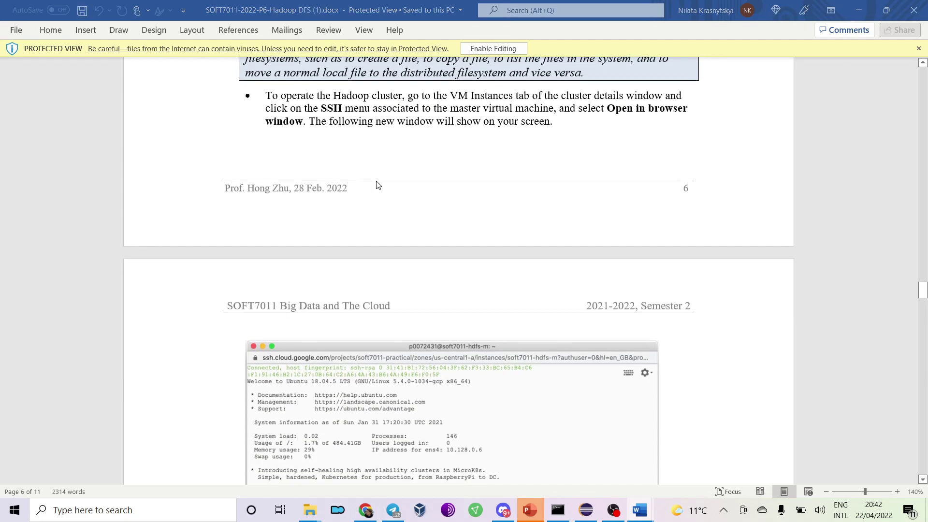
# Open a new SSH connection to cluster-hadoop-2-m from the VM Instances list.
pyautogui.hotkey('alt', 'Tab')
pyautogui.scroll(3, 441, 175)
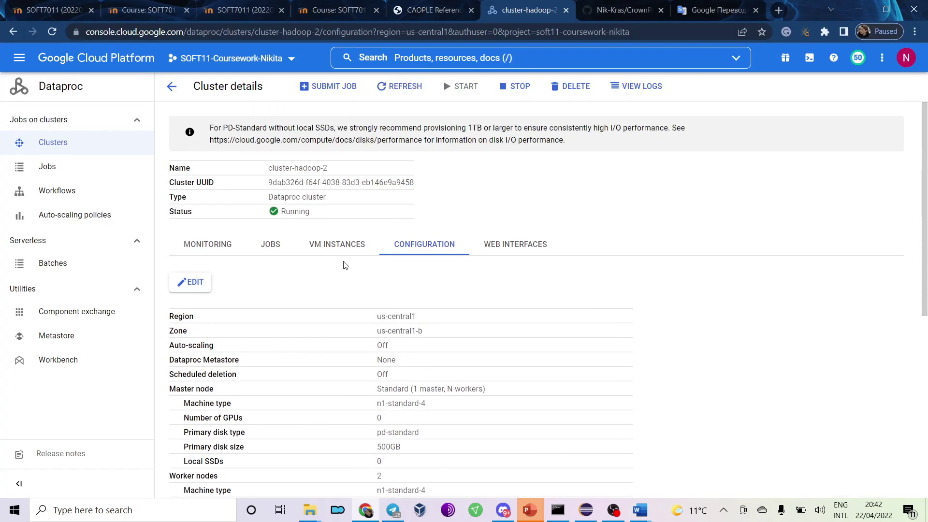
pyautogui.click(362, 245)
pyautogui.click(880, 306)
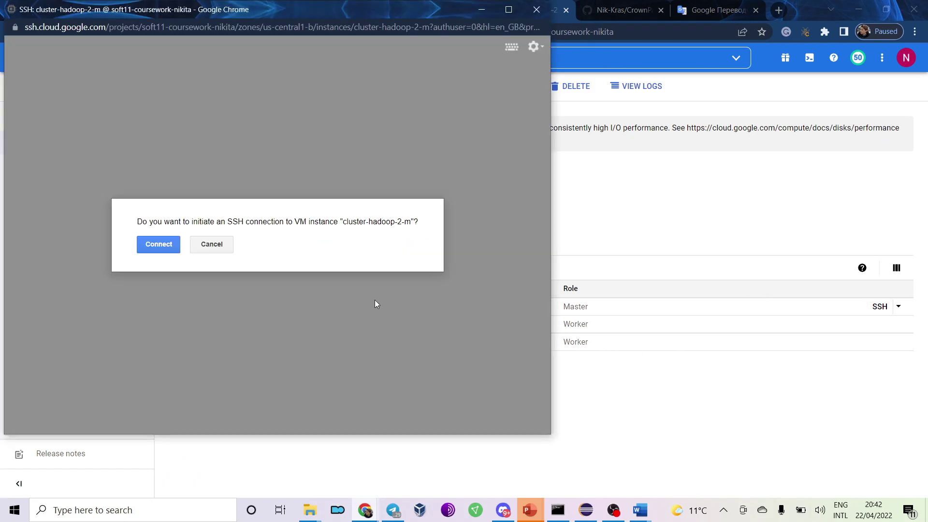
pyautogui.click(166, 248)
# Scroll to page 7's Hadoop command instructions and follow the Apache Hadoop documentation link.
pyautogui.hotkey('alt', 'Tab')
pyautogui.hotkey('alt', 'Tab')
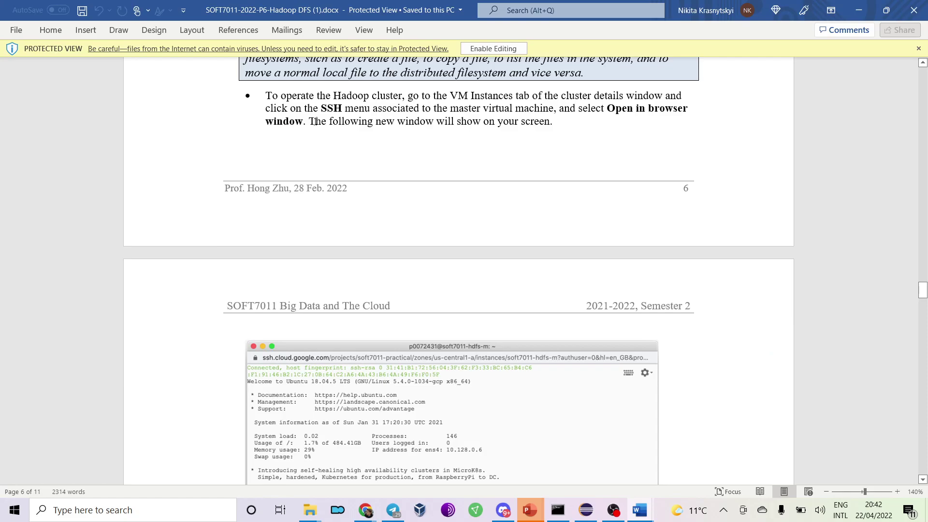
pyautogui.scroll(-5, 315, 122)
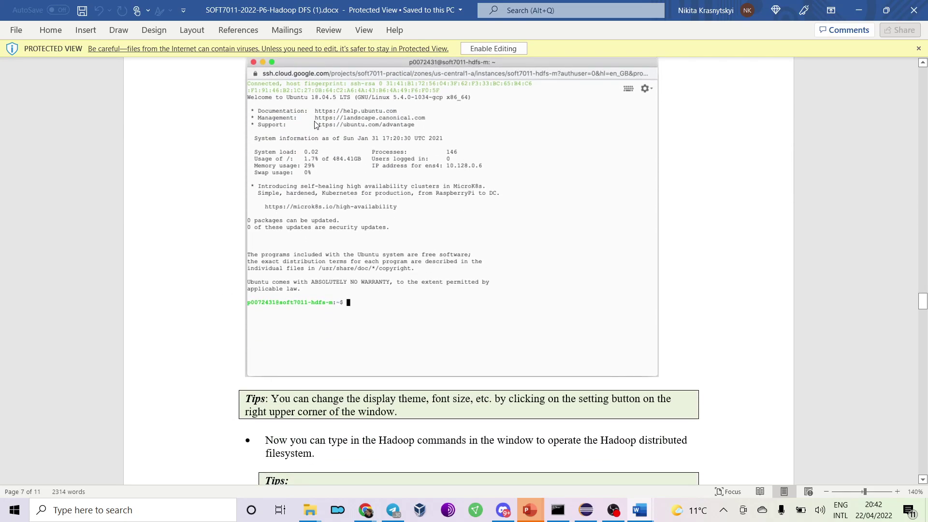
pyautogui.scroll(-6, 314, 124)
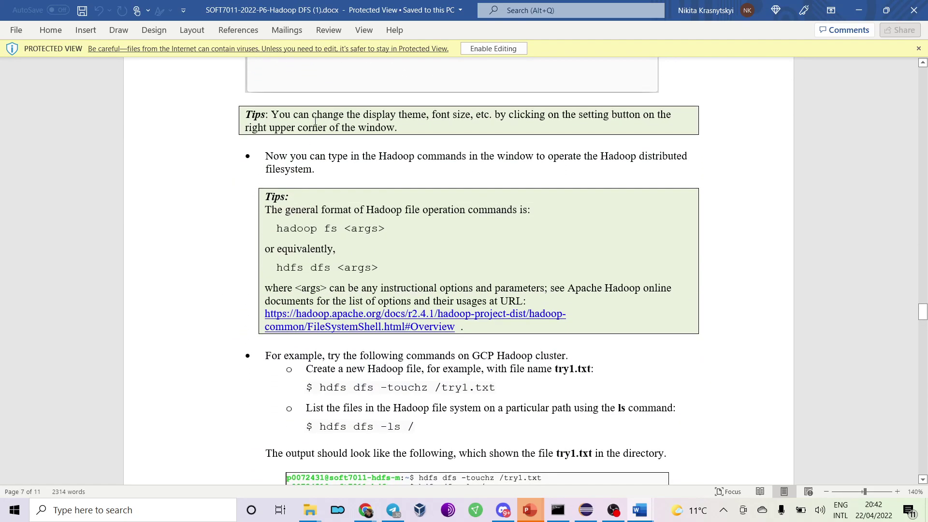
pyautogui.scroll(-1, 356, 104)
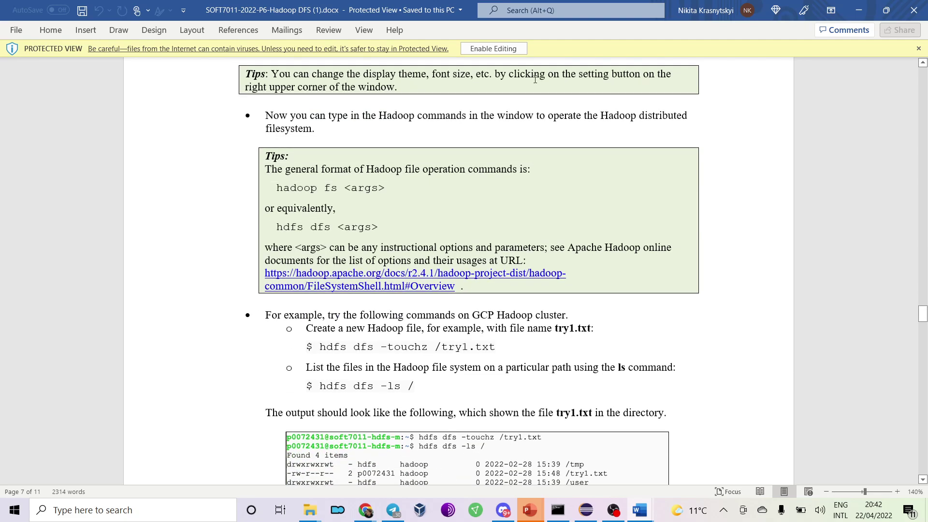
pyautogui.moveTo(268, 116); pyautogui.dragTo(431, 139)
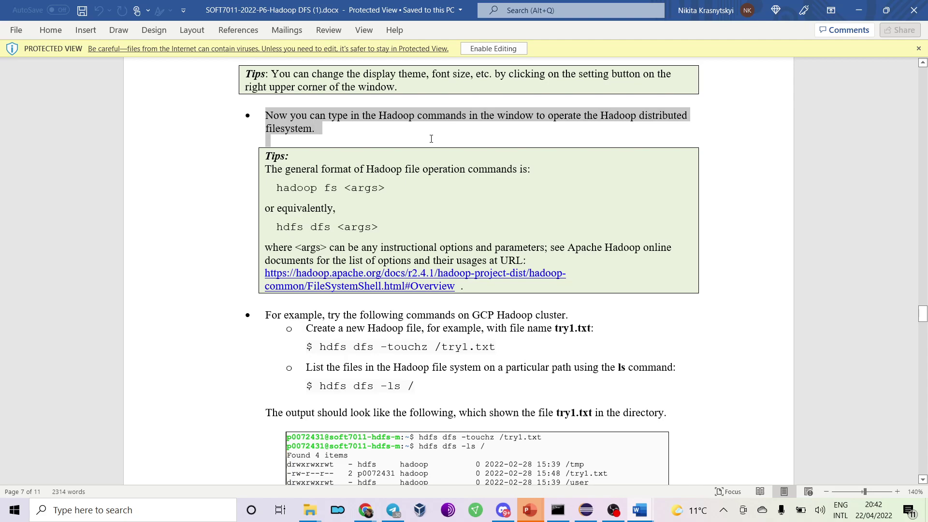
pyautogui.moveTo(363, 141); pyautogui.dragTo(341, 135)
pyautogui.click(491, 273)
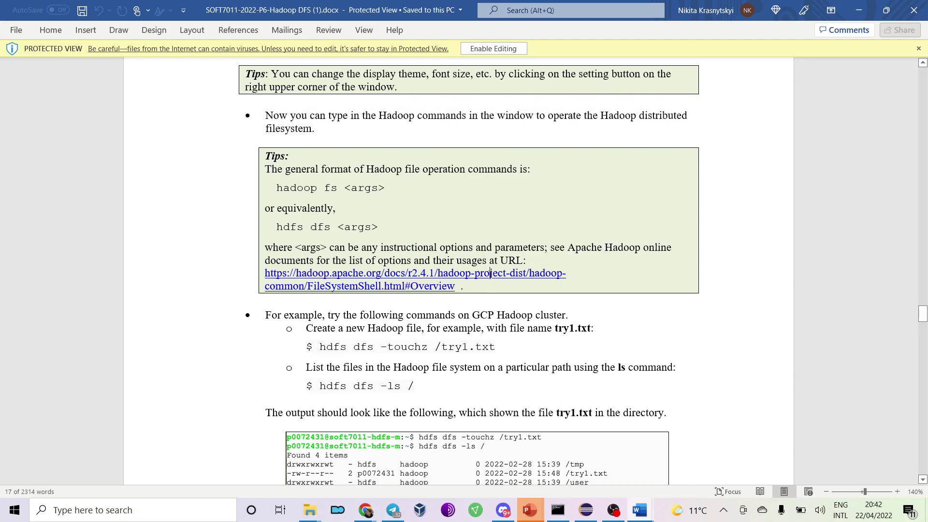
# Allow the Apache Hadoop File System Shell docs to open and glance across browser tabs.
pyautogui.click(498, 314)
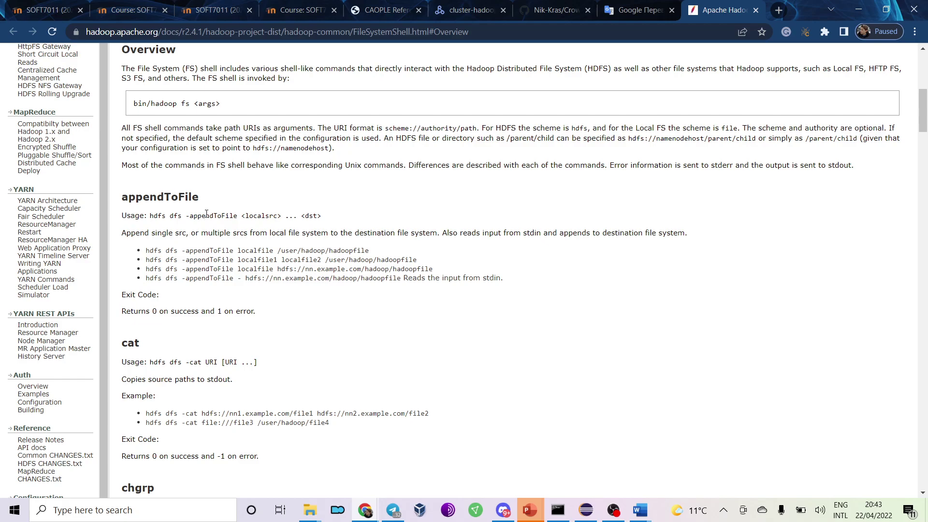
pyautogui.click(638, 10)
pyautogui.click(559, 9)
pyautogui.click(715, 9)
# Return to the Dataproc console and bring the master node's SSH terminal forward.
pyautogui.click(478, 7)
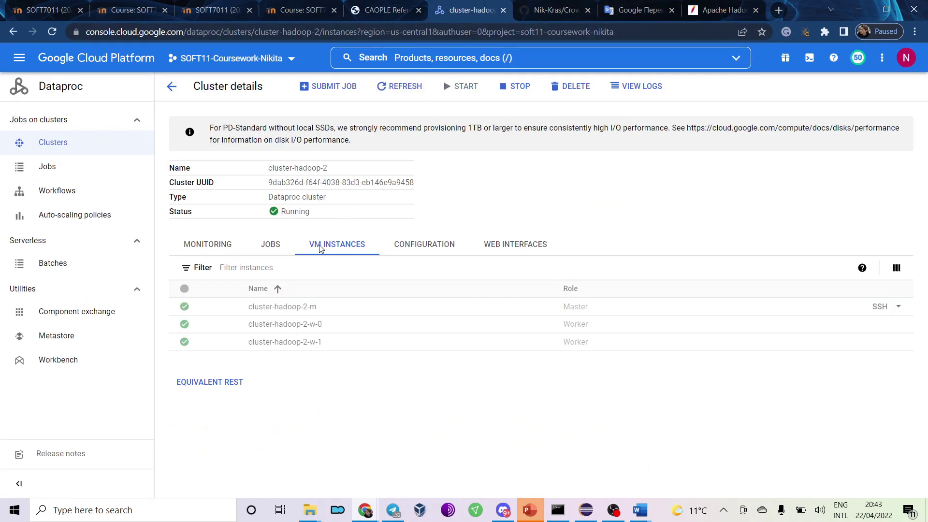
pyautogui.moveTo(365, 510)
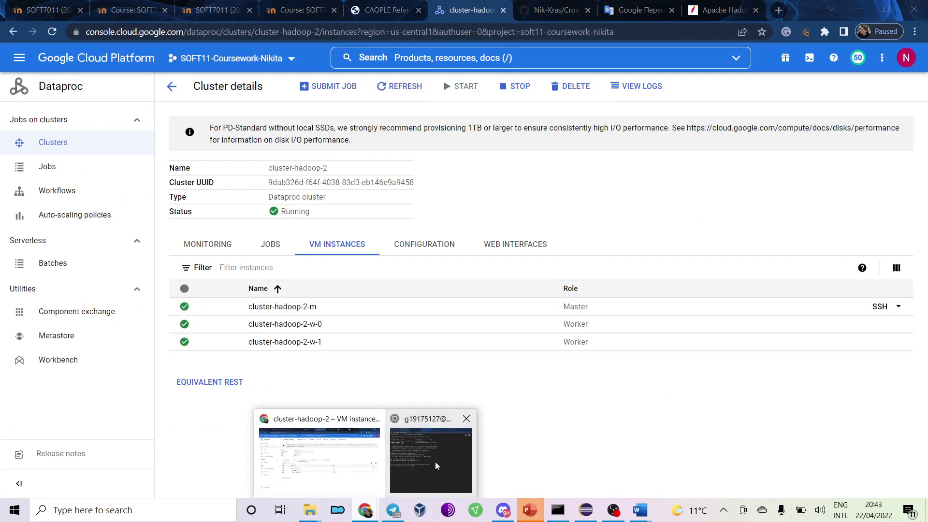
pyautogui.click(435, 462)
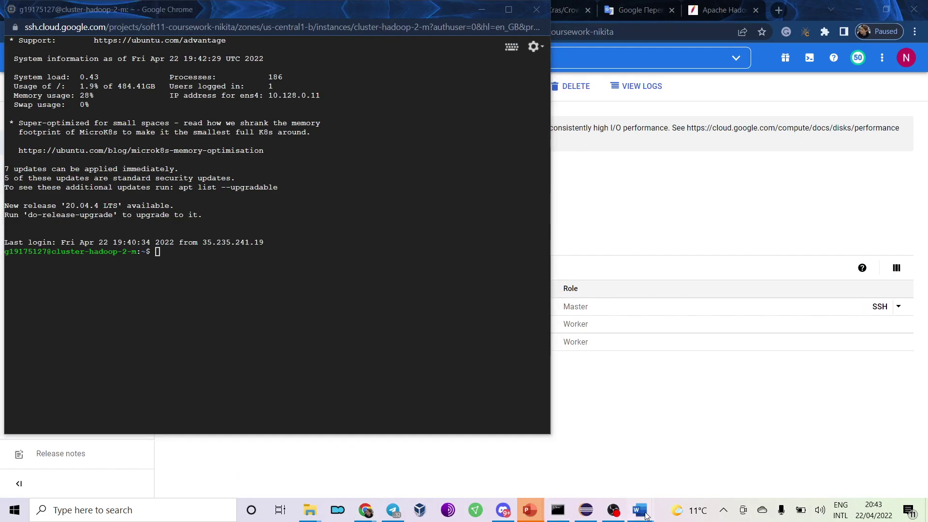
# Check the Hadoop DFS worksheet and position the SSH terminal so its commands stay visible.
pyautogui.moveTo(640, 510)
pyautogui.click(683, 483)
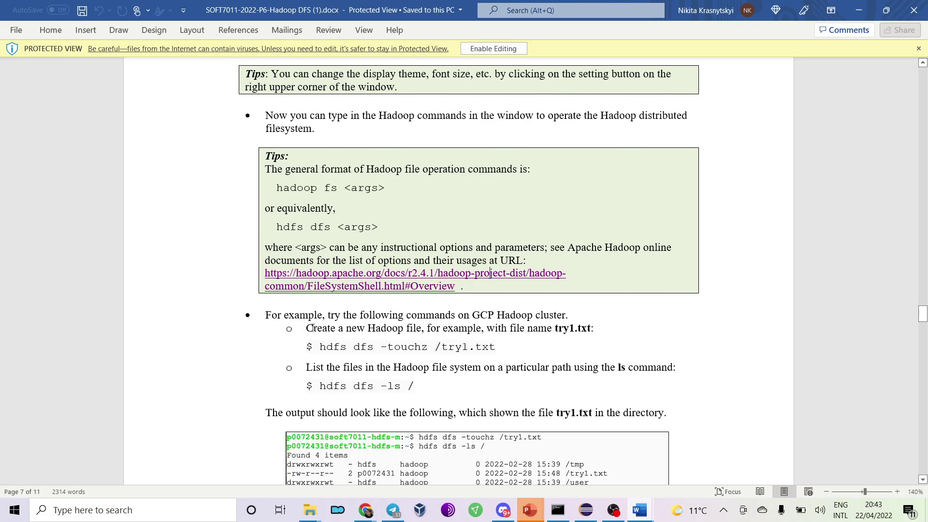
pyautogui.scroll(-3, 310, 328)
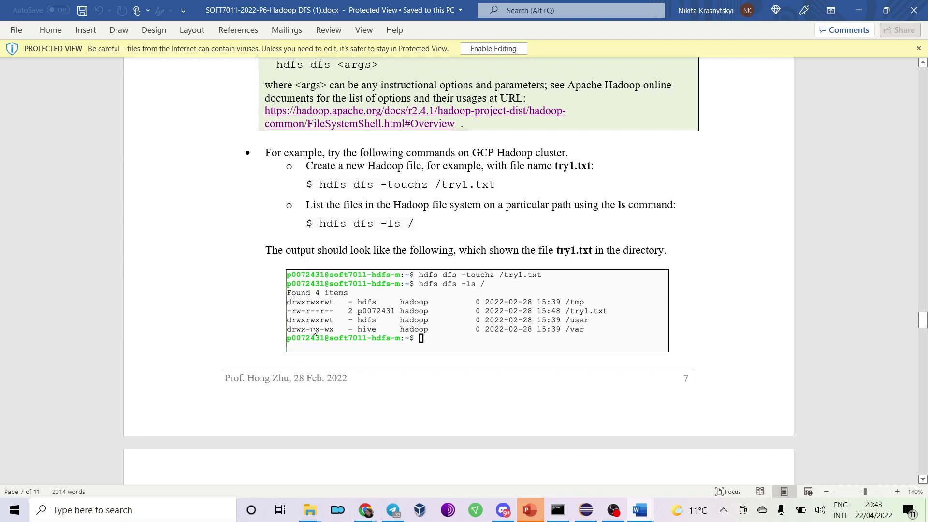
pyautogui.hotkey('alt', 'Tab')
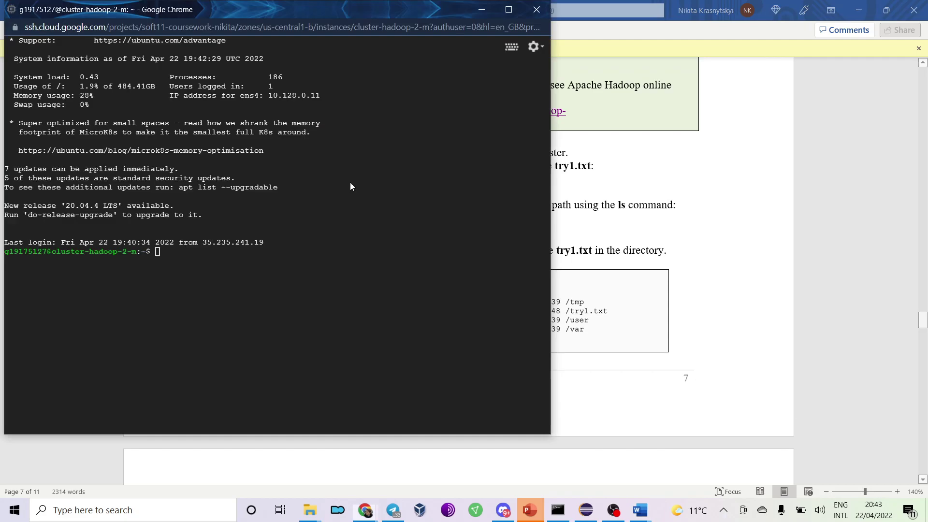
pyautogui.moveTo(358, 47); pyautogui.dragTo(441, 55)
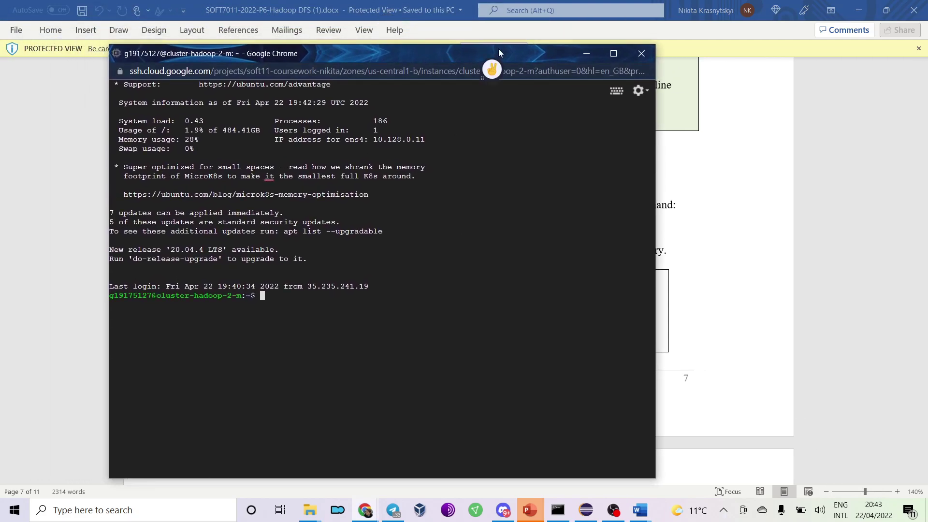
pyautogui.moveTo(539, 44); pyautogui.dragTo(607, 216)
# Create the empty HDFS file /textFile.txt with hdfs dfs -touchz, then list the home directory.
pyautogui.write('d')
pyautogui.press('BackSpace')
pyautogui.write('h')
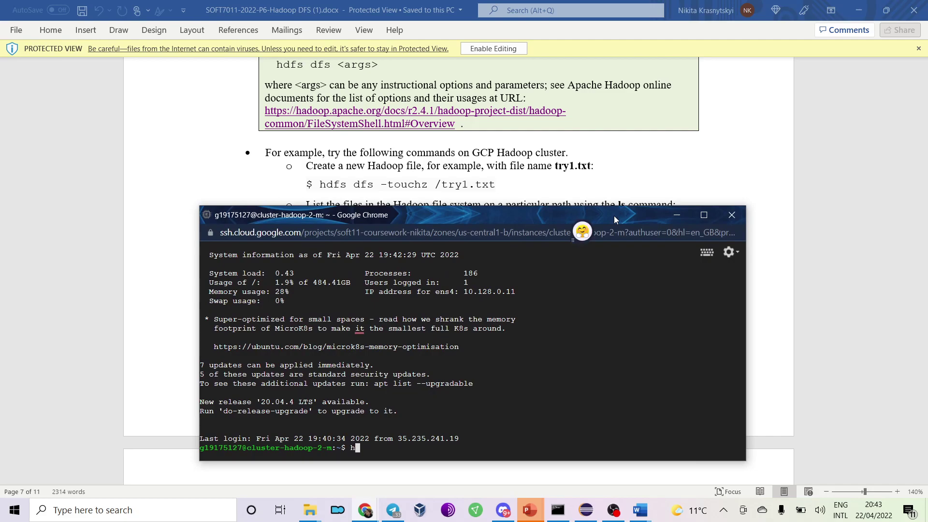
pyautogui.write('dfs dfs ')
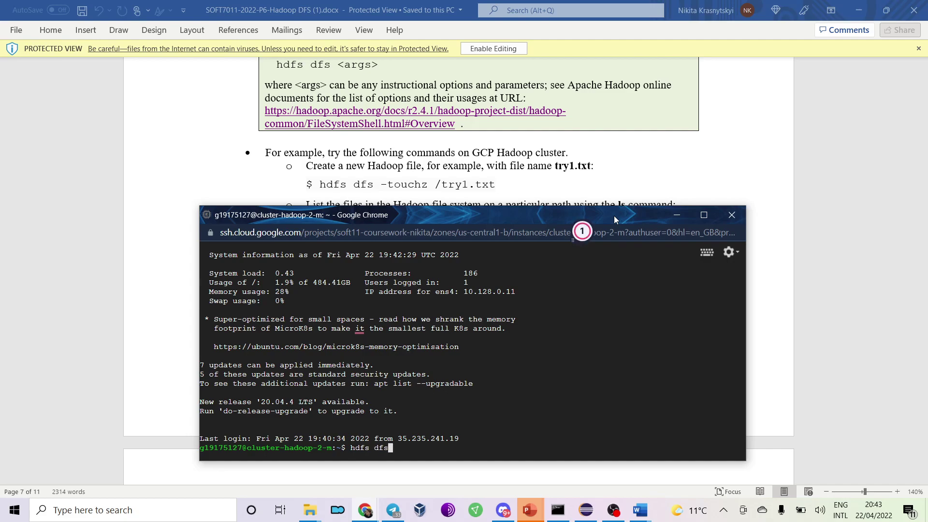
pyautogui.write('-tocuh')
pyautogui.press('BackSpace')
pyautogui.press('BackSpace')
pyautogui.press('BackSpace')
pyautogui.write('uchz')
pyautogui.write(' /')
pyautogui.write('tr')
pyautogui.press('BackSpace')
pyautogui.write('extFile.txt')
pyautogui.press('Return')
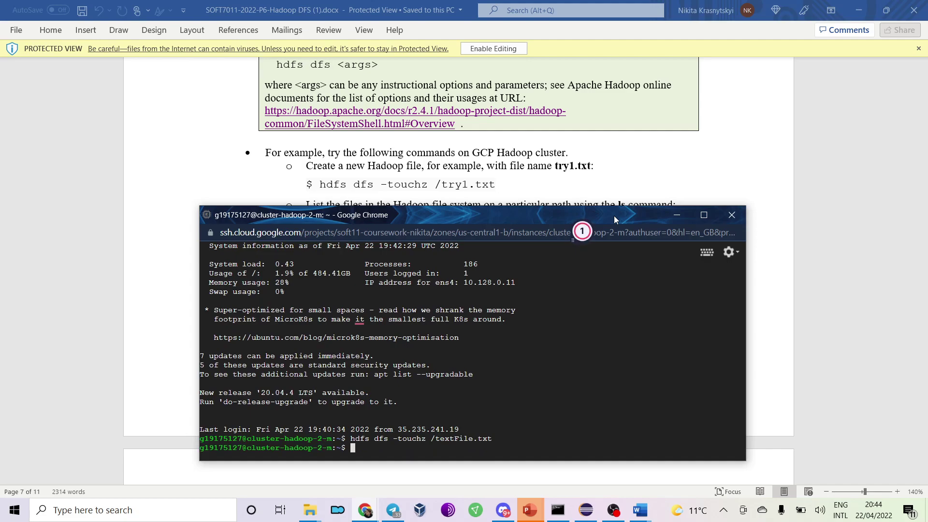
pyautogui.write('ls')
pyautogui.press('Return')
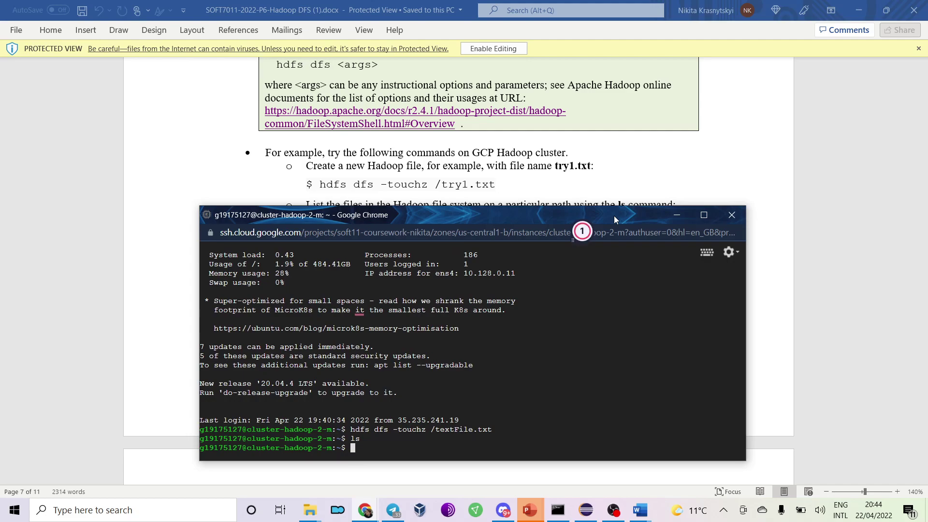
# List the HDFS root with hdfs dfs -ls / to confirm /textFile.txt exists.
pyautogui.click(630, 159)
pyautogui.scroll(-1, 630, 159)
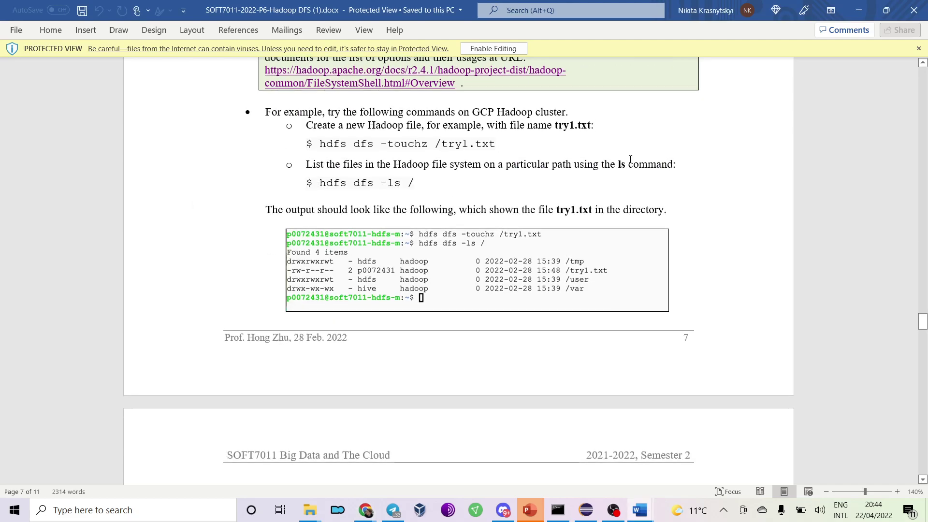
pyautogui.hotkey('alt', 'Tab')
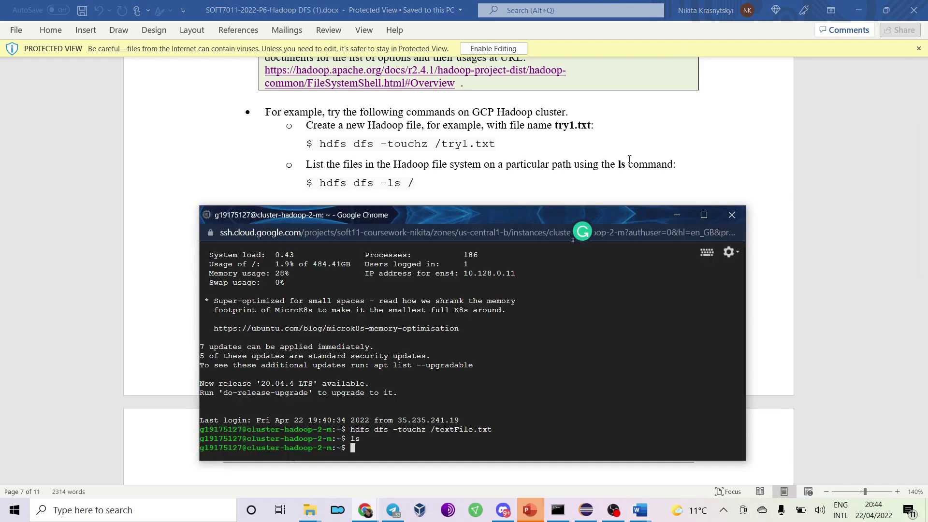
pyautogui.write('hdfs')
pyautogui.write('dfa')
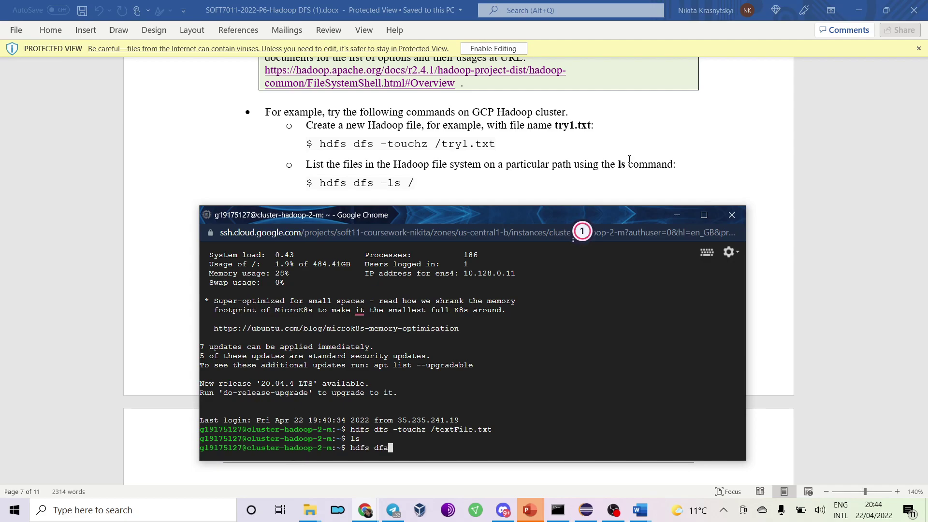
pyautogui.press('BackSpace')
pyautogui.write('s -ls /')
pyautogui.press('Return')
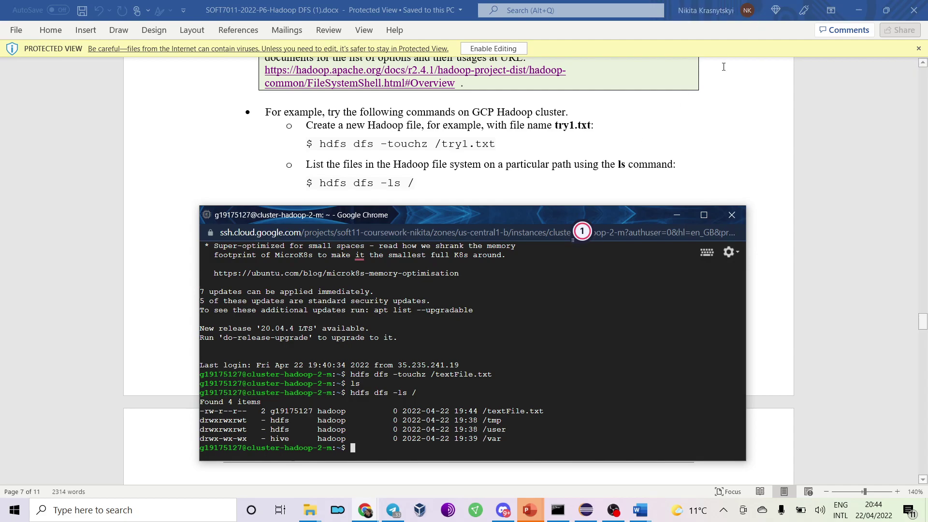
pyautogui.click(630, 160)
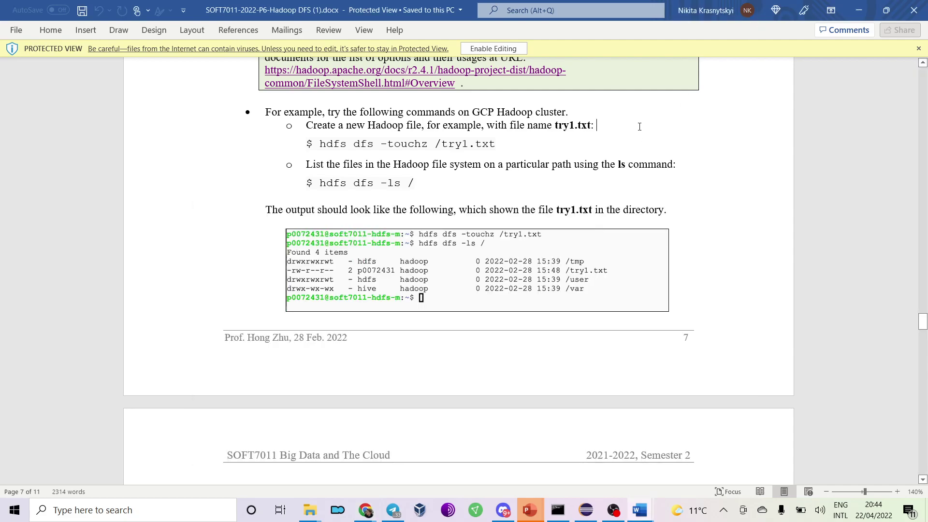
# Scroll the worksheet to the page-8 step on copying a local file like try2.txt into Hadoop.
pyautogui.scroll(-5, 641, 127)
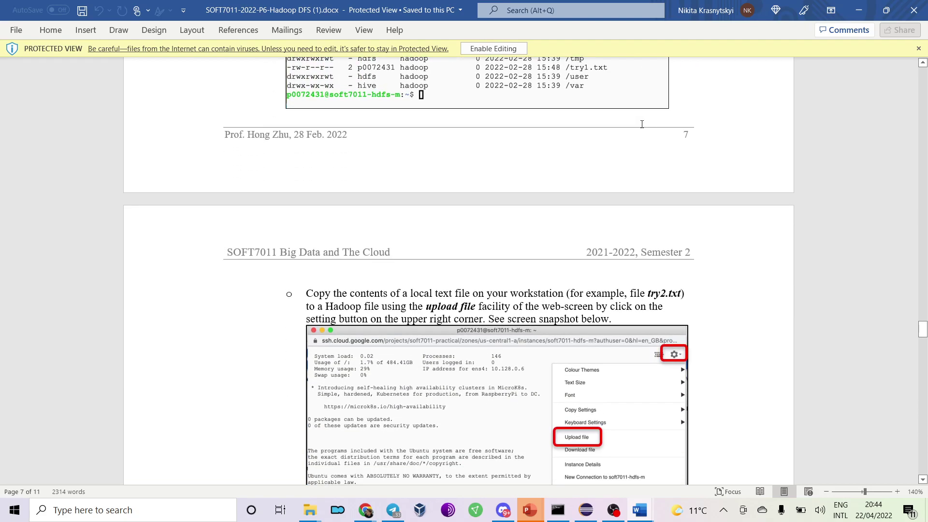
pyautogui.scroll(-1, 642, 128)
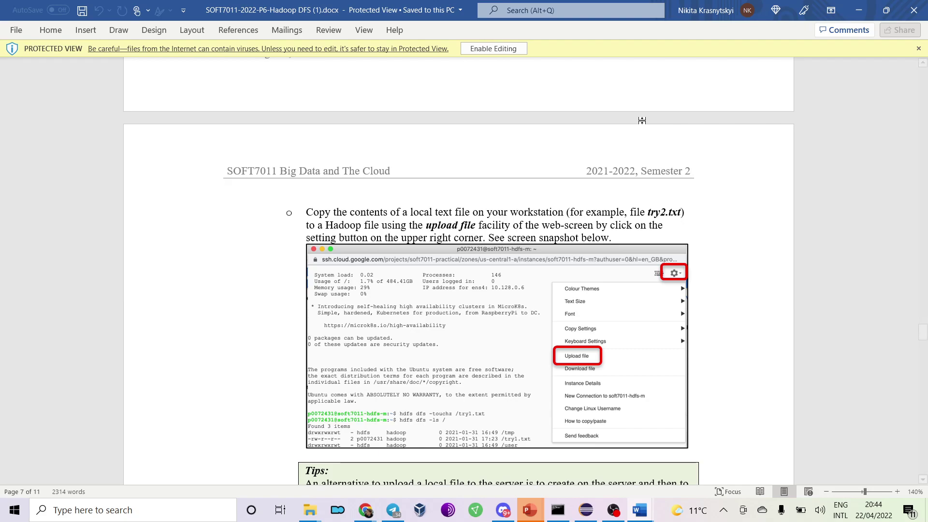
pyautogui.scroll(-3, 642, 121)
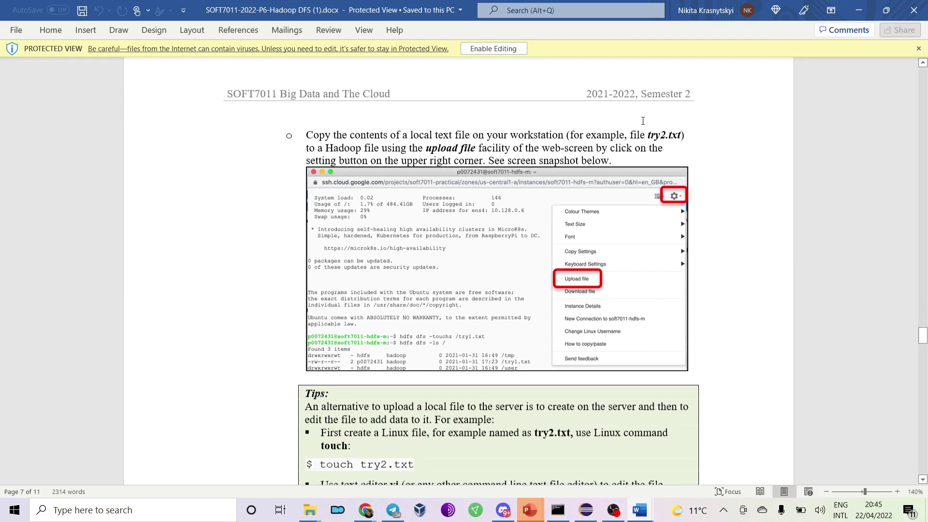
pyautogui.hotkey('alt', 'Tab')
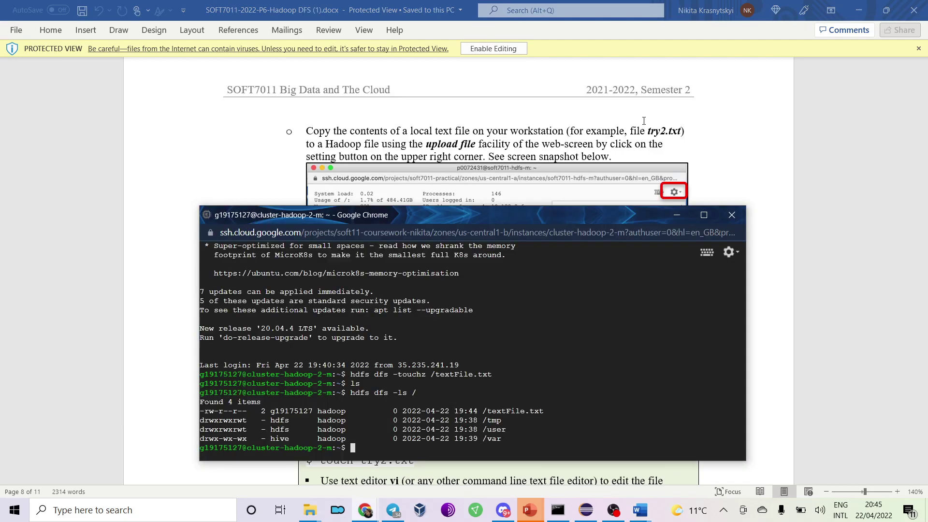
pyautogui.hotkey('alt', 'Tab')
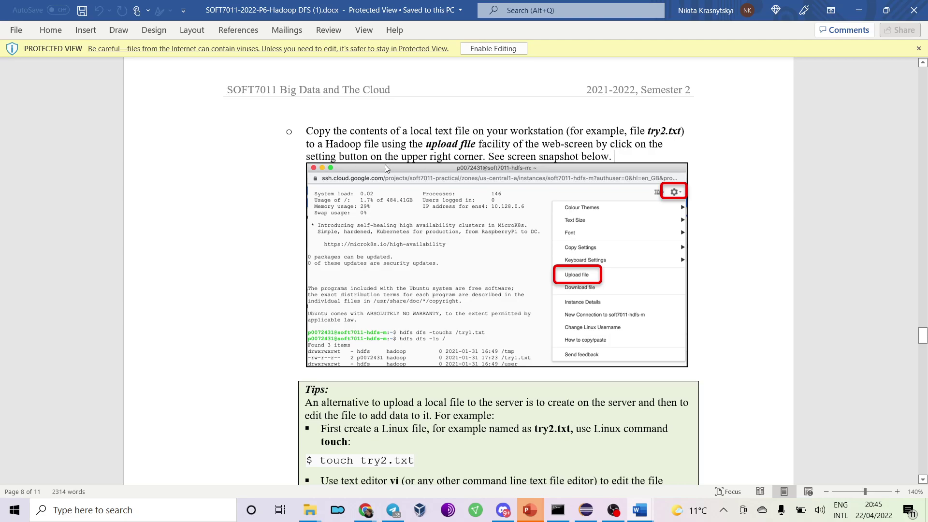
pyautogui.hotkey('alt', 'Tab')
pyautogui.click(728, 252)
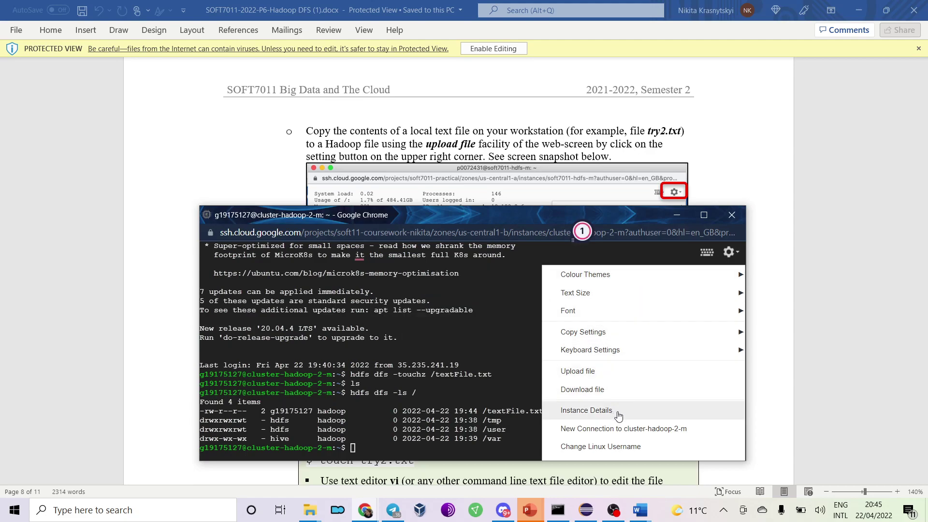
# Upload UserType.cpl from Programming > Eclipse > Coursework to the master node's home directory.
pyautogui.click(616, 372)
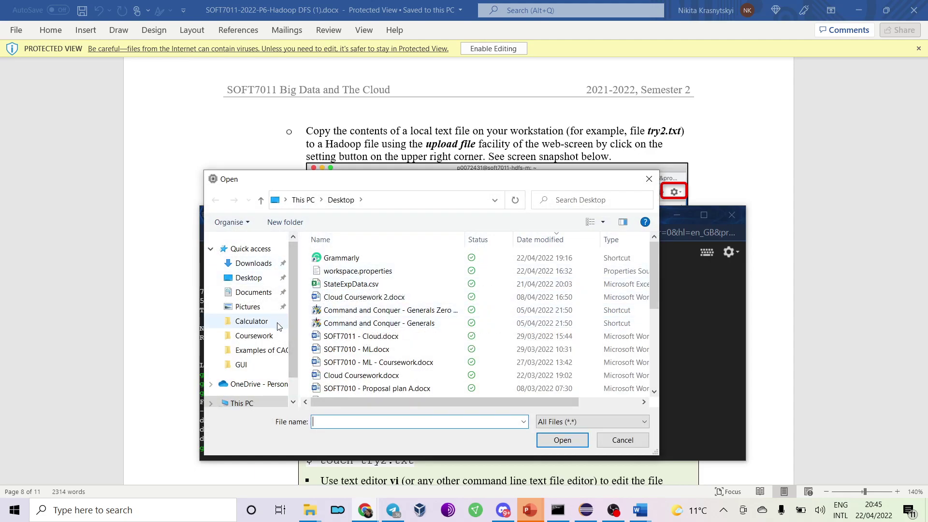
pyautogui.click(256, 322)
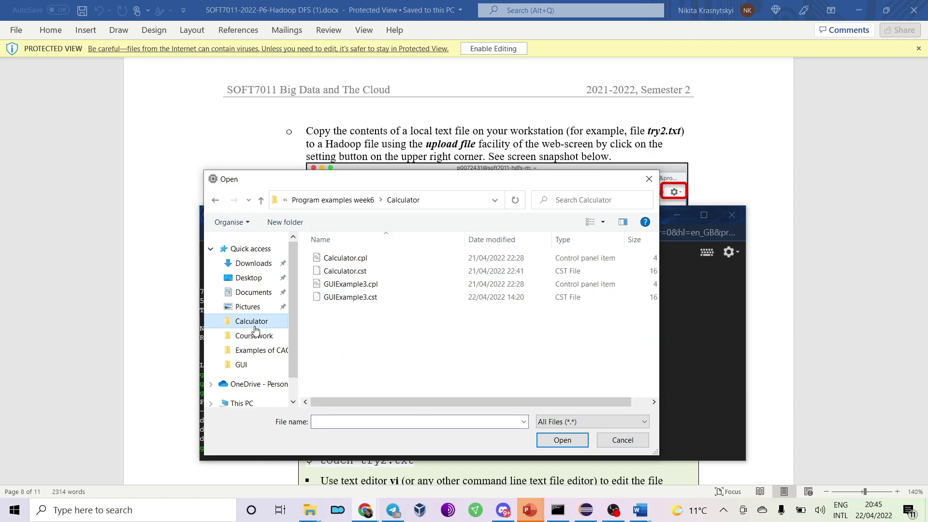
pyautogui.click(340, 200)
pyautogui.click(310, 200)
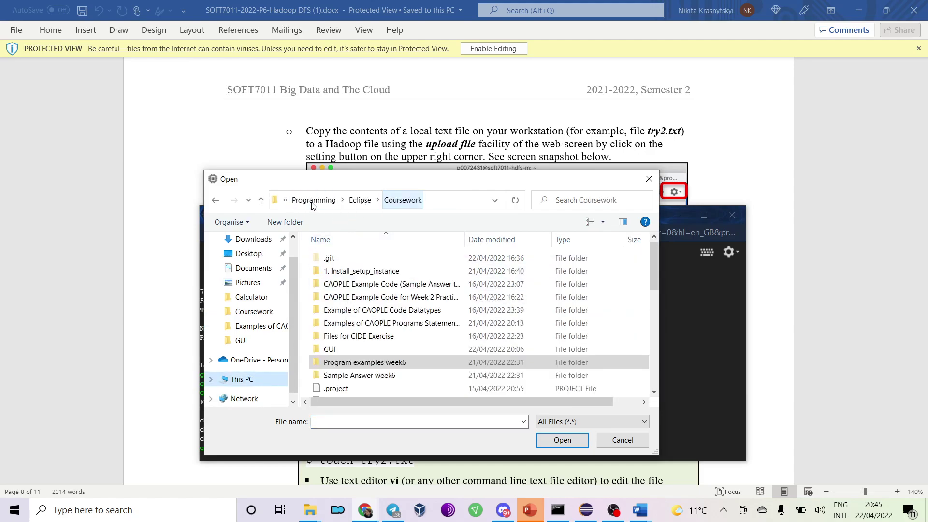
pyautogui.scroll(-5, 371, 298)
pyautogui.scroll(-4, 370, 299)
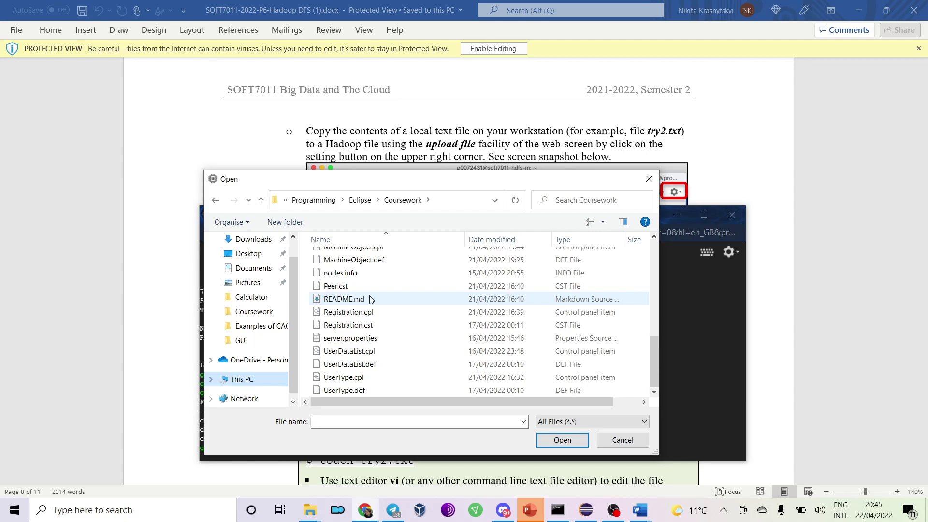
pyautogui.click(385, 377)
pyautogui.click(553, 438)
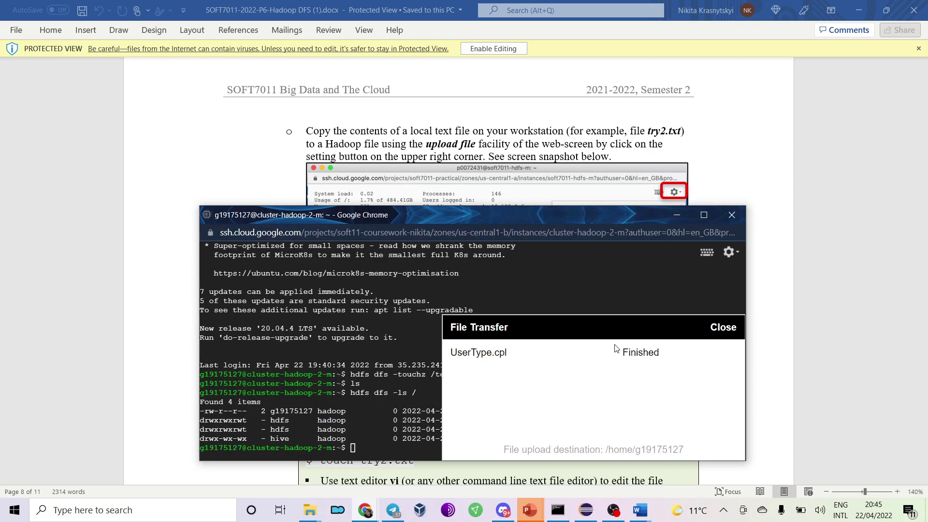
pyautogui.click(758, 143)
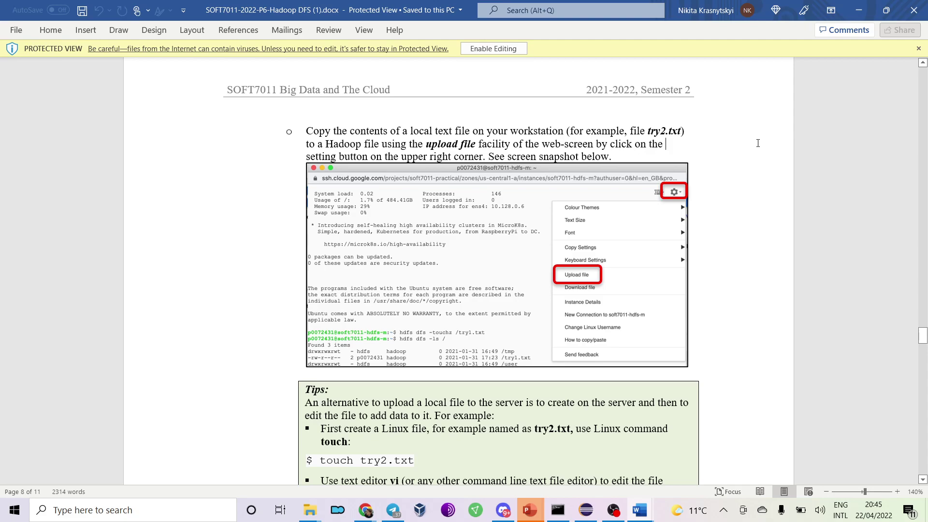
# Scroll the worksheet past the vi Tips box to the appendToFile and cat commands.
pyautogui.scroll(-5, 758, 143)
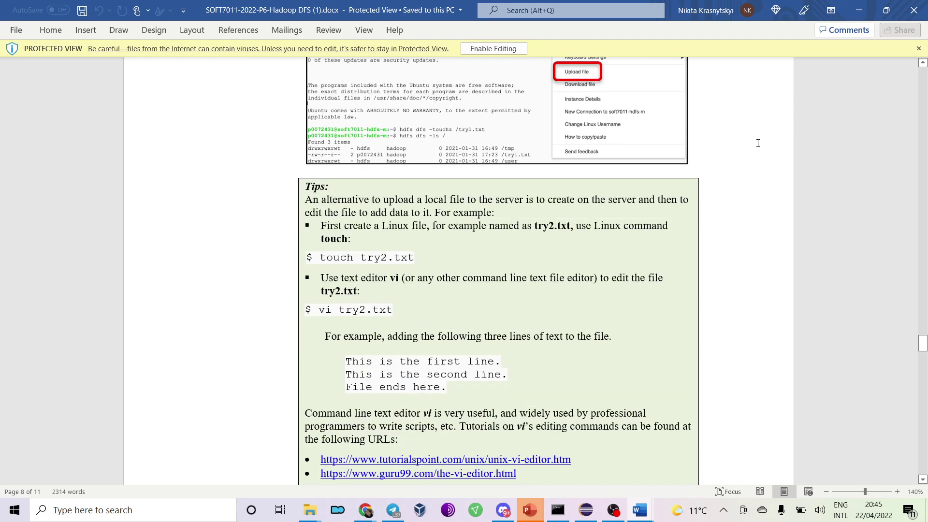
pyautogui.scroll(2, 758, 143)
pyautogui.scroll(3, 758, 143)
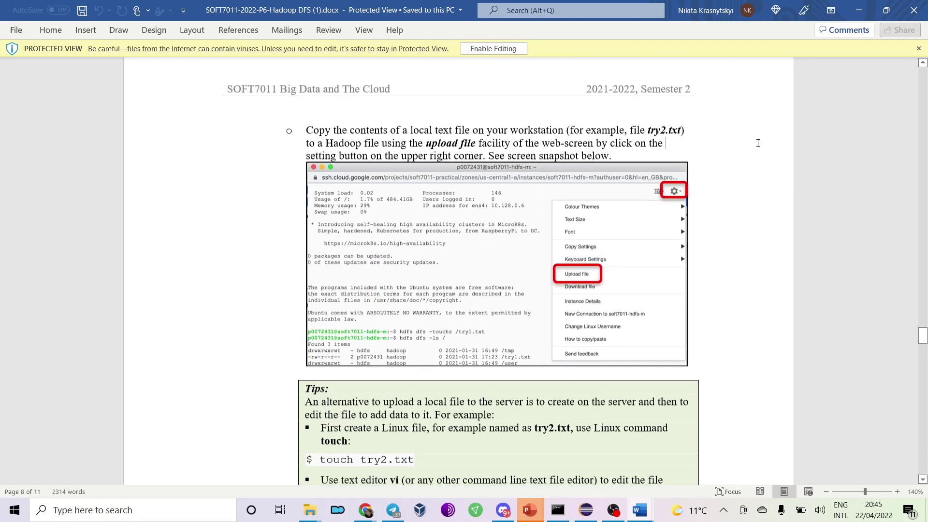
pyautogui.scroll(-5, 477, 165)
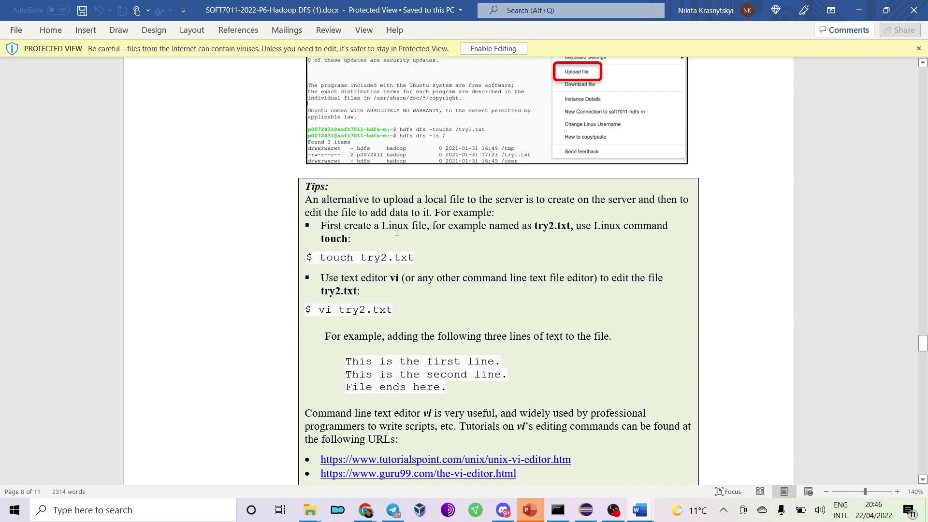
pyautogui.scroll(-4, 421, 201)
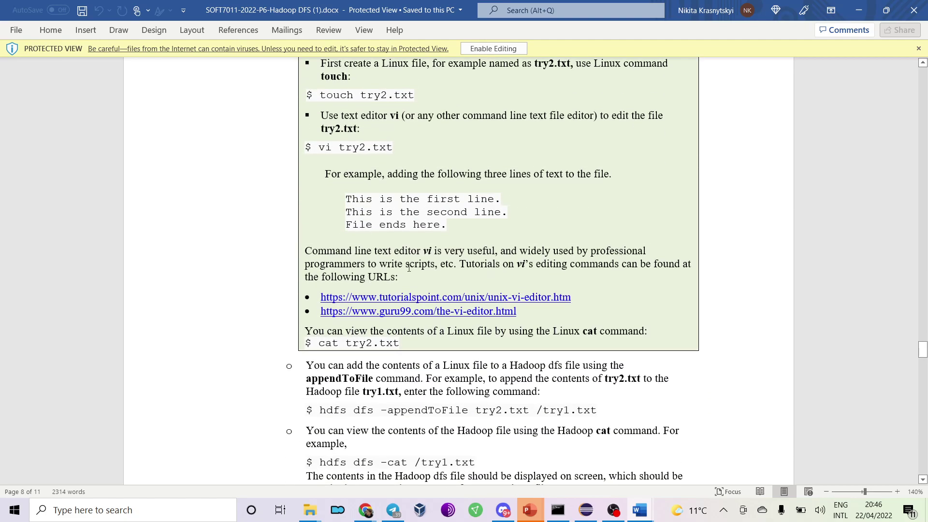
pyautogui.hotkey('alt', 'Tab')
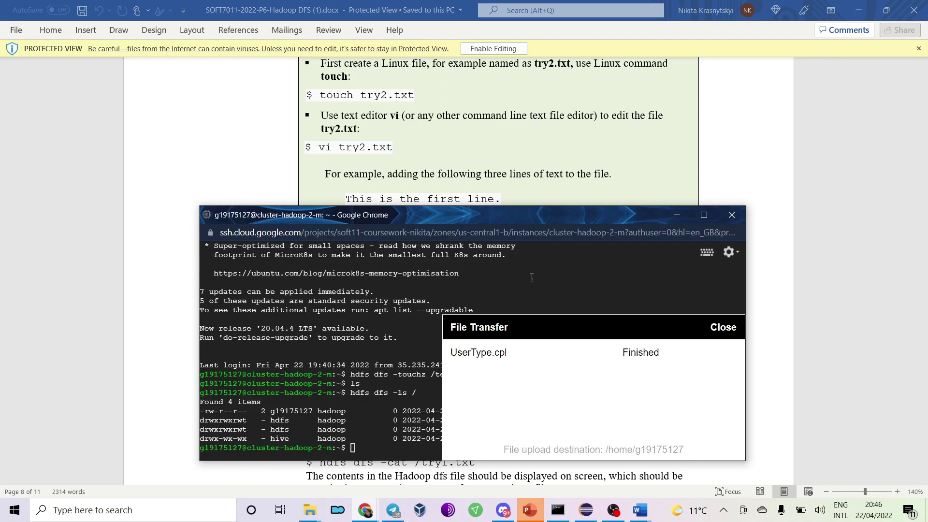
# Dismiss the transfer report, list the home directory, and print UserType.cpl with cat.
pyautogui.click(724, 327)
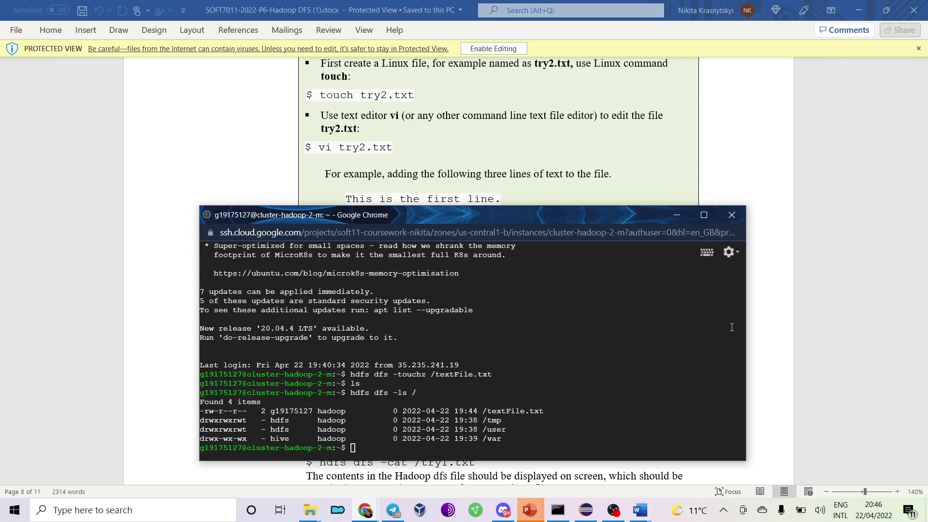
pyautogui.write('ls')
pyautogui.press('Return')
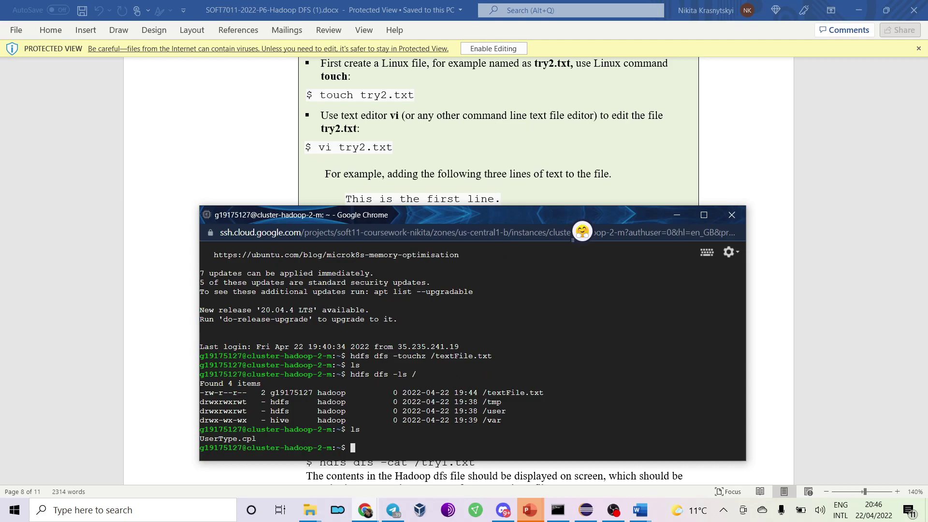
pyautogui.write('cat ')
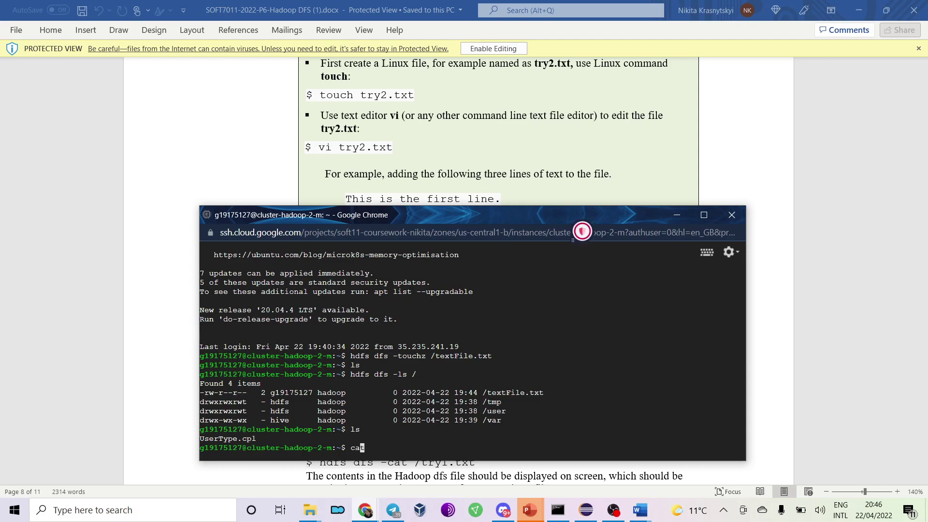
pyautogui.write('U')
pyautogui.press('Tab')
pyautogui.press('Return')
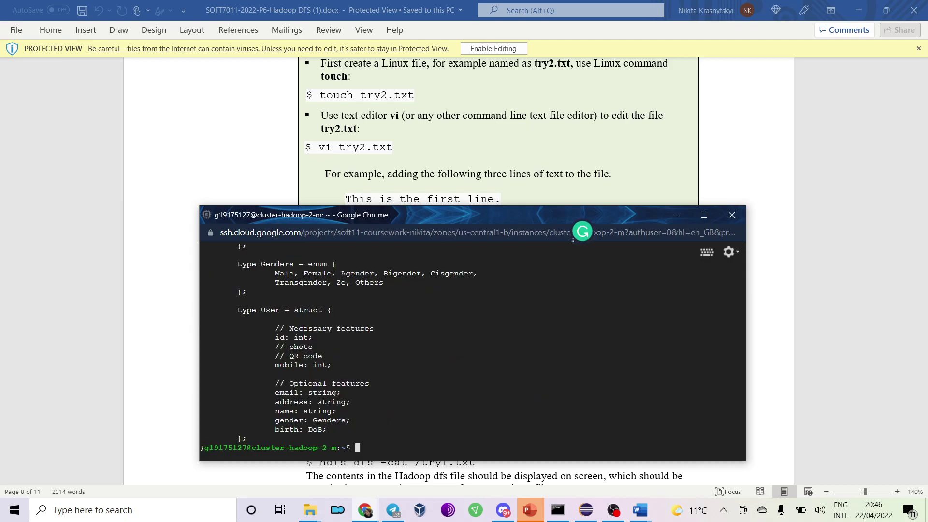
# Review the printed datatype definitions, then scroll the worksheet to the hdfs cat step.
pyautogui.scroll(15, 363, 387)
pyautogui.scroll(-15, 314, 348)
pyautogui.scroll(3, 299, 330)
pyautogui.doubleClick(286, 266)
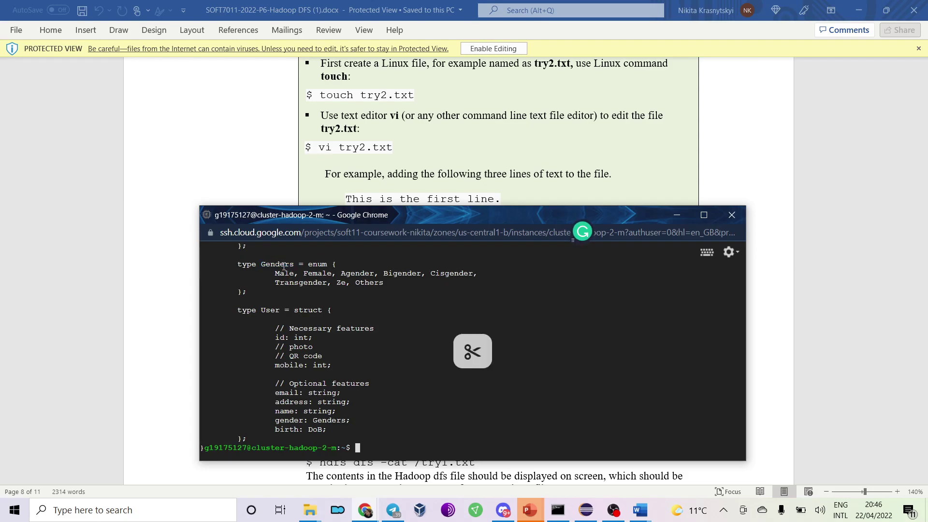
pyautogui.click(702, 153)
pyautogui.scroll(-5, 702, 153)
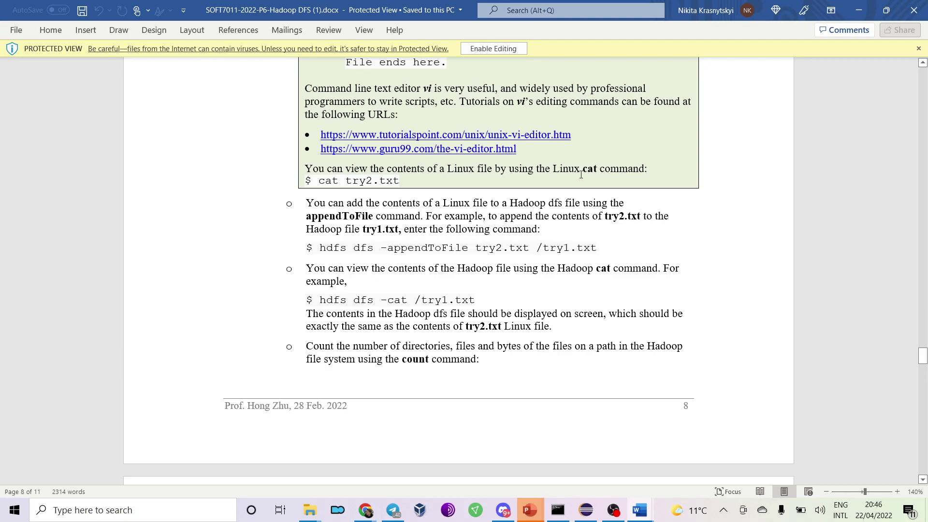
# Run hdfs dfs -appendToFile UserType.cpl /textFile.txt, comparing against the worksheet instructions.
pyautogui.hotkey('alt', 'Tab')
pyautogui.scroll(-3, 596, 154)
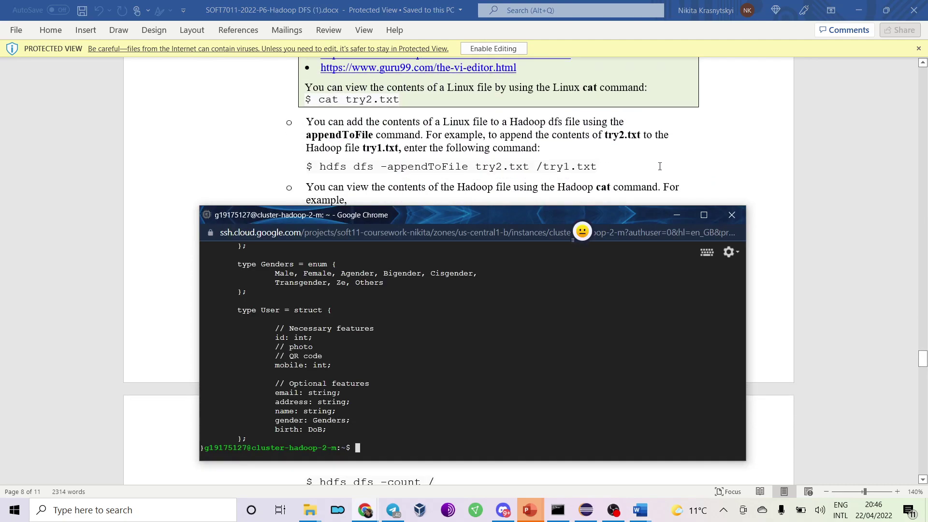
pyautogui.write('hdfs dfs')
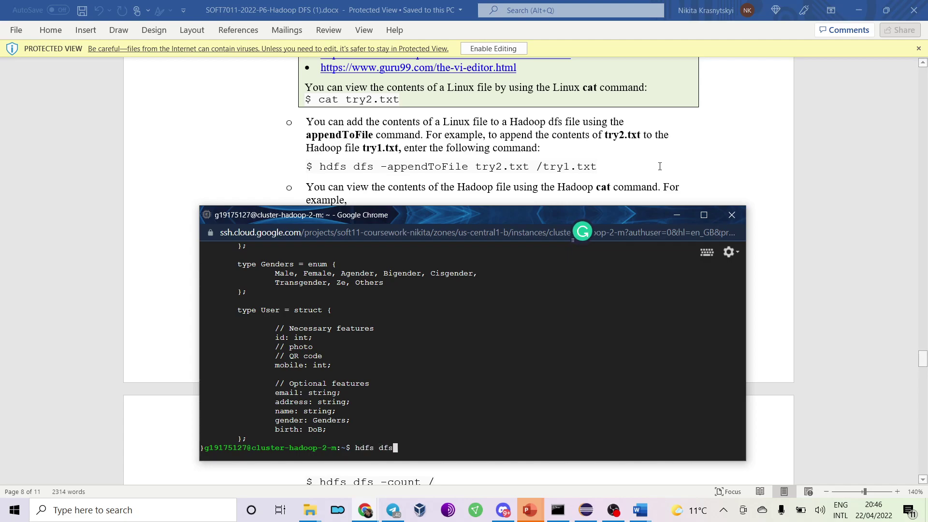
pyautogui.write(' -append')
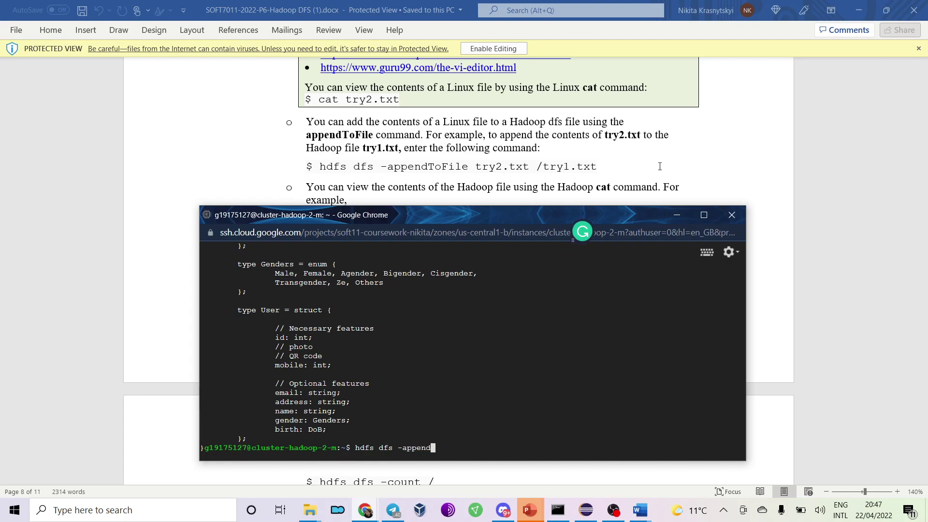
pyautogui.write('ToFile Us')
pyautogui.press('Tab')
pyautogui.write('/')
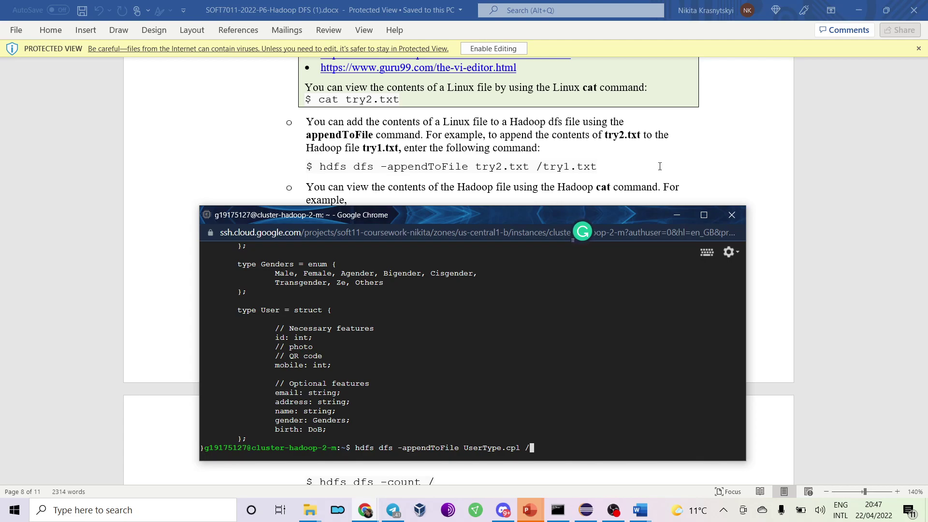
pyautogui.write('tr')
pyautogui.press('BackSpace')
pyautogui.write('extFile.txt')
pyautogui.press('Return')
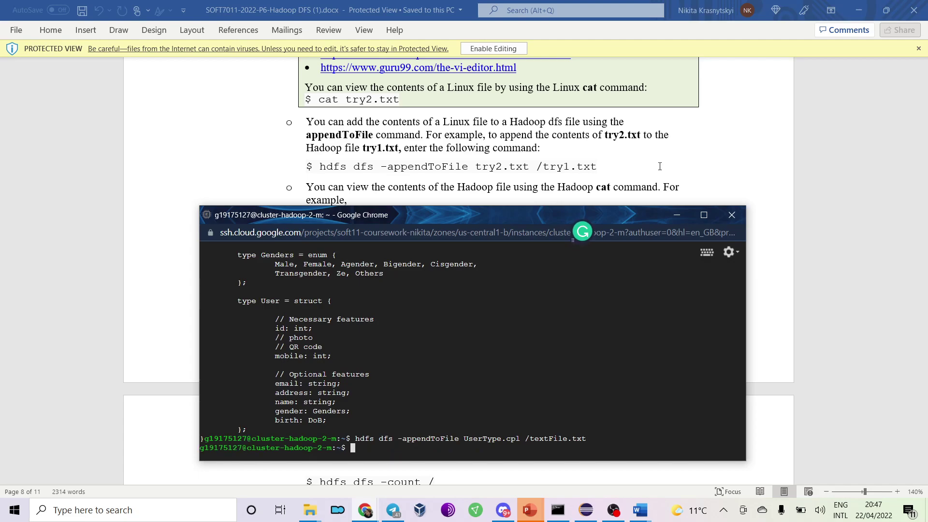
pyautogui.click(669, 160)
pyautogui.hotkey('alt', 'Tab')
pyautogui.hotkey('alt', 'Tab')
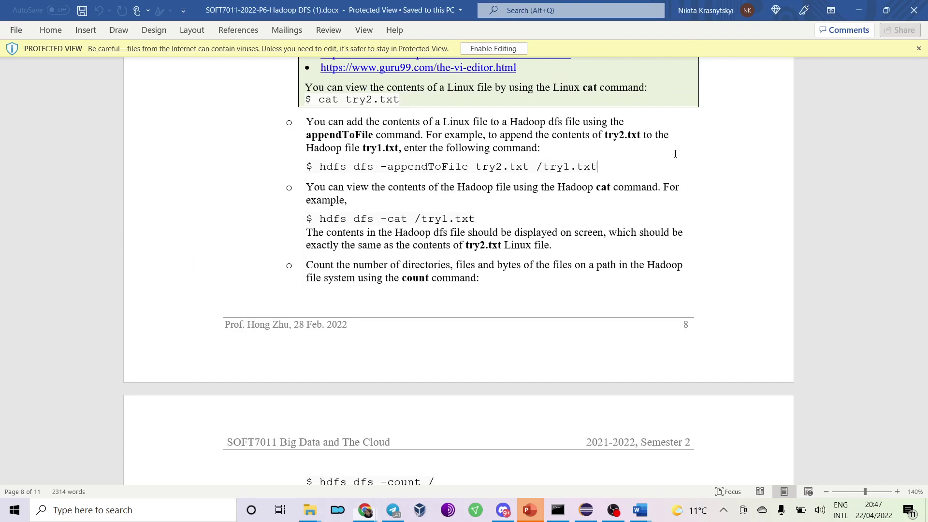
pyautogui.hotkey('alt', 'Tab')
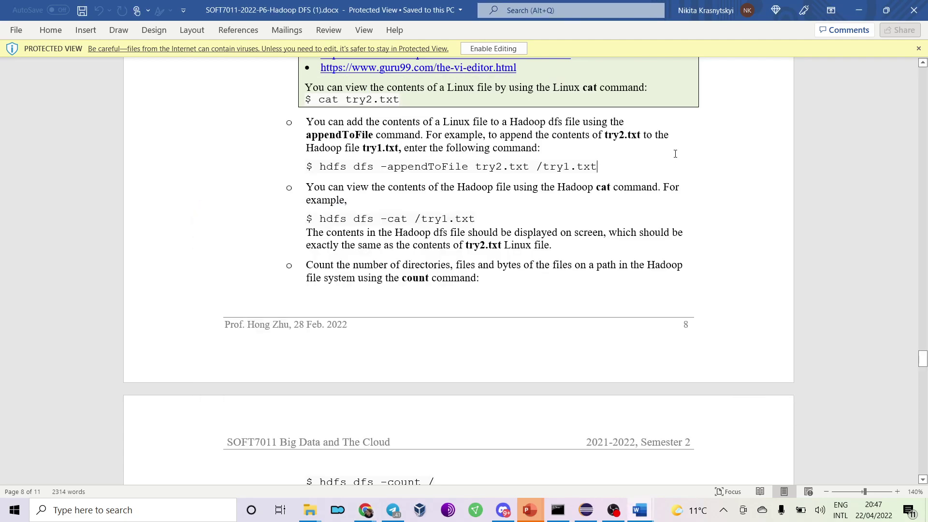
pyautogui.hotkey('alt', 'Tab')
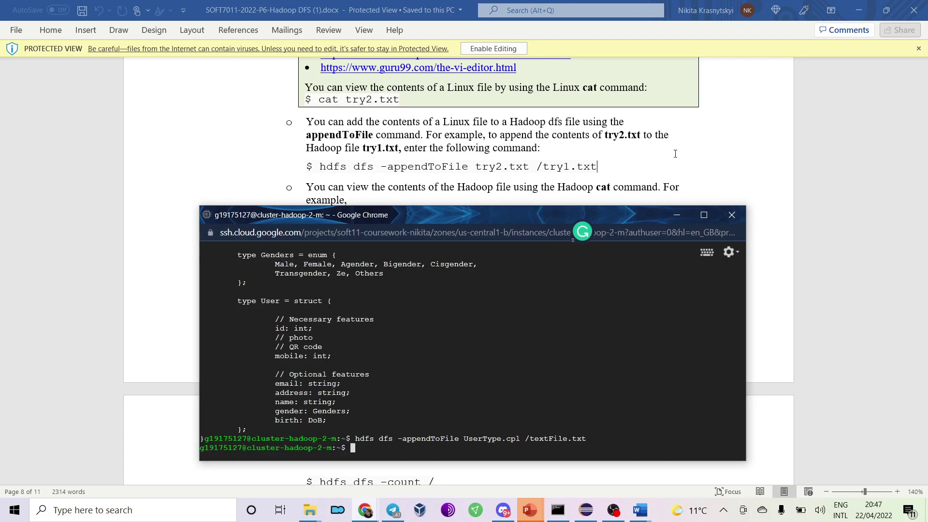
# Edit the recalled command into hdfs dfs -cat /textFile.txt and run it to print the UserType definitions.
pyautogui.press('Up')
pyautogui.press('BackSpace')
pyautogui.press('BackSpace')
pyautogui.press('BackSpace')
pyautogui.press('BackSpace')
pyautogui.press('BackSpace')
pyautogui.press('BackSpace')
pyautogui.press('BackSpace')
pyautogui.press('BackSpace')
pyautogui.press('BackSpace')
pyautogui.press('BackSpace')
pyautogui.press('BackSpace')
pyautogui.press('BackSpace')
pyautogui.press('BackSpace')
pyautogui.press('BackSpace')
pyautogui.press('BackSpace')
pyautogui.press('BackSpace')
pyautogui.press('BackSpace')
pyautogui.press('BackSpace')
pyautogui.press('BackSpace')
pyautogui.press('BackSpace')
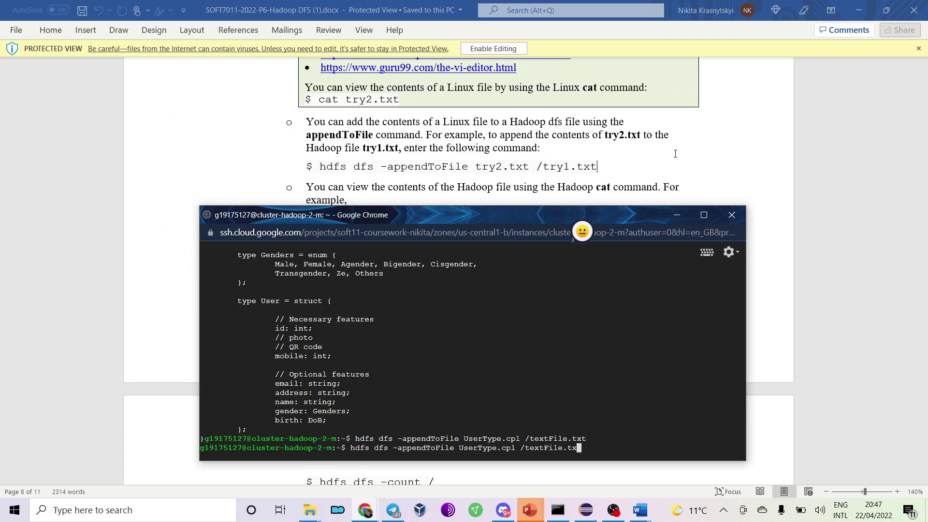
pyautogui.press('BackSpace')
pyautogui.press('BackSpace')
pyautogui.press('BackSpace')
pyautogui.press('BackSpace')
pyautogui.press('BackSpace')
pyautogui.press('BackSpace')
pyautogui.press('BackSpace')
pyautogui.press('BackSpace')
pyautogui.press('BackSpace')
pyautogui.press('BackSpace')
pyautogui.press('BackSpace')
pyautogui.hotkey('alt', 'Tab')
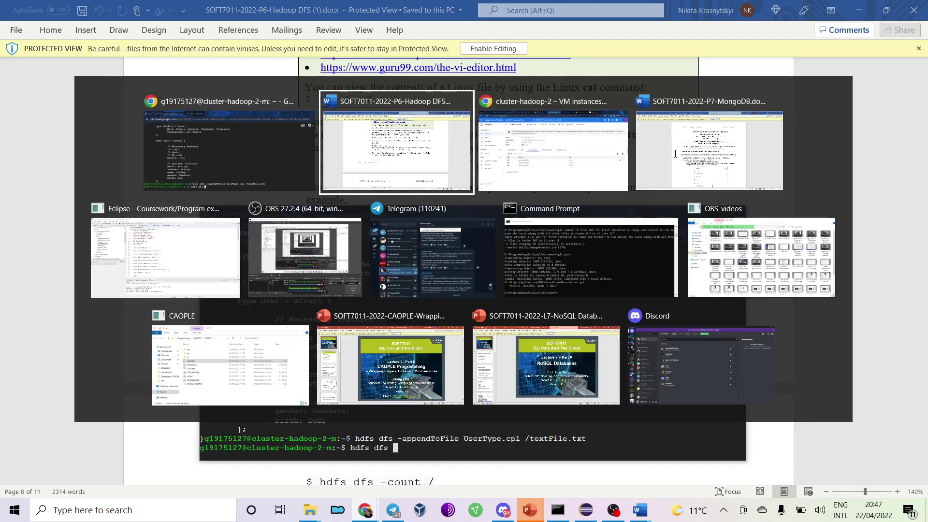
pyautogui.hotkey('alt', 'Tab')
pyautogui.write('-ca')
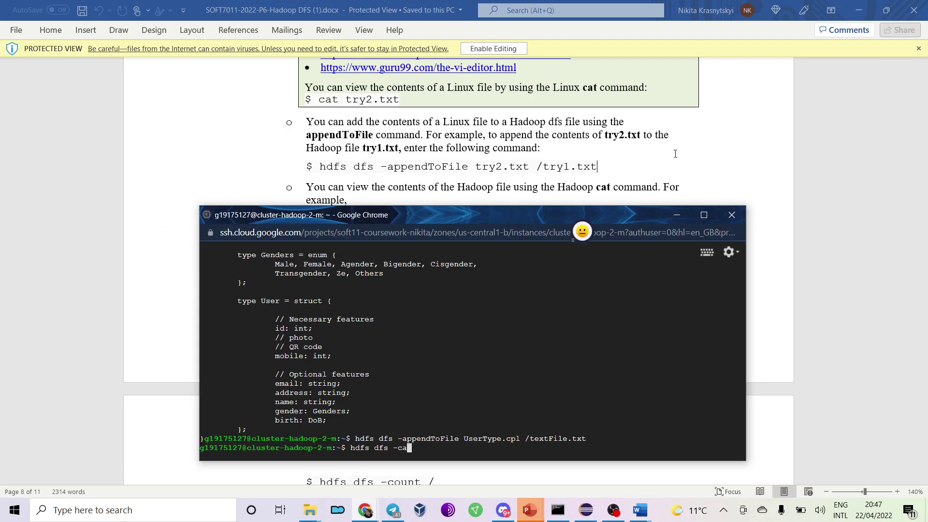
pyautogui.write('t /tmp/')
pyautogui.press('BackSpace')
pyautogui.press('BackSpace')
pyautogui.press('BackSpace')
pyautogui.press('BackSpace')
pyautogui.write('te')
pyautogui.hotkey('alt', 'Tab')
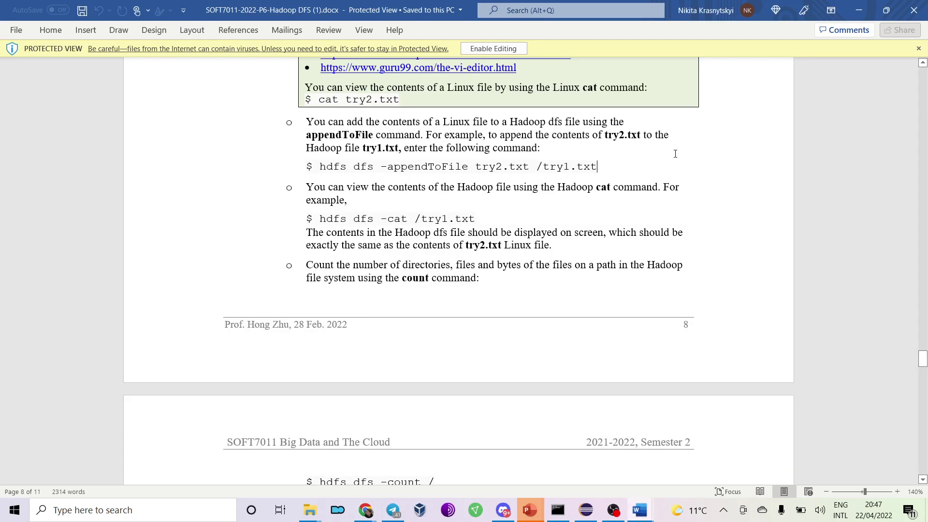
pyautogui.hotkey('alt', 'Tab')
pyautogui.write('x')
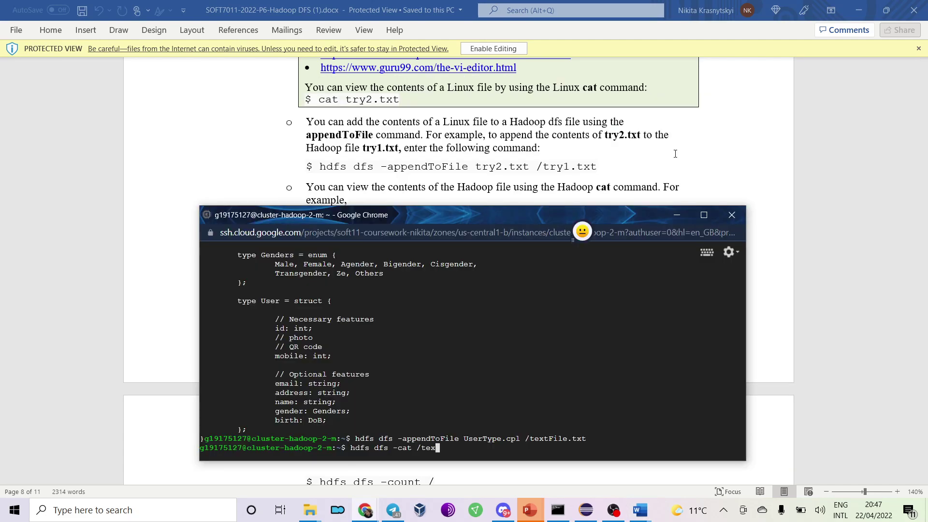
pyautogui.write('tFile.txt')
pyautogui.press('Return')
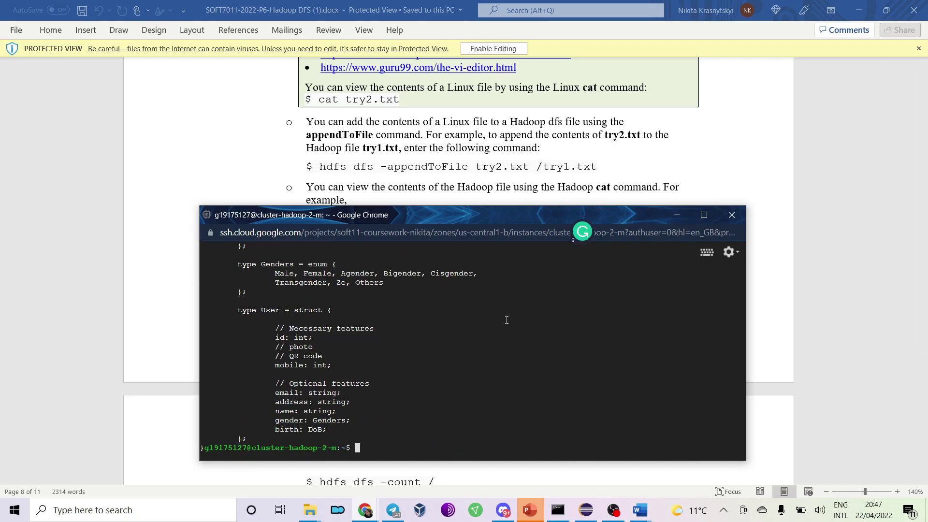
pyautogui.scroll(8, 500, 331)
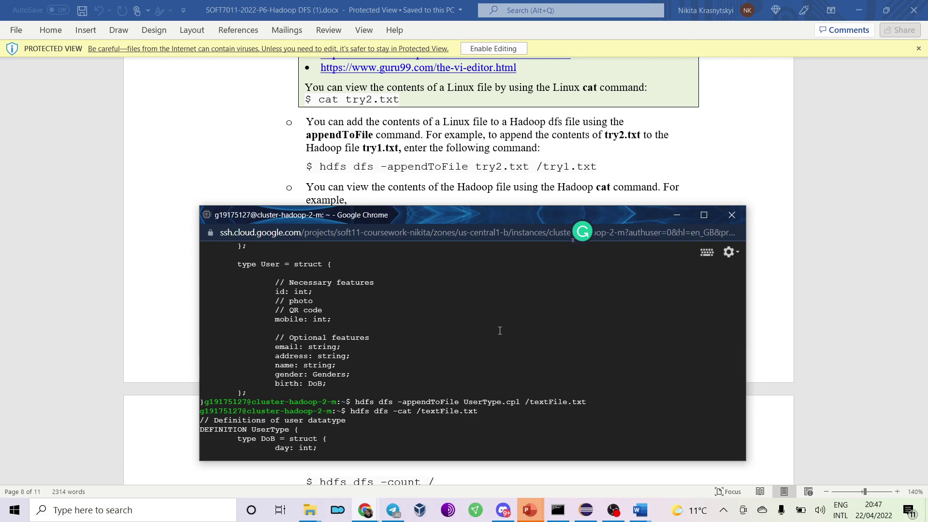
pyautogui.click(461, 194)
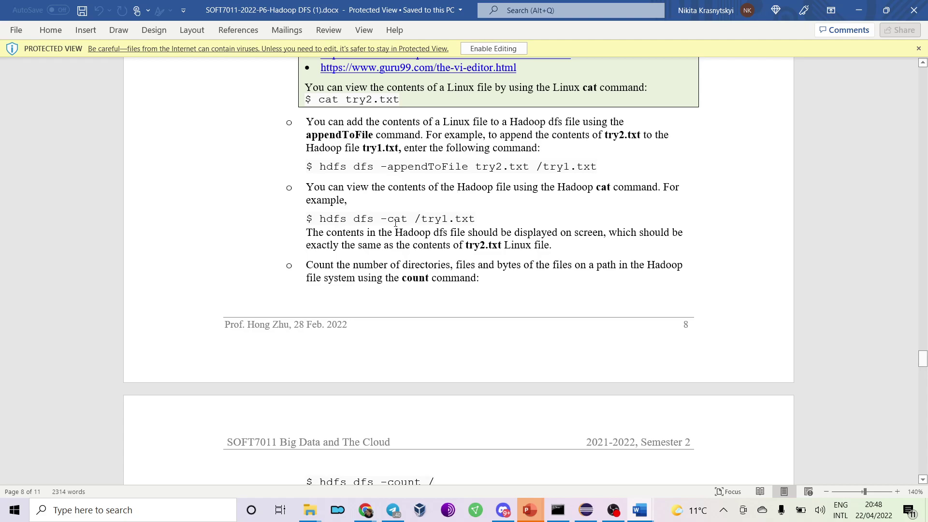
# Scroll the Word worksheet down to section 4, 'Stop and Delete the Hadoop cluster', on page 9.
pyautogui.moveTo(329, 264); pyautogui.dragTo(397, 244)
pyautogui.click(419, 233)
pyautogui.scroll(-3, 336, 264)
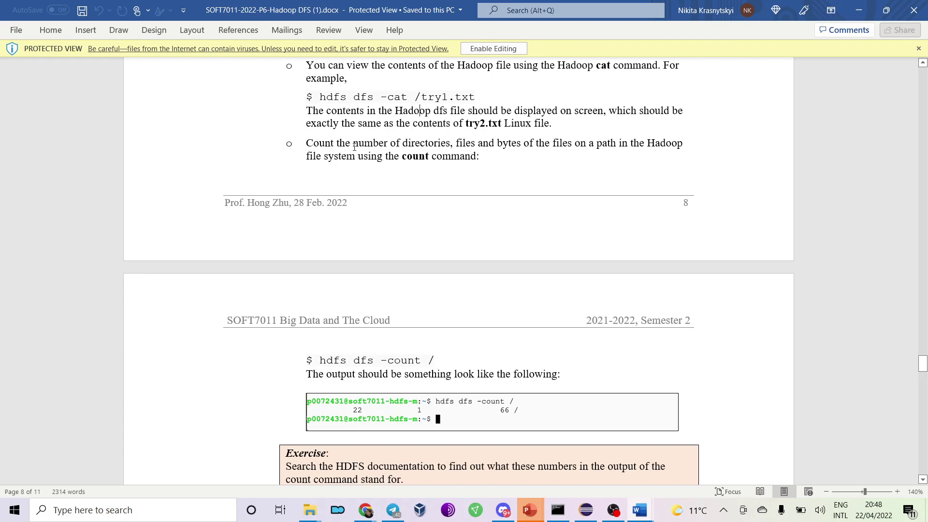
pyautogui.scroll(-3, 354, 148)
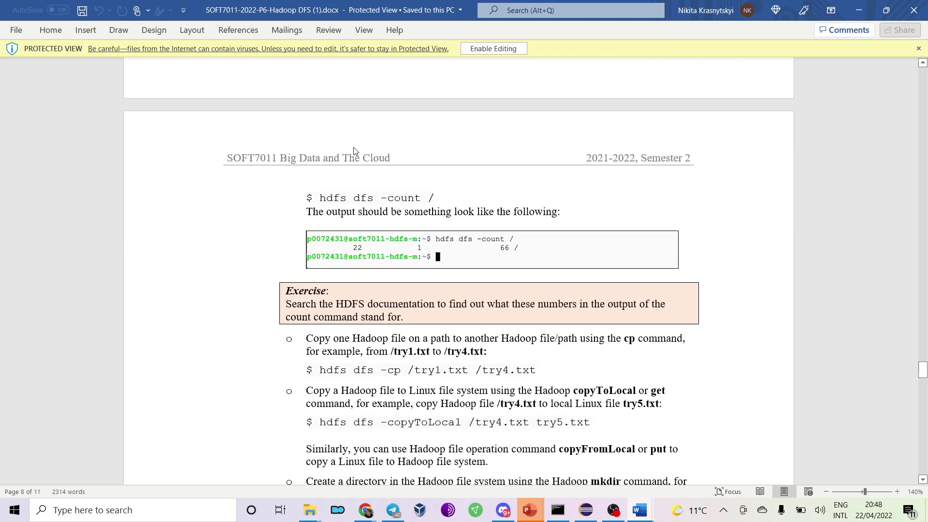
pyautogui.scroll(-2, 353, 146)
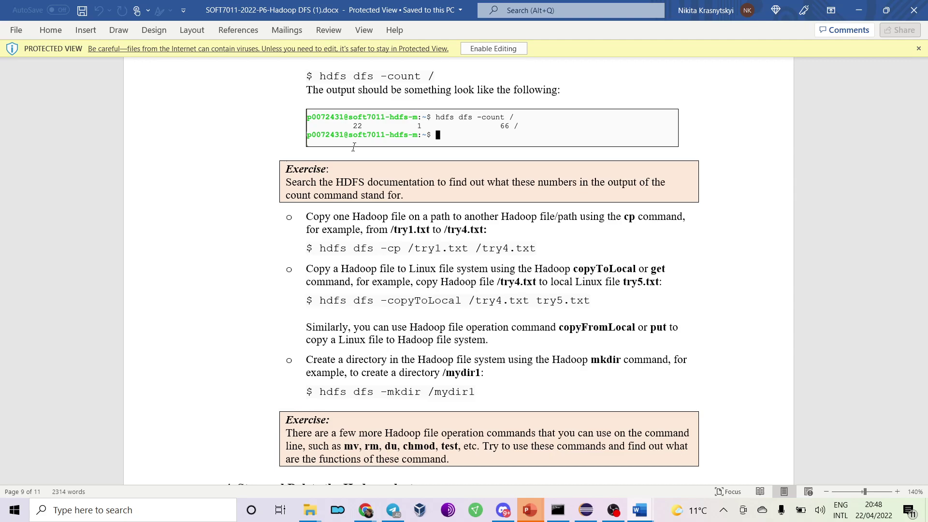
pyautogui.scroll(-3, 353, 147)
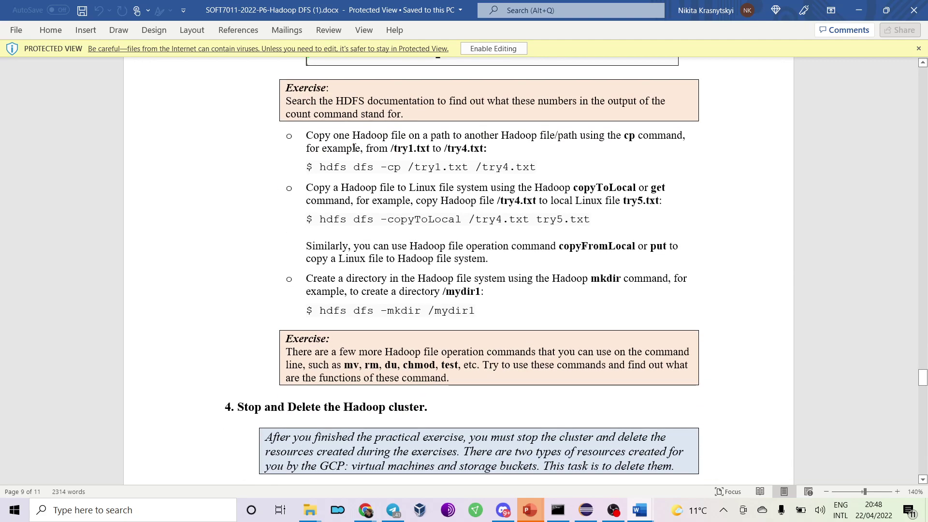
pyautogui.scroll(-9, 354, 147)
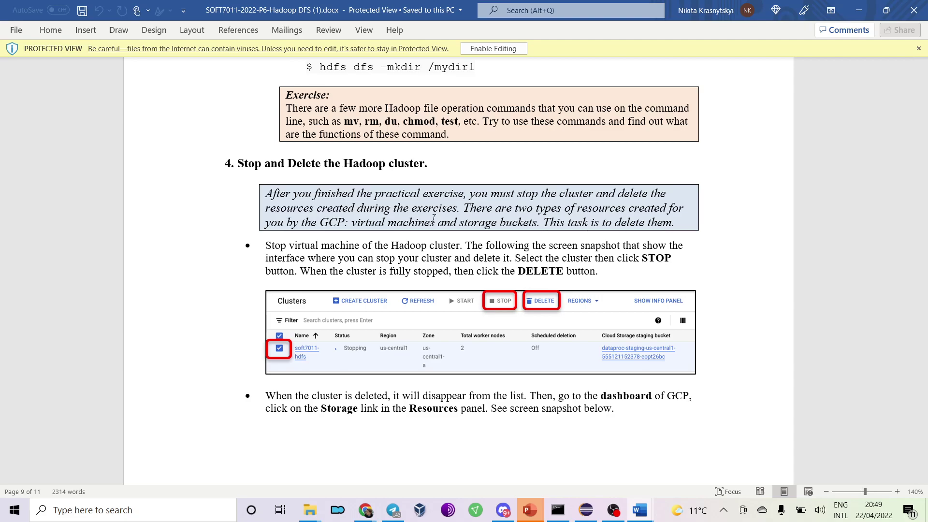
pyautogui.scroll(-10, 434, 219)
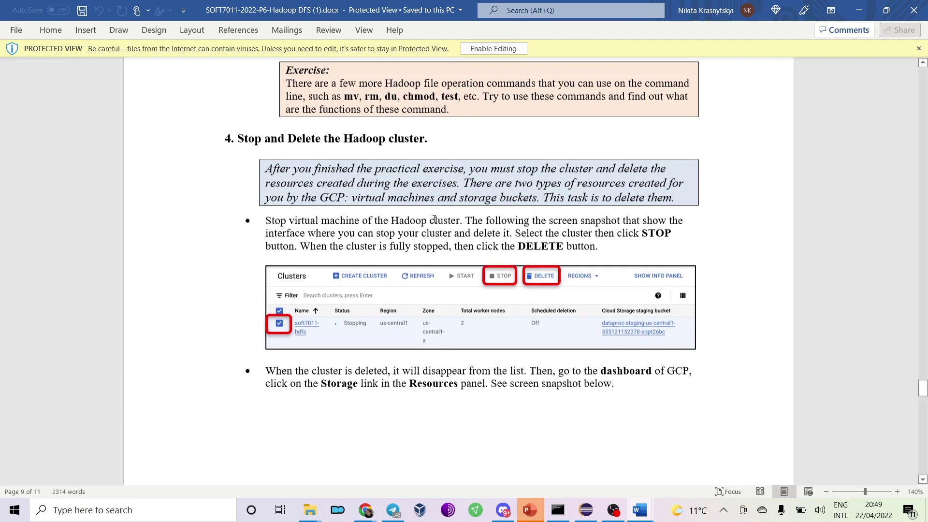
pyautogui.scroll(-7, 434, 223)
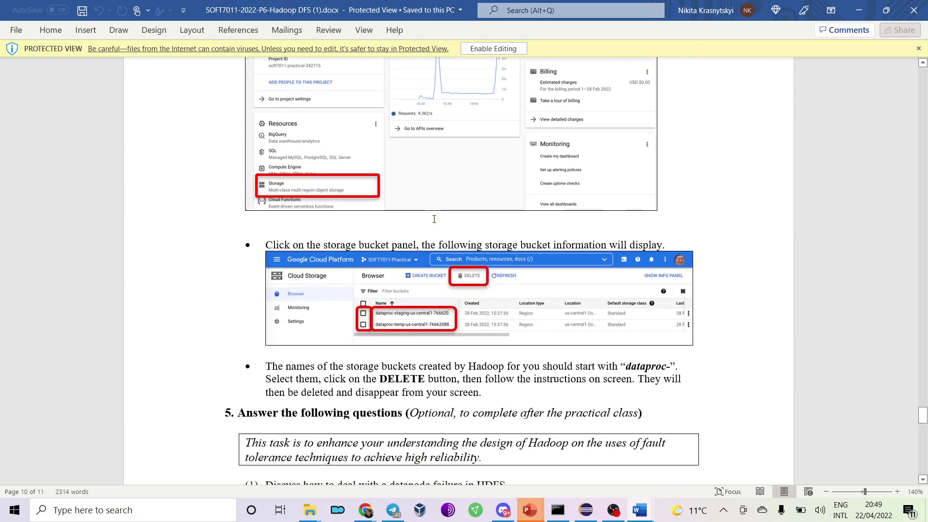
pyautogui.scroll(15, 434, 218)
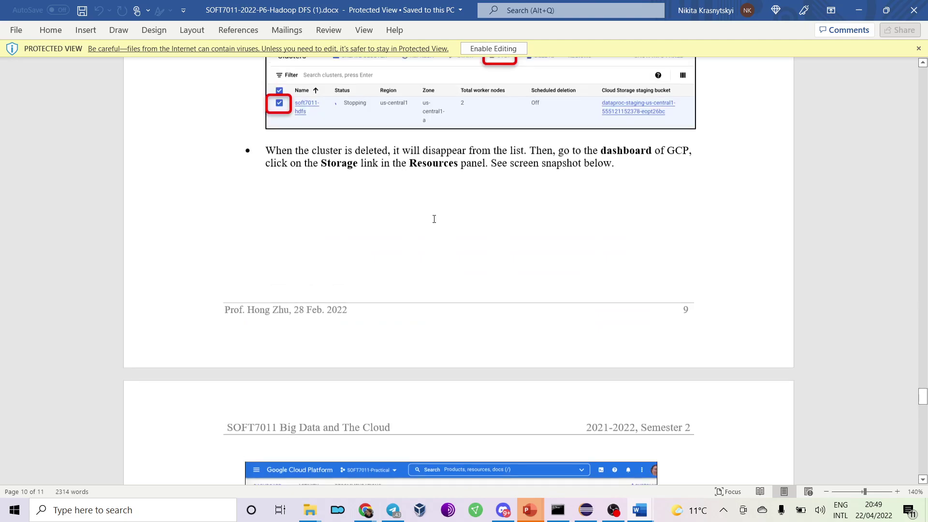
# Close the SSH terminal window, leave the session and return to the Cloud console.
pyautogui.hotkey('alt', 'Tab')
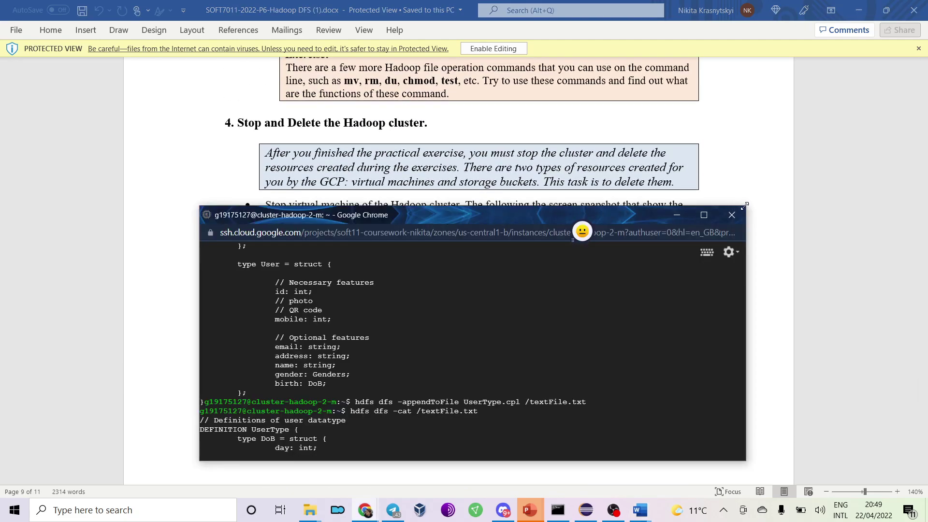
pyautogui.click(732, 215)
pyautogui.click(531, 298)
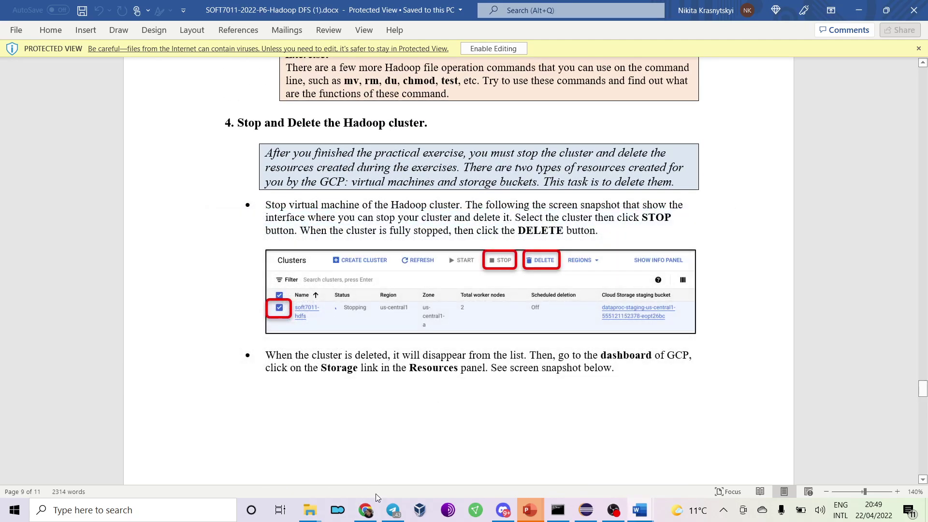
pyautogui.click(373, 509)
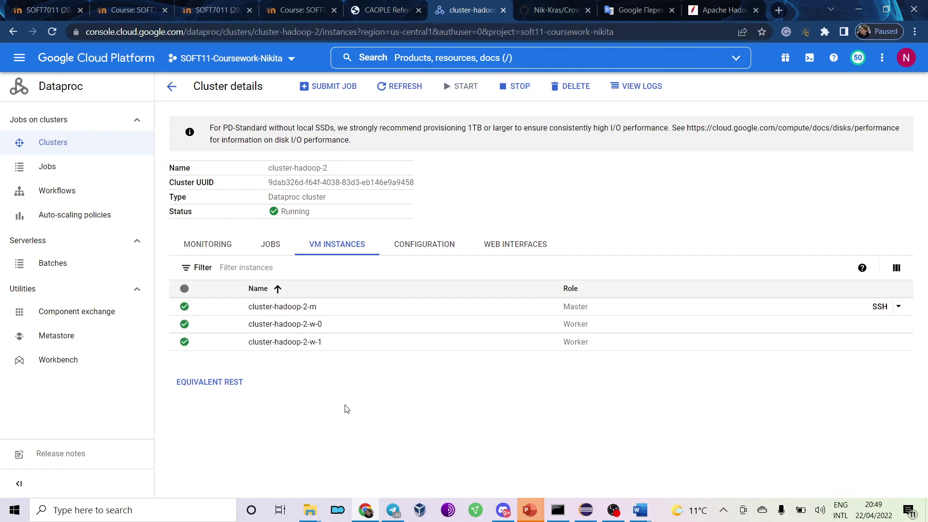
# Get back to the Dataproc clusters list, checking the practical instructions along the way.
pyautogui.hotkey('alt', 'Tab')
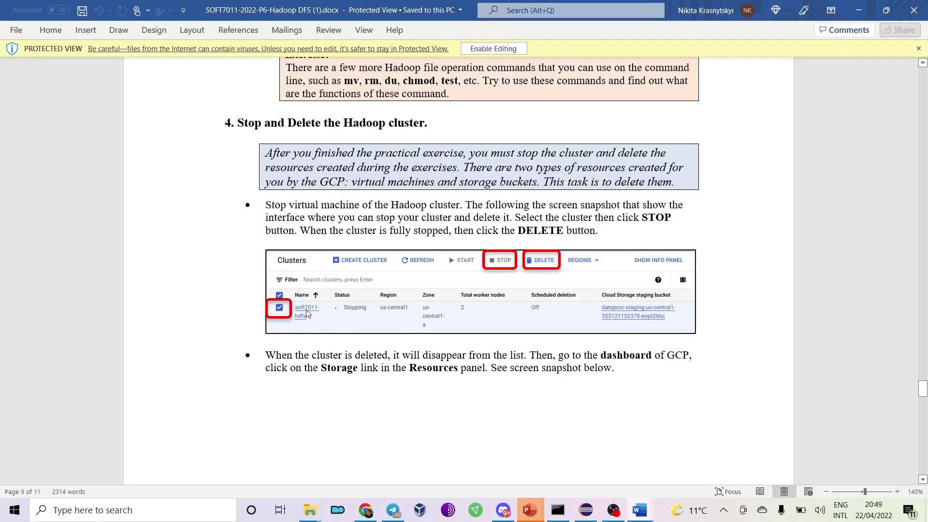
pyautogui.hotkey('alt', 'Tab')
pyautogui.click(211, 245)
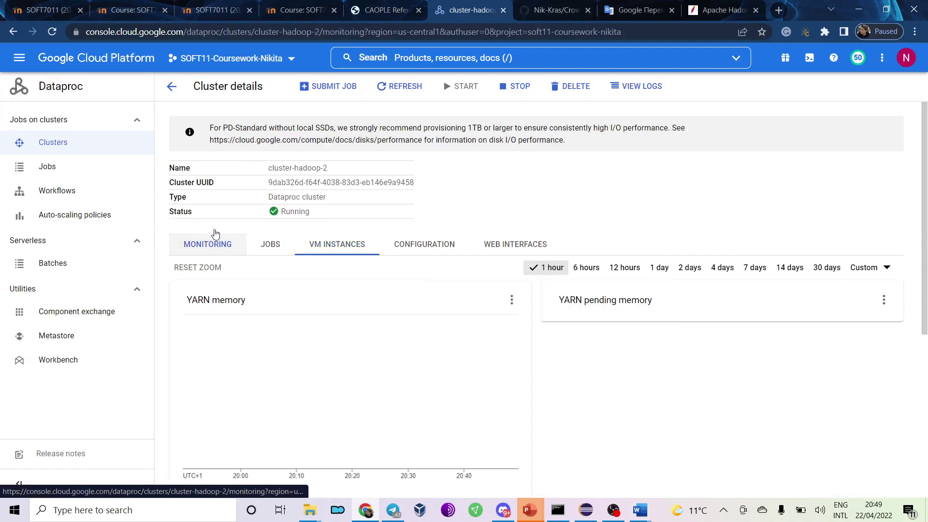
pyautogui.click(67, 143)
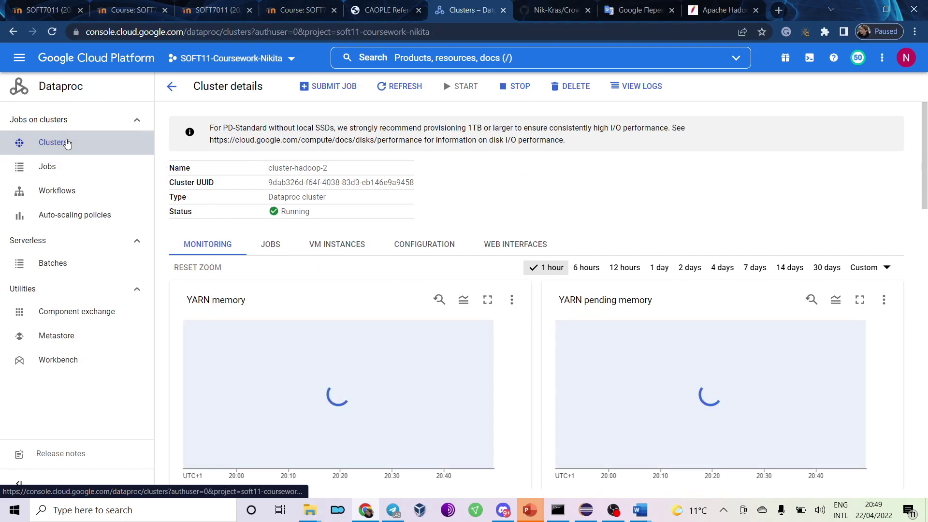
pyautogui.hotkey('alt', 'Tab')
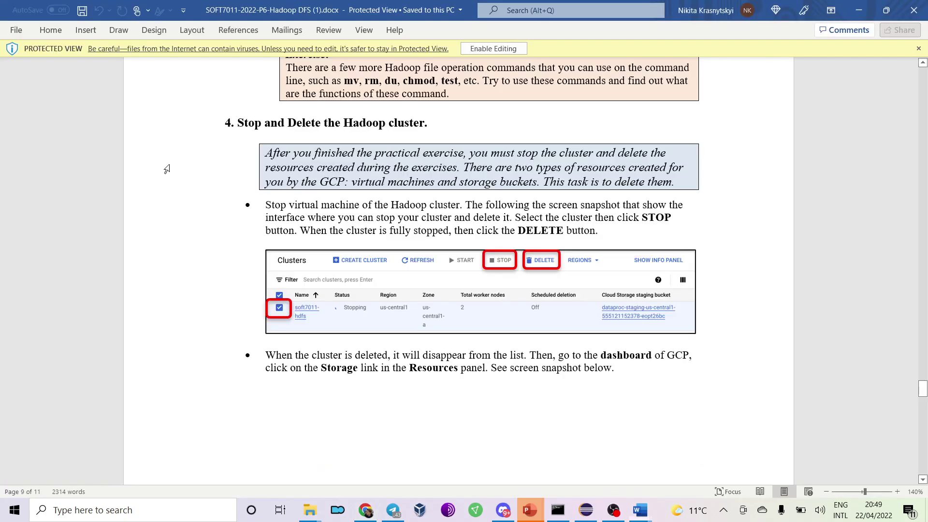
pyautogui.hotkey('alt', 'Tab')
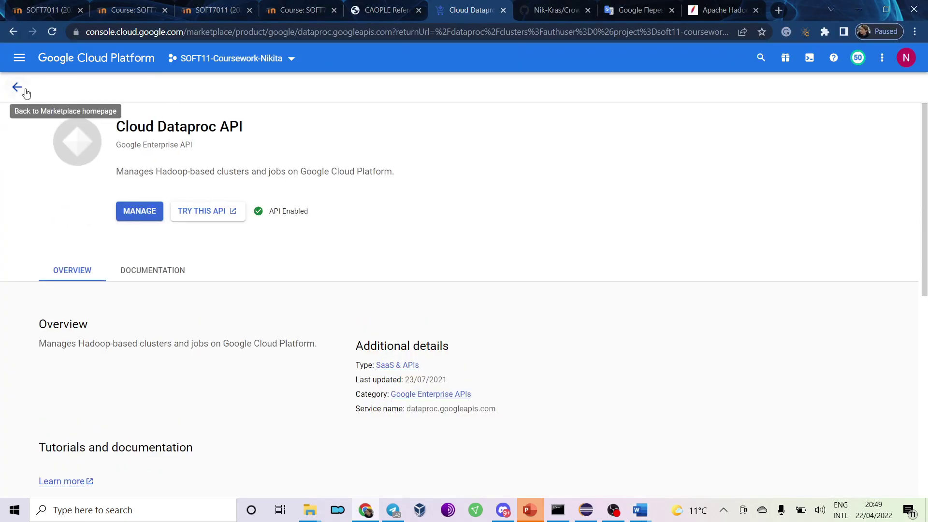
pyautogui.click(17, 87)
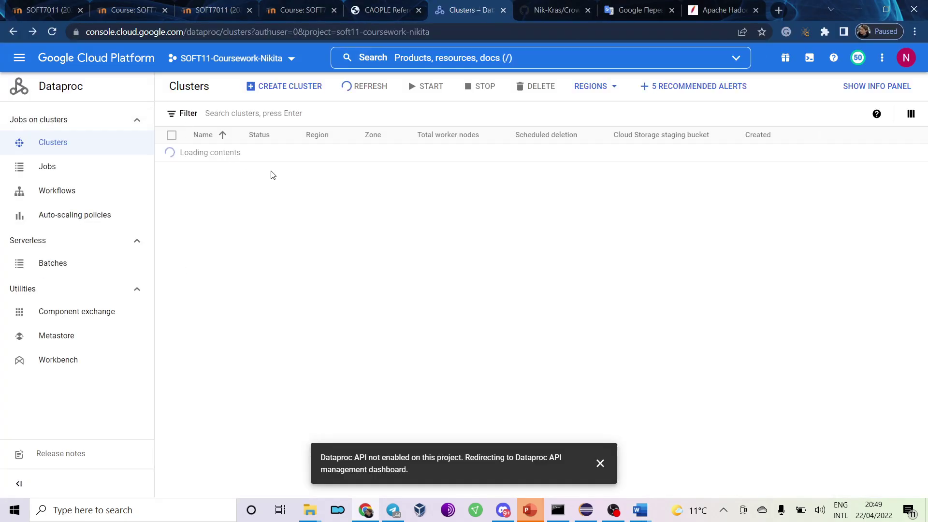
# Select cluster-hadoop-2 and cluster-hadoop-cw together and confirm stopping them.
pyautogui.click(171, 134)
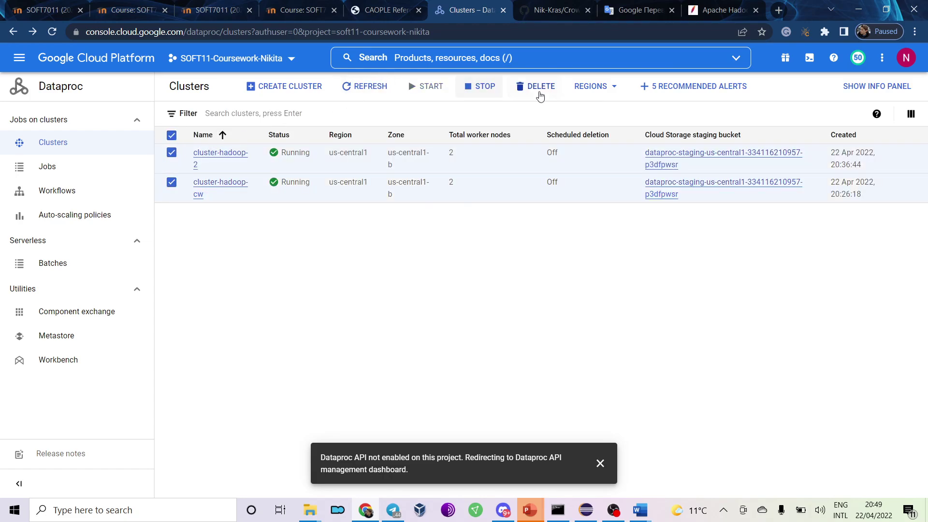
pyautogui.click(486, 93)
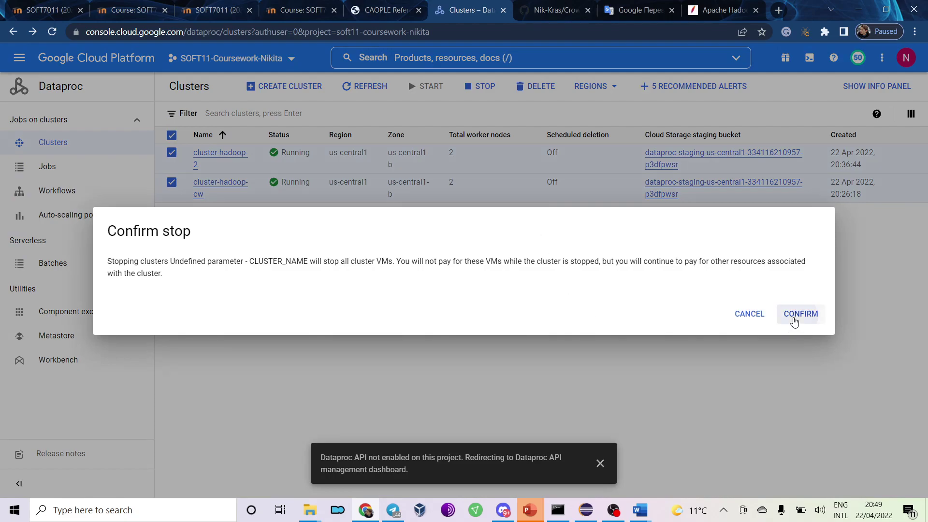
pyautogui.click(794, 319)
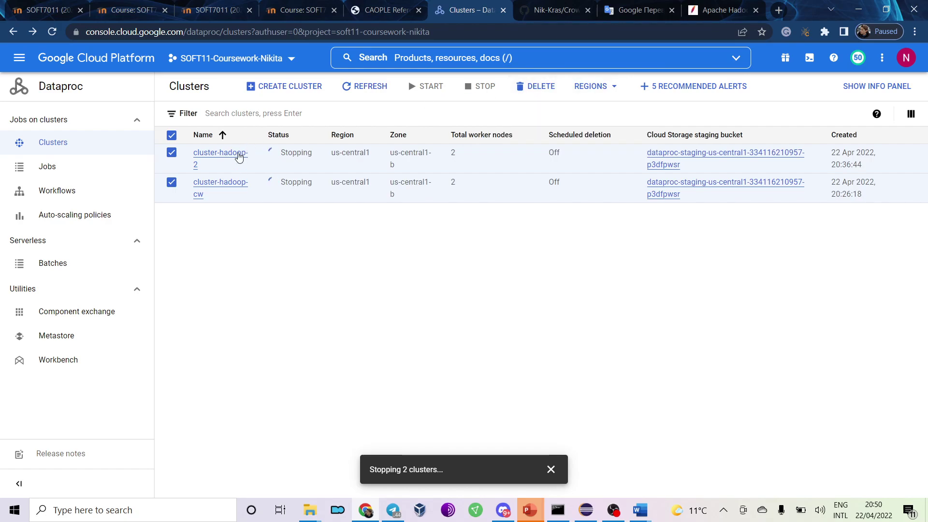
pyautogui.click(211, 152)
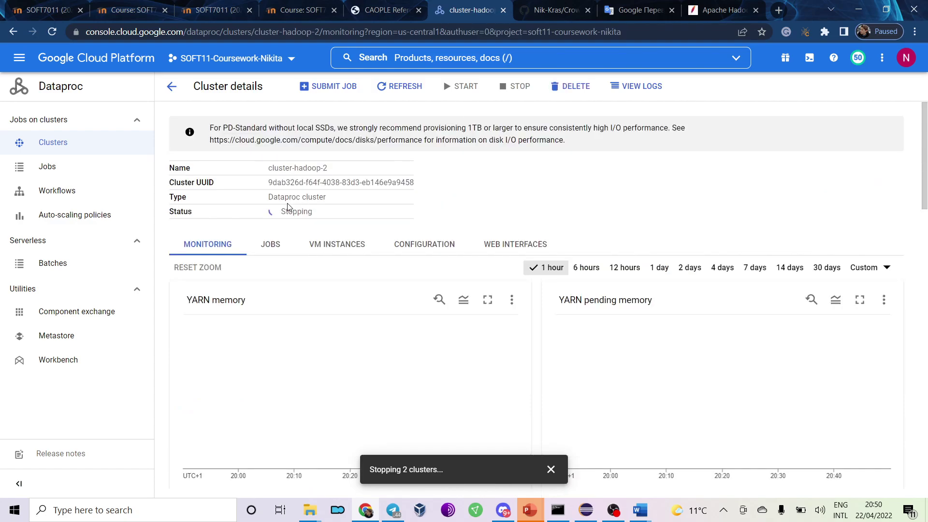
pyautogui.scroll(-2, 324, 271)
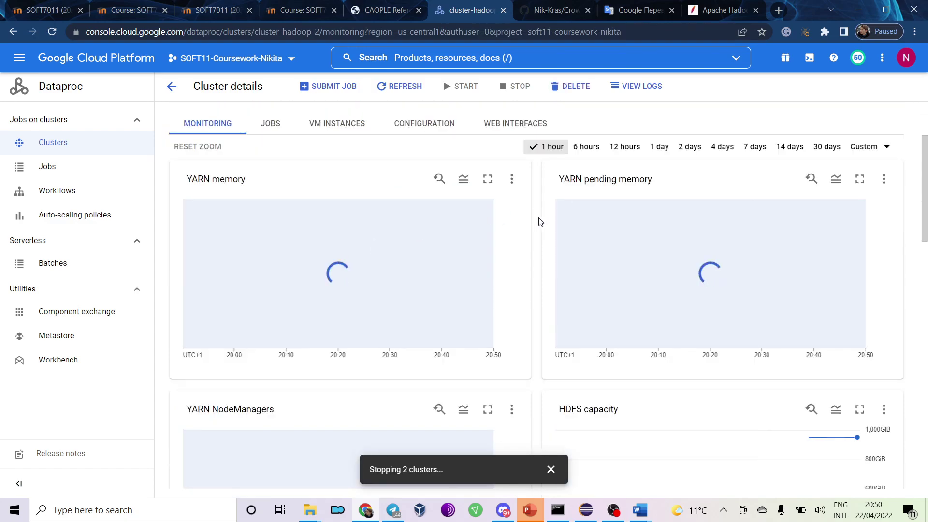
pyautogui.scroll(-1, 539, 220)
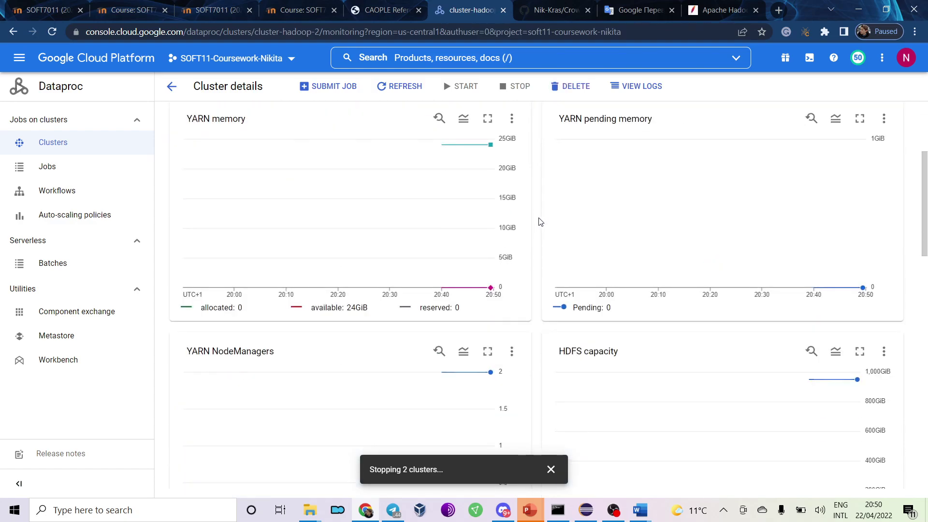
pyautogui.moveTo(486, 294)
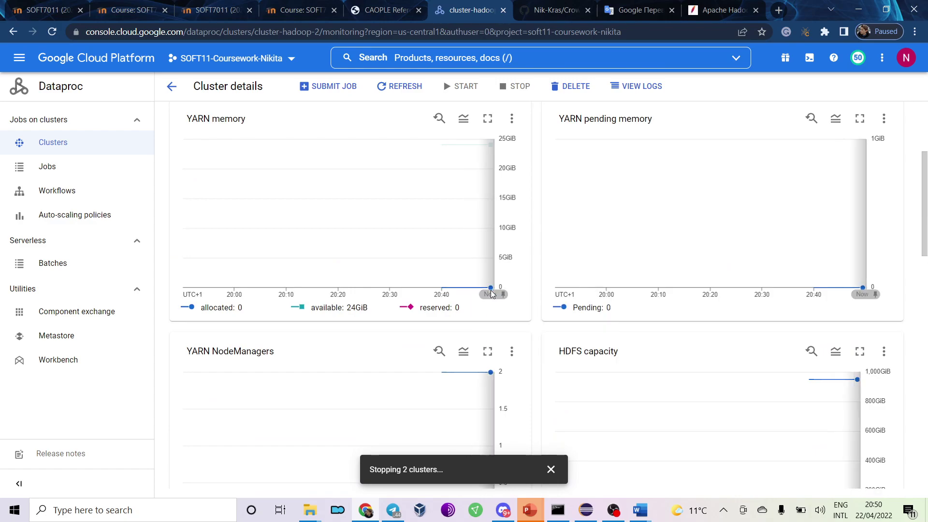
pyautogui.scroll(1, 524, 269)
pyautogui.scroll(1, 526, 267)
pyautogui.scroll(-5, 525, 268)
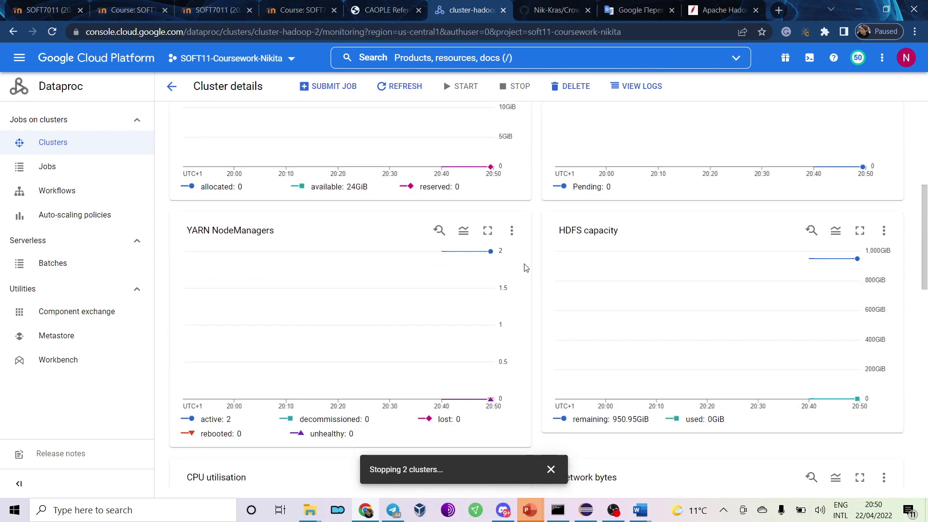
pyautogui.scroll(4, 525, 267)
pyautogui.moveTo(490, 220)
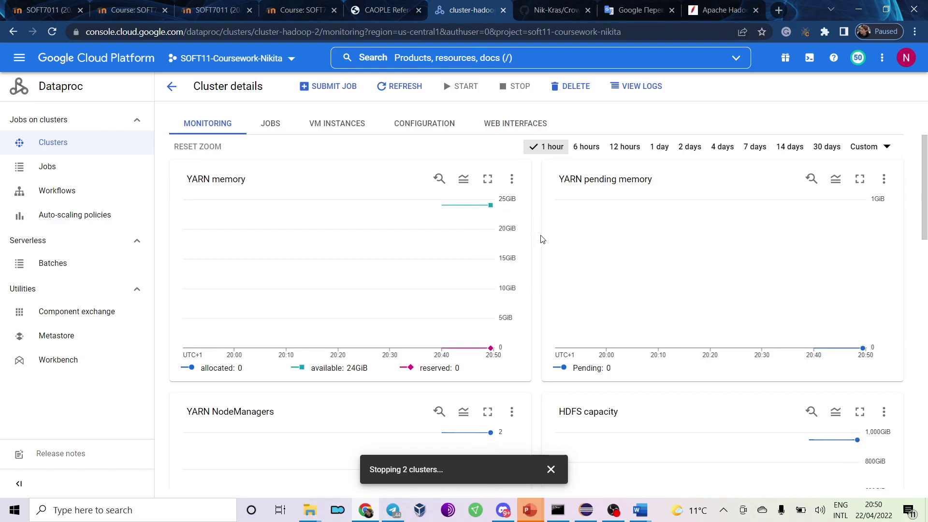
pyautogui.scroll(-5, 542, 239)
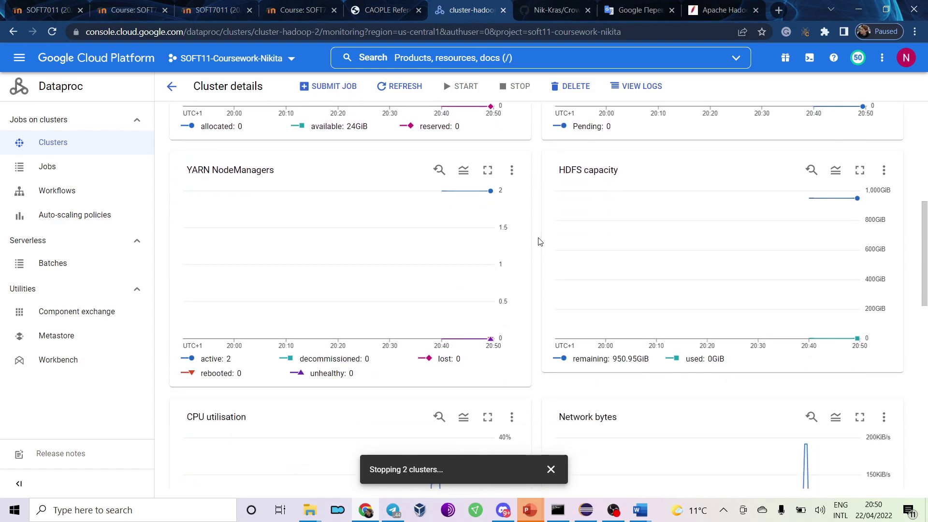
pyautogui.scroll(-4, 538, 240)
pyautogui.scroll(-1, 536, 242)
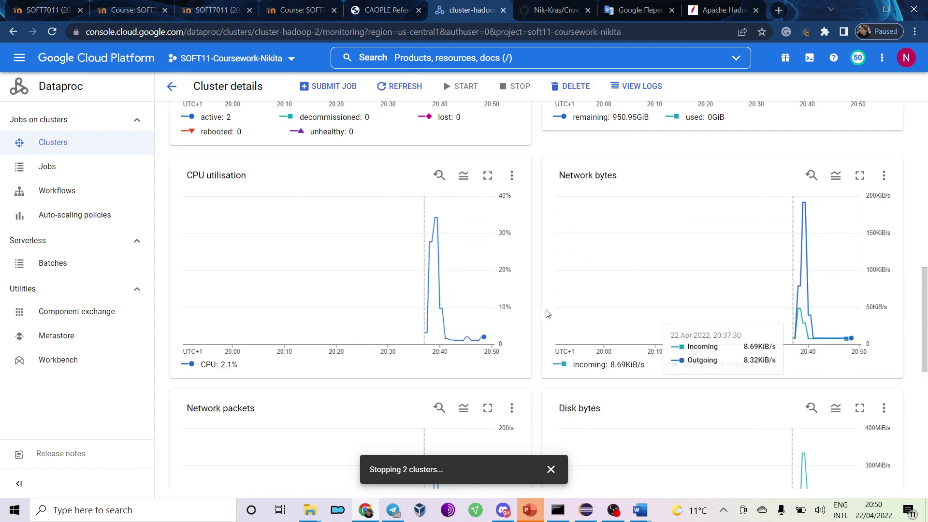
pyautogui.scroll(-3, 529, 337)
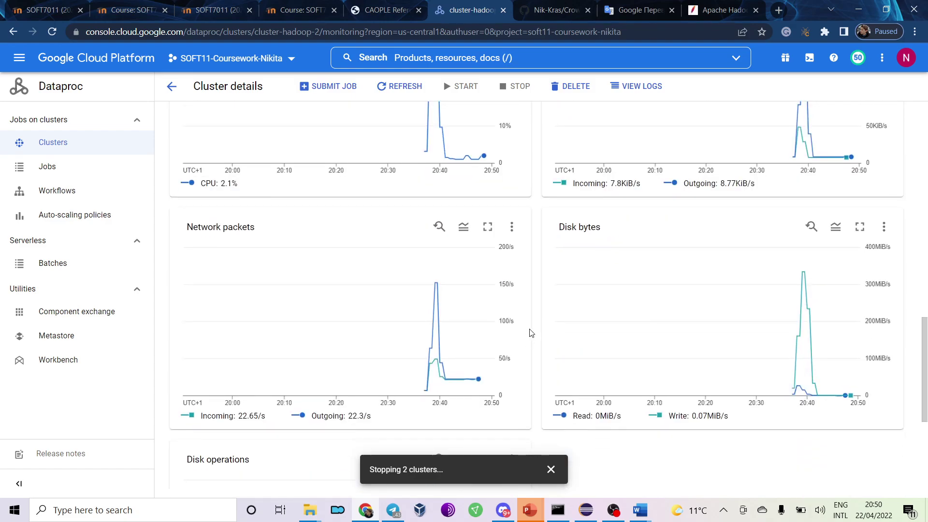
pyautogui.scroll(-4, 514, 366)
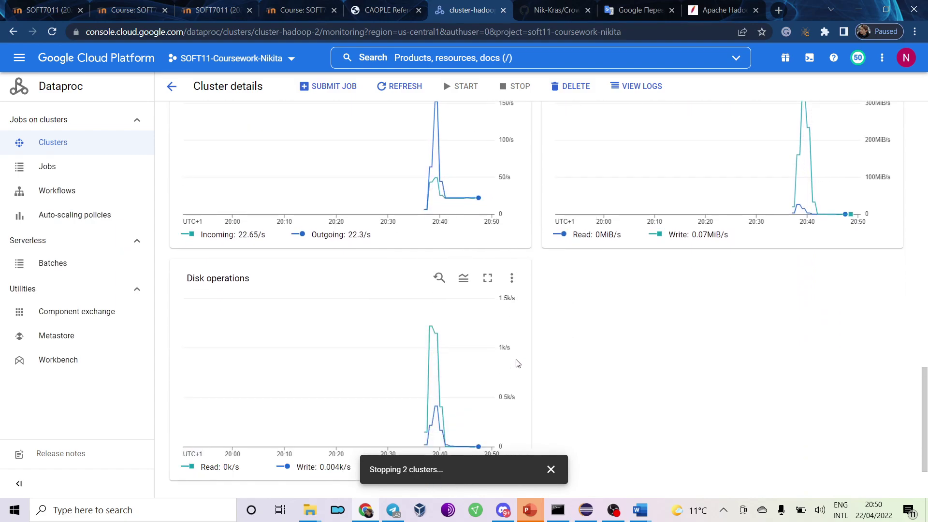
pyautogui.scroll(10, 532, 344)
pyautogui.scroll(3, 538, 338)
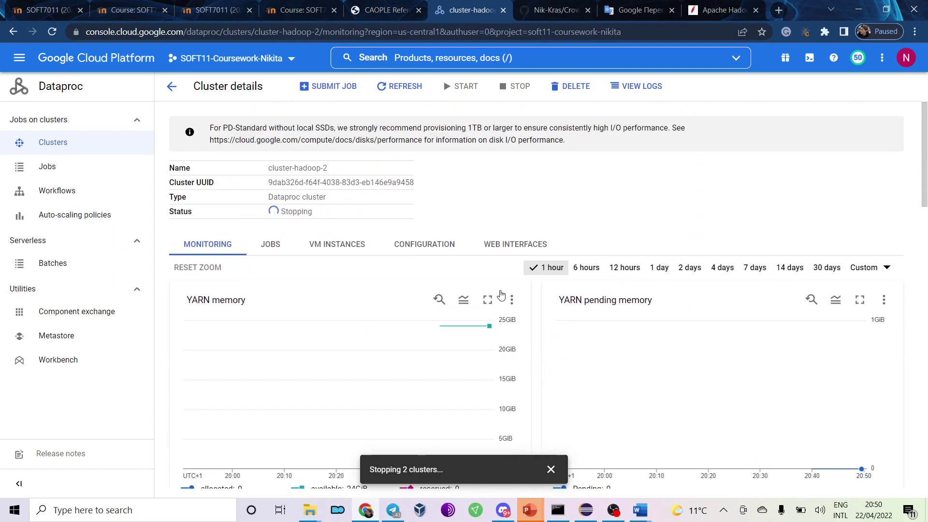
pyautogui.click(175, 86)
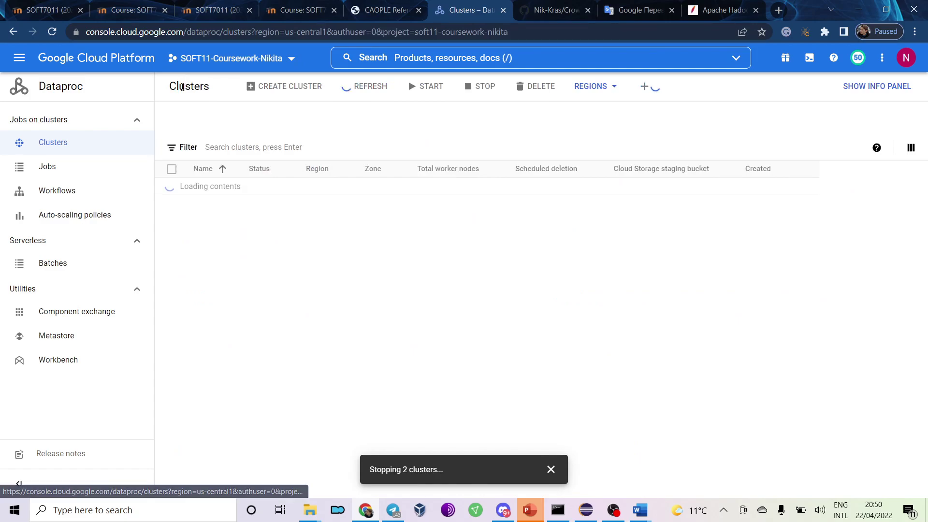
# Delete cluster-hadoop-2 and cluster-hadoop-cw, then bring the P6 Hadoop DFS document forward.
pyautogui.click(172, 152)
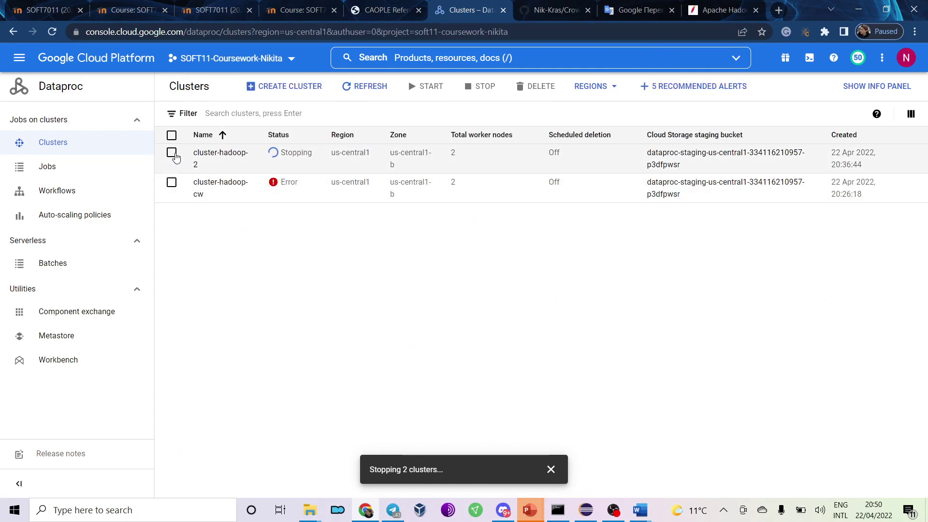
pyautogui.click(171, 183)
pyautogui.click(539, 86)
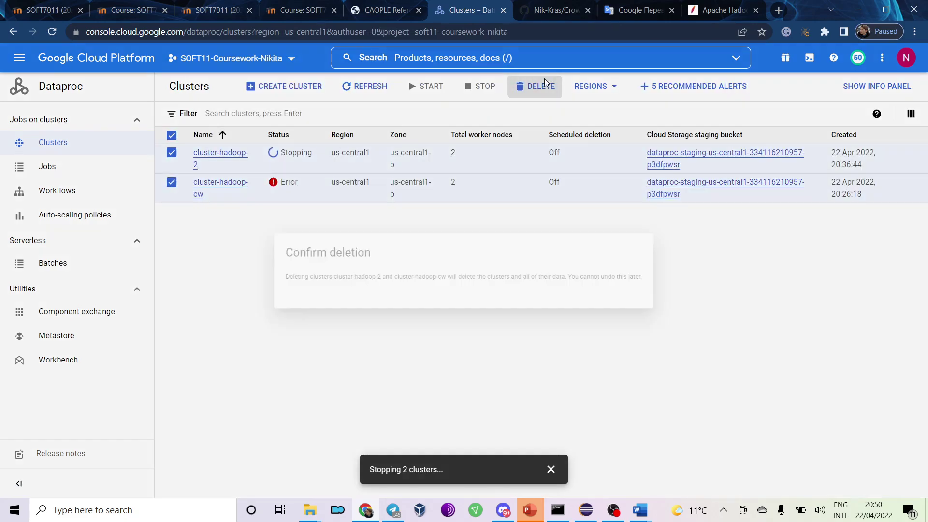
pyautogui.click(668, 307)
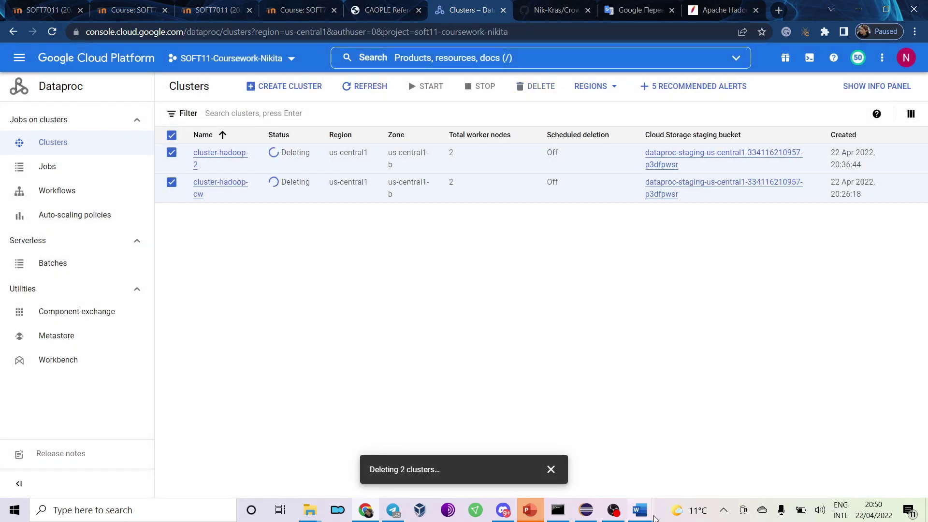
pyautogui.moveTo(640, 510)
pyautogui.click(693, 481)
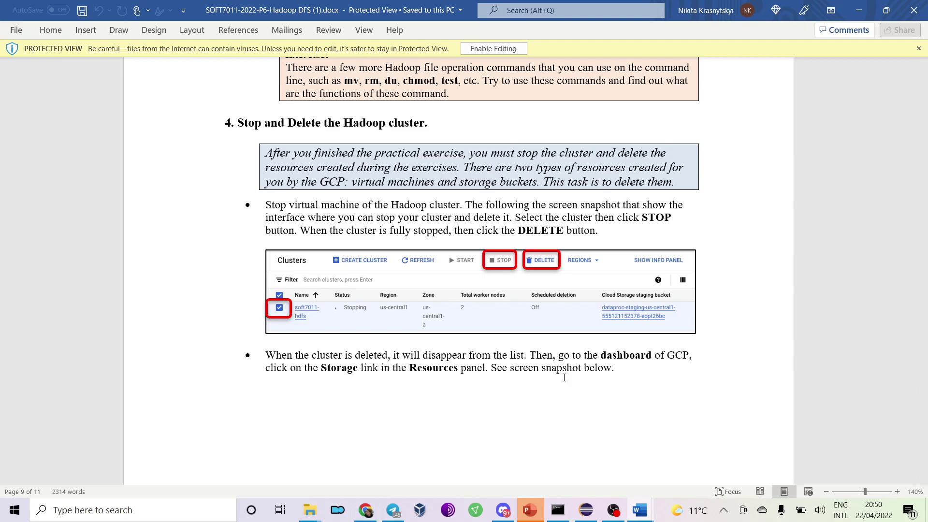
# Read down to the Storage step's GCP dashboard screenshot, then return to the Cloud console.
pyautogui.scroll(-10, 564, 377)
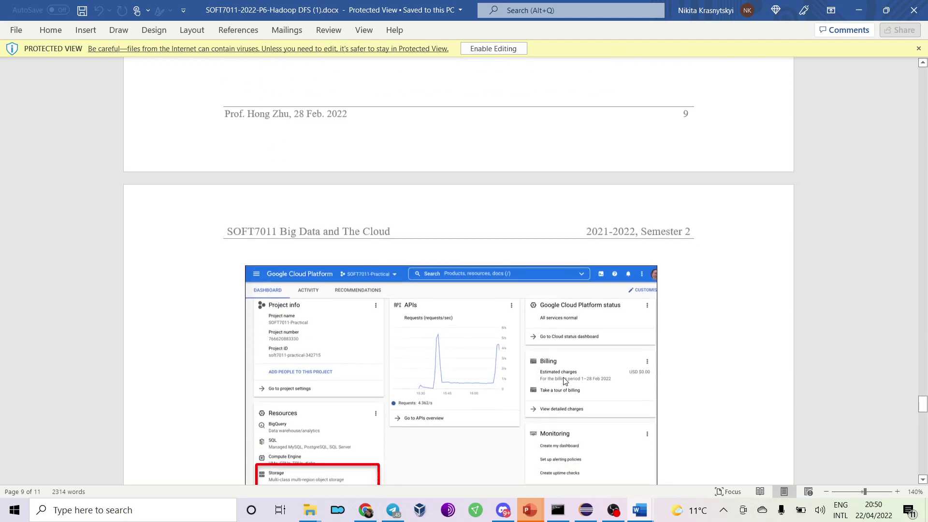
pyautogui.scroll(-3, 566, 373)
pyautogui.hotkey('alt', 'Tab')
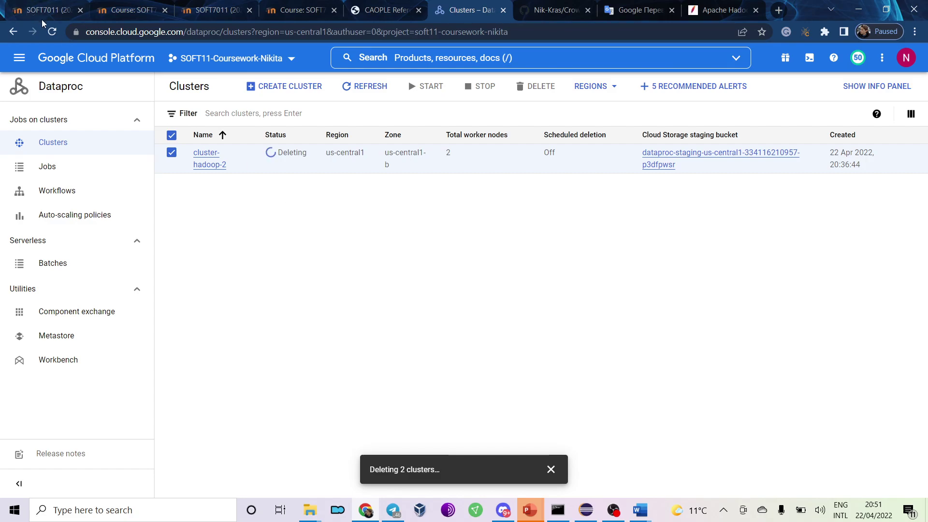
# Reload the Dataproc Clusters page to check cluster-hadoop-2's deletion, then return to the practical.
pyautogui.click(53, 32)
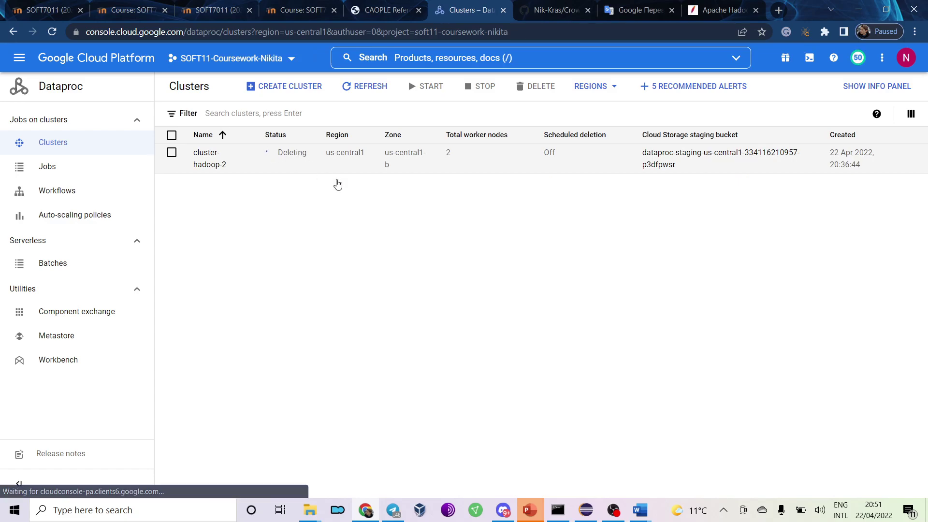
pyautogui.moveTo(640, 510)
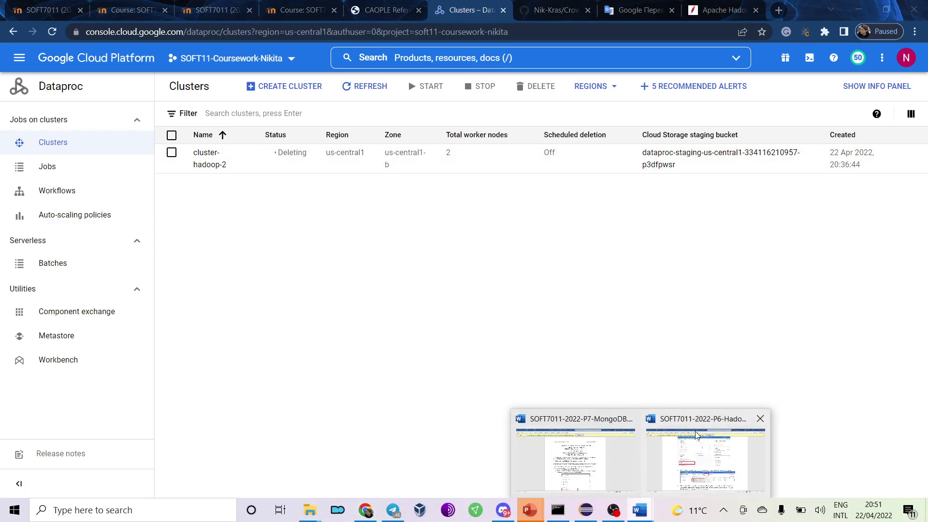
pyautogui.click(695, 428)
# Scroll the practical to the dataproc- bucket deletion step, then return to the Dataproc Clusters page.
pyautogui.scroll(-3, 502, 283)
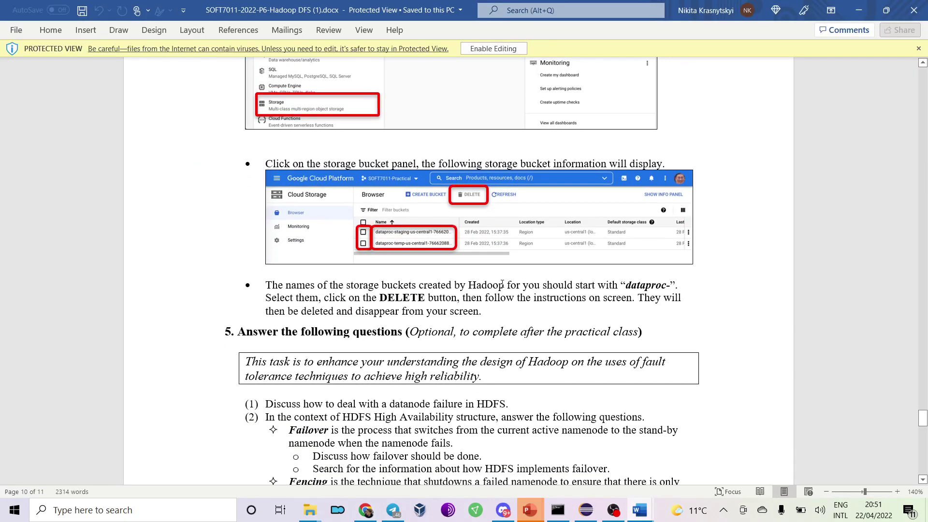
pyautogui.scroll(-3, 501, 283)
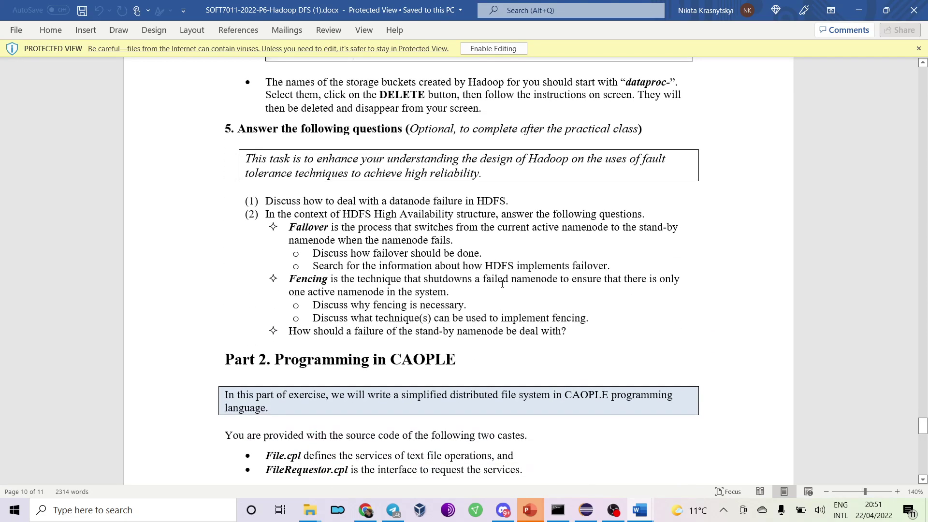
pyautogui.scroll(2, 502, 284)
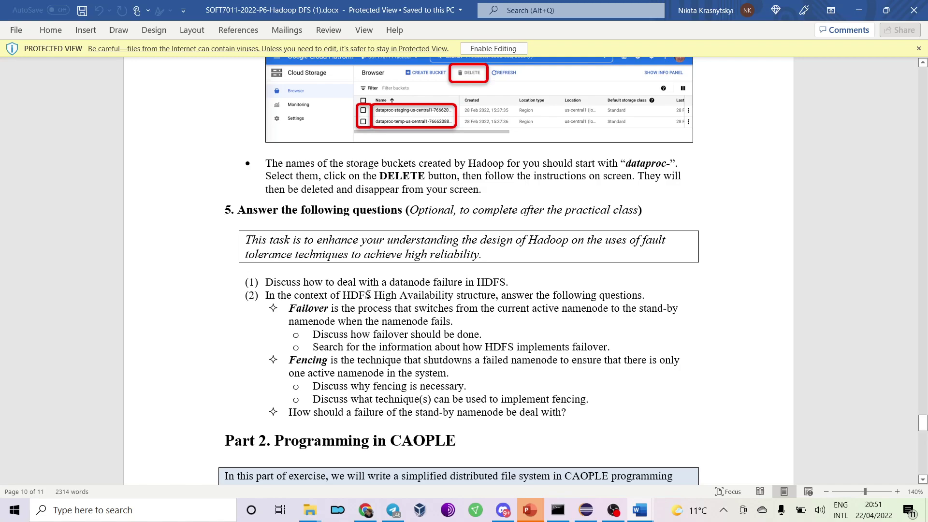
pyautogui.hotkey('alt', 'Tab')
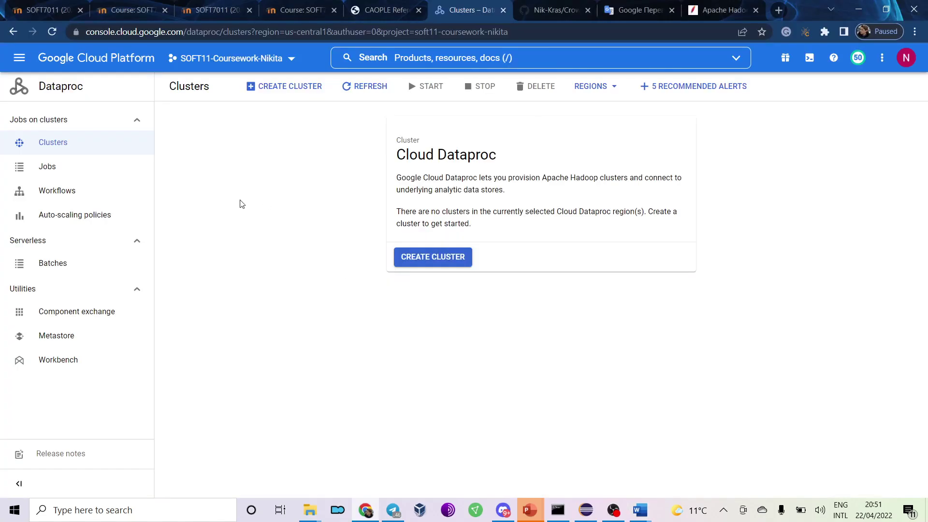
# Open Compute Engine VM instances (six instances), then return to Word's storage bucket section.
pyautogui.click(28, 63)
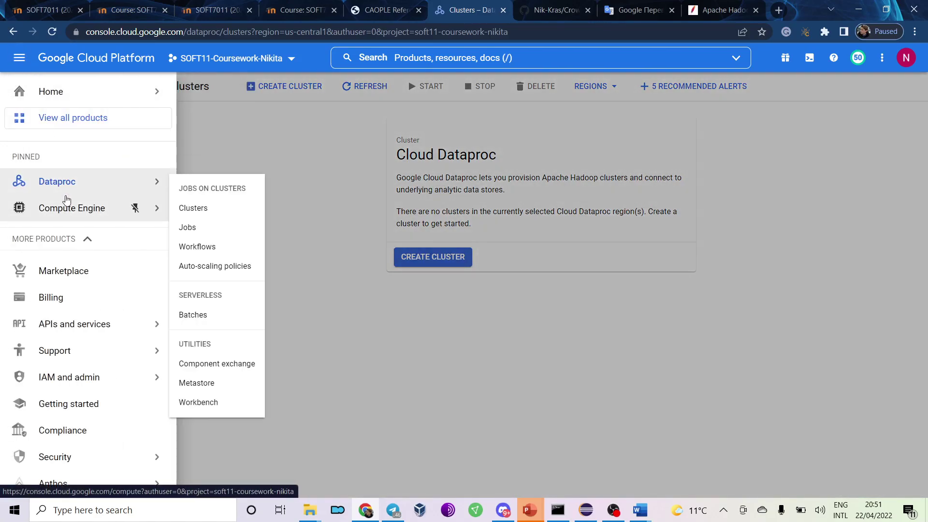
pyautogui.moveTo(96, 207)
pyautogui.click(203, 106)
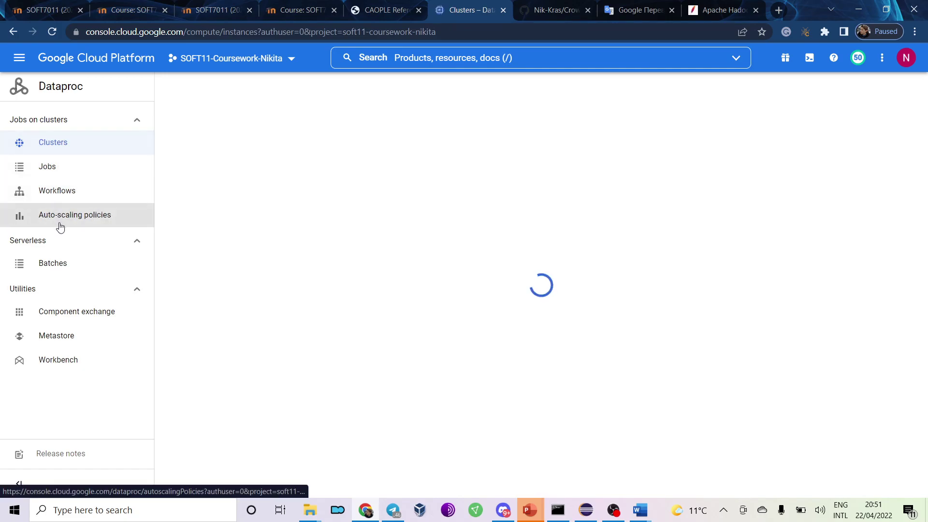
pyautogui.scroll(-3, 70, 213)
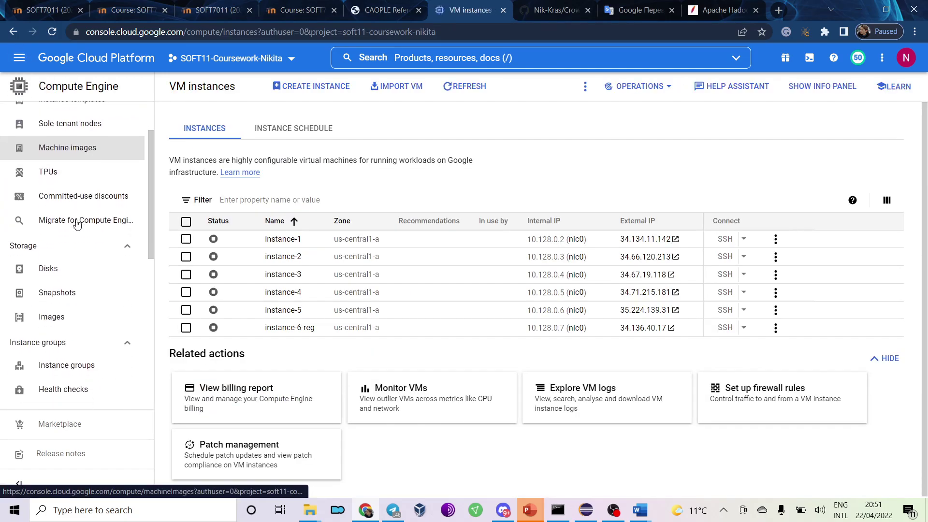
pyautogui.hotkey('alt', 'Tab')
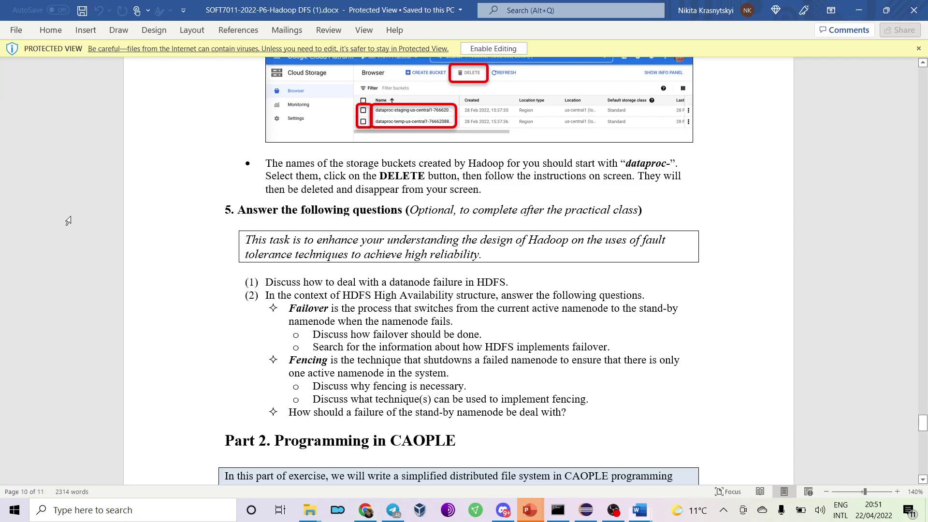
pyautogui.scroll(3, 196, 216)
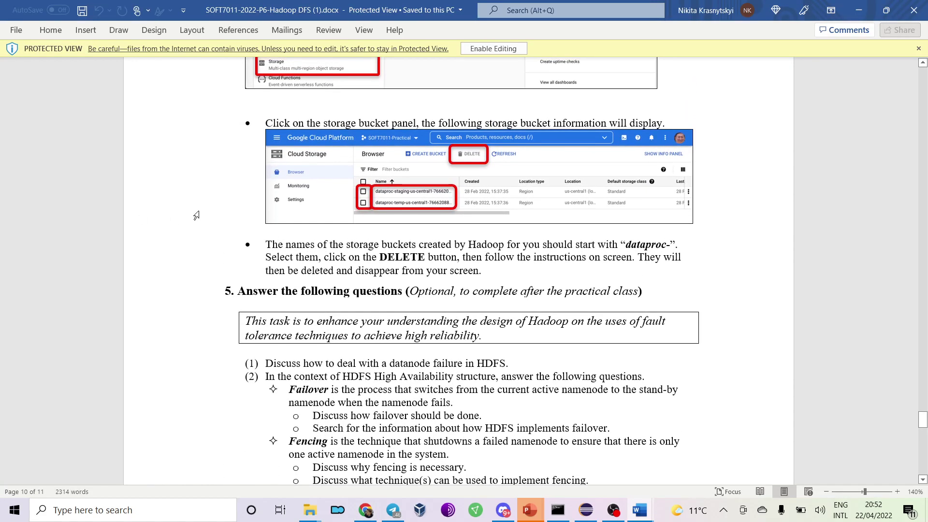
# Open the Compute Engine Storage > Disks page while checking the coursework document.
pyautogui.scroll(1, 195, 214)
pyautogui.hotkey('alt', 'Tab')
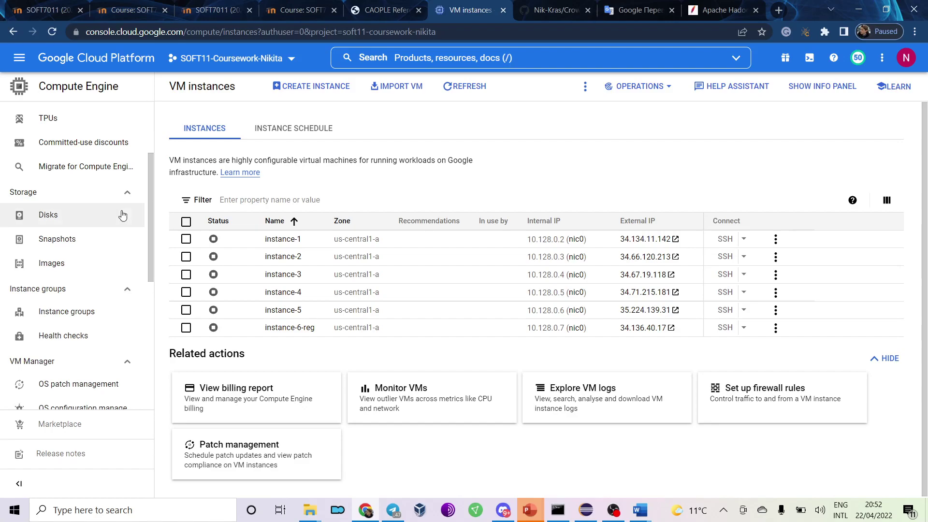
pyautogui.click(37, 196)
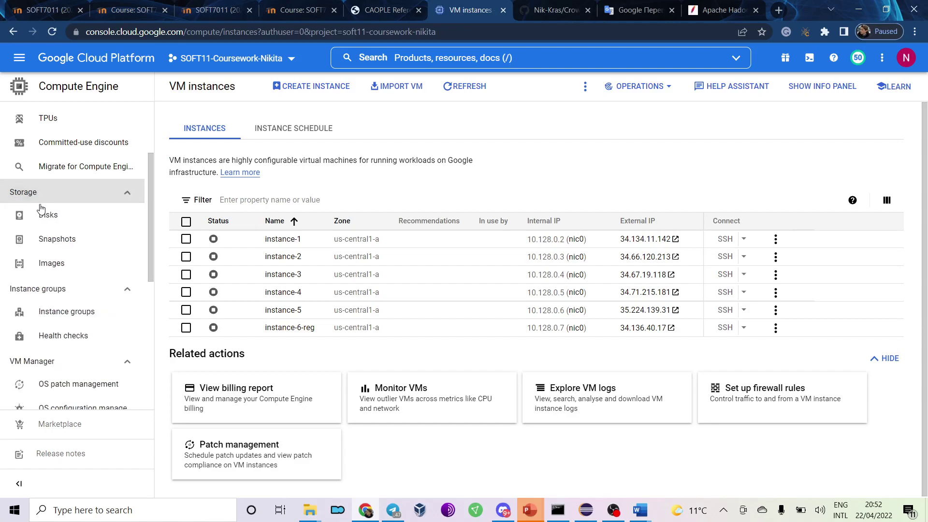
pyautogui.click(48, 216)
pyautogui.hotkey('alt', 'Tab')
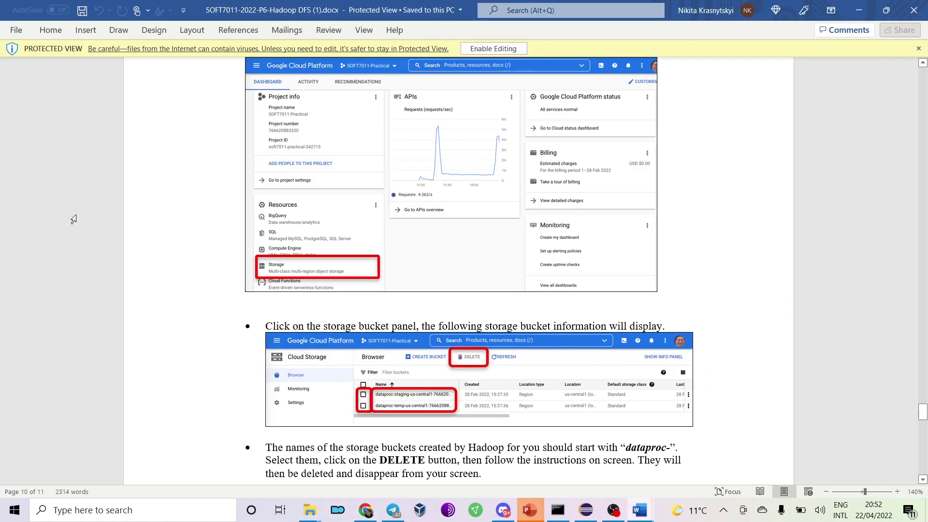
pyautogui.scroll(2, 225, 219)
pyautogui.scroll(9, 226, 219)
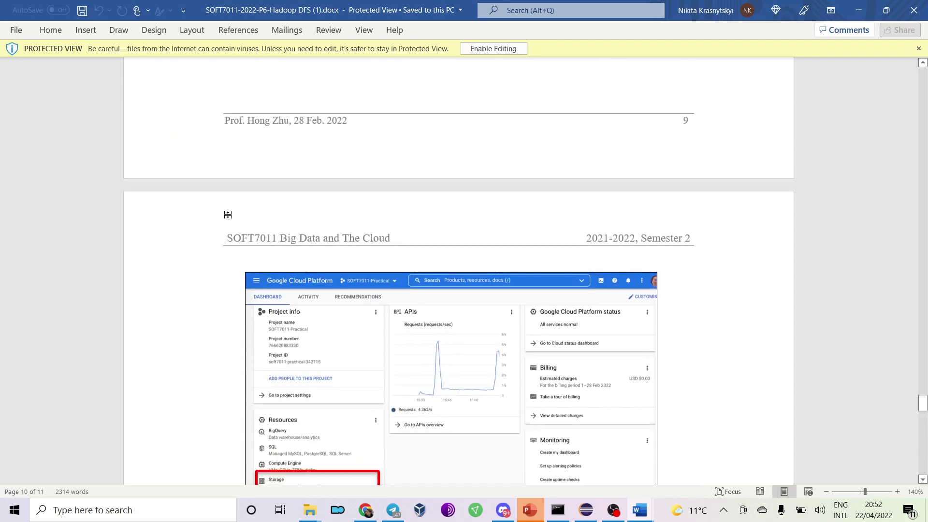
pyautogui.hotkey('alt', 'Tab')
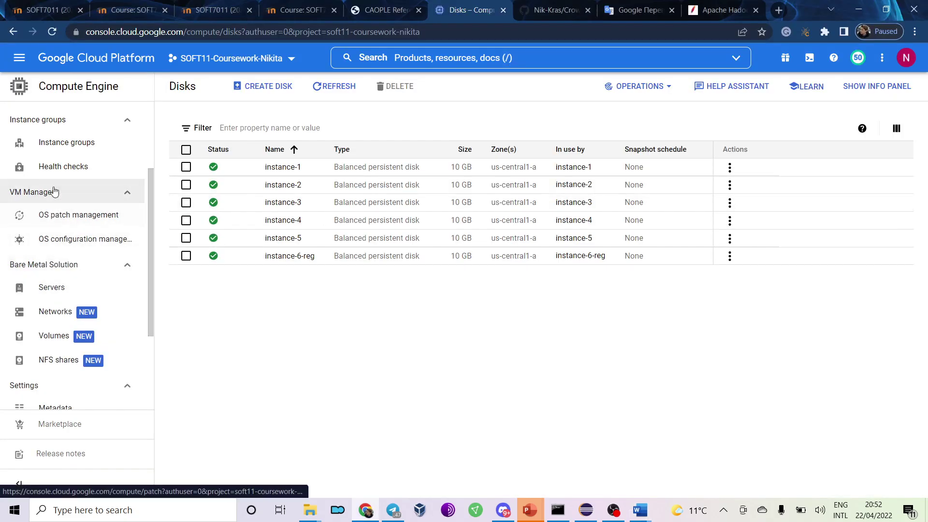
pyautogui.scroll(3, 59, 167)
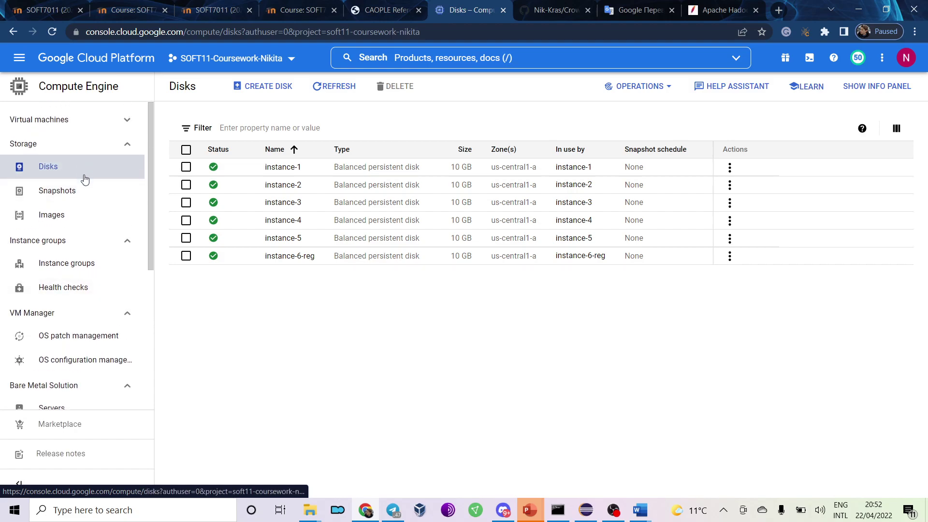
# Select then deselect all six 10 GB balanced disks and start a console product search.
pyautogui.click(186, 150)
pyautogui.click(186, 150)
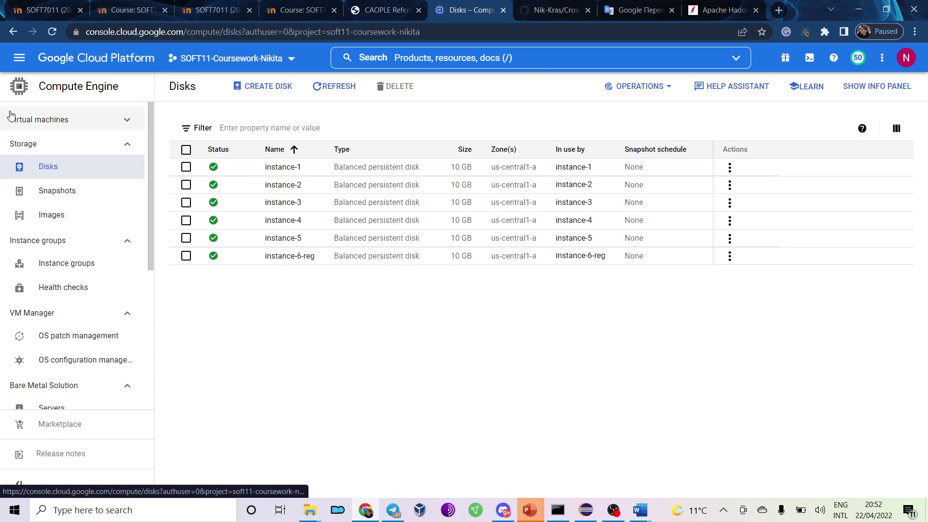
pyautogui.click(19, 57)
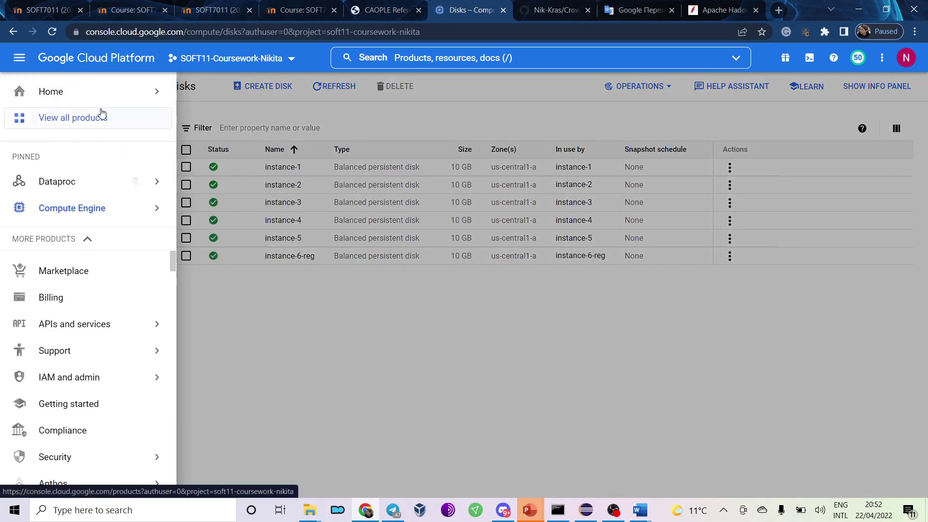
pyautogui.click(462, 58)
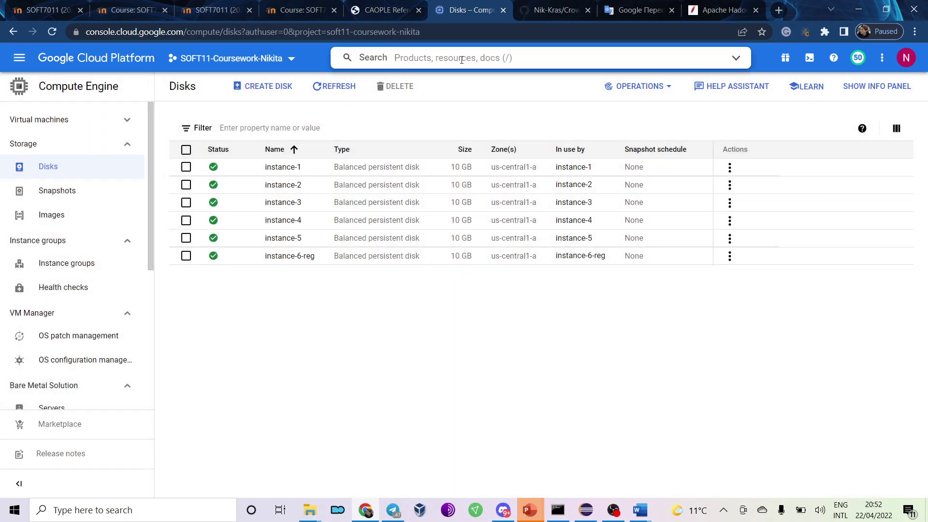
# Search 'storage' and open Cloud Storage's bucket list, checking the coursework instructions.
pyautogui.write('storage')
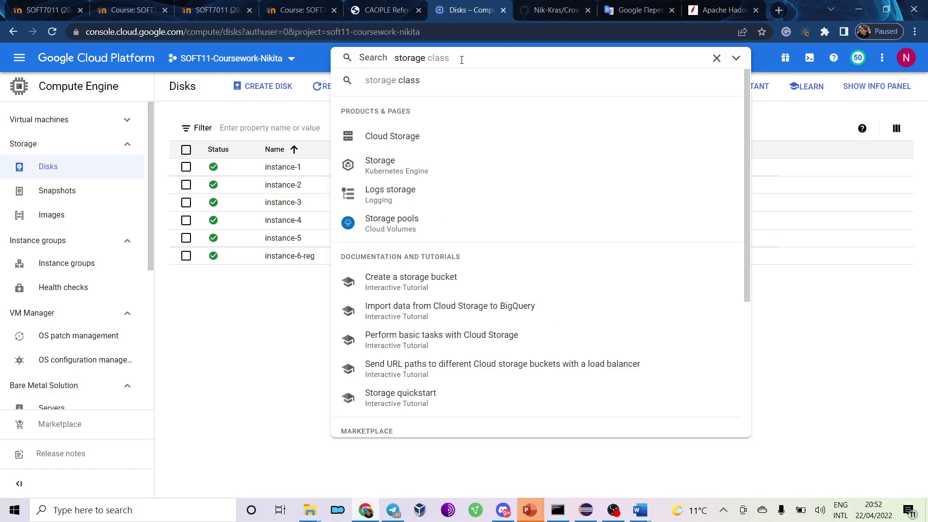
pyautogui.click(435, 140)
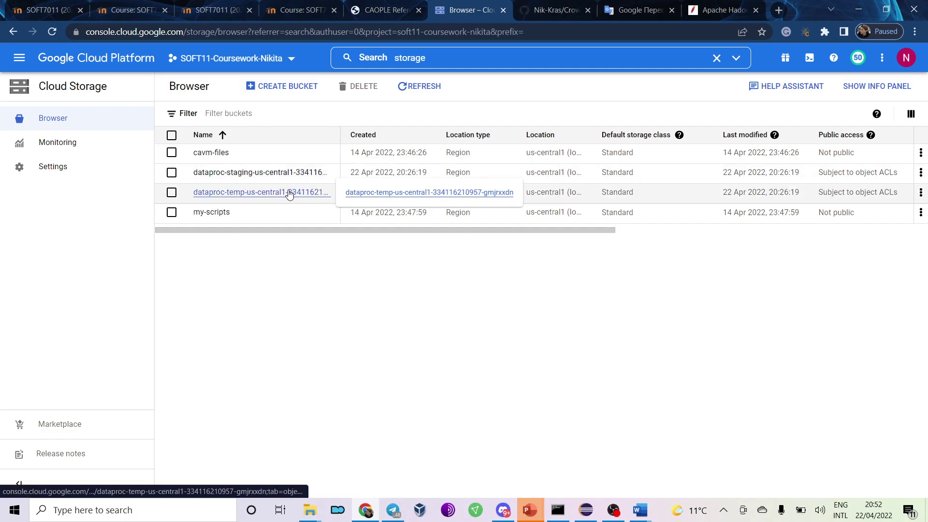
pyautogui.hotkey('alt', 'Tab')
pyautogui.scroll(1, 273, 168)
pyautogui.scroll(-12, 273, 169)
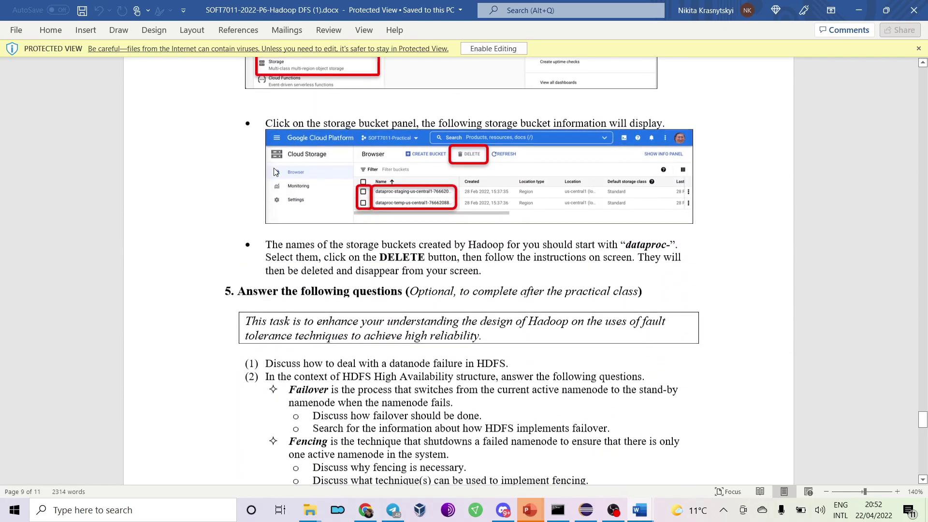
pyautogui.hotkey('alt', 'Tab')
# Select the dataproc-staging and dataproc-temp buckets and request their deletion.
pyautogui.click(172, 173)
pyautogui.click(171, 192)
pyautogui.hotkey('alt', 'Tab')
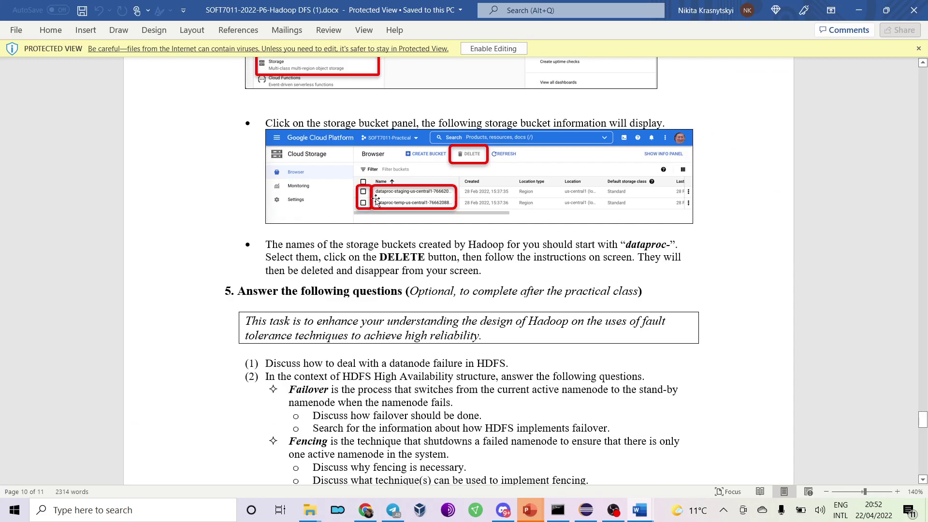
pyautogui.hotkey('alt', 'Tab')
pyautogui.click(345, 87)
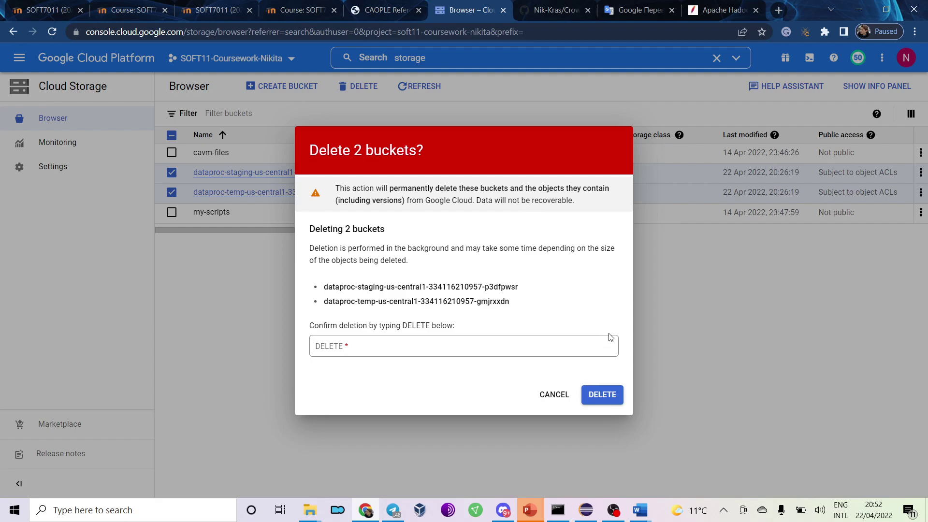
# Confirm deleting the two dataproc- buckets by entering DELETE.
pyautogui.click(611, 401)
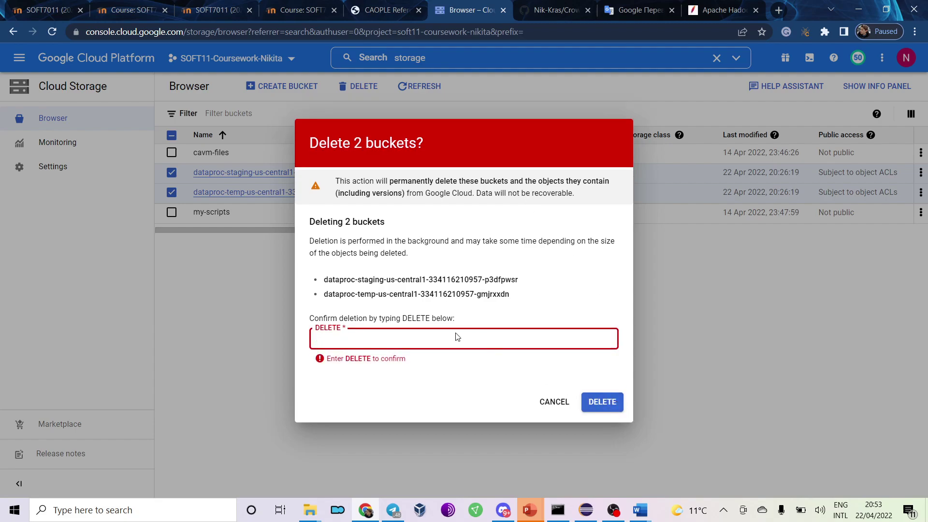
pyautogui.write('DELETE')
pyautogui.press('Return')
# Scroll the coursework document to Part 2, 'Programming in CAOPLE'.
pyautogui.hotkey('alt', 'Tab')
pyautogui.scroll(-5, 477, 322)
pyautogui.scroll(-5, 477, 322)
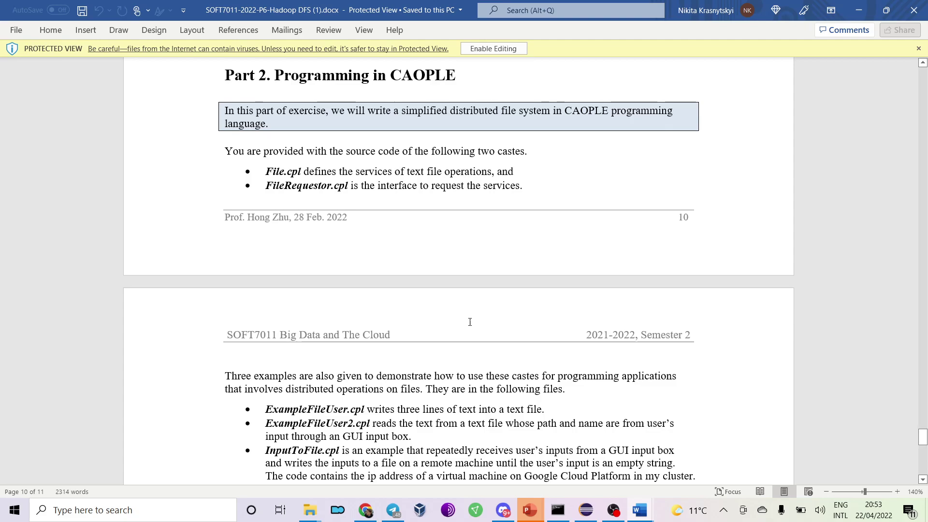
# Read CAOPLE Exercise steps (1) download the code and (2) deploy it, then return to Cloud Storage.
pyautogui.scroll(-3, 474, 328)
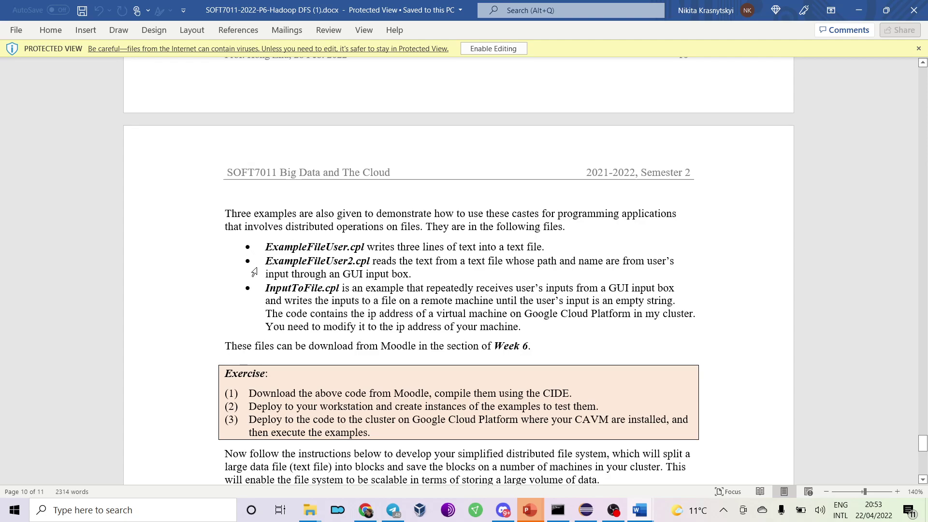
pyautogui.scroll(-3, 254, 272)
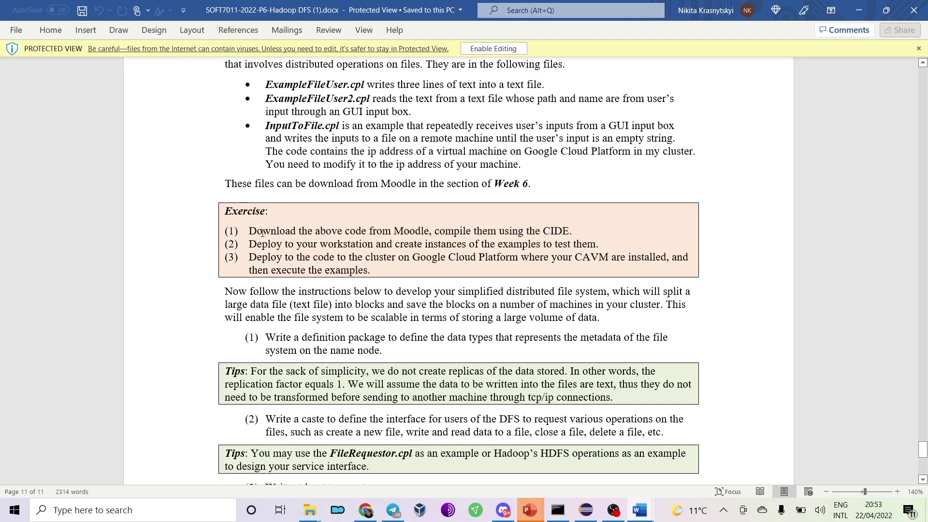
pyautogui.moveTo(261, 232); pyautogui.dragTo(572, 235)
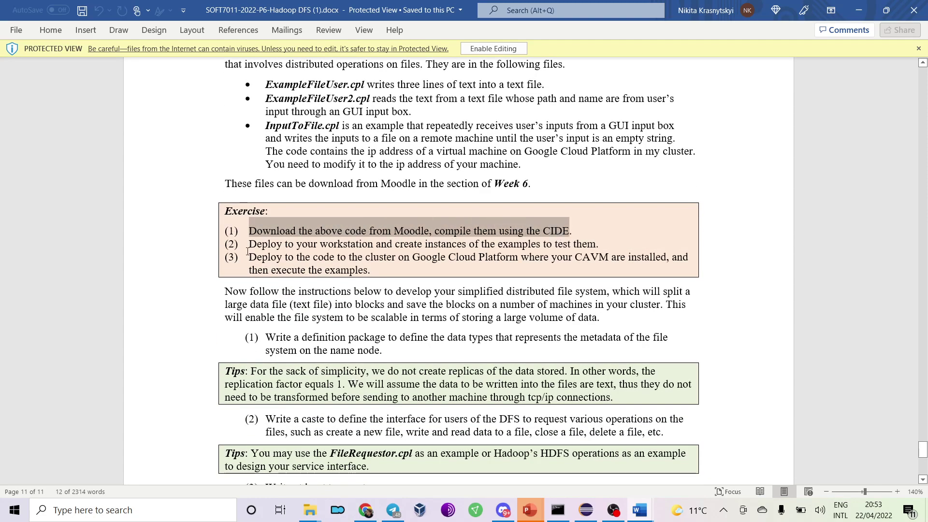
pyautogui.moveTo(253, 244); pyautogui.dragTo(597, 245)
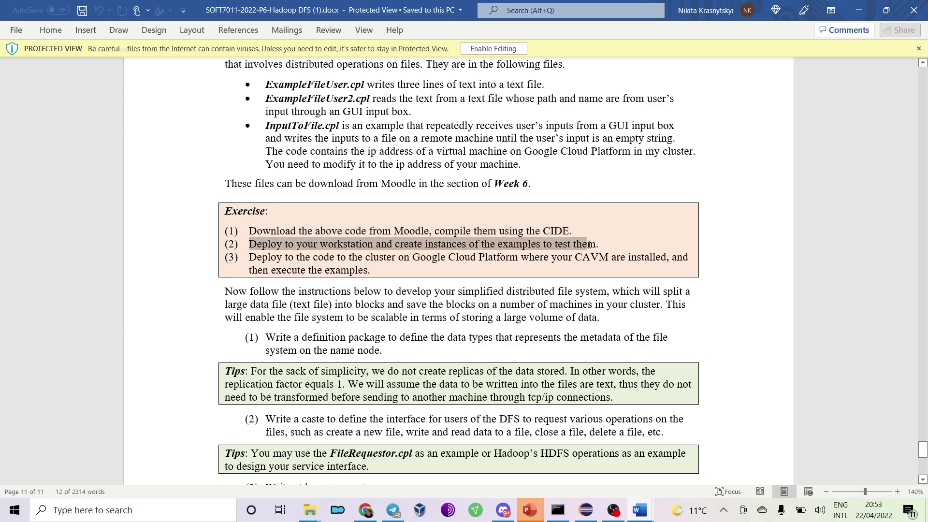
pyautogui.click(618, 245)
pyautogui.hotkey('alt', 'Tab')
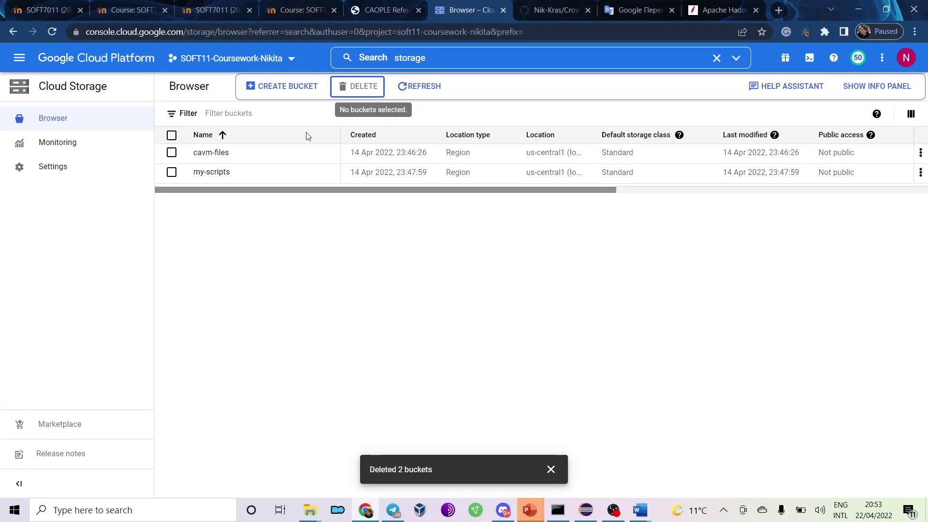
# Start instance-1, instance-2 and instance-6-reg from the Compute Engine VM instances list.
pyautogui.click(20, 57)
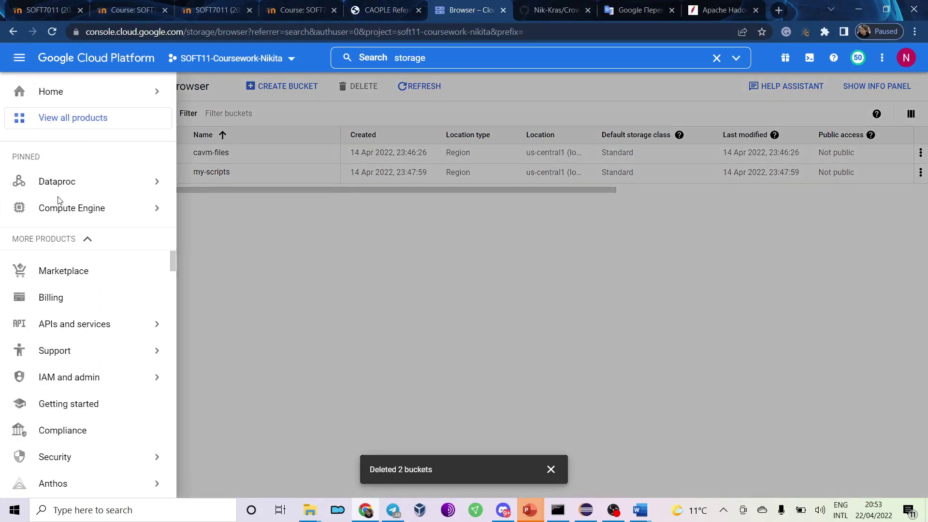
pyautogui.moveTo(73, 208)
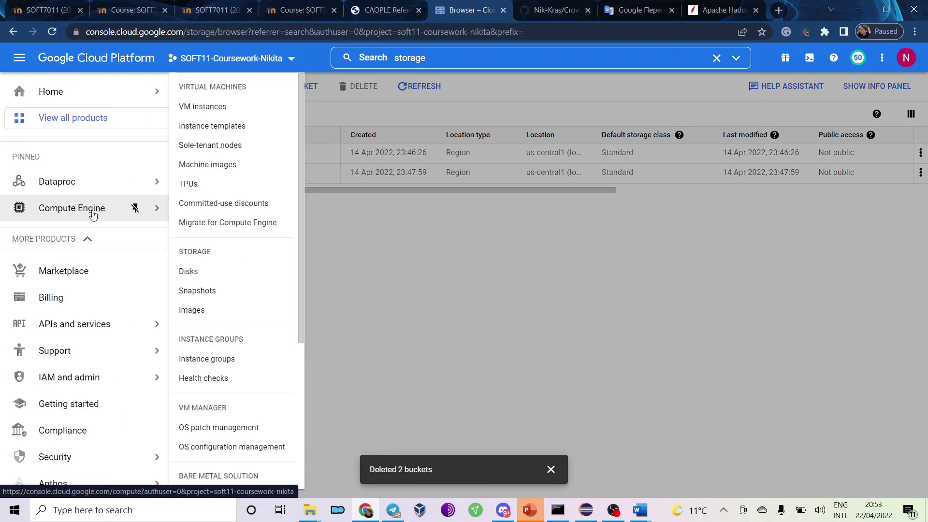
pyautogui.click(223, 107)
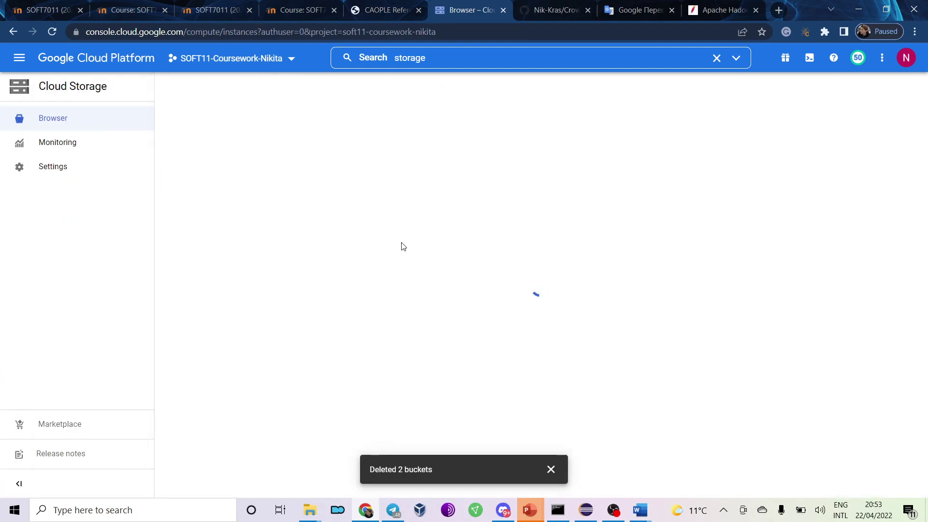
pyautogui.click(186, 239)
pyautogui.click(186, 257)
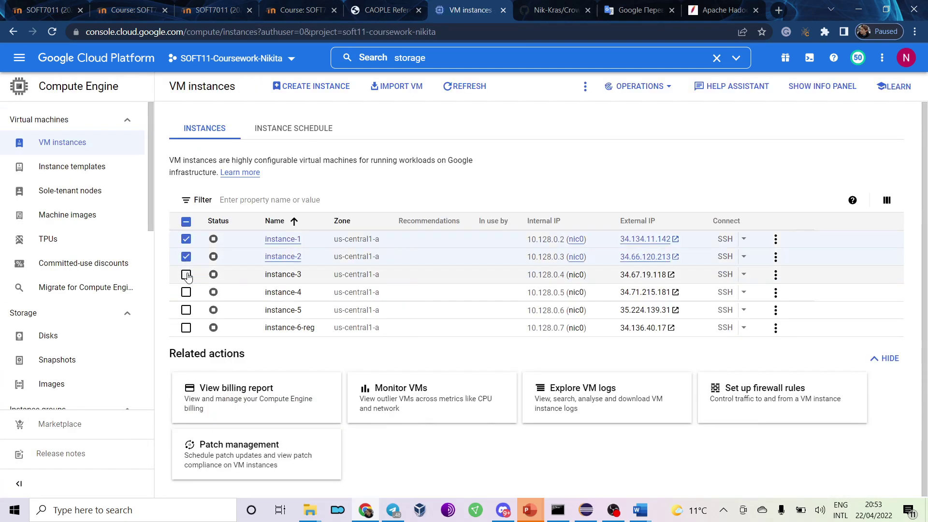
pyautogui.click(186, 328)
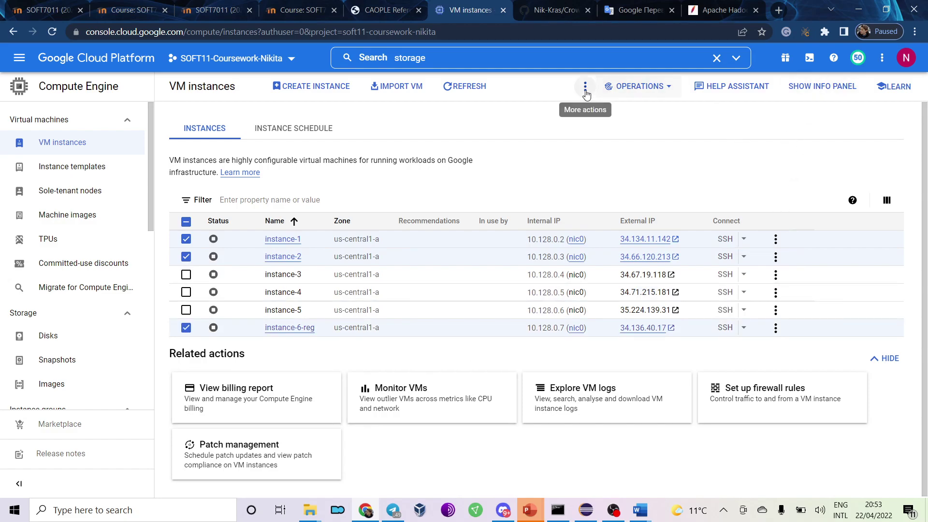
pyautogui.click(585, 86)
pyautogui.click(593, 117)
pyautogui.click(604, 314)
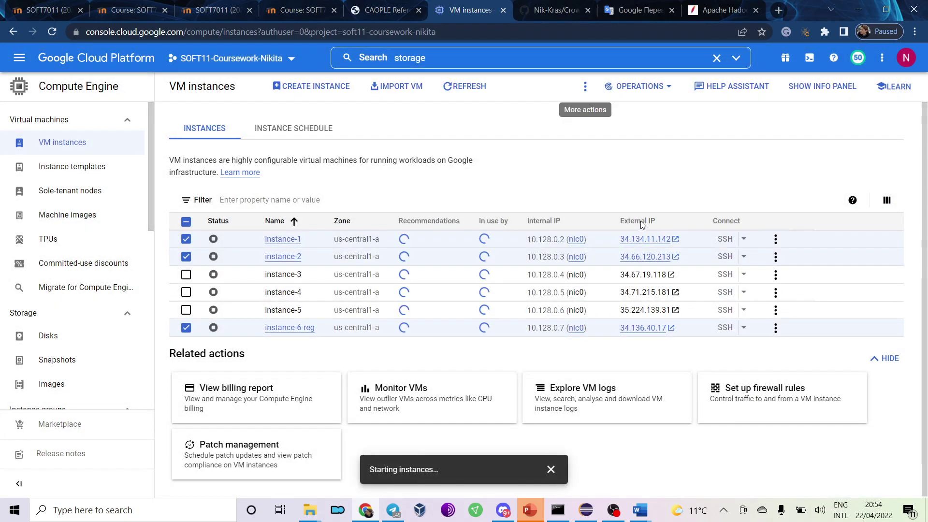
# Bring the Hadoop DFS coursework document forward in Word.
pyautogui.moveTo(396, 516)
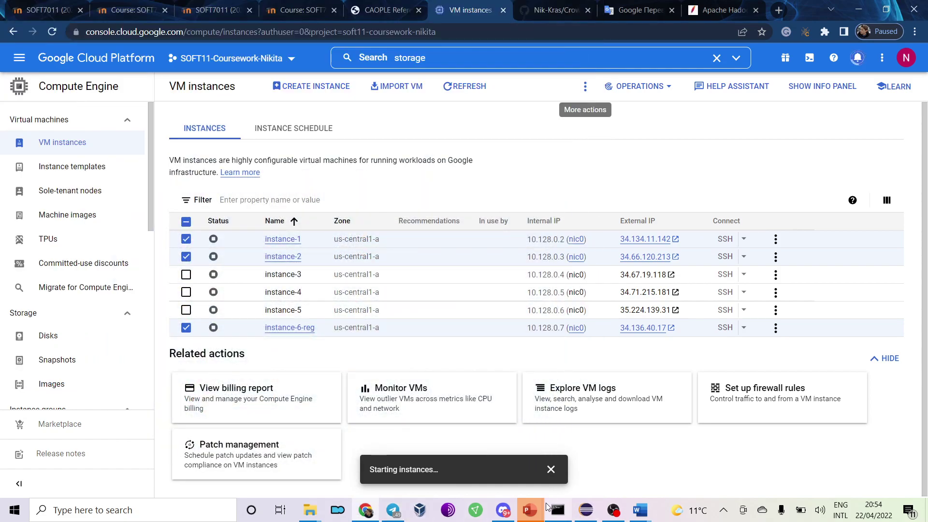
pyautogui.moveTo(639, 509)
pyautogui.click(709, 482)
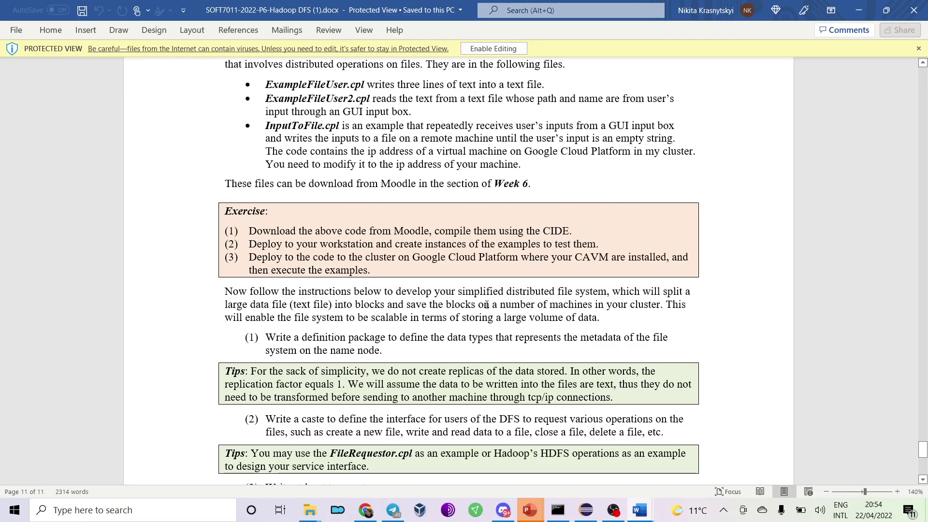
# Read the P6 exercise and mark the phrase 'your simplified distributed file system'.
pyautogui.scroll(3, 487, 304)
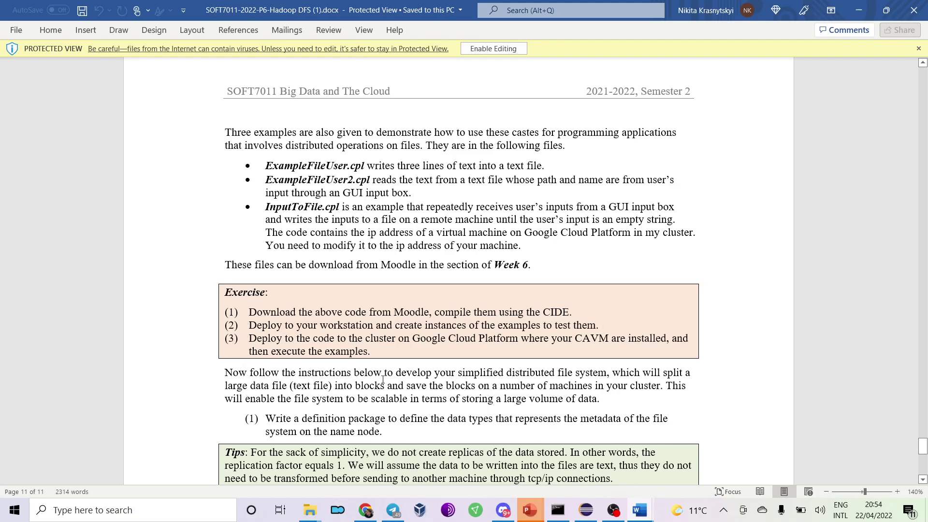
pyautogui.scroll(-4, 382, 379)
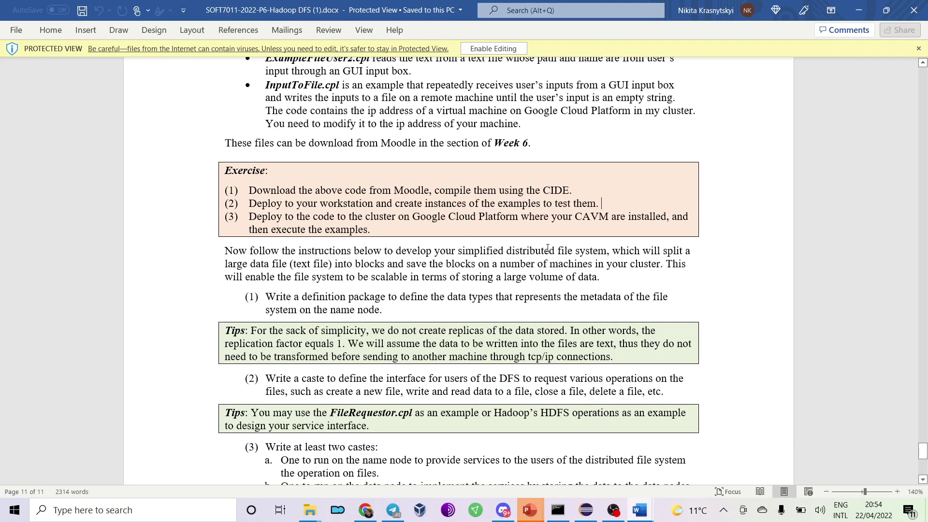
pyautogui.scroll(-1, 547, 247)
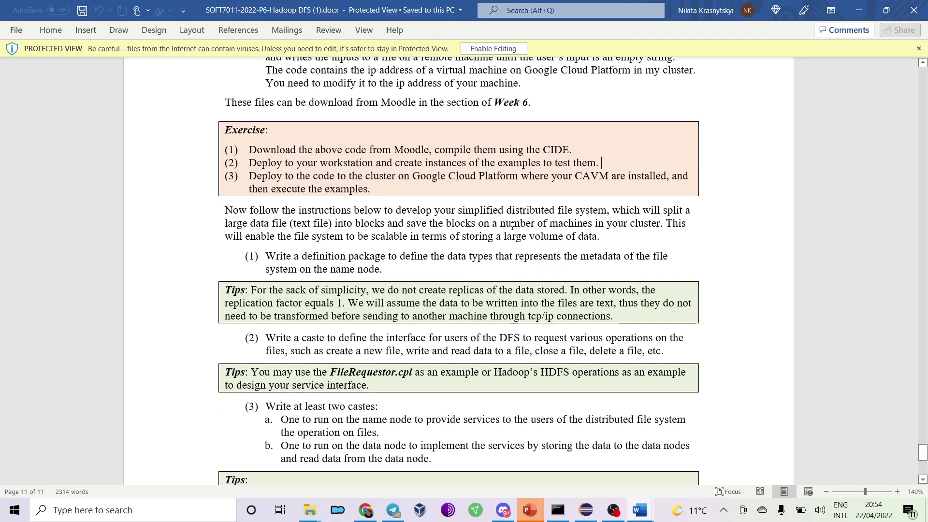
pyautogui.moveTo(438, 212); pyautogui.dragTo(598, 216)
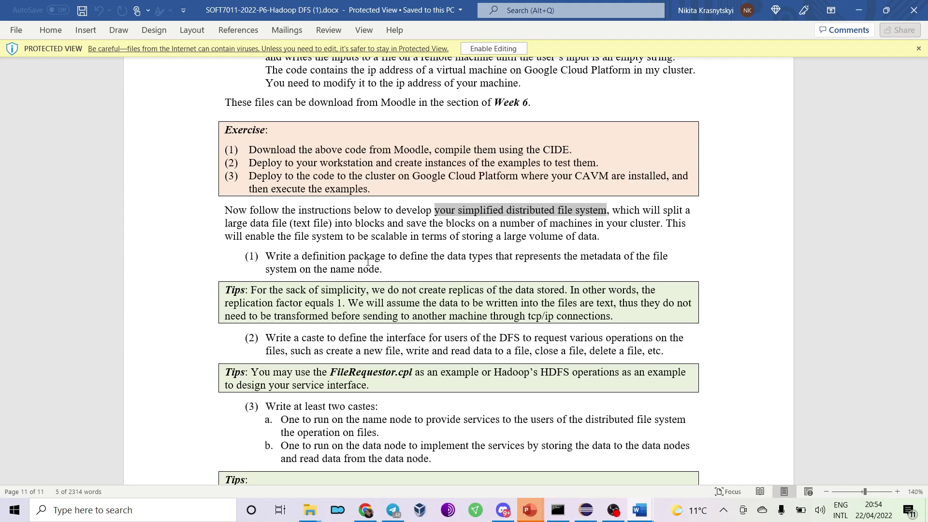
# Review item (1) and the Tips box, then return to the VM instances console.
pyautogui.scroll(-3, 368, 262)
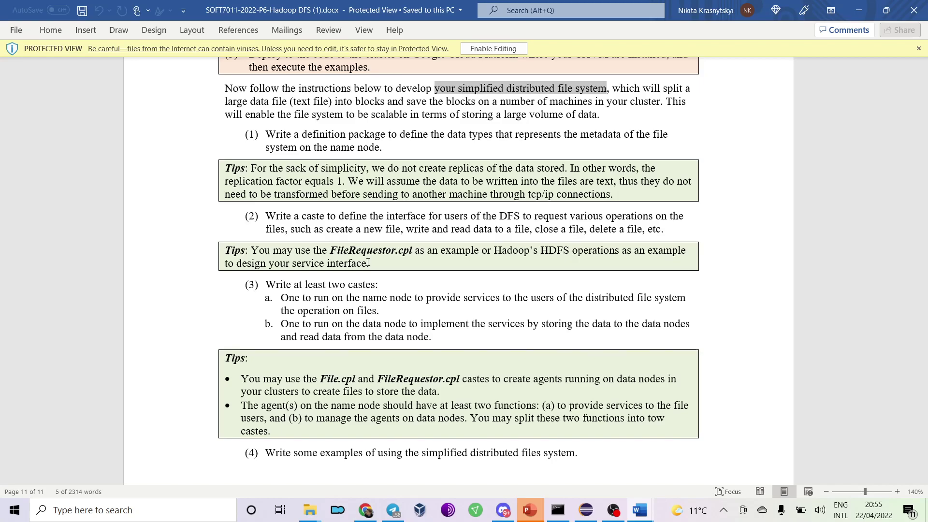
pyautogui.moveTo(263, 147); pyautogui.dragTo(621, 195)
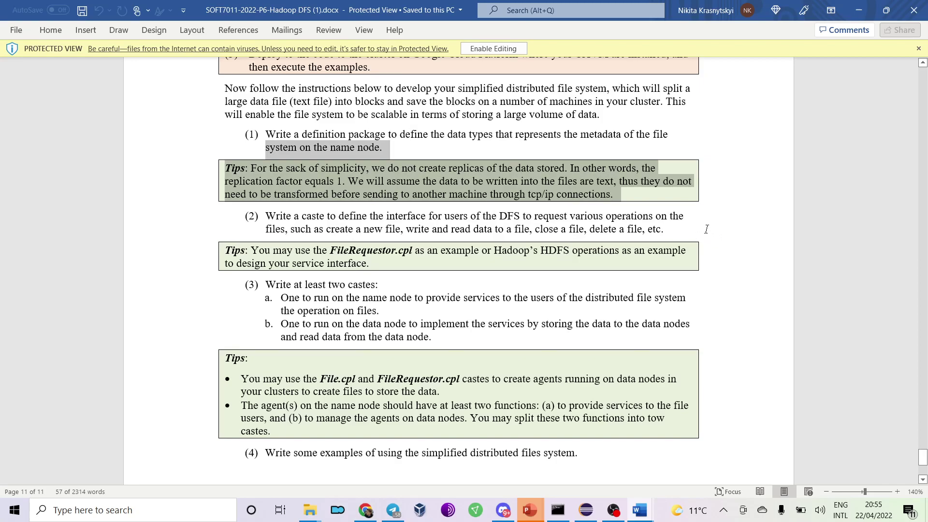
pyautogui.click(685, 220)
pyautogui.moveTo(385, 147); pyautogui.dragTo(270, 138)
pyautogui.click(380, 136)
pyautogui.click(386, 140)
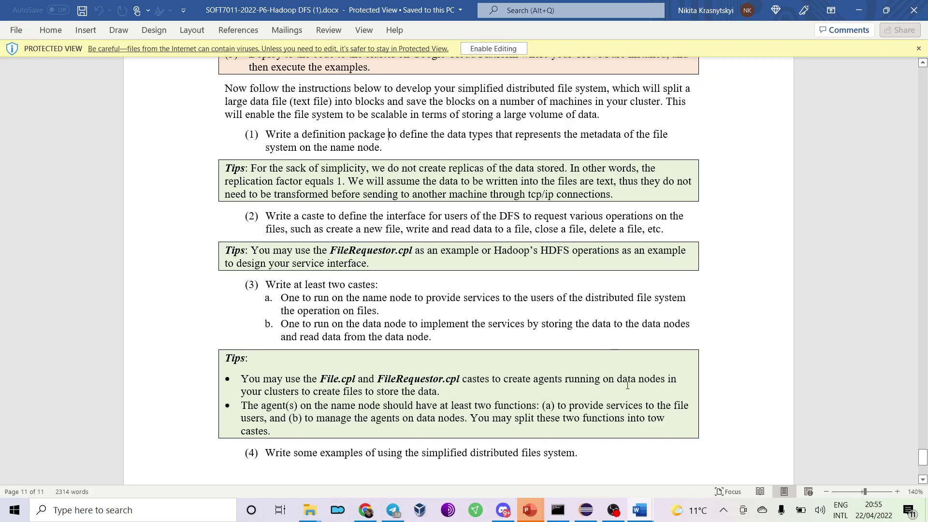
pyautogui.click(366, 510)
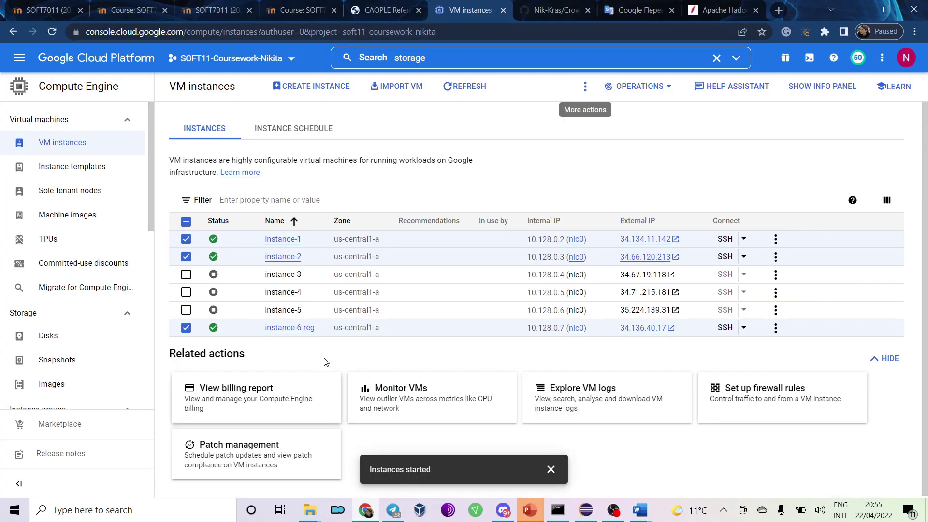
# Open browser SSH sessions to instance-1 and instance-2, then return to the VM instances list.
pyautogui.click(725, 239)
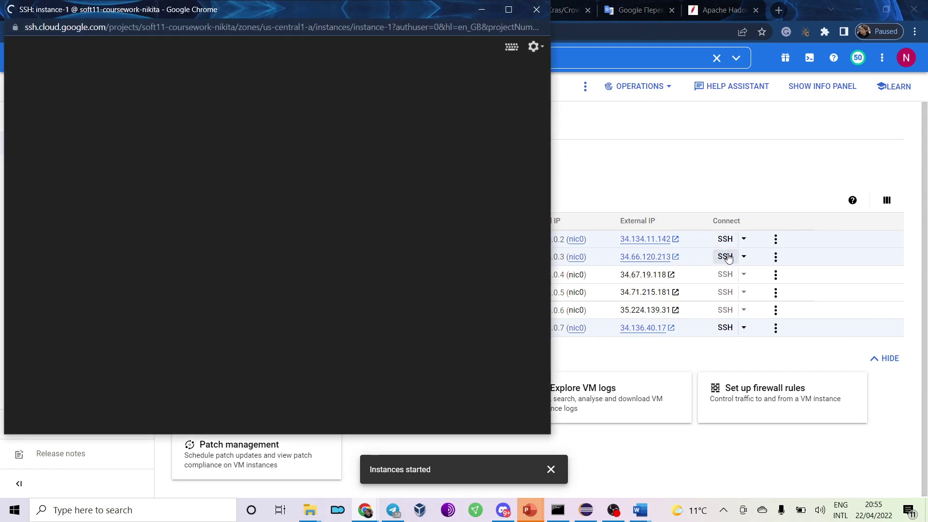
pyautogui.click(725, 257)
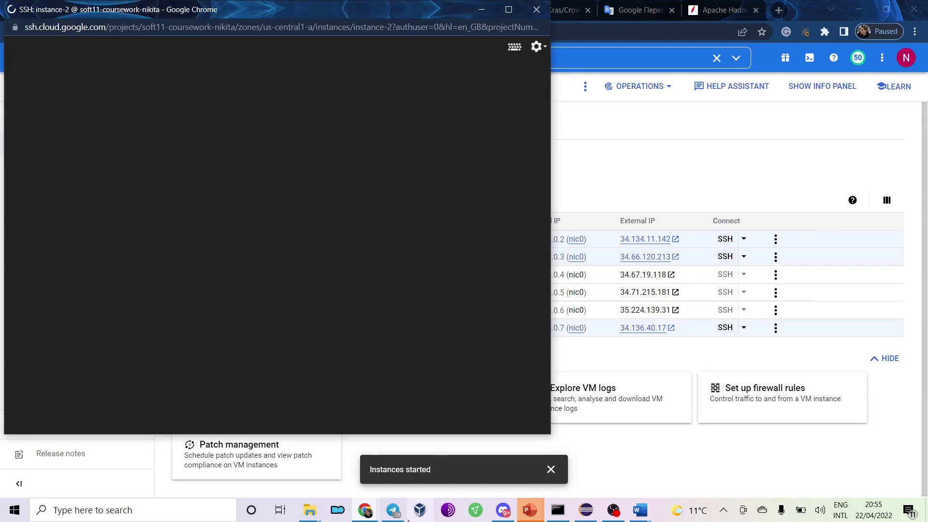
pyautogui.click(365, 509)
pyautogui.moveTo(508, 445)
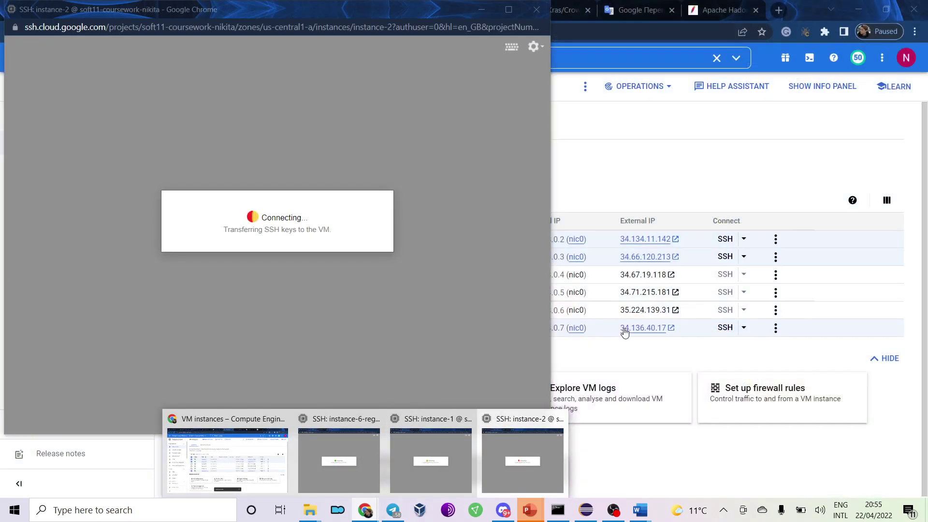
pyautogui.click(622, 336)
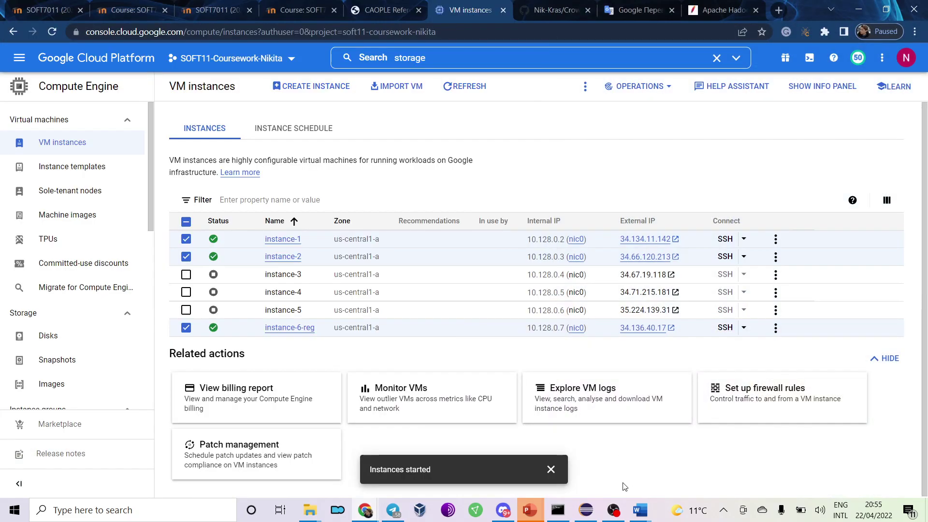
# Bring the P6 Hadoop DFS document forward, then switch to the Eclipse workspace.
pyautogui.click(640, 510)
pyautogui.moveTo(605, 475)
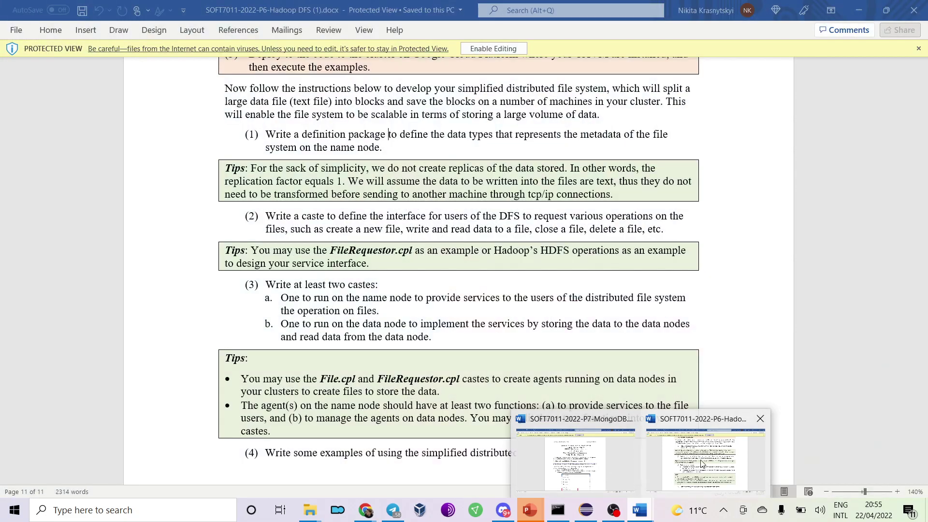
pyautogui.click(696, 463)
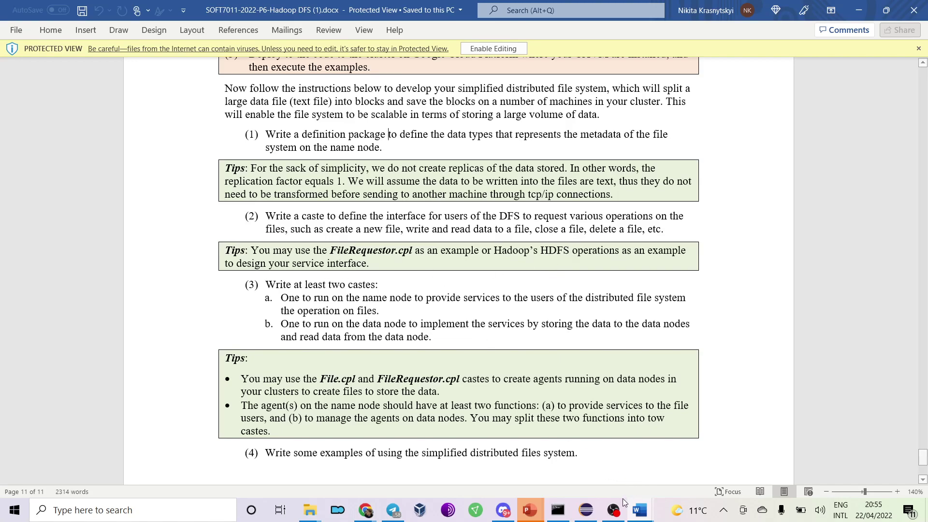
pyautogui.click(586, 510)
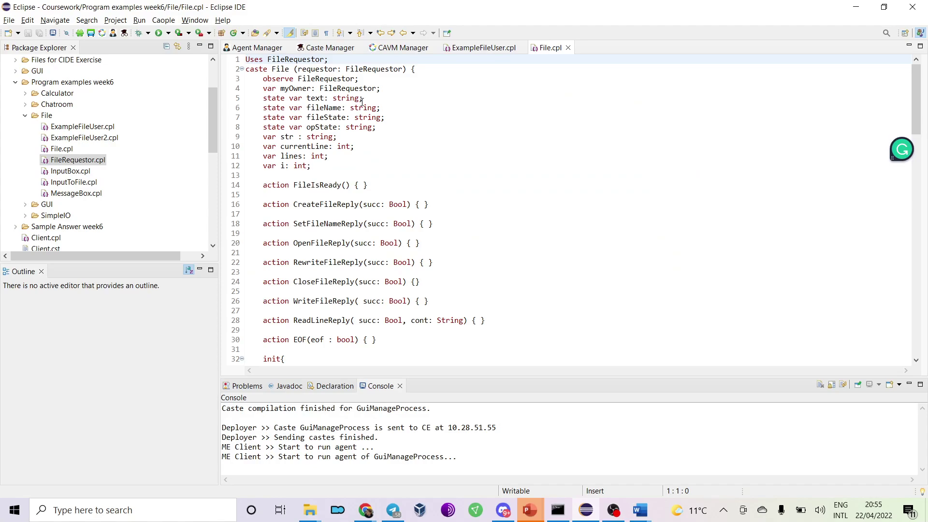
# Close the File.cpl and ExampleFileUser.cpl editors and open FileRequestor.cpl.
pyautogui.click(568, 47)
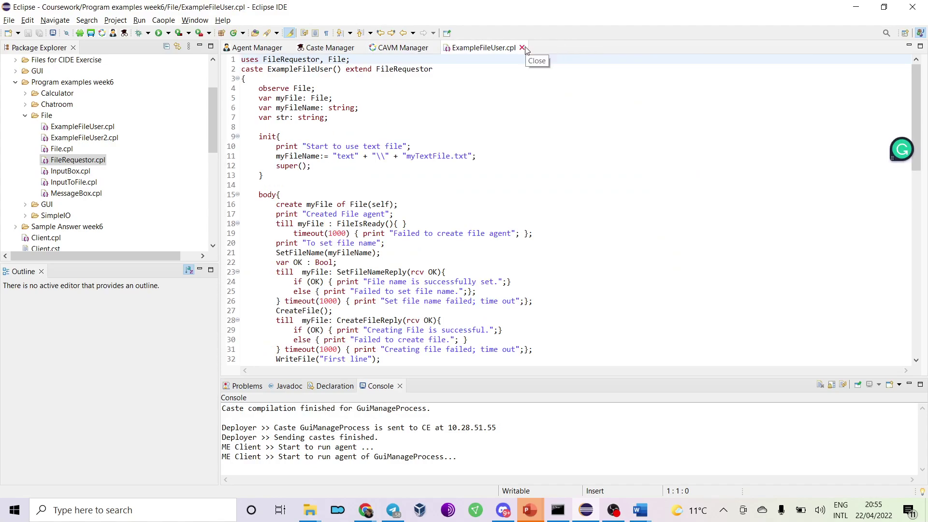
pyautogui.click(522, 48)
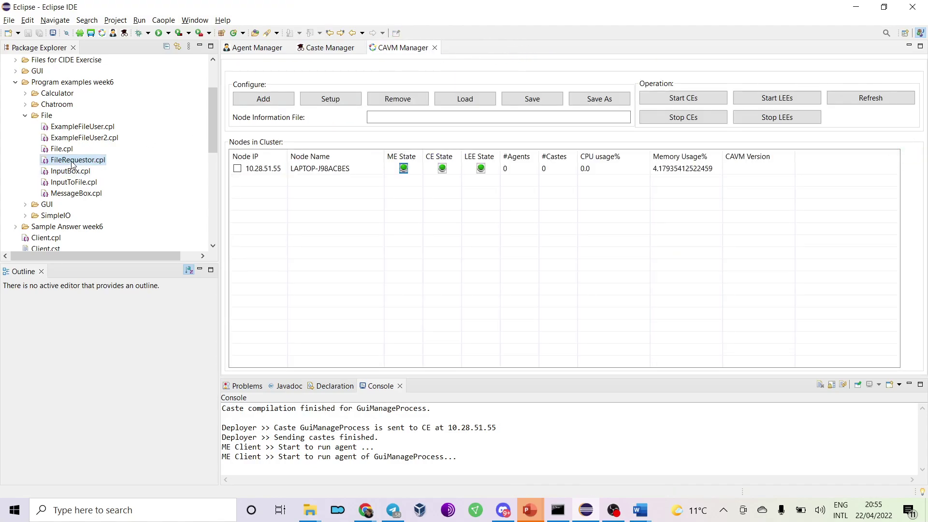
pyautogui.doubleClick(78, 160)
pyautogui.moveTo(324, 196); pyautogui.dragTo(241, 58)
pyautogui.click(344, 185)
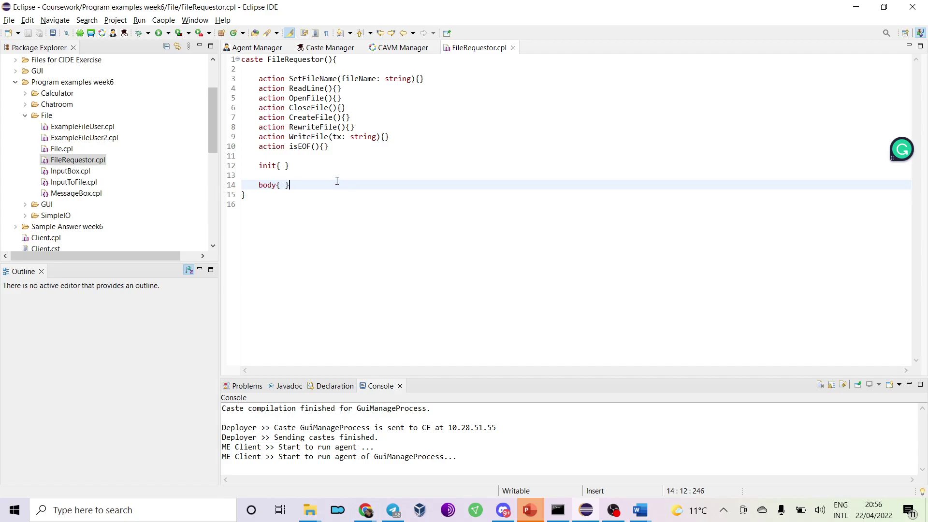
# Review FileRequestor's CreateFile, OpenFile, RewriteFile, WriteFile, CloseFile and SetFileName actions, then reopen ExampleFileUser.cpl.
pyautogui.doubleClick(308, 118)
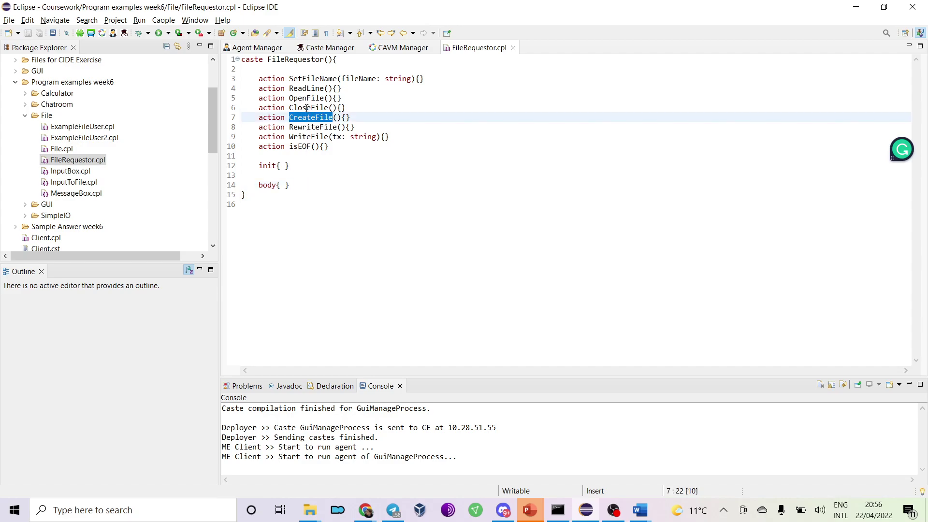
pyautogui.doubleClick(308, 98)
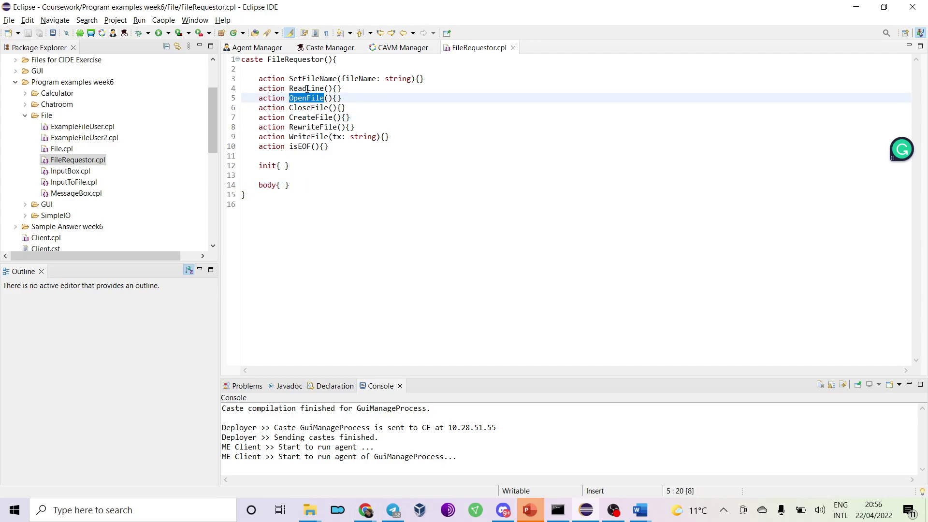
pyautogui.doubleClick(317, 127)
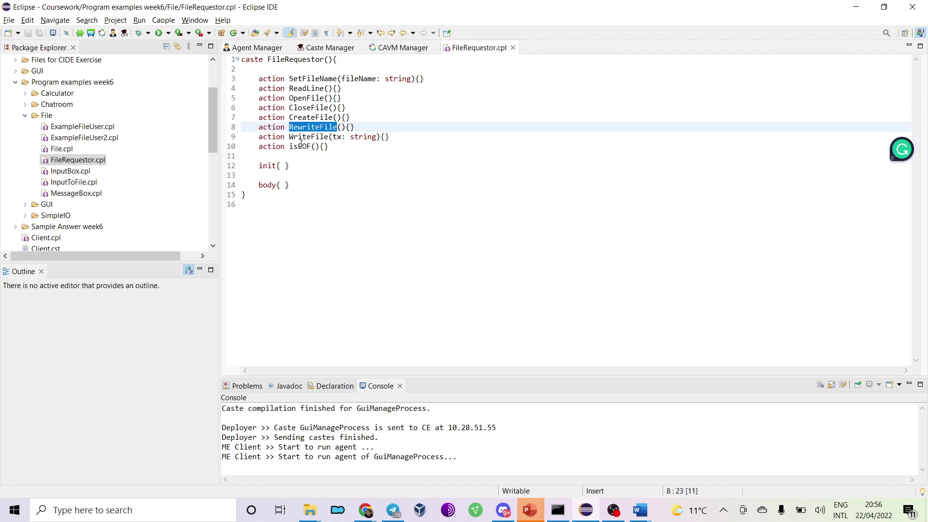
pyautogui.doubleClick(302, 137)
pyautogui.doubleClick(312, 126)
pyautogui.doubleClick(312, 108)
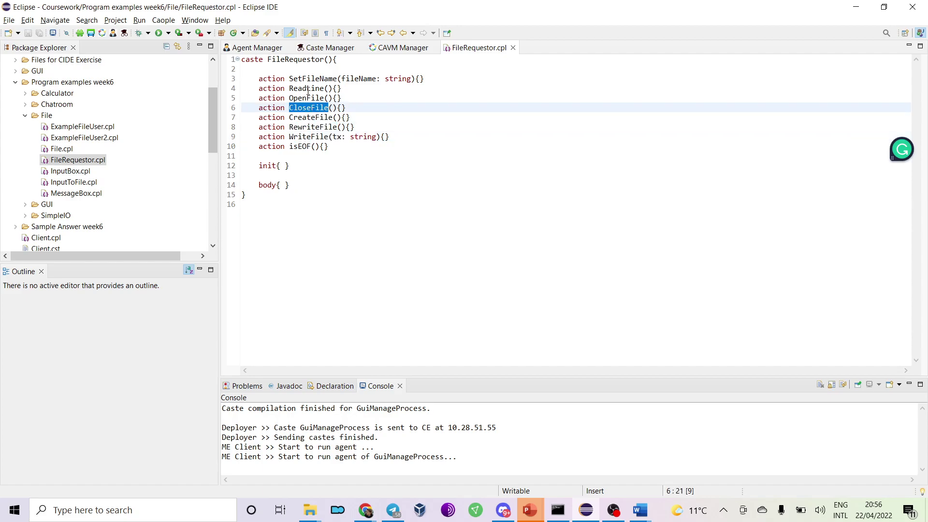
pyautogui.click(307, 89)
pyautogui.doubleClick(310, 79)
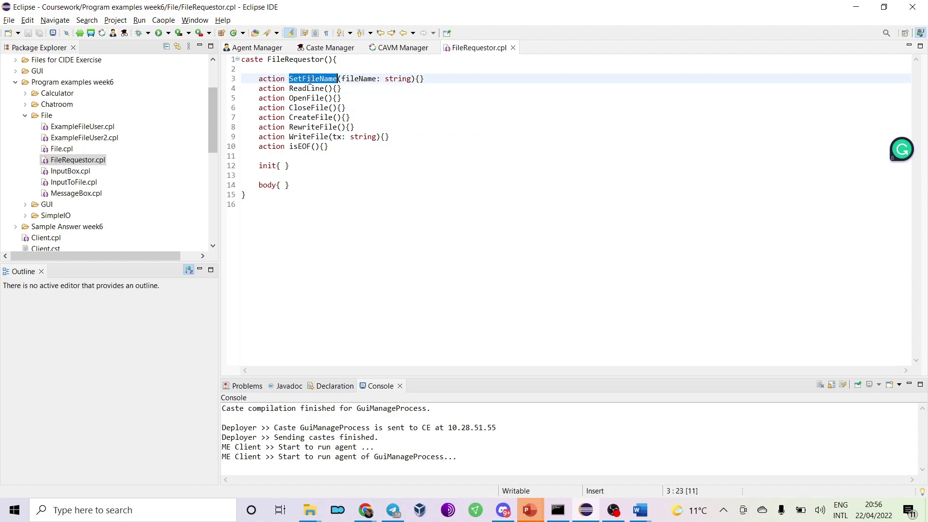
pyautogui.moveTo(329, 146); pyautogui.dragTo(257, 79)
pyautogui.click(341, 98)
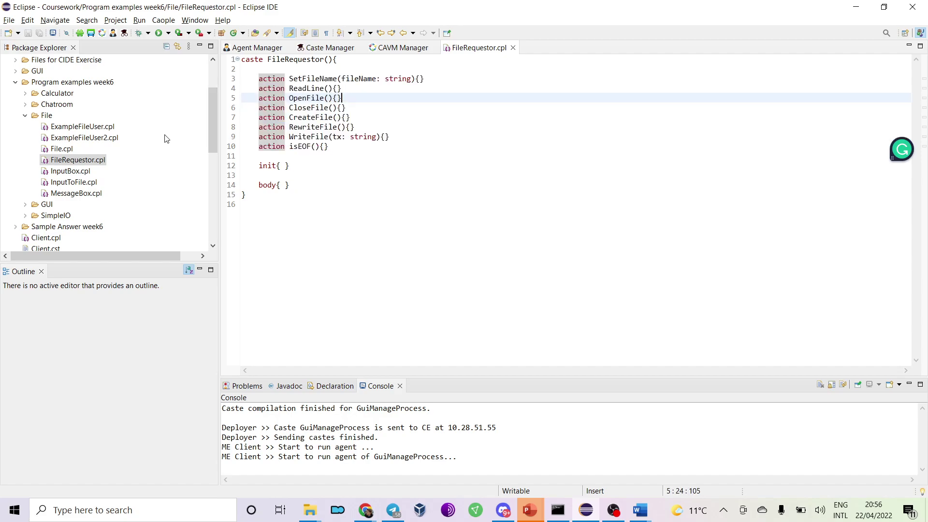
pyautogui.doubleClick(87, 126)
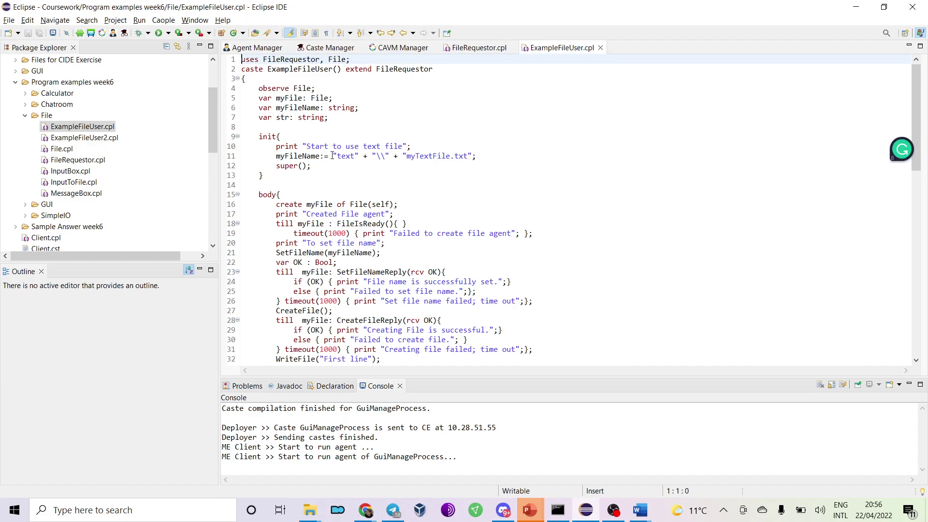
pyautogui.scroll(-2, 312, 186)
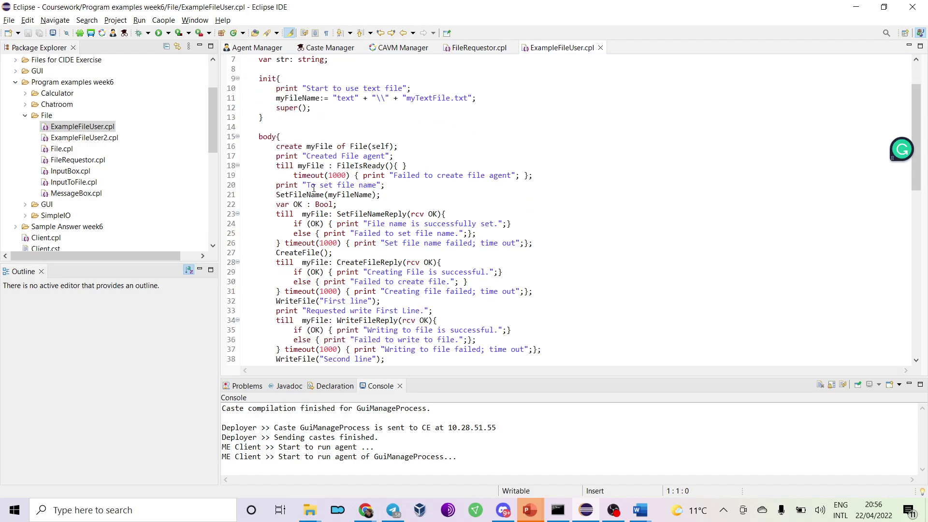
pyautogui.doubleClick(319, 146)
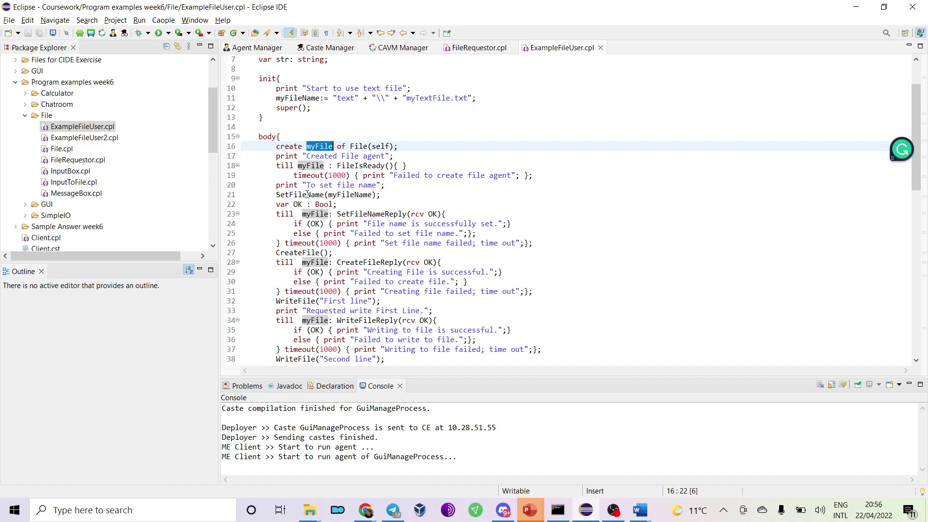
pyautogui.click(277, 214)
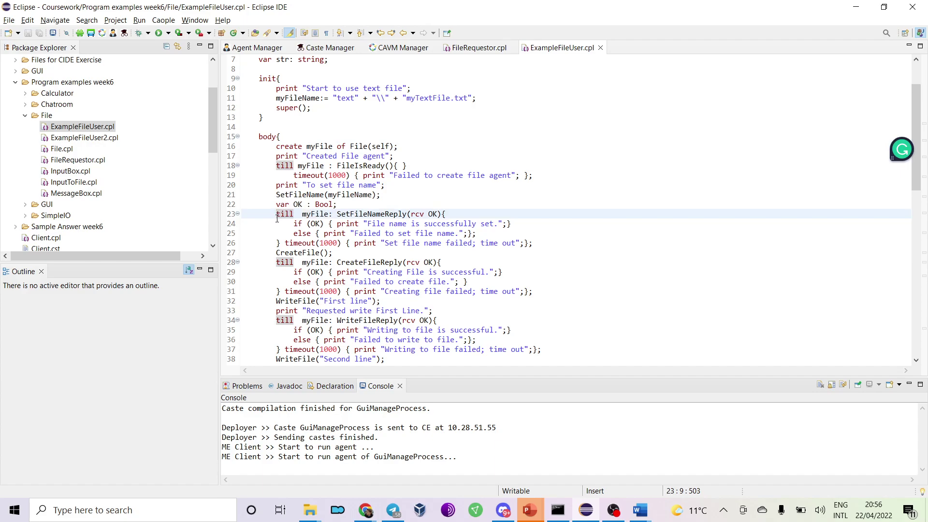
pyautogui.doubleClick(295, 254)
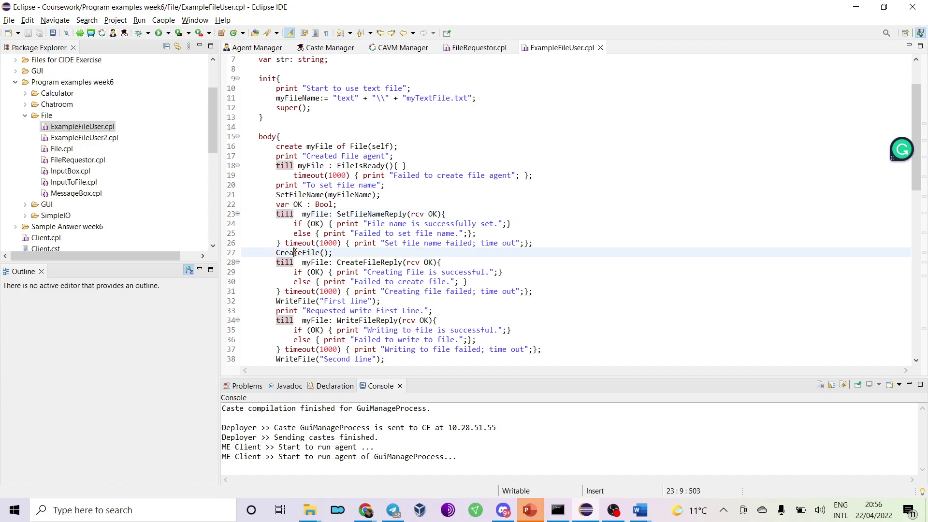
pyautogui.scroll(-3, 295, 253)
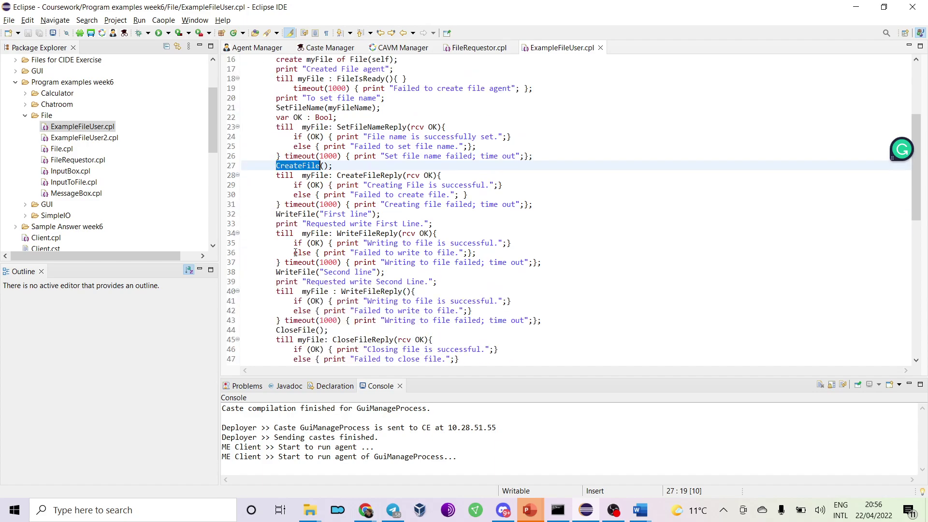
pyautogui.doubleClick(302, 214)
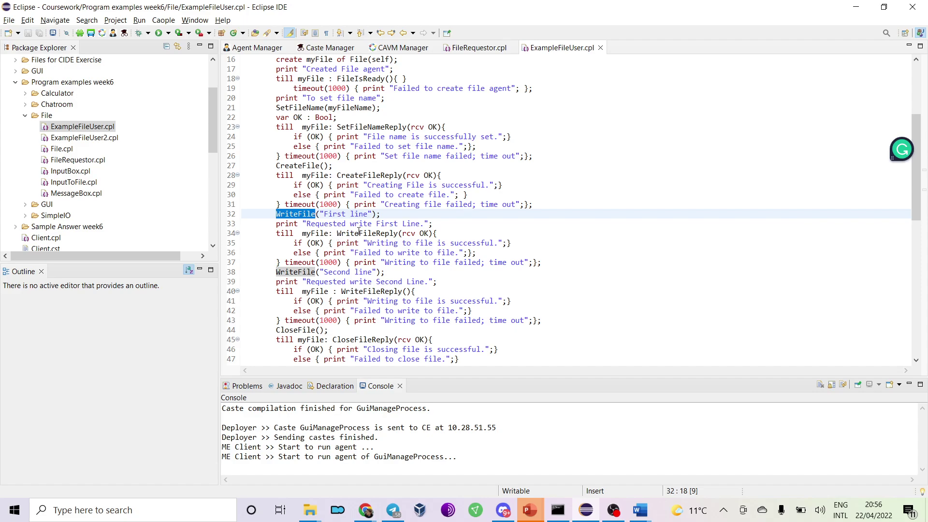
pyautogui.scroll(-3, 359, 232)
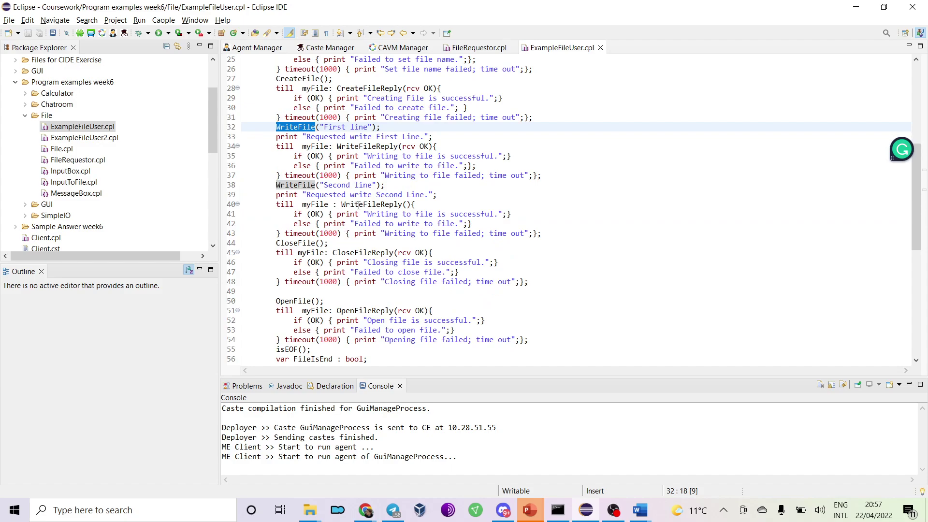
pyautogui.doubleClick(296, 241)
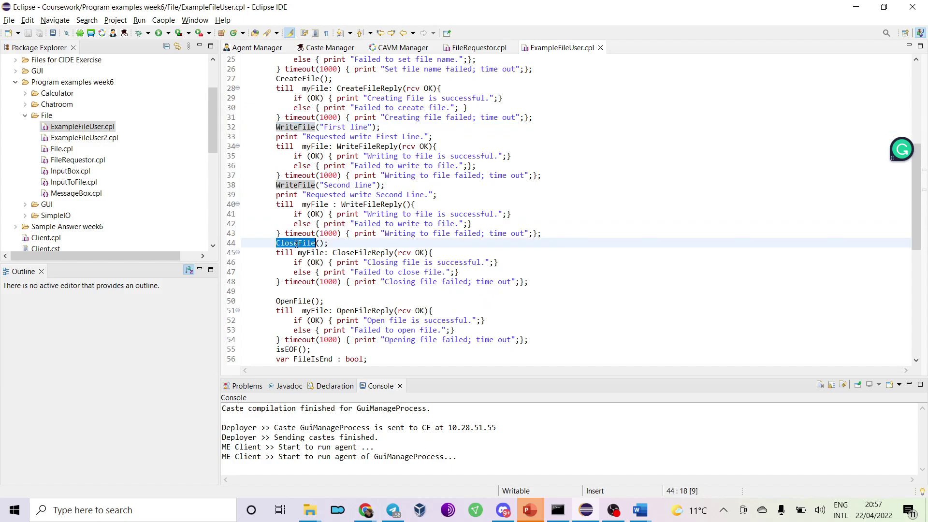
pyautogui.scroll(-2, 296, 243)
pyautogui.doubleClick(296, 243)
pyautogui.scroll(-2, 295, 242)
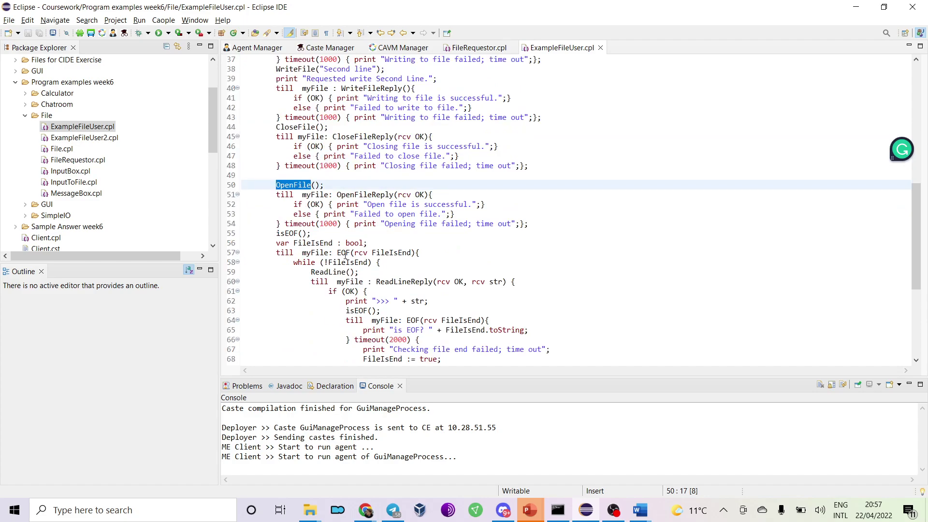
pyautogui.doubleClick(404, 282)
pyautogui.scroll(-3, 404, 285)
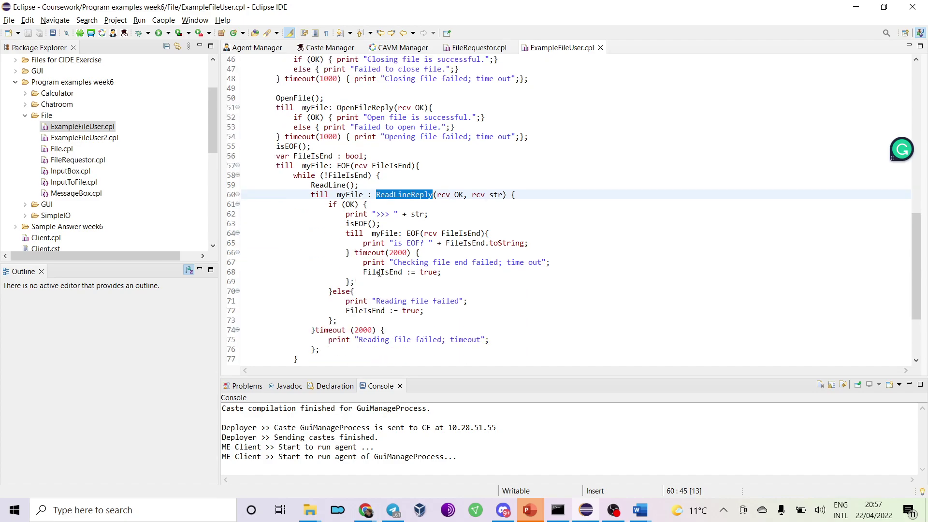
pyautogui.scroll(-2, 380, 273)
pyautogui.doubleClick(296, 320)
pyautogui.scroll(-2, 310, 317)
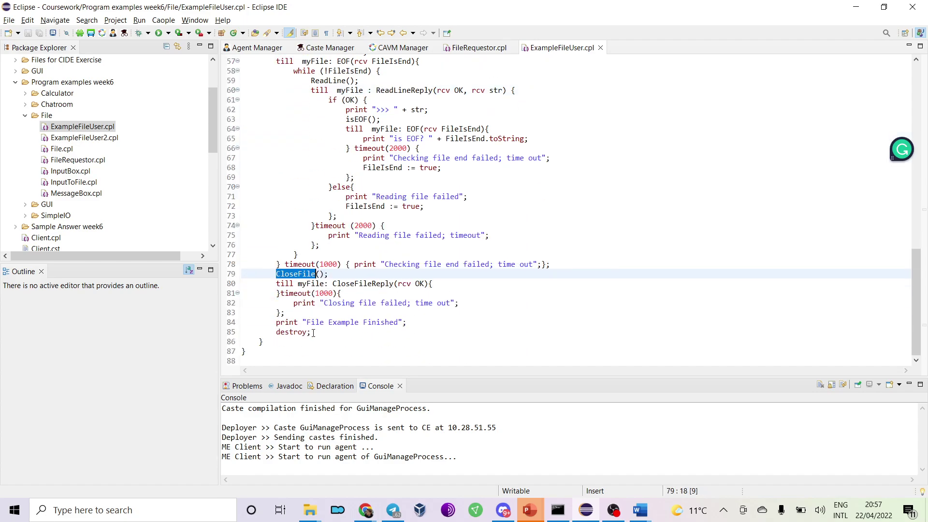
pyautogui.doubleClick(295, 332)
pyautogui.click(316, 332)
# Review ExampleFileUser2.cpl's OpenFile, ReadLine, finish condition, CloseFile and destroy myFile lines.
pyautogui.doubleClick(84, 138)
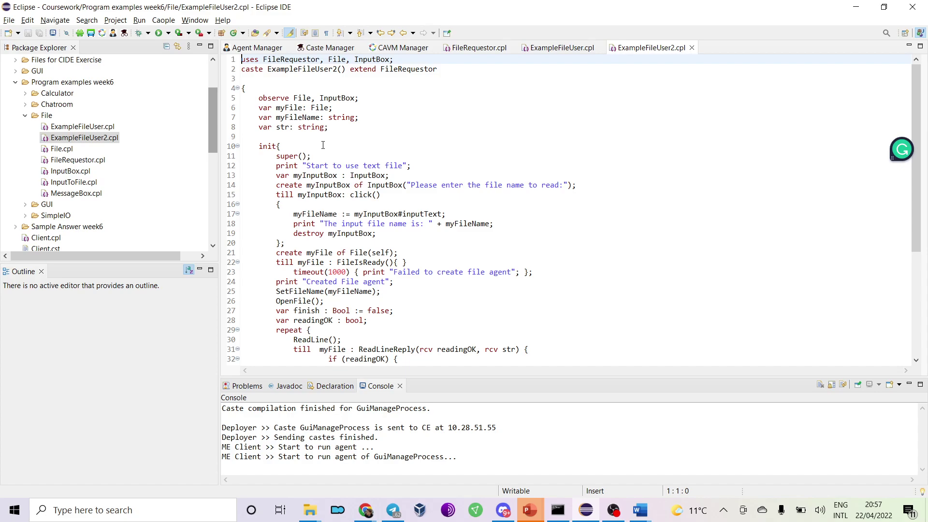
pyautogui.scroll(-5, 322, 145)
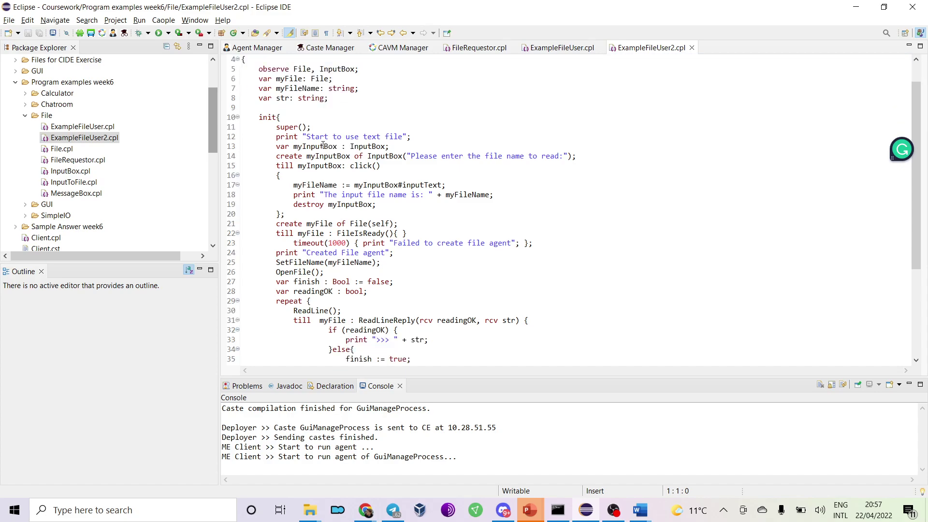
pyautogui.doubleClick(297, 156)
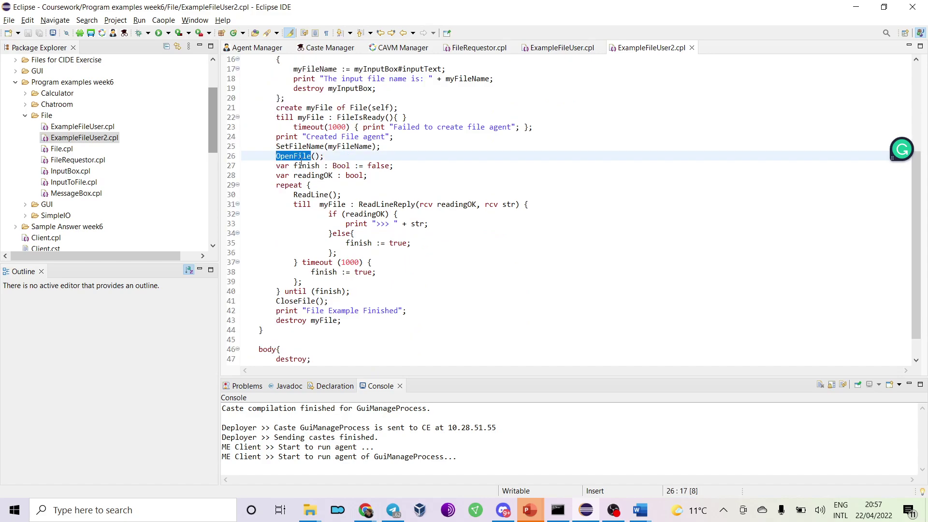
pyautogui.doubleClick(310, 195)
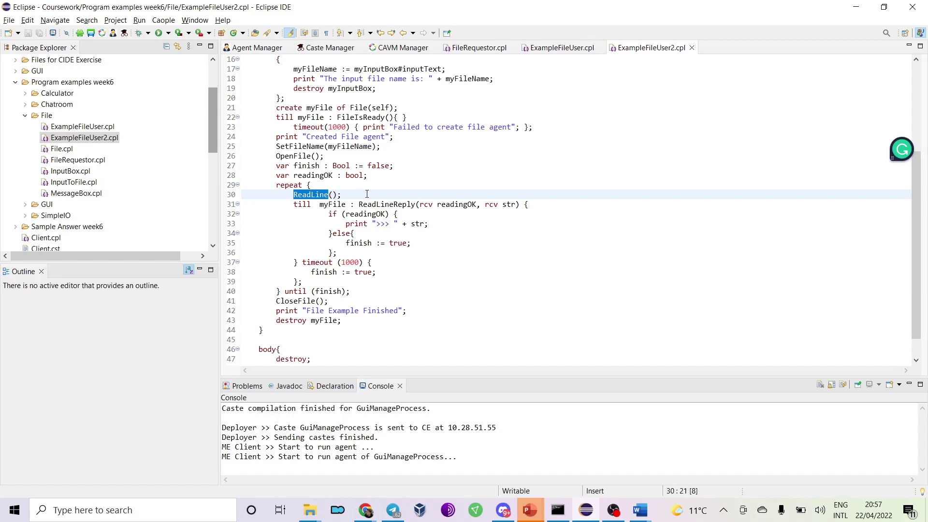
pyautogui.click(314, 291)
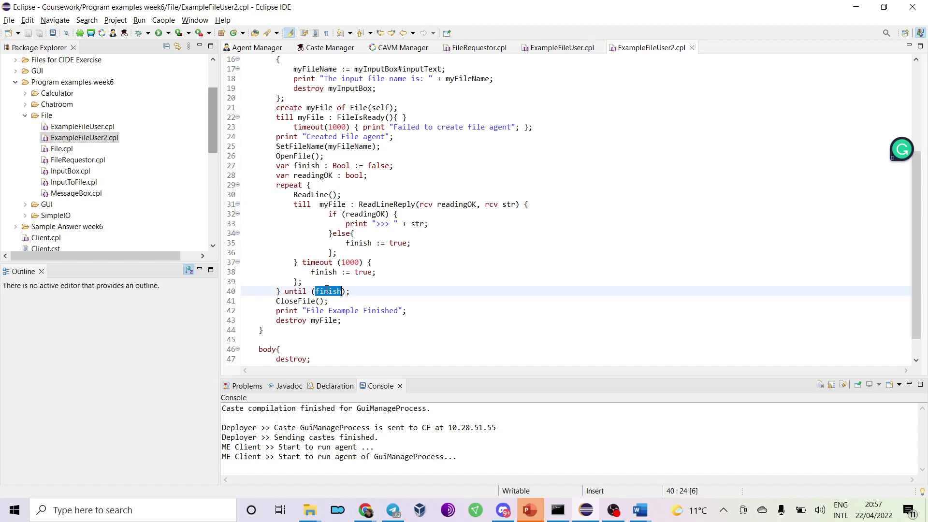
pyautogui.doubleClick(301, 301)
pyautogui.scroll(-1, 300, 303)
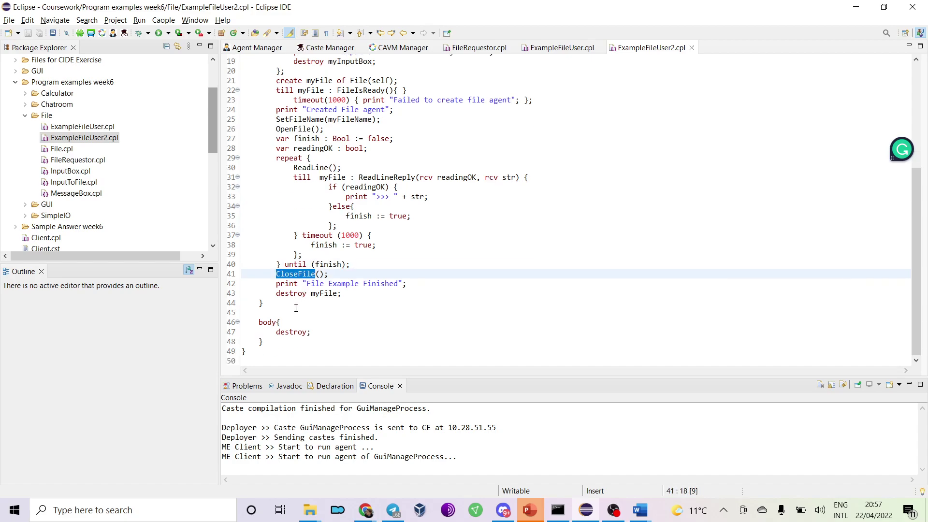
pyautogui.doubleClick(291, 294)
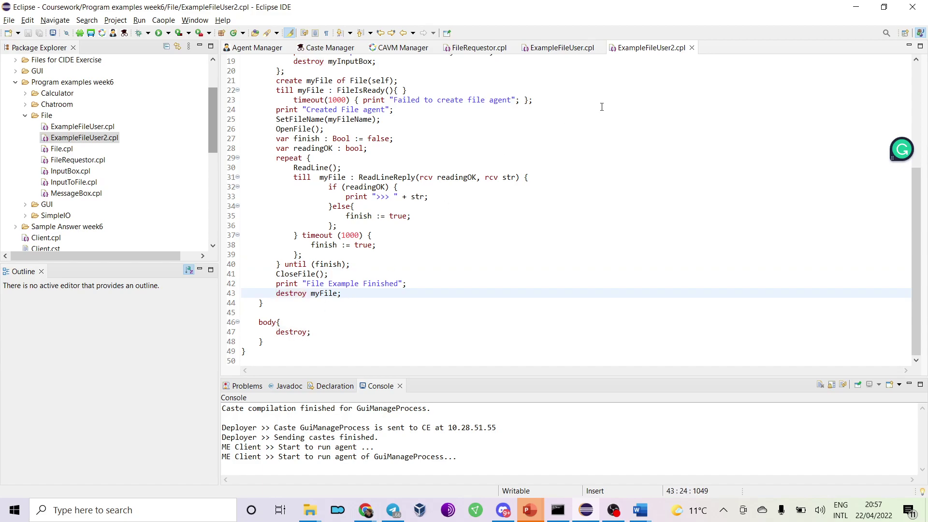
# Close the ExampleFileUser2, ExampleFileUser and FileRequestor editors and bring up the Hadoop DFS document.
pyautogui.click(691, 47)
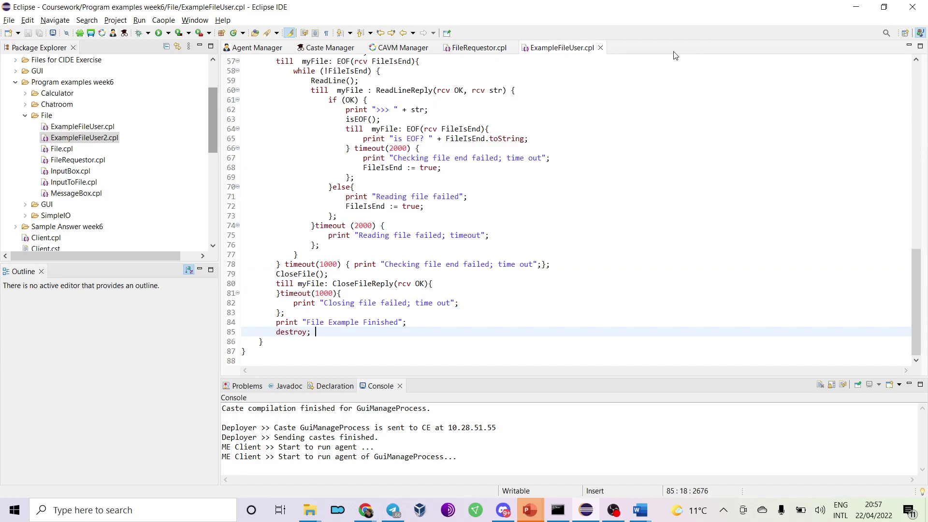
pyautogui.click(601, 48)
pyautogui.click(513, 47)
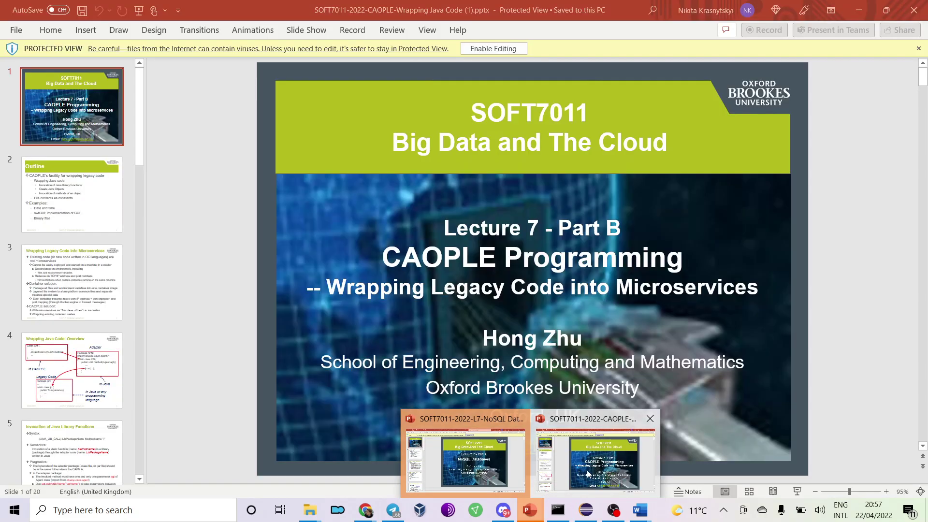
pyautogui.moveTo(640, 510)
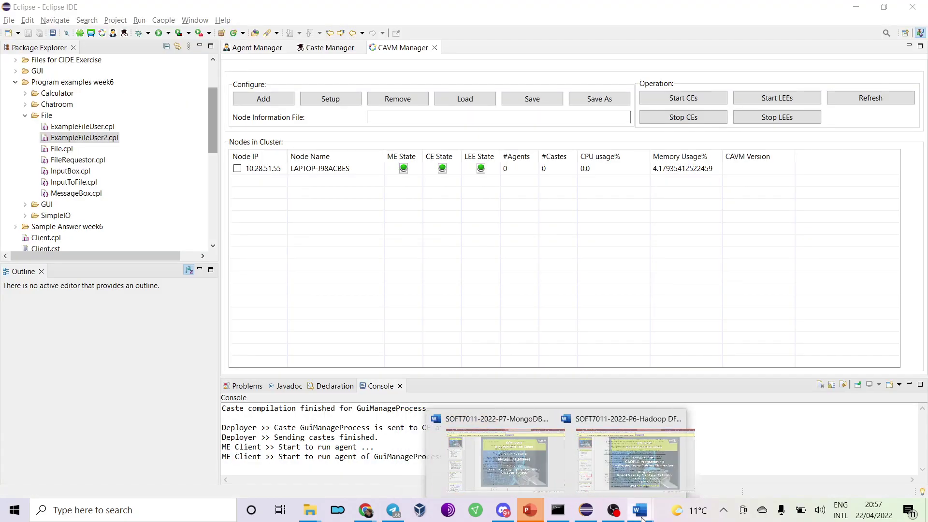
pyautogui.click(712, 476)
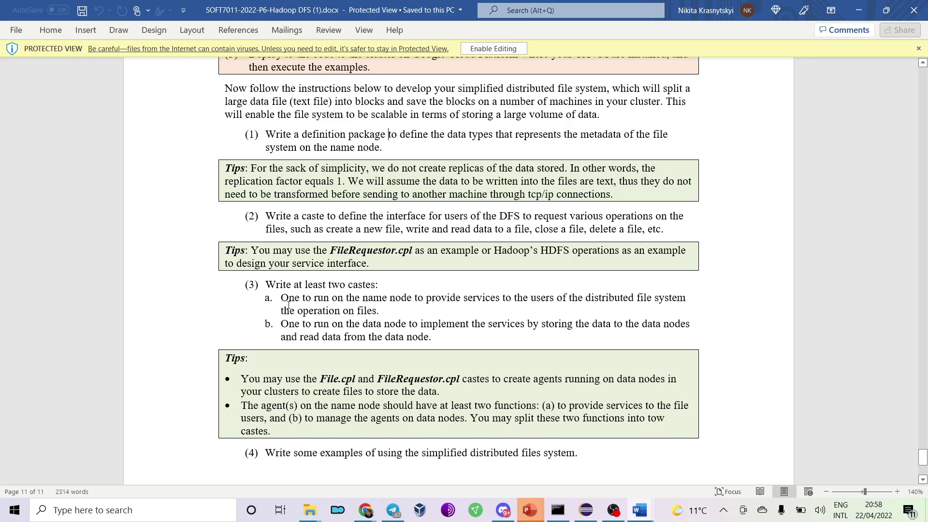
# Read the final page's simplified distributed file system tasks in the P6 Hadoop DFS practical, then leave Word.
pyautogui.scroll(-5, 288, 305)
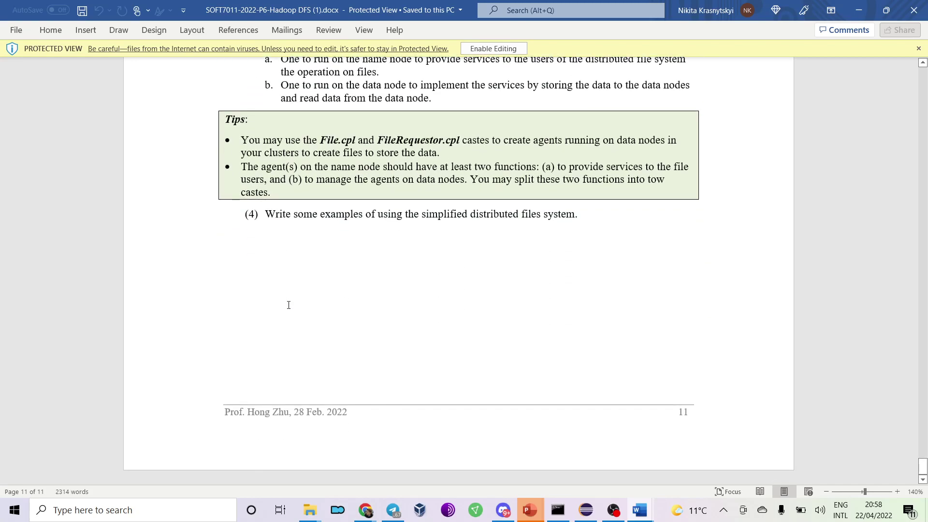
pyautogui.scroll(5, 289, 305)
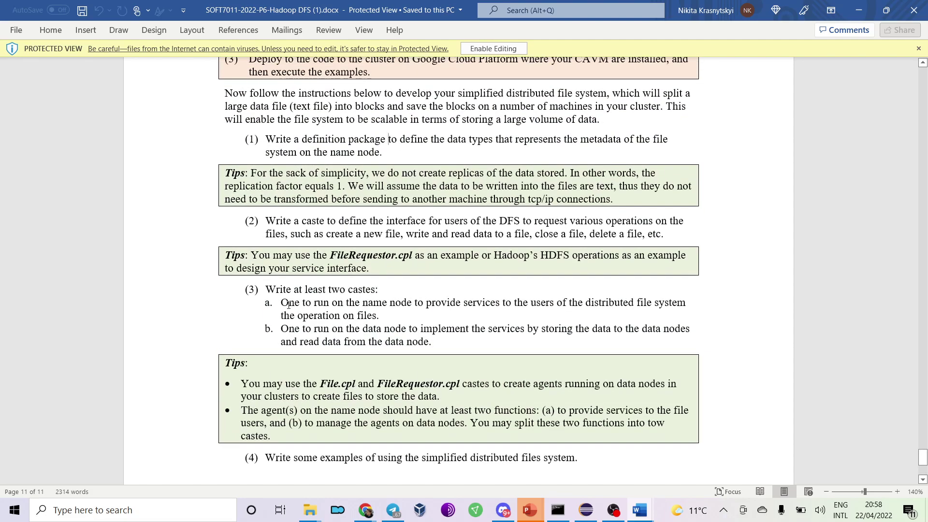
pyautogui.click(586, 510)
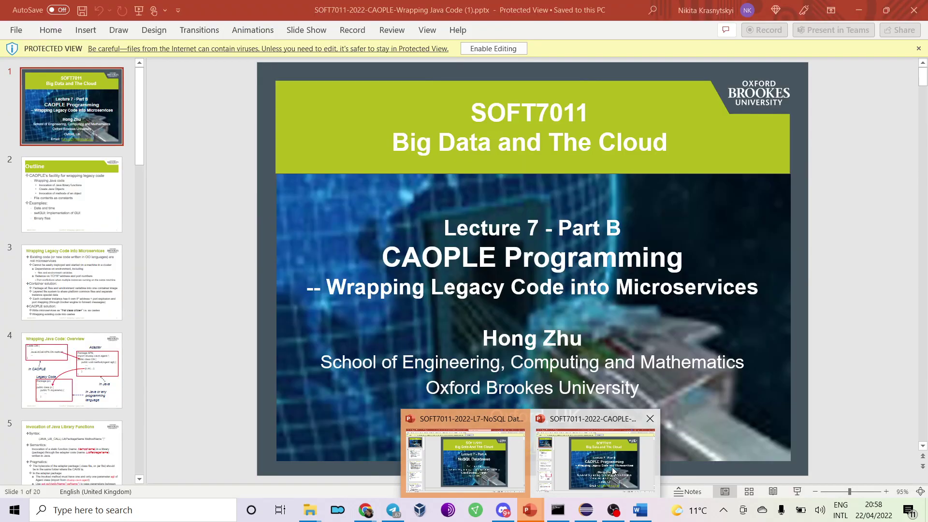
# Bring the CAOPLE wrapping legacy code lecture slides to the front in PowerPoint.
pyautogui.click(640, 510)
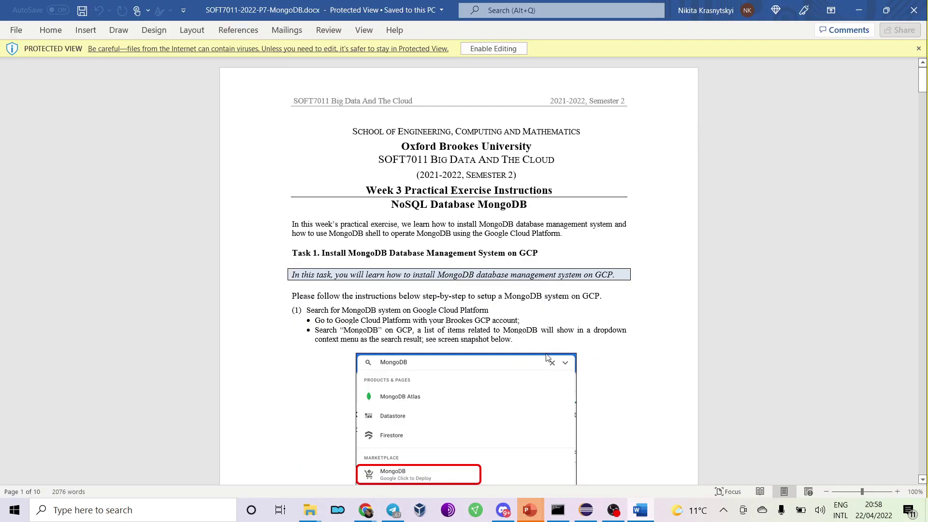
pyautogui.moveTo(530, 509)
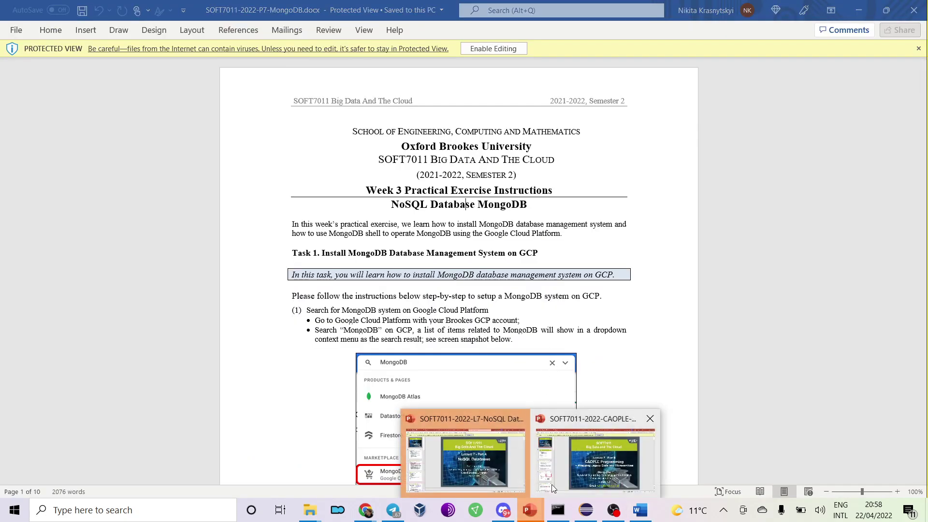
pyautogui.moveTo(535, 481)
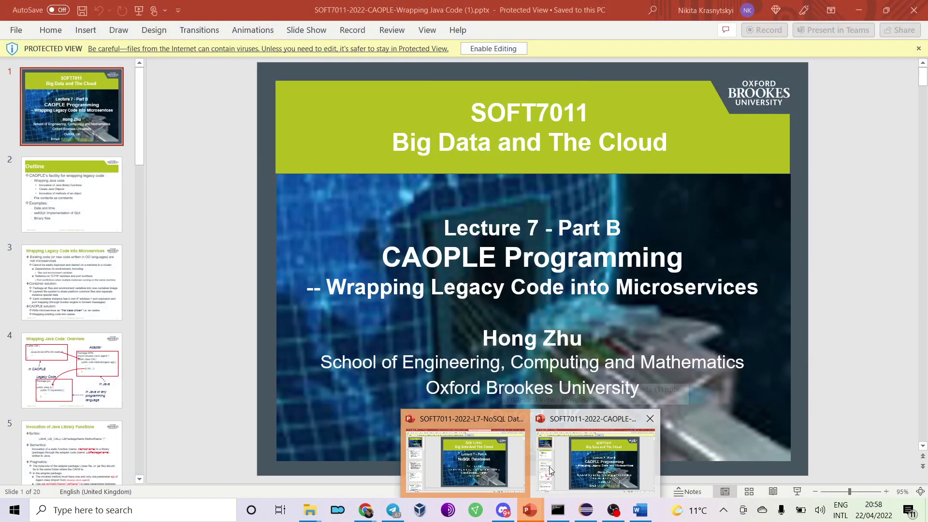
pyautogui.click(545, 469)
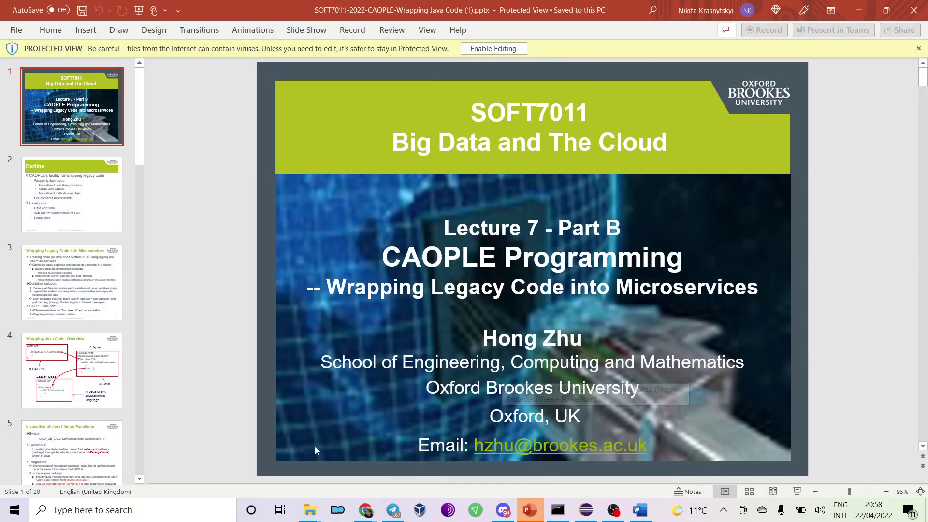
# Advance through the slides to slide 8, 'Example: swtGUI'.
pyautogui.press('Down')
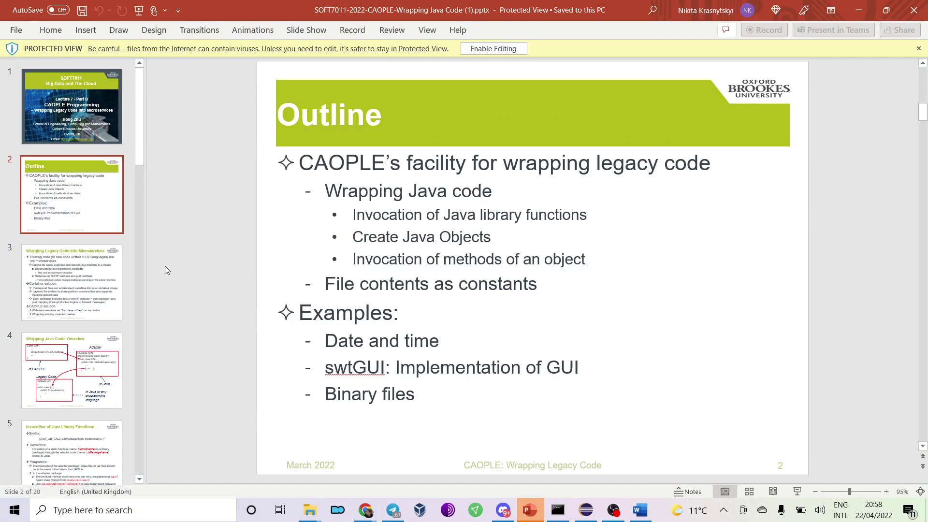
pyautogui.press('Down')
pyautogui.press('Down')
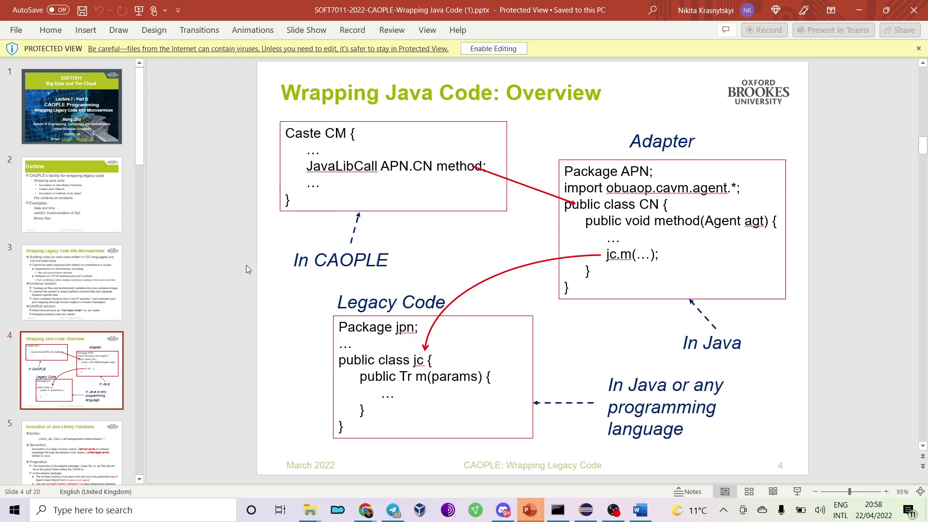
pyautogui.press('Down')
pyautogui.press('Down')
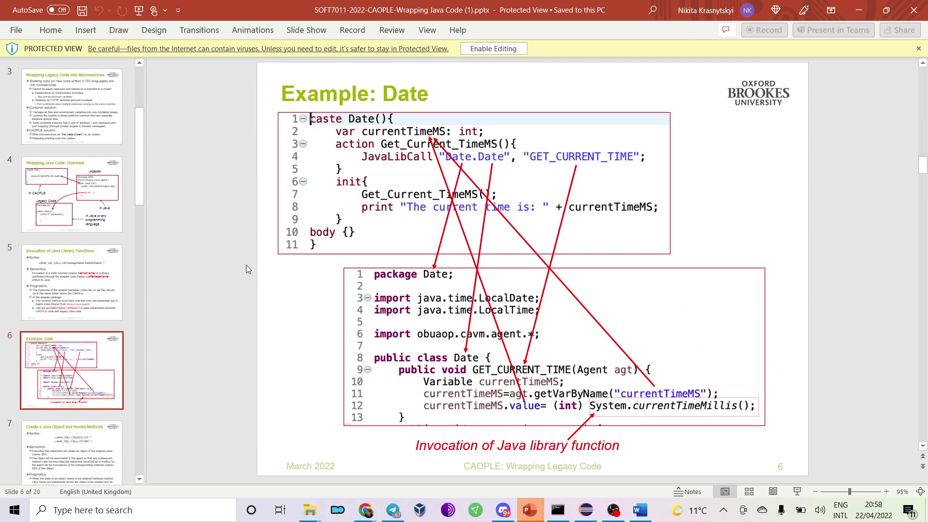
pyautogui.press('Down')
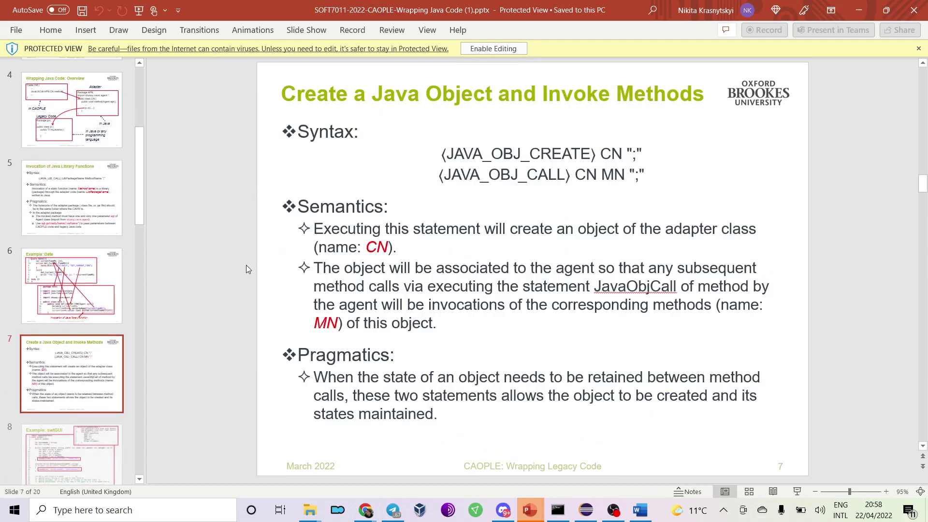
pyautogui.press('Down')
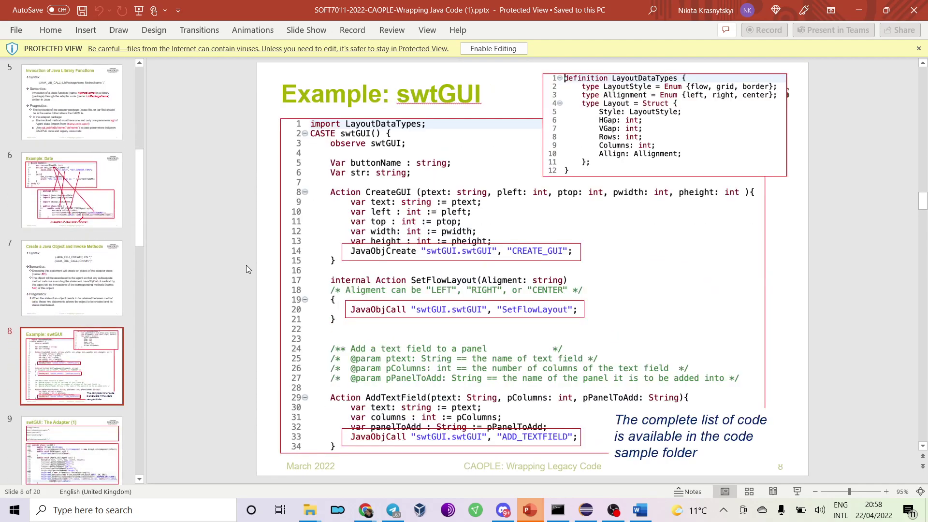
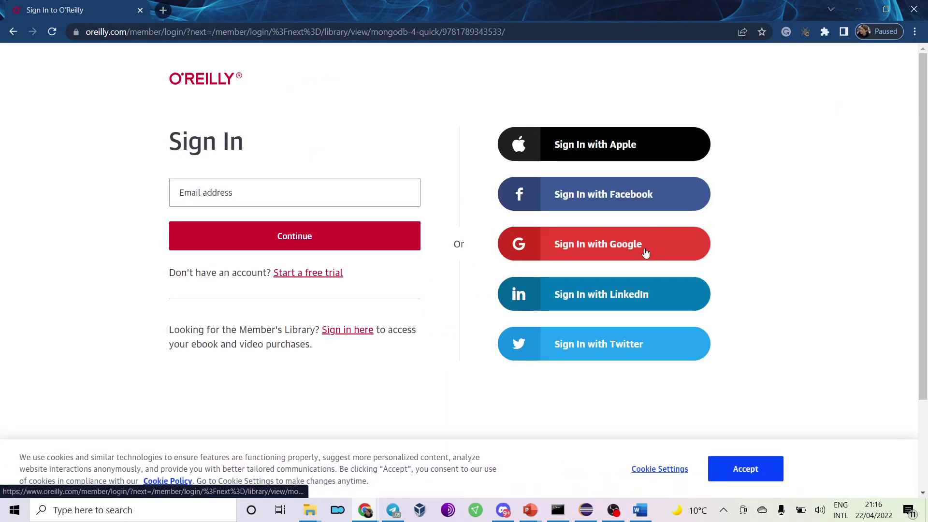
# Sign in with Google using the student e-mail address, then log in on the Brookes SSO page.
pyautogui.click(599, 254)
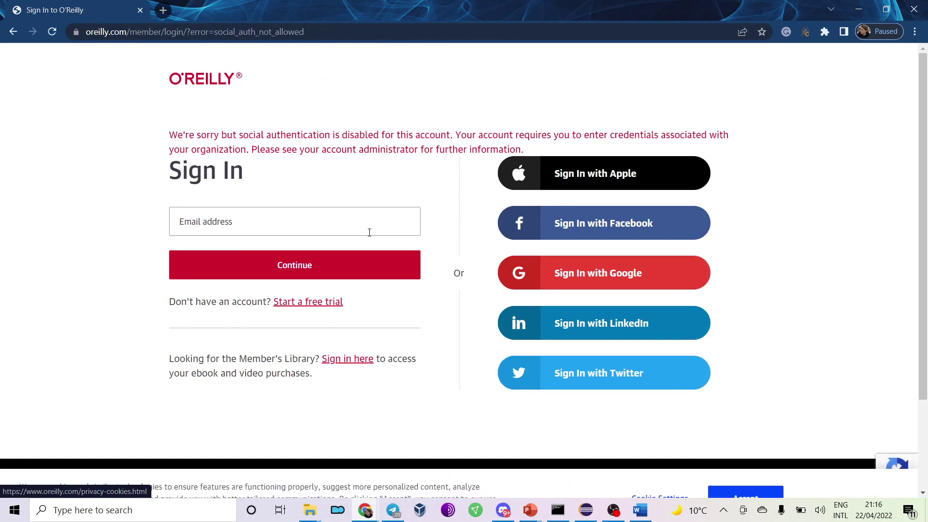
pyautogui.click(560, 271)
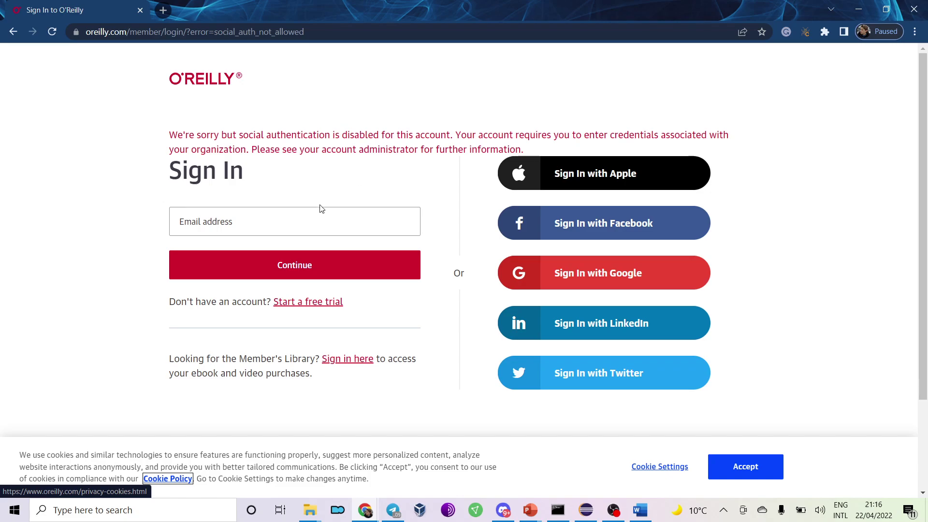
pyautogui.click(312, 221)
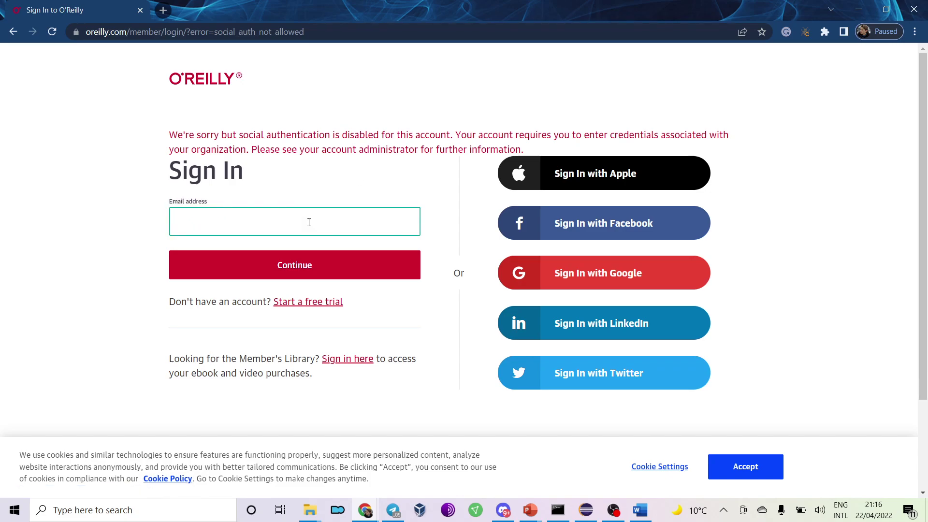
pyautogui.press('Return')
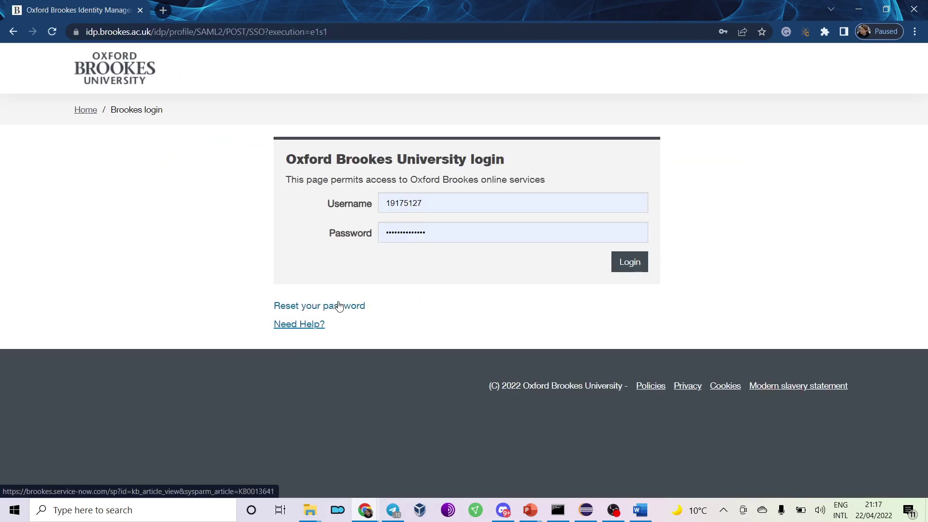
pyautogui.click(634, 263)
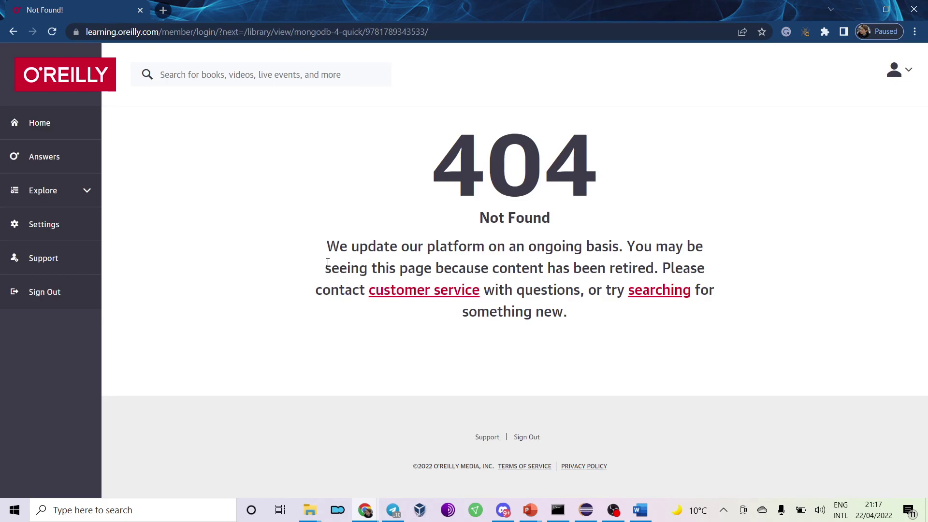
# Search the web for the MongoDB 4 Quick Start Guide title and close the Not Found tab.
pyautogui.click(163, 12)
pyautogui.write('Doug Bierer, MongoDB 4: Quick Start Guide, Packt Publishing, 2018')
pyautogui.press('Return')
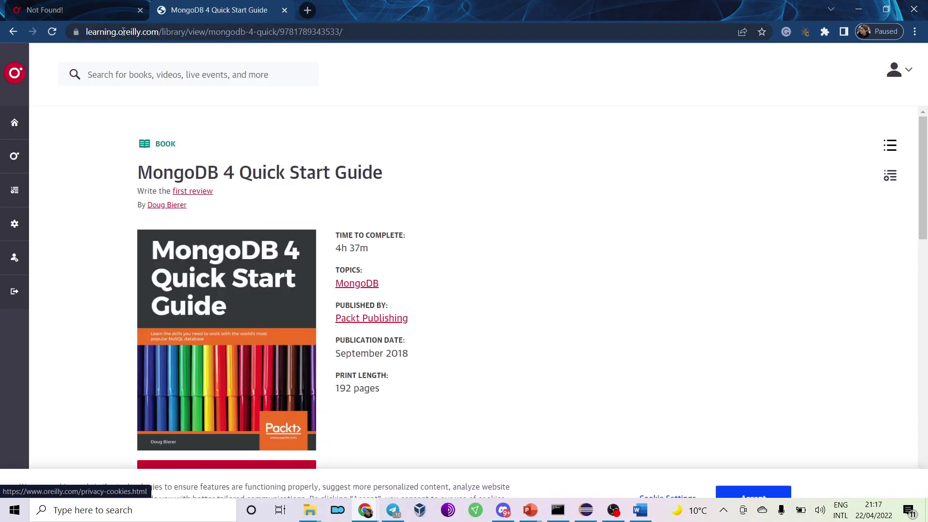
pyautogui.click(130, 10)
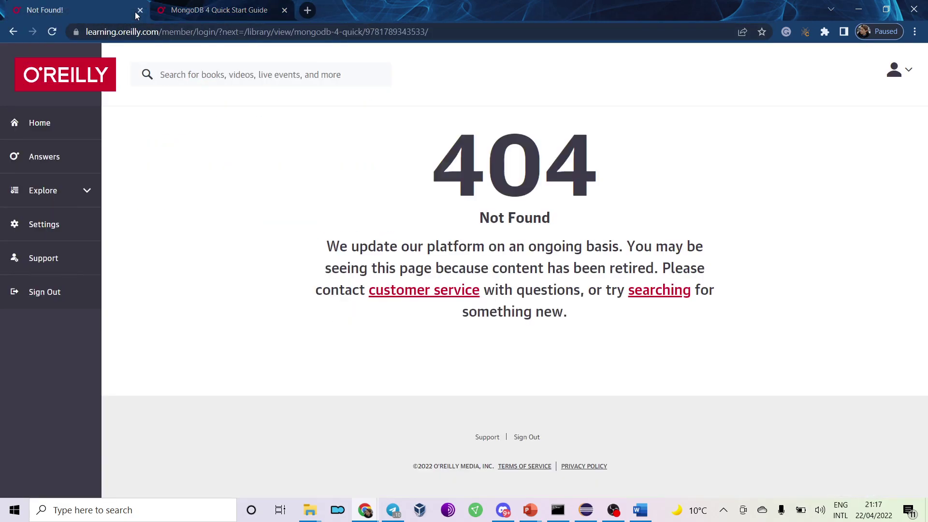
pyautogui.click(140, 10)
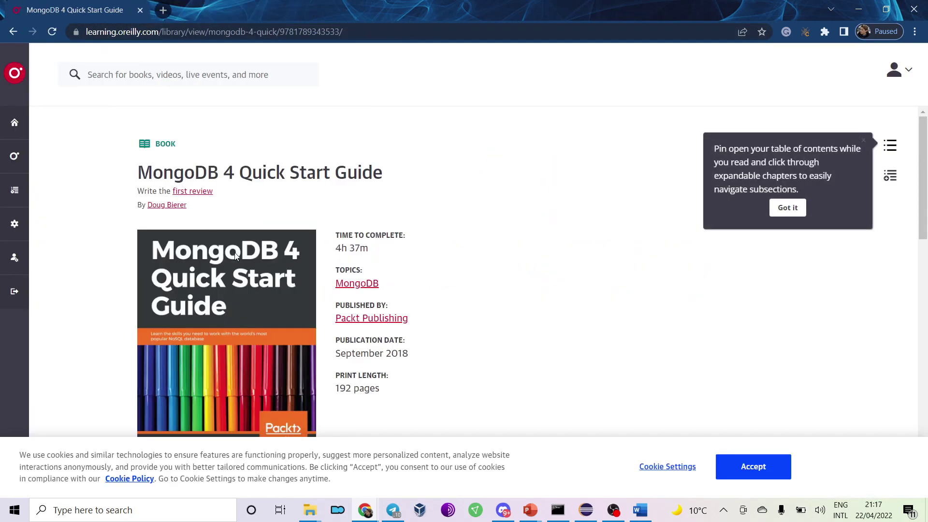
# Dismiss the contents tip, accept the cookies and start reading the book.
pyautogui.click(785, 209)
pyautogui.scroll(-4, 527, 254)
pyautogui.scroll(-10, 483, 255)
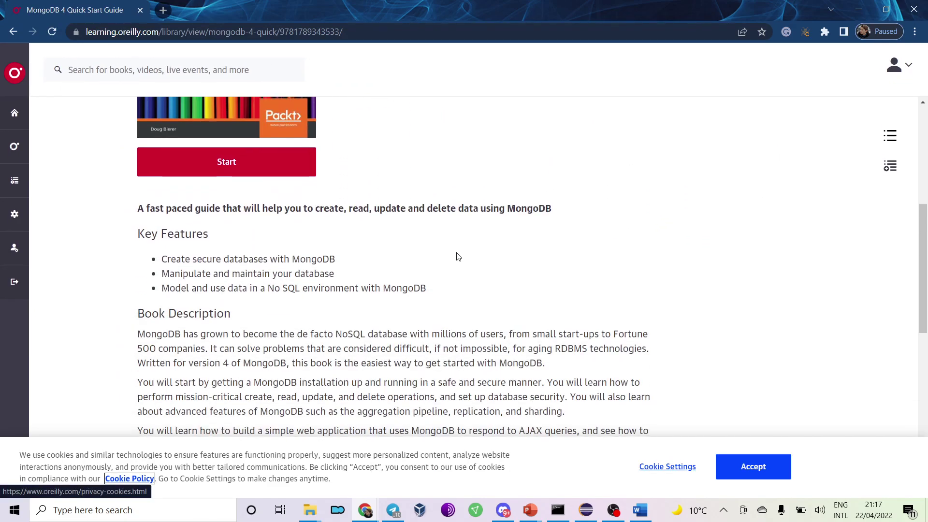
pyautogui.click(770, 481)
pyautogui.scroll(15, 309, 282)
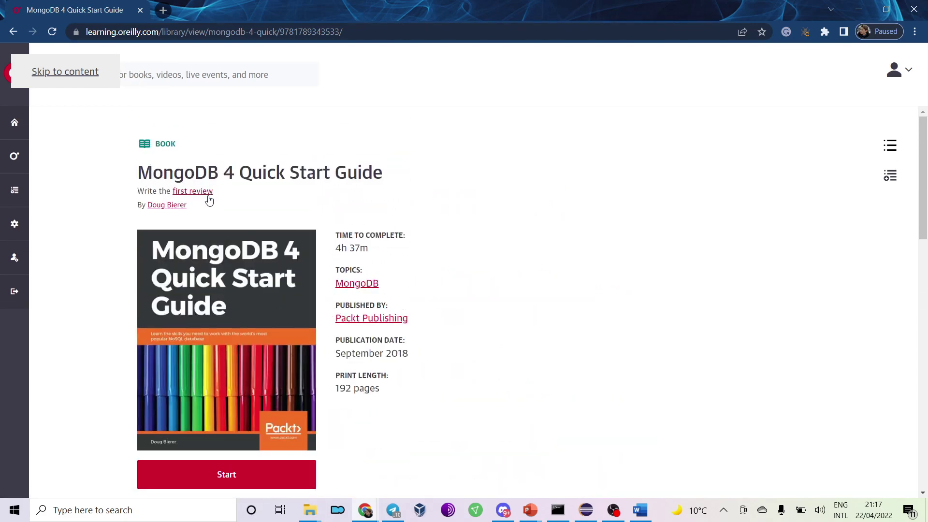
pyautogui.scroll(-12, 583, 247)
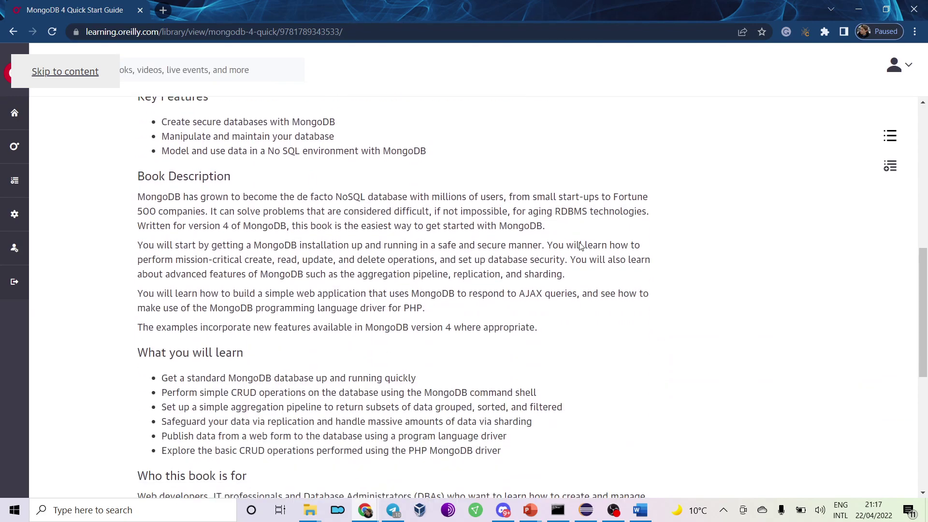
pyautogui.click(66, 72)
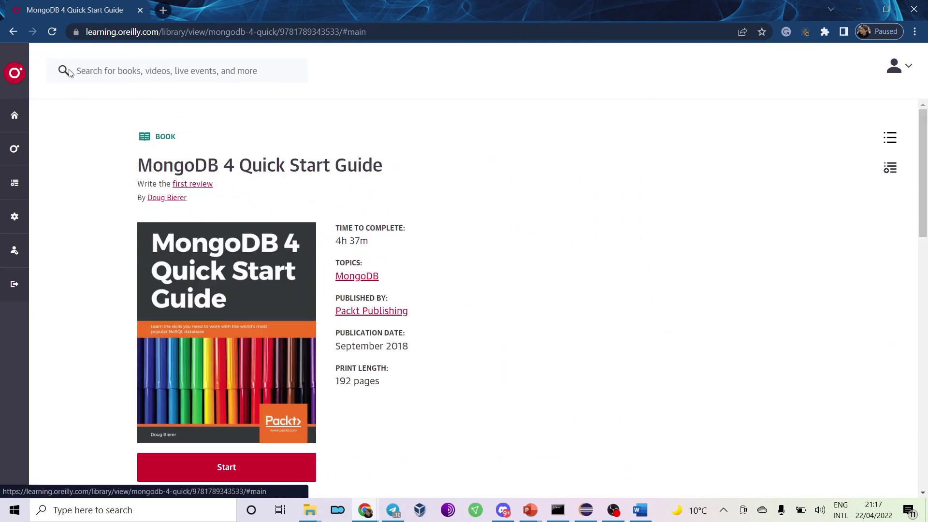
pyautogui.scroll(-4, 357, 213)
pyautogui.scroll(-12, 356, 213)
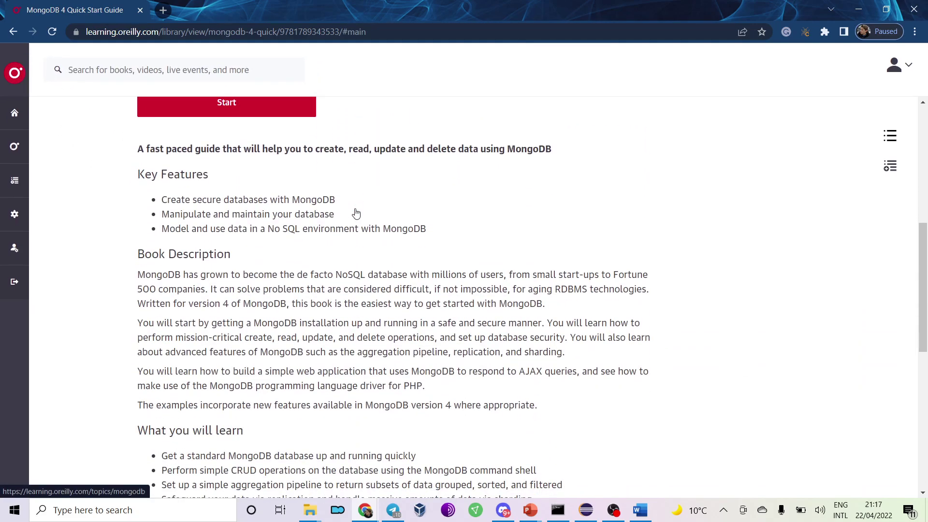
pyautogui.scroll(15, 356, 214)
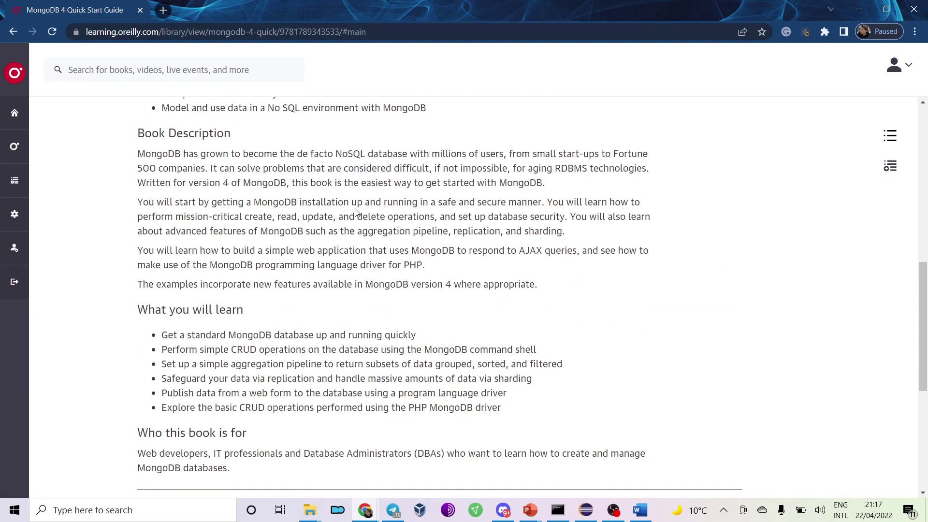
pyautogui.click(265, 475)
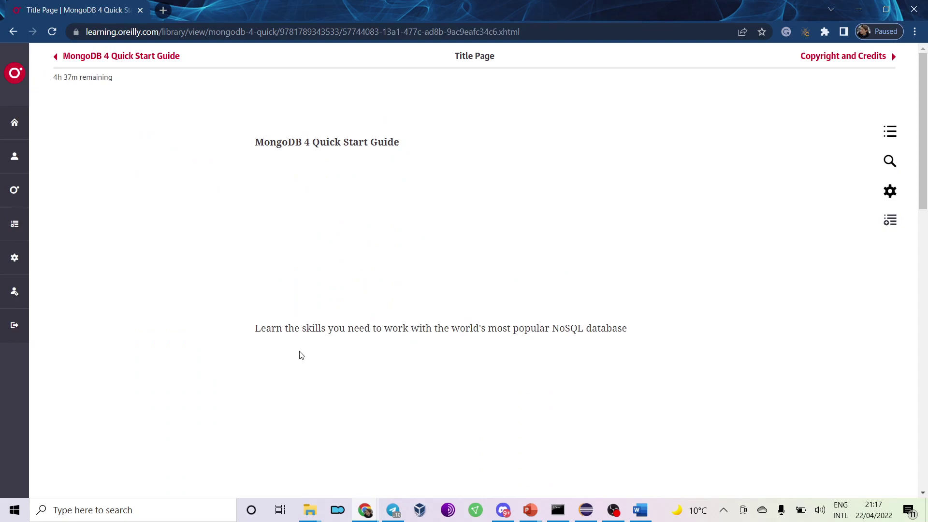
# Page from the Title Page through Copyright and Credits and Dedication to Packt Upsell.
pyautogui.scroll(-3, 300, 348)
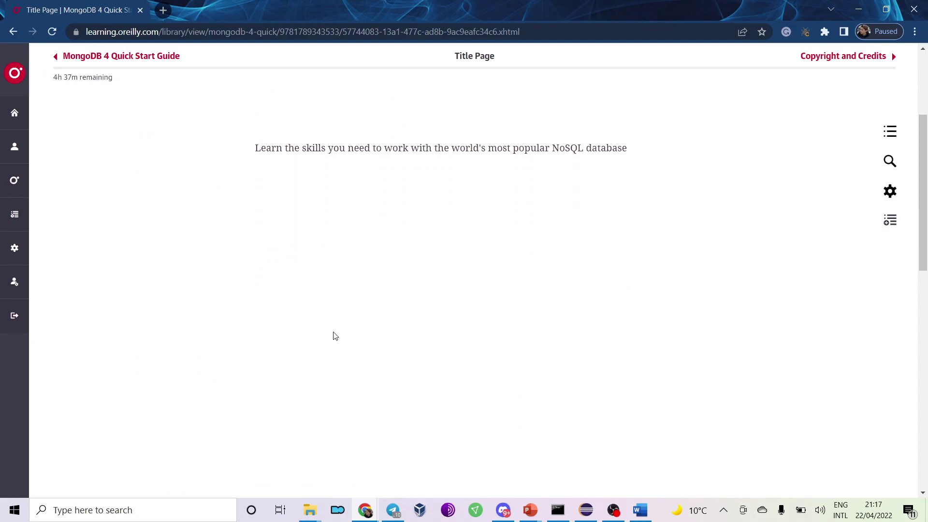
pyautogui.scroll(4, 338, 333)
pyautogui.click(861, 59)
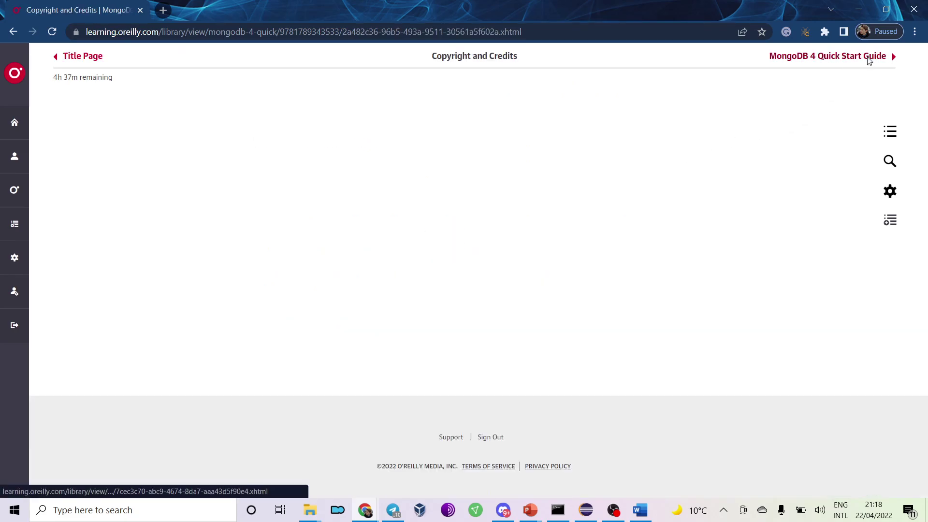
pyautogui.click(868, 62)
pyautogui.scroll(-6, 758, 224)
pyautogui.scroll(6, 759, 223)
pyautogui.click(858, 60)
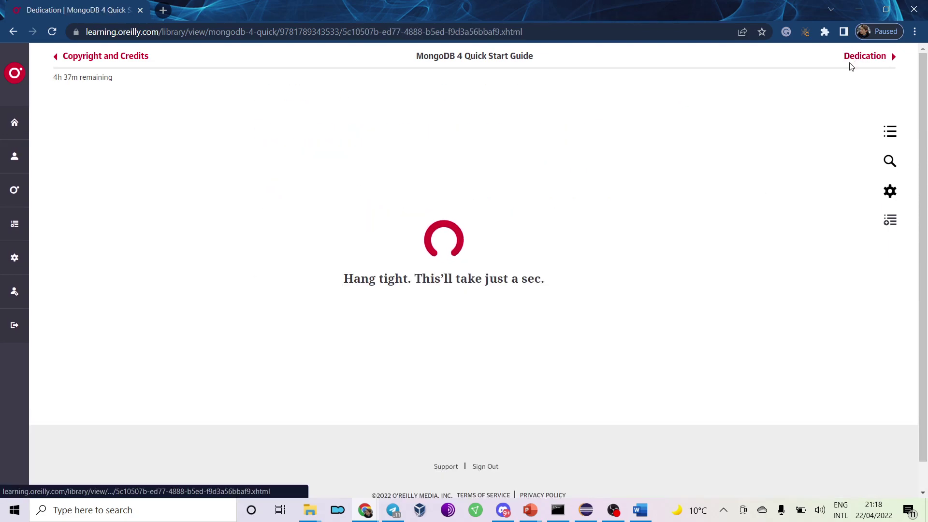
pyautogui.click(853, 65)
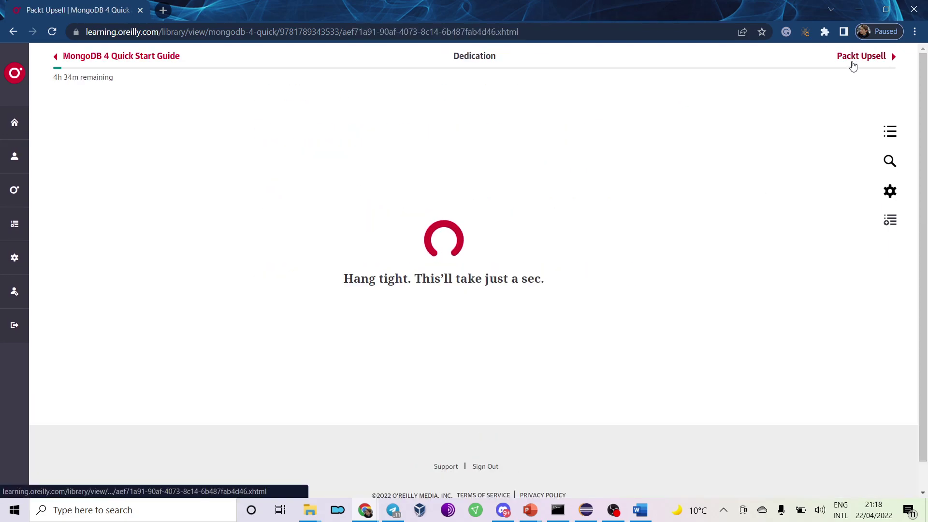
# Continue through Why subscribe?, Contributors and the author and reviewer pages to the Table of Contents.
pyautogui.click(853, 65)
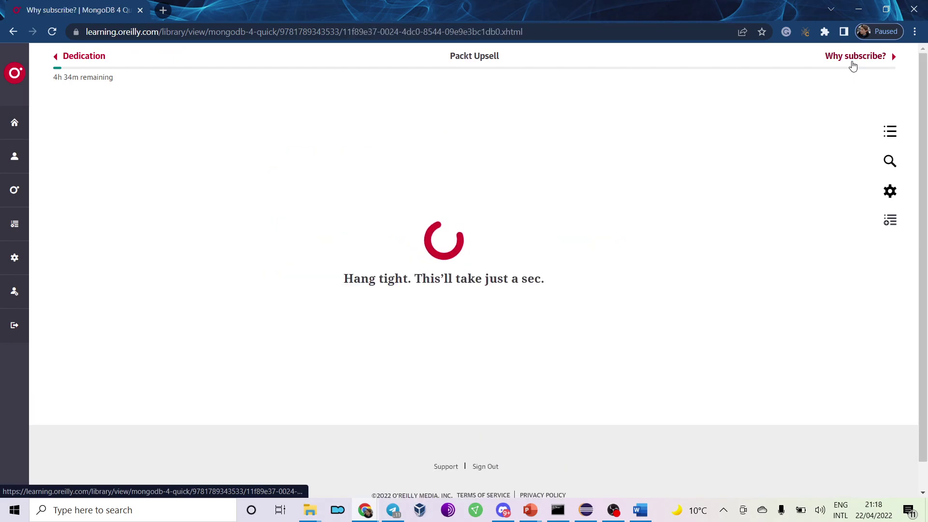
pyautogui.click(853, 65)
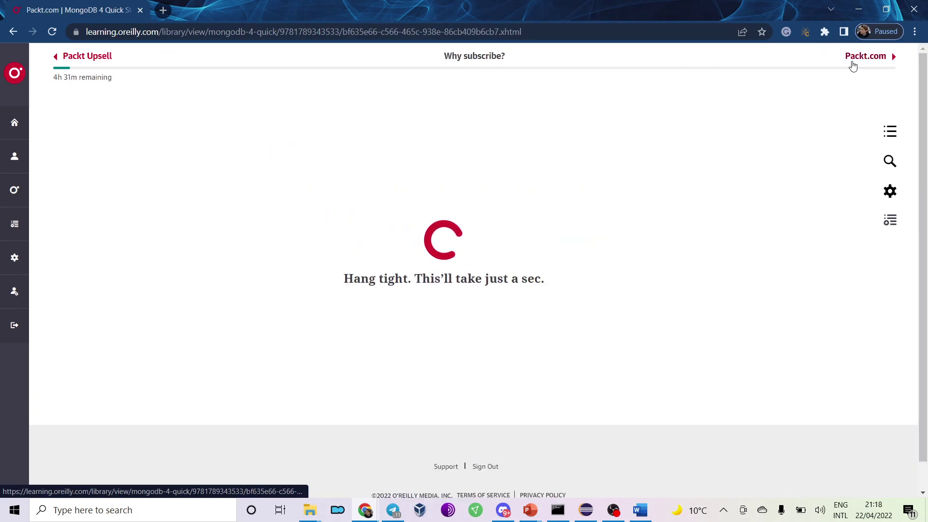
pyautogui.click(853, 65)
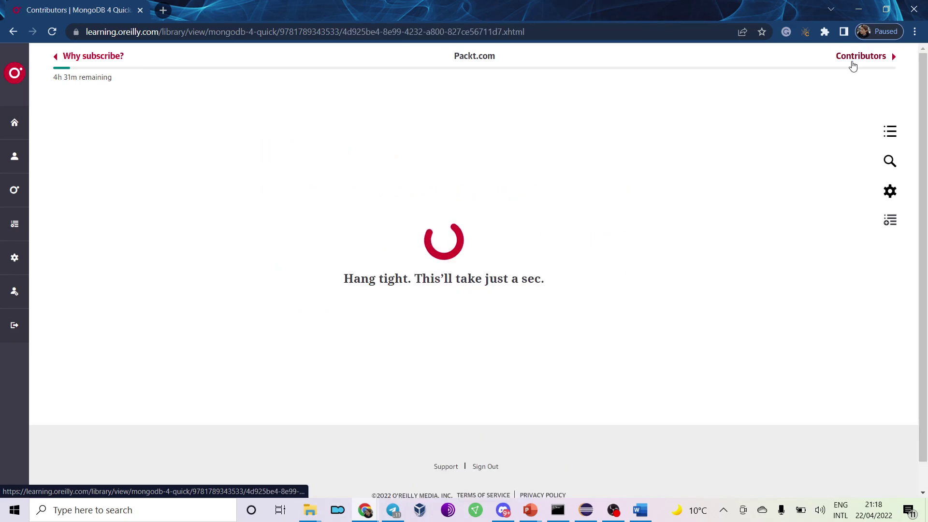
pyautogui.click(853, 66)
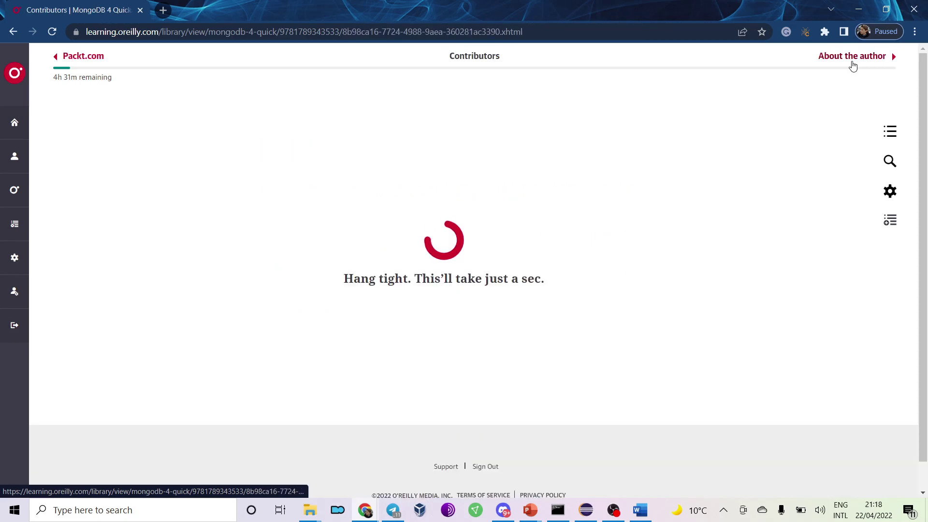
pyautogui.click(853, 66)
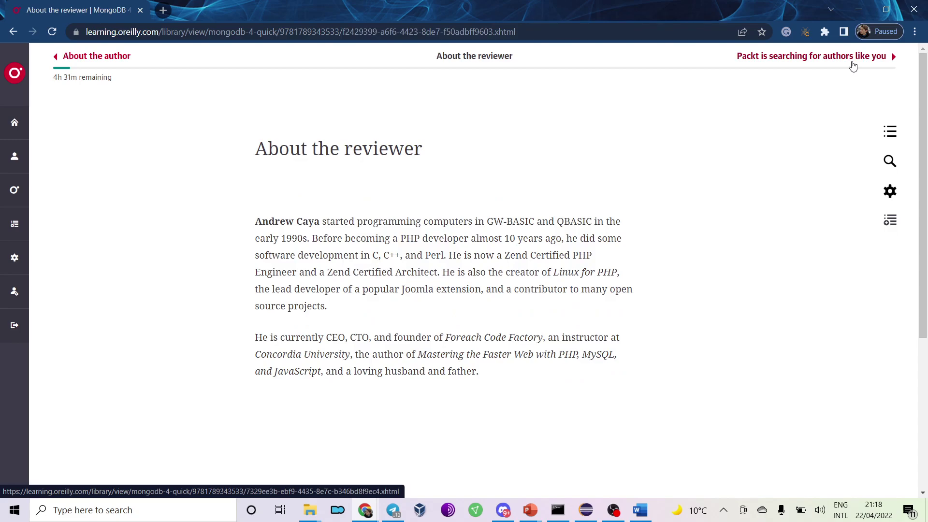
pyautogui.click(853, 66)
pyautogui.click(853, 66)
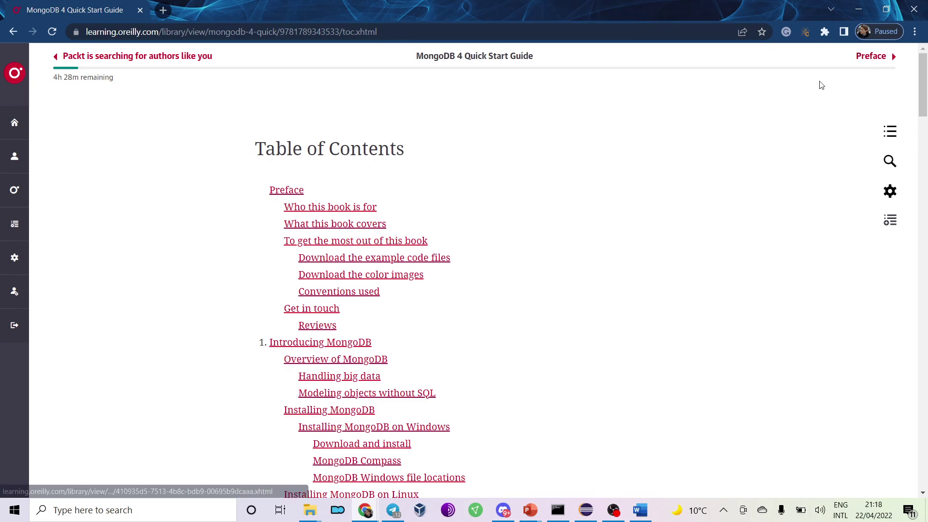
# Move from the Table of Contents through the Preface and Who this book is for to What this book covers.
pyautogui.scroll(-10, 650, 126)
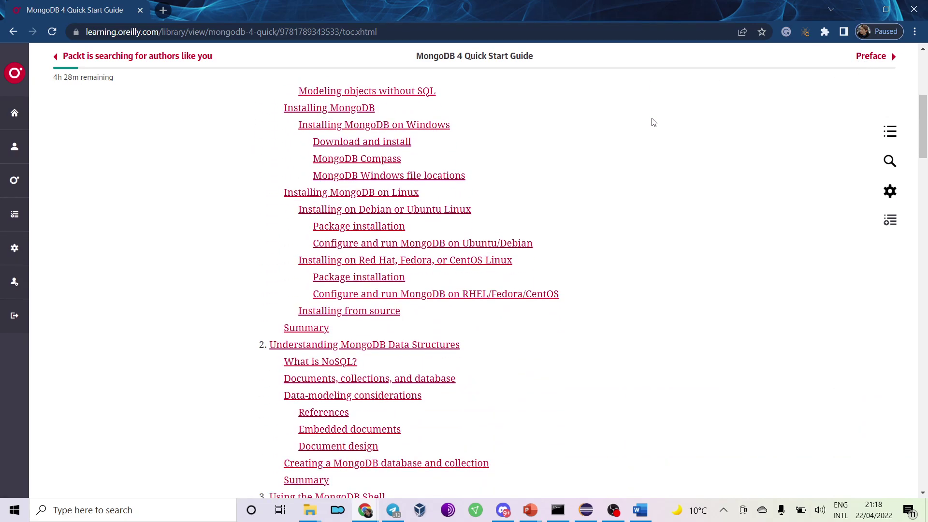
pyautogui.scroll(-20, 654, 122)
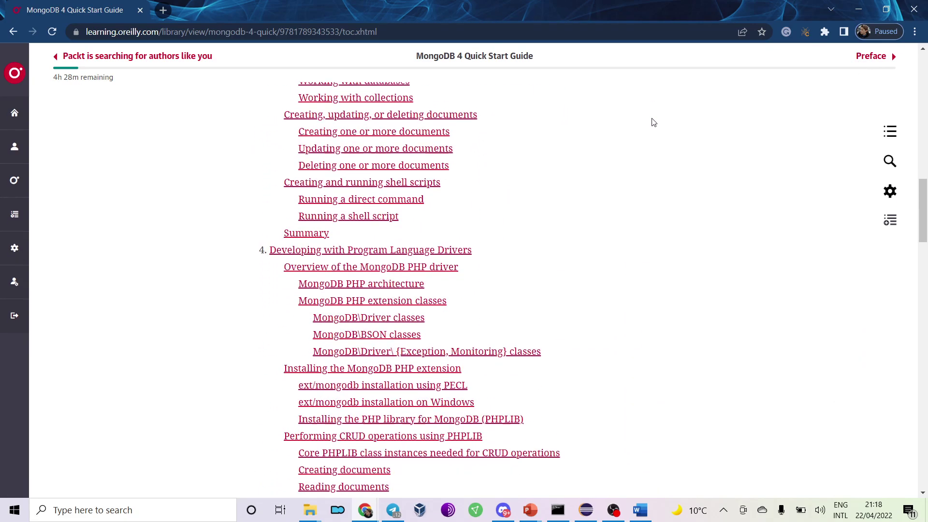
pyautogui.scroll(-17, 653, 122)
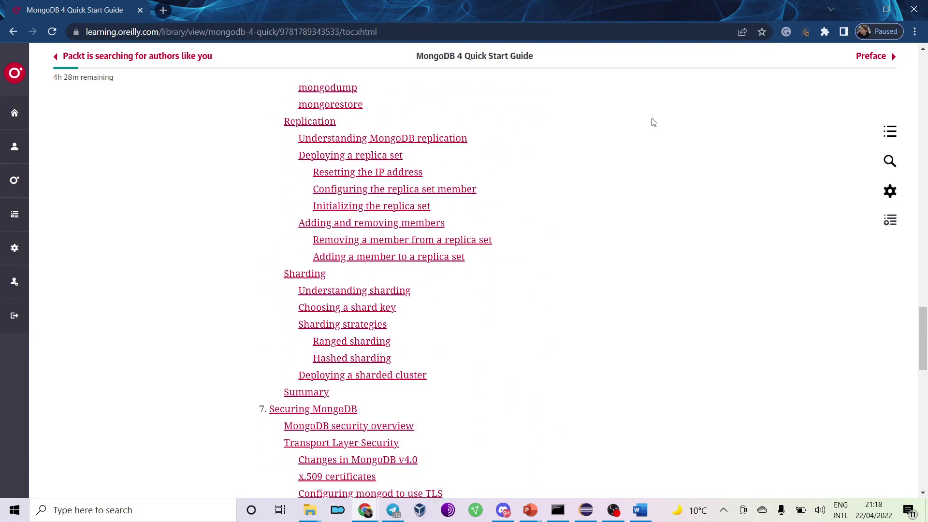
pyautogui.scroll(-6, 653, 122)
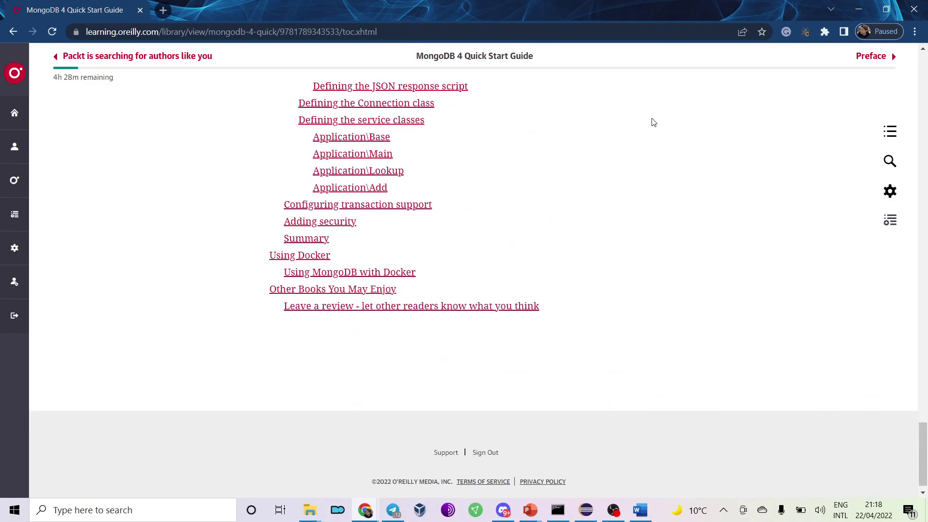
pyautogui.scroll(15, 654, 123)
pyautogui.scroll(-10, 653, 122)
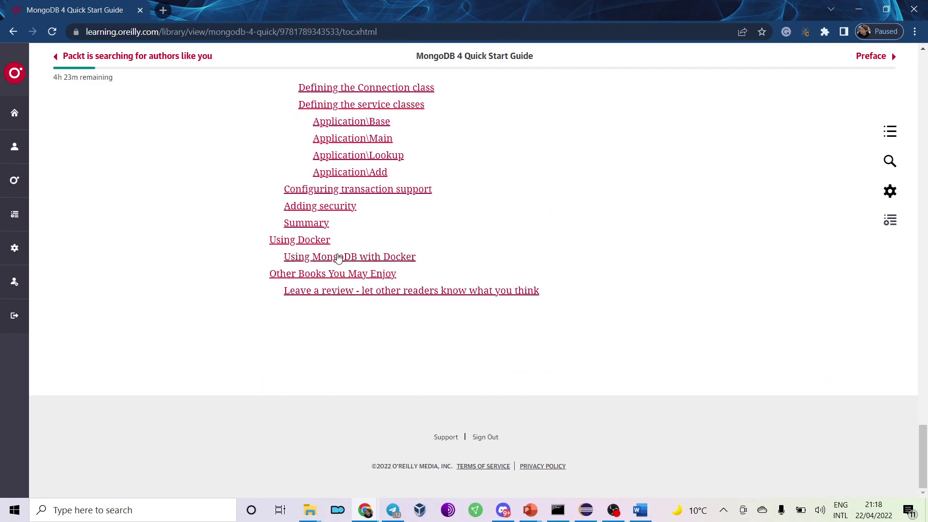
pyautogui.scroll(20, 568, 236)
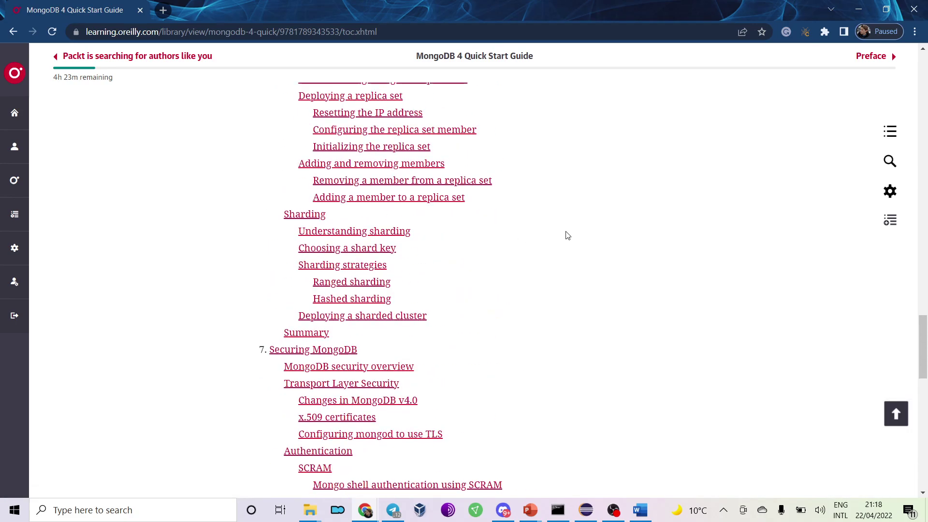
pyautogui.scroll(2, 567, 236)
pyautogui.scroll(-20, 530, 223)
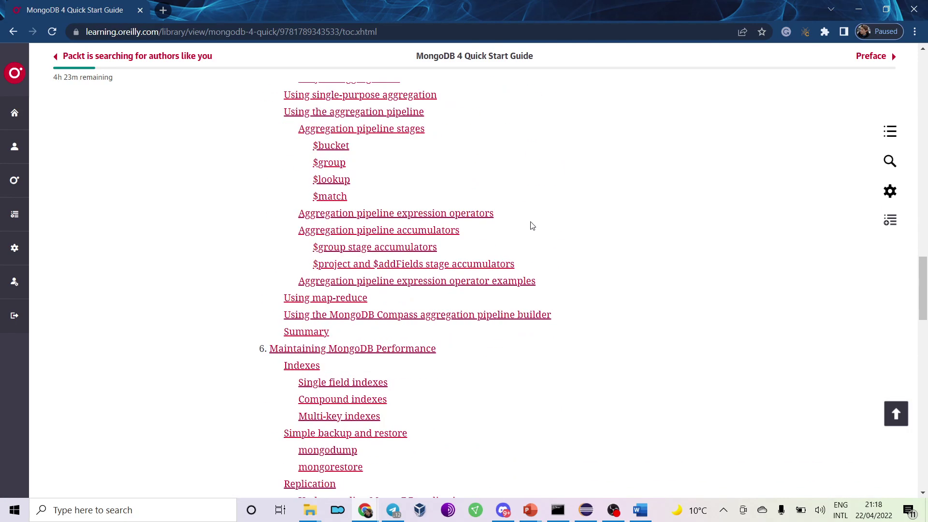
pyautogui.scroll(4, 352, 151)
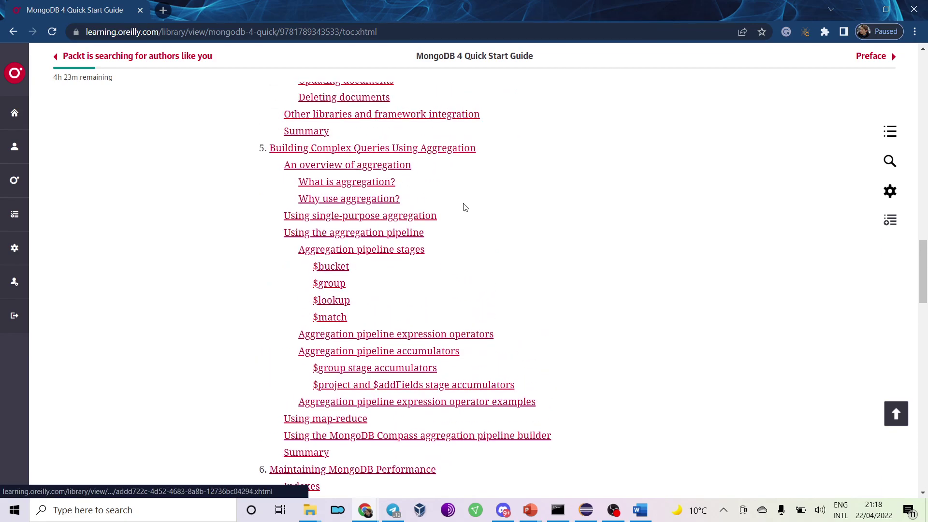
pyautogui.scroll(20, 594, 243)
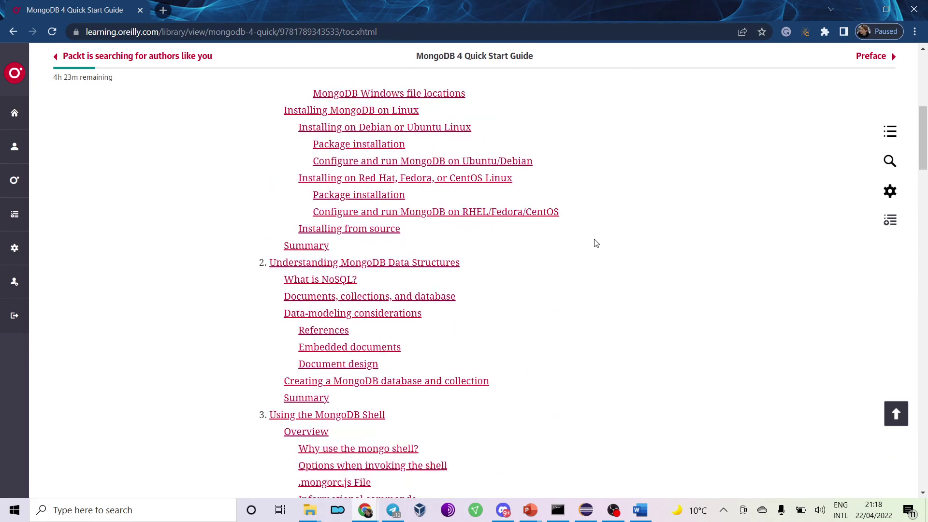
pyautogui.click(887, 59)
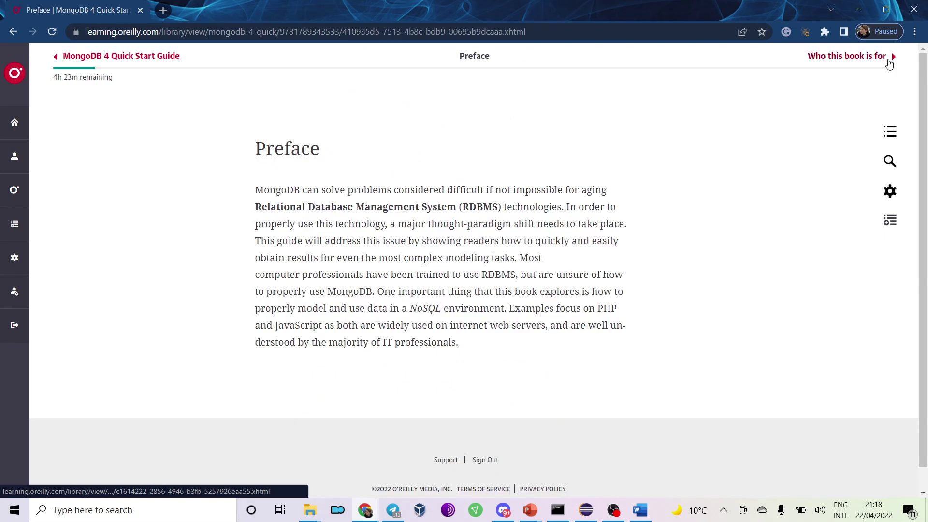
pyautogui.click(888, 59)
pyautogui.click(889, 59)
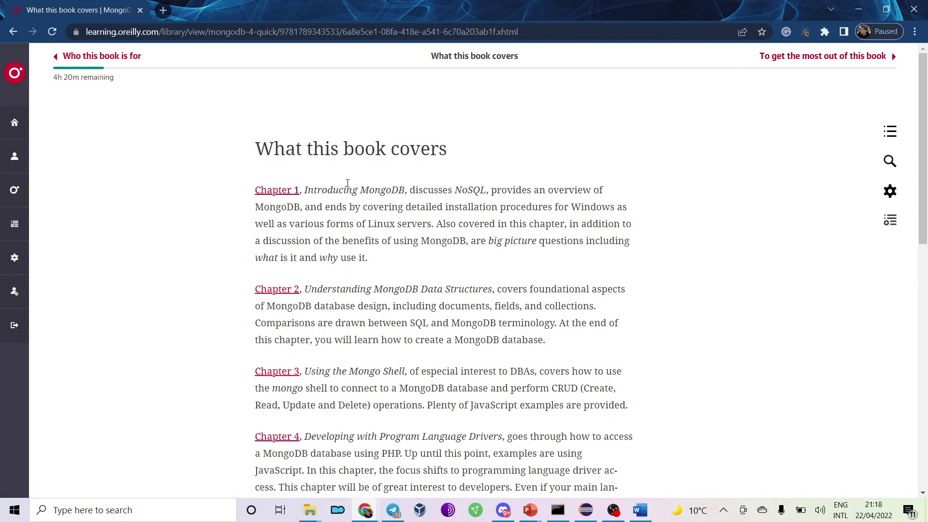
# Read through the chapter summaries, then open Chapter 1, Introducing MongoDB, in a new tab.
pyautogui.moveTo(336, 190); pyautogui.dragTo(442, 238)
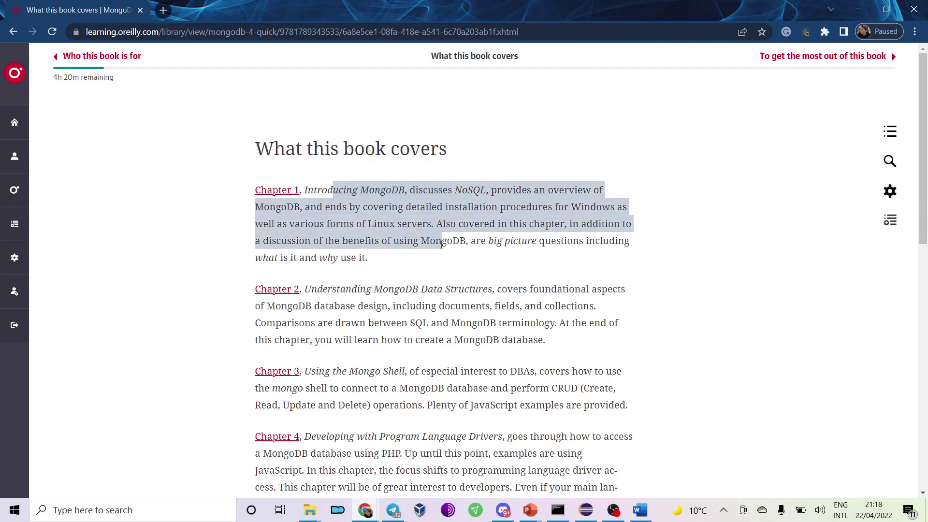
pyautogui.moveTo(306, 257); pyautogui.dragTo(379, 261)
pyautogui.click(400, 267)
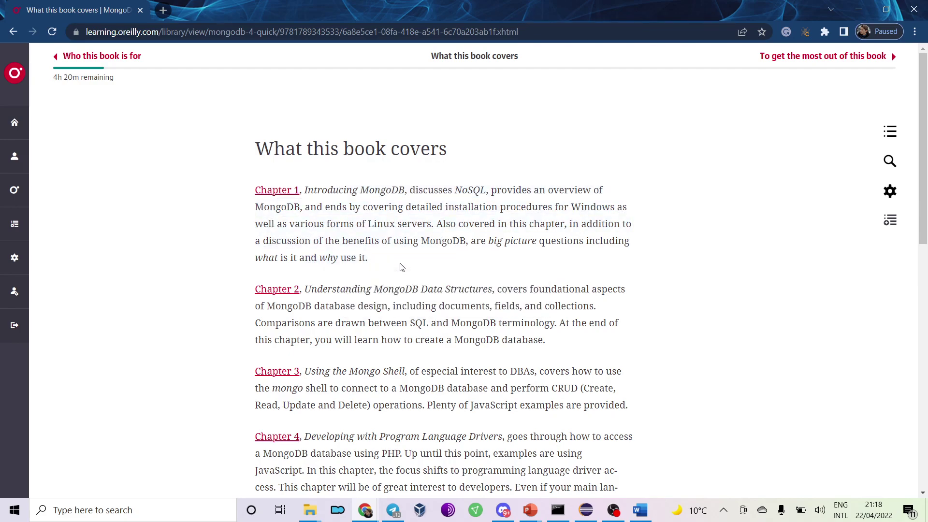
pyautogui.moveTo(337, 289); pyautogui.dragTo(498, 289)
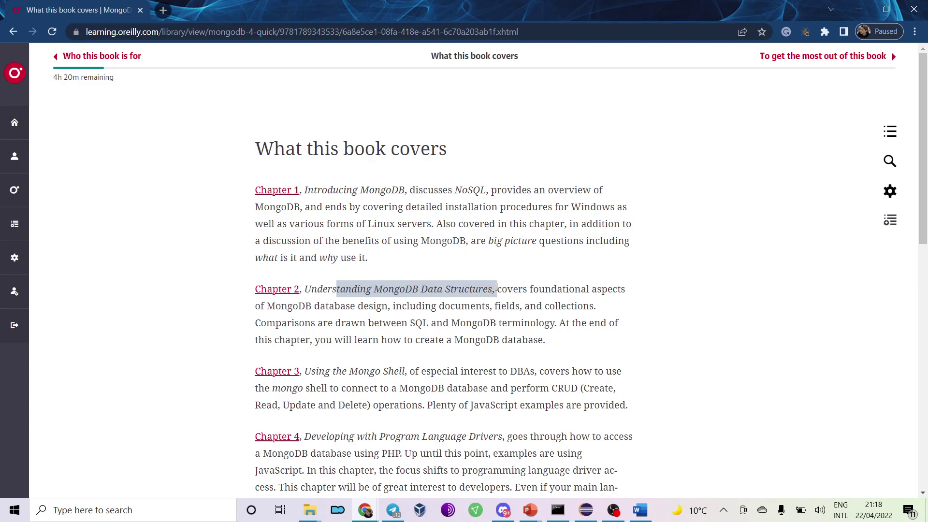
pyautogui.click(382, 312)
pyautogui.moveTo(360, 309); pyautogui.dragTo(452, 340)
pyautogui.click(422, 298)
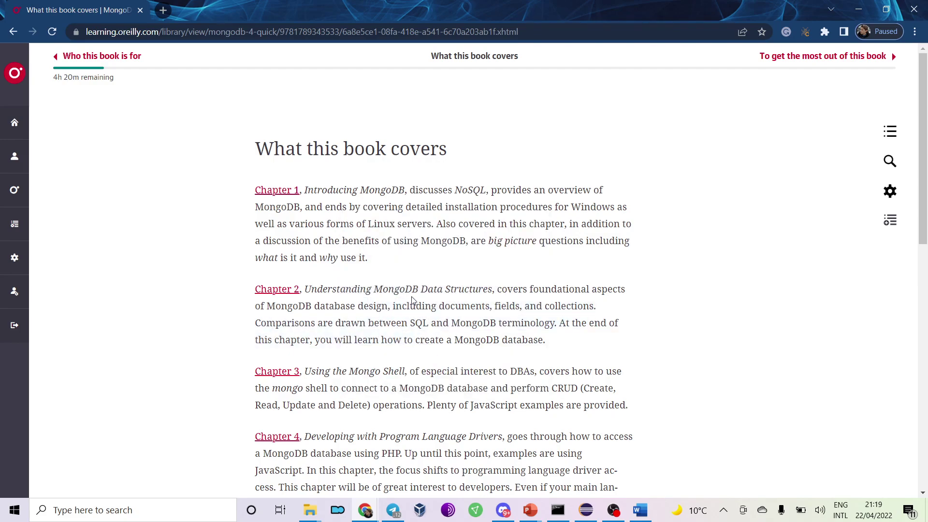
pyautogui.scroll(-1, 342, 321)
pyautogui.scroll(-3, 342, 320)
pyautogui.moveTo(342, 190); pyautogui.dragTo(425, 224)
pyautogui.click(437, 220)
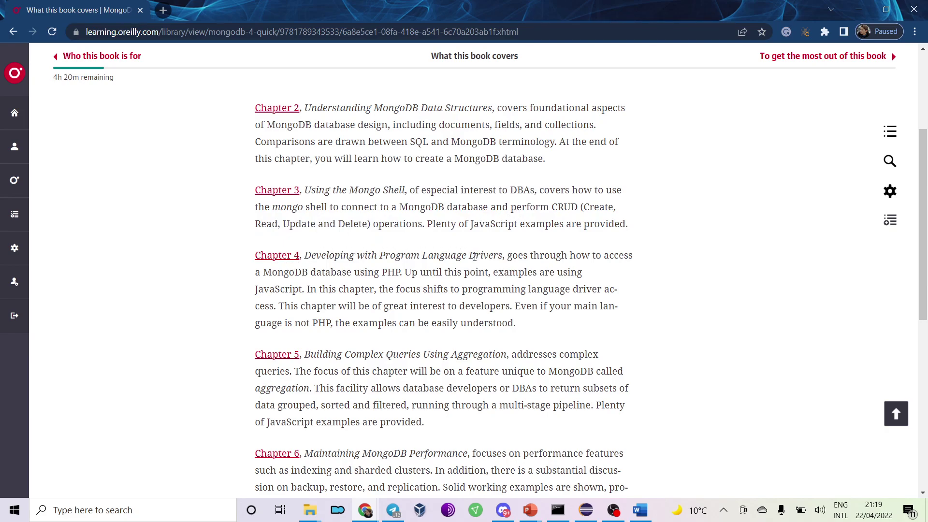
pyautogui.moveTo(305, 292); pyautogui.dragTo(382, 273)
pyautogui.click(335, 312)
pyautogui.moveTo(328, 216); pyautogui.dragTo(333, 152)
pyautogui.click(354, 188)
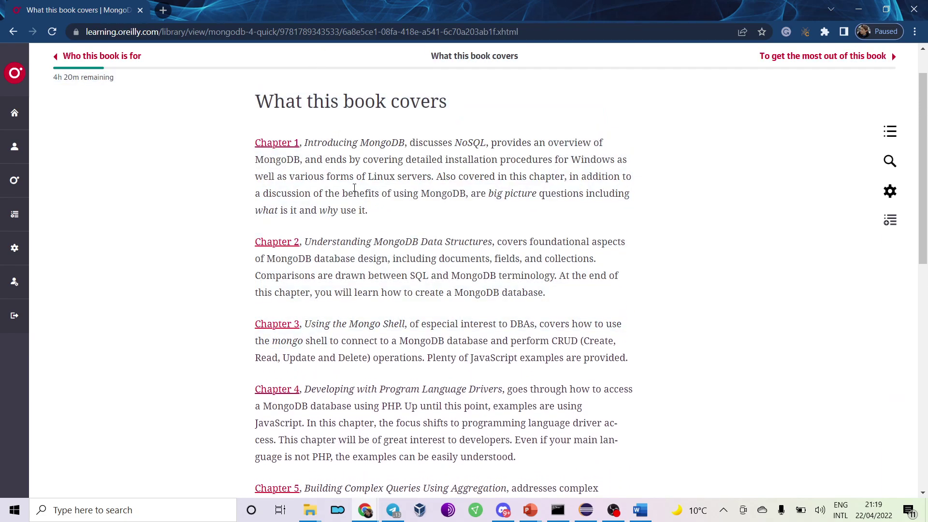
pyautogui.click(291, 145)
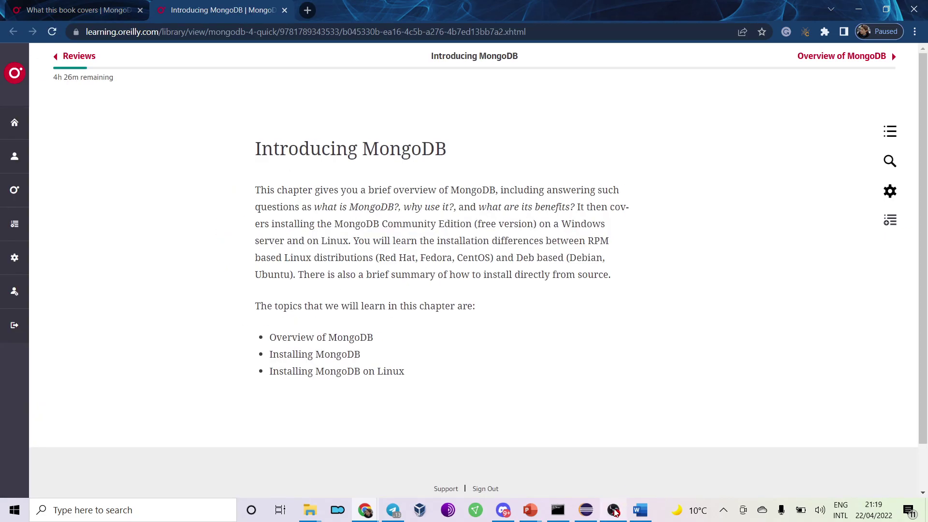
pyautogui.moveTo(615, 511)
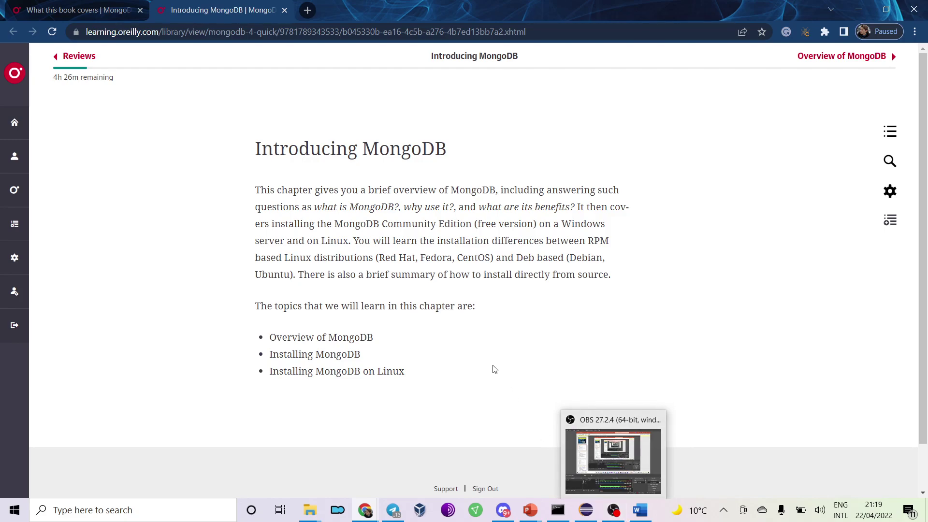
# Minimize the O'Reilly window and close the Apache Hadoop documentation tab.
pyautogui.click(859, 10)
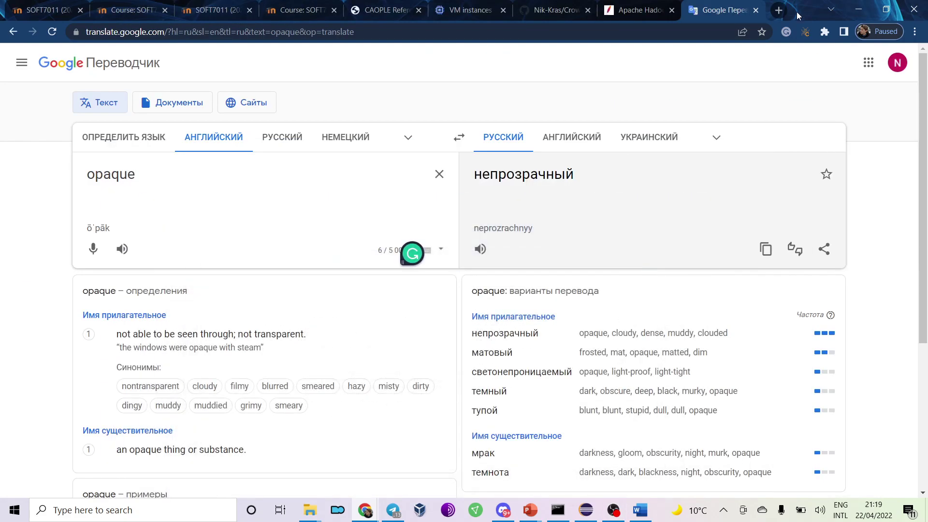
pyautogui.click(638, 4)
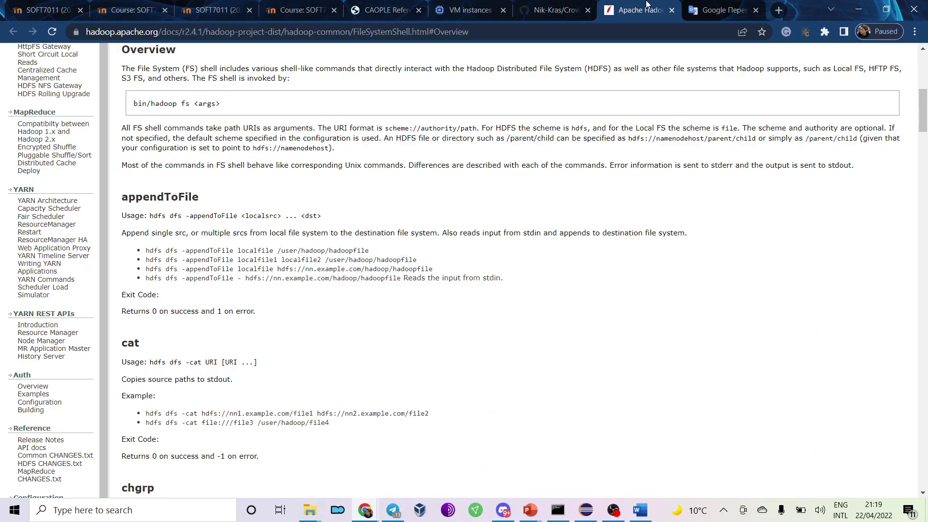
pyautogui.click(672, 10)
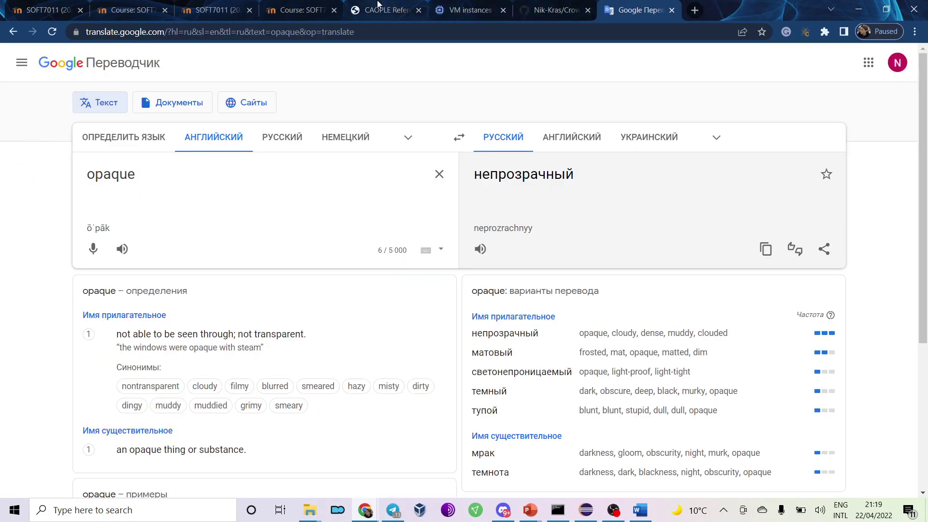
# Close the Moodle Course tab and the SOFT7011 folder tab.
pyautogui.click(393, 4)
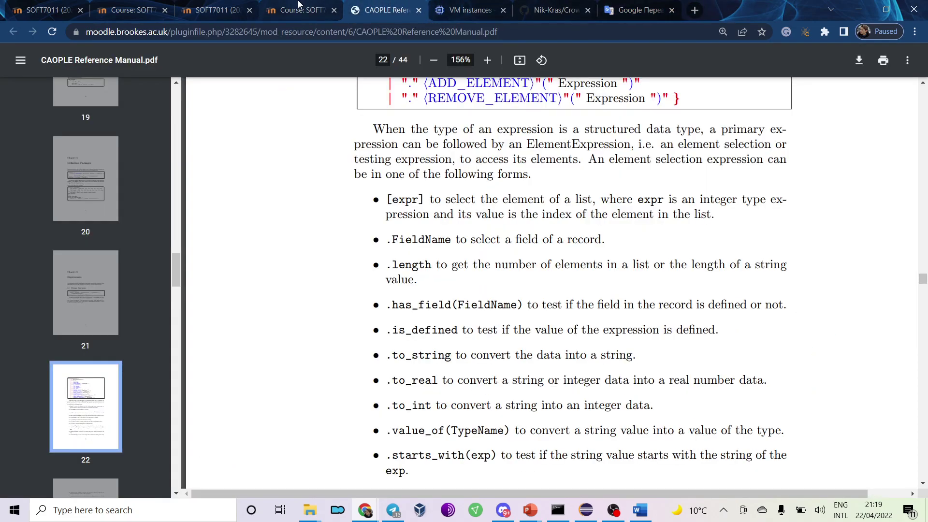
pyautogui.click(299, 4)
pyautogui.click(334, 11)
pyautogui.click(231, 10)
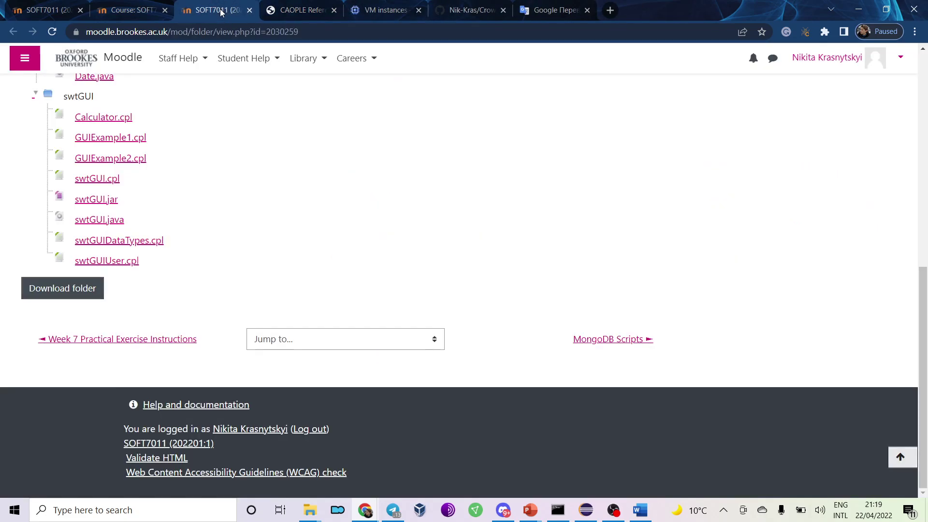
pyautogui.scroll(5, 240, 187)
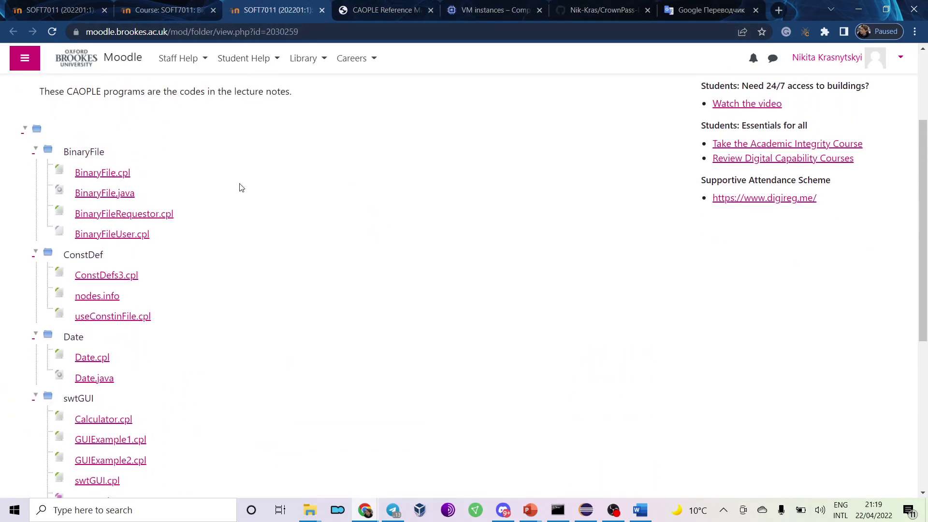
pyautogui.scroll(1, 241, 187)
pyautogui.scroll(-1, 240, 187)
pyautogui.scroll(3, 240, 187)
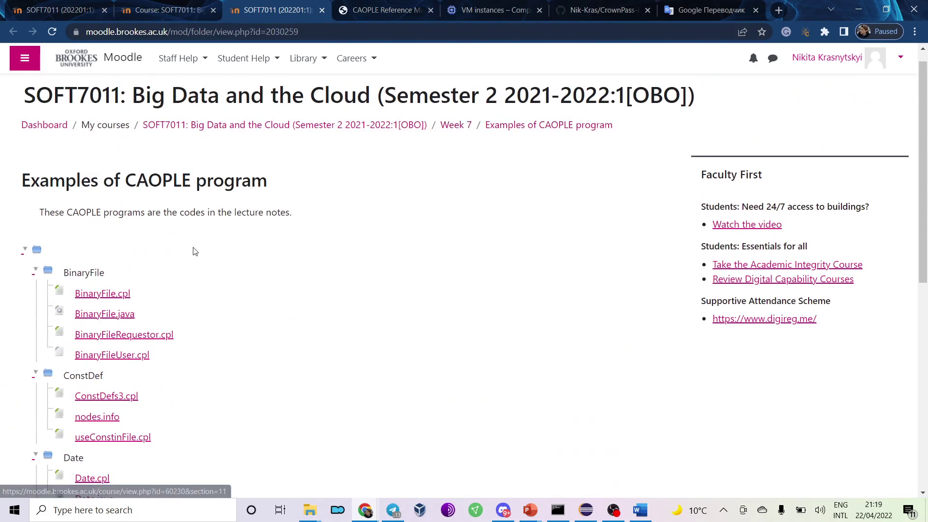
pyautogui.scroll(-2, 175, 266)
pyautogui.scroll(-1, 174, 265)
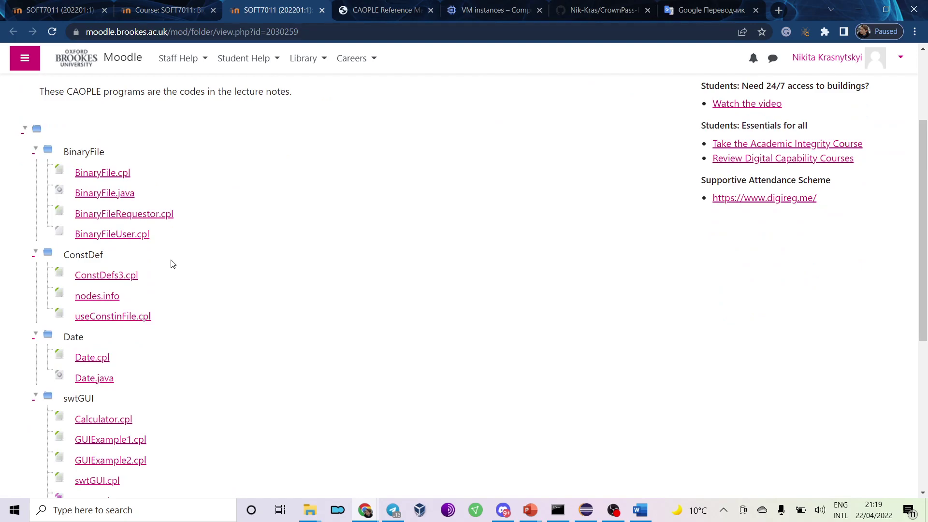
pyautogui.scroll(-3, 173, 263)
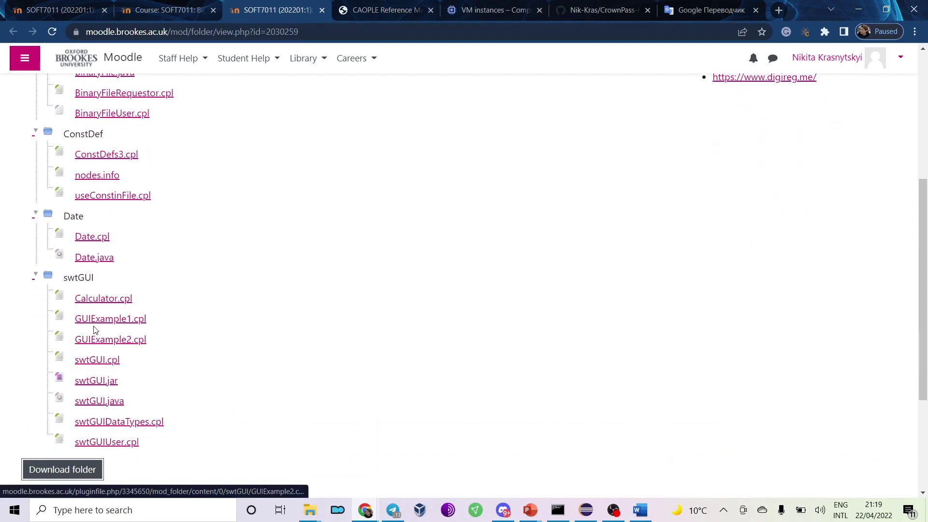
pyautogui.click(323, 10)
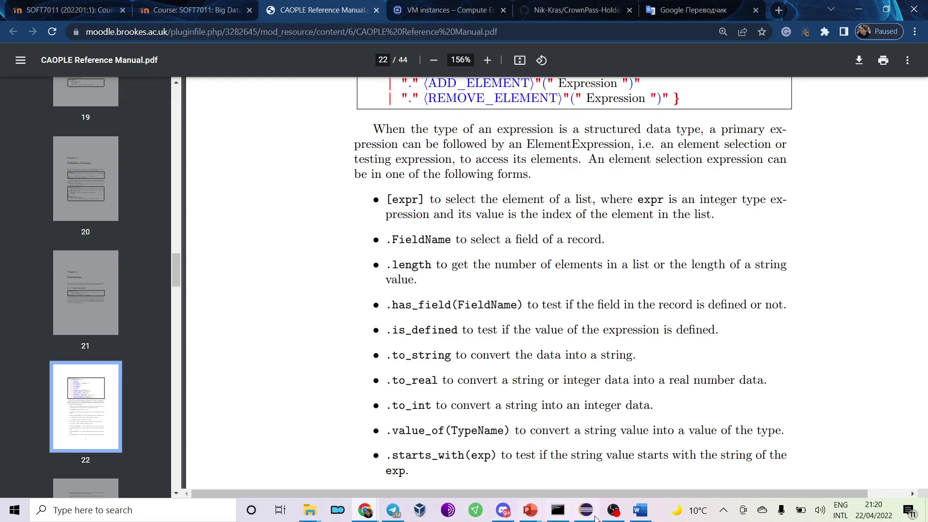
pyautogui.click(592, 516)
pyautogui.click(589, 514)
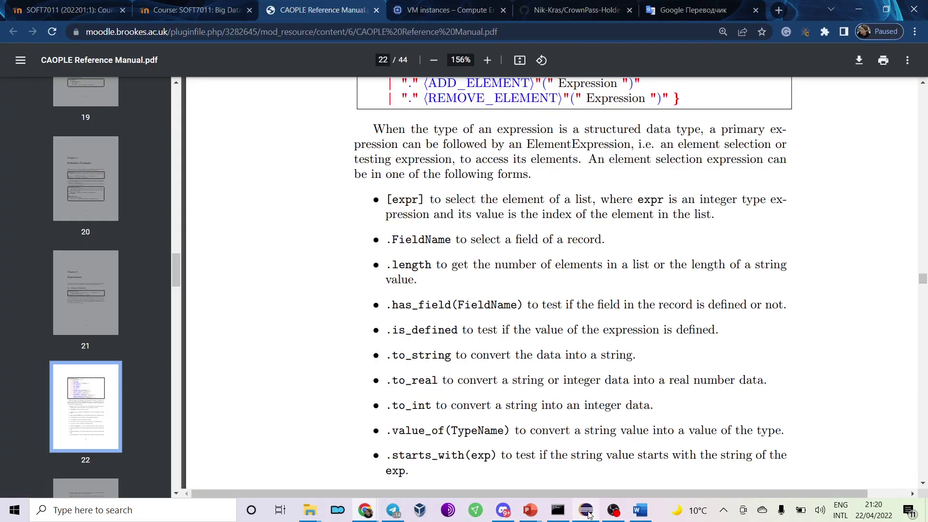
pyautogui.moveTo(530, 510)
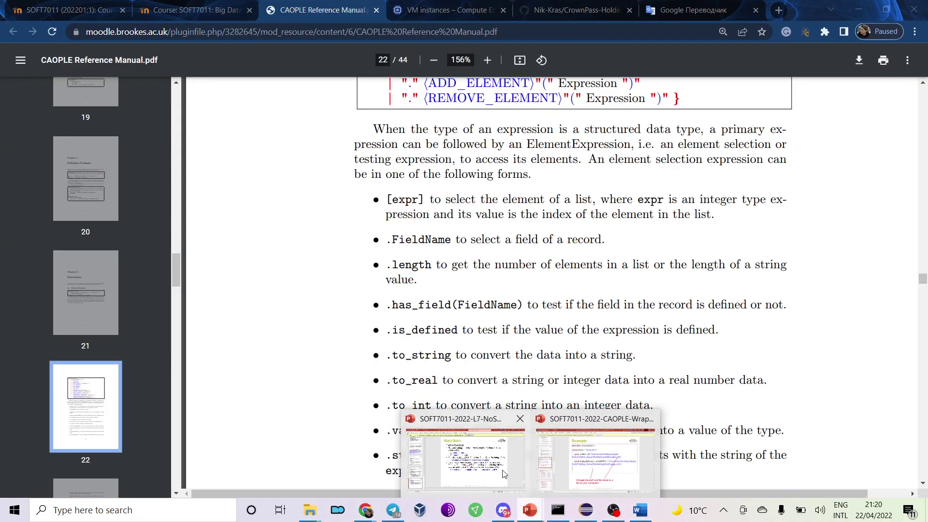
pyautogui.moveTo(595, 469)
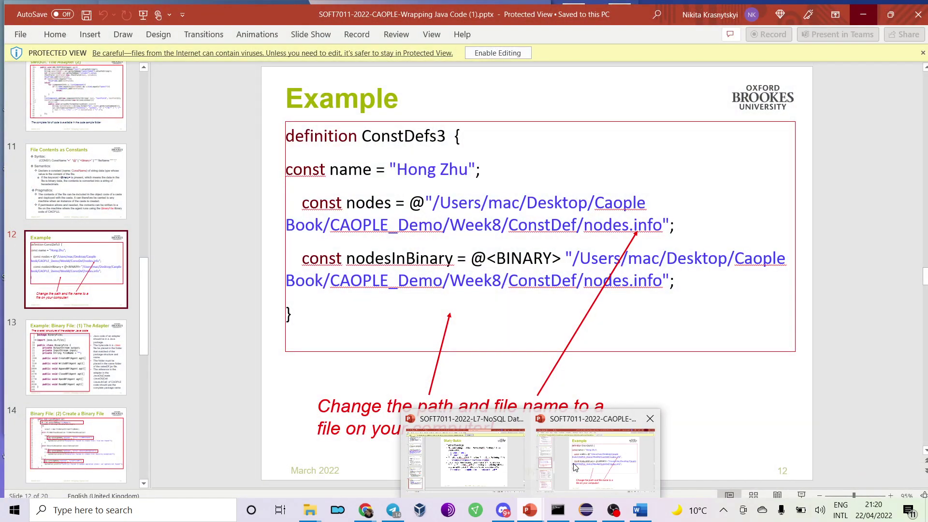
pyautogui.click(595, 462)
pyautogui.moveTo(138, 301); pyautogui.dragTo(120, 113)
pyautogui.click(100, 103)
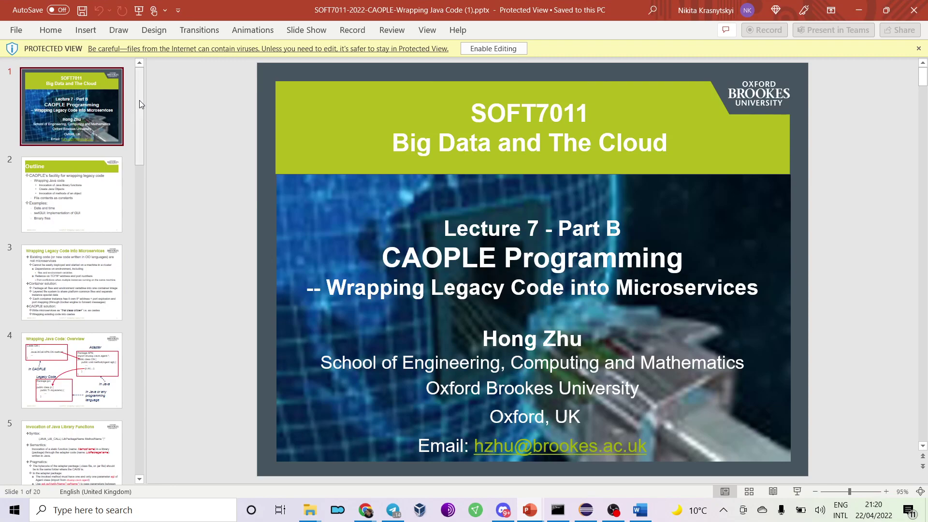
pyautogui.click(99, 338)
pyautogui.click(72, 106)
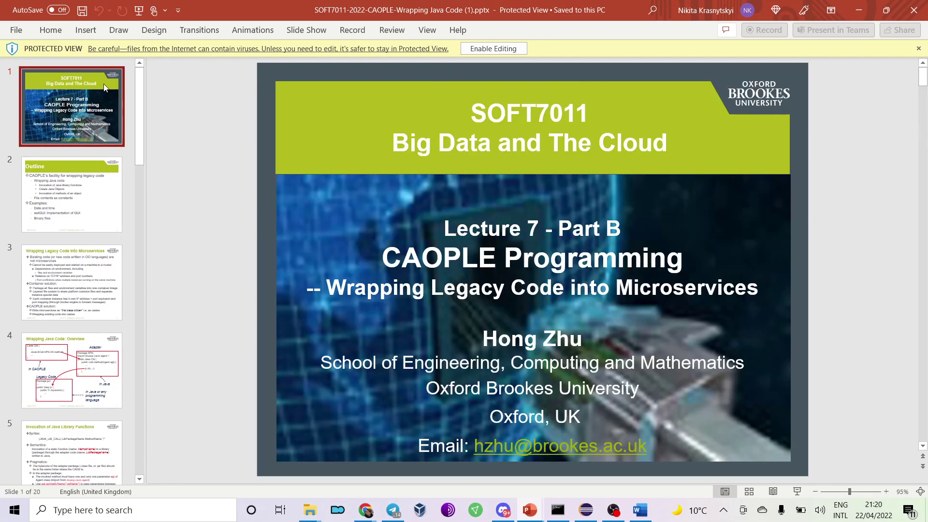
pyautogui.click(859, 10)
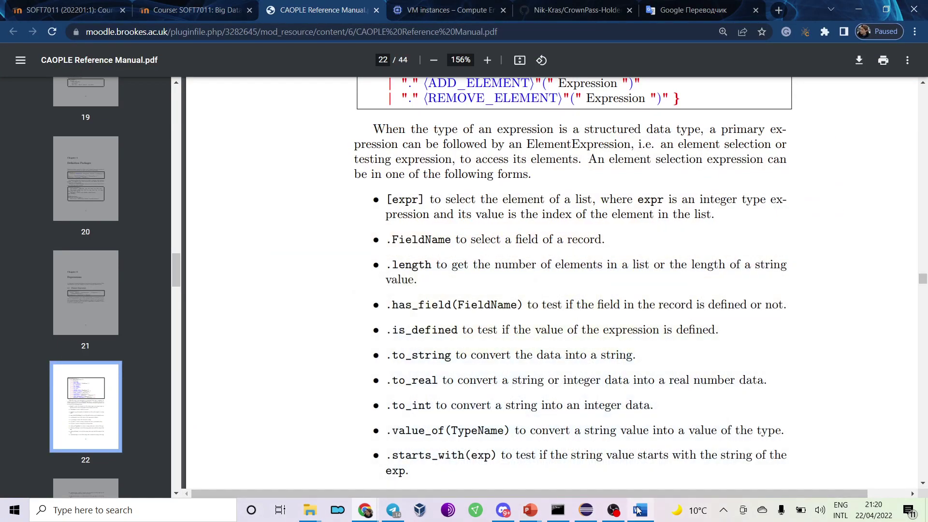
# Scroll the SOFT7011-2022-P7-MongoDB practical to Exercise 7 on page 10.
pyautogui.click(640, 510)
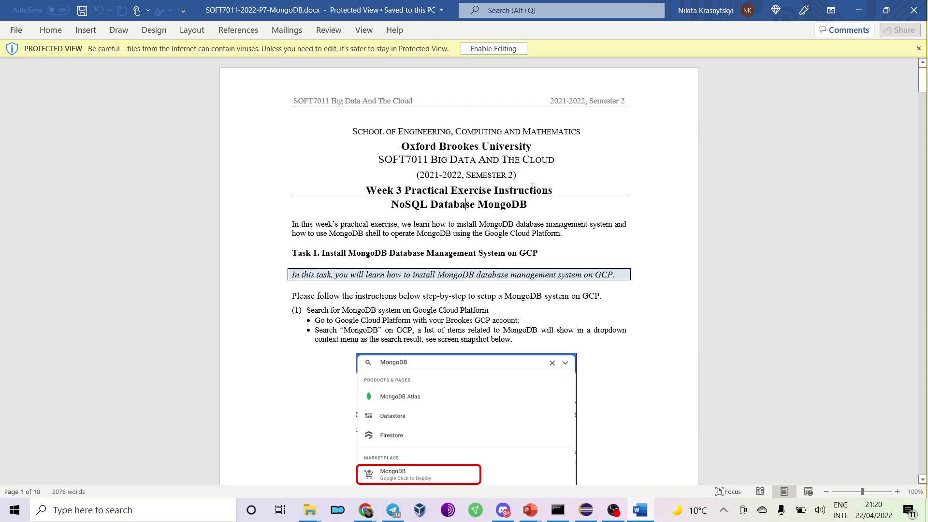
pyautogui.scroll(-3, 533, 187)
pyautogui.scroll(3, 533, 187)
pyautogui.keyDown('ctrl'); pyautogui.scroll(3, 532, 187); pyautogui.keyUp('ctrl')
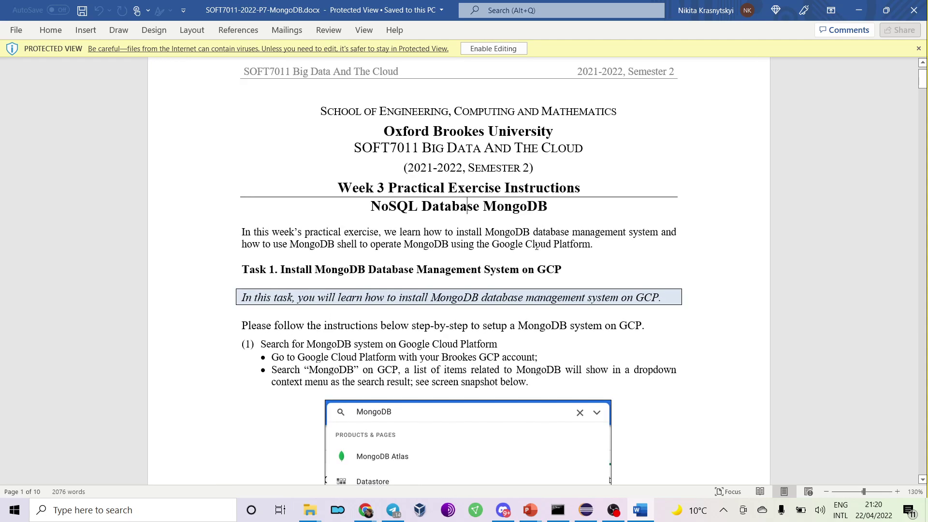
pyautogui.scroll(-3, 536, 246)
pyautogui.moveTo(922, 80); pyautogui.dragTo(863, 354)
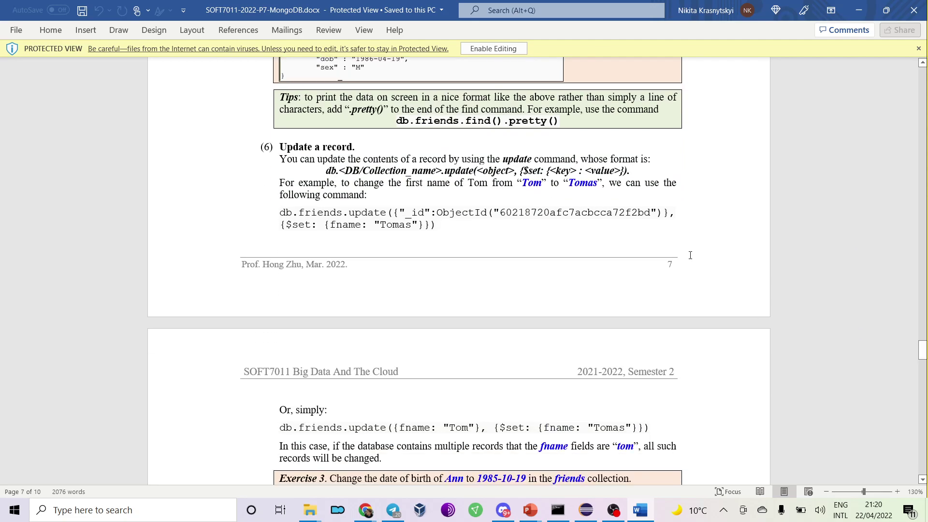
pyautogui.scroll(-5, 691, 256)
pyautogui.scroll(-10, 647, 236)
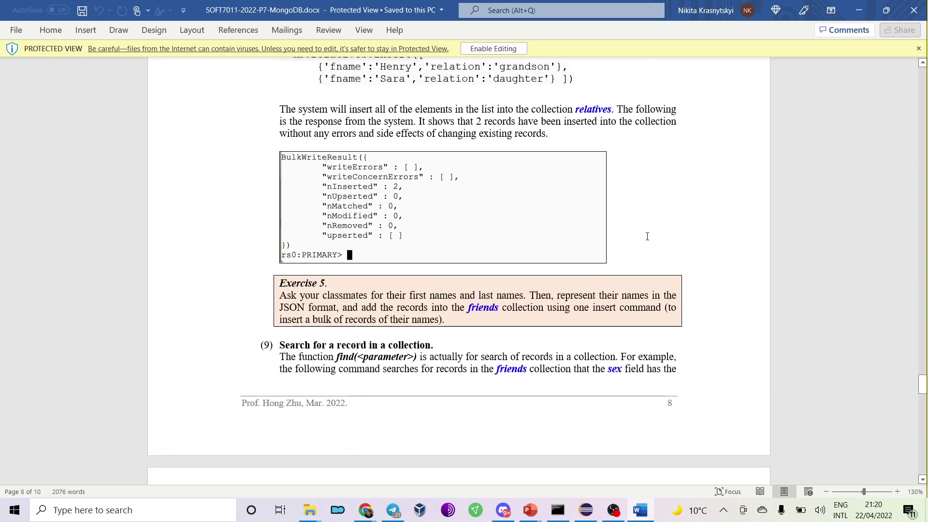
pyautogui.scroll(-7, 647, 236)
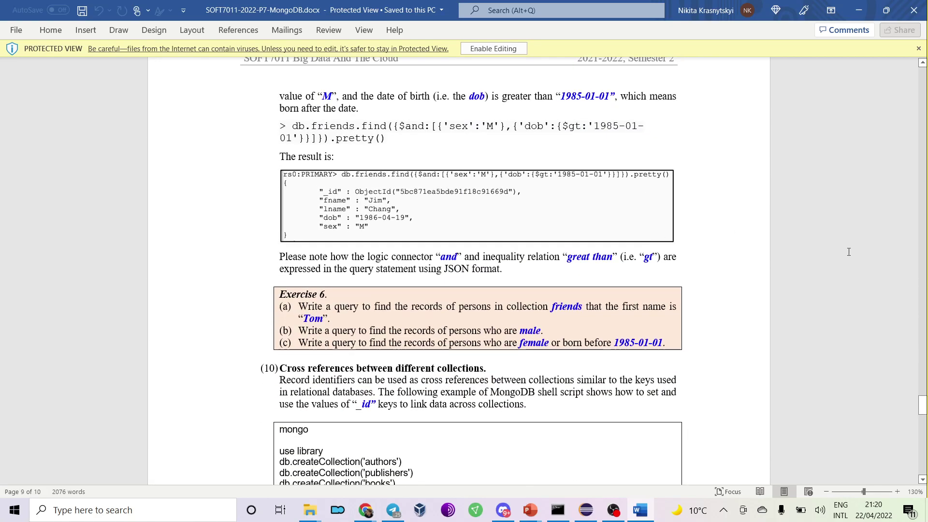
pyautogui.moveTo(925, 408); pyautogui.dragTo(918, 447)
# Highlight the Tips paragraph about deleting resources to save the budget, then clear the highlight.
pyautogui.moveTo(433, 201); pyautogui.dragTo(533, 200)
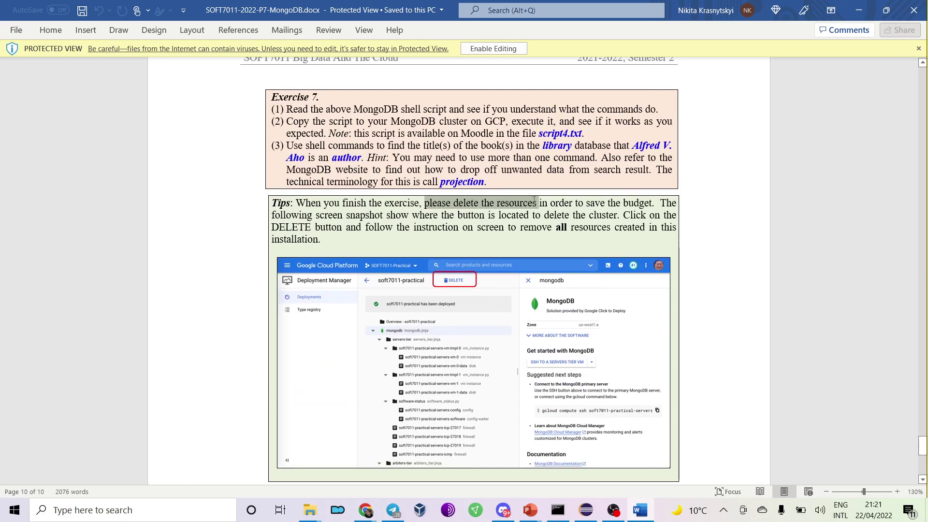
pyautogui.moveTo(591, 206); pyautogui.dragTo(630, 206)
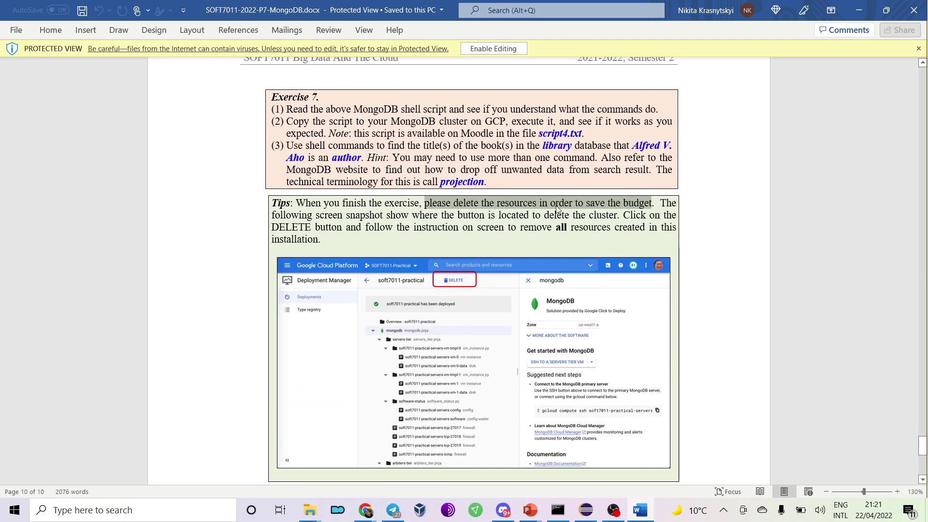
pyautogui.moveTo(279, 212); pyautogui.dragTo(559, 235)
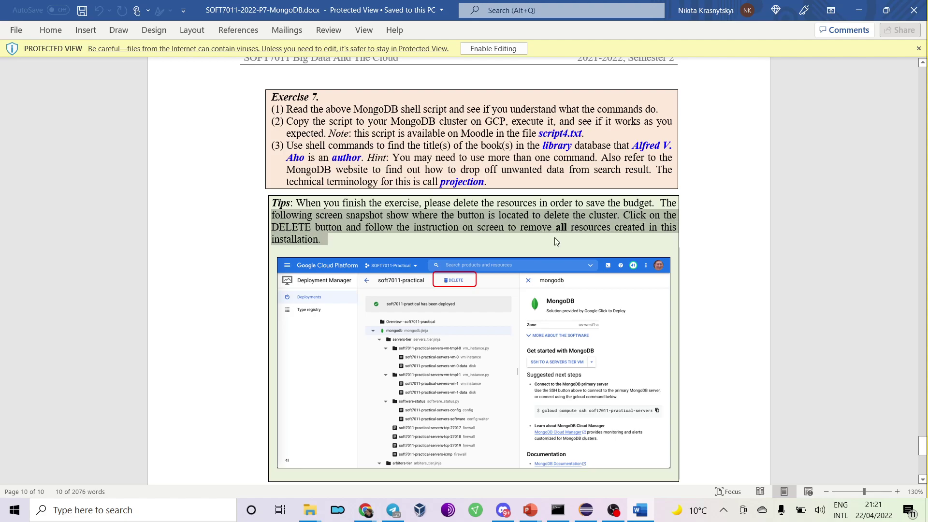
pyautogui.click(542, 237)
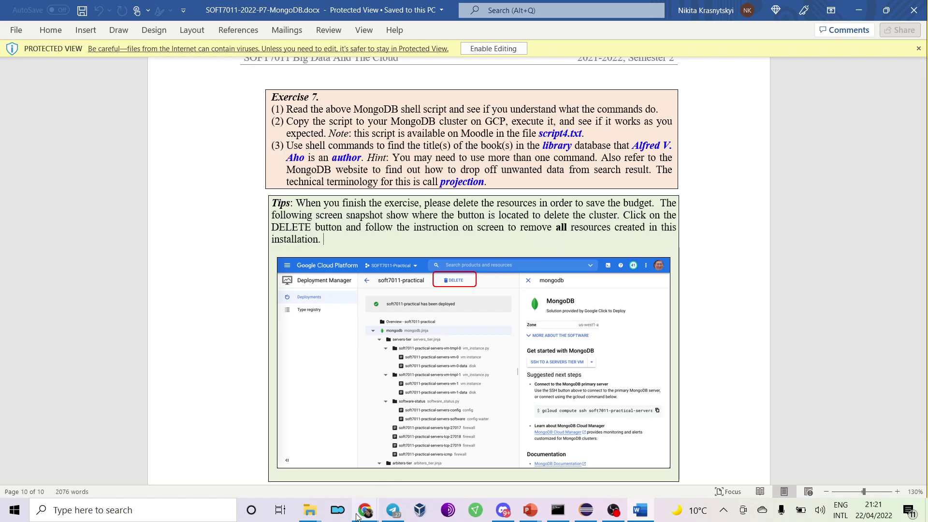
pyautogui.click(365, 510)
# Open the Google Cloud billing overview and check the remaining US$29.20 credits.
pyautogui.click(119, 457)
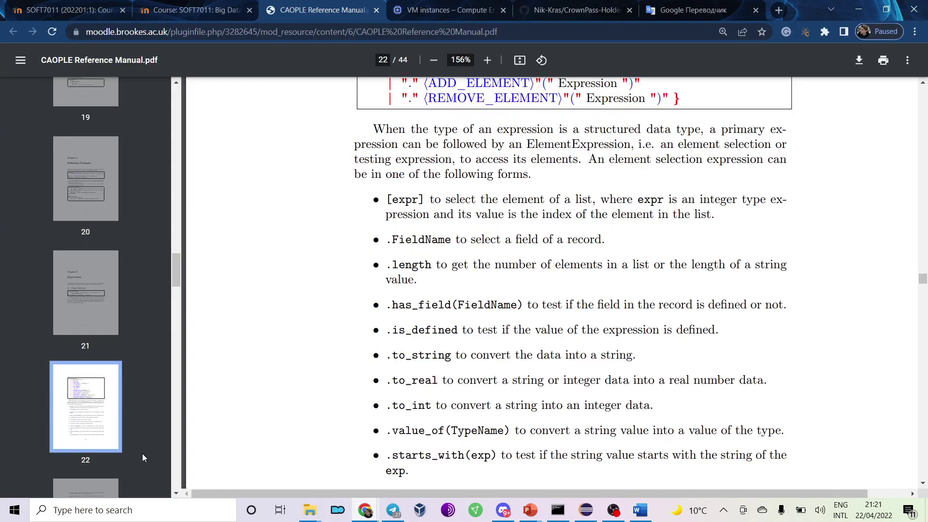
pyautogui.click(467, 12)
pyautogui.click(11, 61)
pyautogui.click(64, 316)
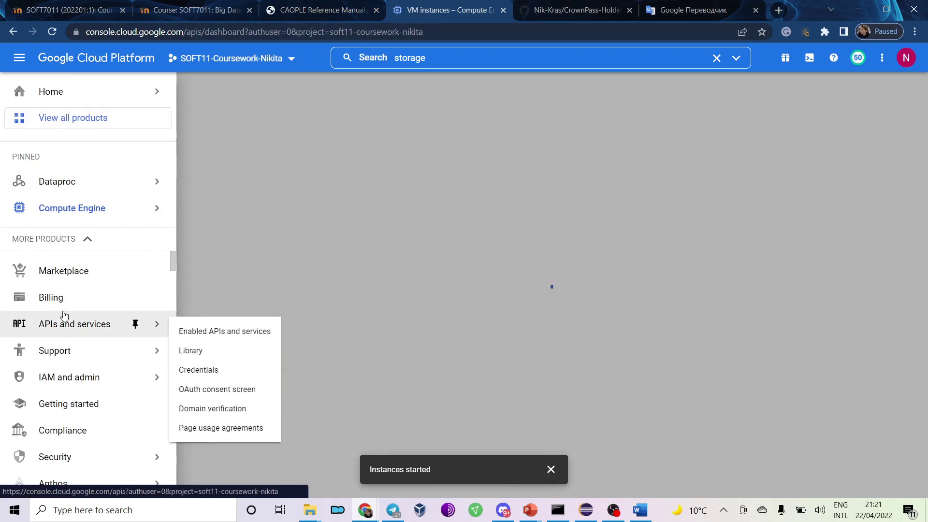
pyautogui.click(19, 56)
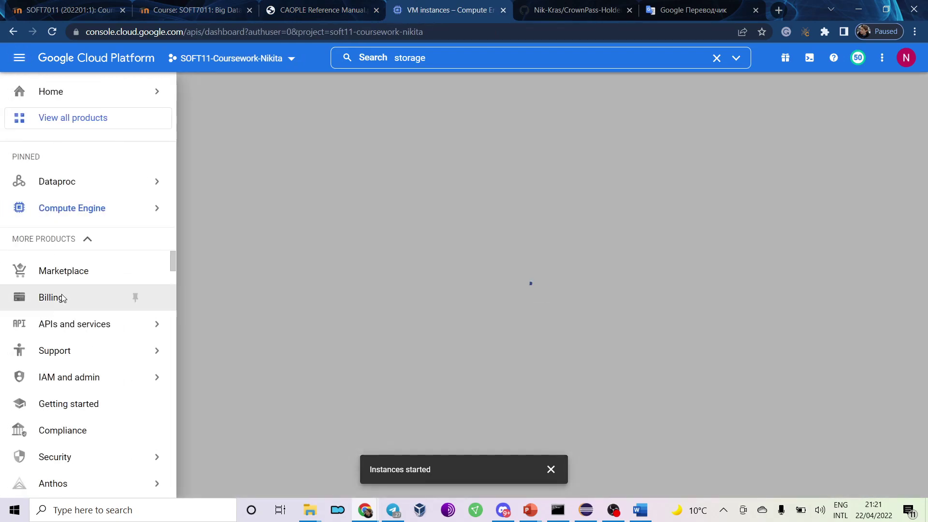
pyautogui.click(51, 297)
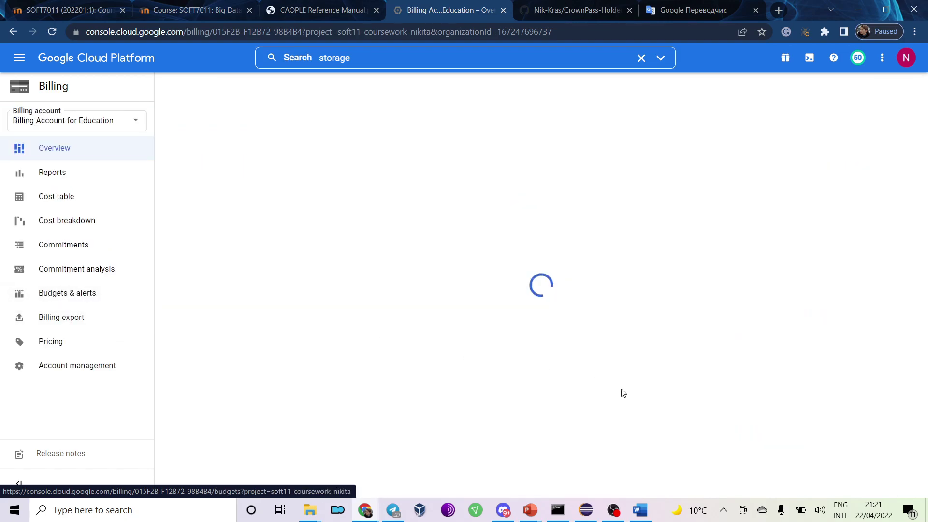
pyautogui.moveTo(809, 456); pyautogui.dragTo(843, 457)
pyautogui.click(836, 456)
pyautogui.scroll(-2, 831, 454)
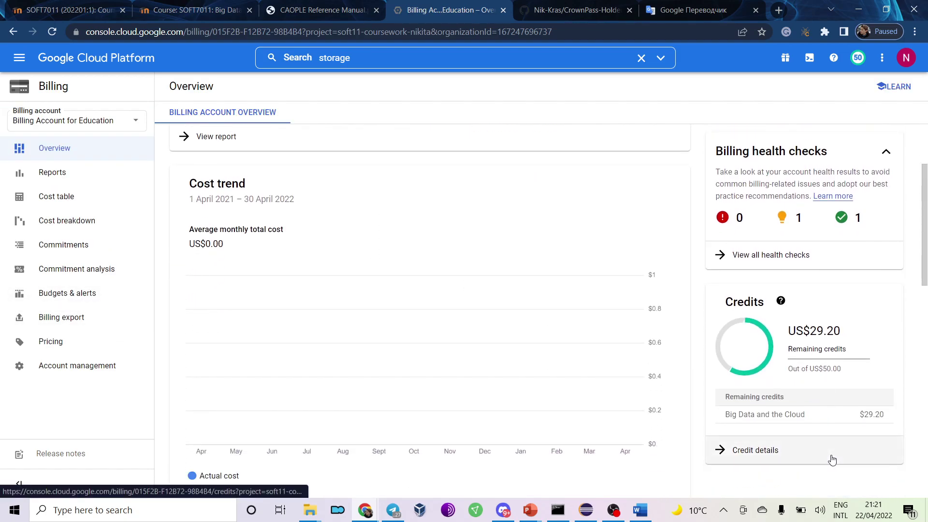
pyautogui.click(873, 509)
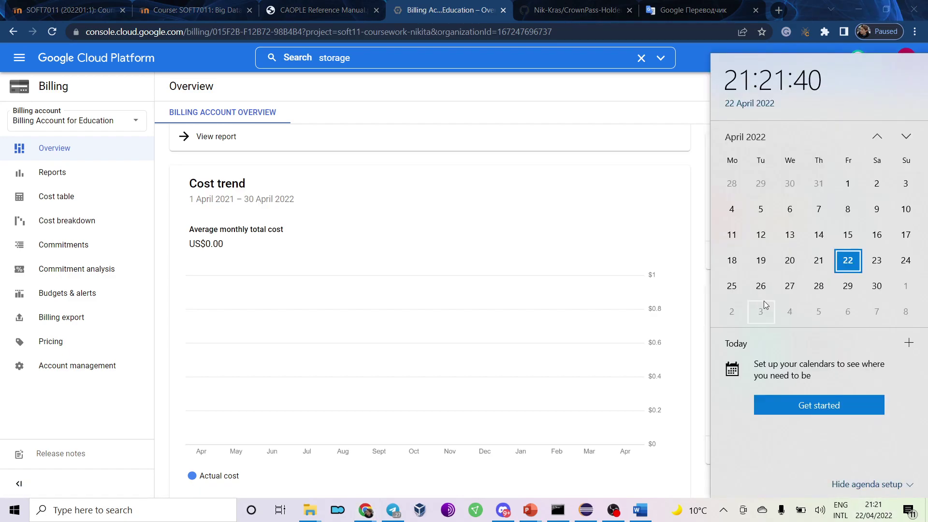
pyautogui.click(877, 498)
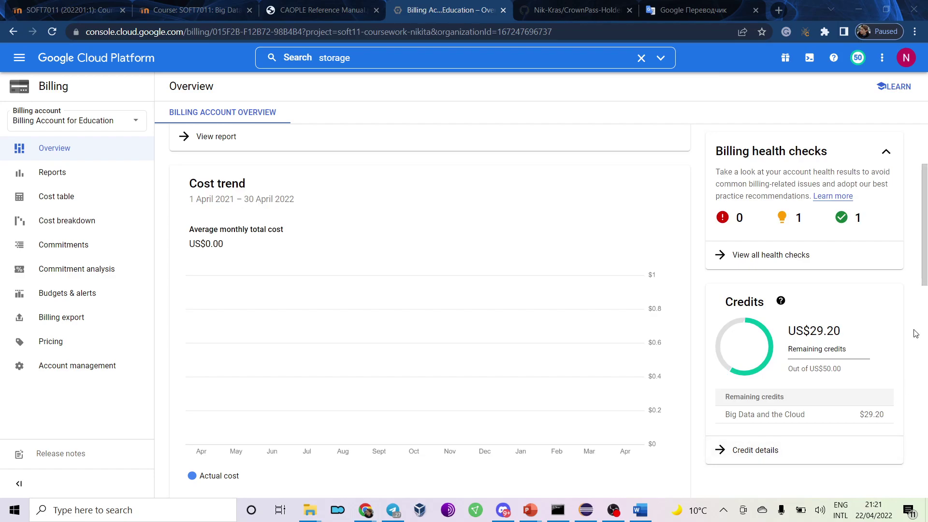
pyautogui.scroll(3, 915, 333)
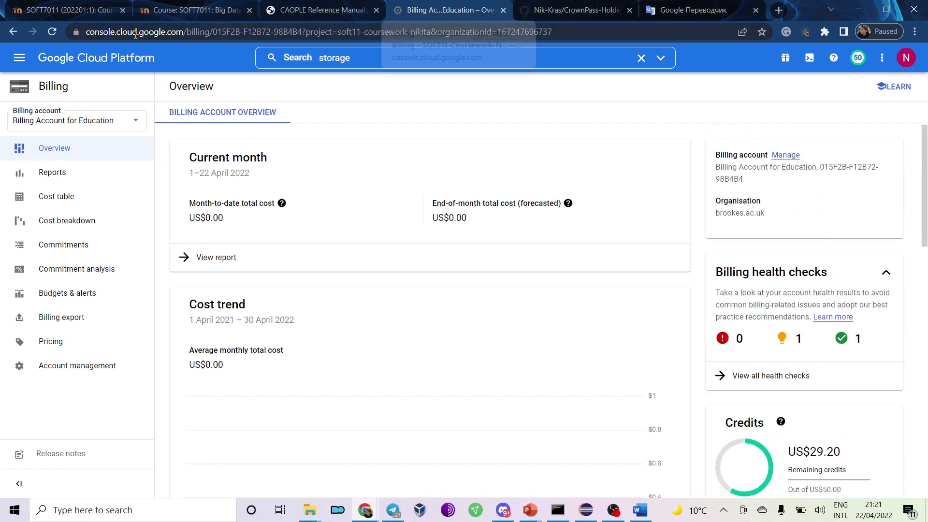
# Go to Compute Engine > VM instances from the Navigation menu.
pyautogui.click(19, 57)
pyautogui.moveTo(54, 189)
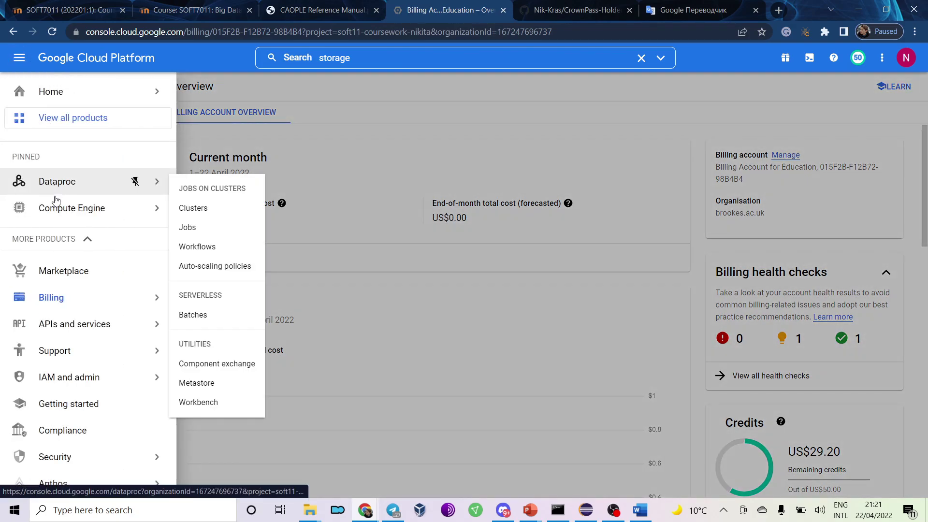
pyautogui.moveTo(130, 208)
pyautogui.click(210, 116)
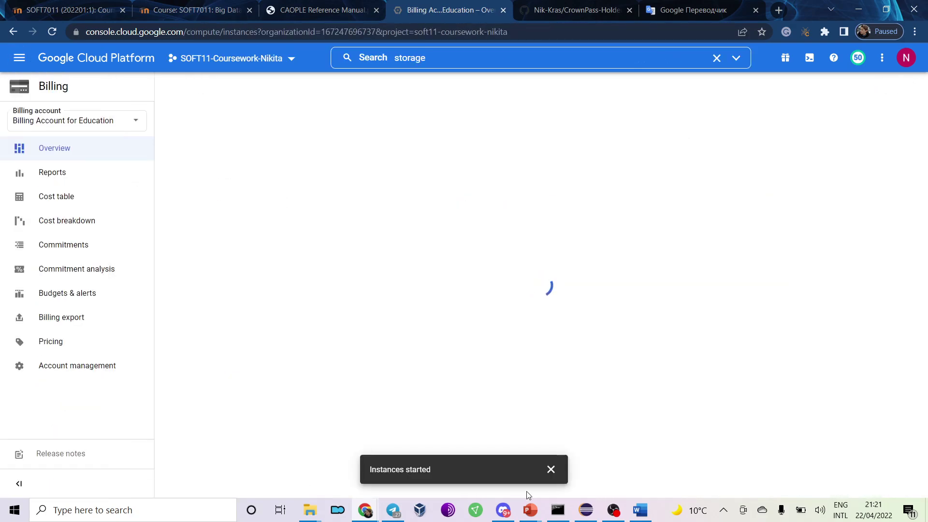
pyautogui.moveTo(360, 512)
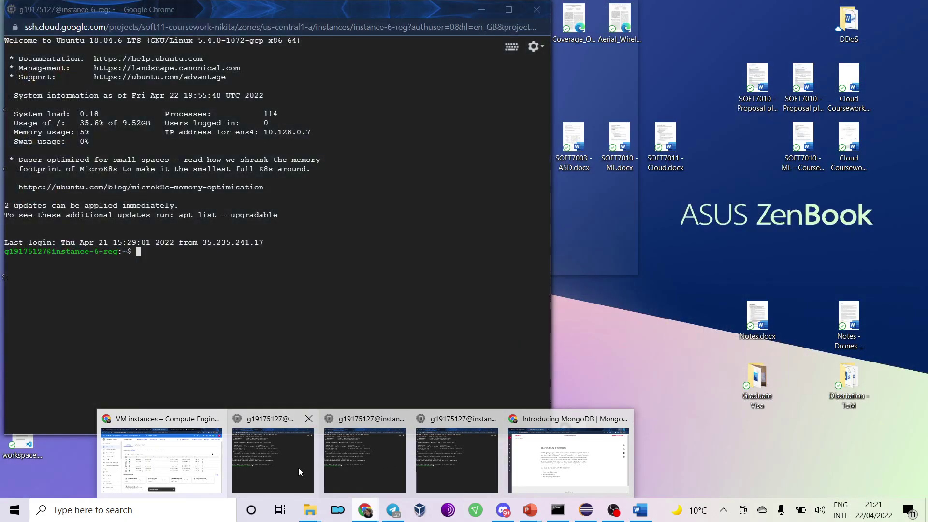
# List the home directory files with ls in the instance-6-reg SSH terminal.
pyautogui.click(298, 468)
pyautogui.write('ls')
pyautogui.press('Return')
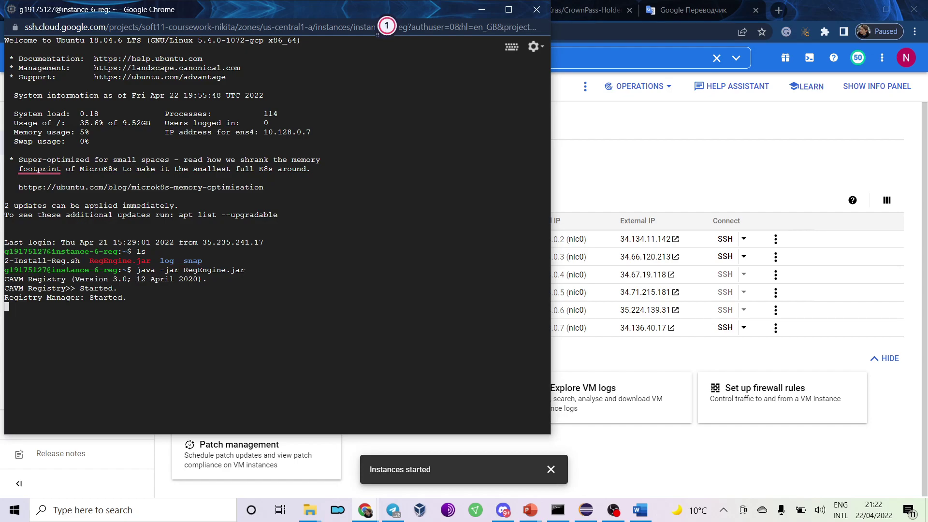
pyautogui.click(481, 12)
# Switch through the instance-2 and instance-1 terminals and enter java -jar celeeDF.jar.
pyautogui.hotkey('alt', 'Tab')
pyautogui.hotkey('alt', 'Tab')
pyautogui.press('Tab')
pyautogui.press('Tab')
pyautogui.press('Tab')
pyautogui.press('Tab')
pyautogui.press('Tab')
pyautogui.press('Tab')
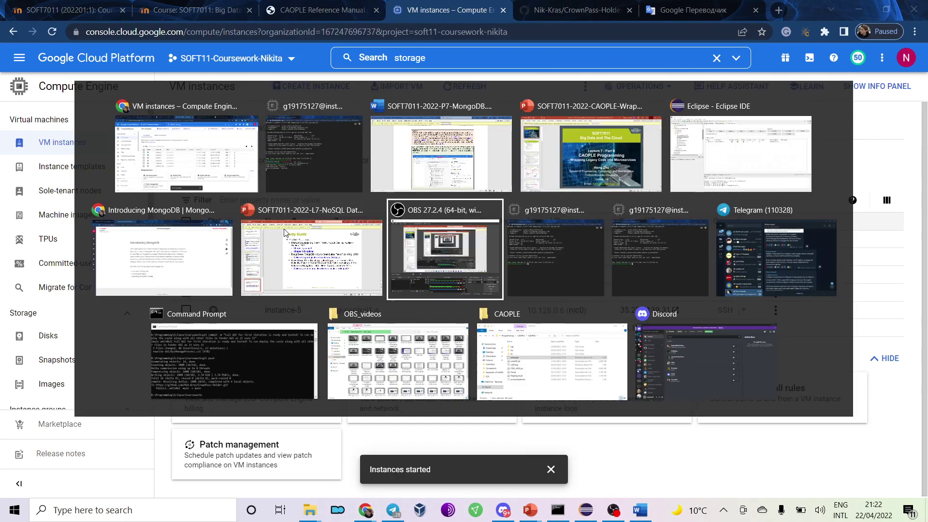
pyautogui.press('Tab')
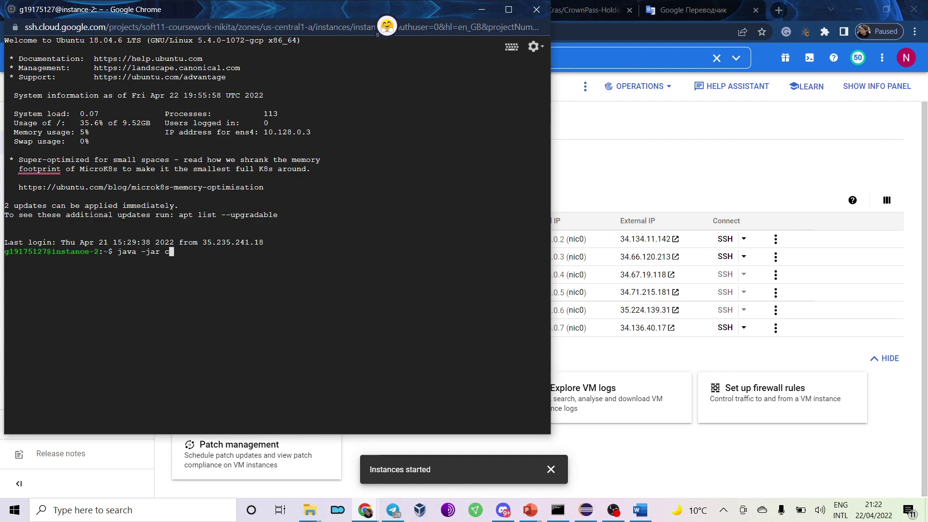
pyautogui.hotkey('alt', 'Tab')
pyautogui.press('Tab')
pyautogui.press('Tab')
pyautogui.press('Tab')
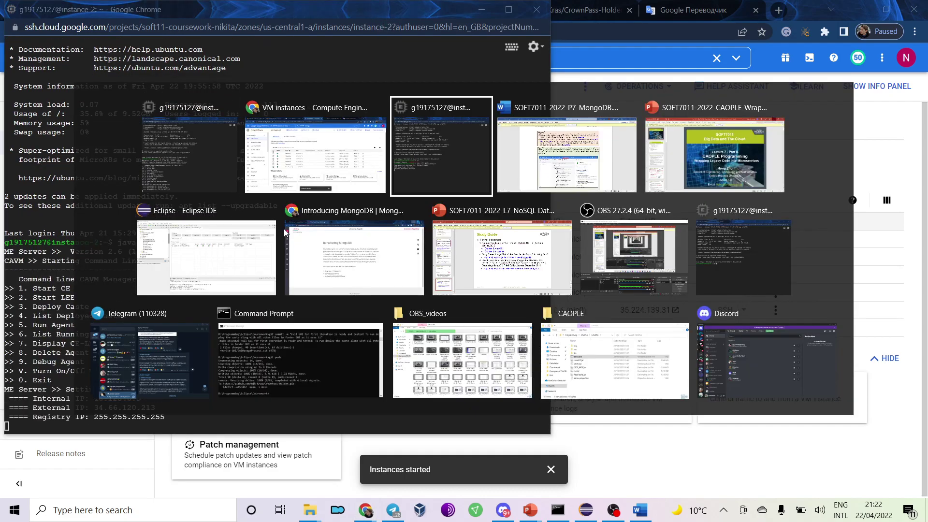
pyautogui.press('Tab')
pyautogui.press('Tab')
pyautogui.press('Tab')
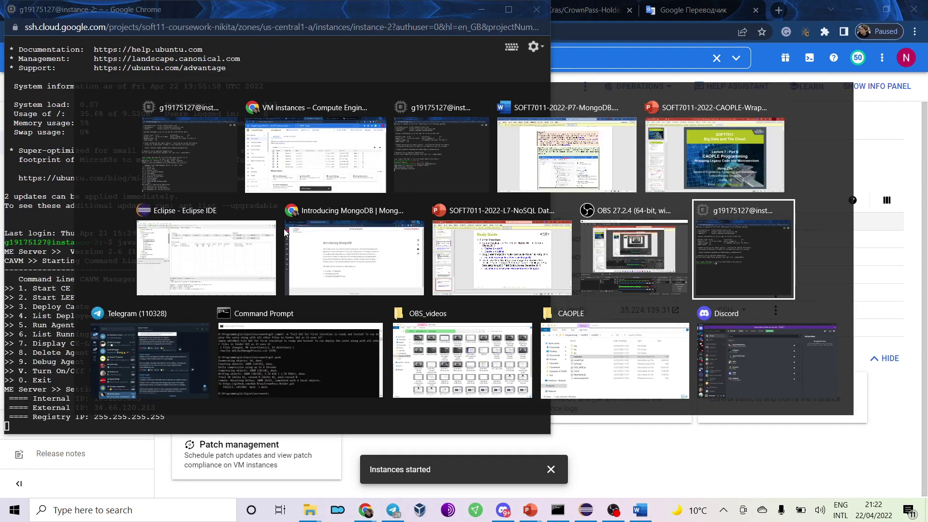
pyautogui.write('java -')
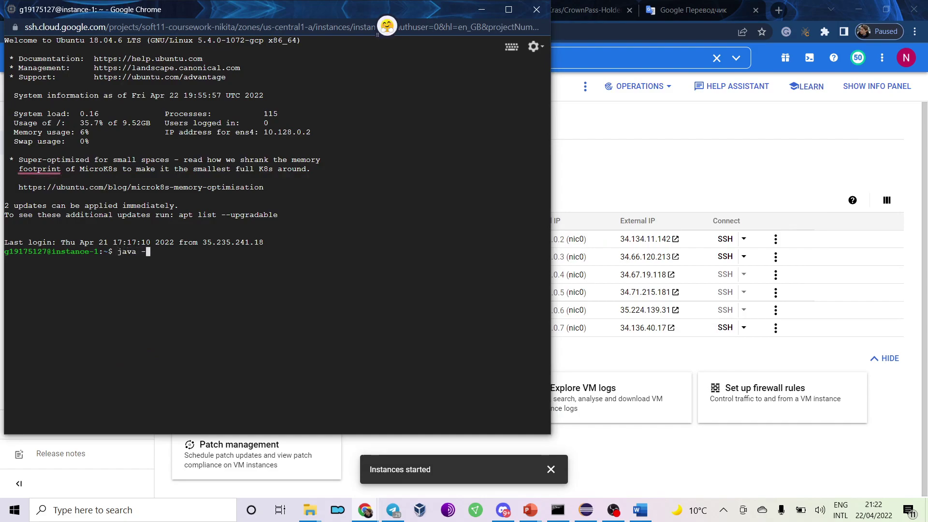
pyautogui.write('jar ce')
pyautogui.press('Tab')
pyautogui.click(476, 13)
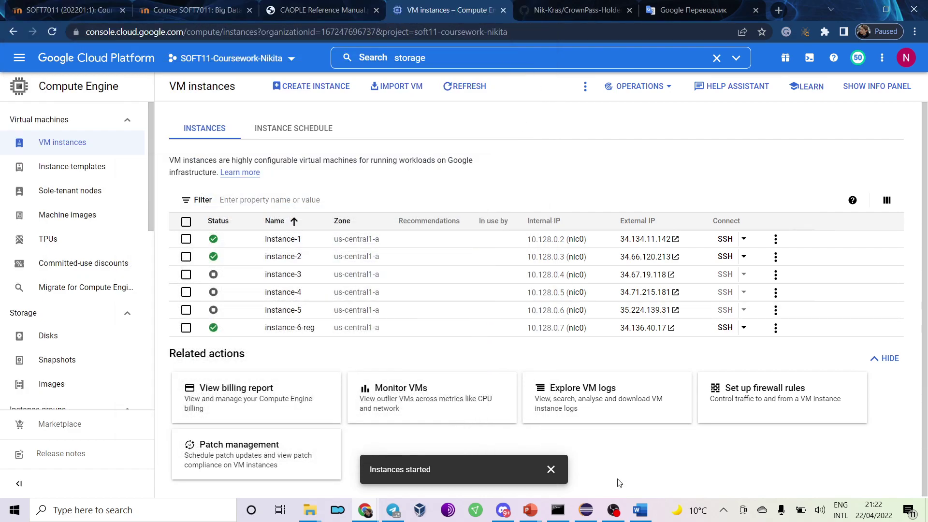
pyautogui.click(584, 508)
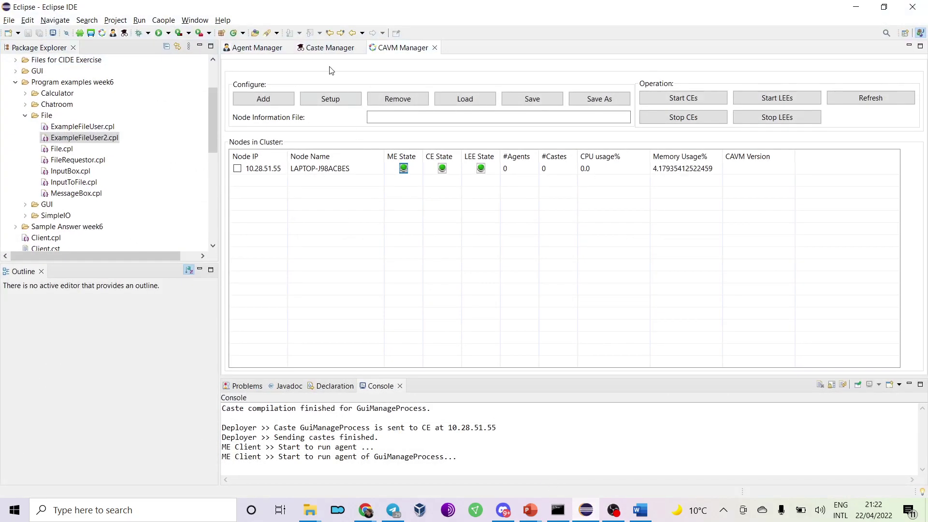
# Load the GCP_4_nodes.cni node file from the Coursework folder.
pyautogui.click(493, 98)
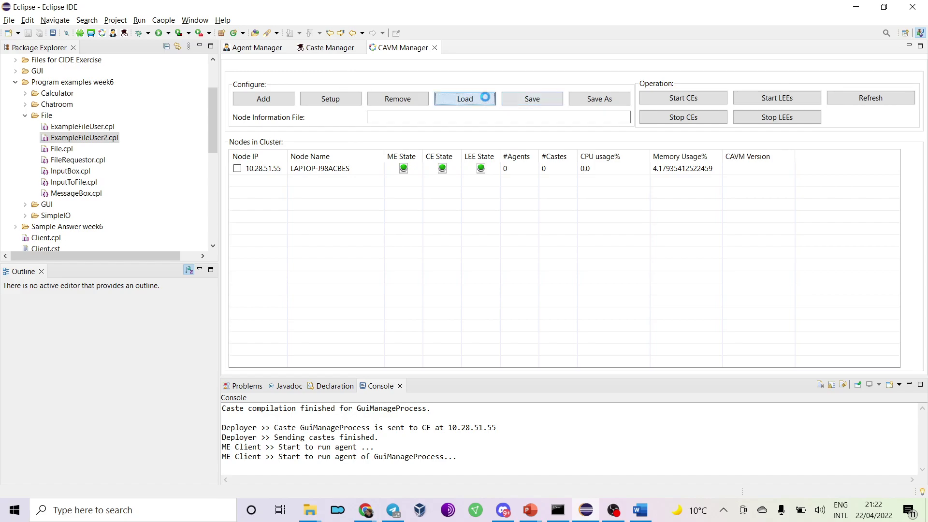
pyautogui.click(222, 64)
pyautogui.scroll(-2, 208, 164)
pyautogui.click(207, 230)
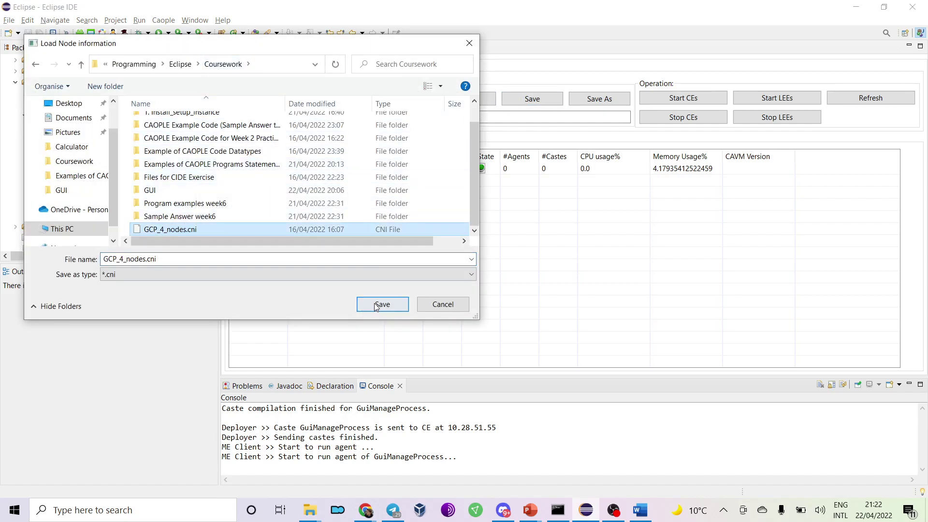
pyautogui.click(381, 304)
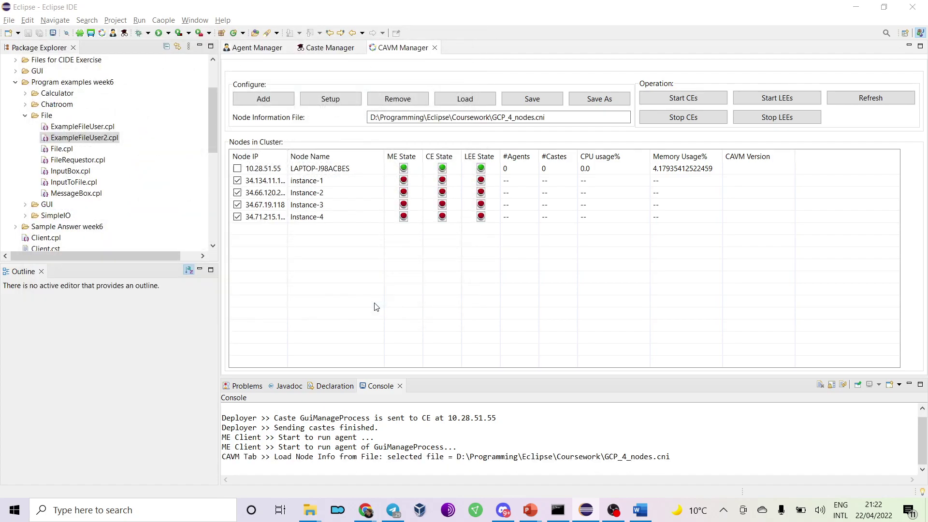
# Exclude instance-3 and instance-4, then start the ME, CE and LEE on the checked nodes.
pyautogui.click(237, 205)
pyautogui.click(237, 217)
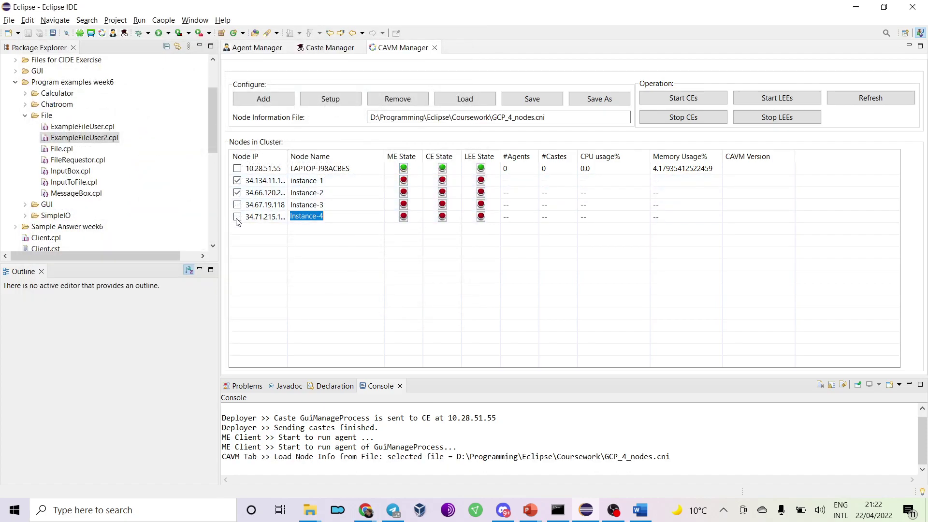
pyautogui.click(404, 181)
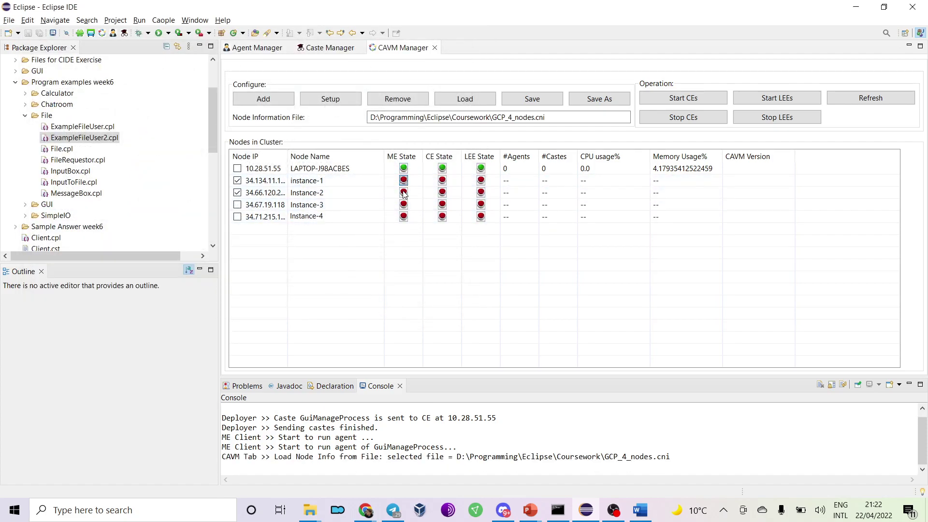
pyautogui.click(443, 181)
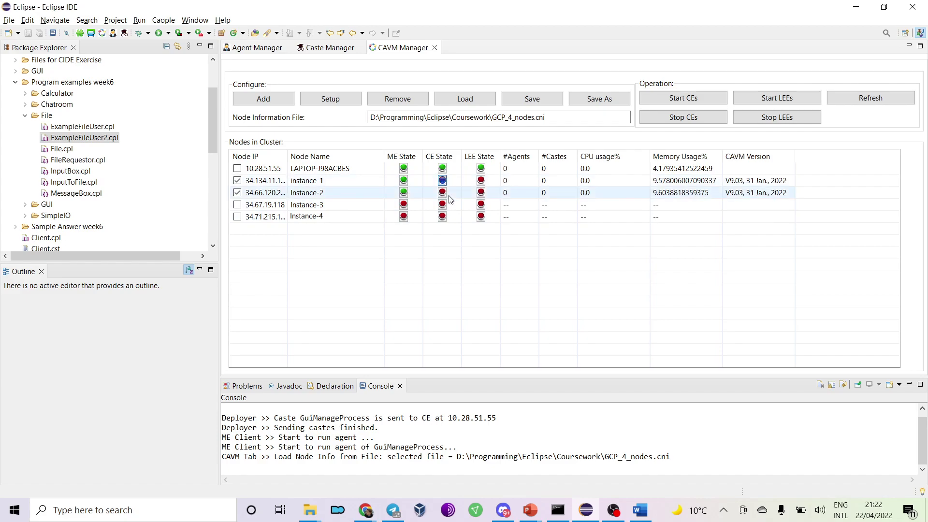
pyautogui.click(483, 193)
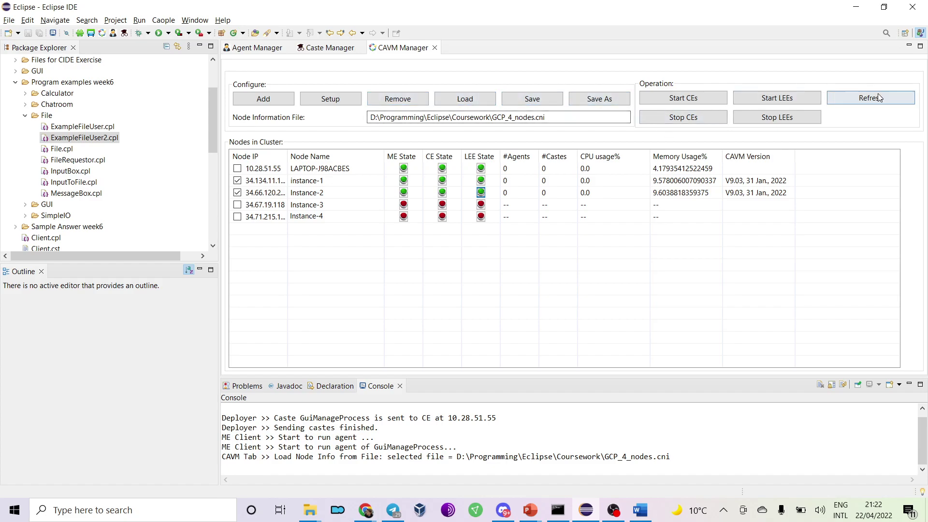
# Check the instance-2 and instance-1 SSH terminals, then return to Eclipse.
pyautogui.hotkey('alt', 'Tab')
pyautogui.press('Tab')
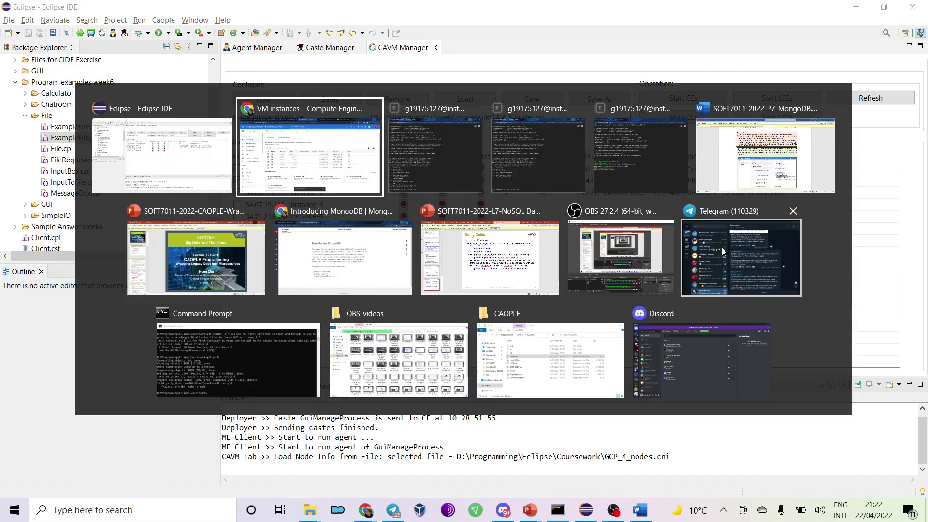
pyautogui.hotkey('alt', 'Tab')
pyautogui.press('Tab')
pyautogui.press('Tab')
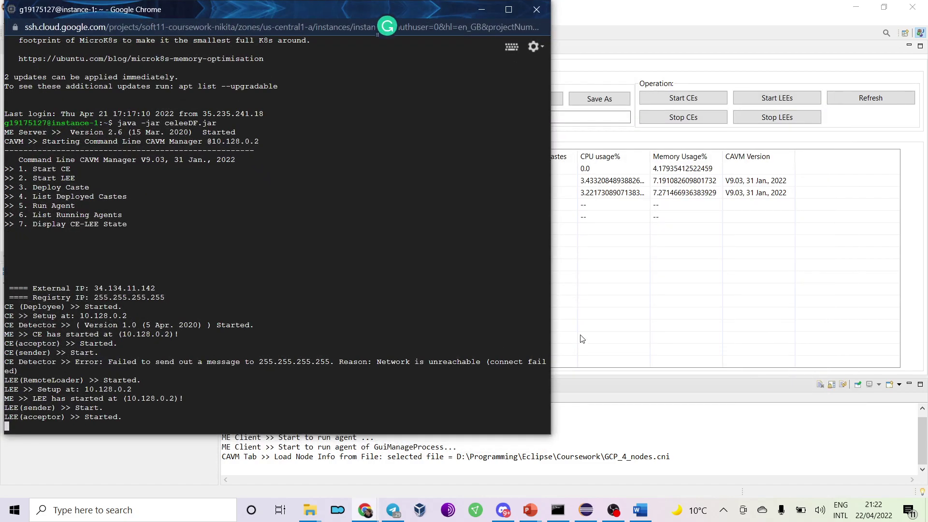
pyautogui.click(582, 339)
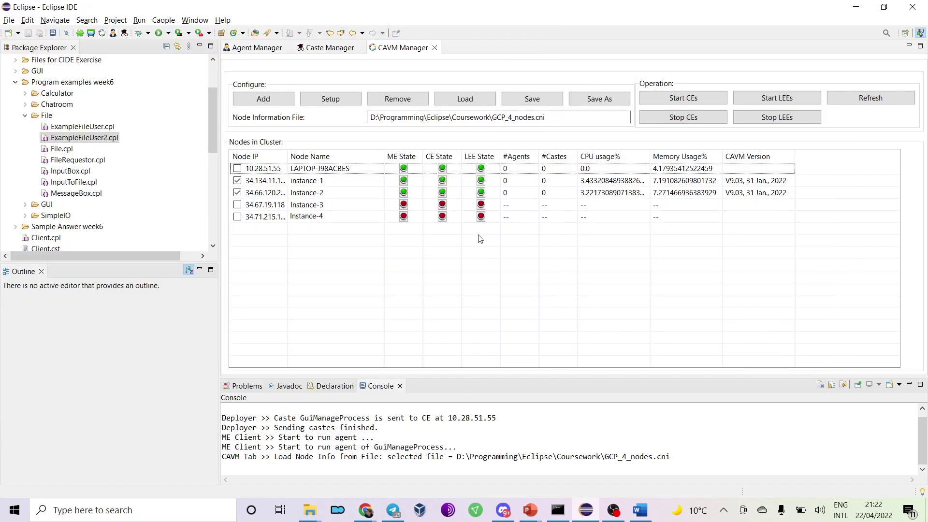
# Reopen the agent and caste management views and refresh the CE list.
pyautogui.click(326, 48)
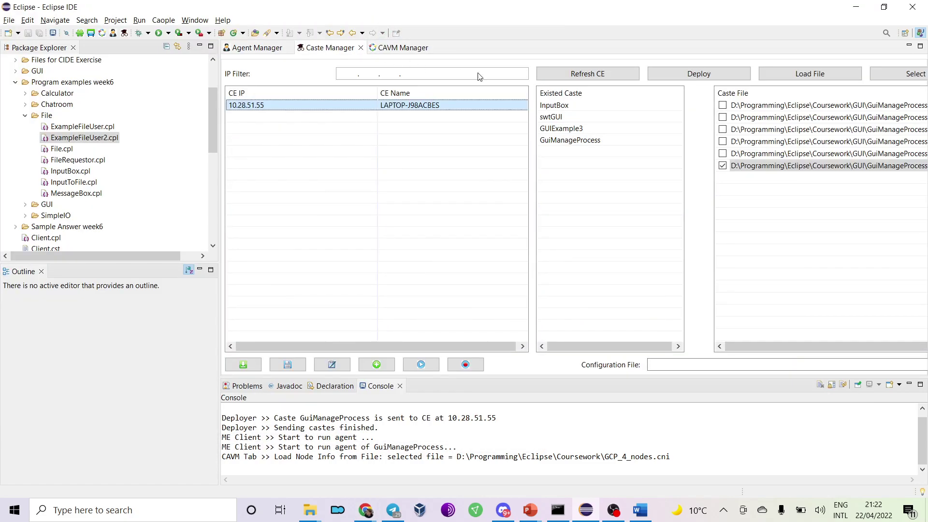
pyautogui.click(360, 47)
pyautogui.click(256, 47)
pyautogui.click(287, 47)
pyautogui.click(113, 32)
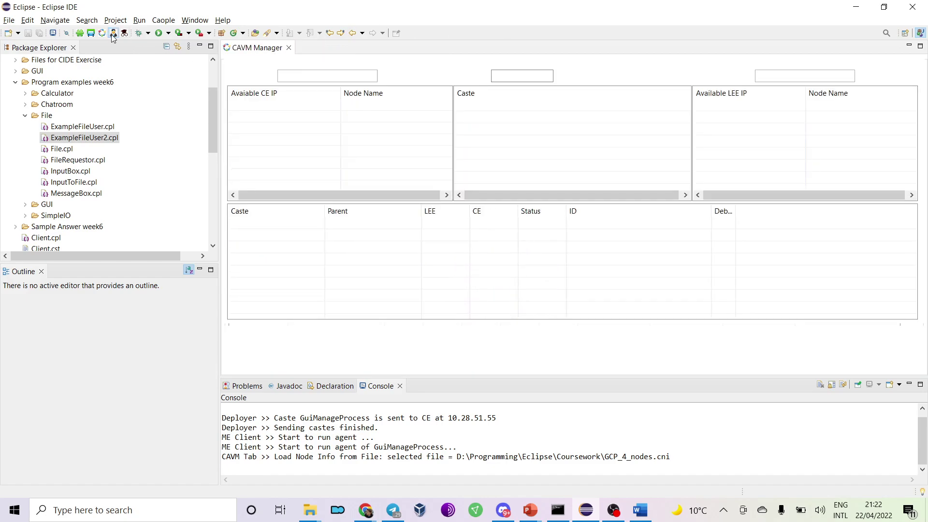
pyautogui.click(577, 72)
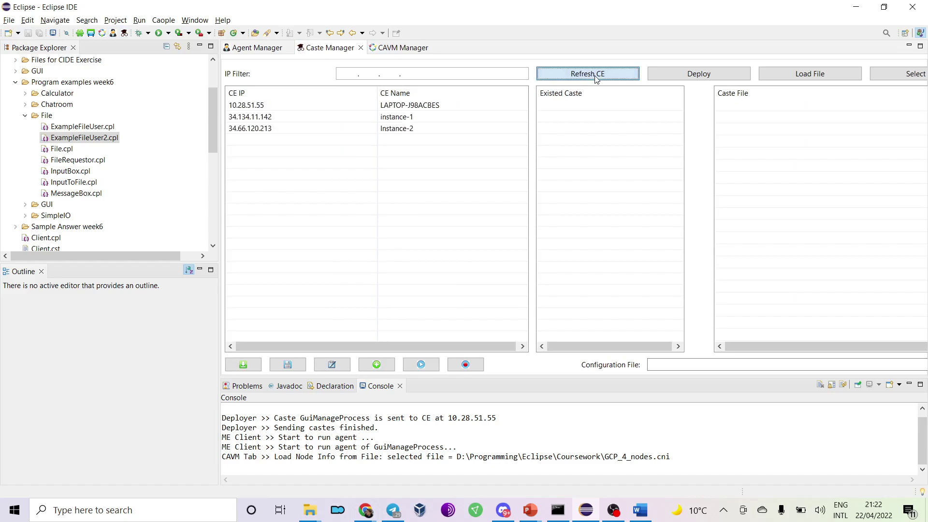
# Load all seven .cst files from Program examples week6\File.
pyautogui.click(824, 75)
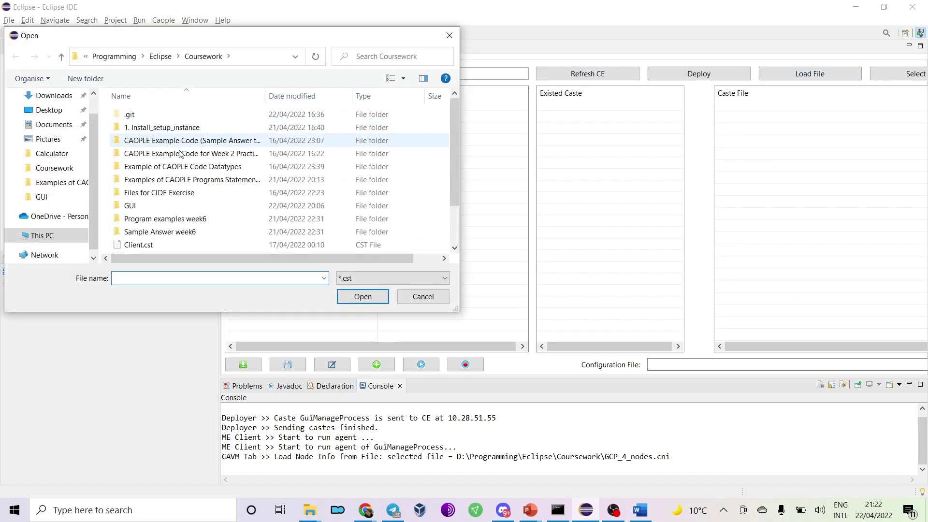
pyautogui.scroll(-1, 181, 208)
pyautogui.scroll(1, 189, 205)
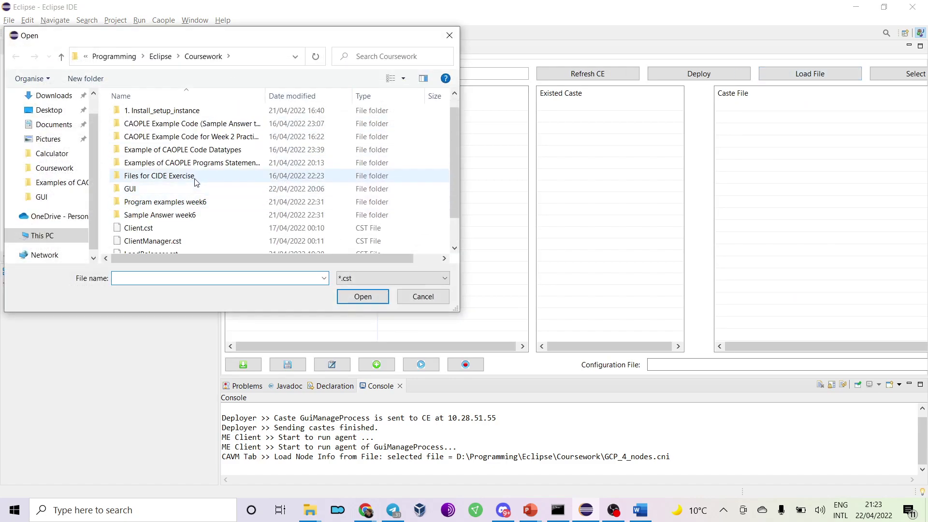
pyautogui.doubleClick(204, 202)
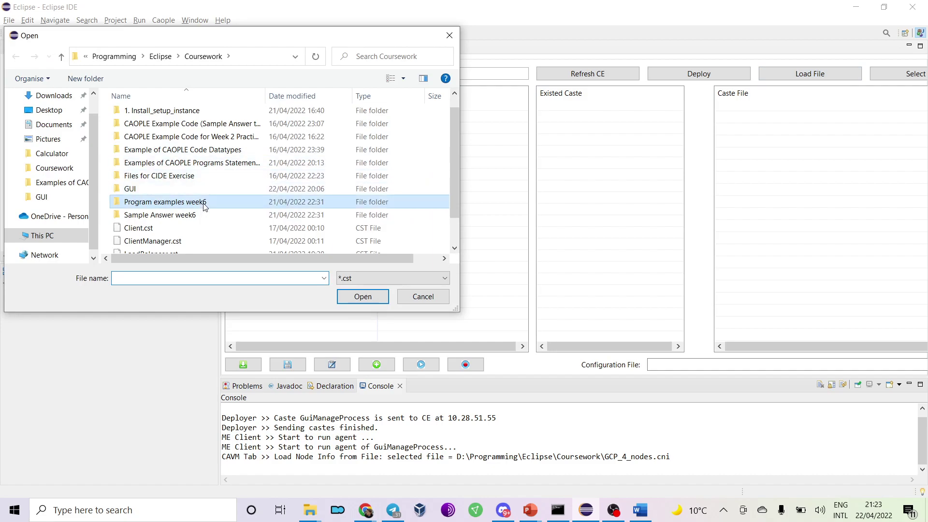
pyautogui.doubleClick(174, 140)
pyautogui.moveTo(197, 203); pyautogui.dragTo(194, 114)
pyautogui.click(347, 297)
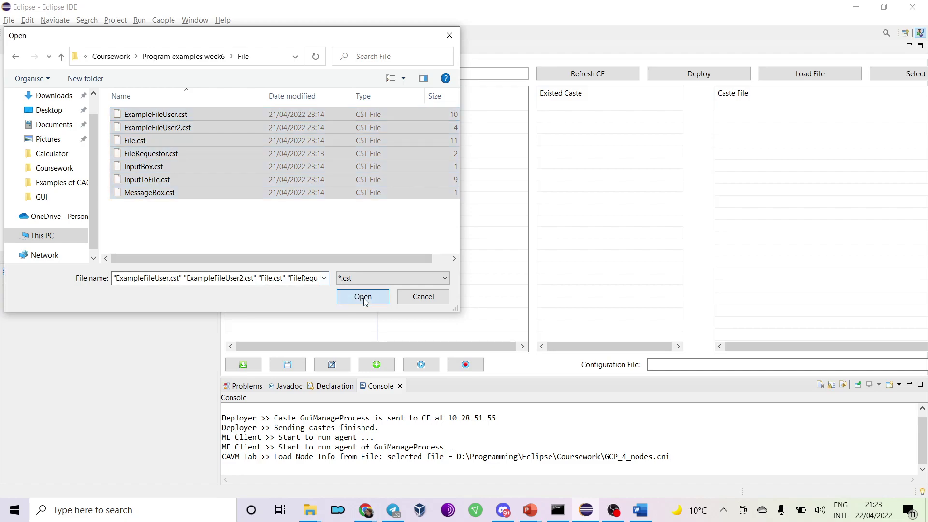
# Deploy the loaded castes to instance-1 at 34.134.11.142.
pyautogui.click(723, 106)
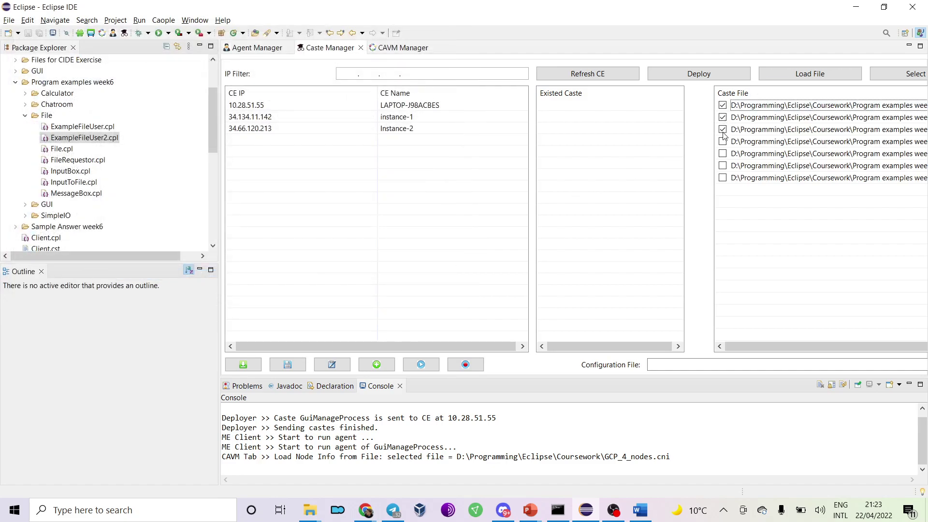
pyautogui.click(269, 117)
pyautogui.click(719, 76)
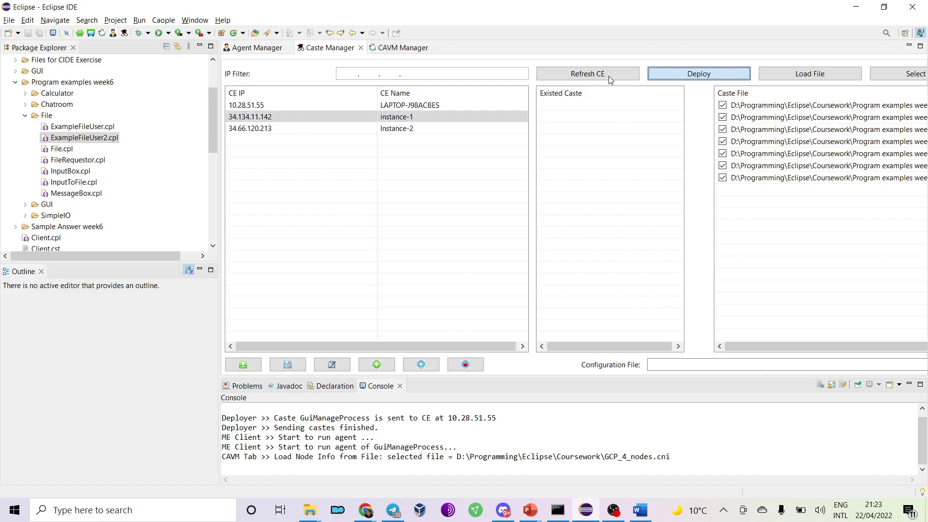
pyautogui.click(261, 48)
# Check the instance SSH terminals, minimise both, and return to Eclipse.
pyautogui.hotkey('alt', 'Tab')
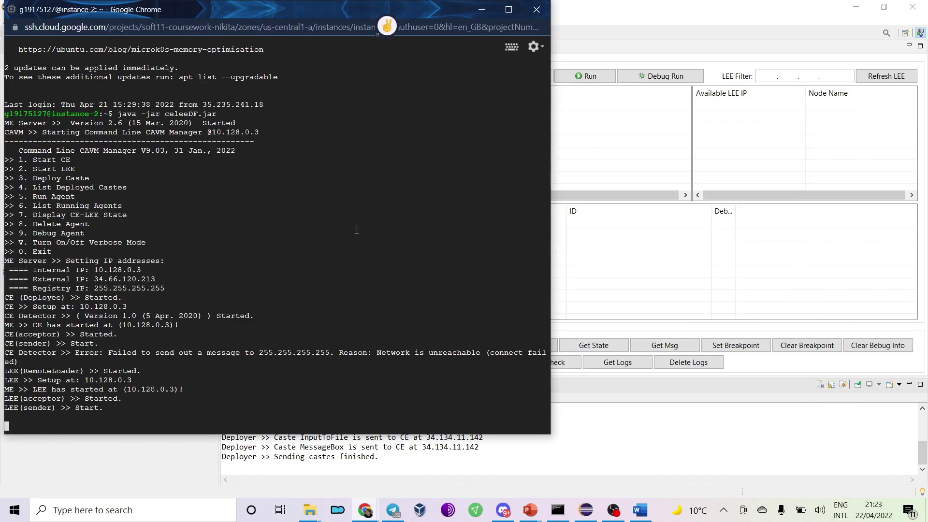
pyautogui.hotkey('alt', 'Tab')
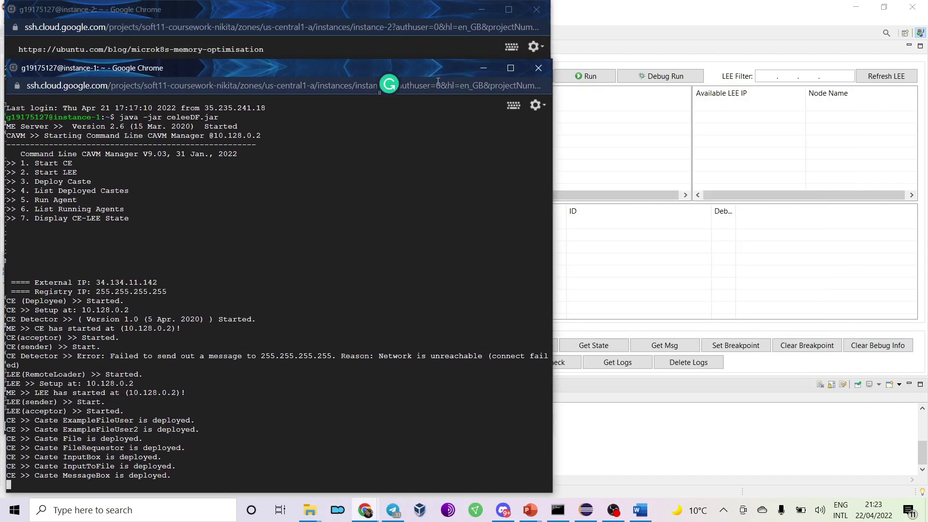
pyautogui.click(482, 9)
pyautogui.click(483, 9)
pyautogui.click(639, 165)
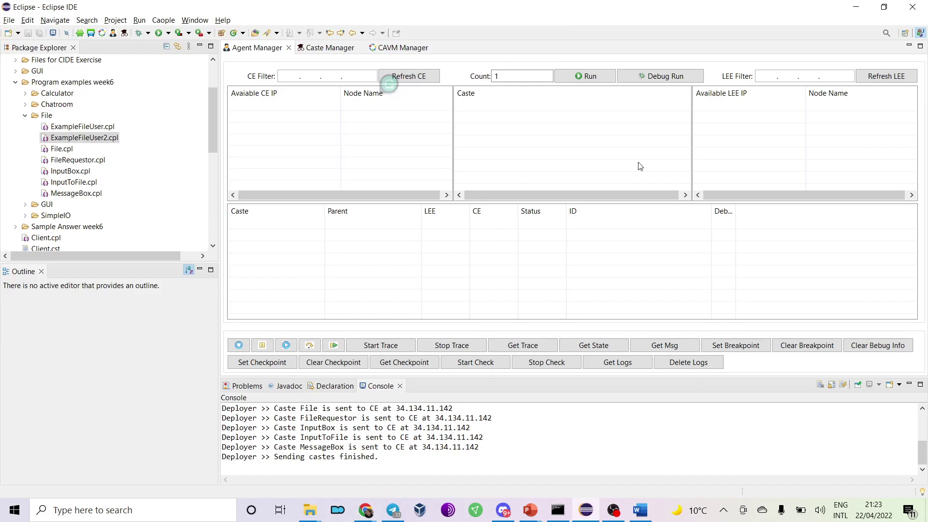
# Refresh CEs and LEEs, then run ExampleFileUser on instance-1's LEE (34.134.11.142).
pyautogui.click(413, 78)
pyautogui.click(887, 76)
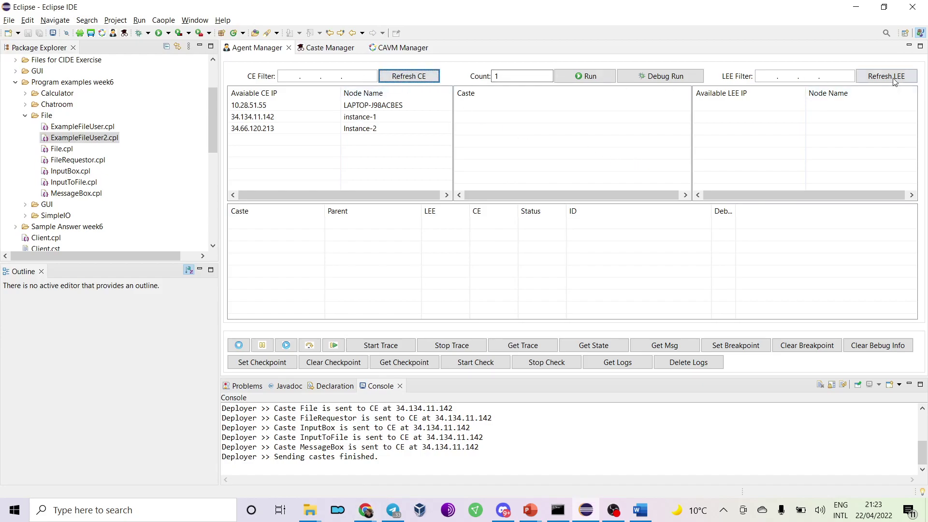
pyautogui.click(294, 119)
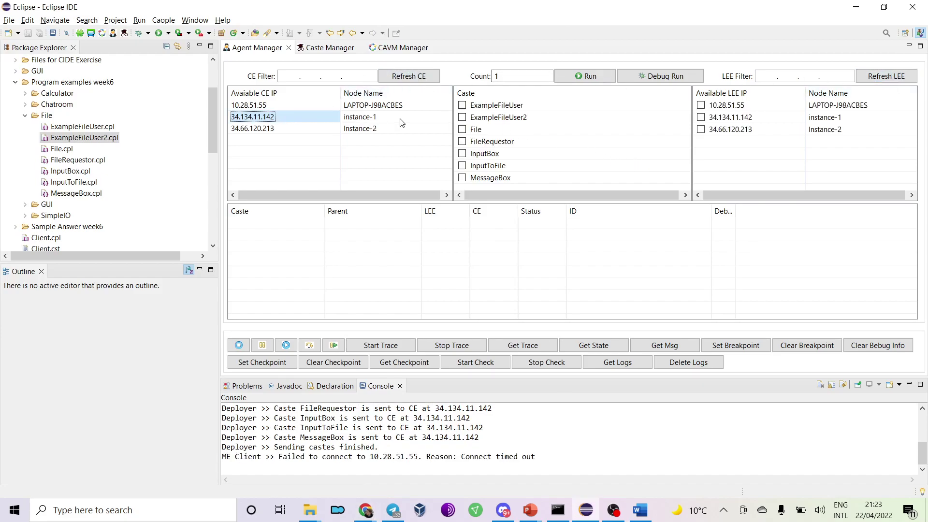
pyautogui.click(464, 106)
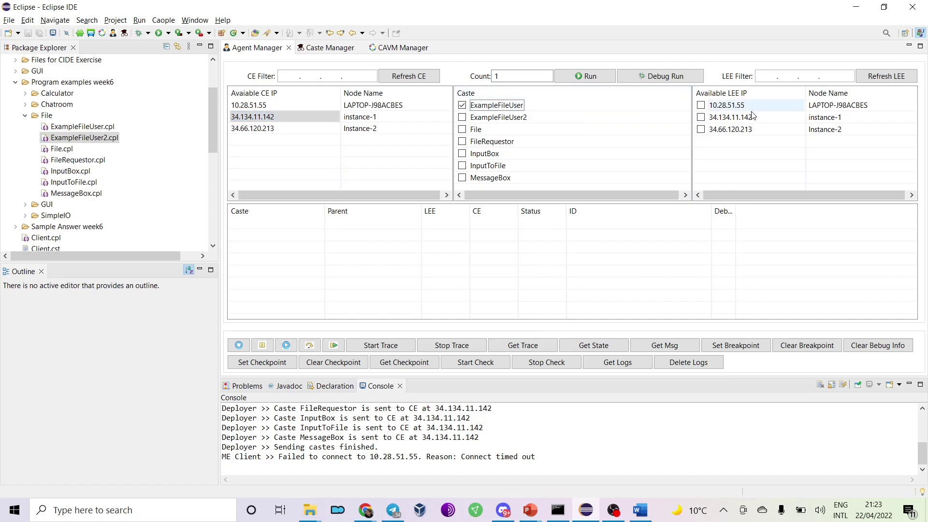
pyautogui.click(716, 116)
pyautogui.click(586, 76)
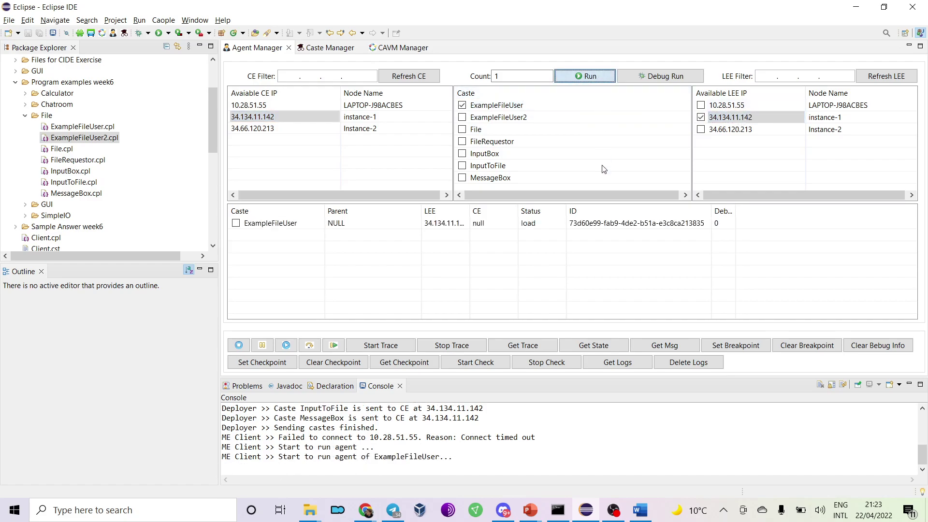
pyautogui.hotkey('alt', 'Tab')
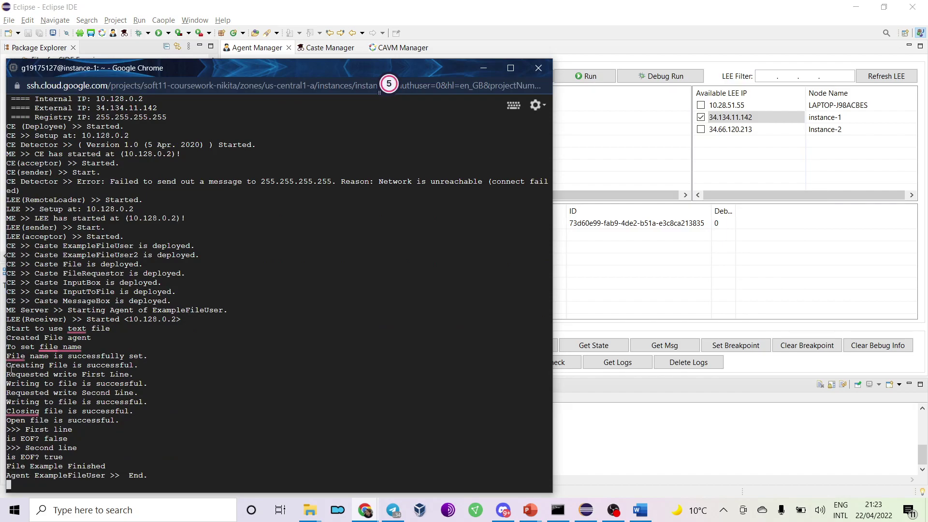
# Highlight the agent's file log lines, from 'Creating File is successful' to 'is EOF? false'.
pyautogui.moveTo(12, 368); pyautogui.dragTo(116, 366)
pyautogui.moveTo(25, 375); pyautogui.dragTo(122, 375)
pyautogui.click(25, 387)
pyautogui.moveTo(25, 386); pyautogui.dragTo(132, 385)
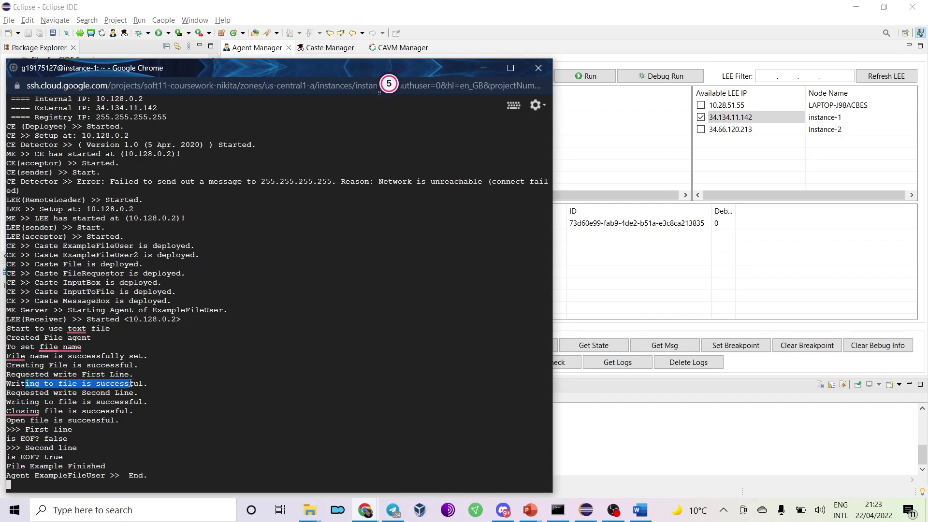
pyautogui.moveTo(22, 394); pyautogui.dragTo(135, 394)
pyautogui.moveTo(22, 402); pyautogui.dragTo(128, 412)
pyautogui.click(25, 420)
pyautogui.moveTo(26, 421); pyautogui.dragTo(116, 420)
pyautogui.moveTo(26, 429); pyautogui.dragTo(87, 466)
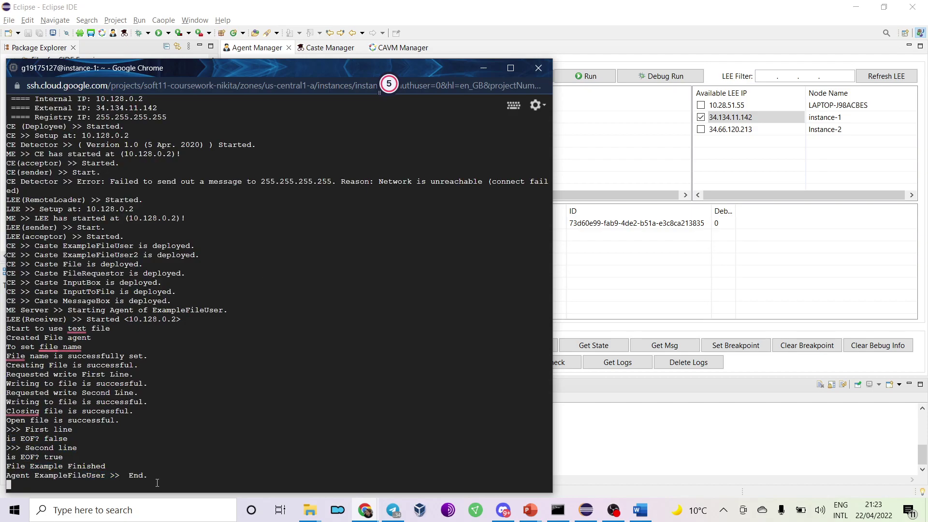
# Exit the CAVM manager, list home files and print text\myTextFile.txt.
pyautogui.write('0')
pyautogui.press('Return')
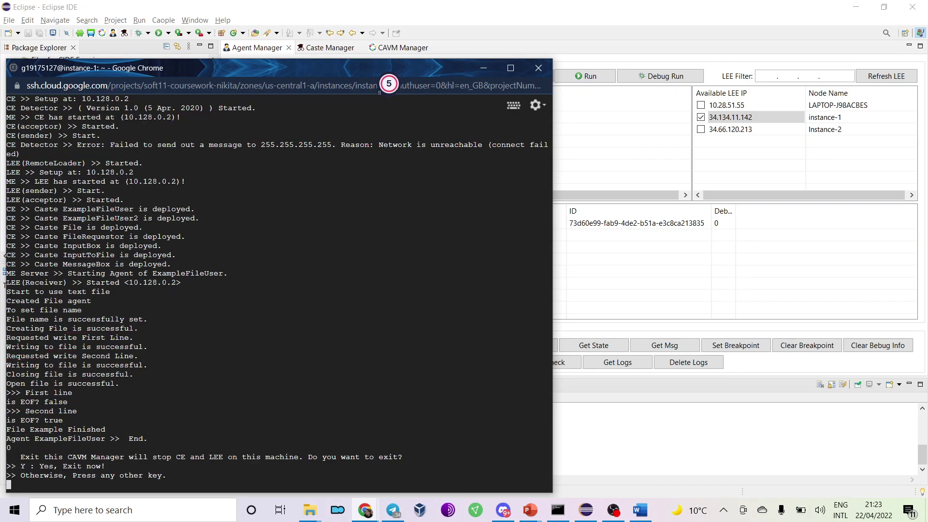
pyautogui.write('y')
pyautogui.press('Return')
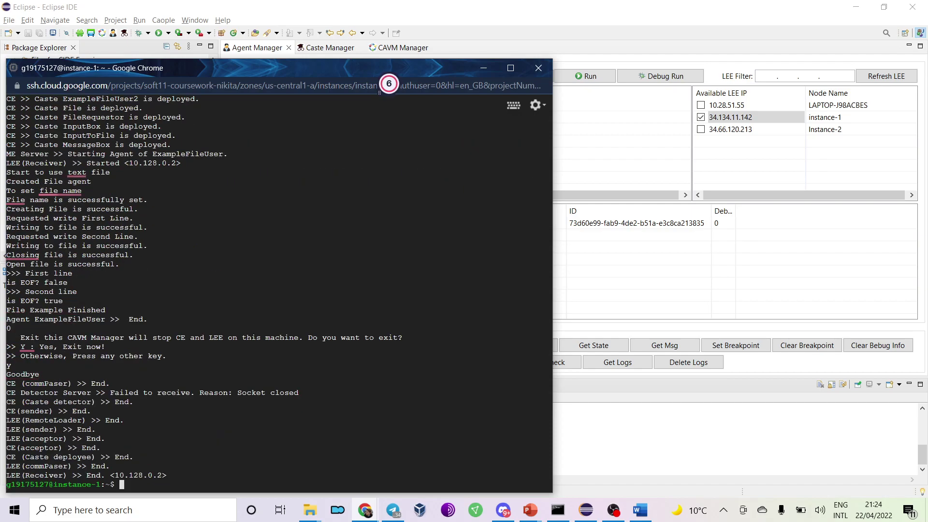
pyautogui.write('ls')
pyautogui.press('Return')
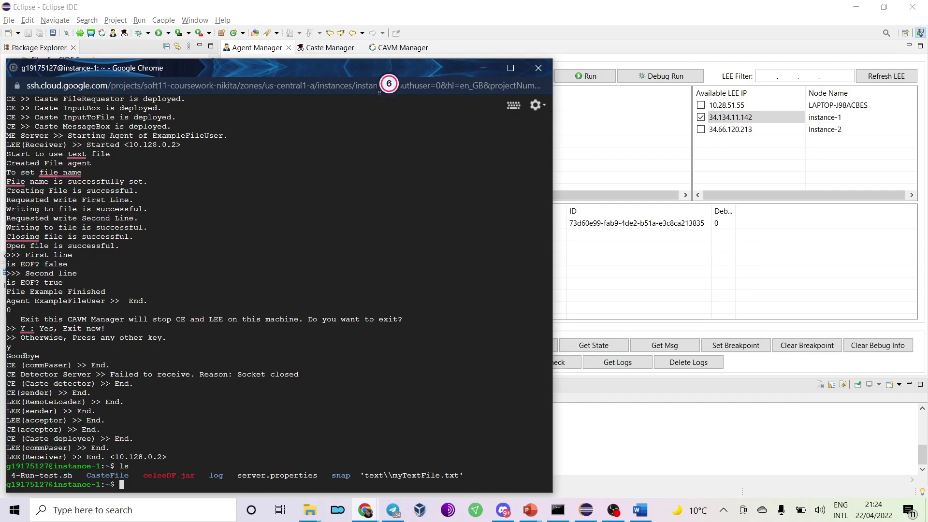
pyautogui.write('cat text\\\\\\\\myTextFile.txt')
pyautogui.press('Return')
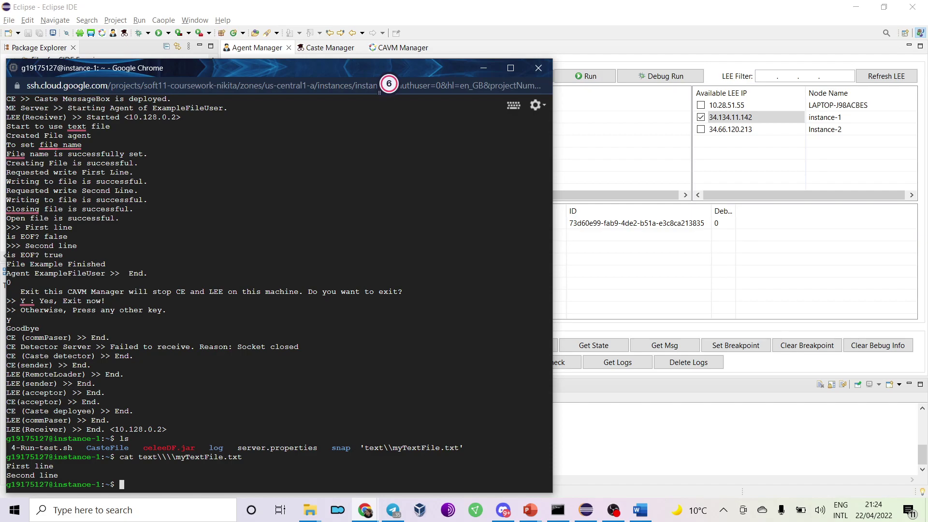
# Restart the CAVM manager with java -jar celeeDF.jar and untick ExampleFileUser and instance-1 LEE in Eclipse.
pyautogui.write('java -jar celeeDF.jar')
pyautogui.press('Return')
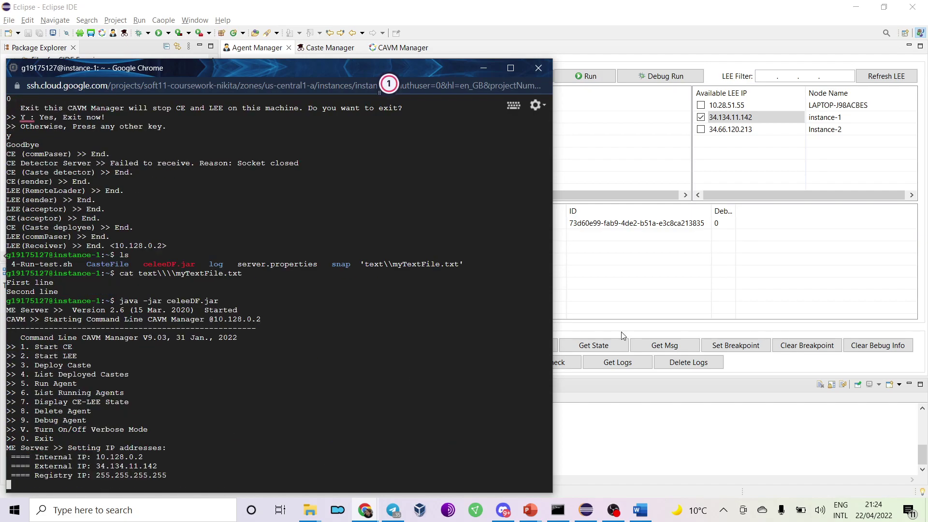
pyautogui.click(684, 297)
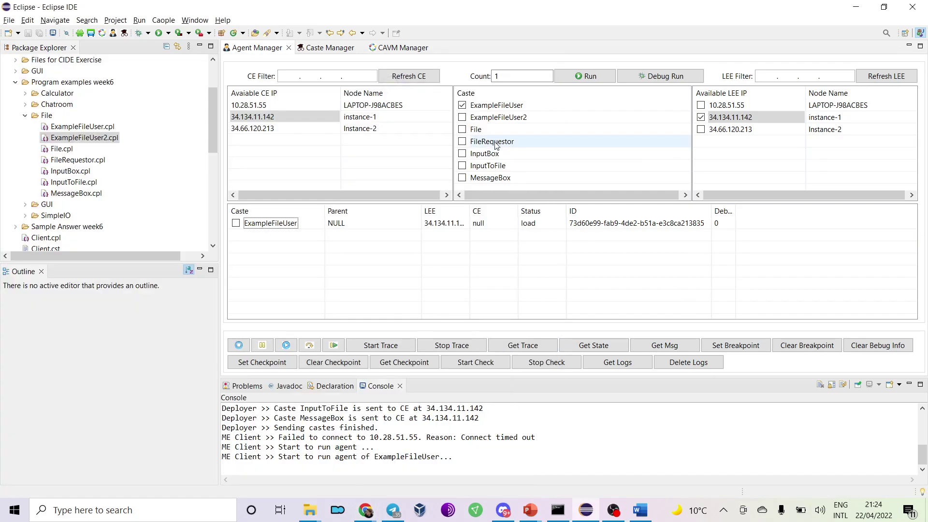
pyautogui.click(461, 105)
pyautogui.click(717, 117)
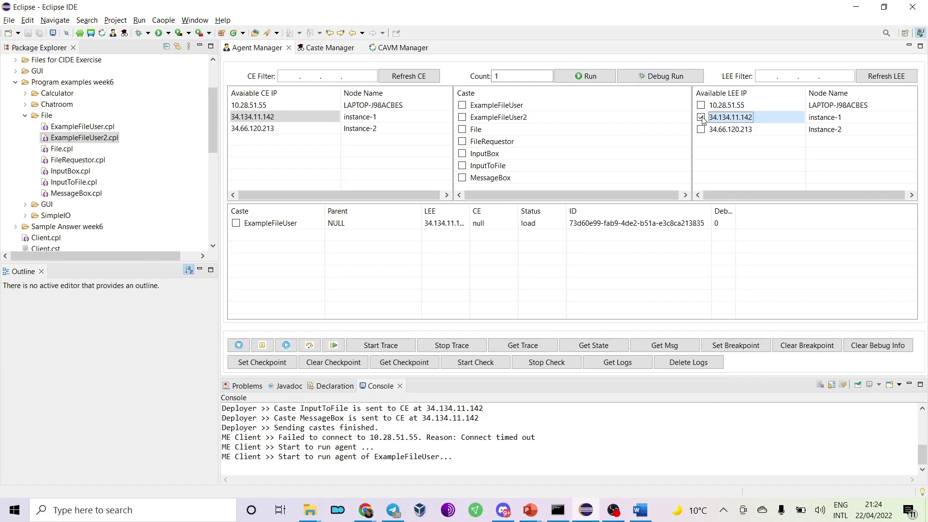
pyautogui.click(716, 117)
pyautogui.click(856, 6)
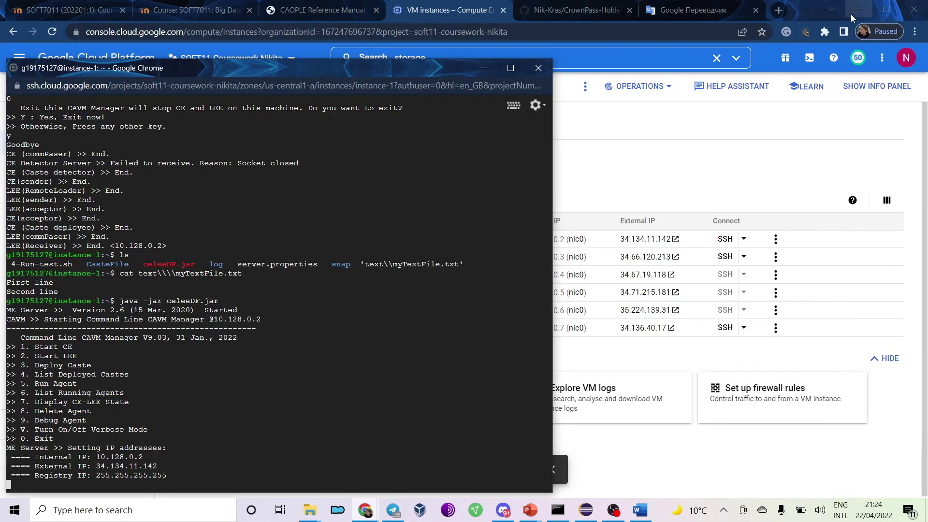
# Close the VM instances filter list and switch to the Moodle assignment submission tab.
pyautogui.click(718, 173)
pyautogui.click(480, 176)
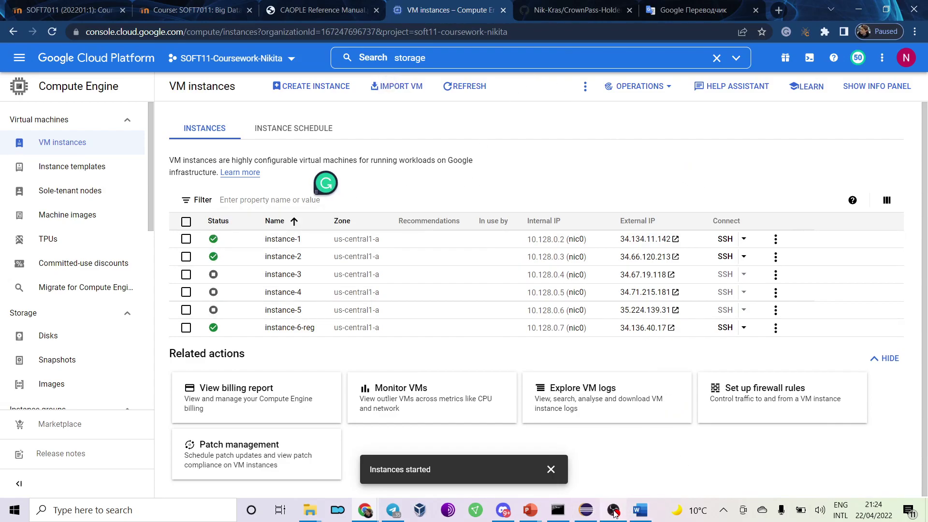
pyautogui.click(193, 11)
pyautogui.click(84, 14)
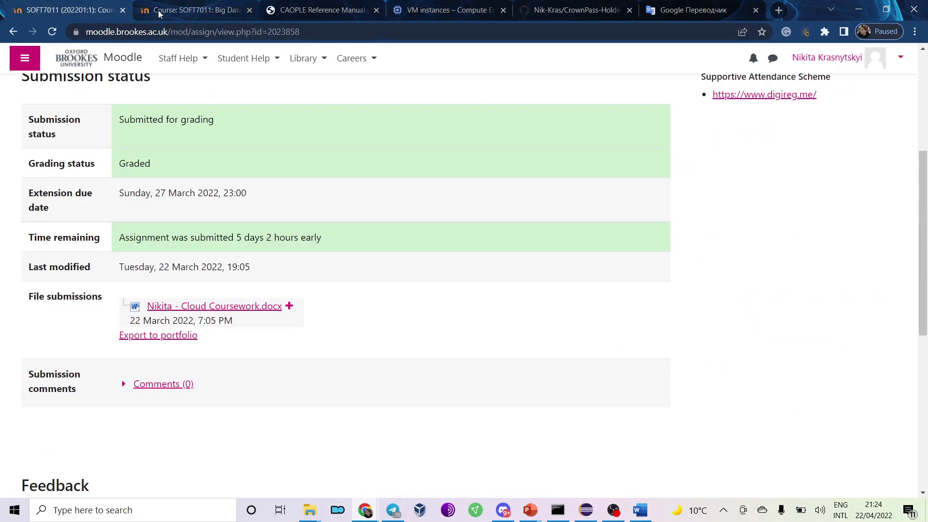
# Open the SOFT7011 course in a new tab and go to its Week 8 section.
pyautogui.scroll(5, 184, 183)
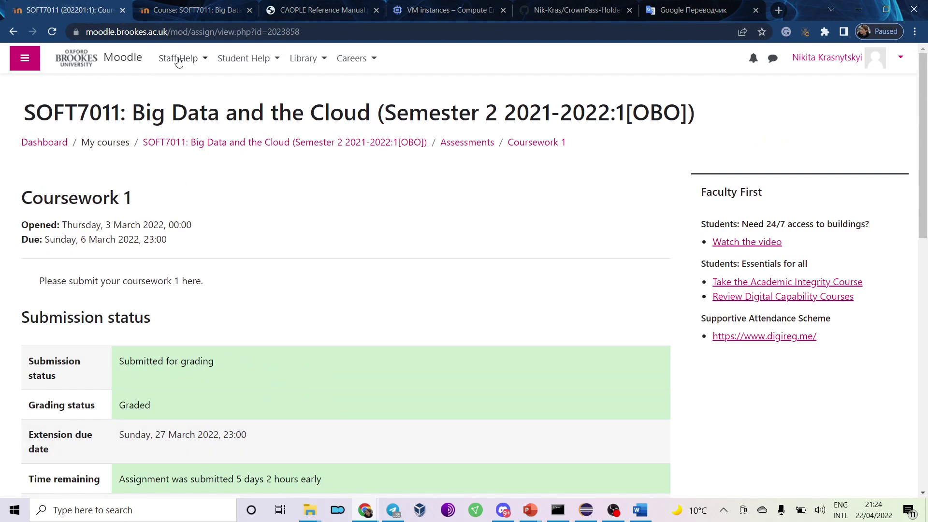
pyautogui.middleClick(275, 143)
pyautogui.click(278, 11)
pyautogui.click(279, 10)
pyautogui.click(174, 11)
pyautogui.click(211, 274)
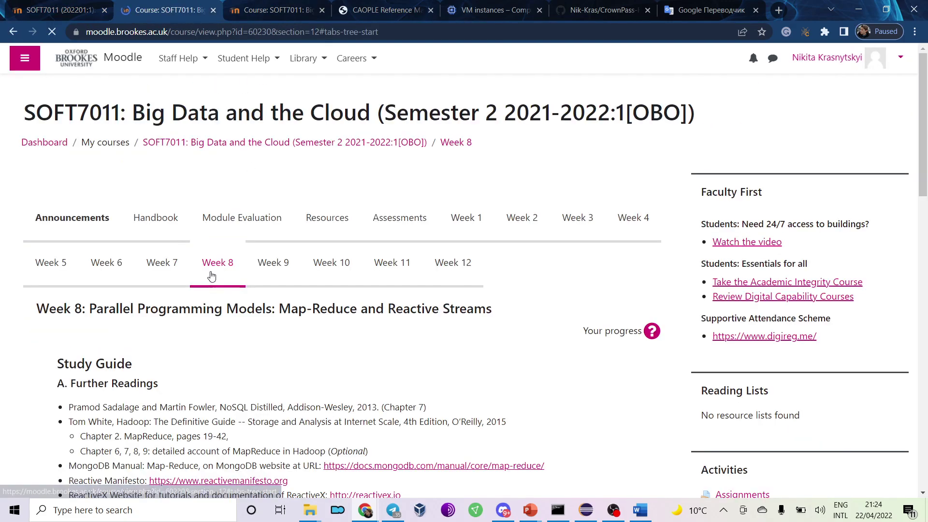
pyautogui.moveTo(286, 315); pyautogui.dragTo(491, 315)
pyautogui.click(496, 314)
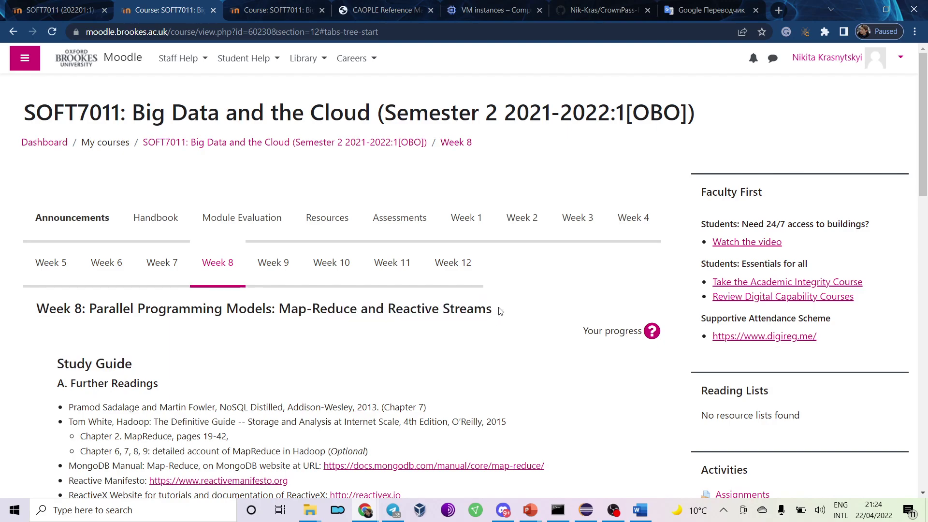
pyautogui.moveTo(92, 314); pyautogui.dragTo(227, 314)
pyautogui.click(244, 351)
# Download the Week 8 Lecture Notes slides from Learning Materials.
pyautogui.scroll(-8, 156, 233)
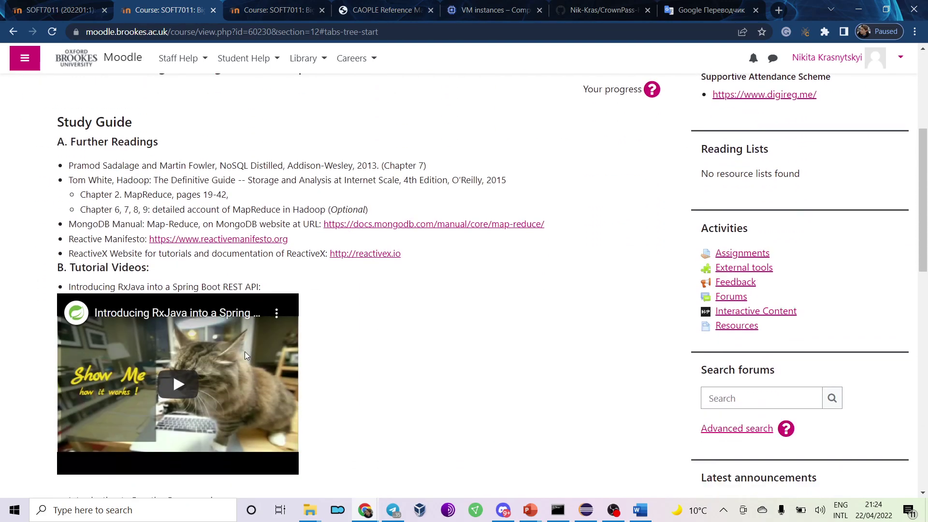
pyautogui.scroll(-5, 156, 233)
pyautogui.scroll(6, 173, 168)
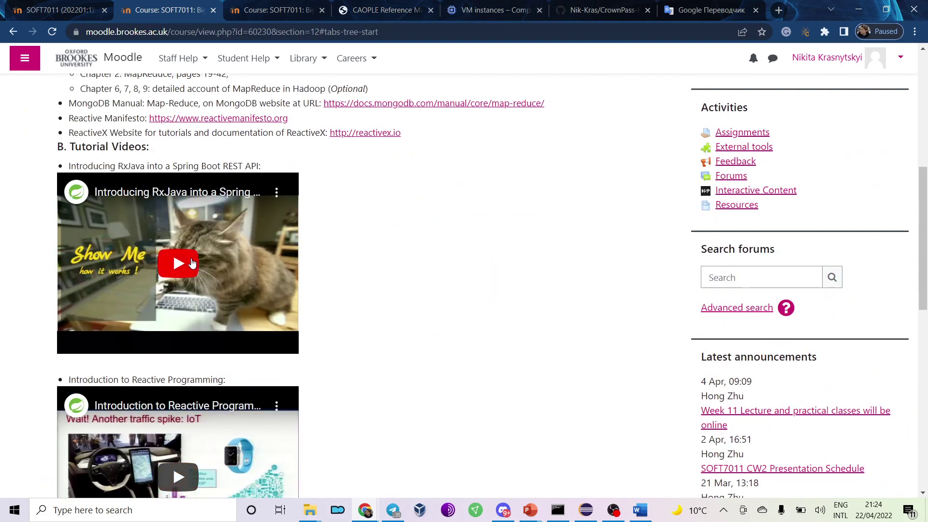
pyautogui.scroll(-6, 192, 263)
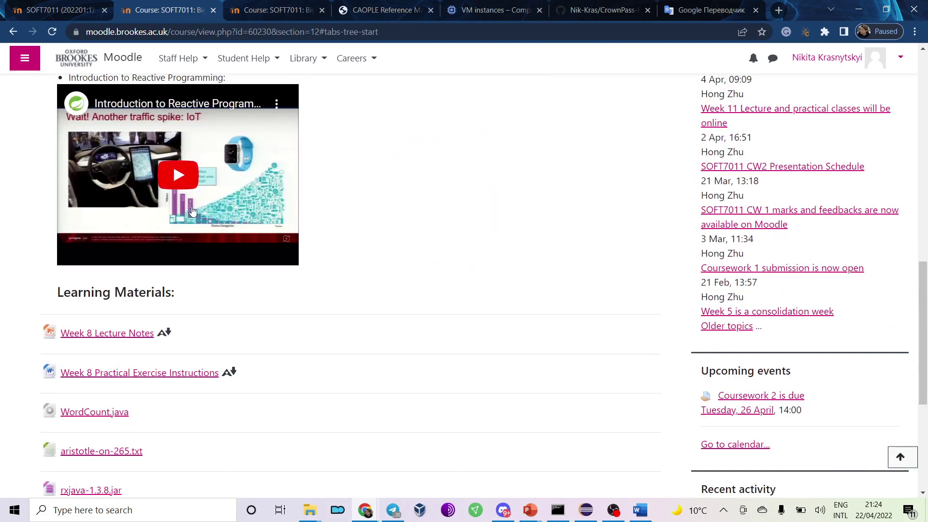
pyautogui.scroll(-3, 192, 211)
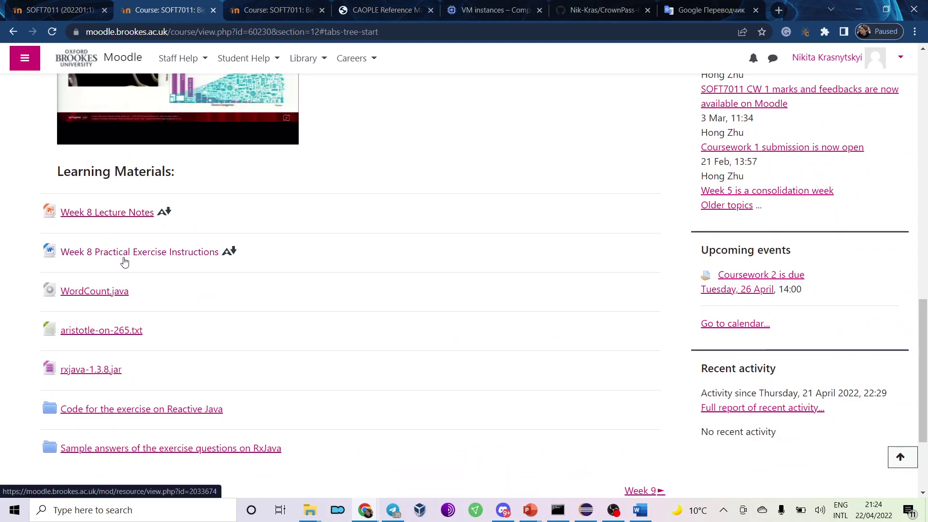
pyautogui.click(114, 215)
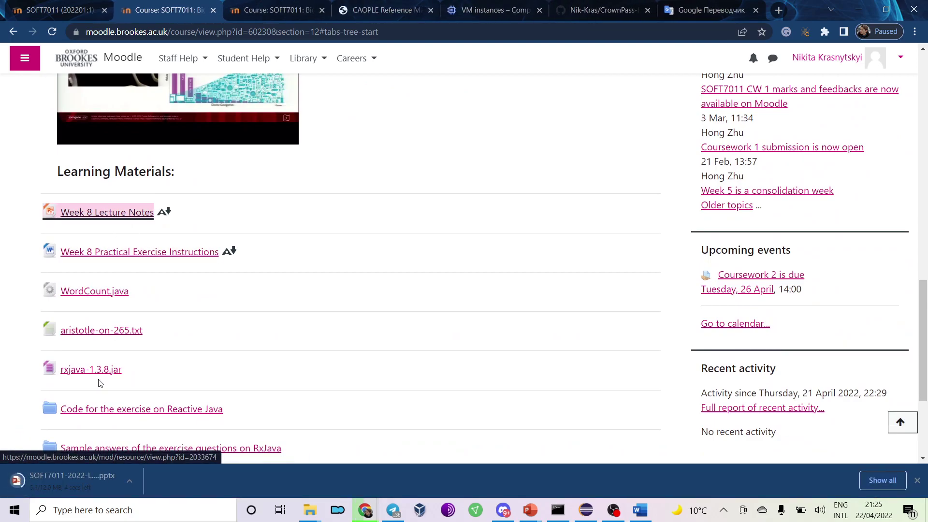
pyautogui.scroll(-2, 145, 379)
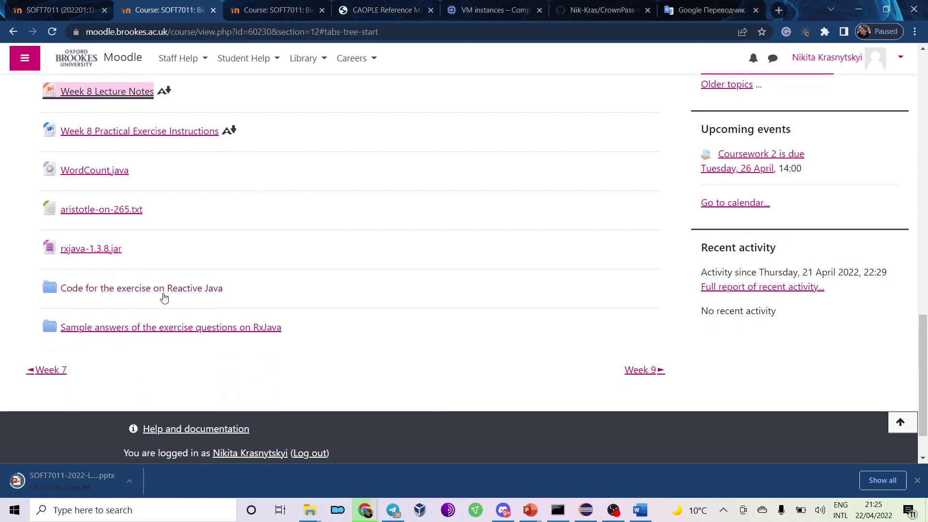
pyautogui.click(167, 294)
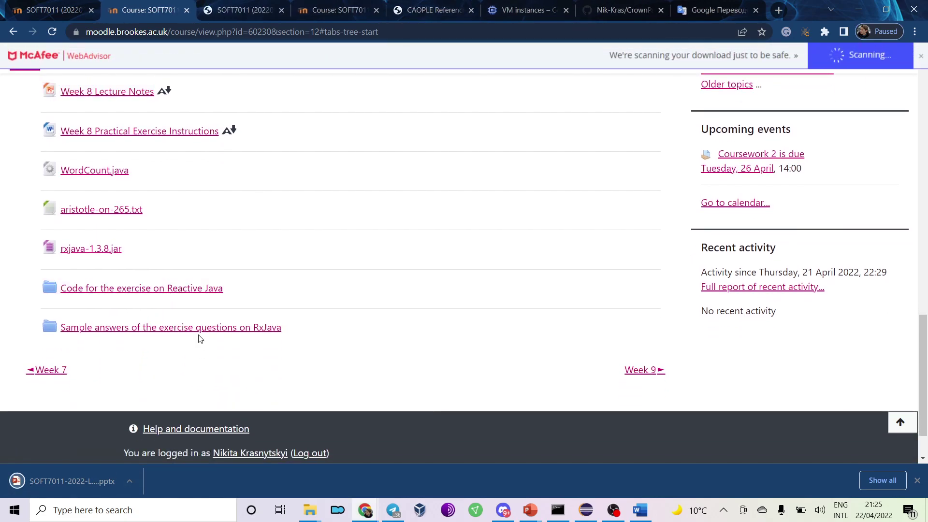
# Open the RxJava sample answers folder and browse the Question A, B and C answer files.
pyautogui.click(206, 334)
pyautogui.click(225, 6)
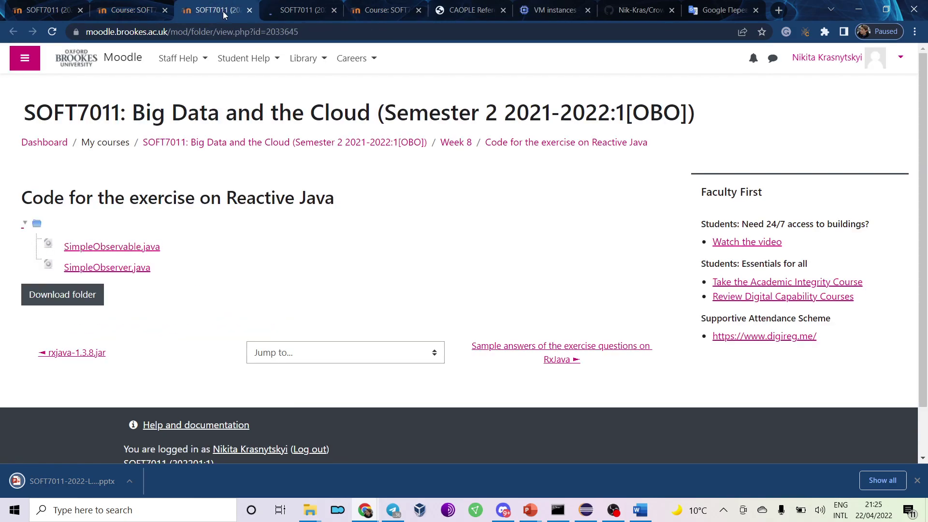
pyautogui.click(298, 14)
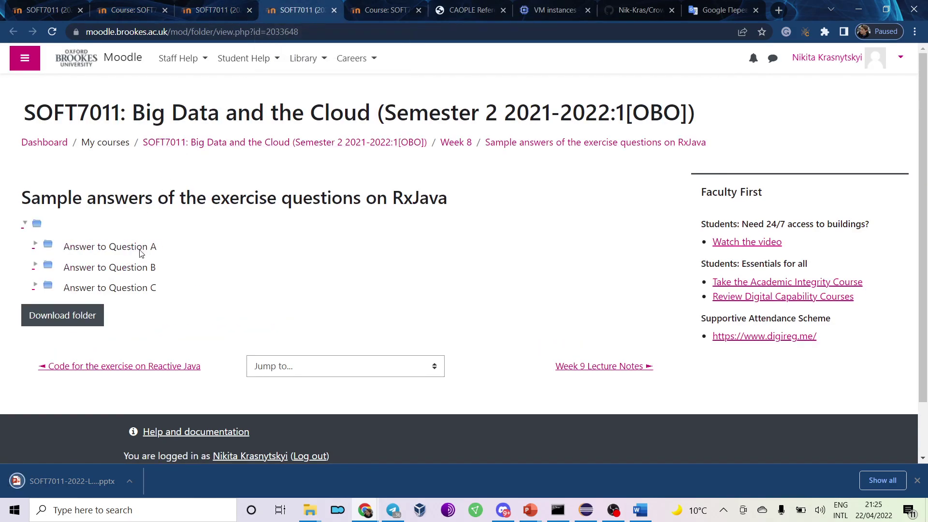
pyautogui.click(34, 248)
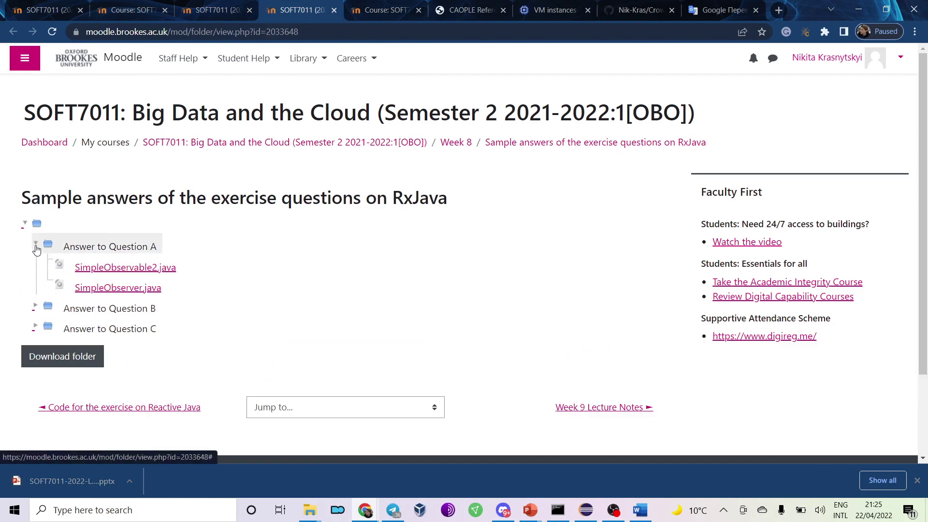
pyautogui.click(35, 246)
pyautogui.click(35, 266)
pyautogui.click(35, 267)
pyautogui.click(34, 287)
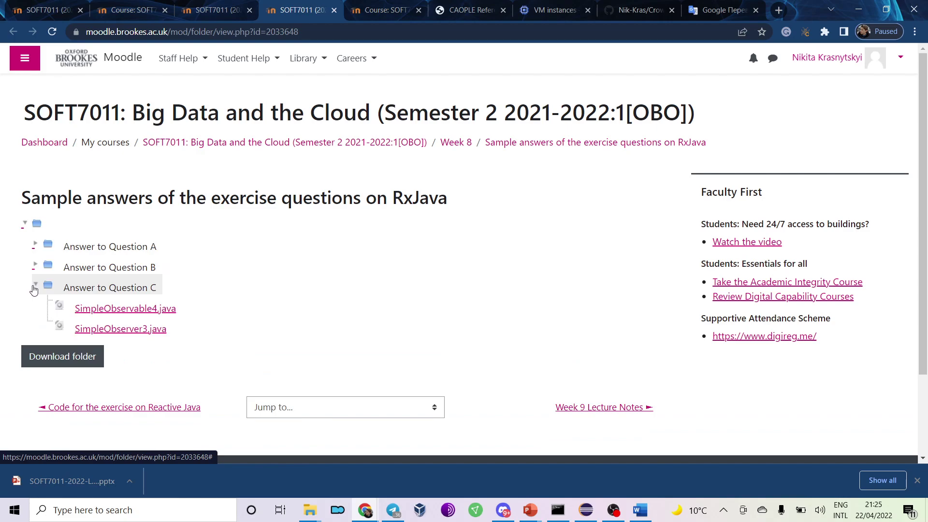
pyautogui.click(34, 287)
# Download SimpleObservable.java and SimpleObserver.java and show them in their folder.
pyautogui.click(218, 10)
pyautogui.click(144, 251)
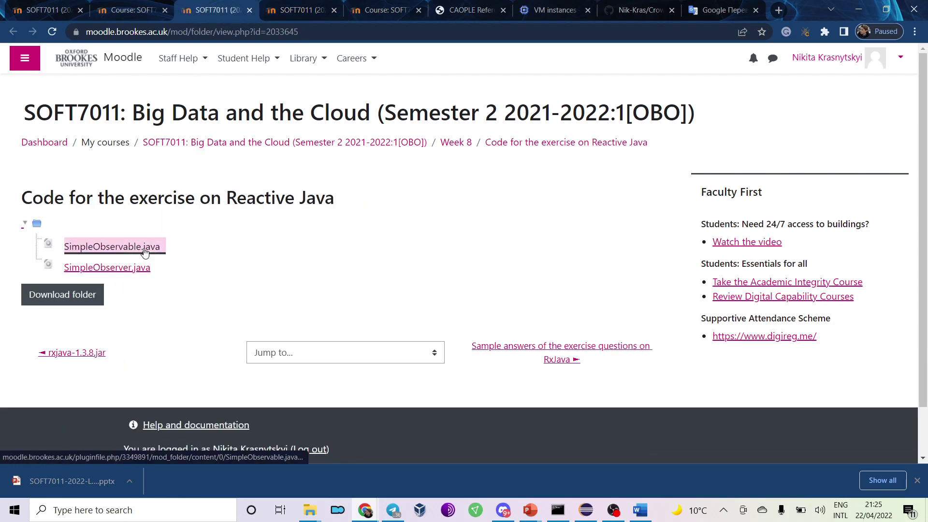
pyautogui.click(121, 268)
pyautogui.click(130, 481)
pyautogui.click(159, 439)
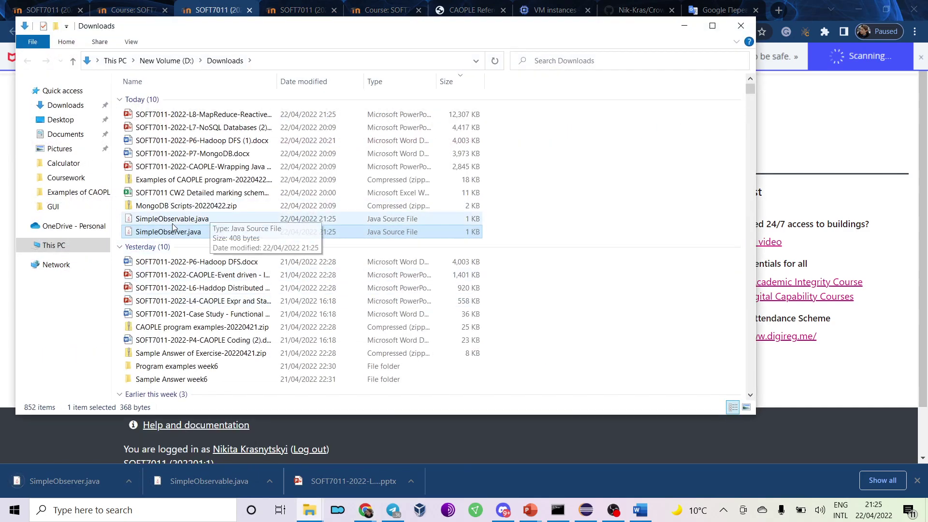
# Open SimpleObserver.java and SimpleObservable.java in Sublime Text.
pyautogui.rightClick(177, 232)
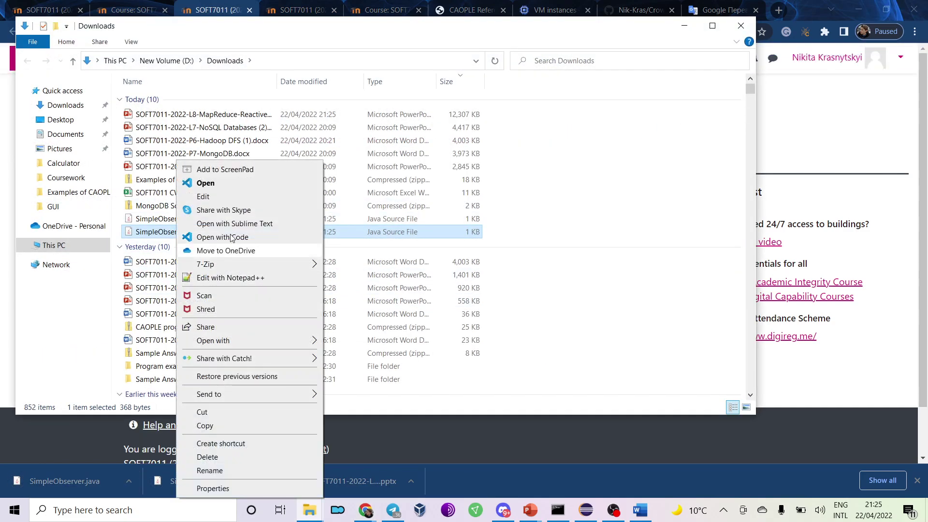
pyautogui.click(247, 225)
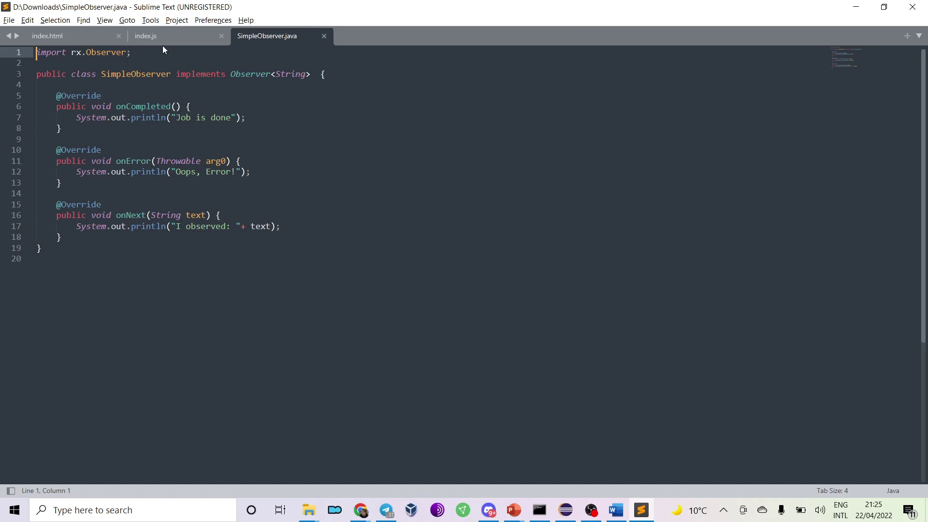
pyautogui.hotkey('alt', 'Tab')
pyautogui.click(200, 220)
pyautogui.rightClick(200, 222)
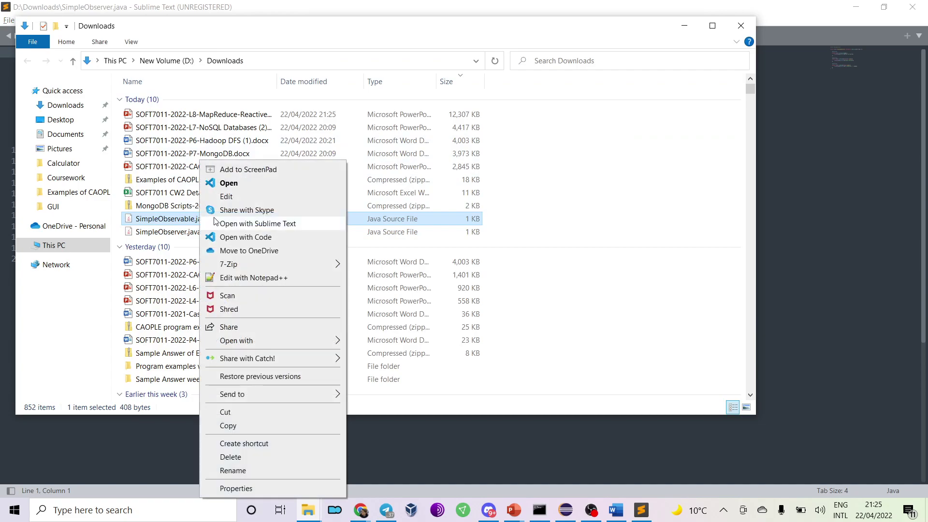
pyautogui.click(264, 223)
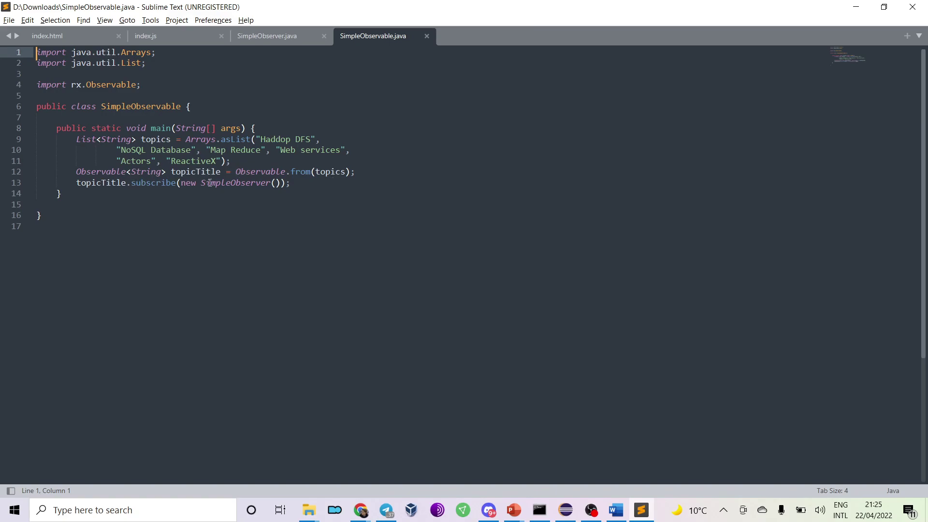
# Close both Java files and minimise Sublime Text.
pyautogui.click(286, 39)
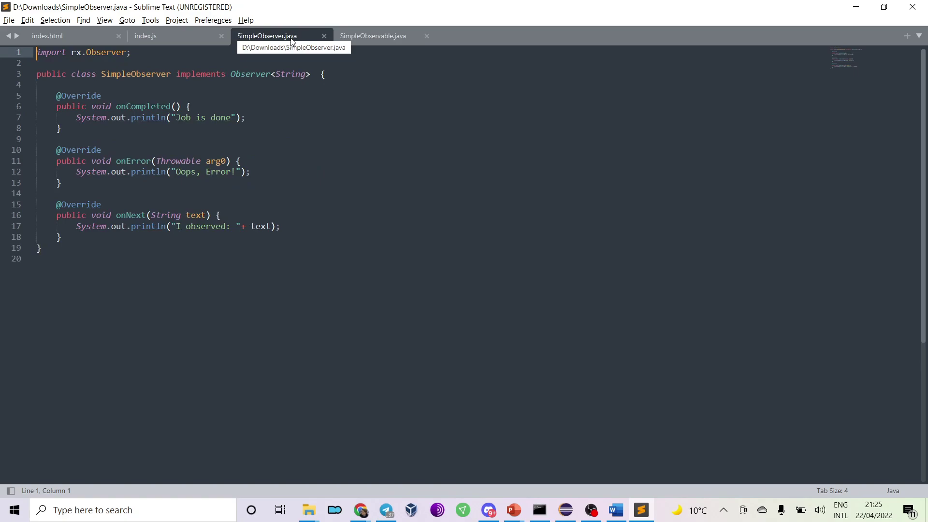
pyautogui.click(323, 37)
pyautogui.click(323, 37)
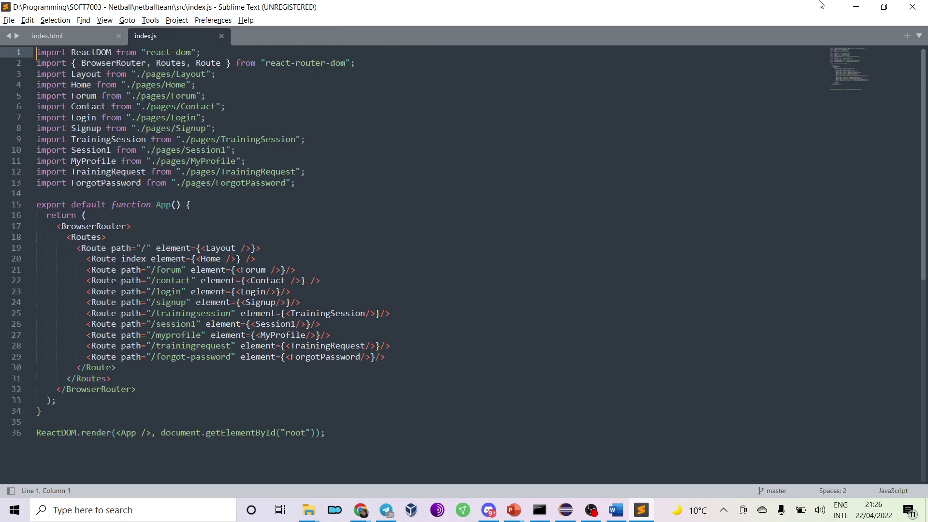
pyautogui.click(856, 7)
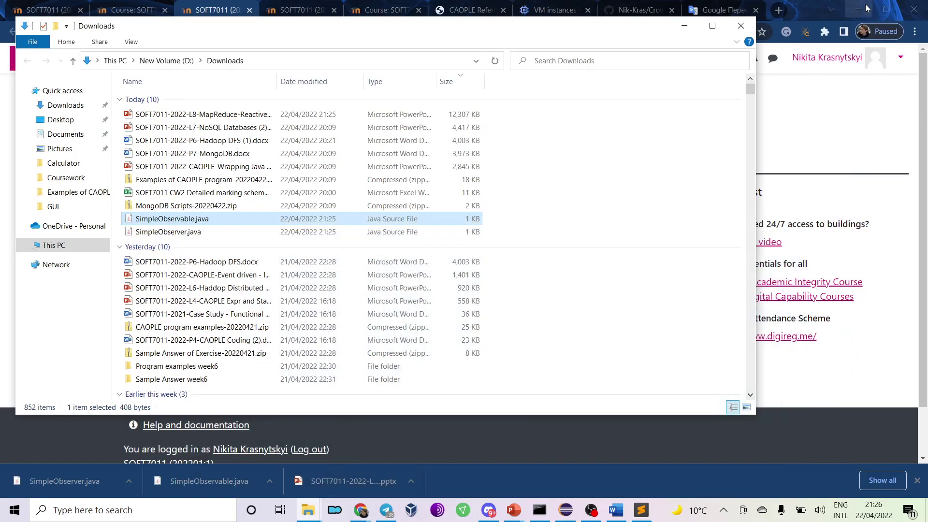
# Close the Downloads window and reopen the SOFT7011 course's Week 8 section.
pyautogui.click(735, 34)
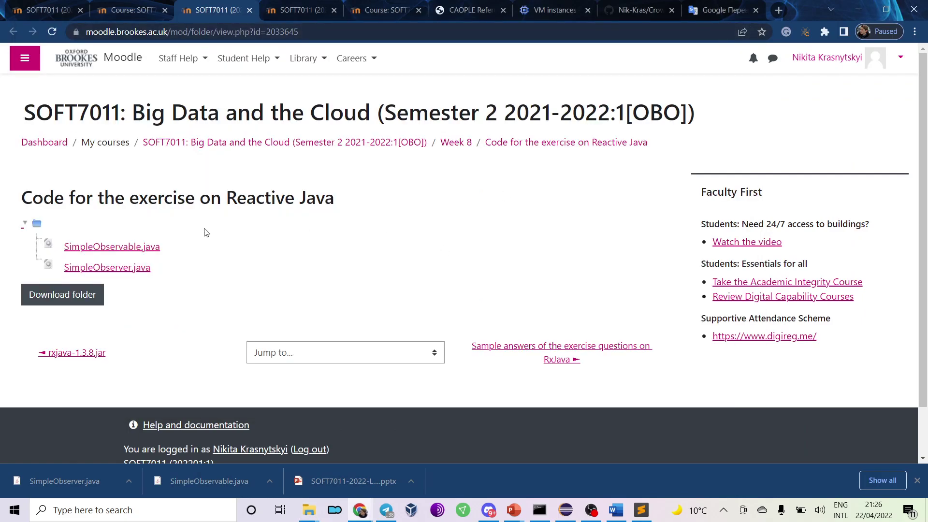
pyautogui.click(207, 141)
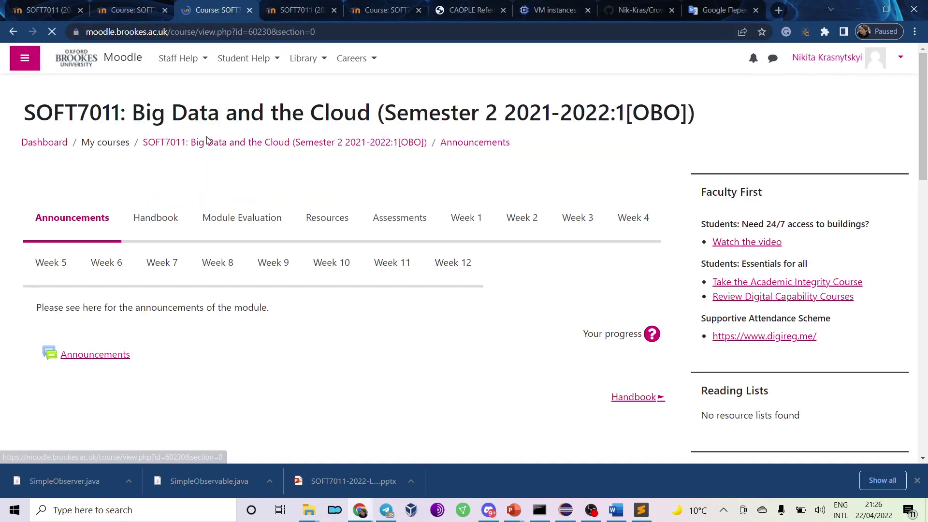
pyautogui.click(237, 266)
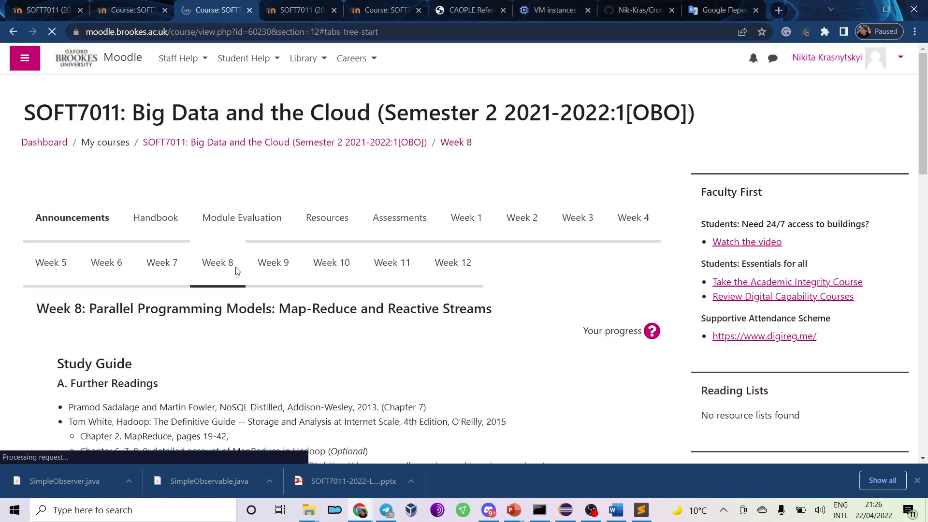
pyautogui.scroll(-9, 236, 270)
pyautogui.scroll(-5, 235, 282)
# Open the downloaded L8 MapReduce-ReactiveX deck and scroll to slide 3, Key Features of HDFS and NoSQL DB.
pyautogui.click(349, 478)
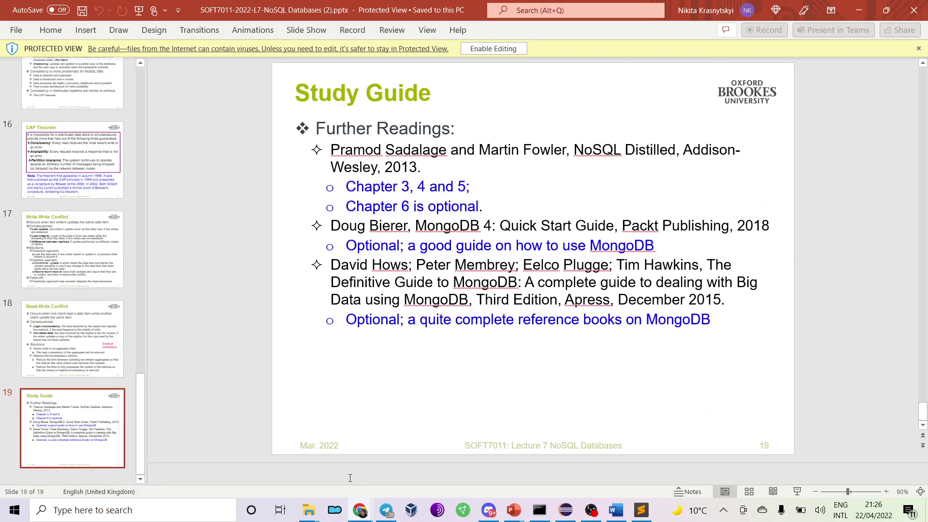
pyautogui.scroll(-2, 282, 325)
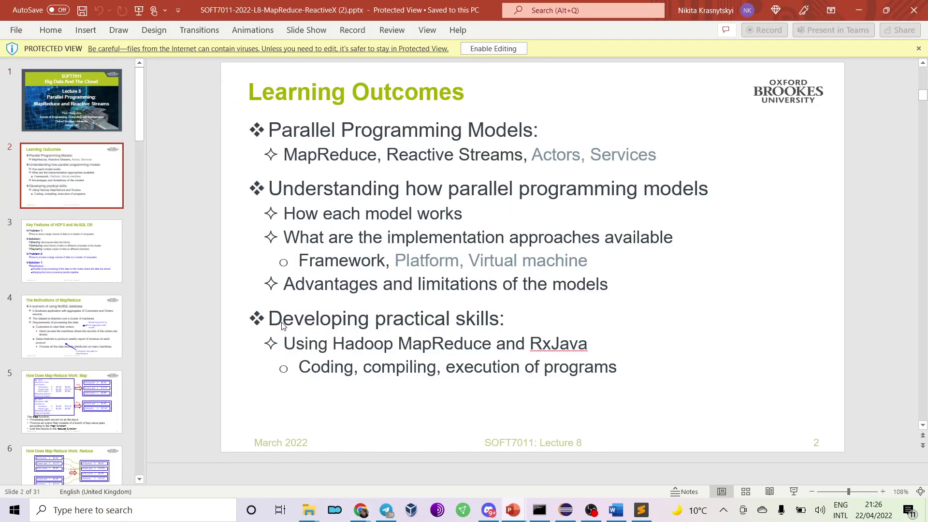
pyautogui.scroll(-1, 282, 325)
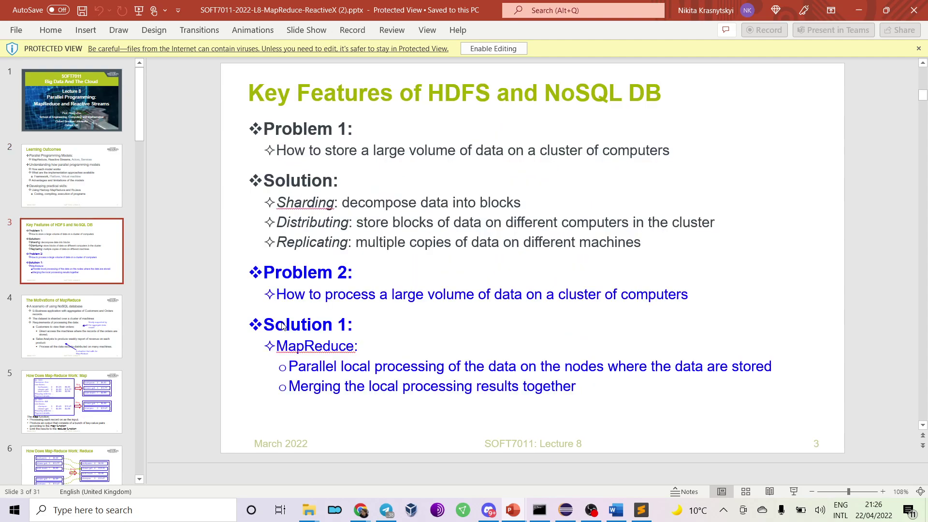
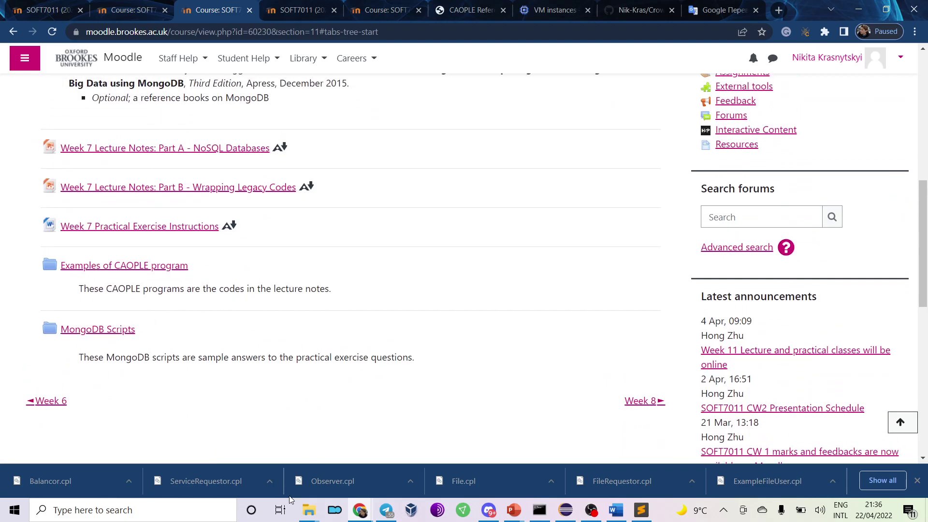
# Extract the MongoDB Scripts-20220422 zip and the Examples of CAOPLE program zip into folders with 7-Zip.
pyautogui.moveTo(309, 510)
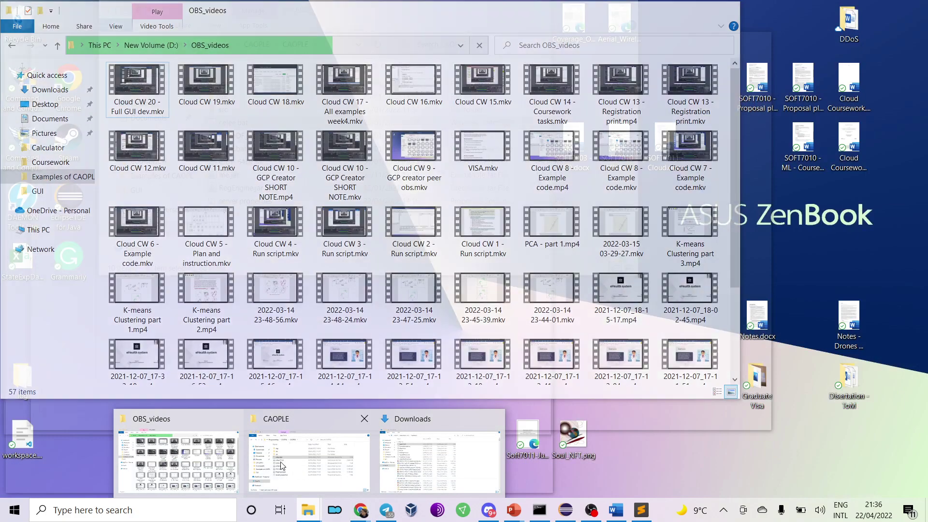
pyautogui.click(433, 458)
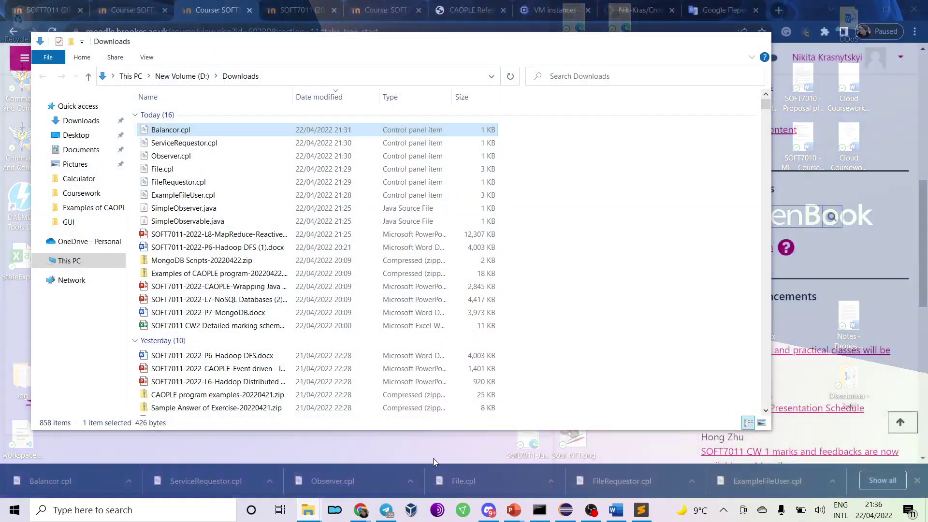
pyautogui.click(221, 262)
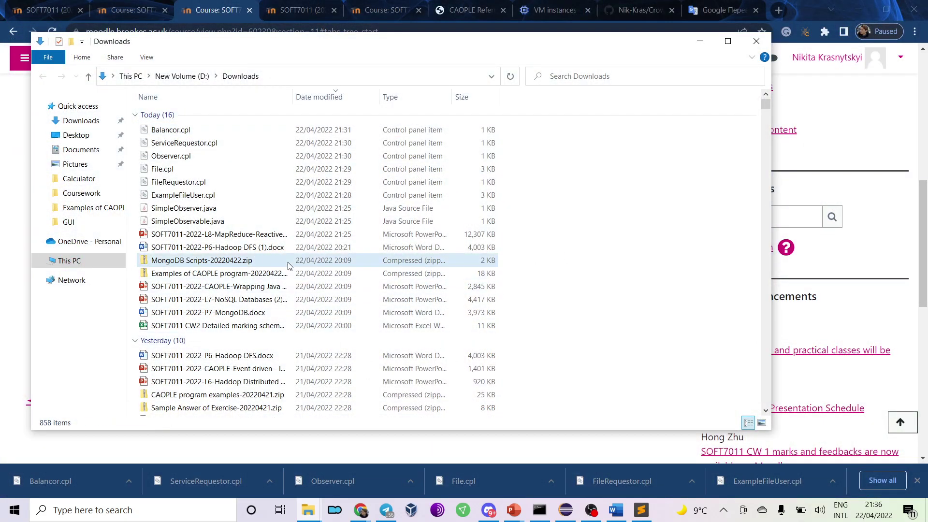
pyautogui.rightClick(225, 262)
pyautogui.moveTo(291, 256)
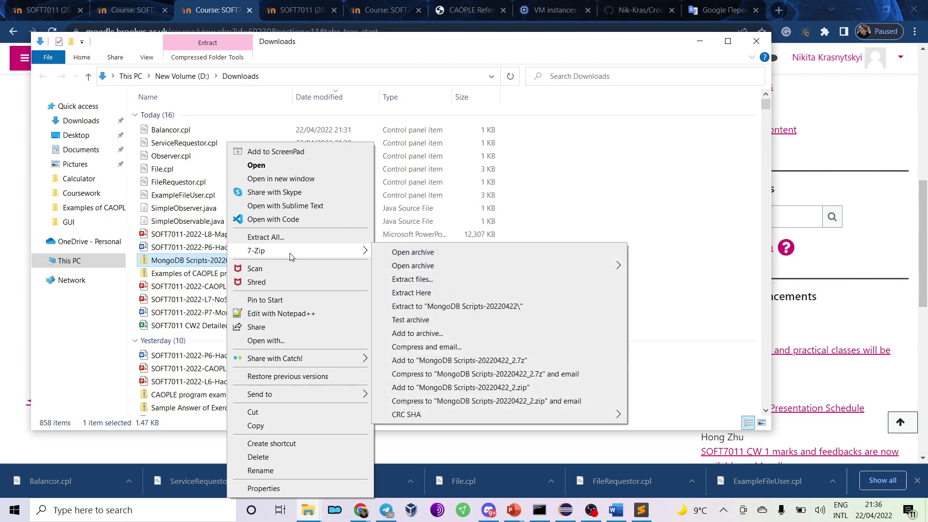
pyautogui.click(459, 307)
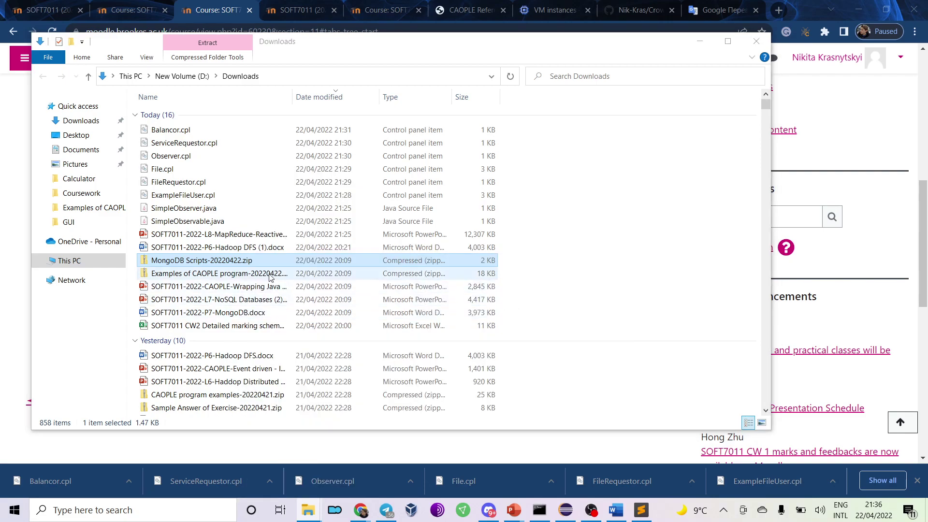
pyautogui.click(217, 275)
pyautogui.rightClick(212, 275)
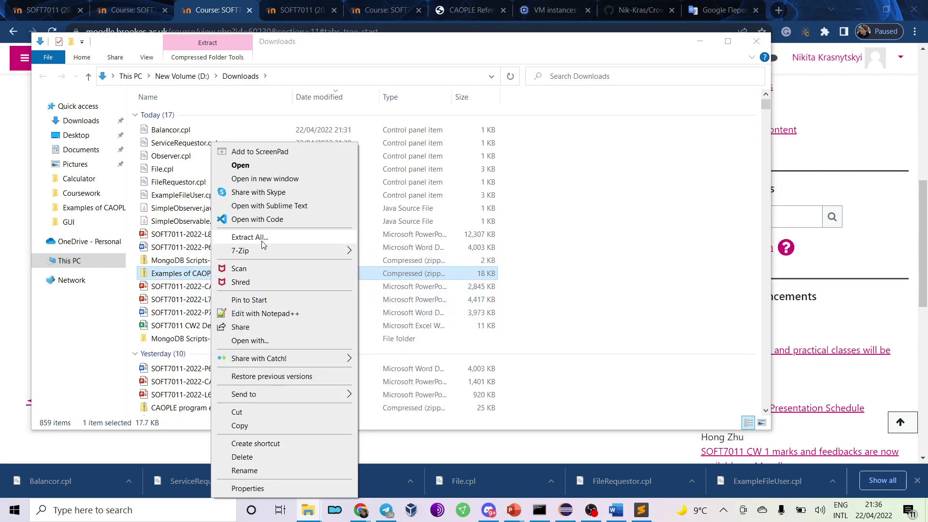
pyautogui.moveTo(271, 251)
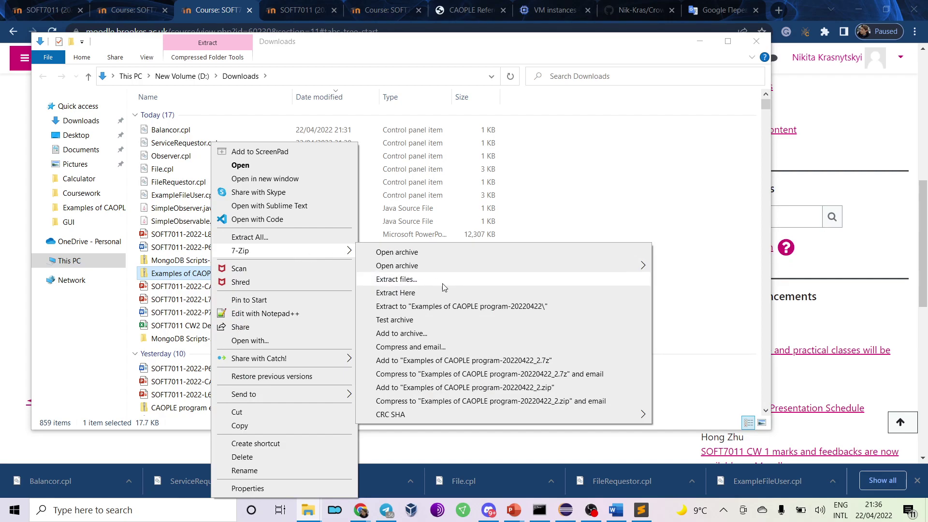
pyautogui.click(480, 306)
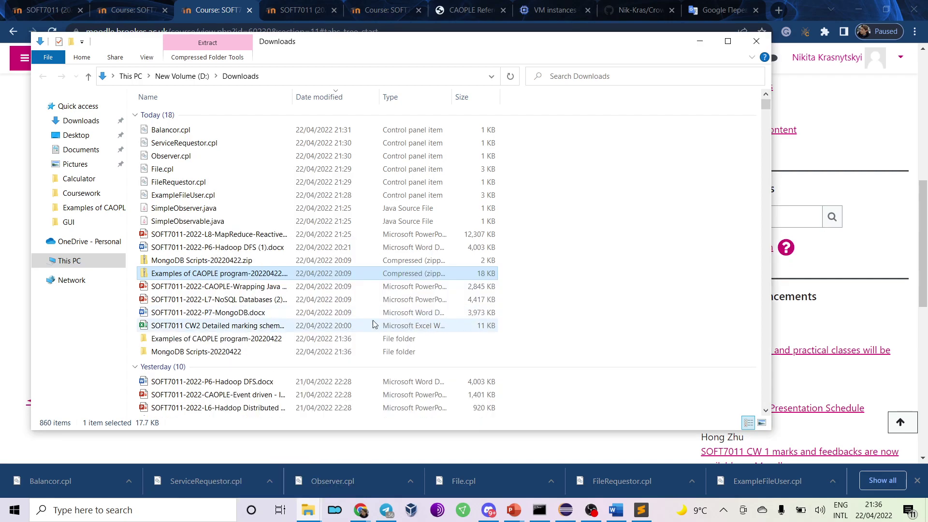
# Rename the extracted CAOPLE examples folder to 'Program week 7'.
pyautogui.click(196, 341)
pyautogui.click(196, 341)
pyautogui.moveTo(223, 339); pyautogui.dragTo(125, 340)
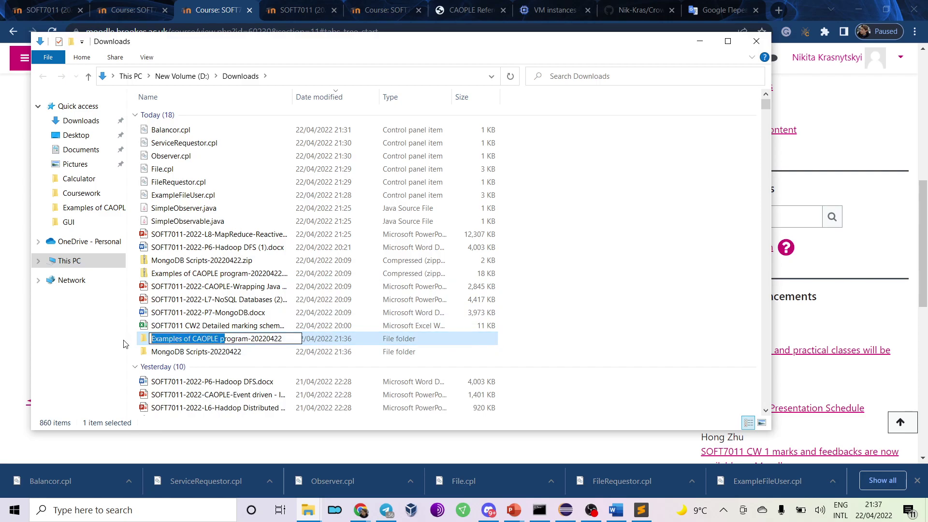
pyautogui.write('P')
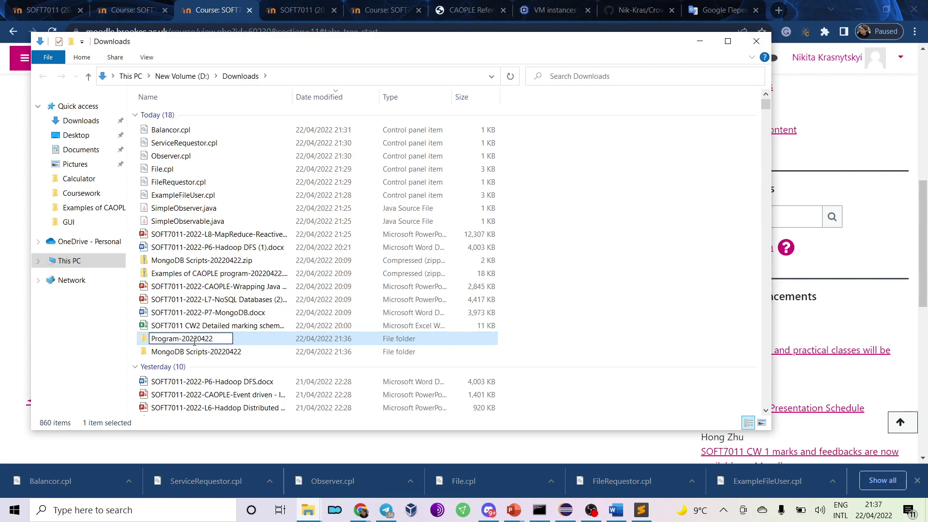
pyautogui.moveTo(180, 338); pyautogui.dragTo(225, 341)
pyautogui.write('wee')
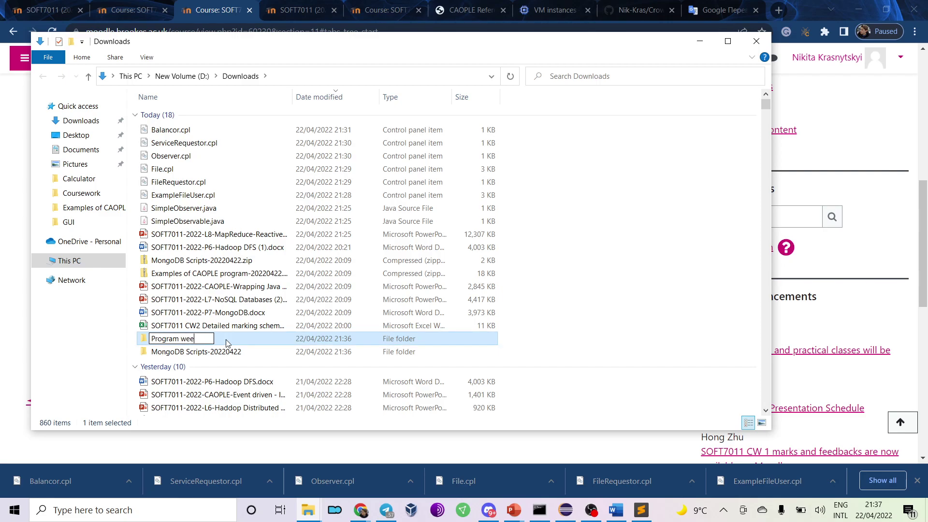
pyautogui.write('k 7')
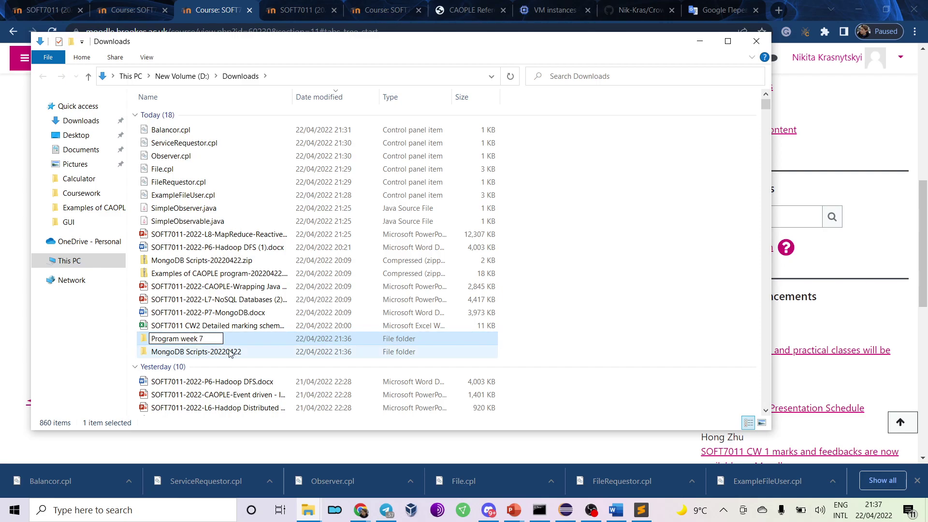
pyautogui.click(194, 353)
# Rename the MongoDB Scripts-20220422 folder to 'MongoDB week 7'.
pyautogui.click(194, 356)
pyautogui.click(187, 352)
pyautogui.moveTo(187, 352); pyautogui.dragTo(273, 360)
pyautogui.write('week')
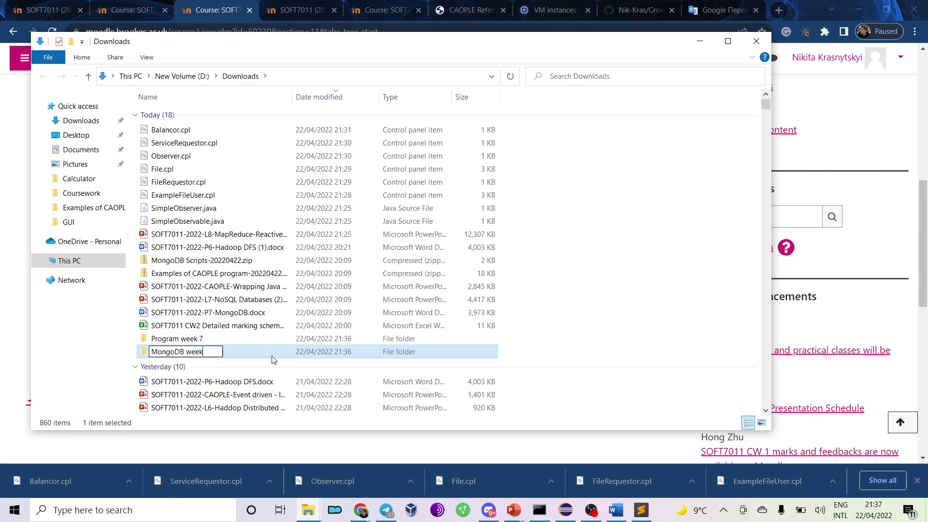
pyautogui.write(' 7')
pyautogui.press('Return')
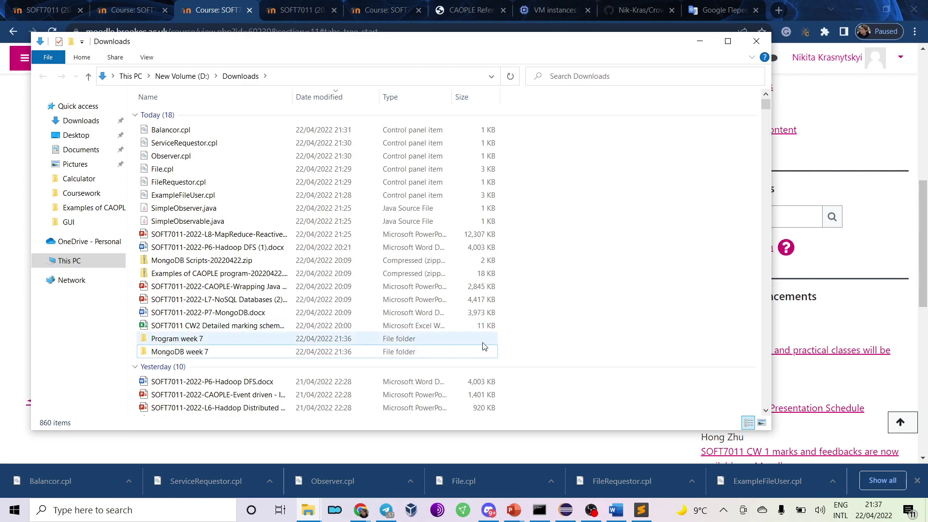
# Select both week 7 folders and bring the Downloads window back to the front.
pyautogui.keyDown('ctrl'); pyautogui.click(437, 337); pyautogui.keyUp('ctrl')
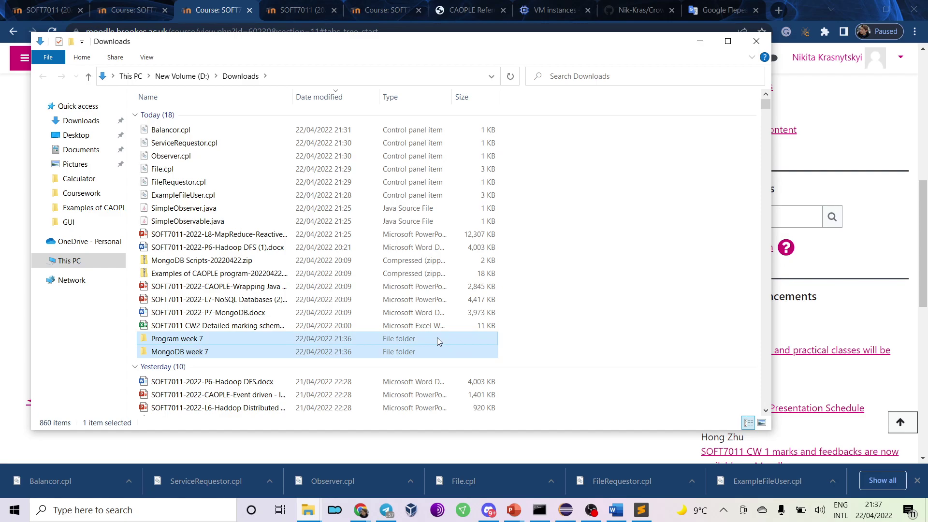
pyautogui.click(583, 301)
pyautogui.hotkey('alt', 'Tab')
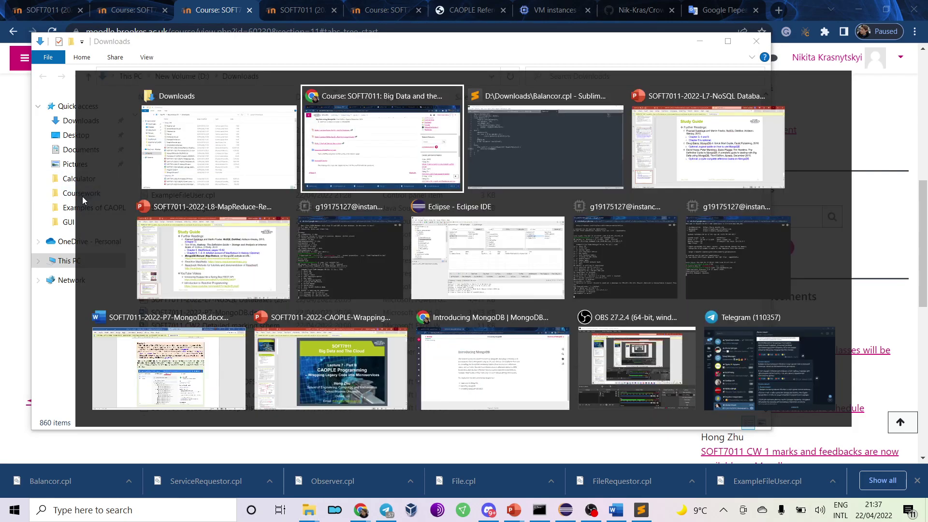
pyautogui.hotkey('alt', 'shift', 'Tab')
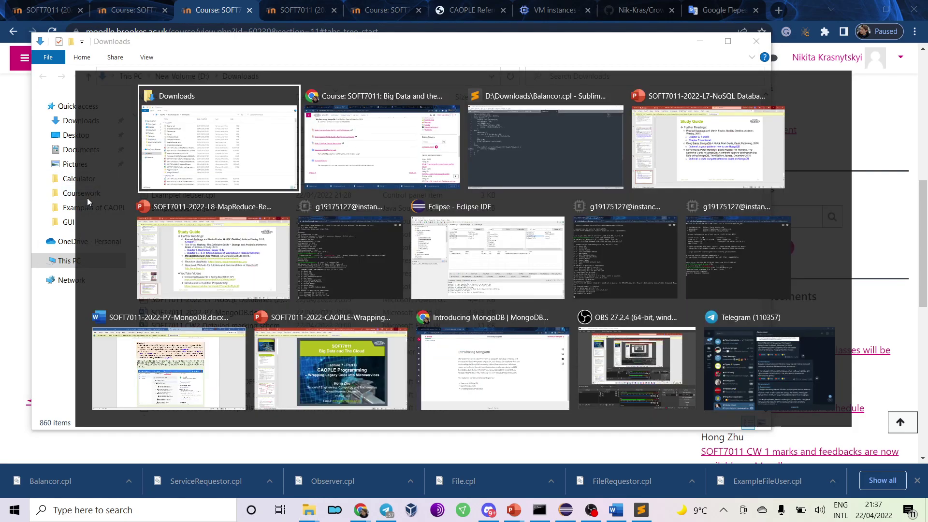
pyautogui.moveTo(307, 508)
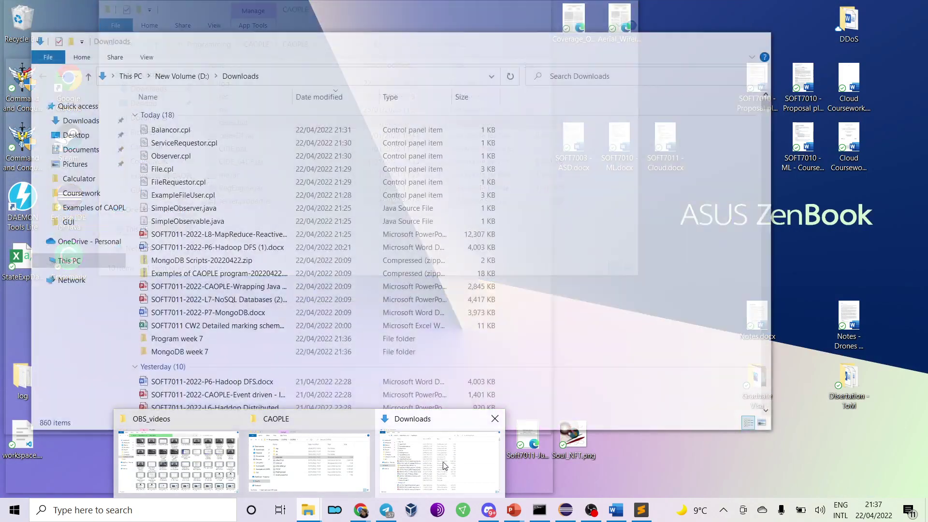
pyautogui.click(444, 465)
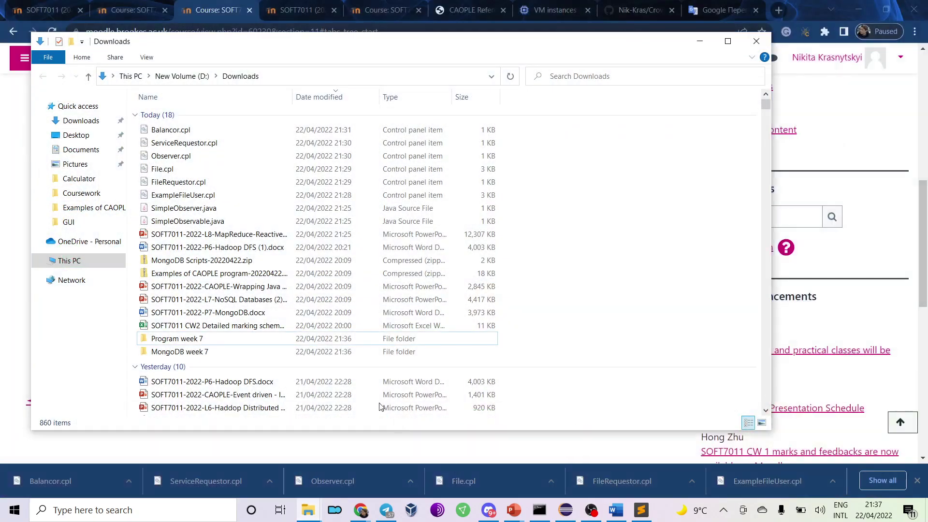
# Go to the Coursework project folder and look inside Program week 7.
pyautogui.click(79, 194)
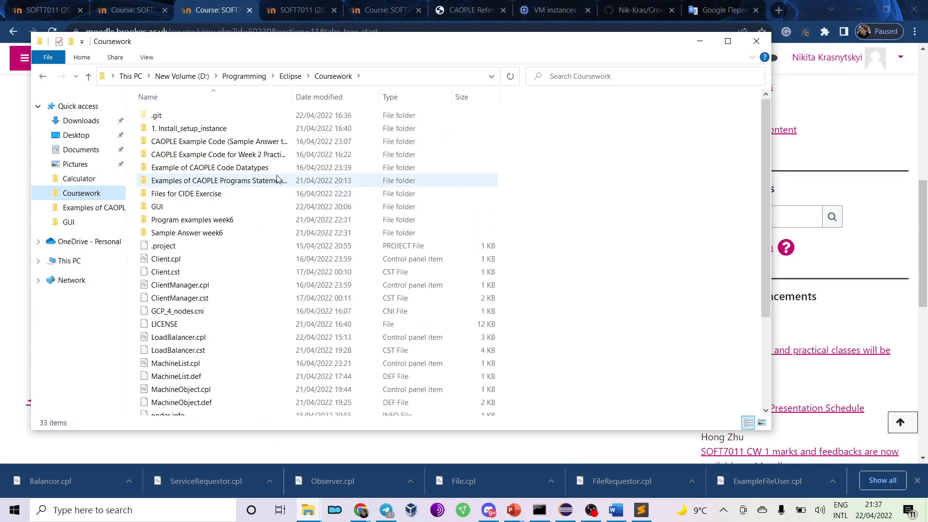
pyautogui.click(655, 232)
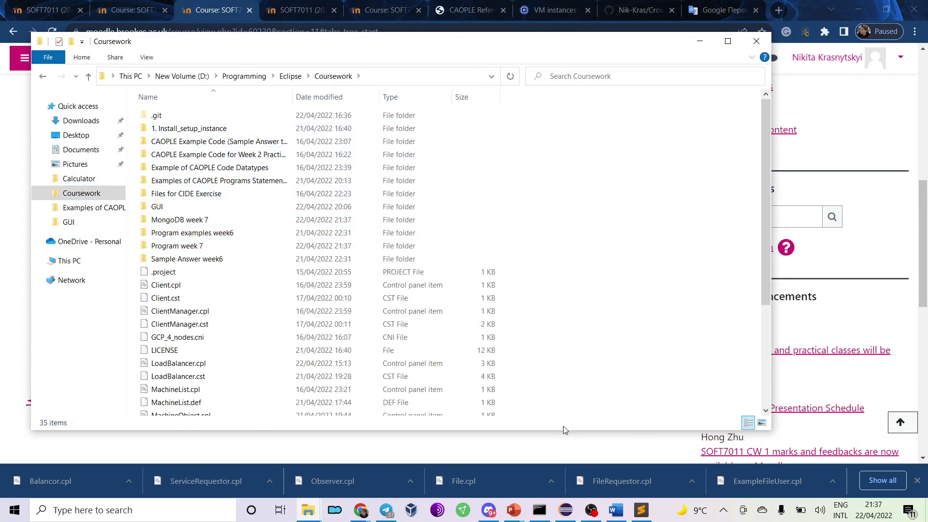
pyautogui.doubleClick(264, 248)
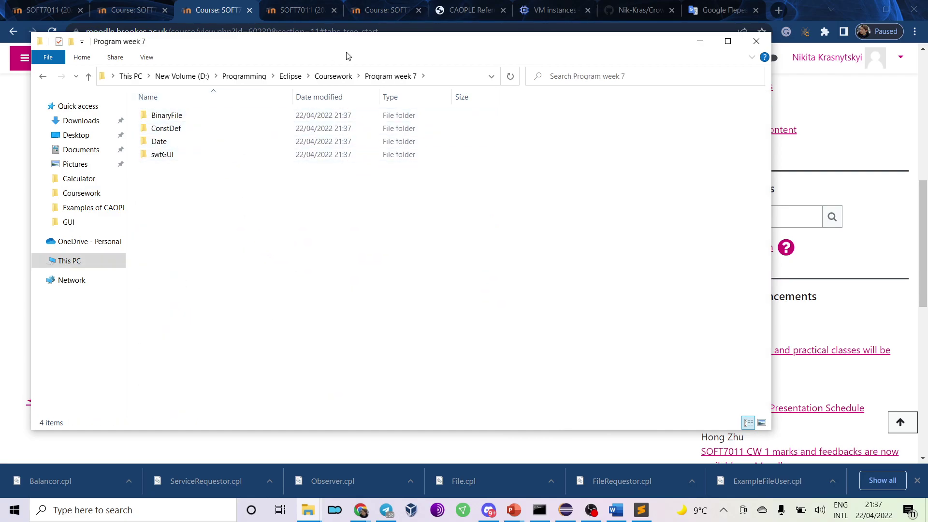
pyautogui.click(333, 76)
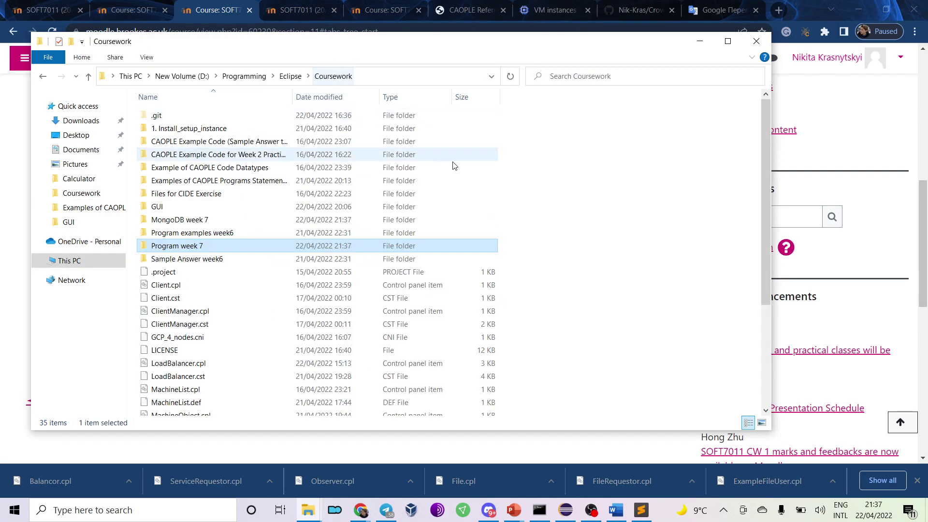
# Open script1.txt from the MongoDB week 7 folder in Notepad.
pyautogui.doubleClick(312, 220)
pyautogui.doubleClick(209, 112)
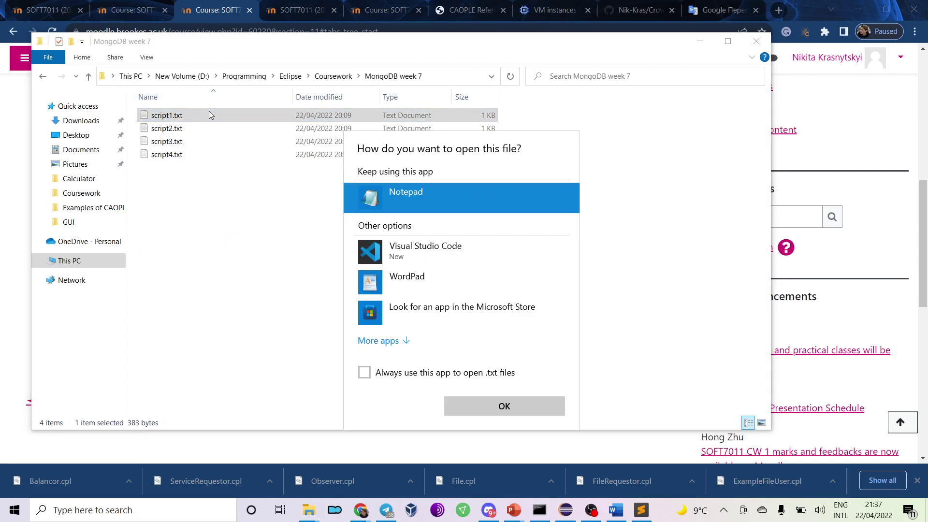
pyautogui.click(532, 407)
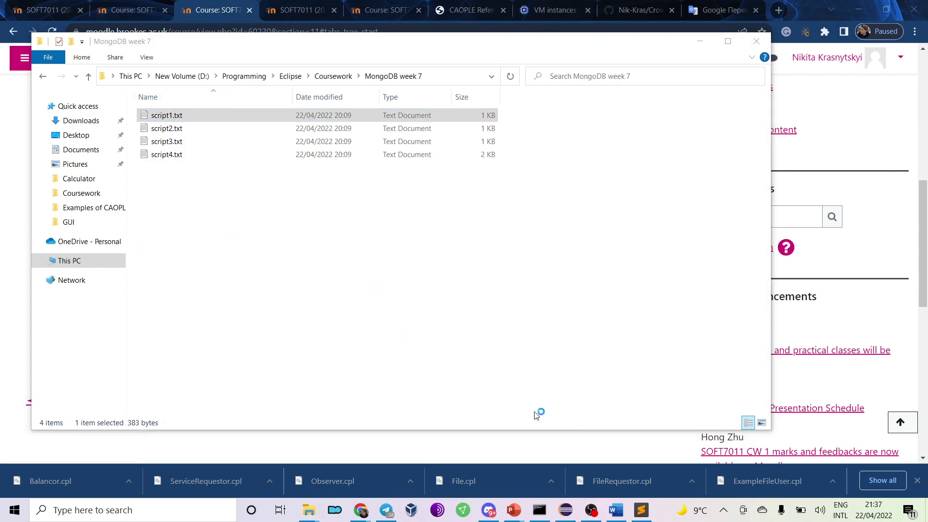
# Read script1.txt and script4.txt in Notepad, closing each one afterwards.
pyautogui.moveTo(244, 162); pyautogui.dragTo(316, 136)
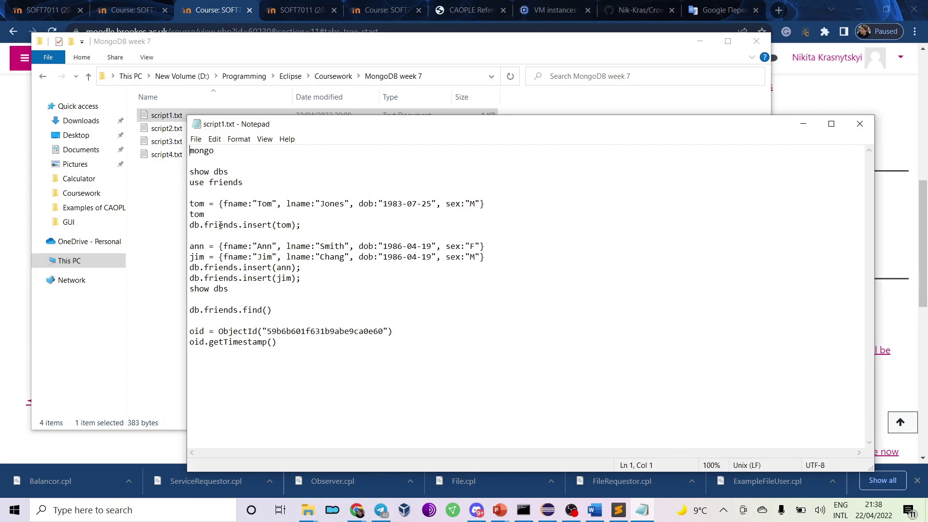
pyautogui.click(860, 124)
pyautogui.doubleClick(176, 155)
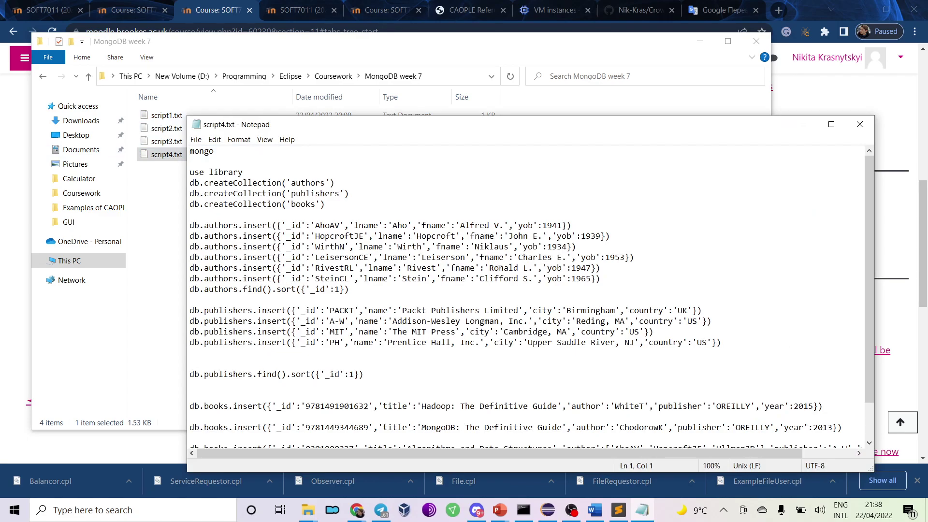
pyautogui.scroll(-2, 500, 261)
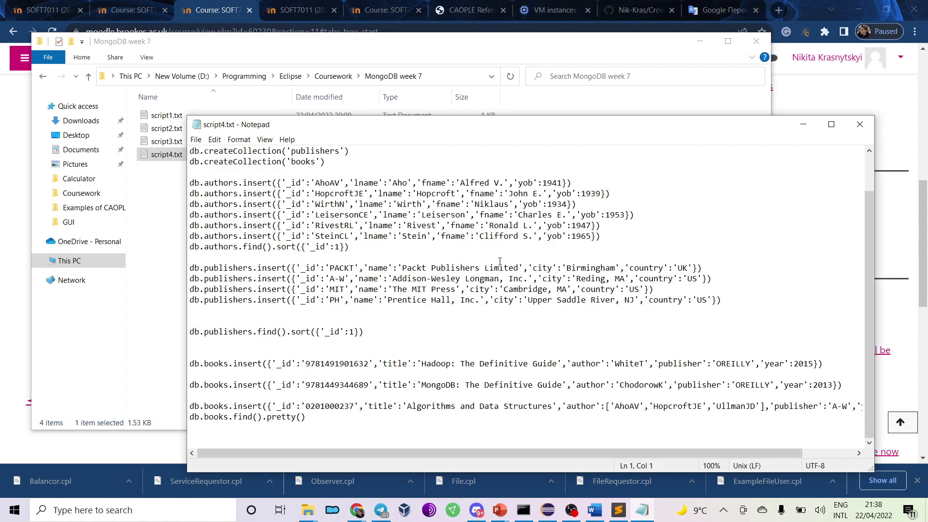
pyautogui.scroll(2, 500, 261)
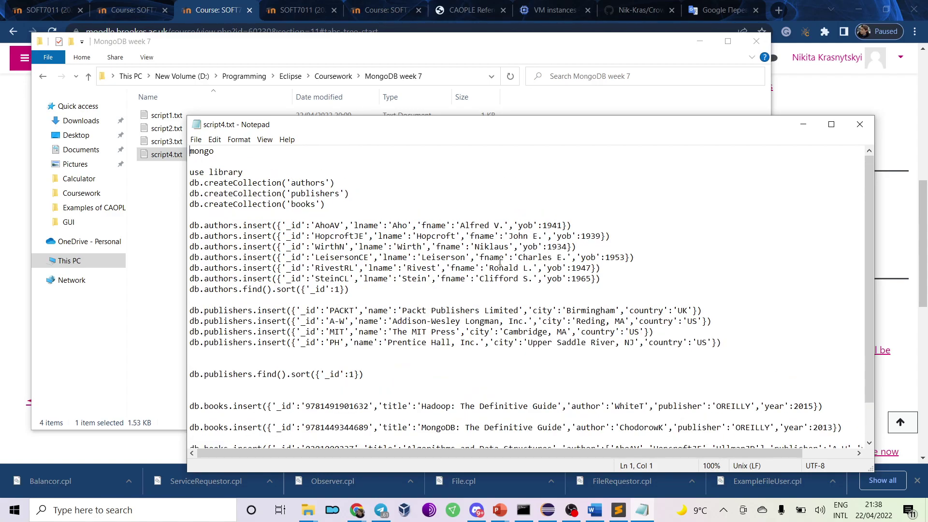
pyautogui.click(860, 125)
# Read script3.txt and script2.txt, then close Notepad.
pyautogui.doubleClick(372, 142)
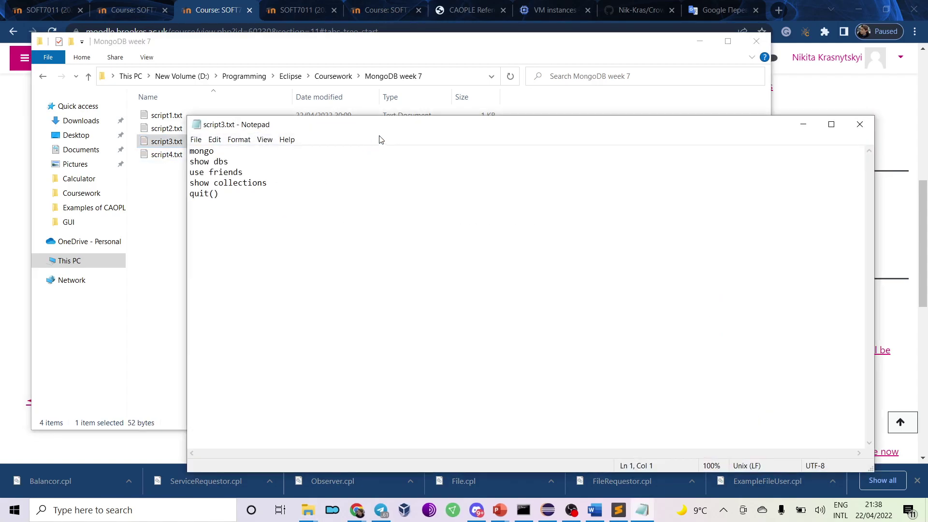
pyautogui.click(849, 124)
pyautogui.doubleClick(447, 128)
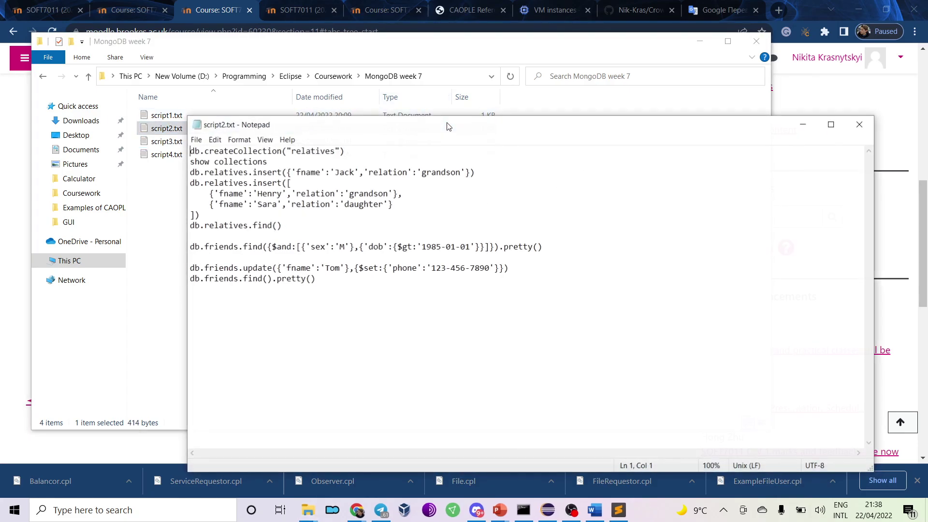
pyautogui.click(868, 124)
# Bring SOFT7011-2022-P7-MongoDB.docx forward and scroll to page 9's library mongo shell script.
pyautogui.click(641, 509)
pyautogui.click(613, 511)
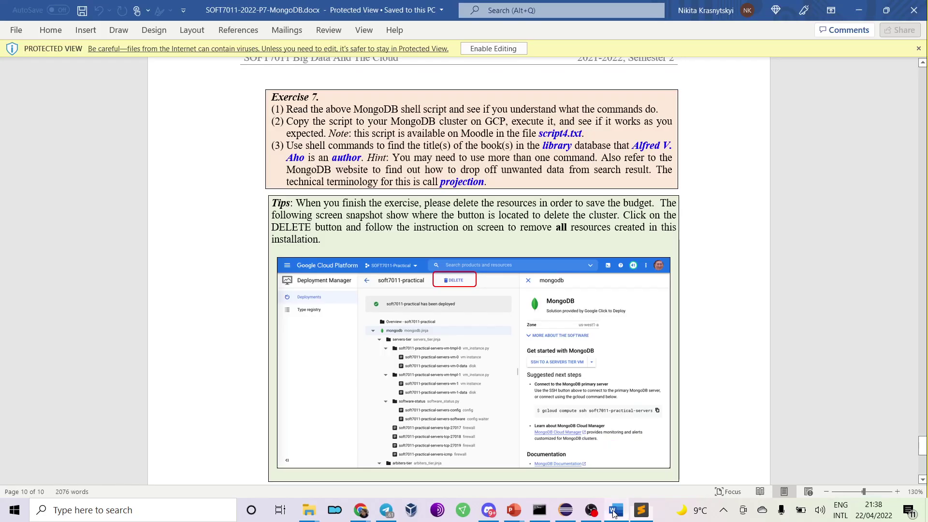
pyautogui.scroll(-3, 555, 321)
pyautogui.scroll(4, 556, 322)
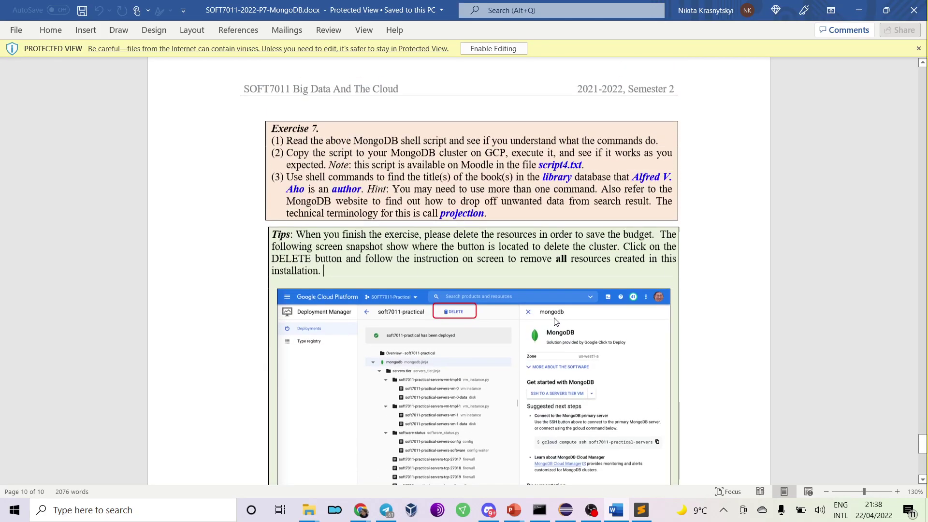
pyautogui.scroll(3, 556, 321)
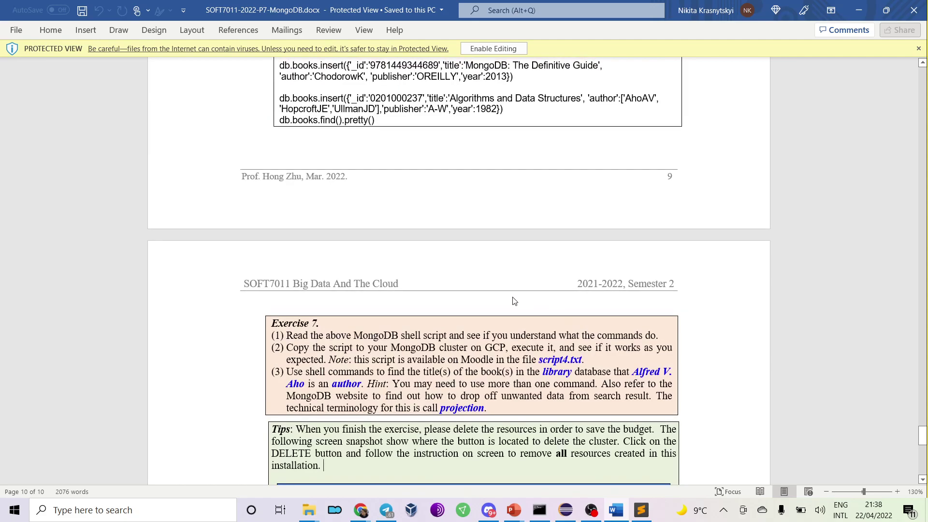
pyautogui.scroll(6, 514, 301)
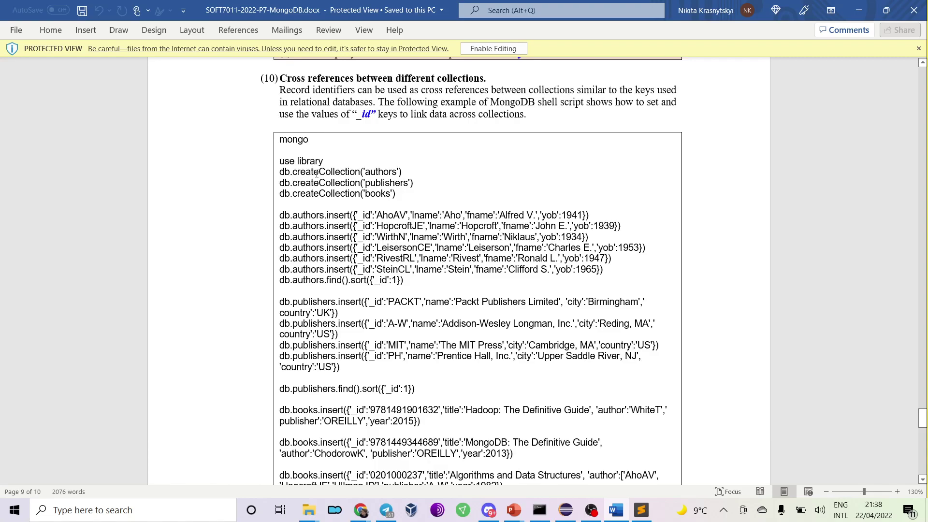
pyautogui.scroll(3, 316, 173)
pyautogui.scroll(3, 316, 173)
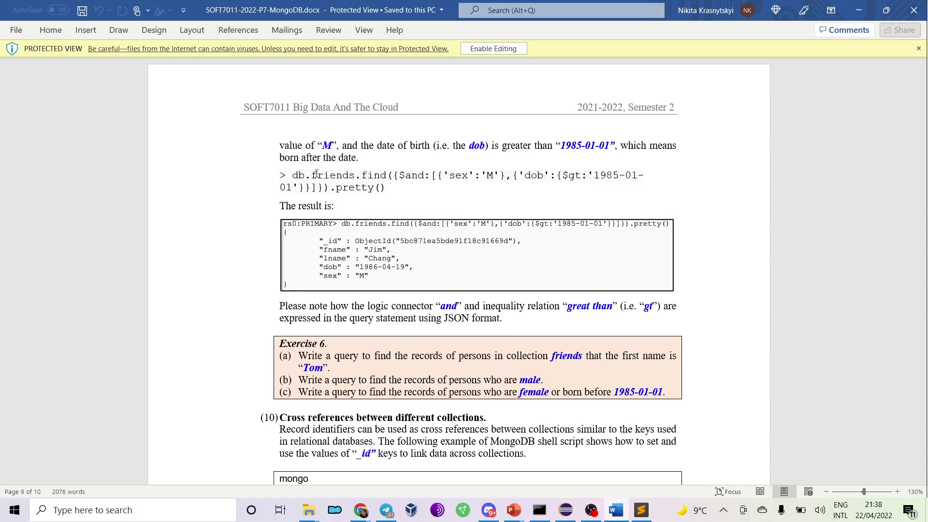
pyautogui.scroll(3, 316, 173)
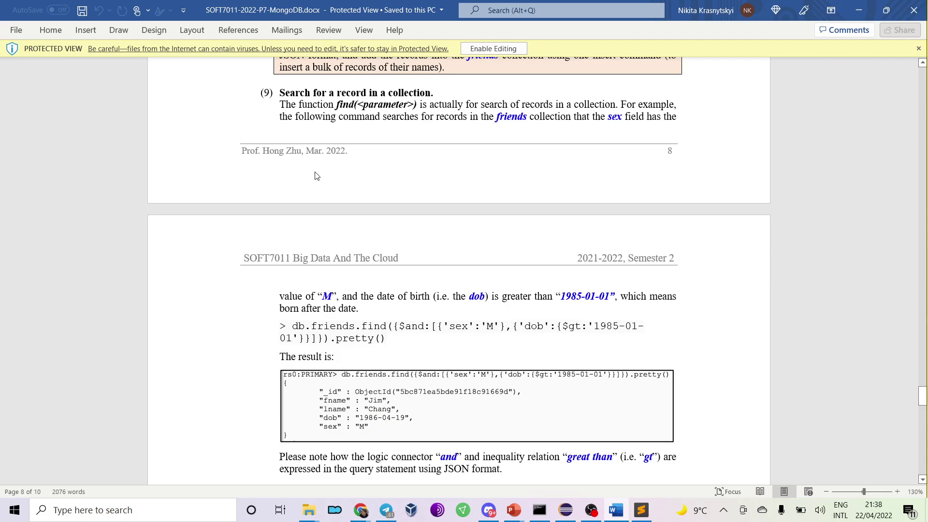
pyautogui.scroll(-5, 315, 175)
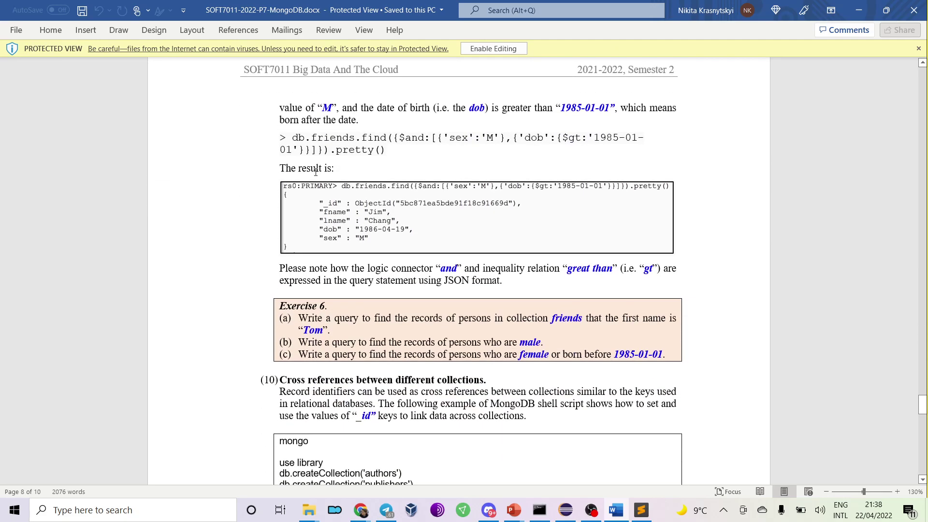
pyautogui.scroll(-7, 316, 175)
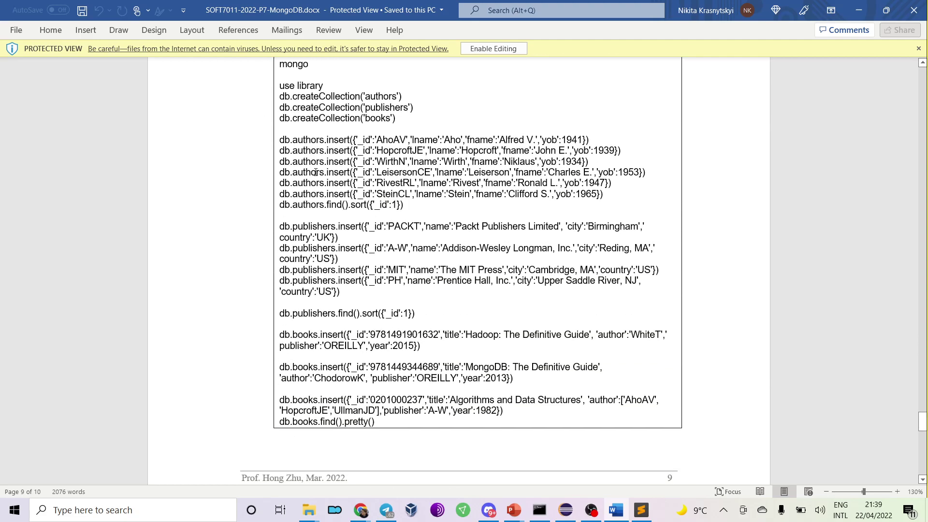
# Minimize Word, close the three .cpl, index.js and index.html tabs, and exit Sublime Text.
pyautogui.click(855, 10)
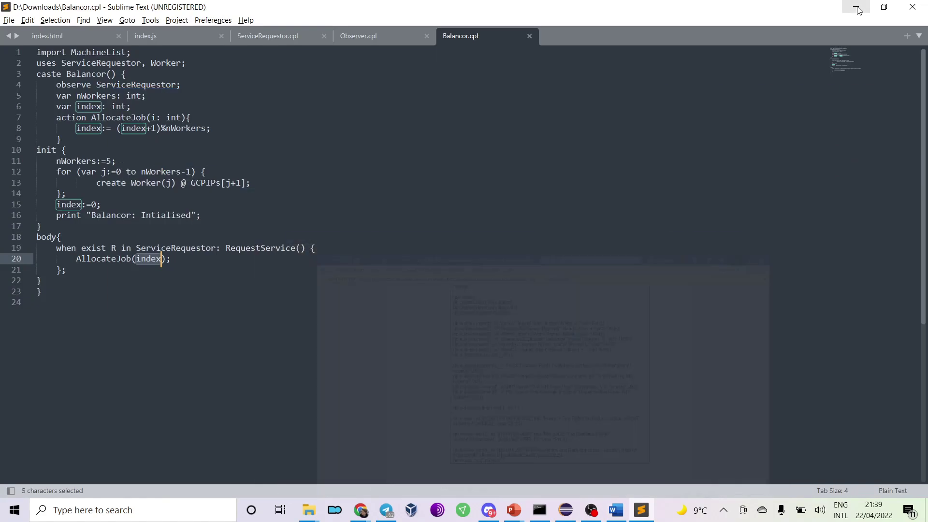
pyautogui.click(529, 37)
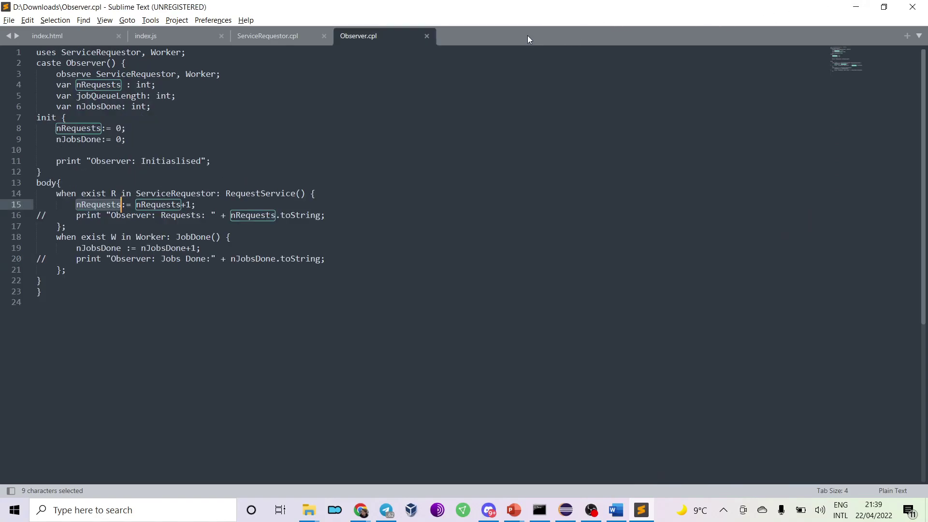
pyautogui.click(427, 36)
pyautogui.click(324, 36)
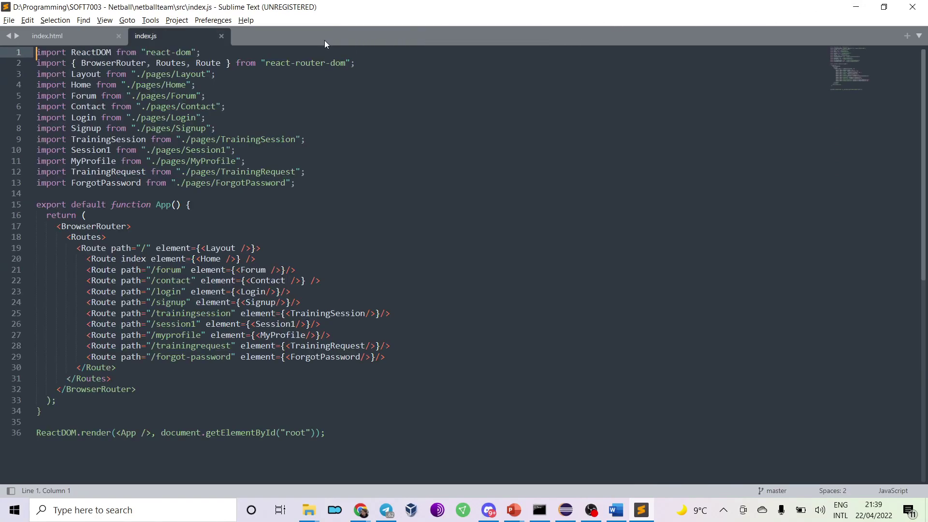
pyautogui.click(221, 36)
pyautogui.click(118, 36)
pyautogui.click(913, 6)
pyautogui.click(633, 168)
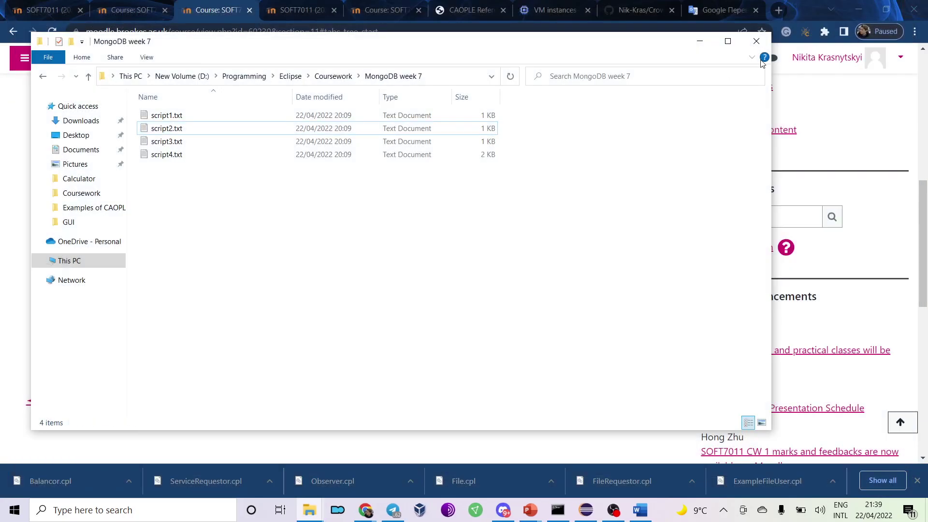
# Close the MongoDB week 7 folder window and the MapReduce and CAOPLE lecture decks.
pyautogui.click(756, 41)
pyautogui.scroll(3, 413, 234)
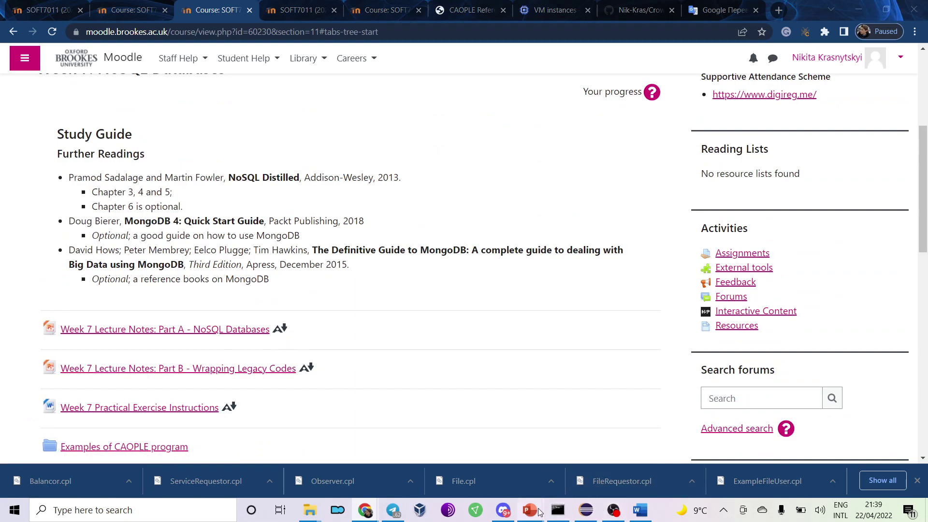
pyautogui.moveTo(530, 510)
pyautogui.click(560, 449)
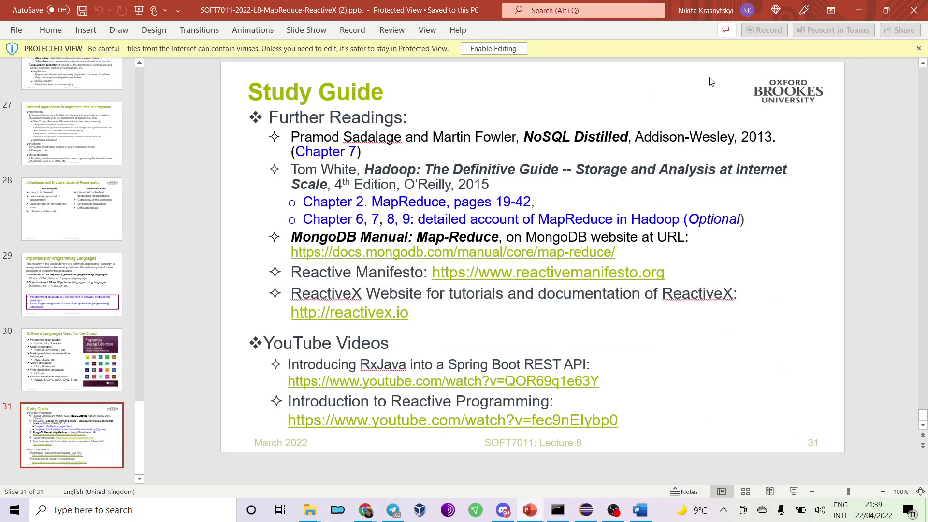
pyautogui.click(924, 6)
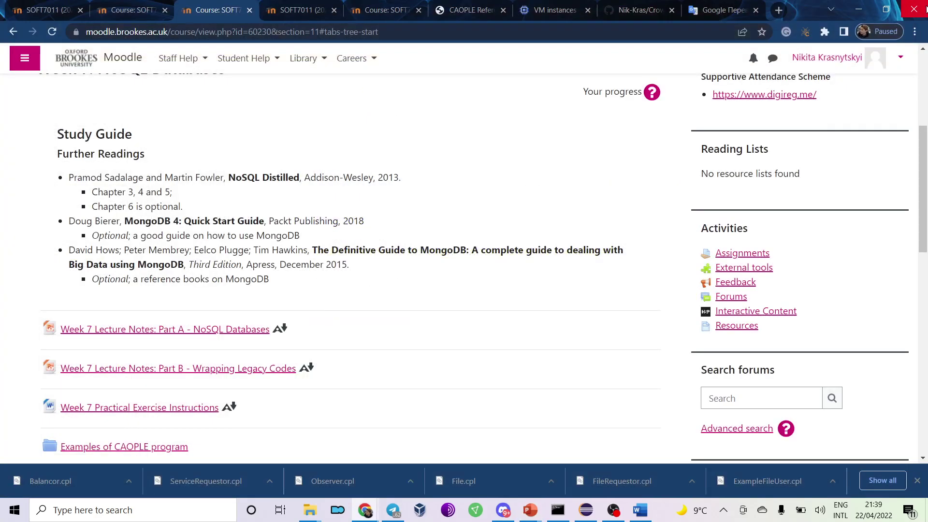
pyautogui.moveTo(530, 510)
pyautogui.click(586, 463)
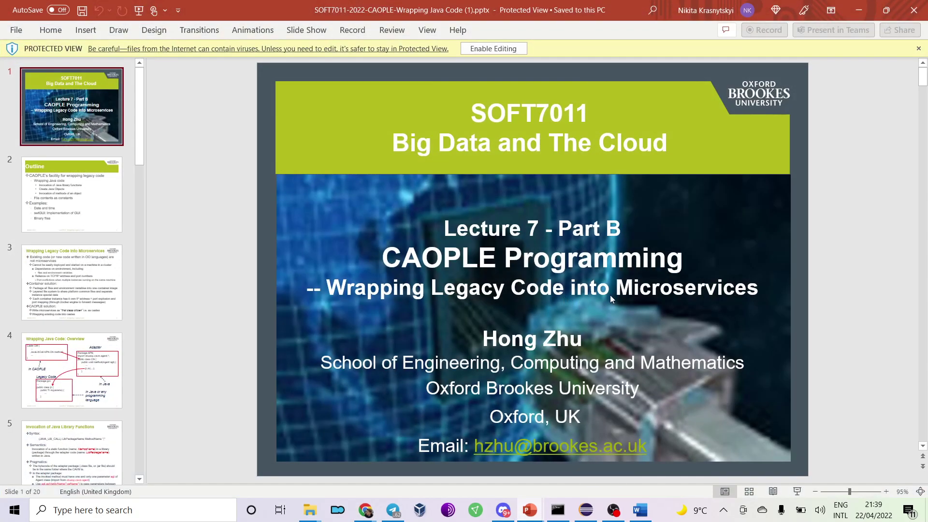
pyautogui.click(914, 9)
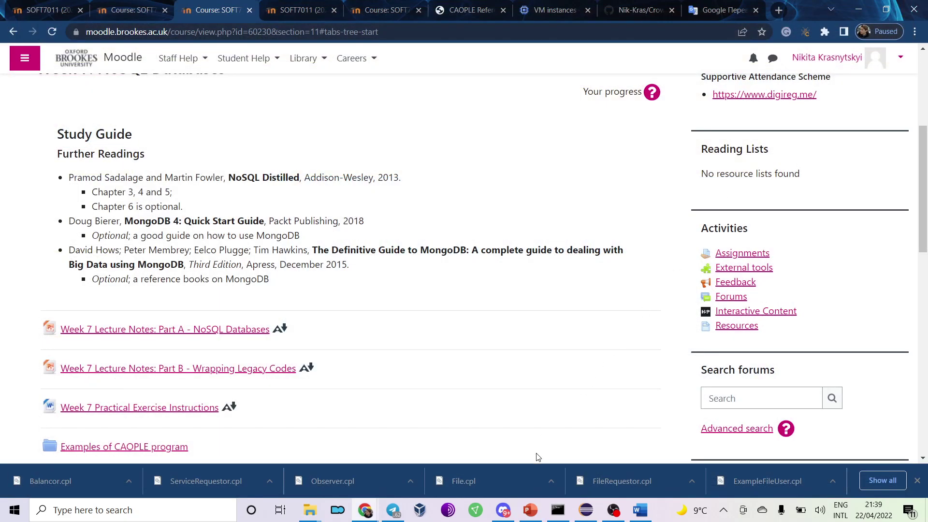
# View NoSQL Databases slide 11, minimize PowerPoint, and open Moodle's Week 8 section.
pyautogui.click(523, 514)
pyautogui.scroll(6, 72, 232)
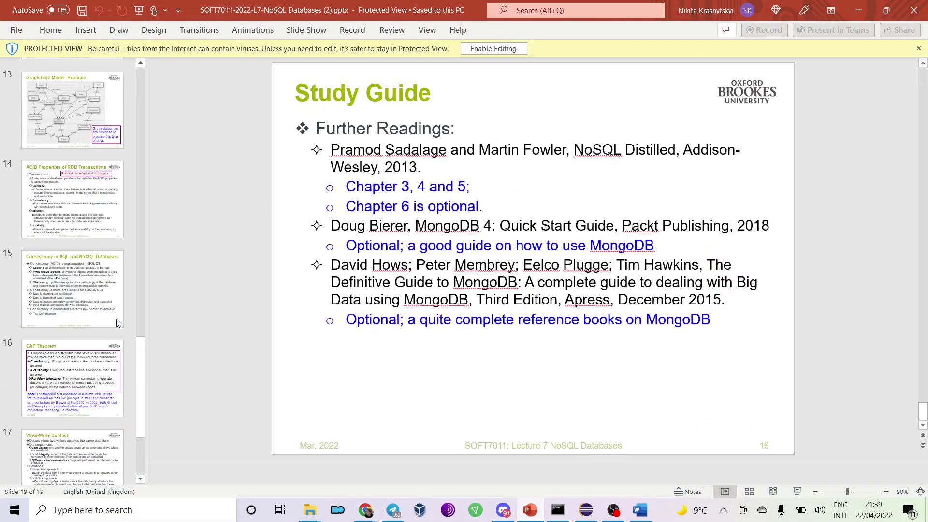
pyautogui.click(77, 173)
pyautogui.scroll(4, 77, 173)
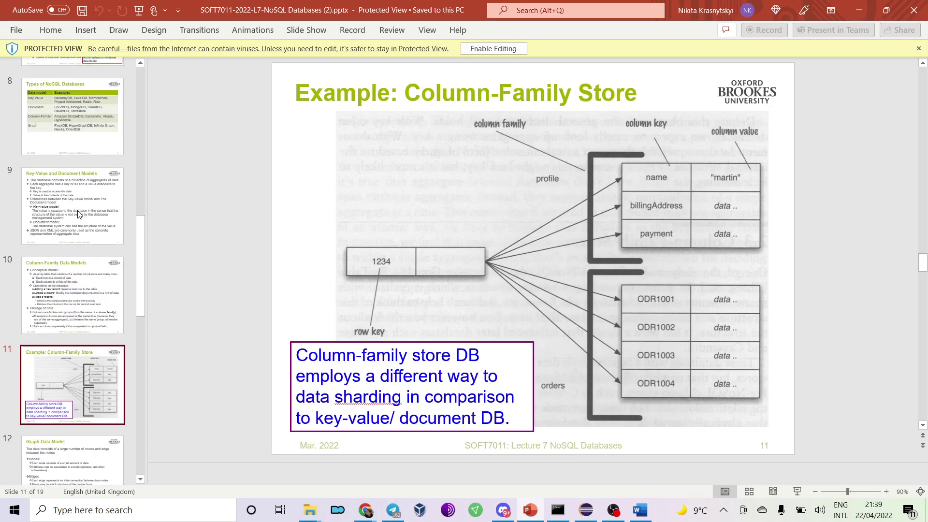
pyautogui.click(870, 10)
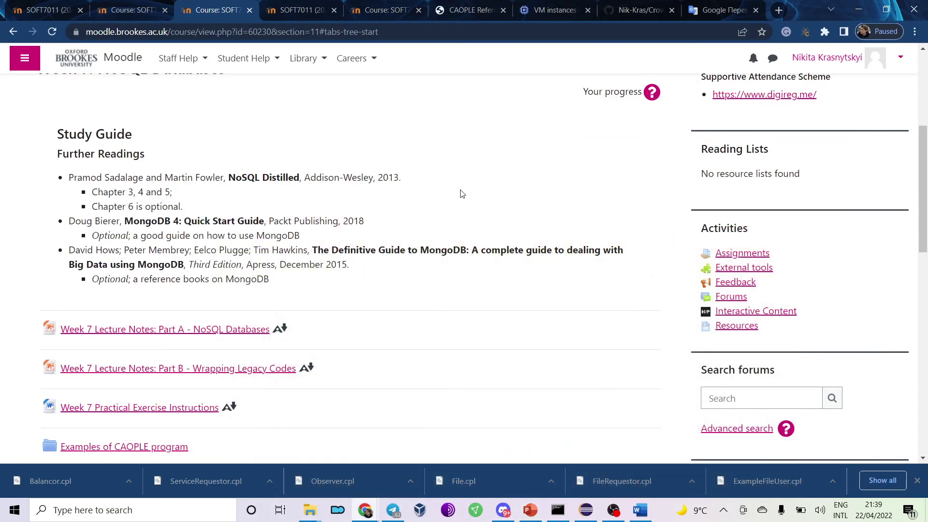
pyautogui.scroll(5, 405, 248)
pyautogui.click(234, 280)
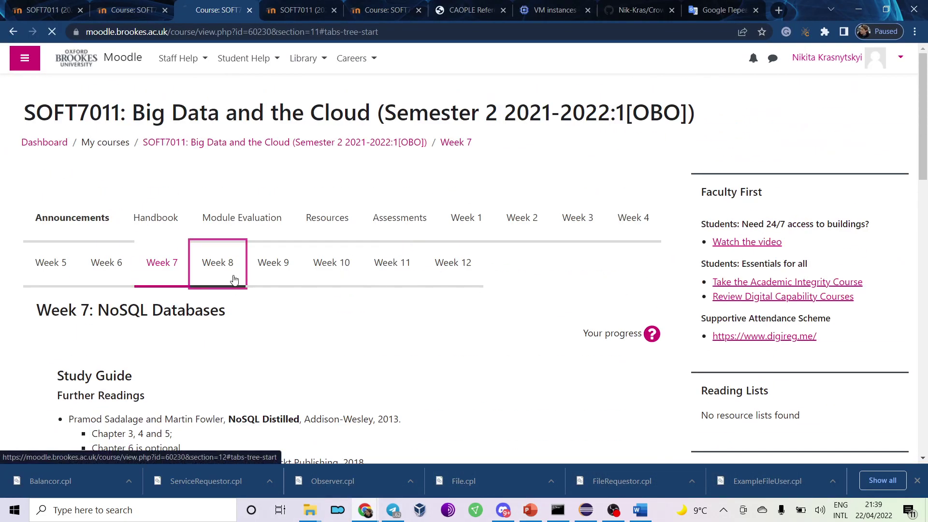
# Switch between Moodle's Week 8 and Week 9 sections, ending on Week 9.
pyautogui.click(255, 271)
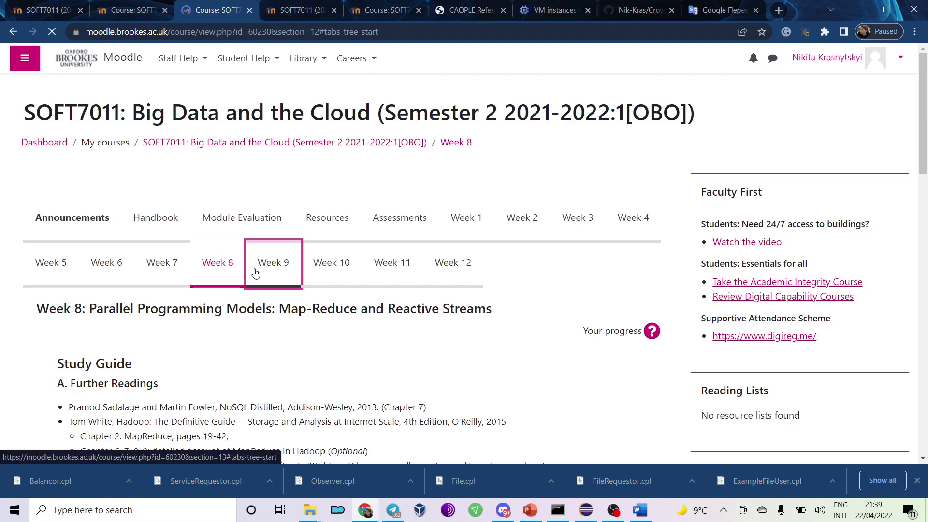
pyautogui.click(234, 274)
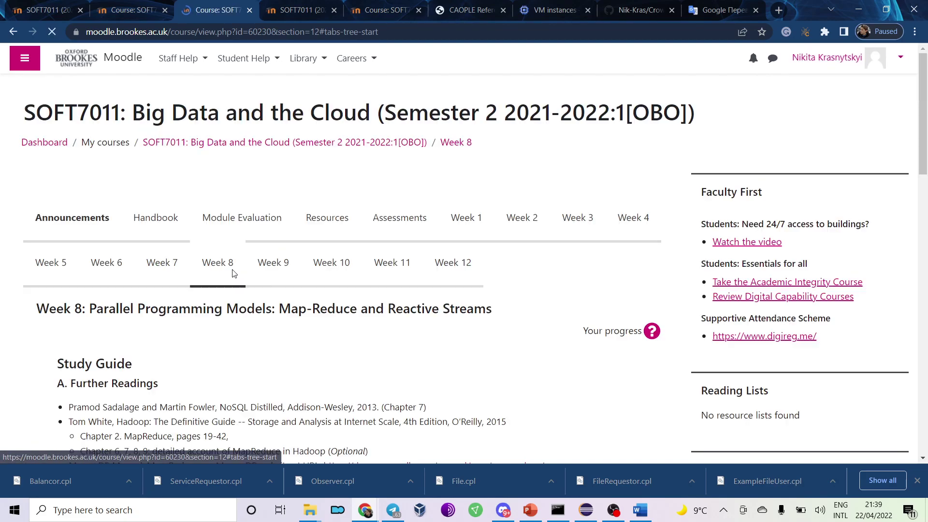
pyautogui.scroll(-5, 232, 274)
pyautogui.scroll(-10, 232, 274)
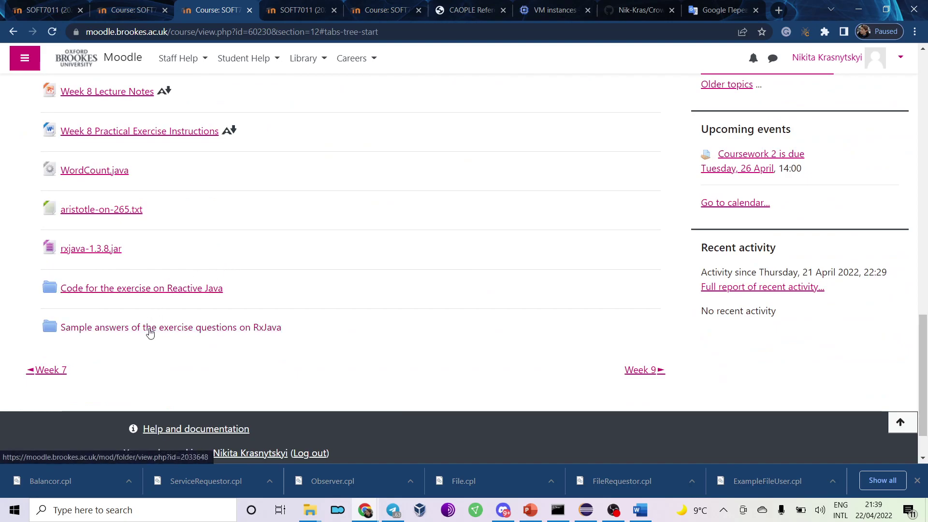
pyautogui.scroll(12, 151, 296)
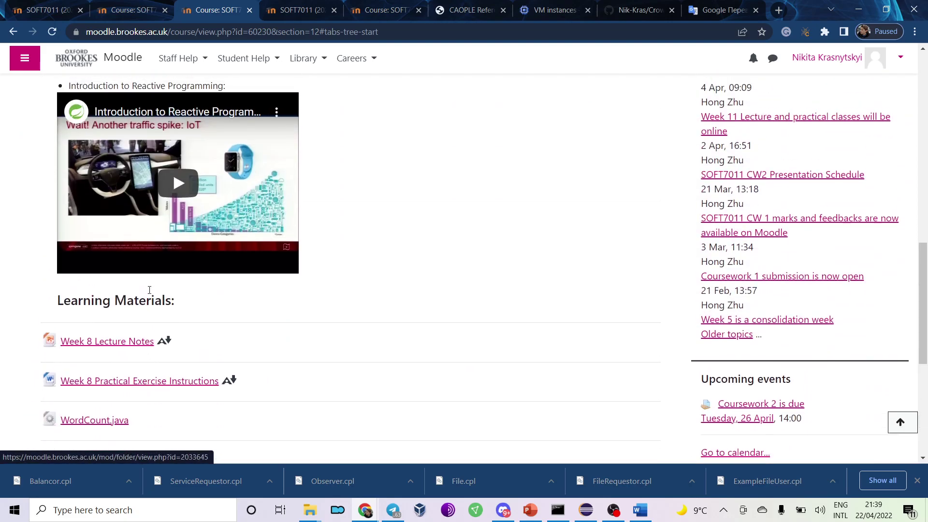
pyautogui.scroll(5, 149, 290)
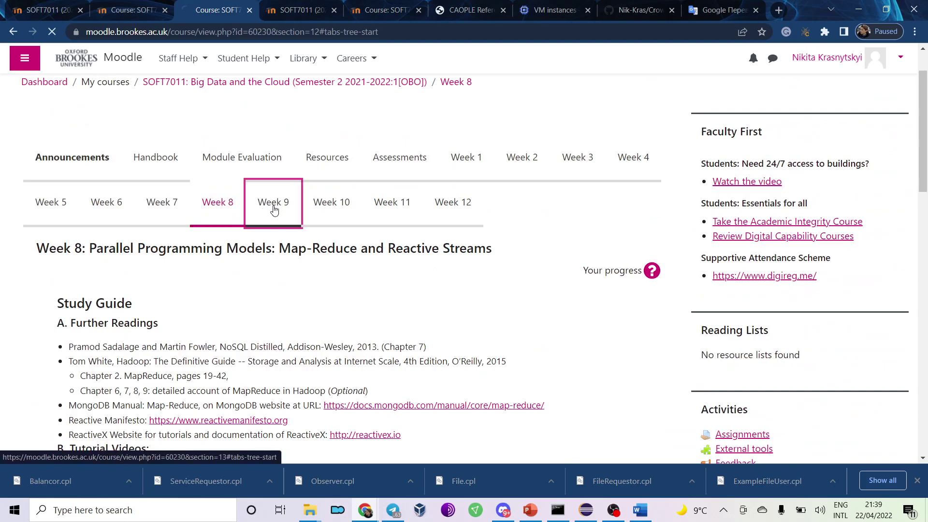
pyautogui.click(273, 207)
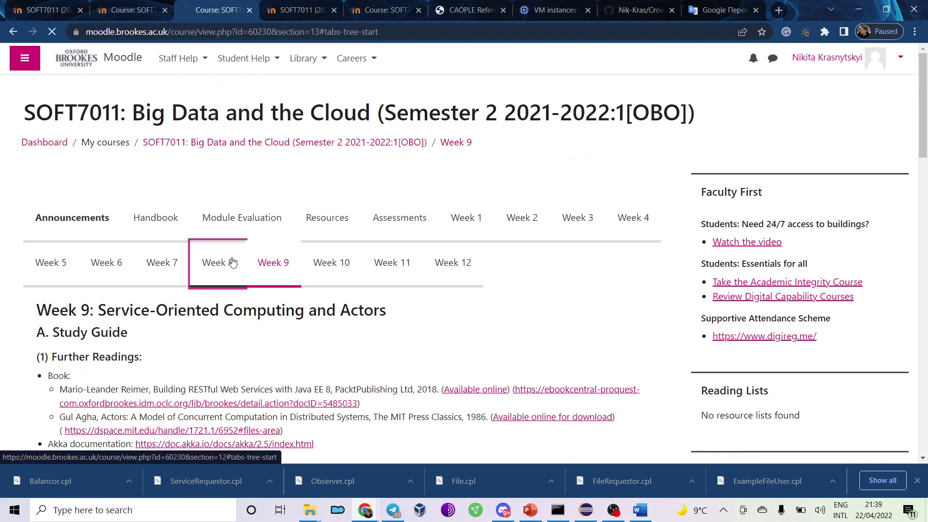
pyautogui.click(232, 263)
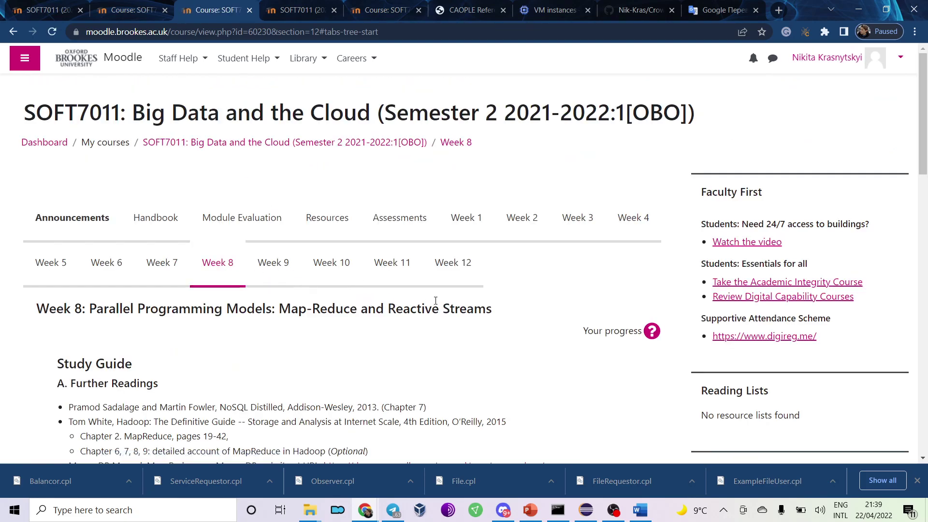
pyautogui.click(289, 282)
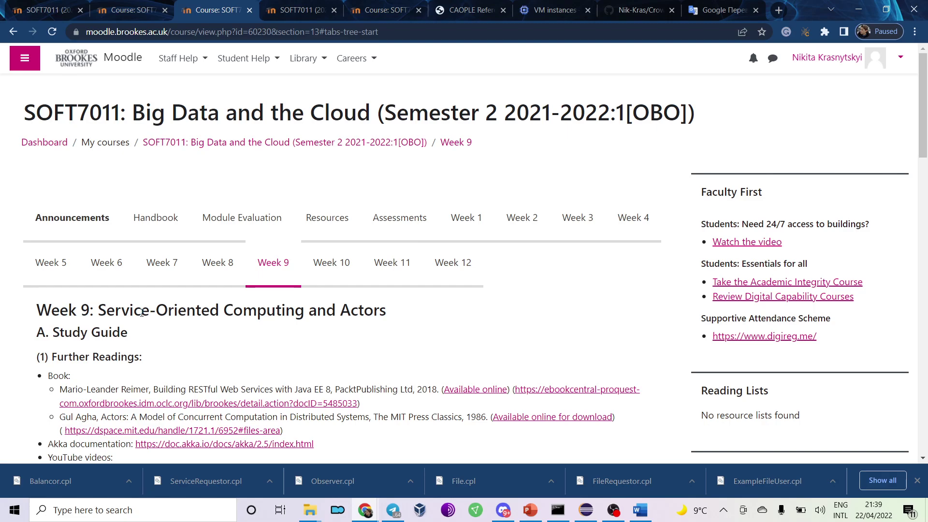
# Download the practical exercise files, CAOPLE Examples and Examples of CAOPLE Program folders as zips.
pyautogui.scroll(-2, 142, 313)
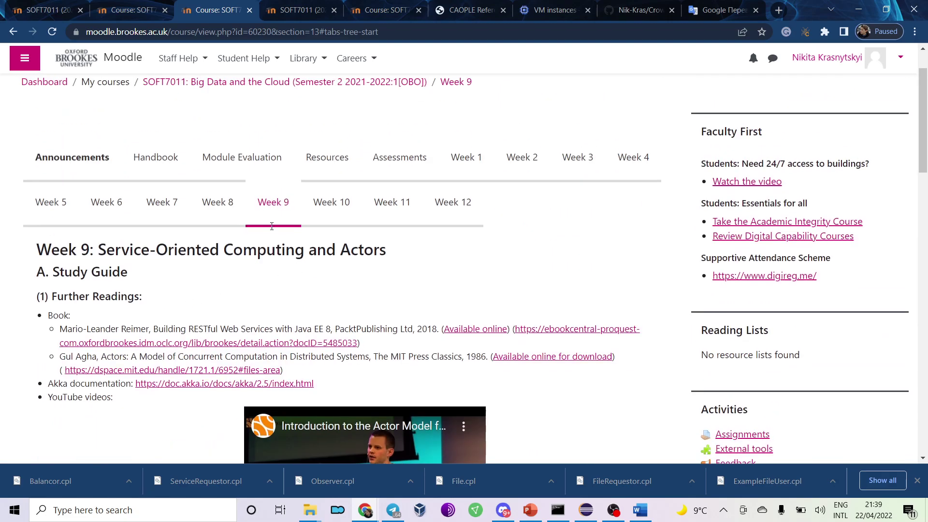
pyautogui.scroll(-12, 242, 254)
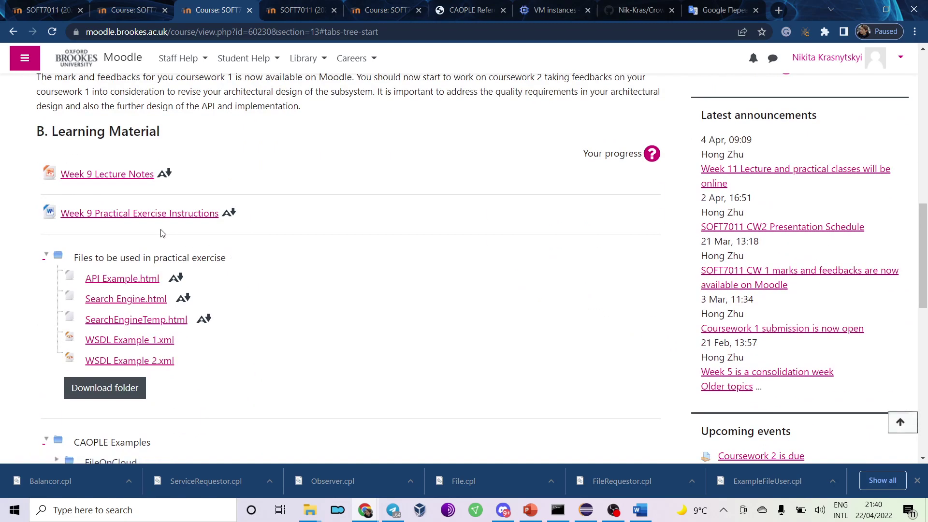
pyautogui.scroll(-3, 106, 236)
pyautogui.click(129, 272)
pyautogui.scroll(-2, 145, 309)
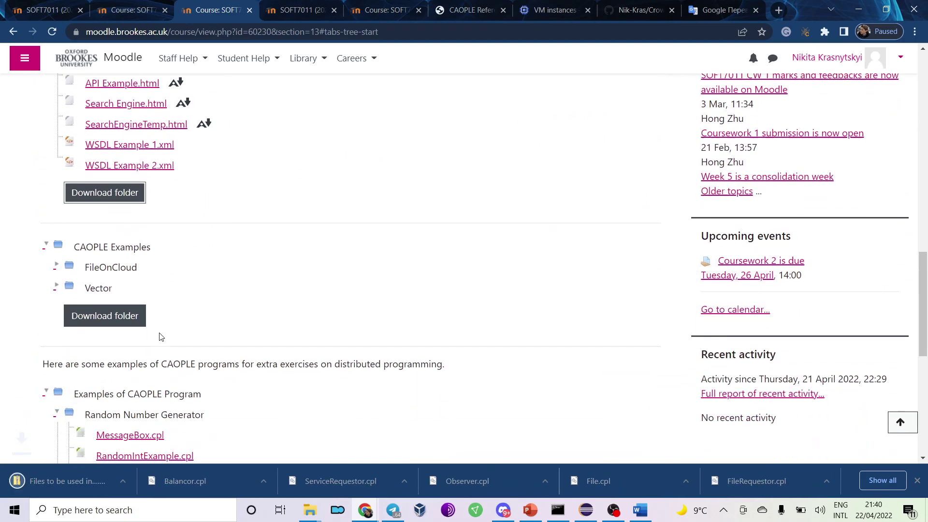
pyautogui.click(128, 269)
pyautogui.scroll(-7, 163, 279)
pyautogui.click(124, 300)
pyautogui.click(411, 482)
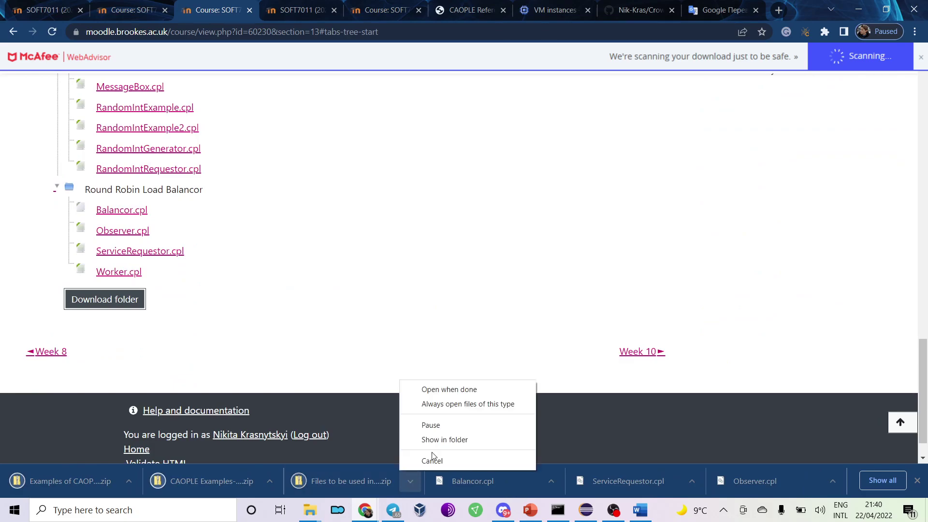
# Show the downloaded zip in Downloads and create a new folder there.
pyautogui.click(437, 441)
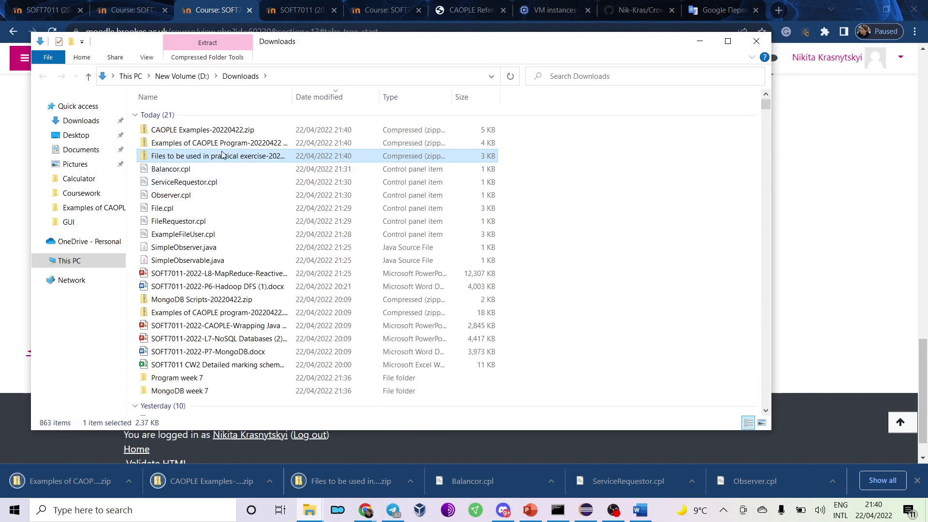
pyautogui.rightClick(575, 182)
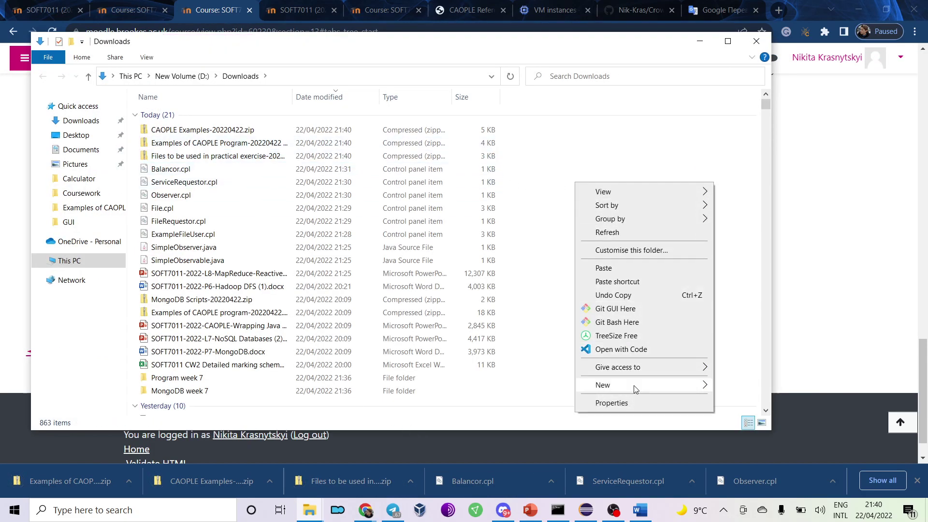
pyautogui.moveTo(633, 385)
pyautogui.click(759, 232)
pyautogui.write('week 9')
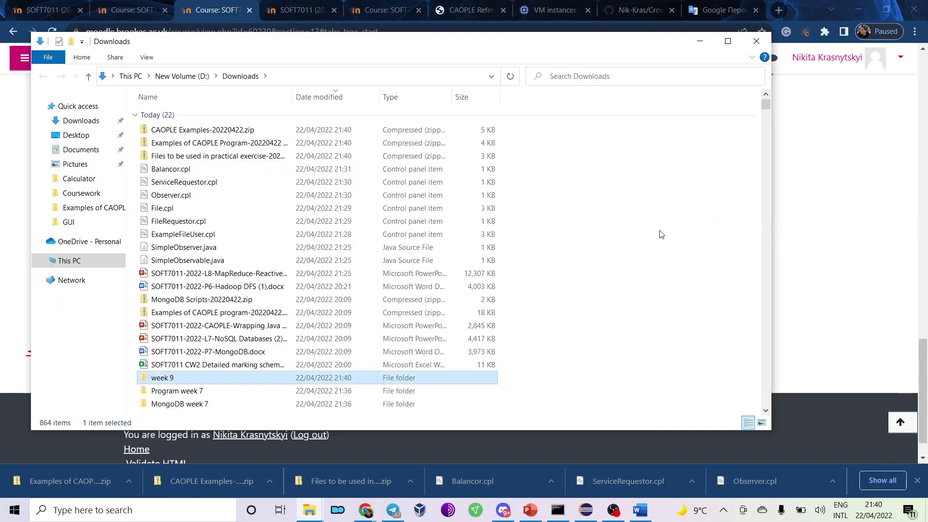
pyautogui.press('Return')
# Rename the new folder to 'Week 9'.
pyautogui.click(242, 131)
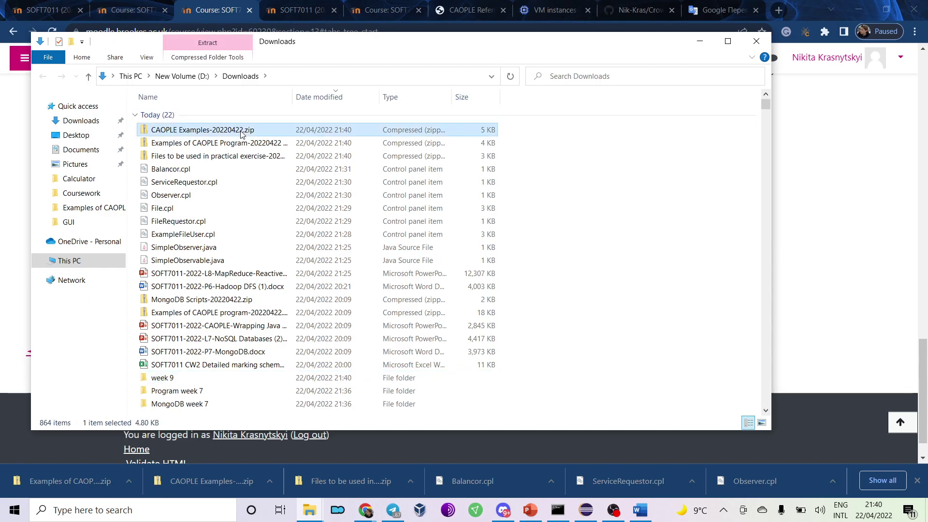
pyautogui.keyDown('shift'); pyautogui.click(245, 156); pyautogui.keyUp('shift')
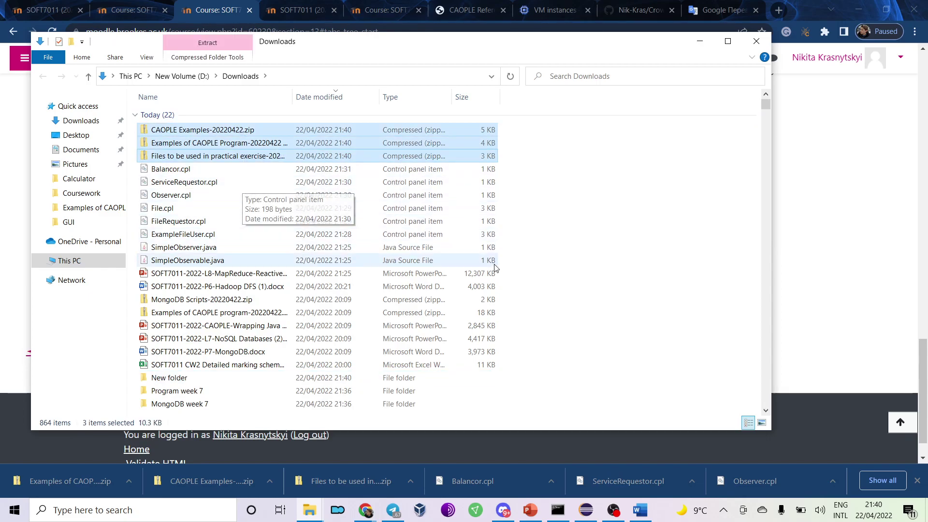
pyautogui.click(590, 321)
pyautogui.click(180, 382)
pyautogui.click(179, 382)
pyautogui.write('Week 9')
pyautogui.press('Return')
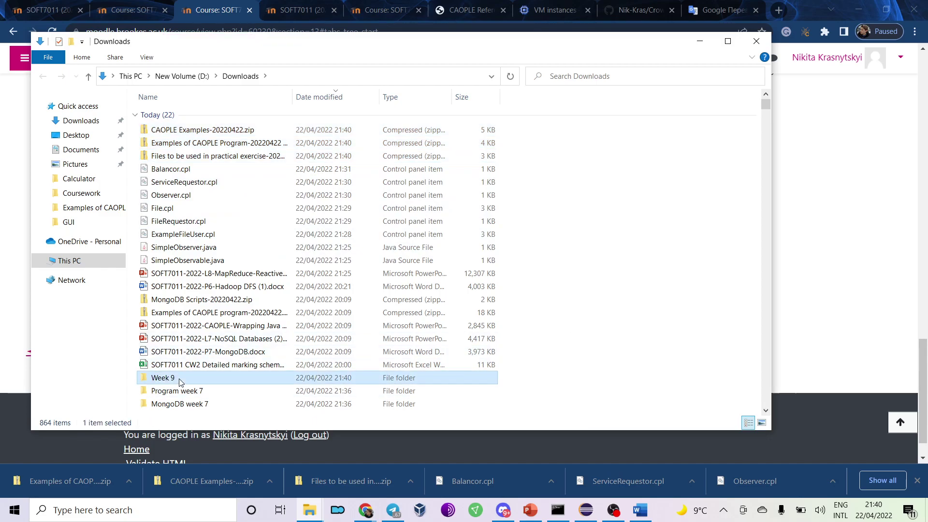
# Move the three week 9 zip files into the Week 9 folder.
pyautogui.click(227, 131)
pyautogui.keyDown('shift'); pyautogui.click(232, 155); pyautogui.keyUp('shift')
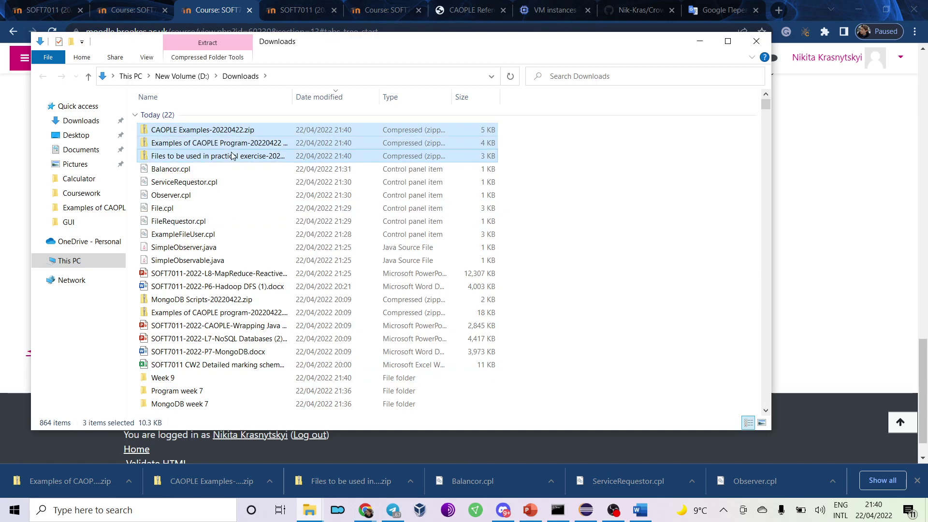
pyautogui.doubleClick(193, 380)
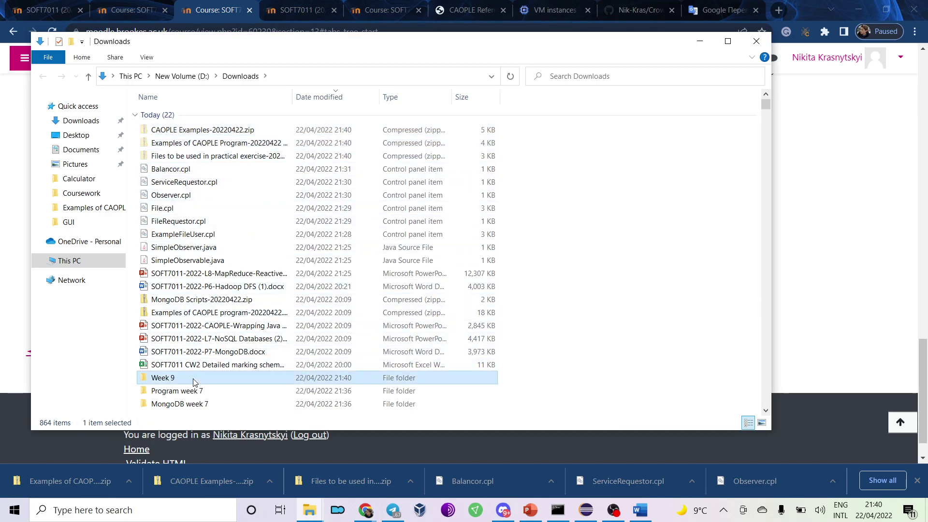
pyautogui.hotkey('ctrl', 'v')
# Use 7-Zip to extract the practical exercise, CAOPLE Examples and Examples of CAOPLE Program zips into their own folders.
pyautogui.click(256, 189)
pyautogui.click(220, 117)
pyautogui.rightClick(220, 117)
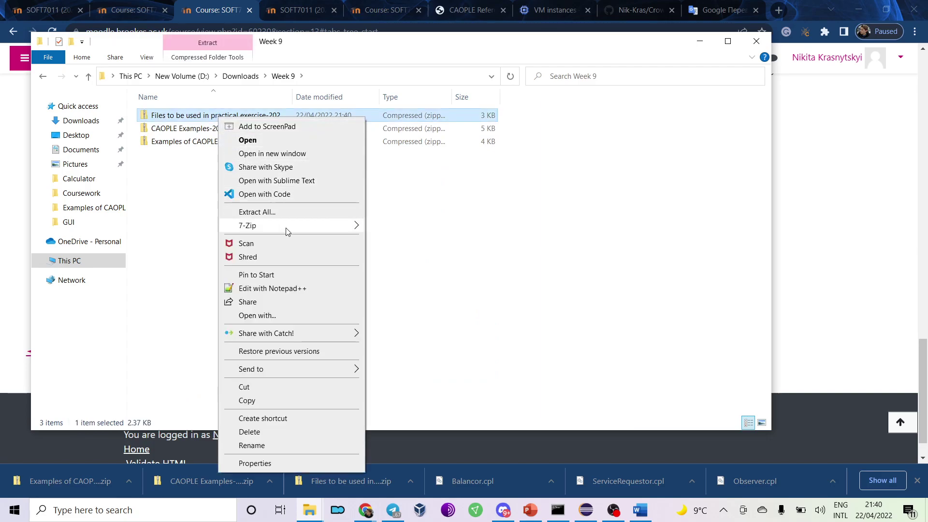
pyautogui.moveTo(325, 230)
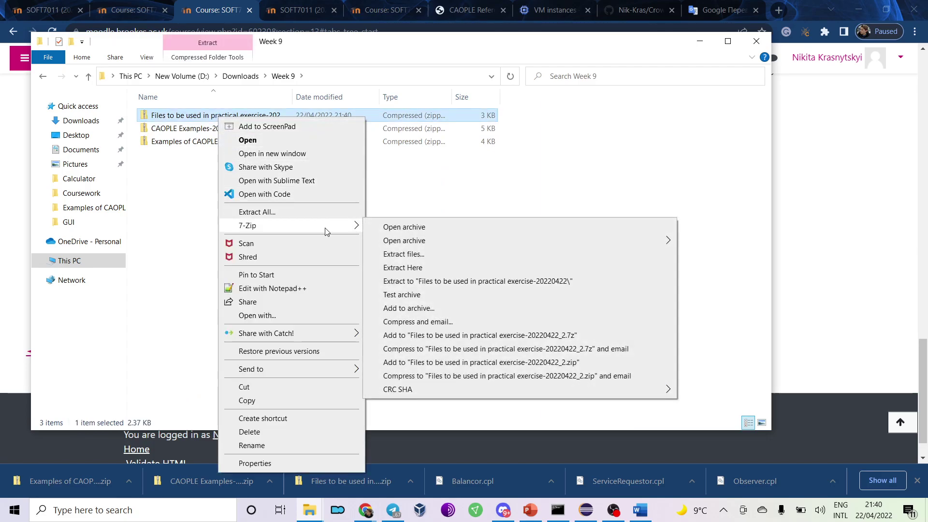
pyautogui.click(462, 286)
pyautogui.click(209, 133)
pyautogui.rightClick(209, 133)
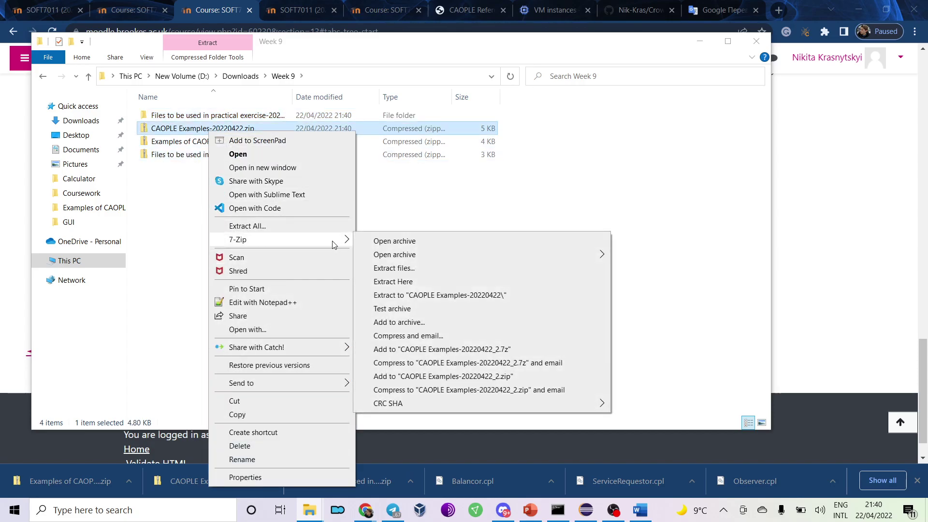
pyautogui.click(421, 294)
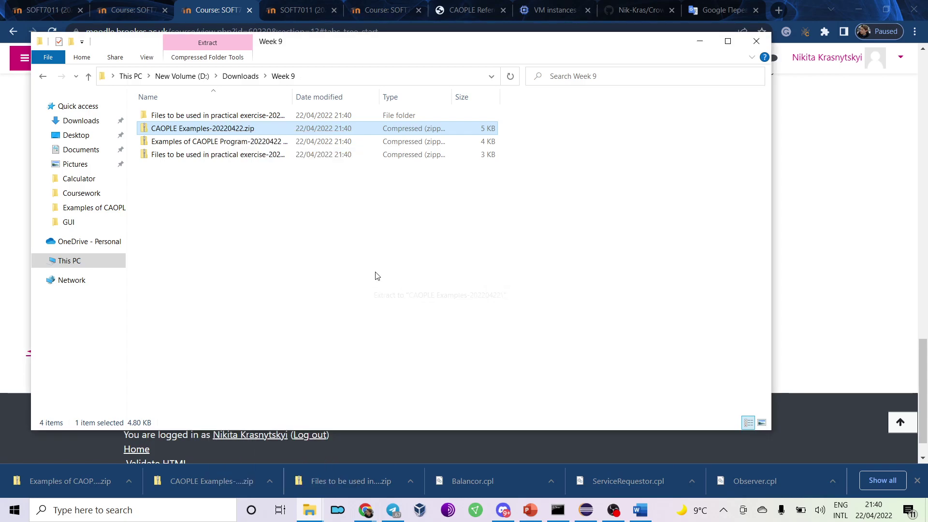
pyautogui.rightClick(207, 141)
pyautogui.click(183, 167)
pyautogui.click(178, 155)
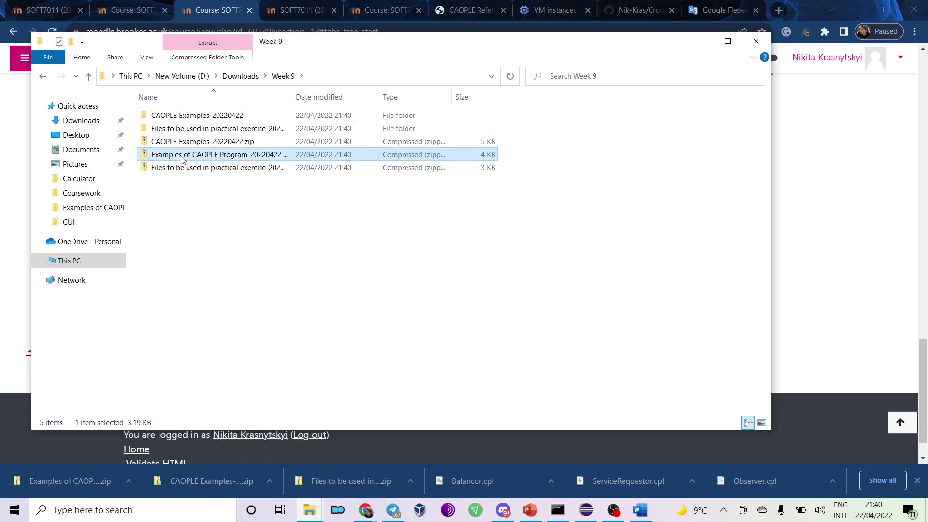
pyautogui.rightClick(181, 155)
pyautogui.moveTo(254, 252)
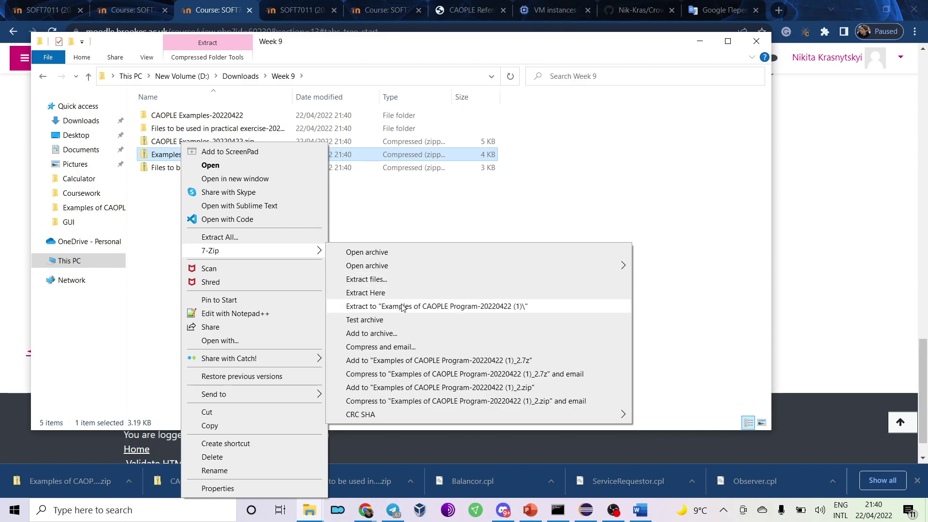
pyautogui.click(404, 307)
# Delete the three zip files.
pyautogui.click(203, 154)
pyautogui.keyDown('shift'); pyautogui.click(215, 181); pyautogui.keyUp('shift')
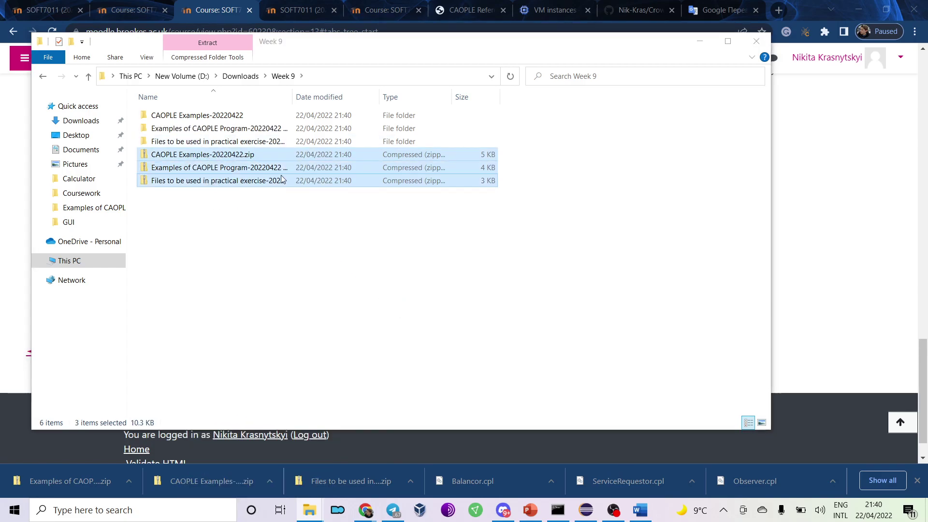
pyautogui.press('Delete')
# Rename the CAOPLE Examples-20220422 folder to 'CAOPLE Examples'.
pyautogui.click(189, 120)
pyautogui.click(210, 118)
pyautogui.click(212, 116)
pyautogui.moveTo(212, 116); pyautogui.dragTo(286, 121)
pyautogui.press('Delete')
pyautogui.press('BackSpace')
# Rename the Examples of CAOPLE Program folder to 'CAOPLE Program'.
pyautogui.click(224, 129)
pyautogui.click(199, 133)
pyautogui.click(273, 128)
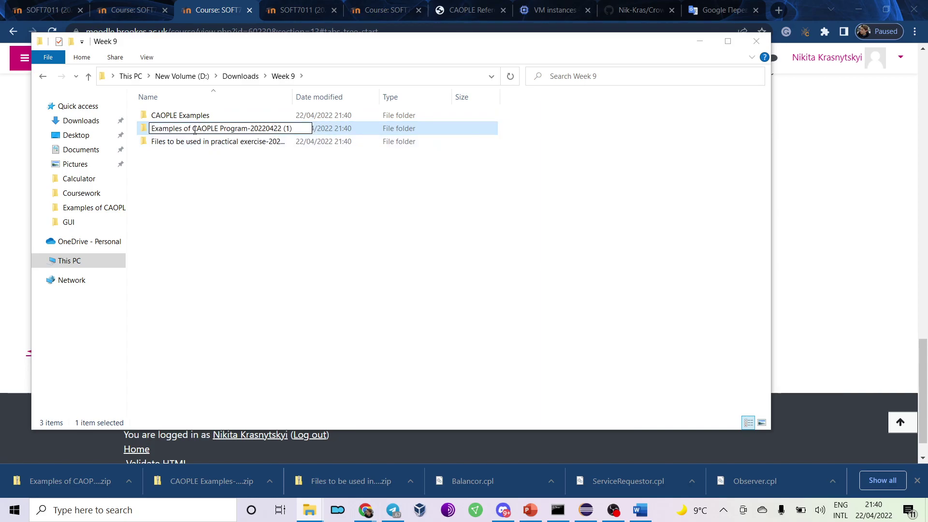
pyautogui.moveTo(192, 130); pyautogui.dragTo(89, 124)
pyautogui.press('BackSpace')
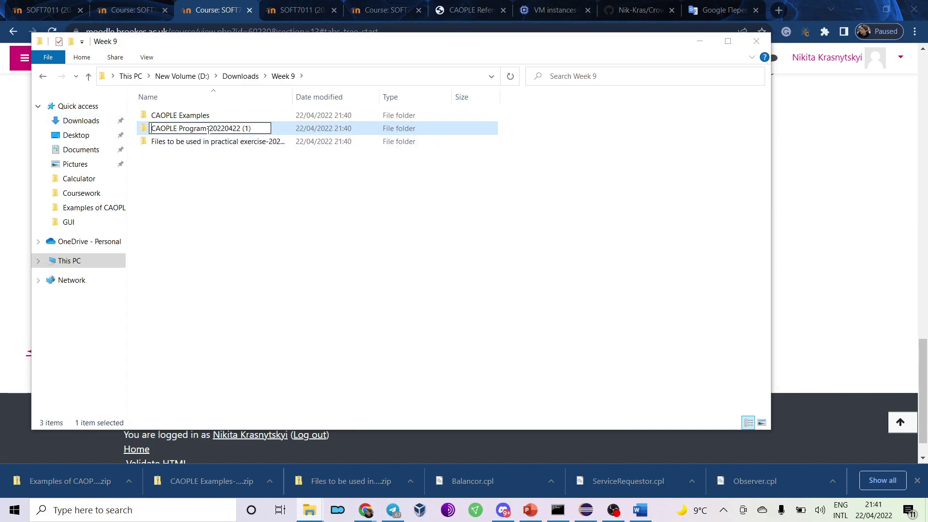
pyautogui.moveTo(205, 129); pyautogui.dragTo(261, 128)
pyautogui.press('BackSpace')
# Rename the practical exercise files folder to 'Practical exercise'.
pyautogui.click(190, 143)
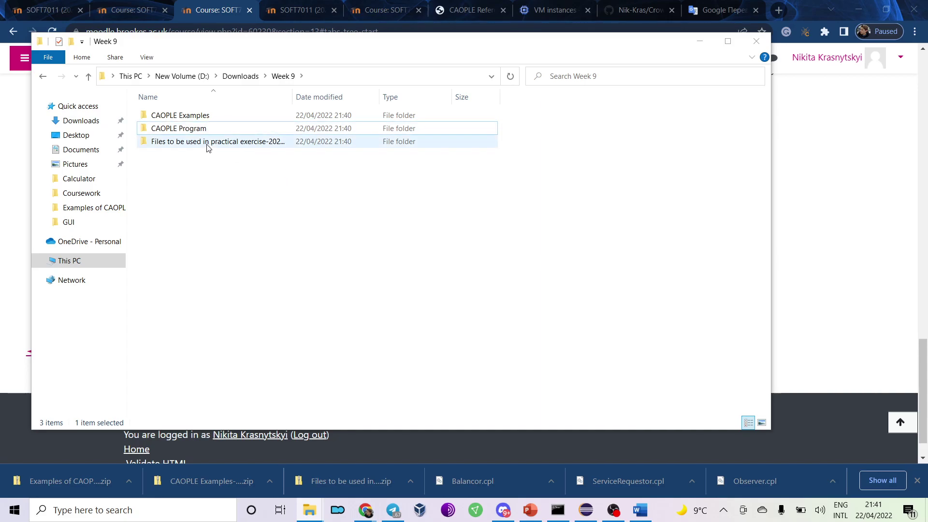
pyautogui.click(190, 144)
pyautogui.click(219, 142)
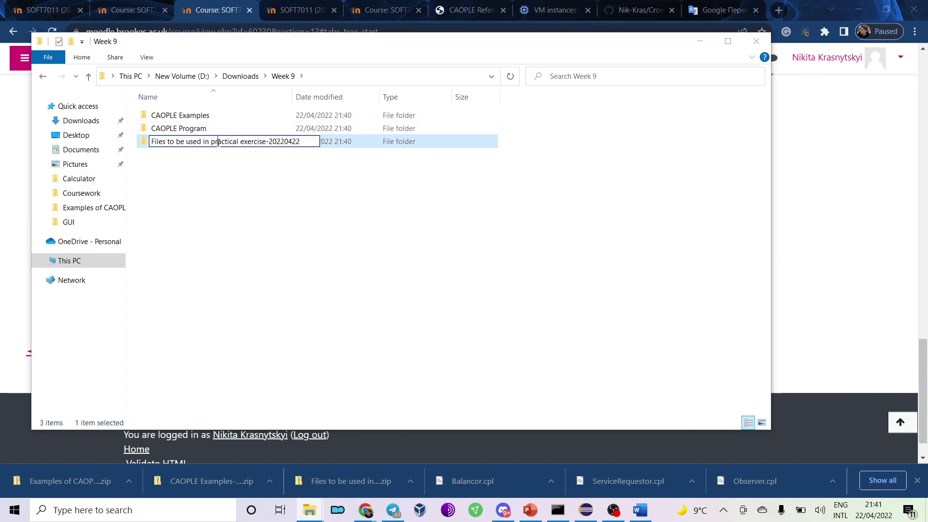
pyautogui.moveTo(214, 142); pyautogui.dragTo(108, 145)
pyautogui.write('P')
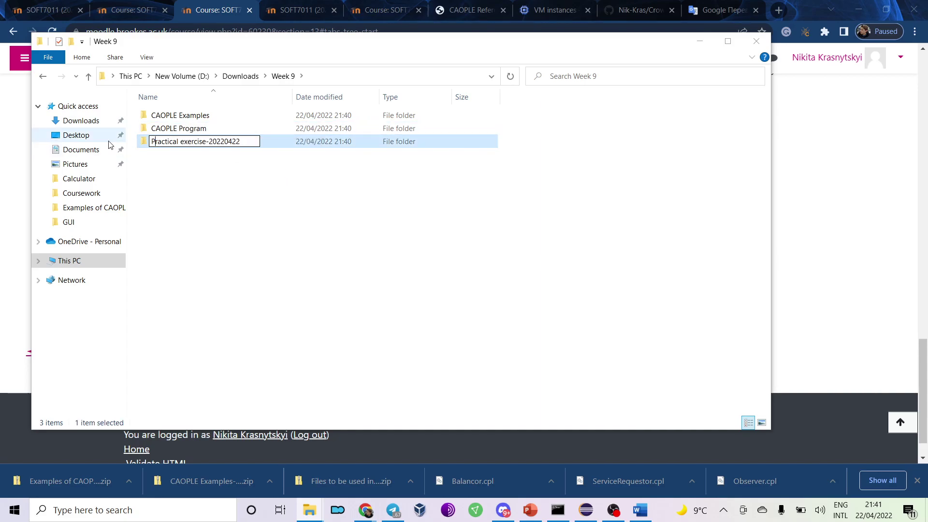
pyautogui.moveTo(242, 142); pyautogui.dragTo(211, 137)
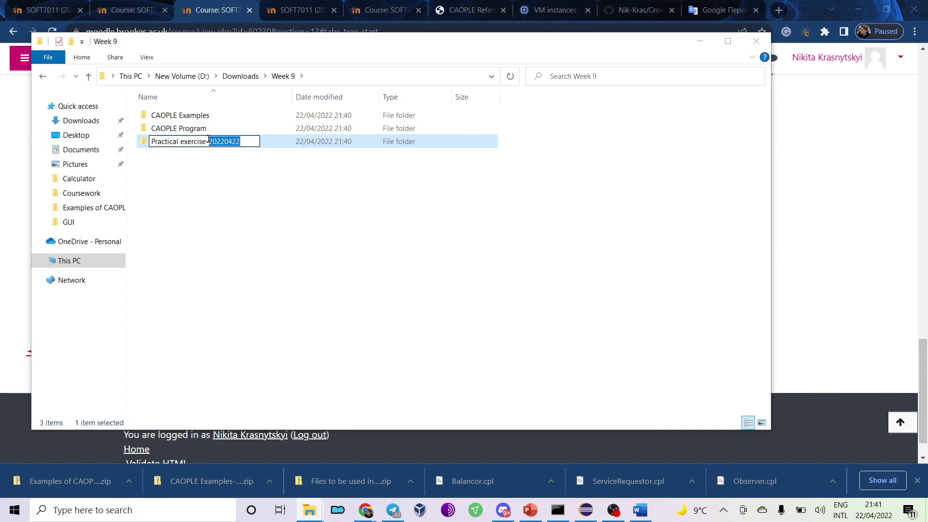
pyautogui.press('BackSpace')
pyautogui.click(257, 186)
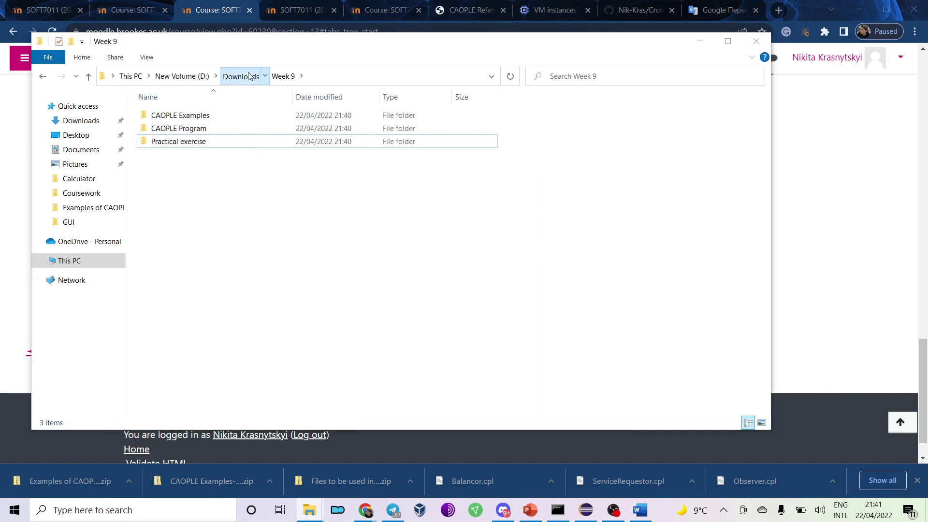
# Go back to Downloads and select the Week 9 folder.
pyautogui.click(241, 76)
pyautogui.click(218, 286)
pyautogui.click(207, 340)
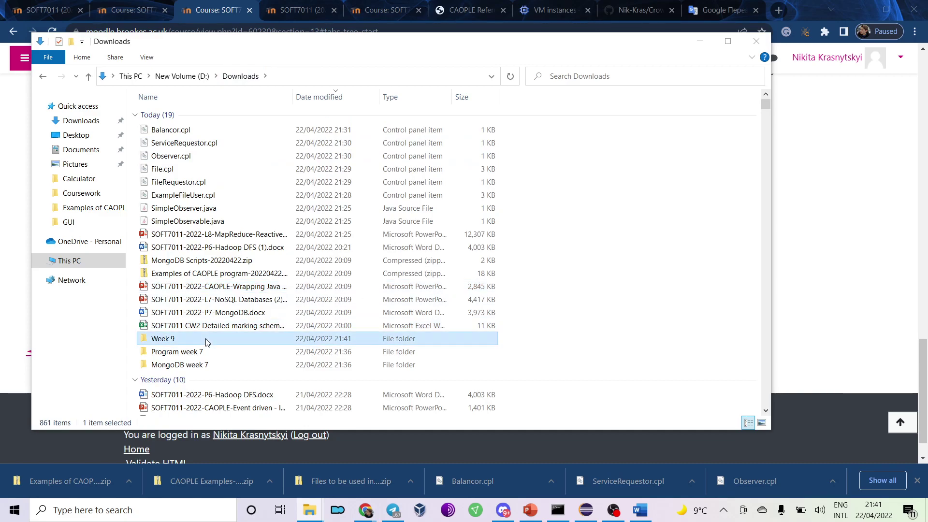
# Paste the Week 9 folder into the Coursework project folder.
pyautogui.click(79, 178)
pyautogui.click(82, 192)
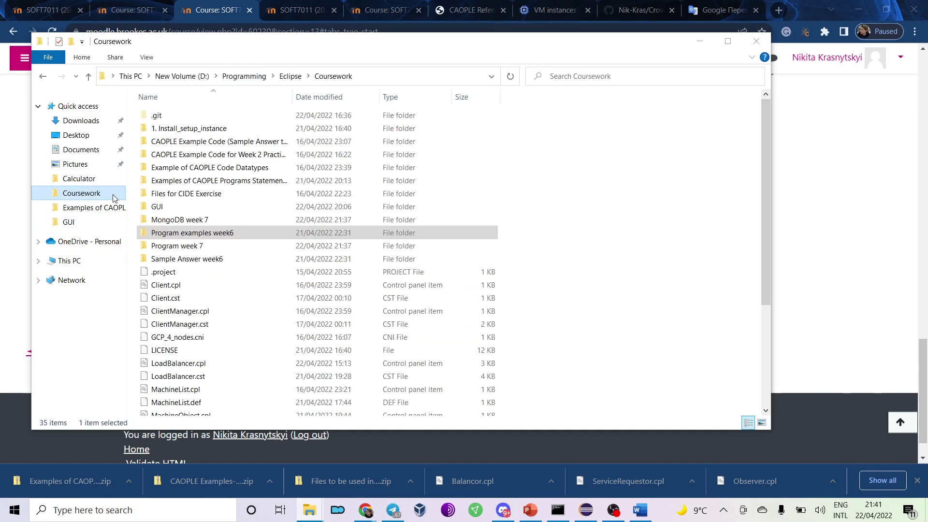
pyautogui.click(550, 204)
pyautogui.hotkey('ctrl', 'v')
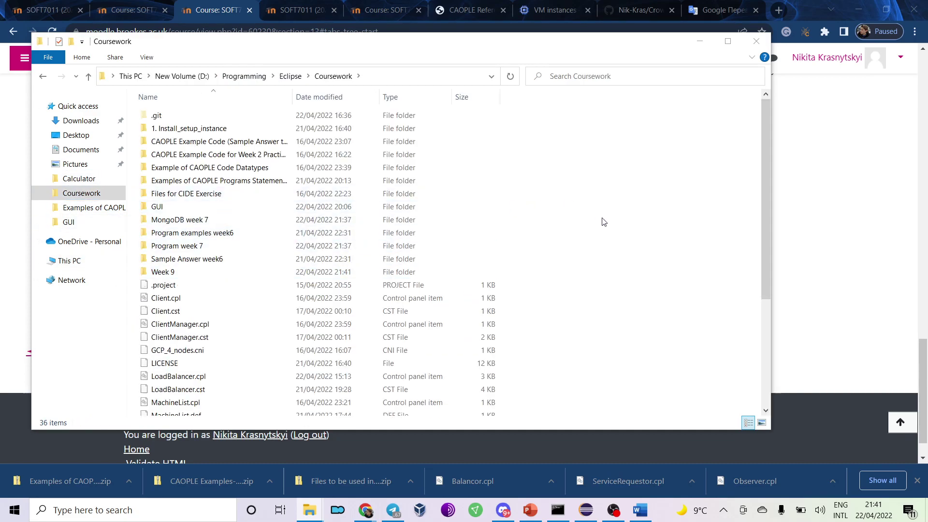
# Create a Week 7 folder and move Program week 7 and MongoDB week 7 into it.
pyautogui.rightClick(590, 247)
pyautogui.moveTo(650, 452)
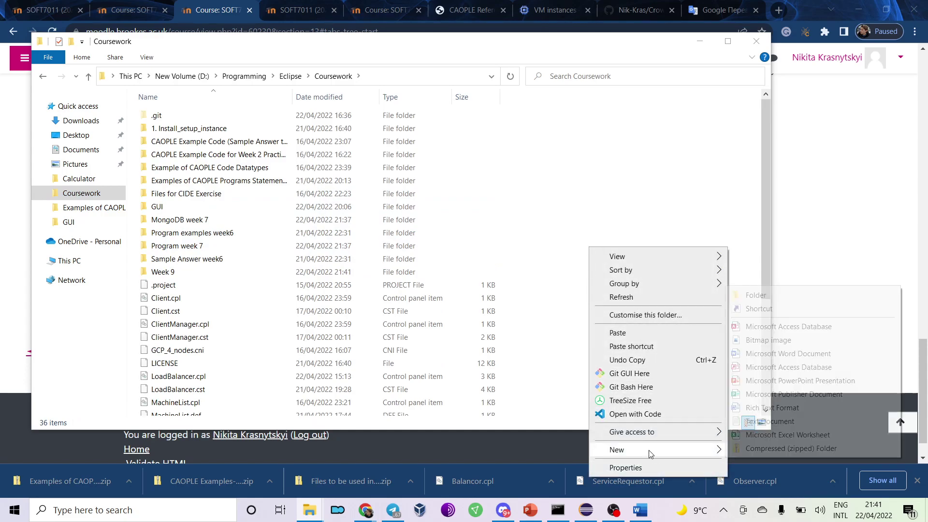
pyautogui.click(756, 295)
pyautogui.write('Week 7')
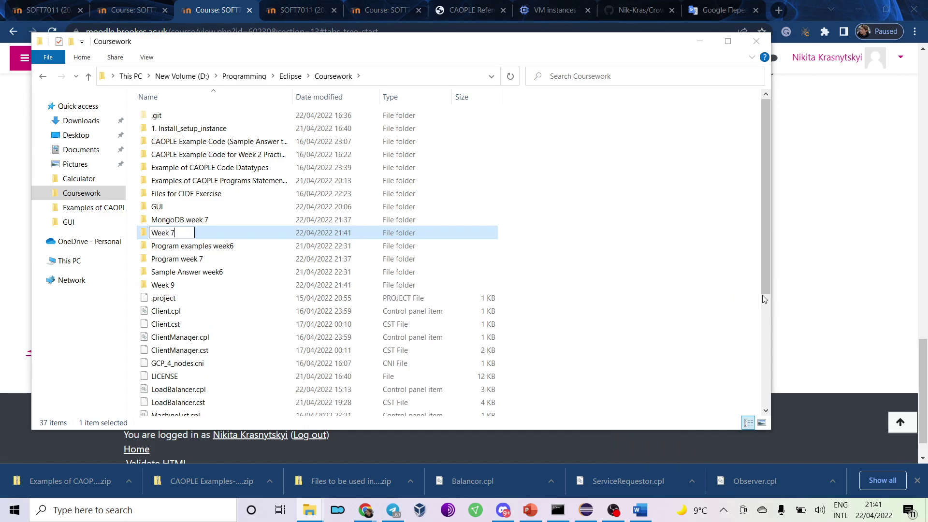
pyautogui.press('Return')
pyautogui.click(242, 246)
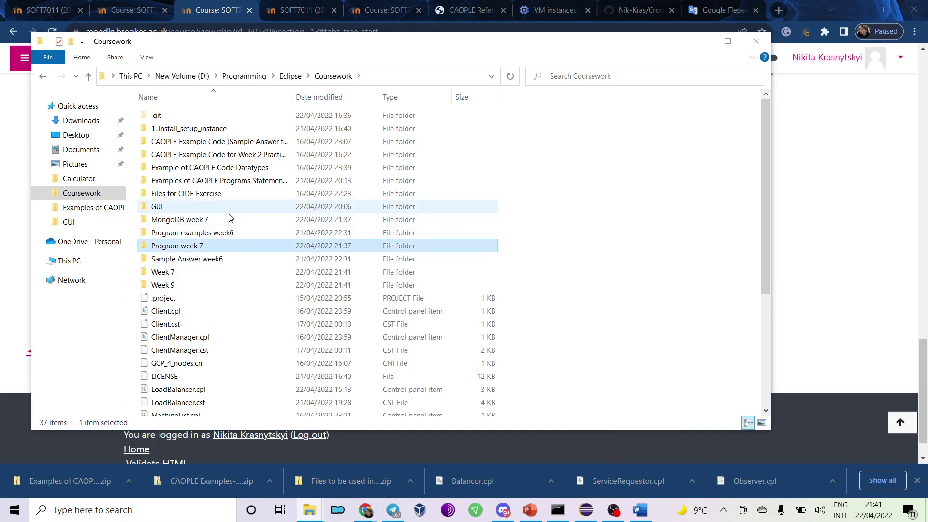
pyautogui.keyDown('ctrl'); pyautogui.click(193, 220); pyautogui.keyUp('ctrl')
pyautogui.moveTo(193, 220); pyautogui.dragTo(175, 271)
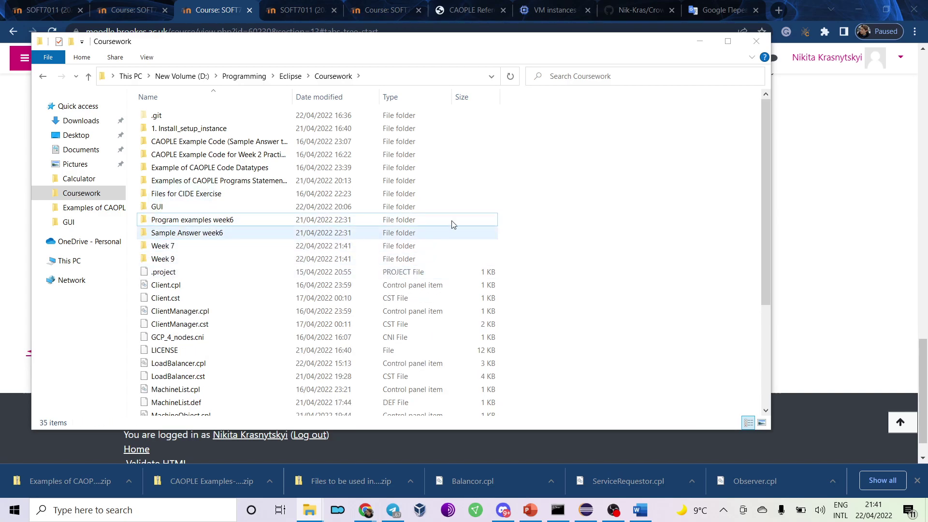
# Create a new folder named 'Week 6' in Coursework.
pyautogui.rightClick(522, 235)
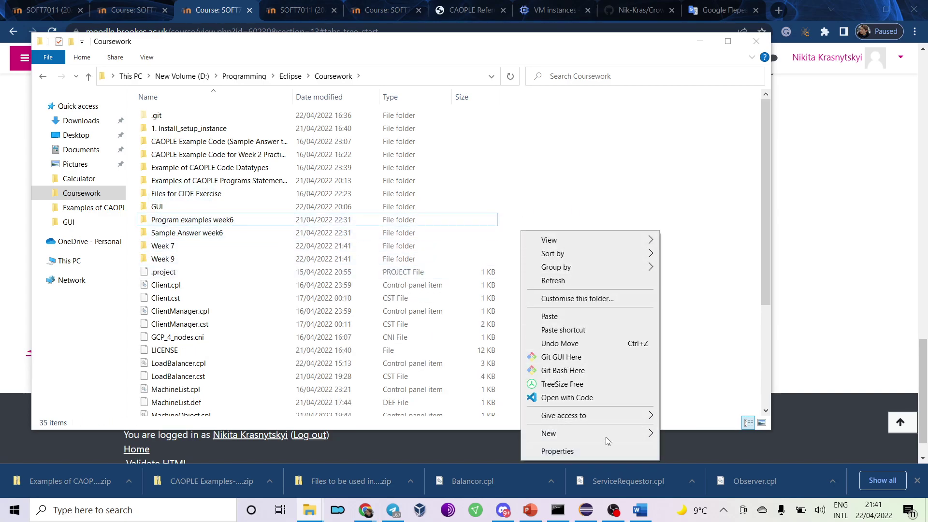
pyautogui.moveTo(605, 438)
pyautogui.click(719, 283)
pyautogui.write('w')
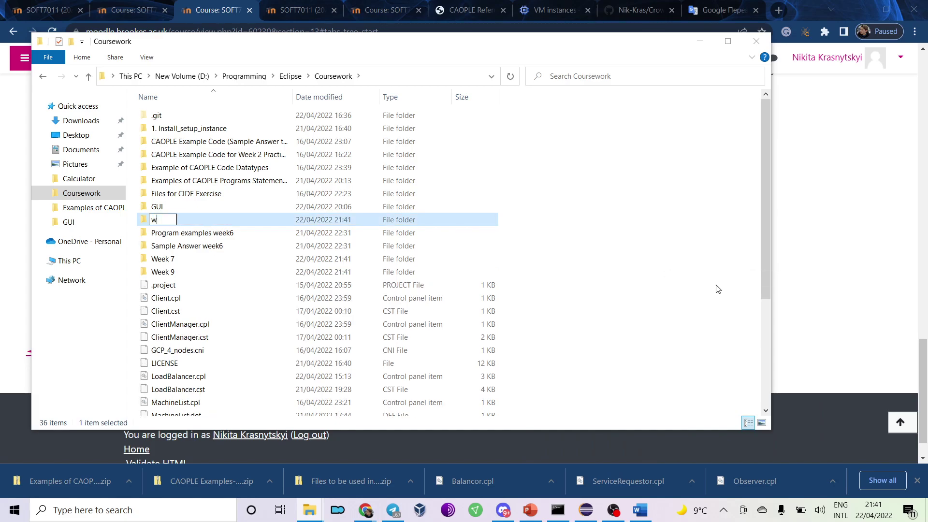
pyautogui.write('eek 6')
pyautogui.press('Return')
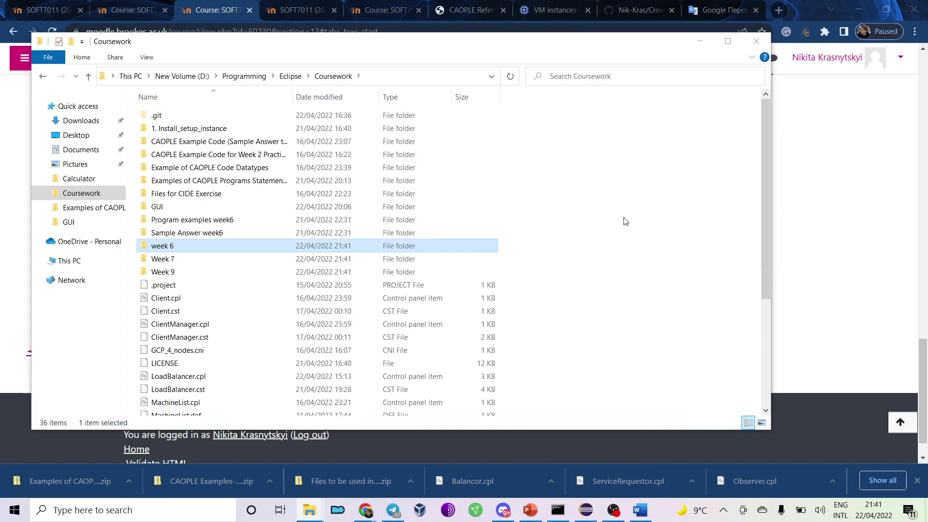
pyautogui.click(158, 249)
pyautogui.click(156, 247)
pyautogui.write('W')
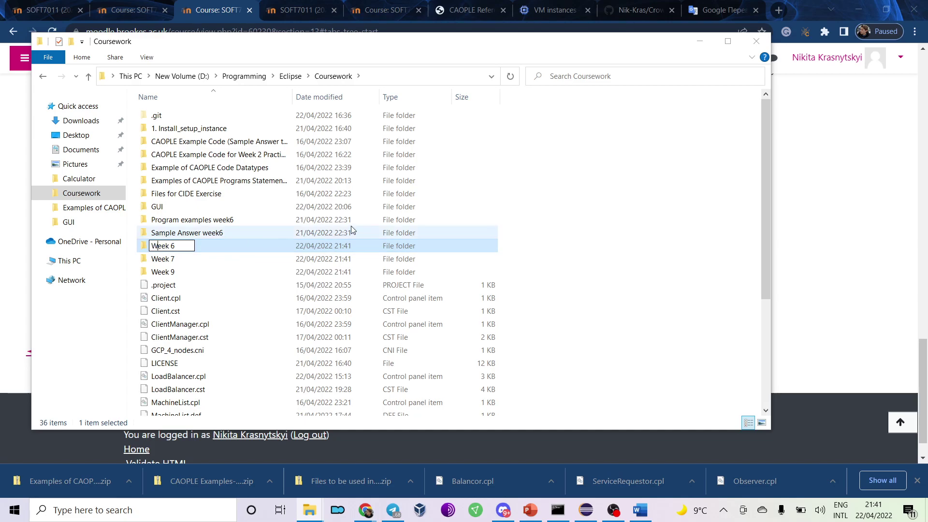
# Move Program examples week6 and Sample Answer week6 into Week 6.
pyautogui.click(290, 220)
pyautogui.keyDown('ctrl'); pyautogui.click(274, 236); pyautogui.keyUp('ctrl')
pyautogui.moveTo(211, 222); pyautogui.dragTo(194, 247)
pyautogui.click(220, 212)
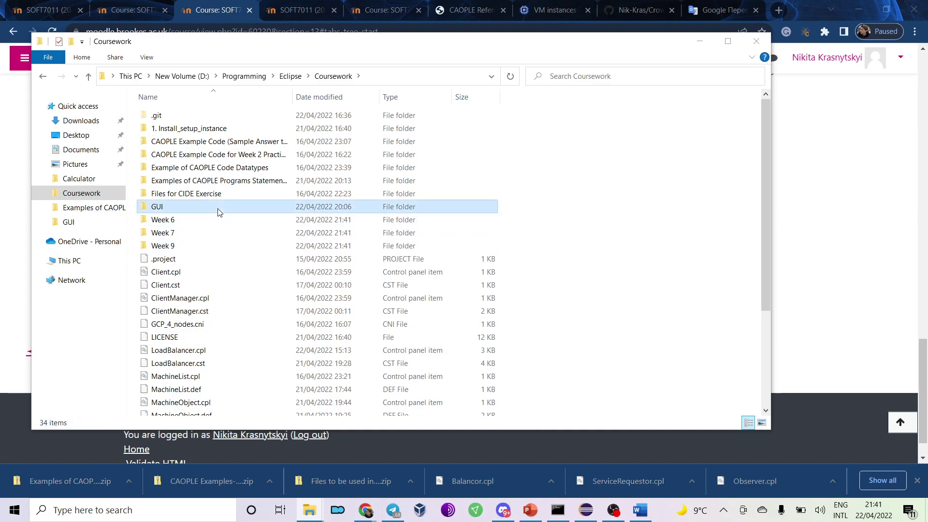
# Create a new folder named 'Week 1-5' in Coursework.
pyautogui.click(216, 196)
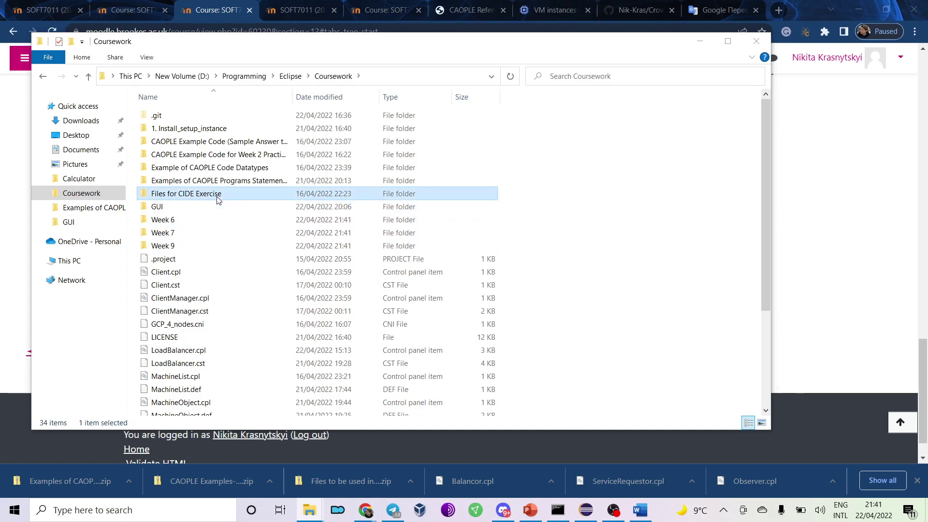
pyautogui.rightClick(561, 206)
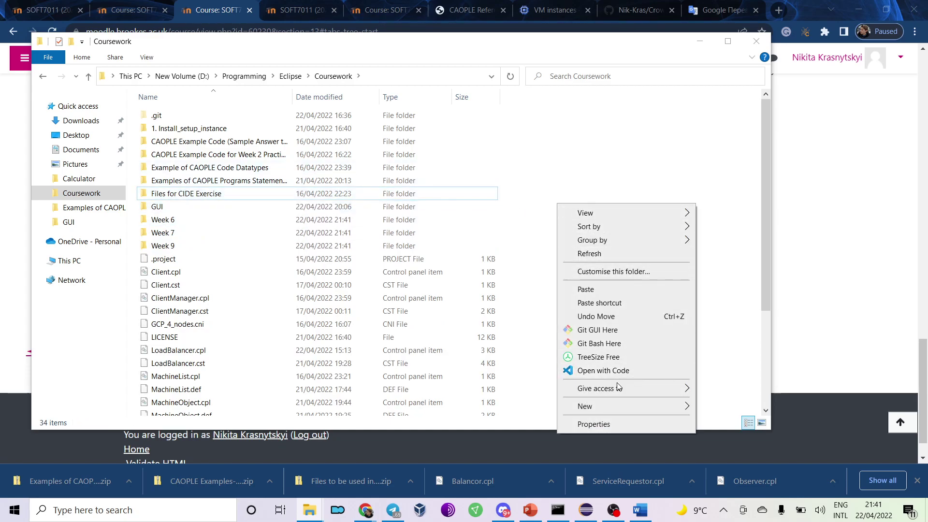
pyautogui.moveTo(625, 406)
pyautogui.click(724, 258)
pyautogui.write('Week ')
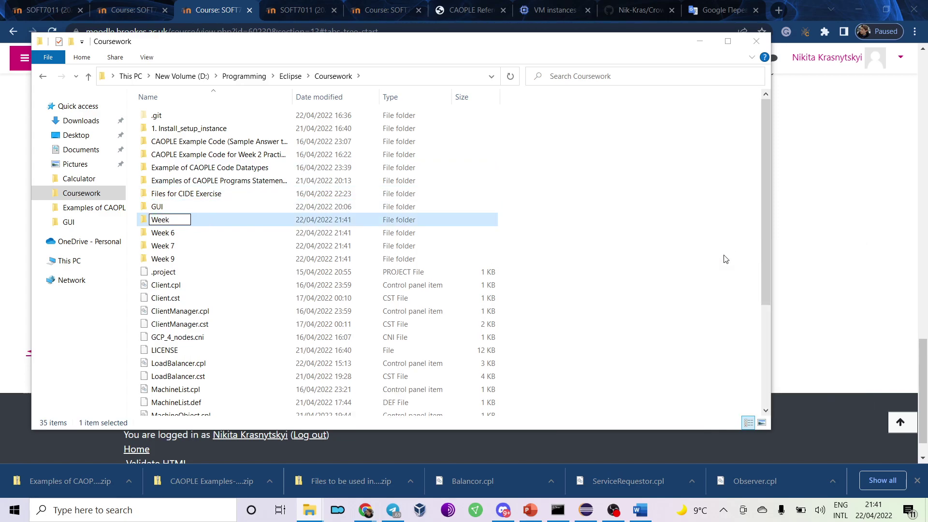
pyautogui.write('15')
pyautogui.press('Left')
pyautogui.write('-')
pyautogui.click(583, 223)
# Move the five earlier-week example and exercise folders into Week 1-5.
pyautogui.click(278, 193)
pyautogui.keyDown('shift'); pyautogui.click(227, 141); pyautogui.keyUp('shift')
pyautogui.moveTo(218, 146); pyautogui.dragTo(191, 224)
pyautogui.click(221, 152)
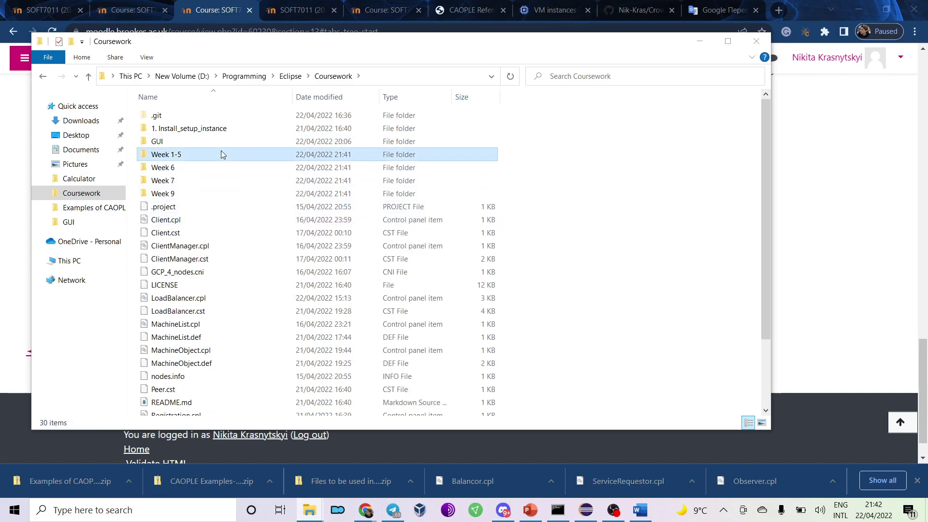
pyautogui.click(614, 154)
# Check the contents of Week 7, then open the Week 9 folder.
pyautogui.scroll(-1, 556, 196)
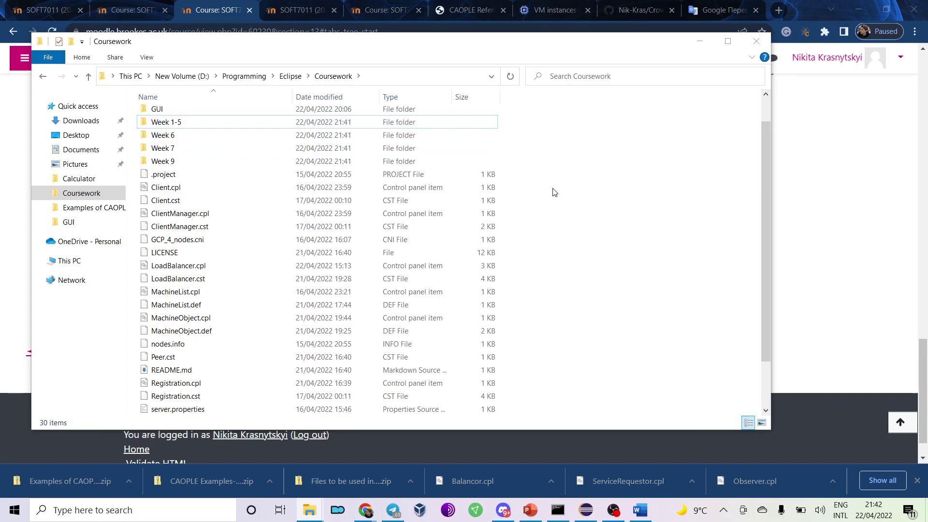
pyautogui.doubleClick(210, 150)
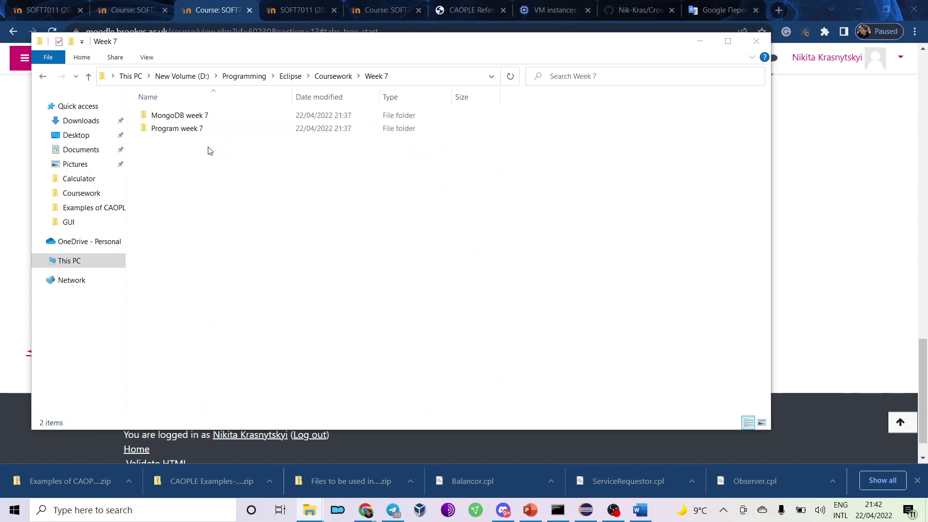
pyautogui.click(334, 76)
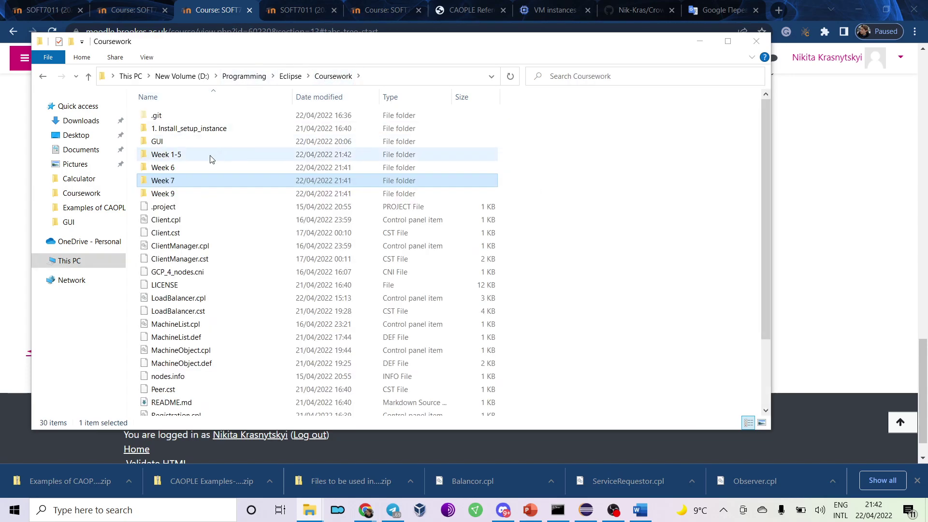
pyautogui.doubleClick(191, 189)
# Reopen Week 9 and briefly check inside CAOPLE Examples before returning to Week 9.
pyautogui.click(338, 77)
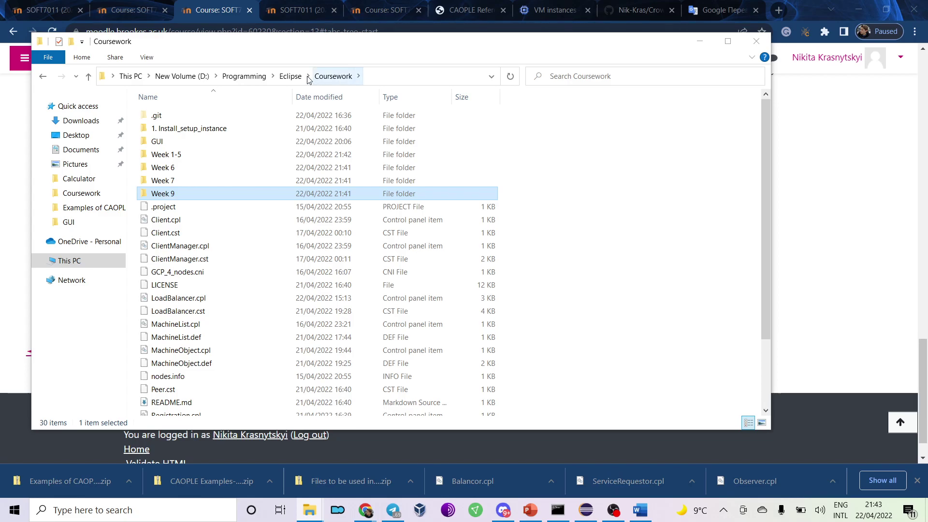
pyautogui.doubleClick(196, 193)
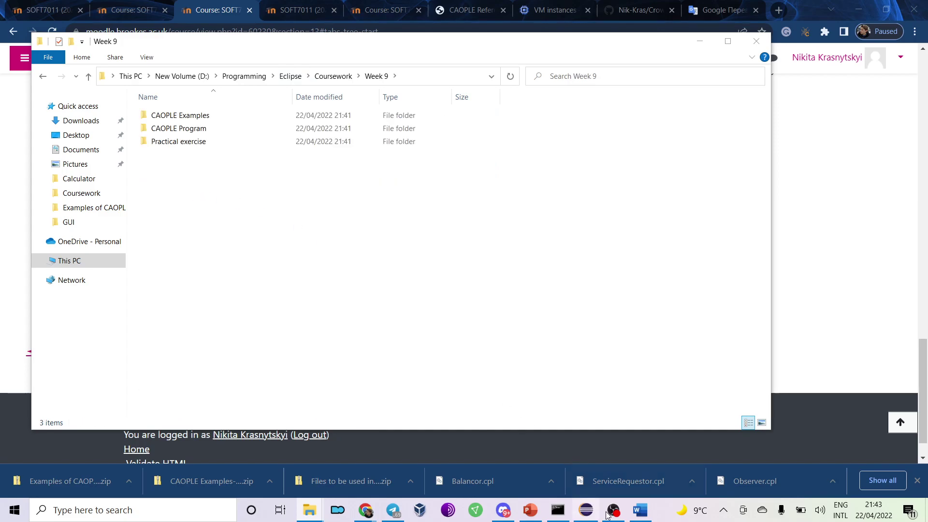
pyautogui.click(614, 510)
pyautogui.click(614, 509)
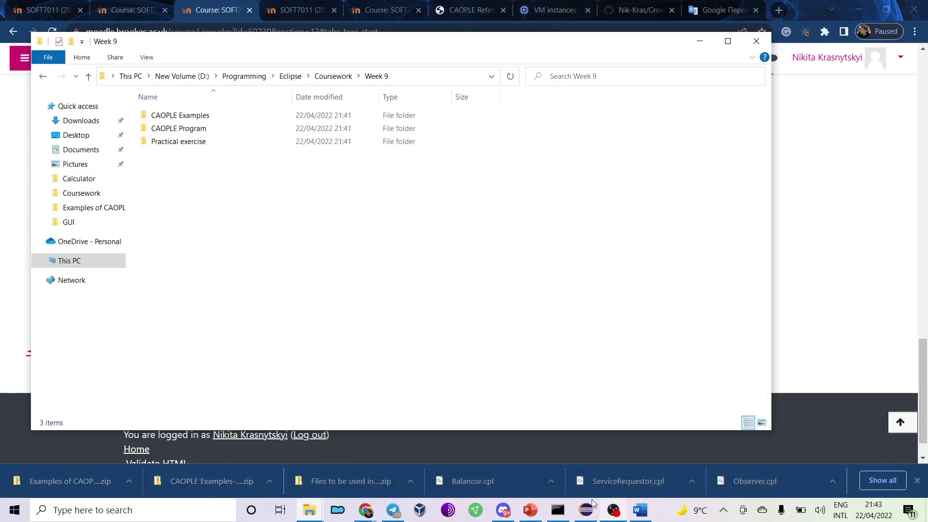
pyautogui.moveTo(223, 171); pyautogui.dragTo(193, 105)
pyautogui.click(208, 142)
pyautogui.click(212, 121)
pyautogui.doubleClick(211, 121)
pyautogui.click(339, 76)
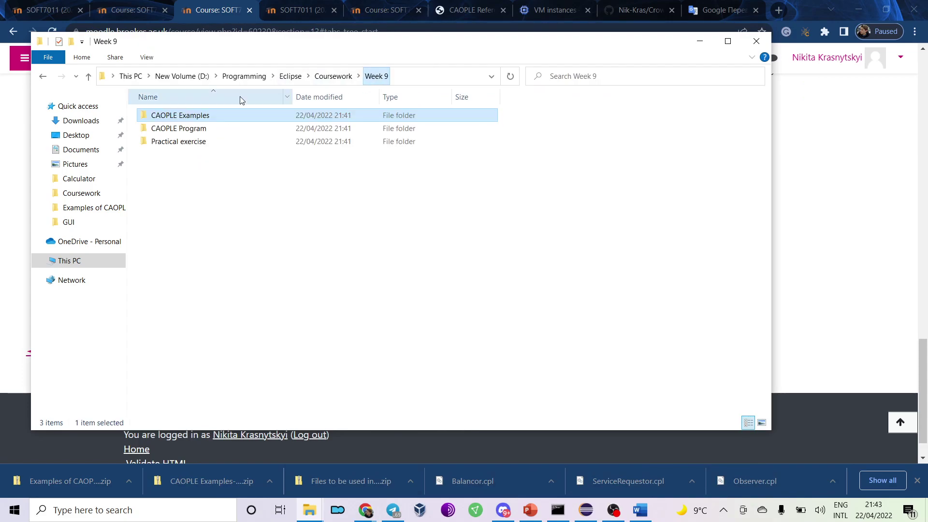
pyautogui.click(396, 288)
# In Eclipse, refresh the Coursework project so the new week folders appear.
pyautogui.click(594, 510)
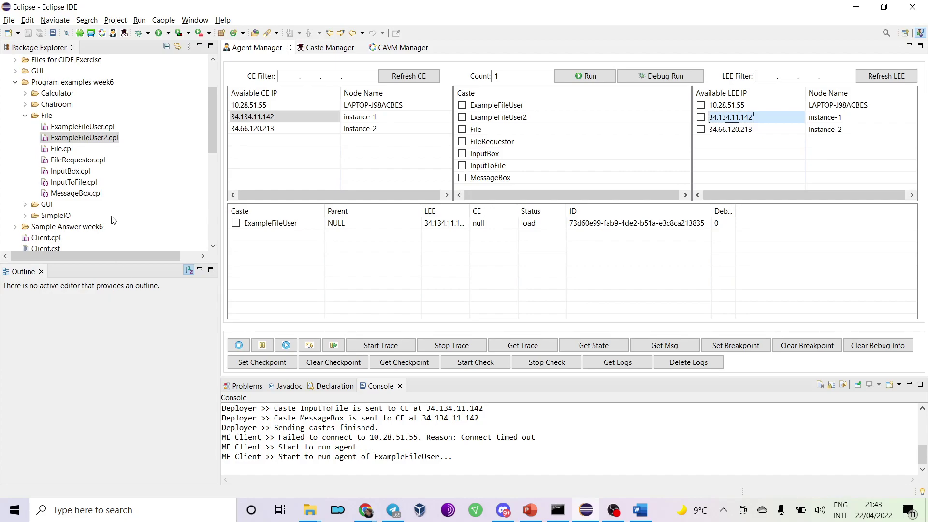
pyautogui.click(25, 116)
pyautogui.doubleClick(24, 84)
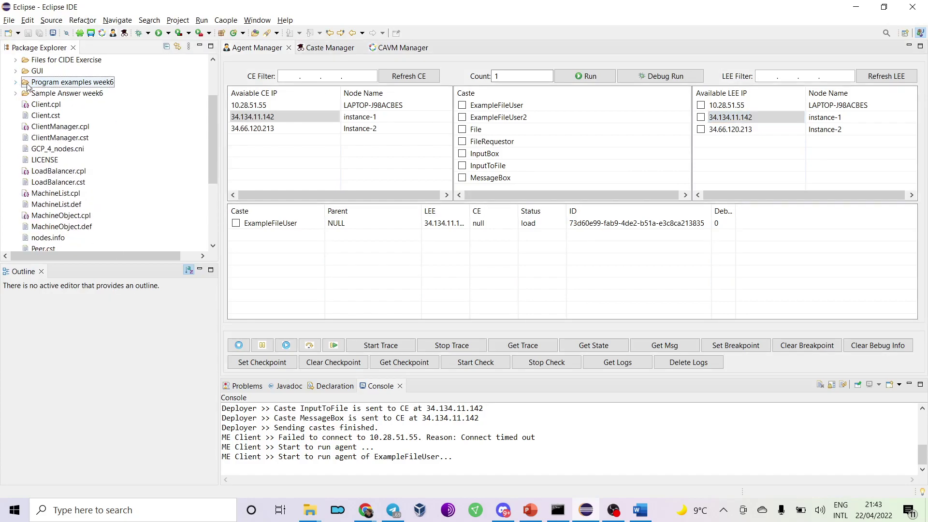
pyautogui.scroll(2, 160, 122)
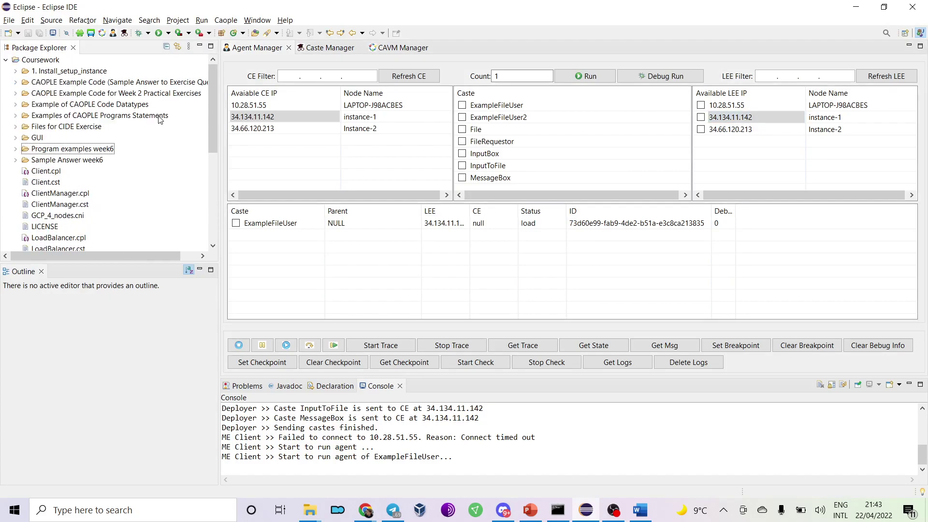
pyautogui.rightClick(37, 62)
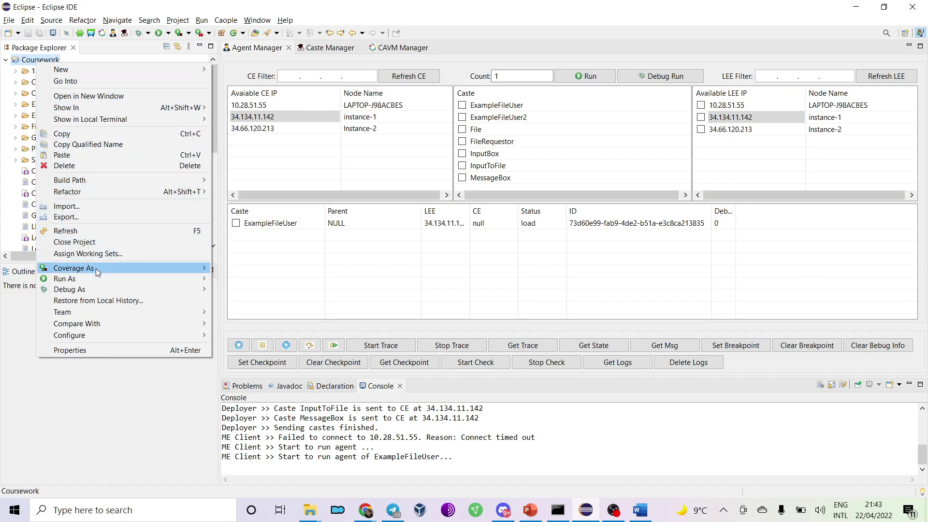
pyautogui.click(68, 231)
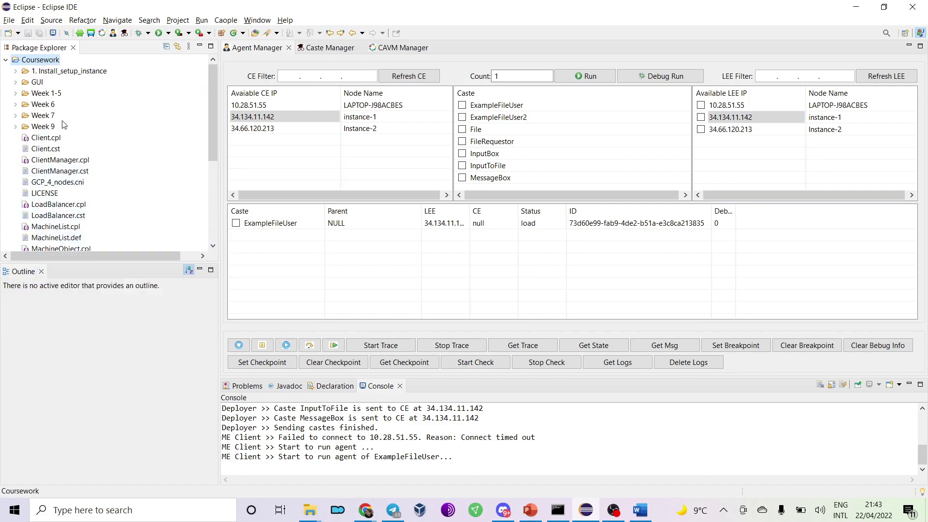
# Expand Week 9 > CAOPLE Examples > FileOnCloud and open its five .cpl files.
pyautogui.doubleClick(44, 127)
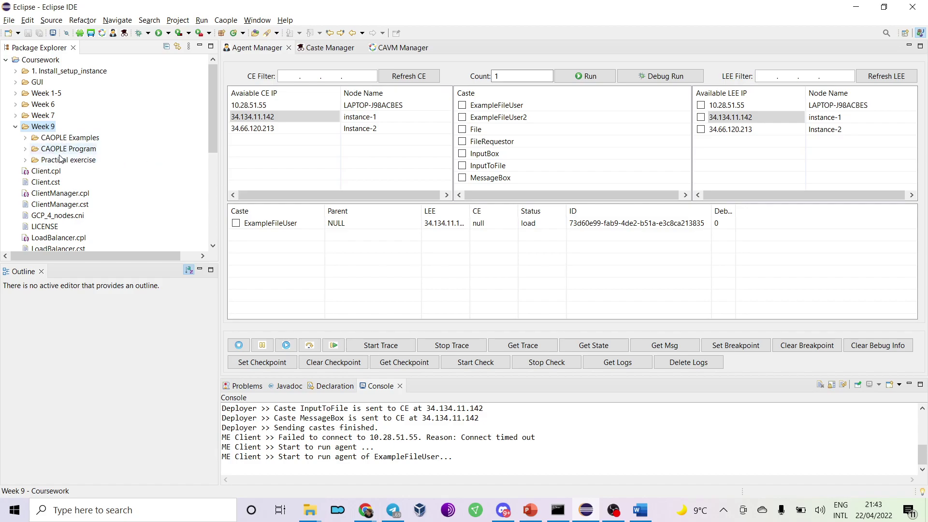
pyautogui.doubleClick(56, 138)
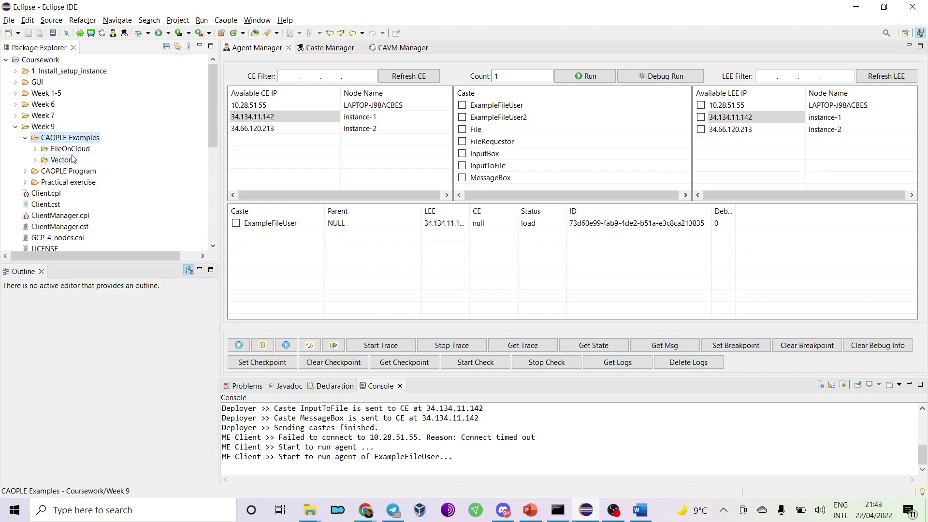
pyautogui.doubleClick(70, 149)
pyautogui.doubleClick(80, 160)
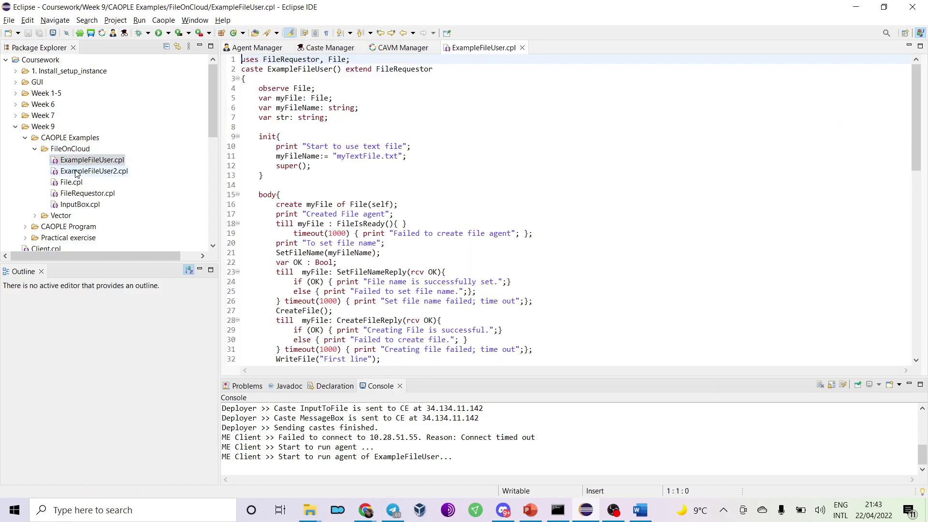
pyautogui.doubleClick(76, 172)
pyautogui.doubleClick(72, 182)
pyautogui.doubleClick(80, 194)
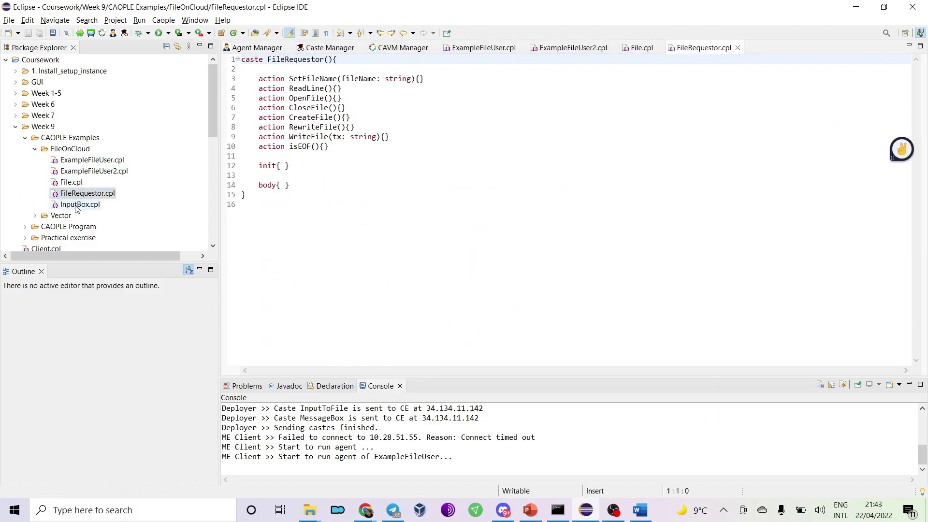
pyautogui.doubleClick(77, 205)
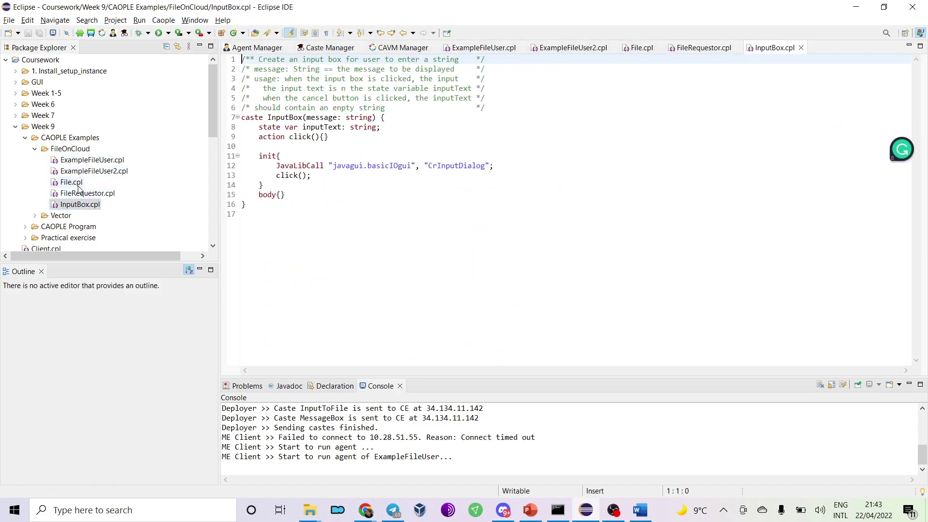
# Bring File.cpl's code to the front in the editor.
pyautogui.click(73, 182)
pyautogui.click(637, 49)
pyautogui.click(623, 119)
pyautogui.click(613, 510)
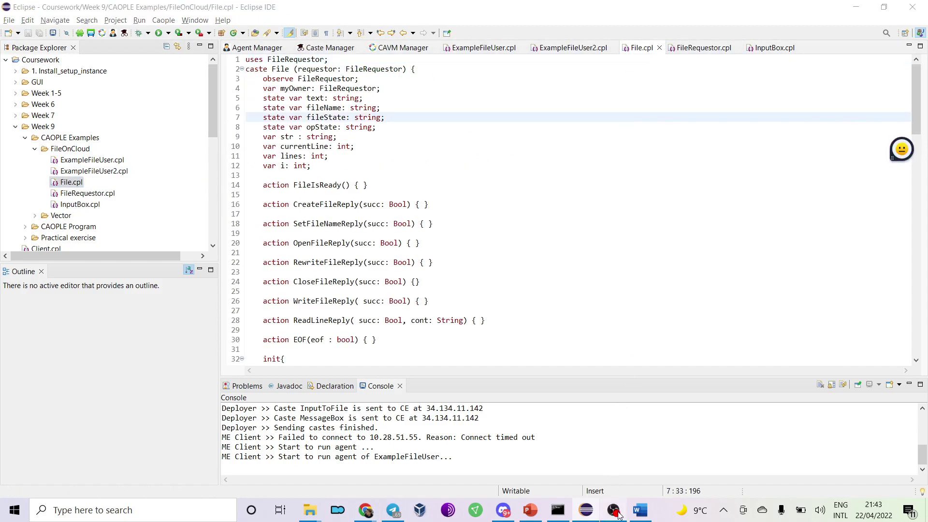